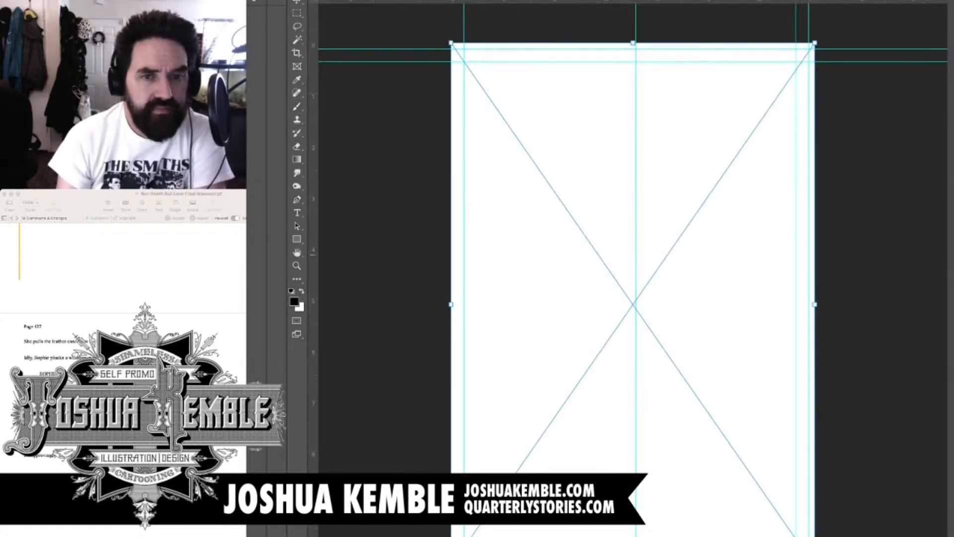
Place the rough page sketch, scale it to about half size and move it to the page's upper-right area
key(Return)
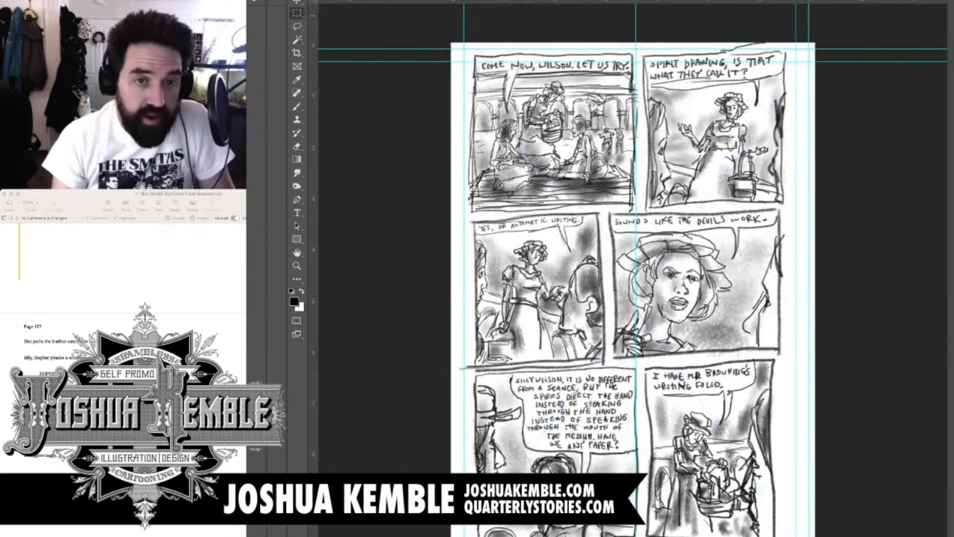
key(super+t)
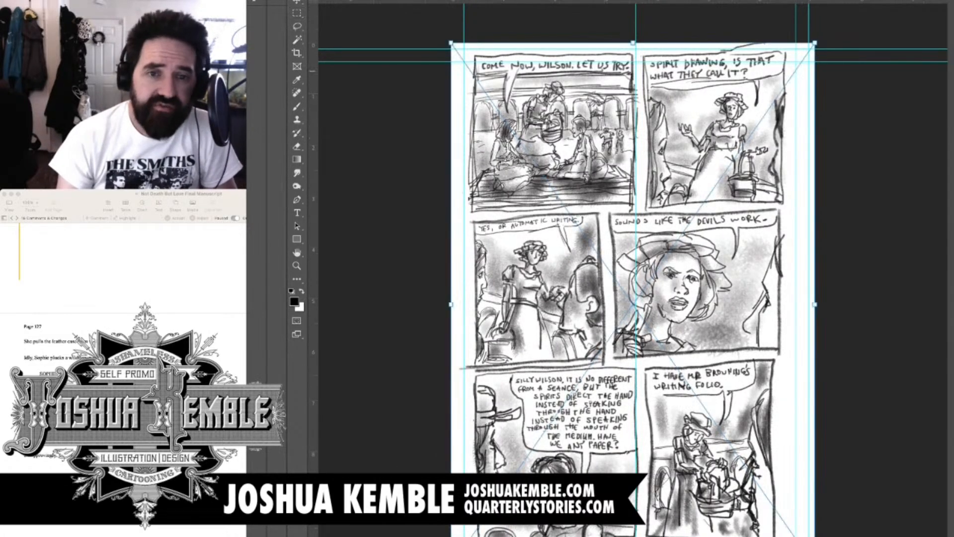
drag(452, 44, 636, 310)
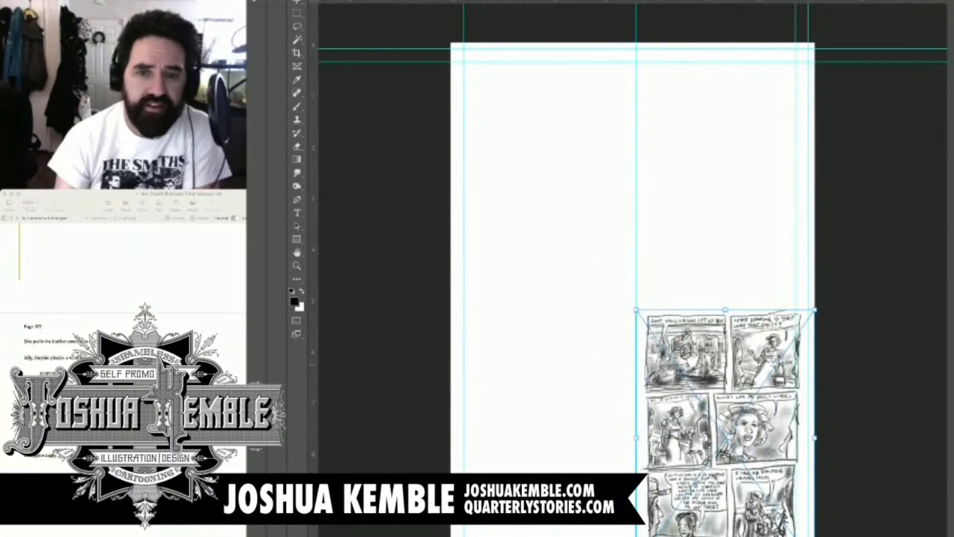
drag(705, 393, 704, 159)
key(Return)
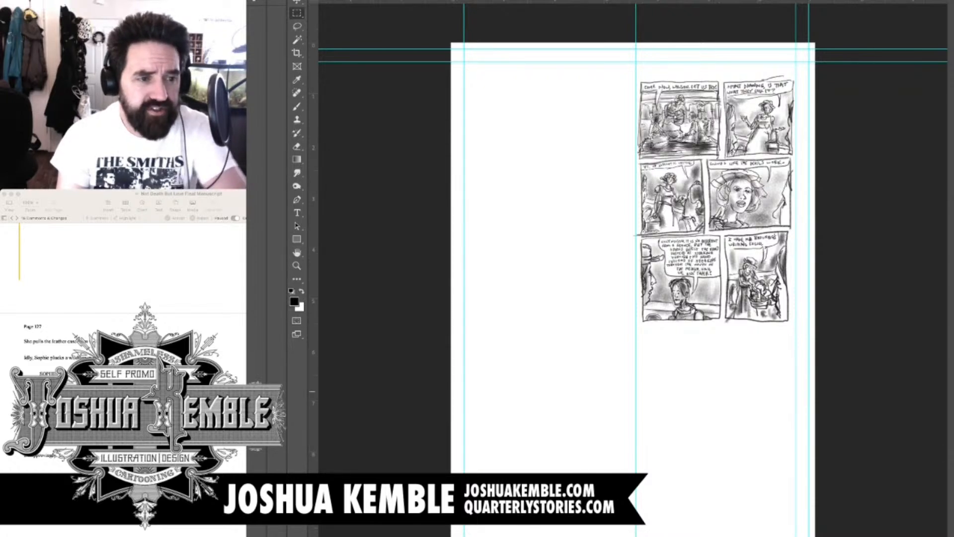
Switch to the manuscript and read the script for the page that begins with the leather case, then return to Photoshop
key(super+Tab)
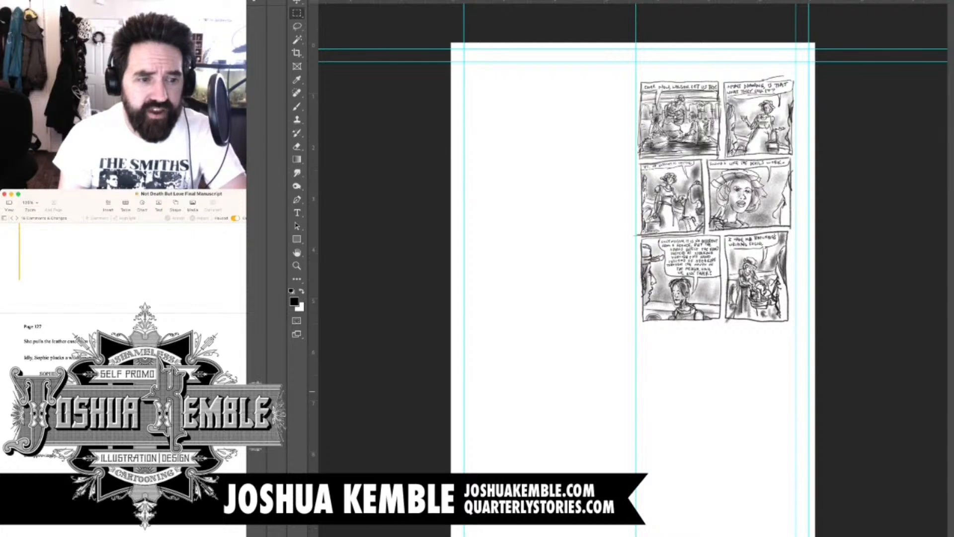
scroll(124, 347, down, 3)
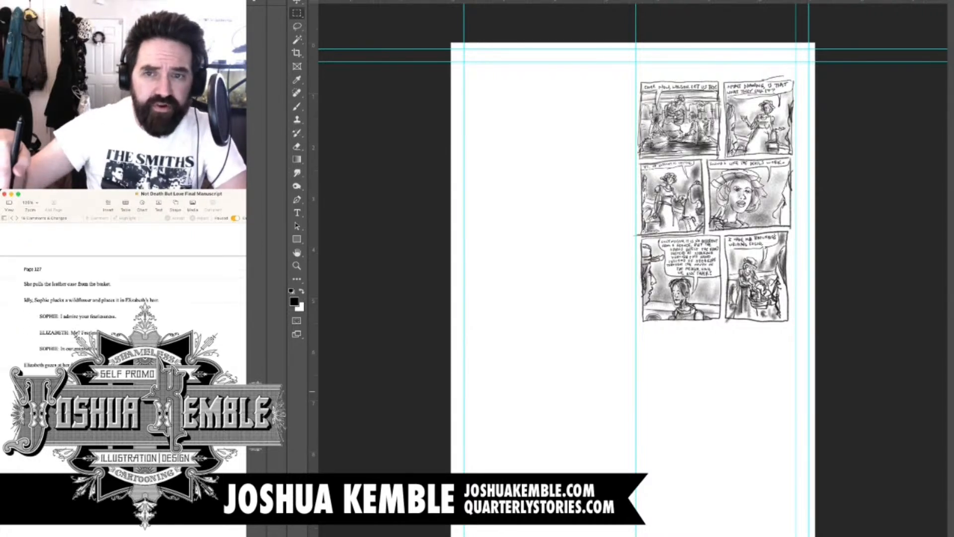
scroll(123, 323, down, 1)
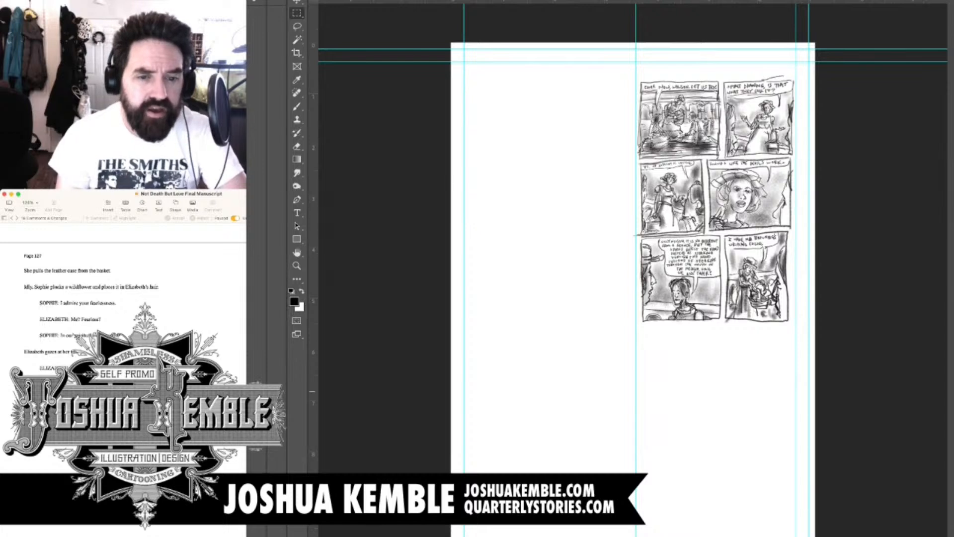
key(super+Tab)
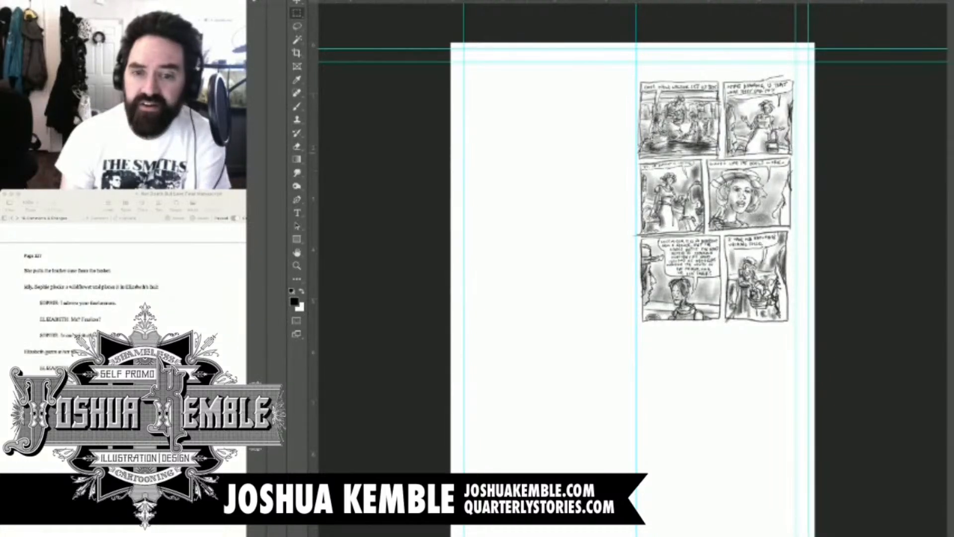
Open the previous page's document and delete Layer 63 from it
key(ctrl+Tab)
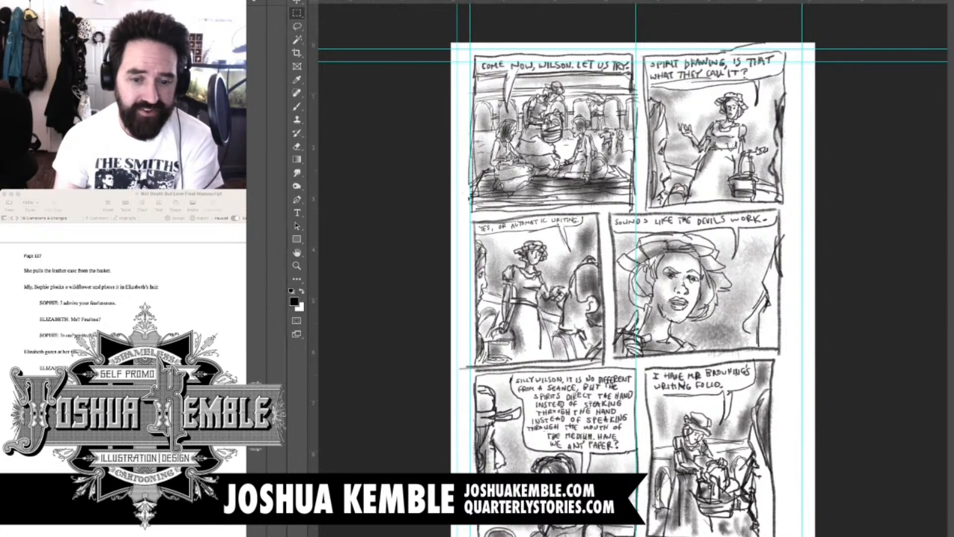
key(shift+Tab)
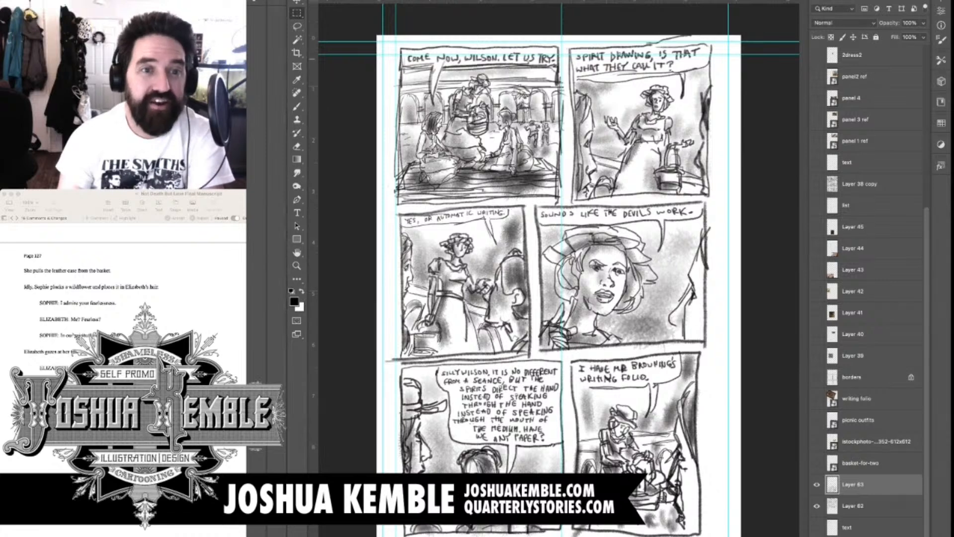
key(Delete)
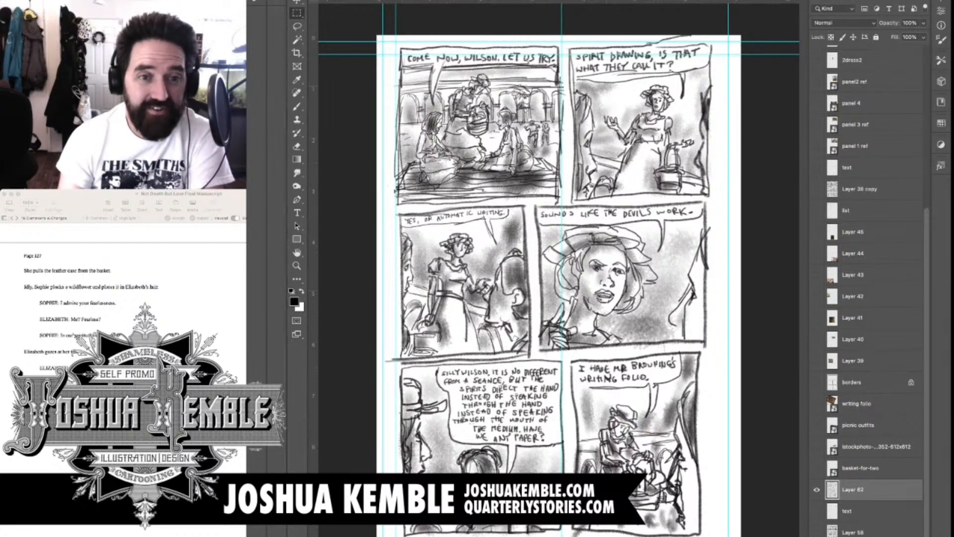
key(super+w)
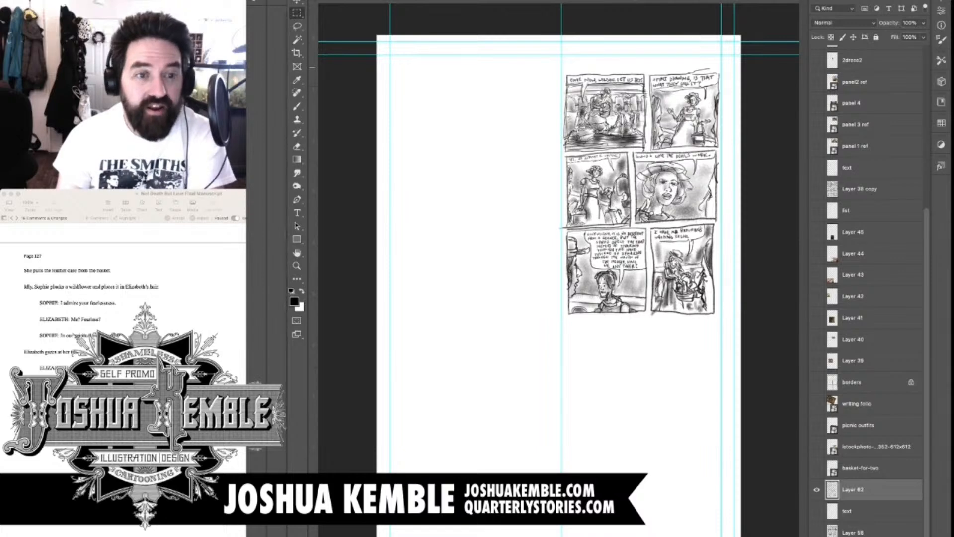
key(v)
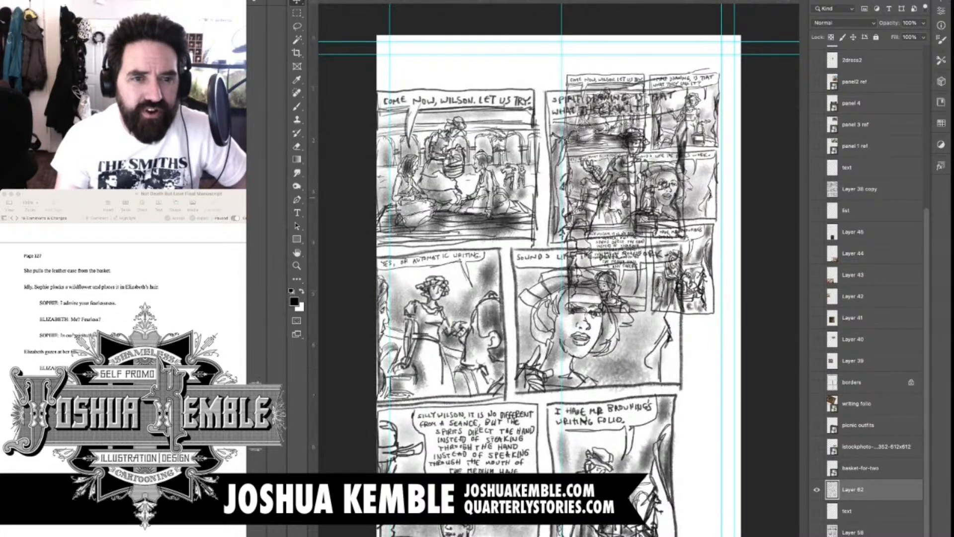
scroll(867, 299, down, 20)
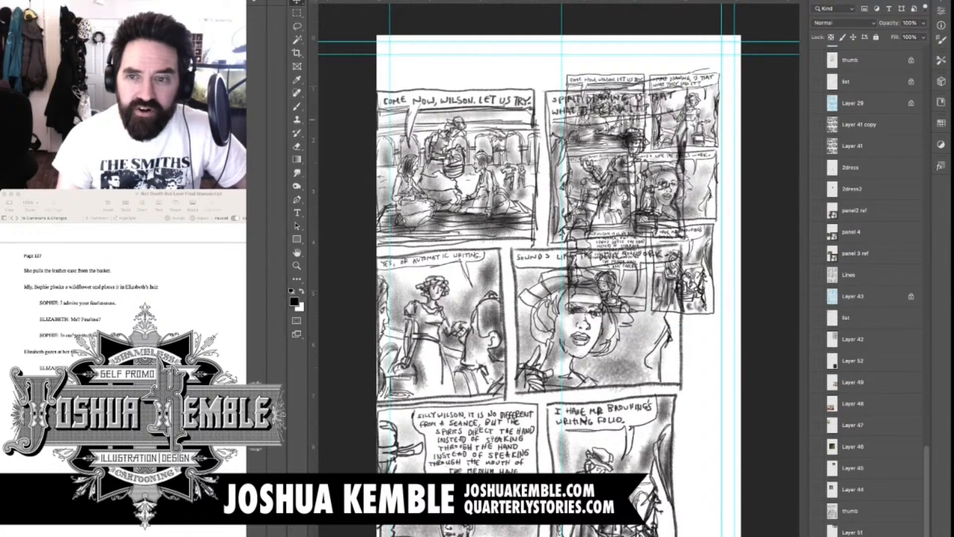
key(Delete)
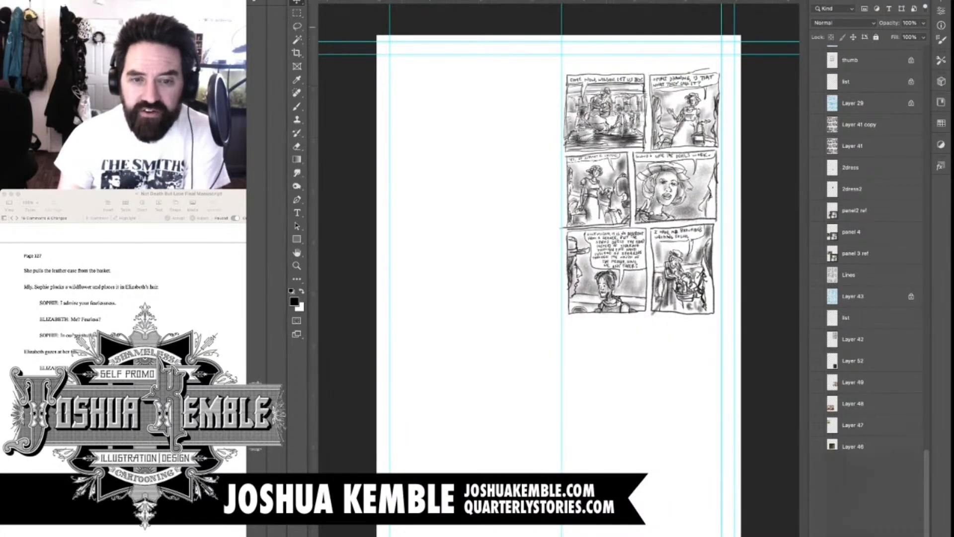
key(super+z)
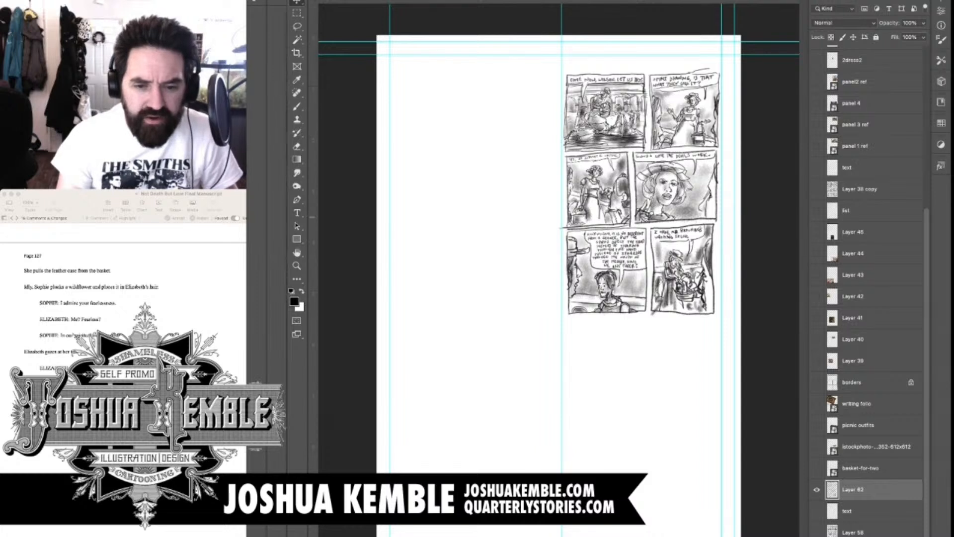
Show the basket-for-two, istockphoto, picnic outfits and writing folio layers and copy all four into the new page's document
click(816, 468)
click(816, 446)
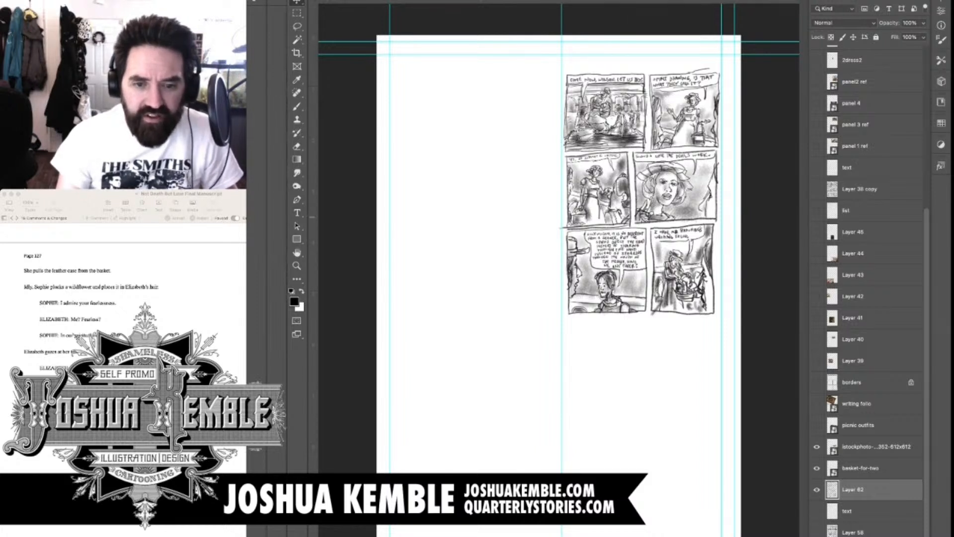
click(817, 425)
click(817, 404)
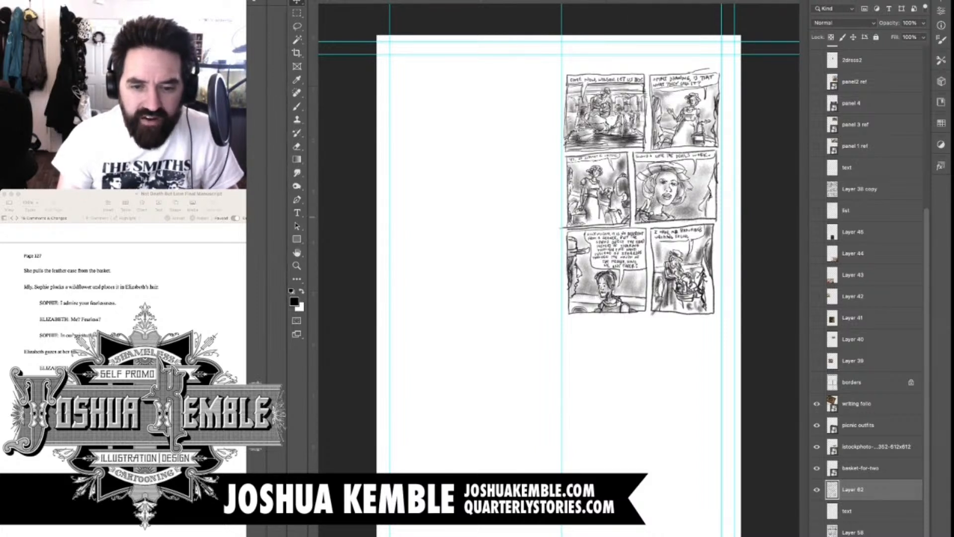
click(864, 403)
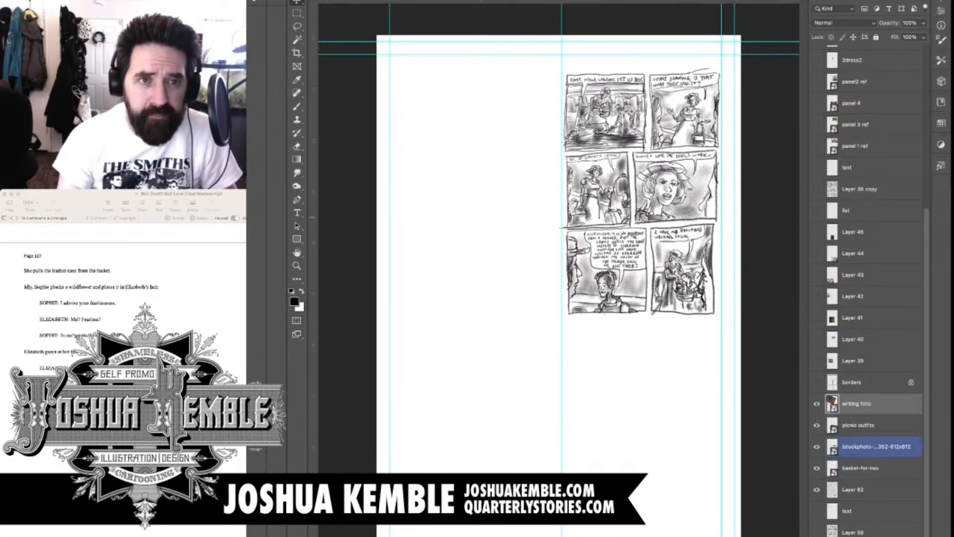
shift+click(865, 468)
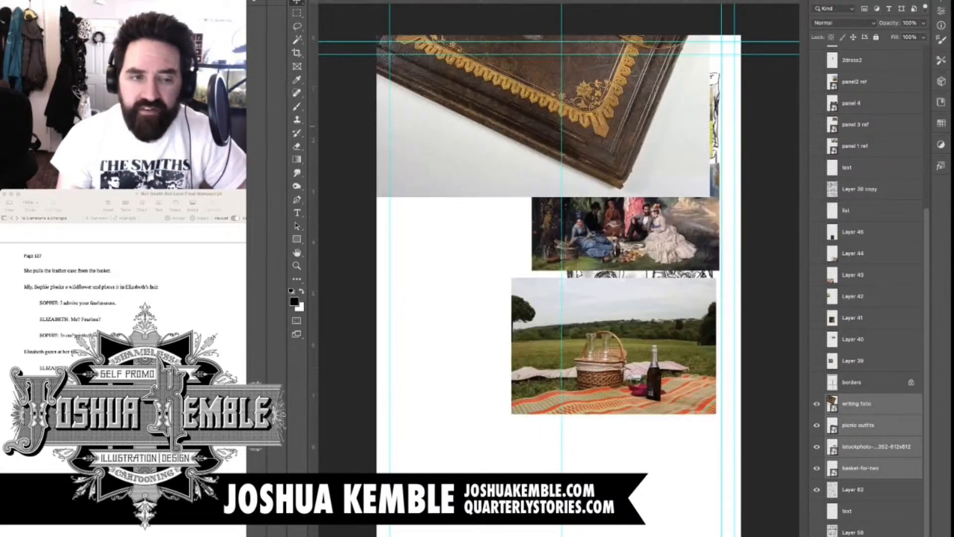
Hide the copied basket-for-two, istockphoto, picnic outfits and writing folio reference layers in the new page's document
scroll(869, 298, down, 15)
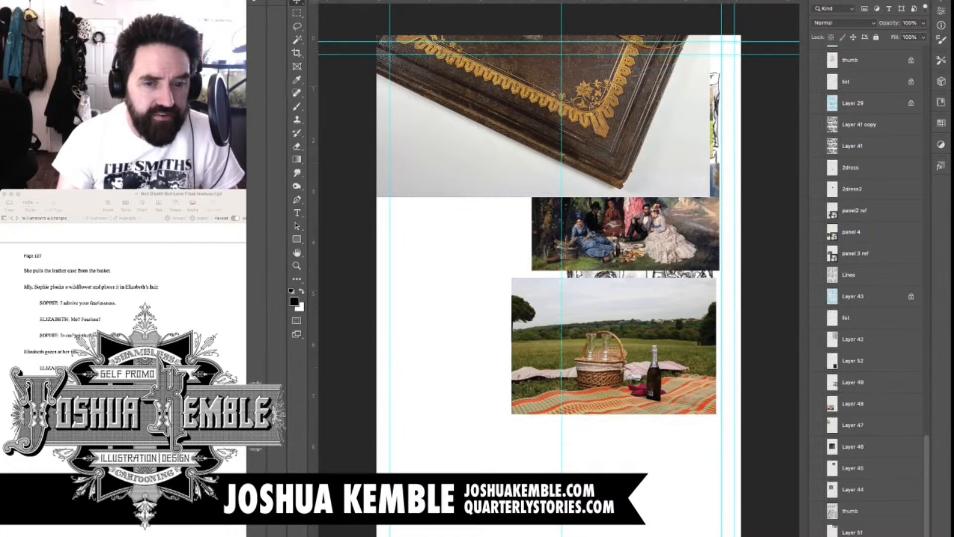
scroll(869, 298, up, 15)
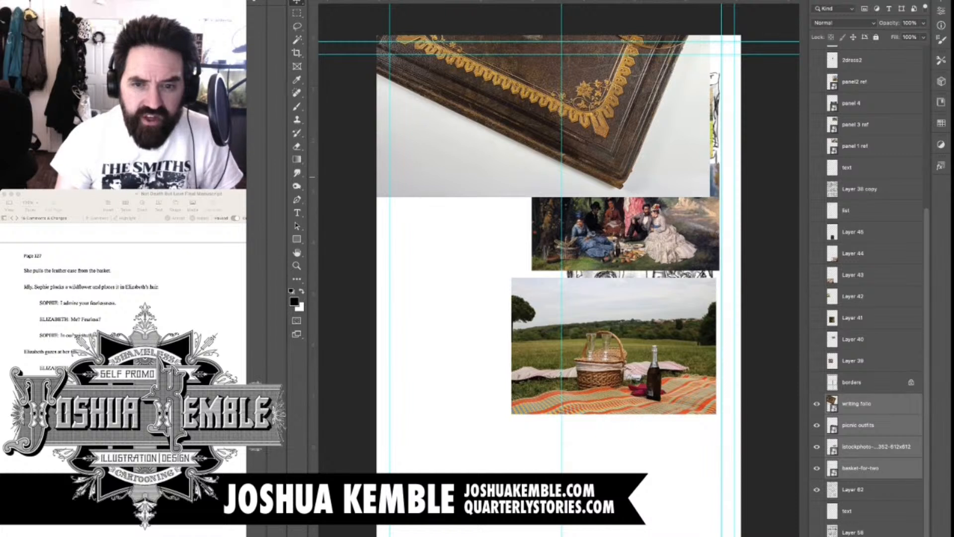
scroll(870, 298, up, 10)
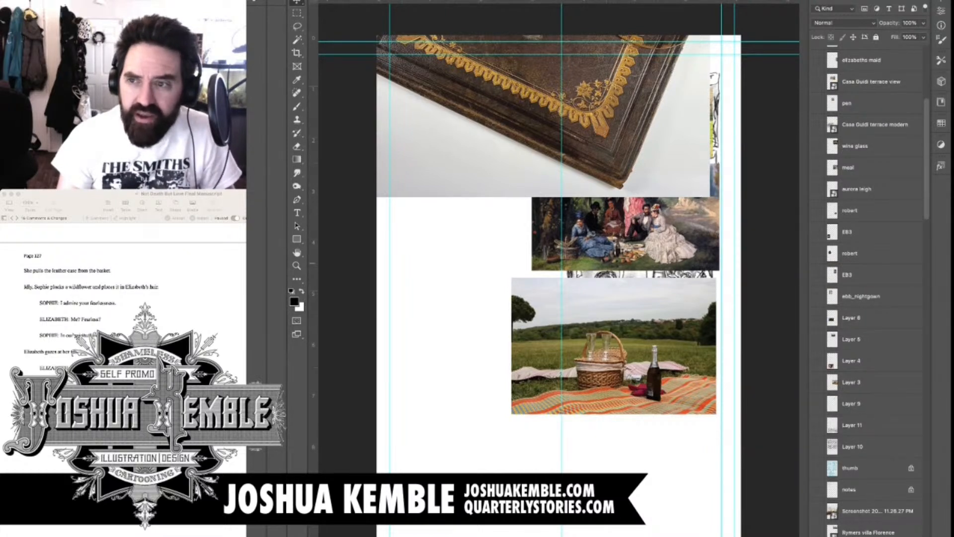
scroll(870, 298, down, 20)
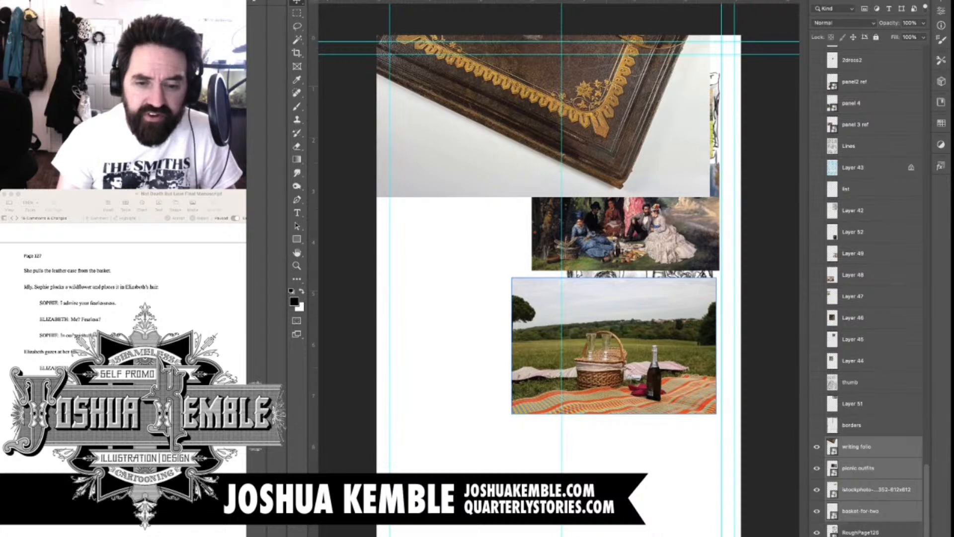
click(817, 510)
click(817, 489)
click(816, 468)
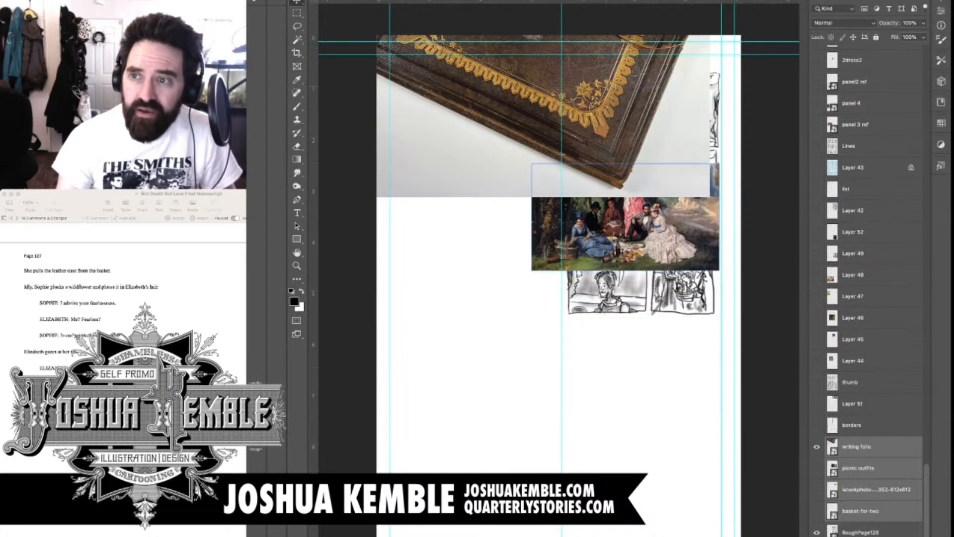
click(816, 446)
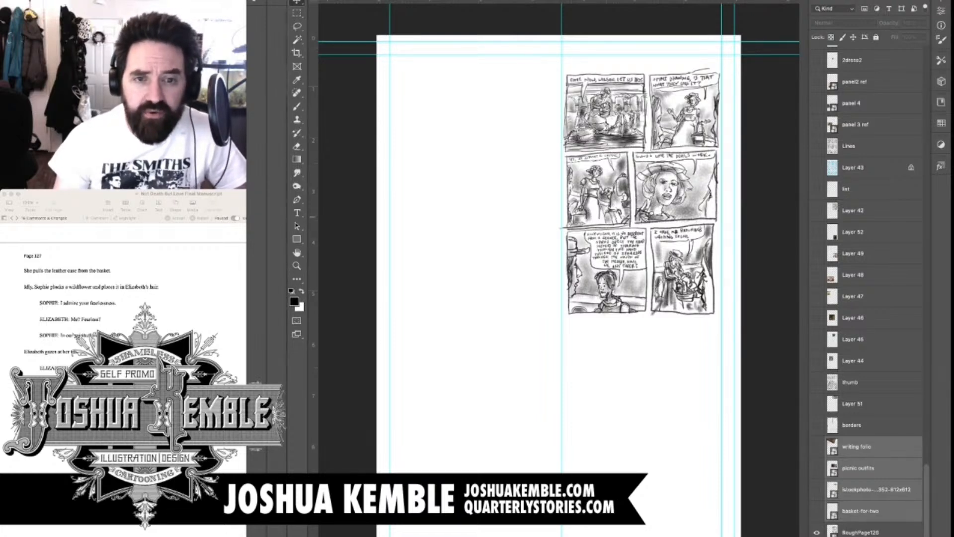
Add a new layer directly above the rough page layer and pick the Brush tool for writing on the blank area
click(860, 532)
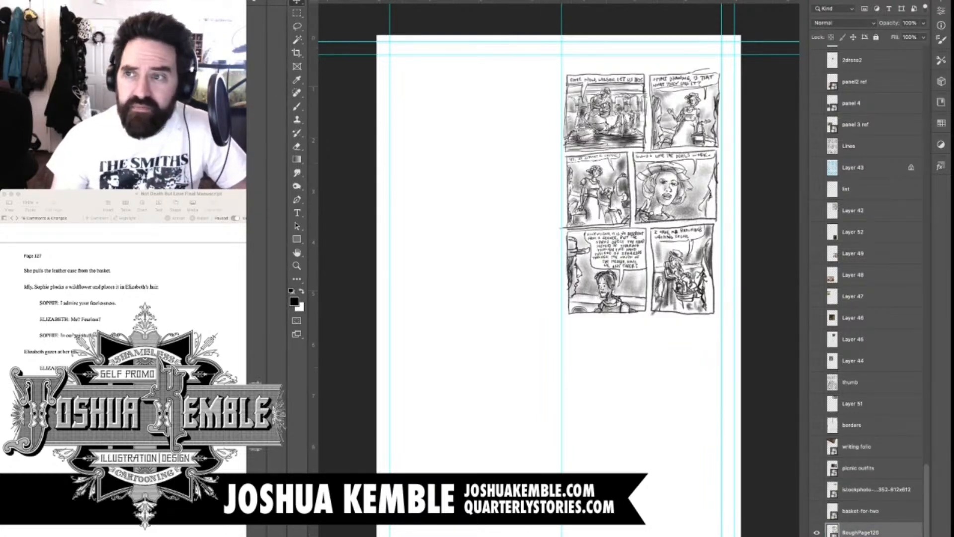
key(super+shift+alt+n)
scroll(427, 85, up, 5)
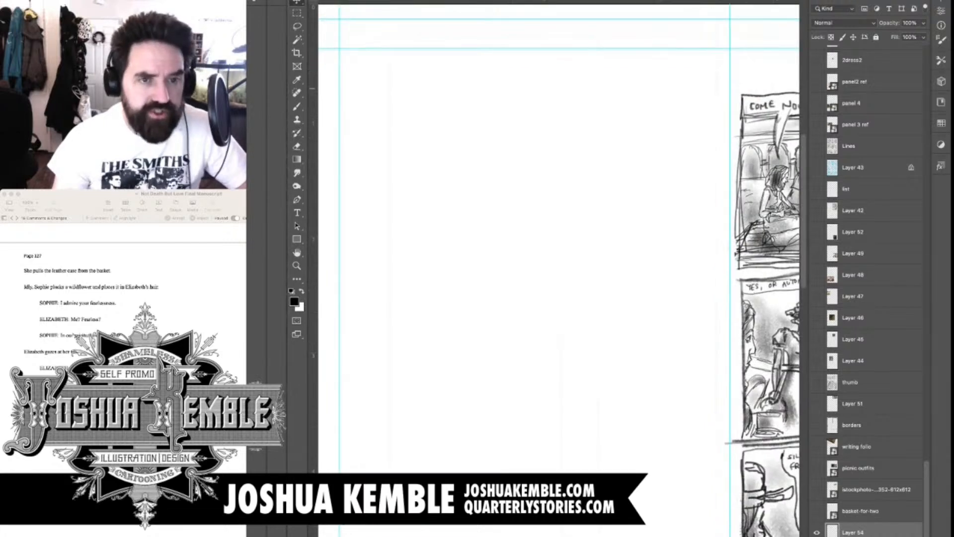
scroll(558, 269, left, 3)
scroll(558, 269, right, 1)
key(b)
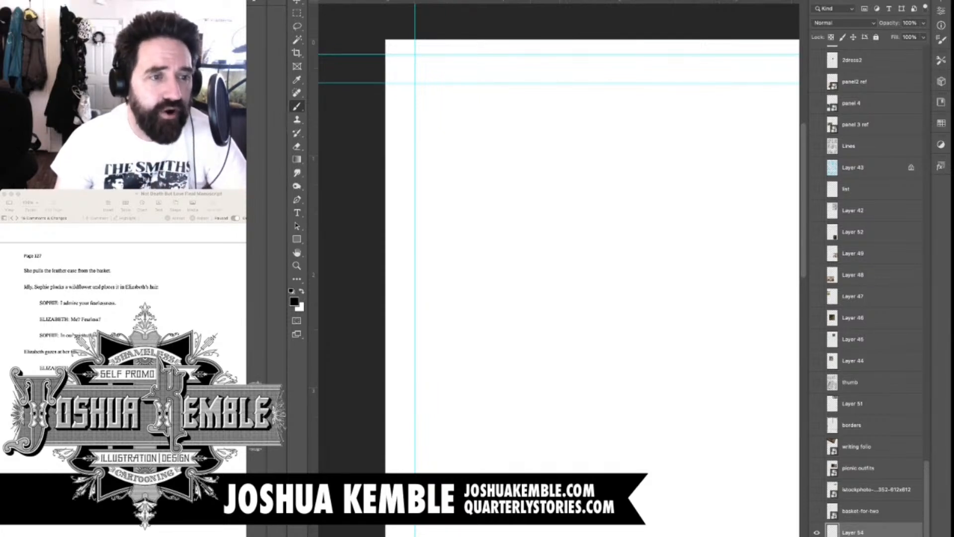
key(super+Tab)
key(super+Tab)
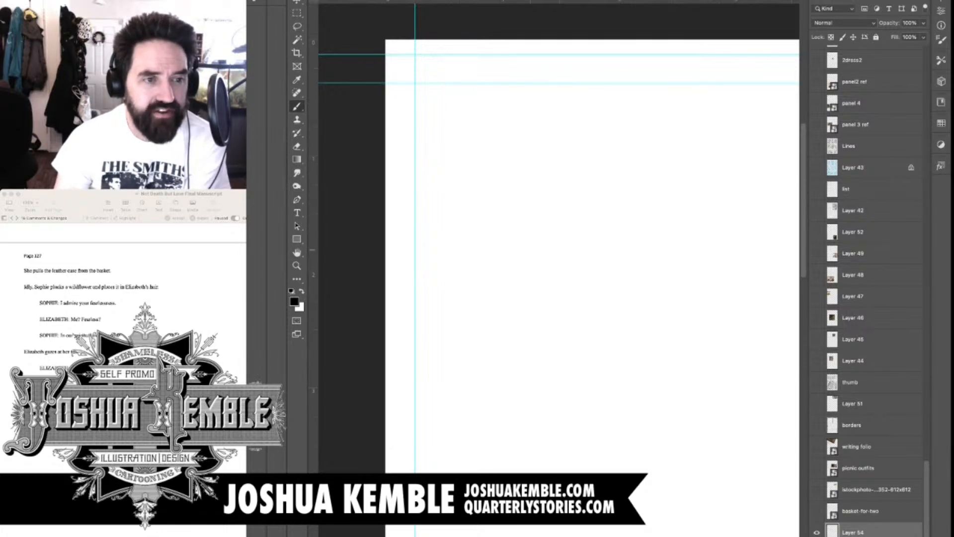
key(super+Tab)
key(super+Tab)
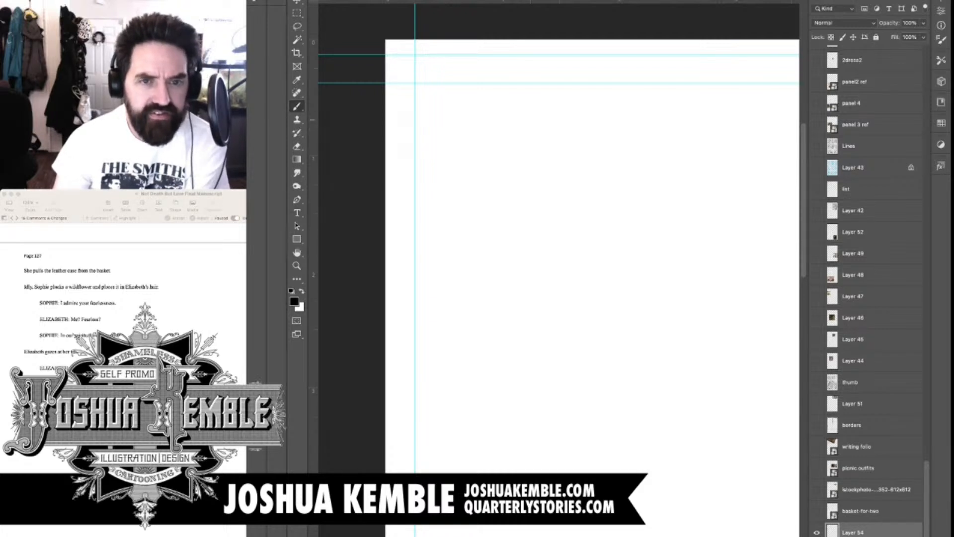
Handwrite the note "1. Closeup of the folio" near the page's upper-left corner on the new layer
drag(434, 105, 432, 123)
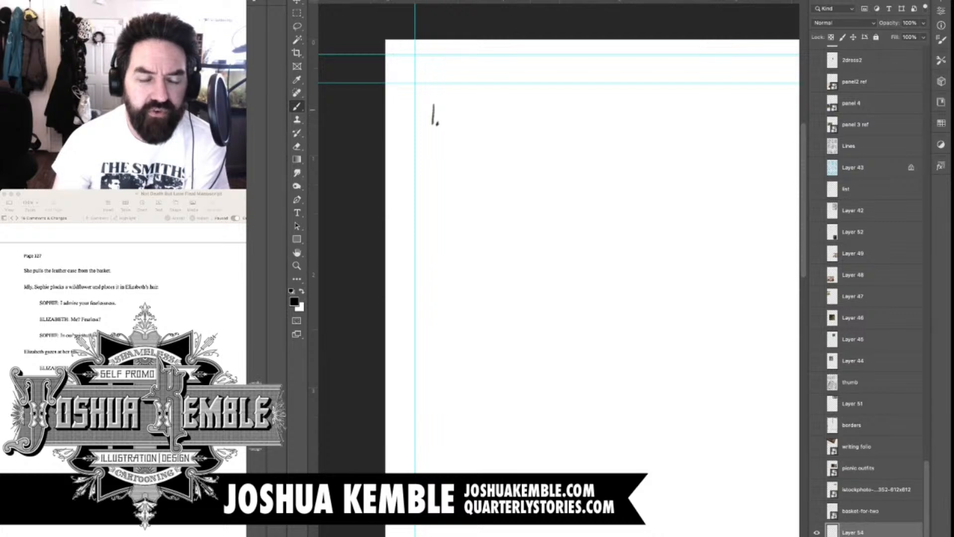
drag(460, 108, 465, 123)
drag(471, 118, 510, 125)
mouse_move(515, 115)
mouse_down()
mouse_move(517, 132)
mouse_move(553, 119)
mouse_move(574, 130)
mouse_up()
drag(570, 118, 579, 116)
drag(587, 107, 592, 127)
mouse_move(595, 124)
mouse_down()
mouse_move(607, 131)
mouse_move(624, 119)
mouse_up()
drag(628, 121, 646, 130)
drag(655, 122, 654, 123)
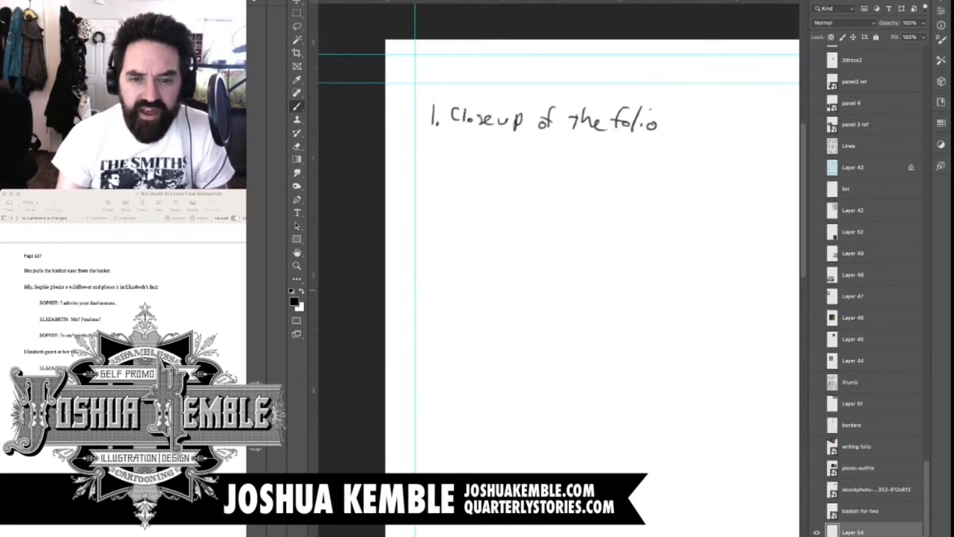
Examine the last row of panels in the rough sketch of the previous page, including the writing folio panel
scroll(558, 269, right, 20)
scroll(559, 268, down, 5)
scroll(558, 268, left, 2)
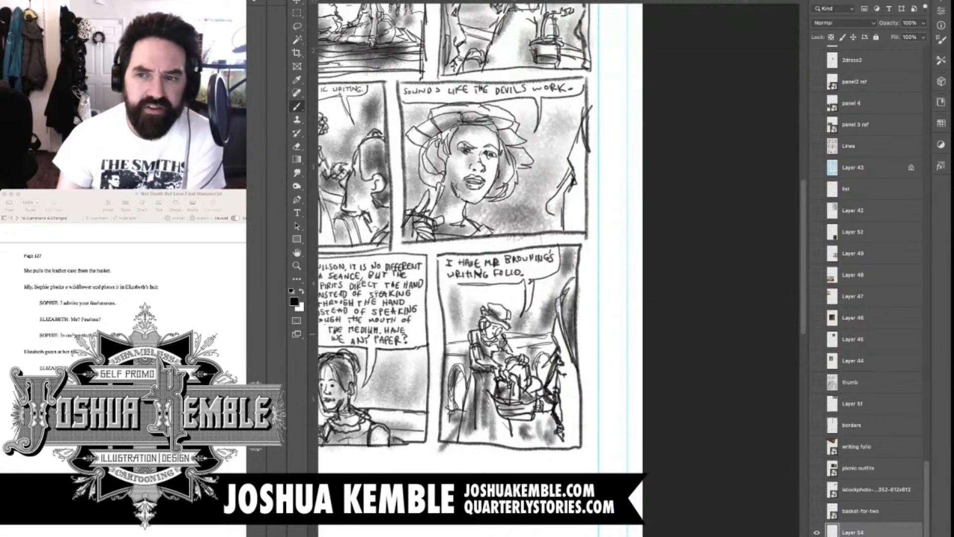
scroll(477, 268, down, 4)
scroll(477, 269, left, 2)
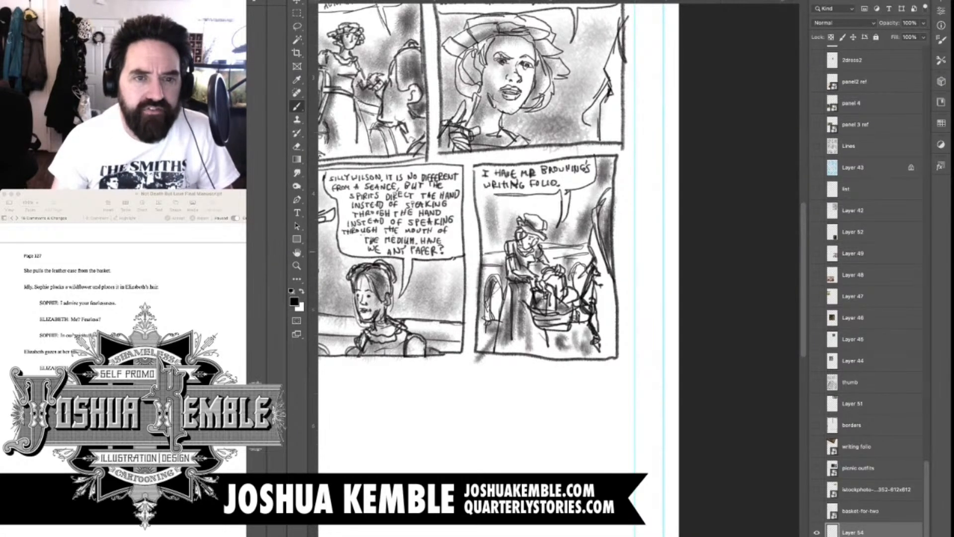
Add a question mark after the handwritten folio closeup note
scroll(558, 269, left, 10)
scroll(558, 269, up, 7)
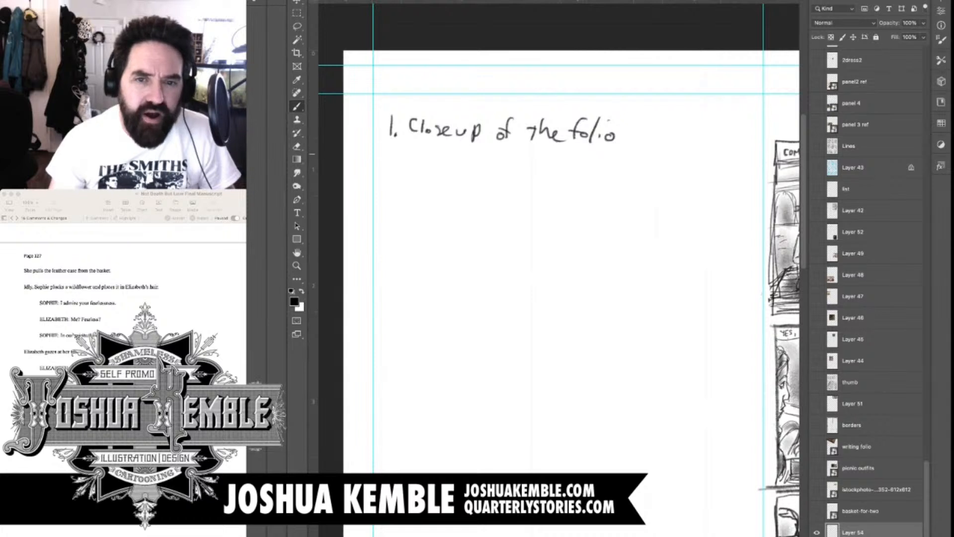
scroll(558, 269, left, 1)
scroll(559, 268, down, 1)
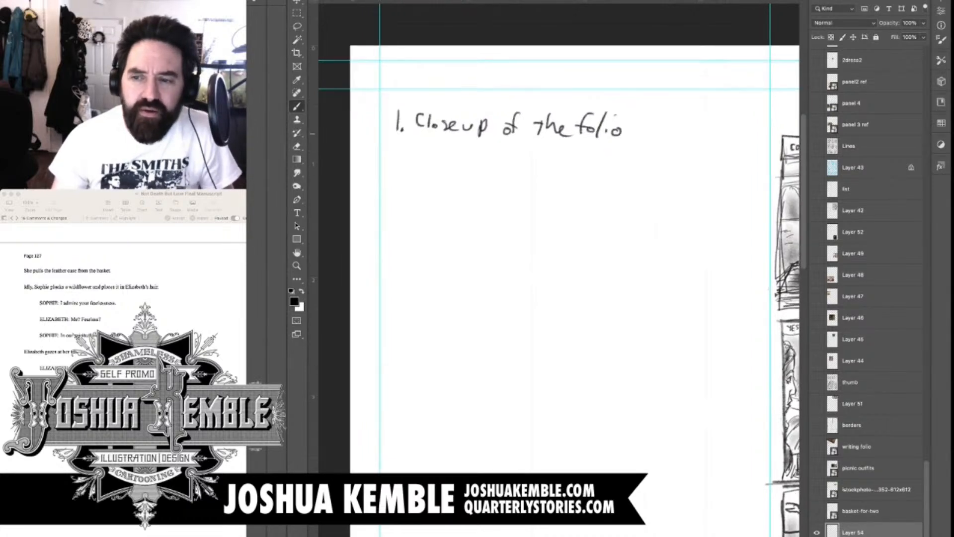
drag(638, 114, 643, 121)
click(643, 131)
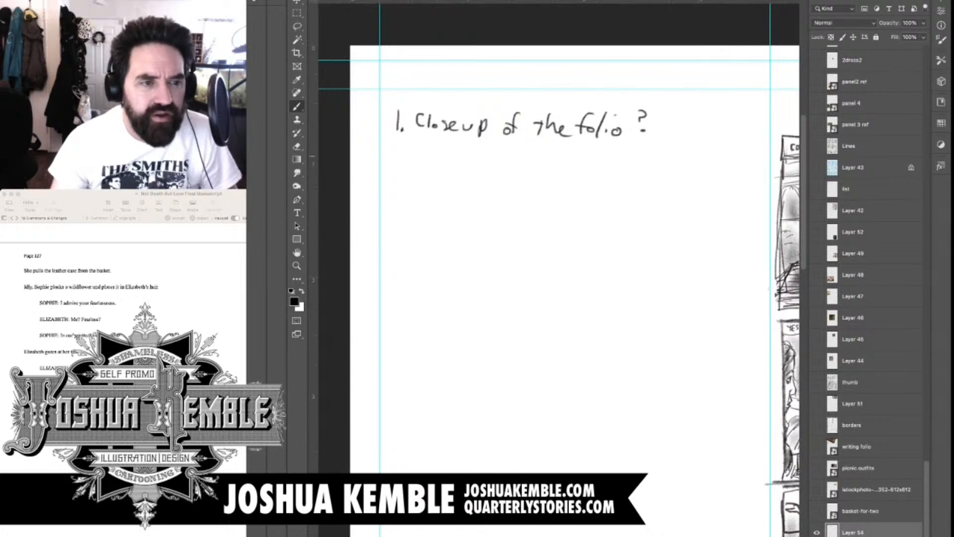
Handwrite "2. S. plucks wildflower" beneath the folio closeup note
mouse_move(394, 151)
mouse_down()
mouse_move(403, 167)
mouse_move(454, 160)
mouse_move(474, 178)
mouse_move(475, 164)
mouse_up()
mouse_move(485, 147)
mouse_down()
mouse_move(484, 165)
mouse_move(553, 162)
mouse_move(565, 172)
mouse_up()
mouse_move(580, 150)
mouse_down()
mouse_move(571, 171)
mouse_move(594, 164)
mouse_up()
mouse_move(606, 151)
mouse_down()
mouse_move(599, 170)
mouse_move(646, 168)
mouse_up()
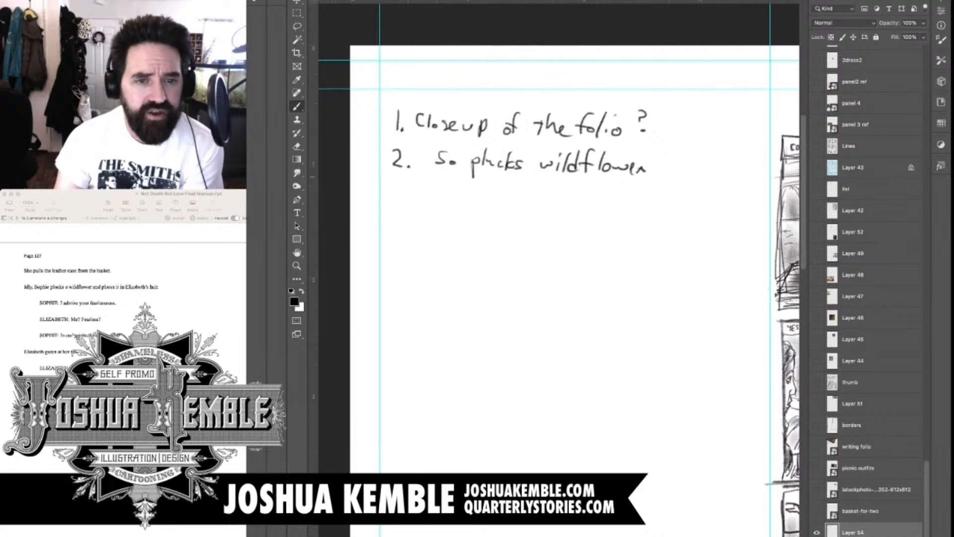
Handwrite "3. S. putting flower in EBBS hair" as the third line of the panel list
mouse_move(392, 184)
mouse_down()
mouse_move(391, 201)
mouse_move(404, 204)
mouse_up()
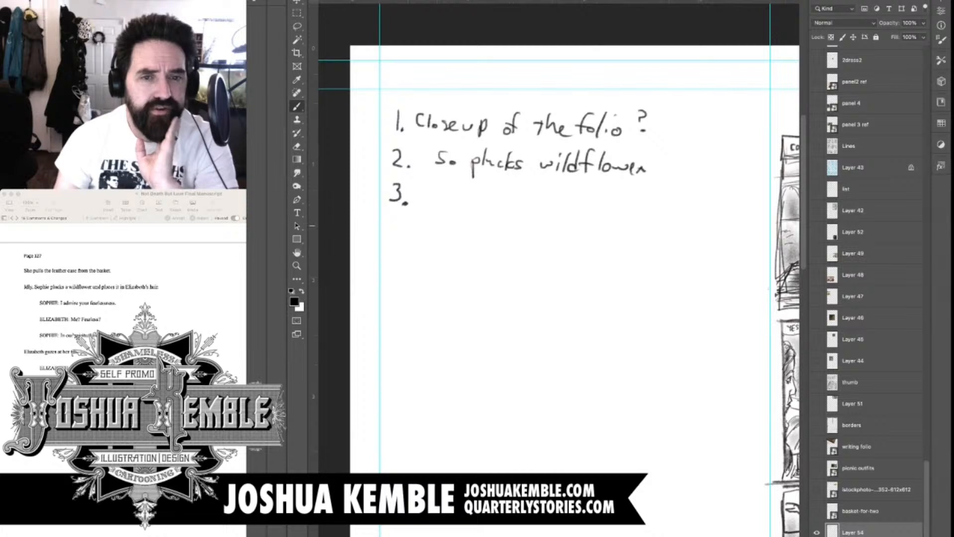
mouse_move(432, 187)
mouse_down()
mouse_move(421, 202)
mouse_move(455, 211)
mouse_move(479, 192)
mouse_up()
mouse_move(482, 193)
mouse_down()
mouse_move(483, 202)
mouse_move(508, 204)
mouse_move(496, 220)
mouse_up()
mouse_move(535, 180)
mouse_down()
mouse_move(523, 204)
mouse_move(542, 203)
mouse_up()
drag(549, 196, 569, 200)
drag(566, 204, 591, 210)
mouse_move(593, 211)
mouse_down()
mouse_move(601, 202)
mouse_move(605, 210)
mouse_up()
mouse_move(629, 191)
mouse_down()
mouse_move(616, 208)
mouse_move(623, 200)
mouse_move(646, 208)
mouse_up()
mouse_move(641, 192)
mouse_down()
mouse_move(651, 204)
mouse_move(684, 203)
mouse_up()
drag(689, 199, 715, 196)
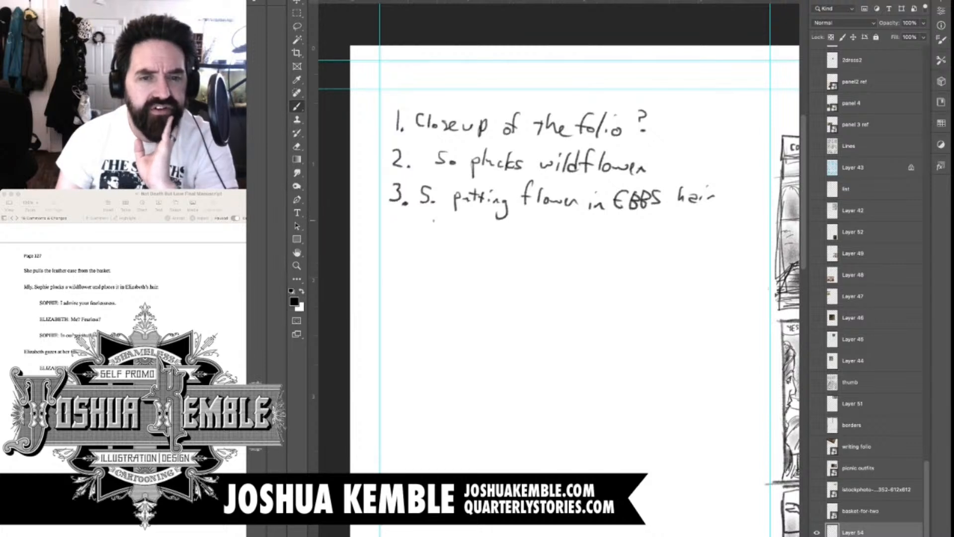
Handwrite "S. text" beneath the flower-in-hair note to mark that panel's dialogue
mouse_move(434, 220)
mouse_down()
mouse_move(426, 234)
mouse_move(476, 224)
mouse_move(471, 234)
mouse_move(485, 231)
mouse_up()
click(441, 232)
drag(479, 228, 499, 224)
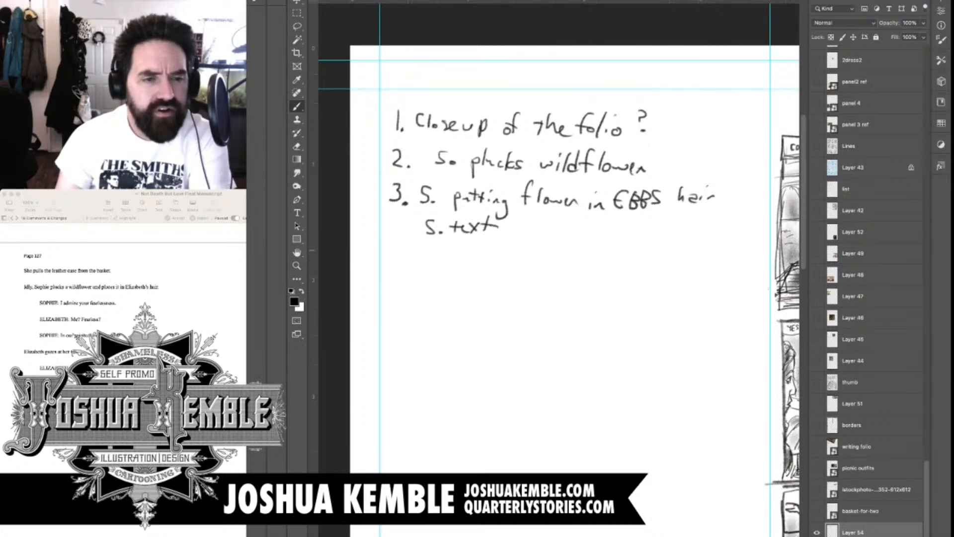
Handwrite "4. EBB text" as the next panel entry in the list
mouse_move(394, 244)
mouse_down()
mouse_move(400, 265)
mouse_move(438, 266)
mouse_move(435, 258)
mouse_move(440, 268)
mouse_up()
mouse_move(441, 248)
mouse_down()
mouse_move(441, 267)
mouse_move(454, 269)
mouse_up()
mouse_move(454, 250)
mouse_down()
mouse_move(455, 261)
mouse_move(490, 267)
mouse_up()
drag(484, 256, 517, 263)
mouse_move(516, 251)
mouse_down()
mouse_move(503, 263)
mouse_move(522, 263)
mouse_up()
drag(512, 253, 532, 251)
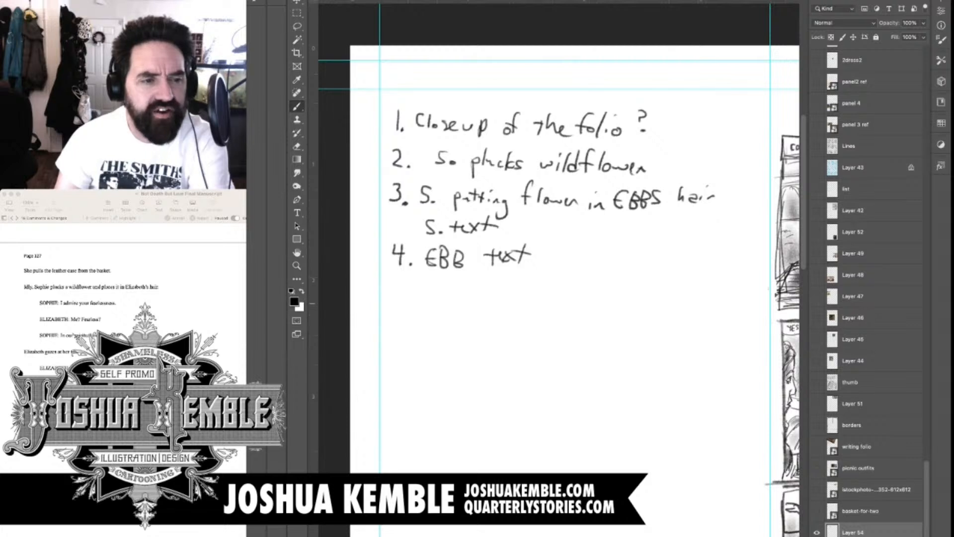
Handwrite "5. S text" beneath the EBB text entry
drag(398, 276, 391, 293)
mouse_move(397, 276)
mouse_down()
mouse_move(433, 281)
mouse_move(428, 289)
mouse_move(468, 294)
mouse_up()
mouse_move(468, 286)
mouse_down()
mouse_move(479, 296)
mouse_move(467, 298)
mouse_up()
drag(485, 282, 485, 297)
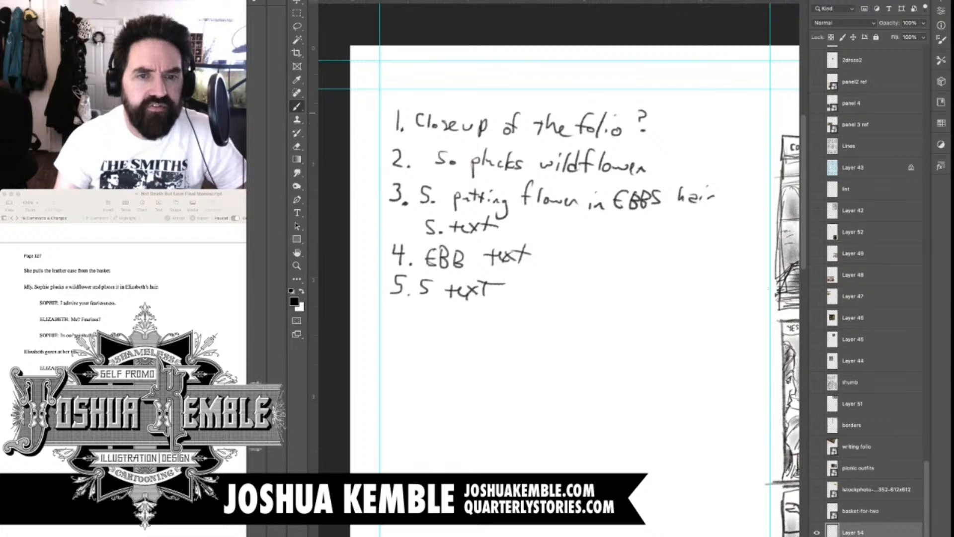
Erase the folio closeup note and the old panel numbers, and renumber the remaining lines from 1 to 5
key(e)
mouse_move(422, 124)
mouse_down()
mouse_move(645, 129)
mouse_move(512, 120)
mouse_up()
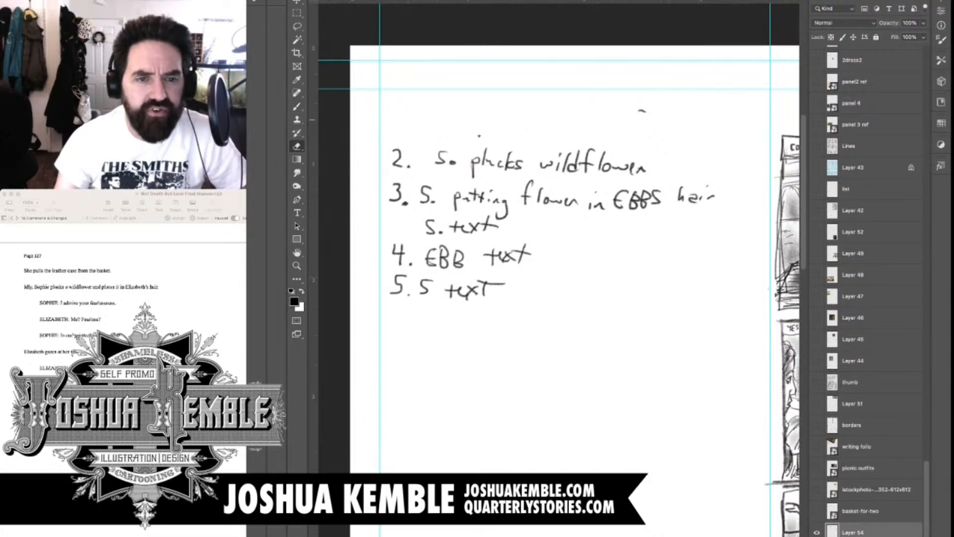
drag(393, 150, 400, 202)
mouse_move(392, 244)
mouse_down()
mouse_move(396, 293)
mouse_move(400, 276)
mouse_up()
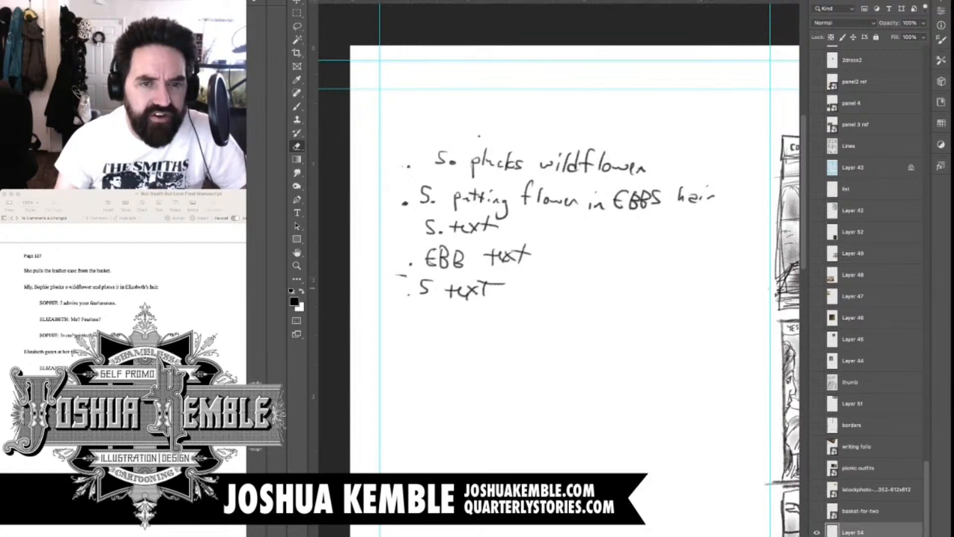
key(b)
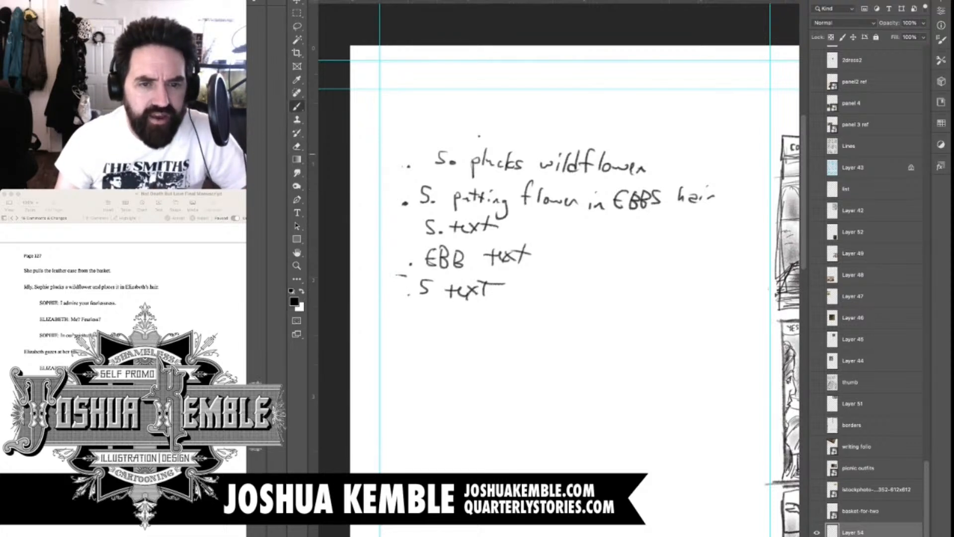
mouse_move(393, 149)
mouse_down()
mouse_move(400, 206)
mouse_move(385, 232)
mouse_move(400, 255)
mouse_move(384, 292)
mouse_up()
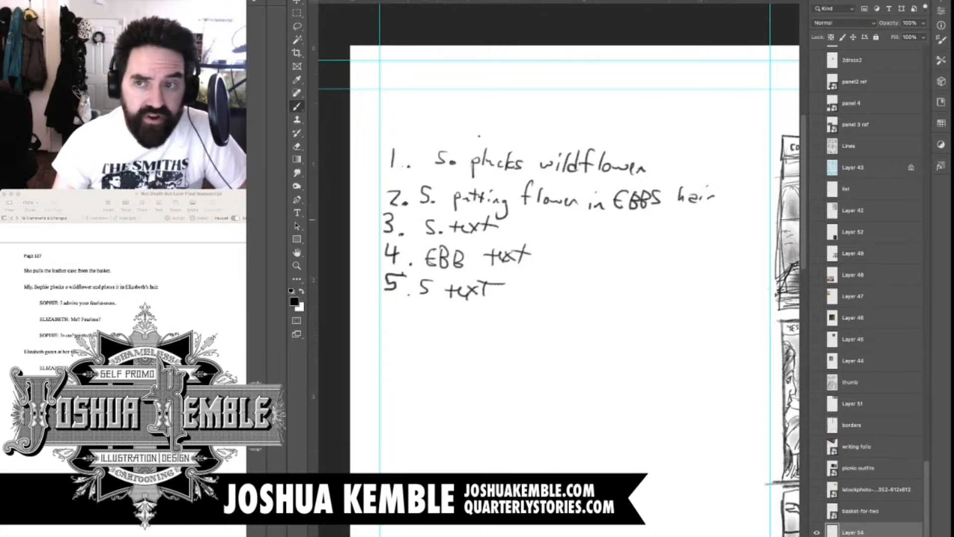
Erase the numbers of the last three lines and renumber "EBB text" as 3 and the final "S text" as 4
key(e)
drag(385, 220, 397, 291)
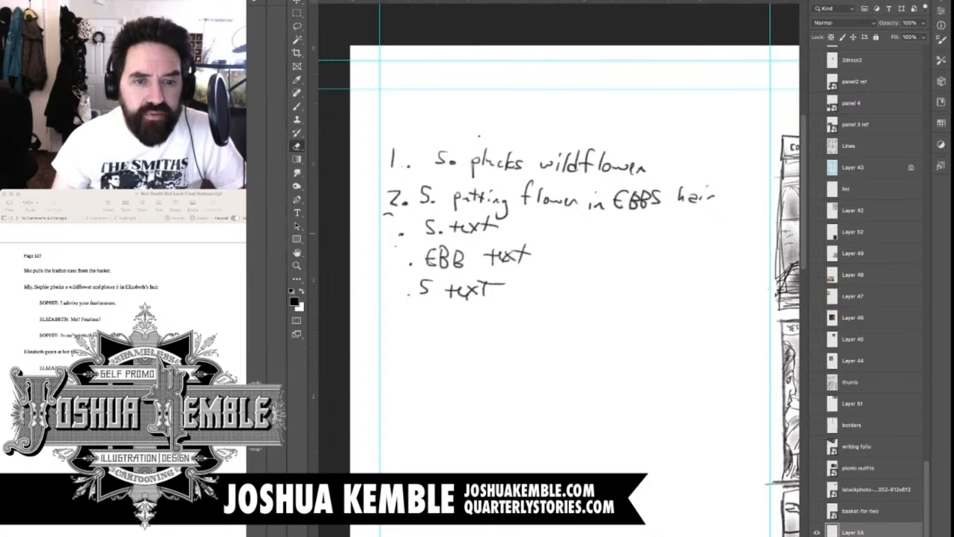
key(b)
mouse_move(387, 249)
mouse_down()
mouse_move(399, 250)
mouse_move(382, 289)
mouse_move(403, 286)
mouse_up()
drag(396, 276, 394, 298)
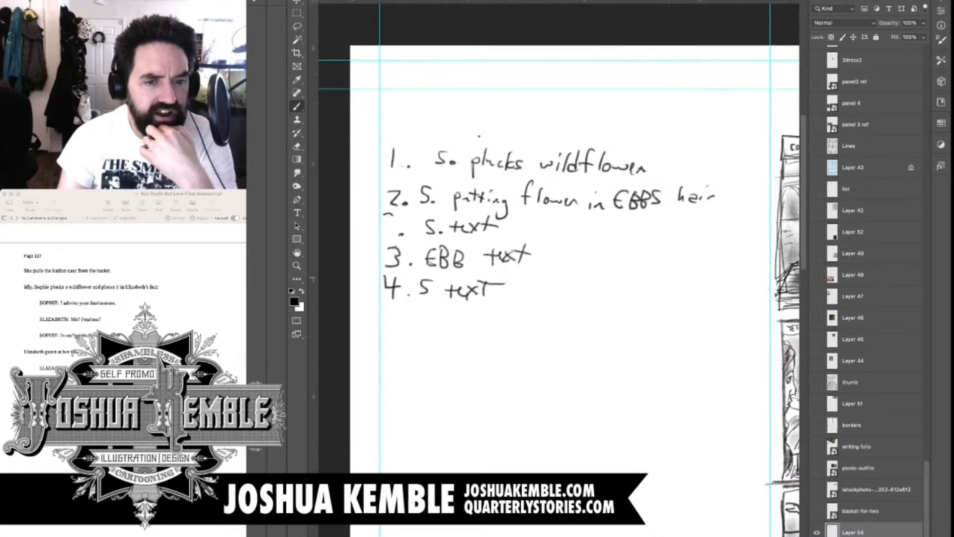
Handwrite "5. EBB gazing fondly" as the fifth panel entry
mouse_move(388, 317)
mouse_down()
mouse_move(399, 316)
mouse_move(388, 335)
mouse_move(407, 337)
mouse_up()
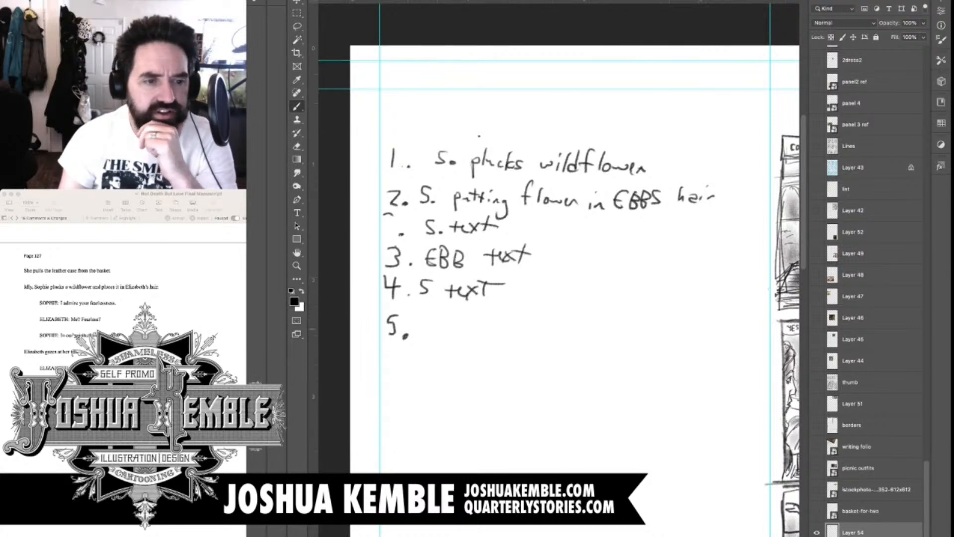
drag(444, 313, 449, 329)
mouse_move(449, 314)
mouse_down()
mouse_move(450, 329)
mouse_move(463, 329)
mouse_up()
drag(511, 329, 500, 342)
mouse_move(524, 325)
mouse_down()
mouse_move(516, 334)
mouse_move(528, 336)
mouse_up()
mouse_move(532, 324)
mouse_down()
mouse_move(541, 338)
mouse_move(556, 336)
mouse_move(543, 349)
mouse_up()
click(547, 320)
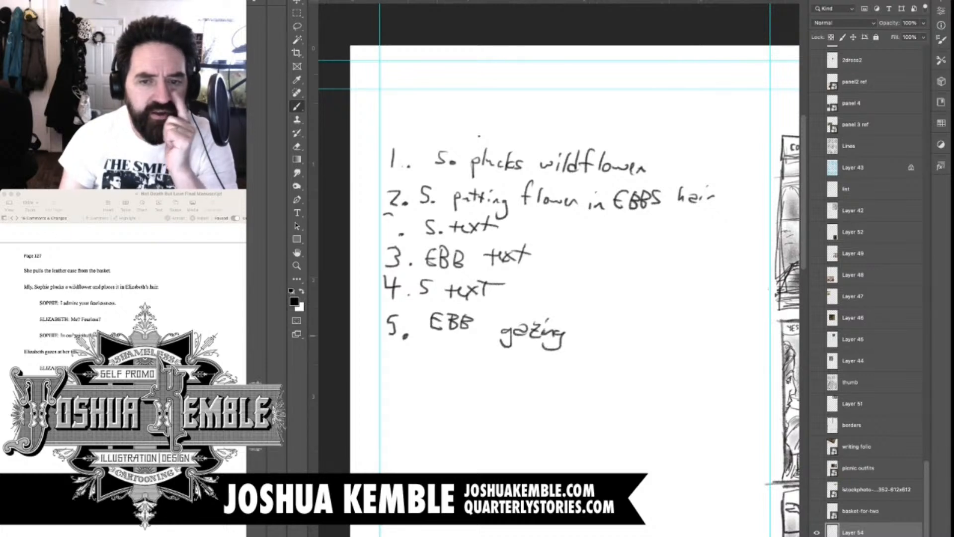
drag(597, 310, 584, 333)
drag(580, 323, 607, 331)
mouse_move(624, 308)
mouse_down()
mouse_move(613, 330)
mouse_move(629, 329)
mouse_up()
mouse_move(634, 323)
mouse_down()
mouse_move(646, 322)
mouse_move(647, 338)
mouse_up()
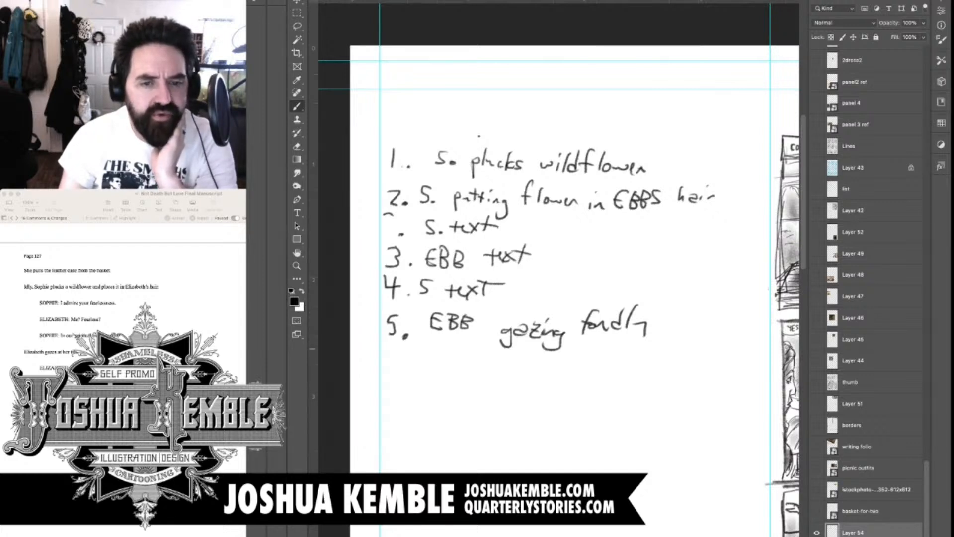
Handwrite "EBB text" beneath the gazing fondly entry
mouse_move(458, 350)
mouse_down()
mouse_move(459, 367)
mouse_move(454, 356)
mouse_move(462, 365)
mouse_move(470, 354)
mouse_up()
mouse_move(475, 347)
mouse_down()
mouse_move(477, 363)
mouse_move(494, 369)
mouse_up()
drag(488, 359, 513, 368)
drag(512, 354, 502, 366)
mouse_move(521, 354)
mouse_down()
mouse_move(522, 368)
mouse_move(537, 357)
mouse_up()
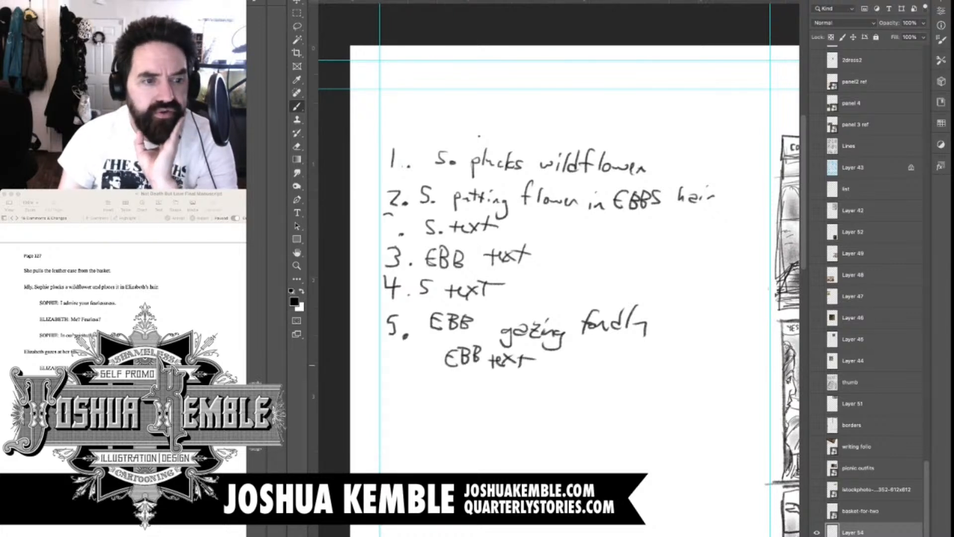
Check the manuscript and handwrite "6. W. placing folio." as the sixth panel entry
key(super+Tab)
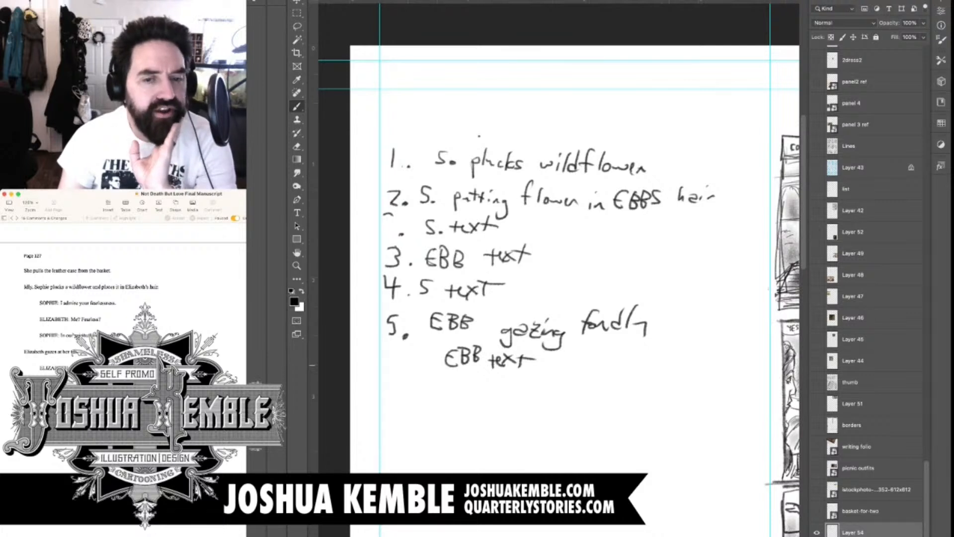
key(super+Tab)
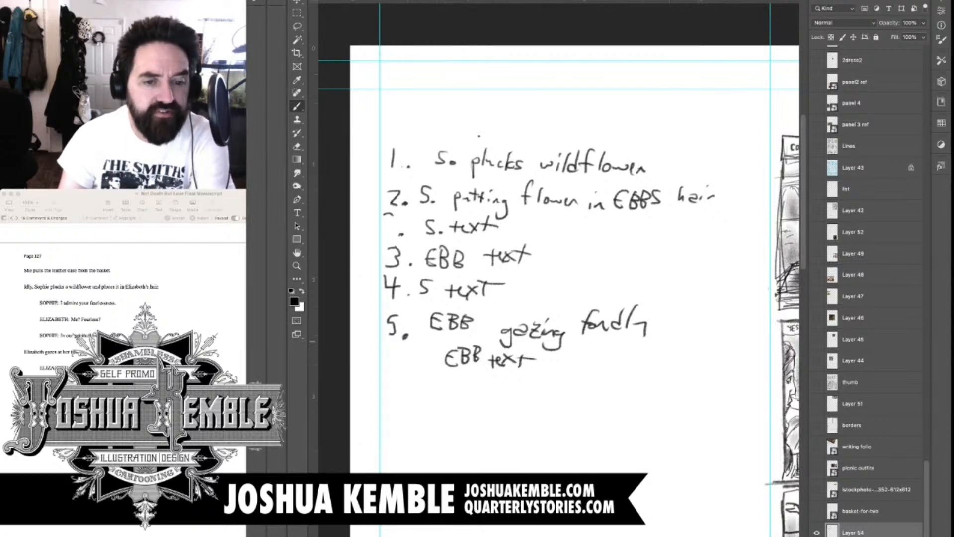
mouse_move(398, 382)
mouse_down()
mouse_move(396, 399)
mouse_move(392, 392)
mouse_move(440, 396)
mouse_move(453, 383)
mouse_move(486, 406)
mouse_move(500, 396)
mouse_up()
click(409, 398)
click(458, 396)
mouse_move(510, 389)
mouse_down()
mouse_move(546, 393)
mouse_move(535, 403)
mouse_up()
mouse_move(569, 367)
mouse_down()
mouse_move(562, 390)
mouse_move(568, 382)
mouse_up()
drag(575, 381, 593, 391)
drag(600, 387, 619, 381)
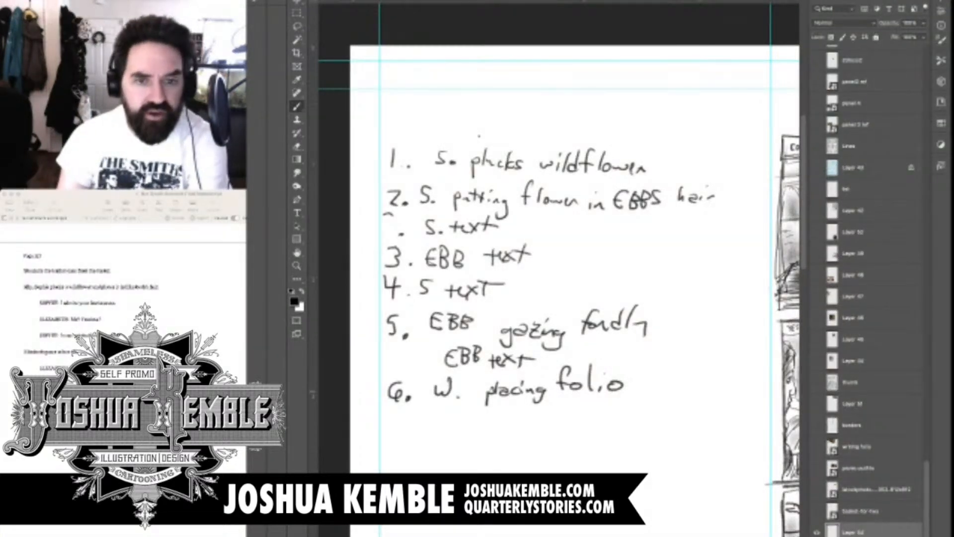
click(632, 389)
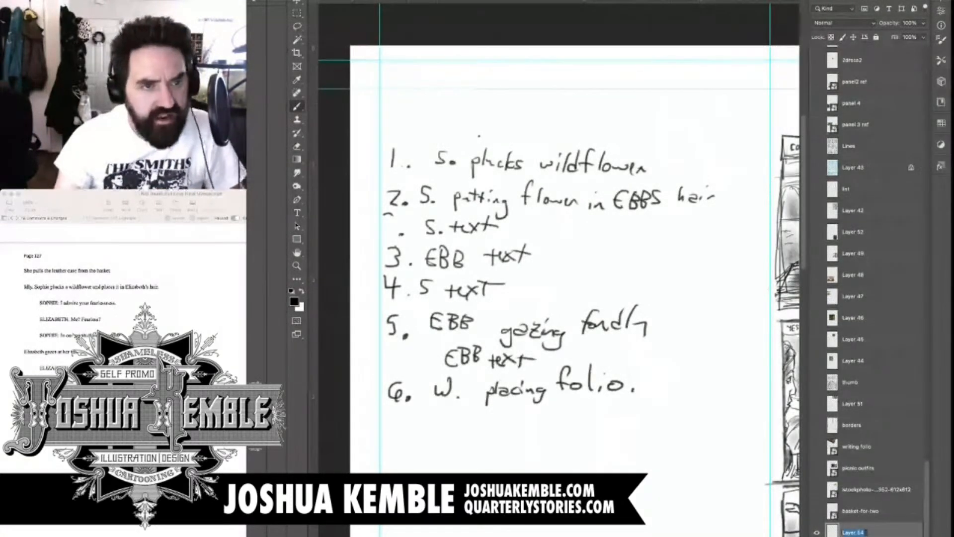
Rename the handwritten notes layer to "list" and hide the guides
text(list)
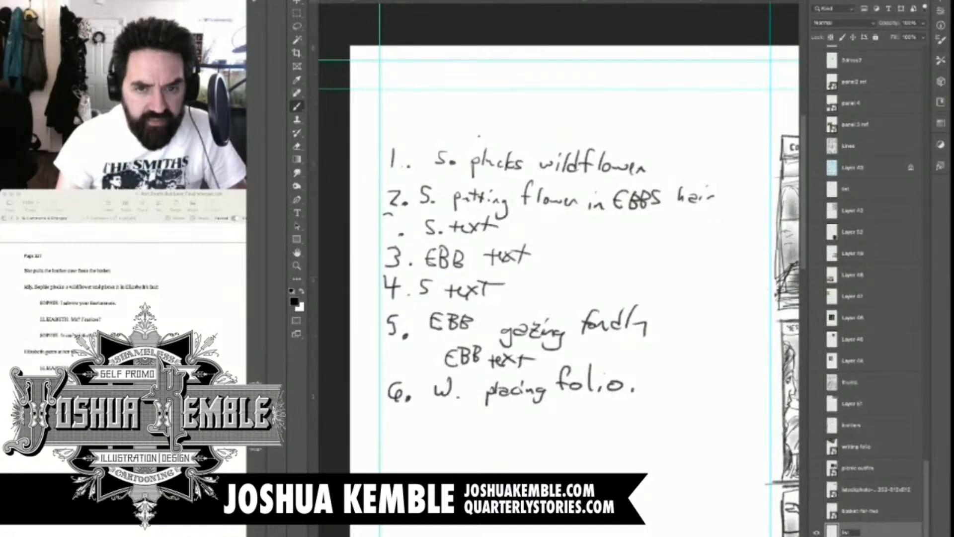
key(Return)
key(ctrl+minus)
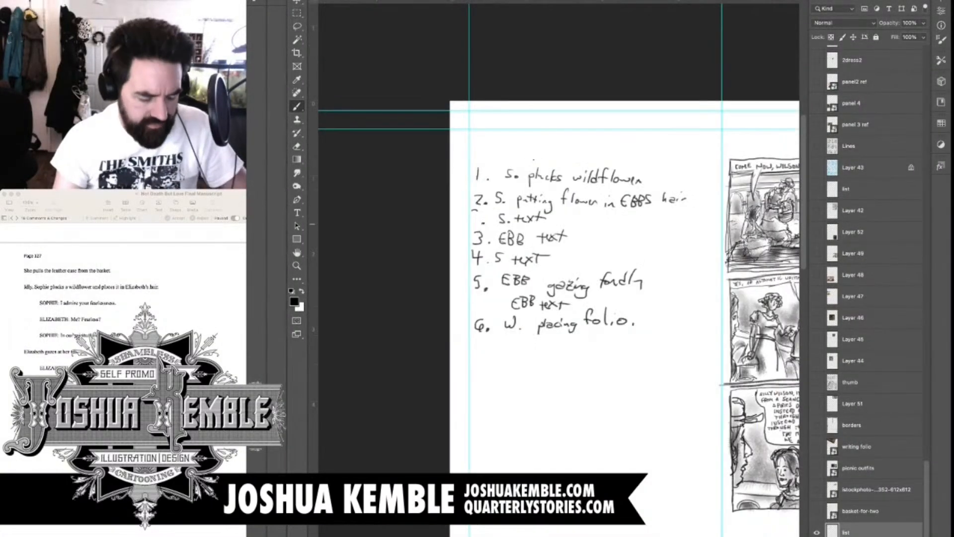
key(ctrl+minus)
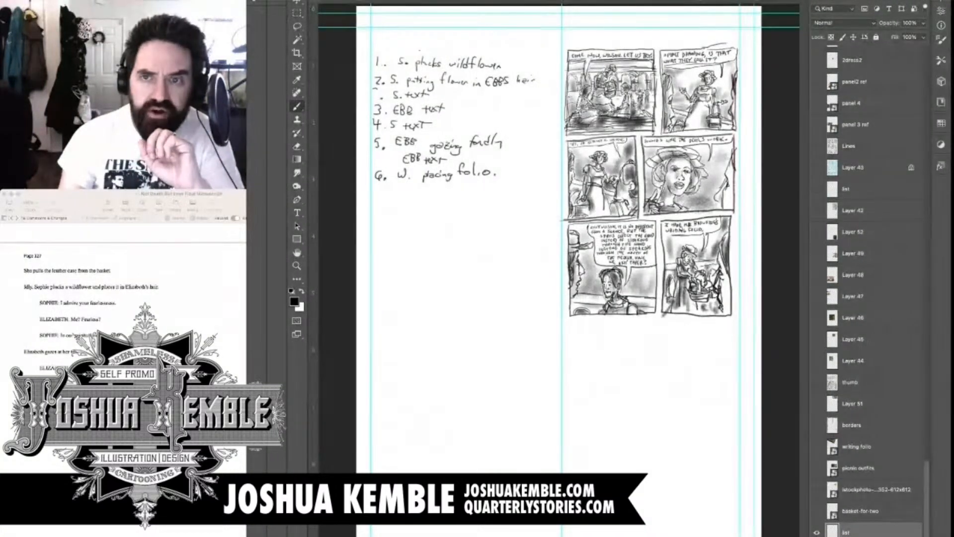
key(super+semicolon)
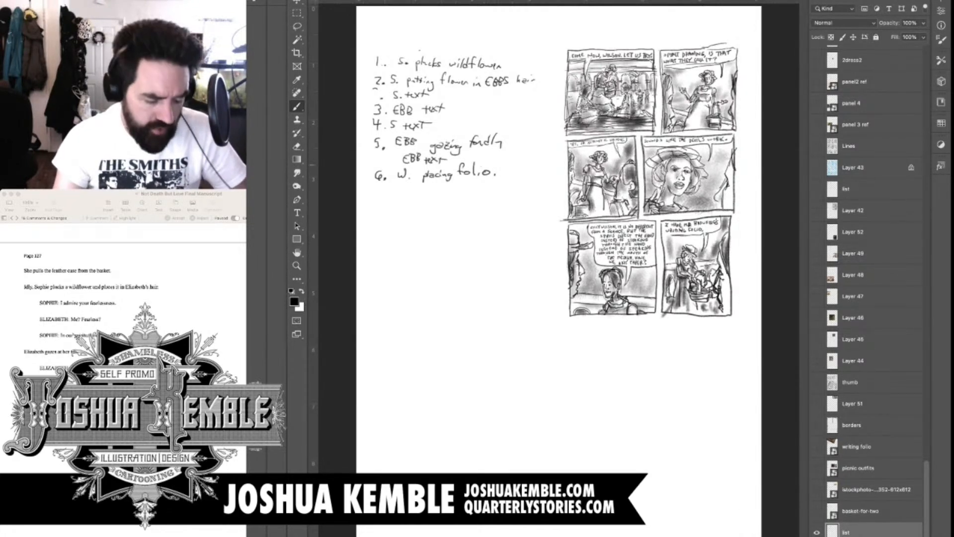
Swap the foreground and background colors and add a new layer above the list layer
key(x)
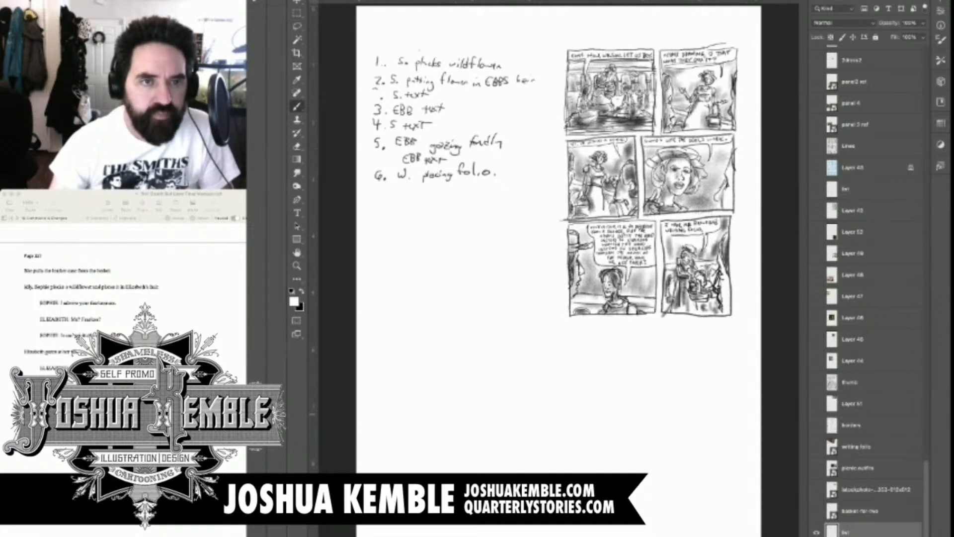
key(alt+shift+super+n)
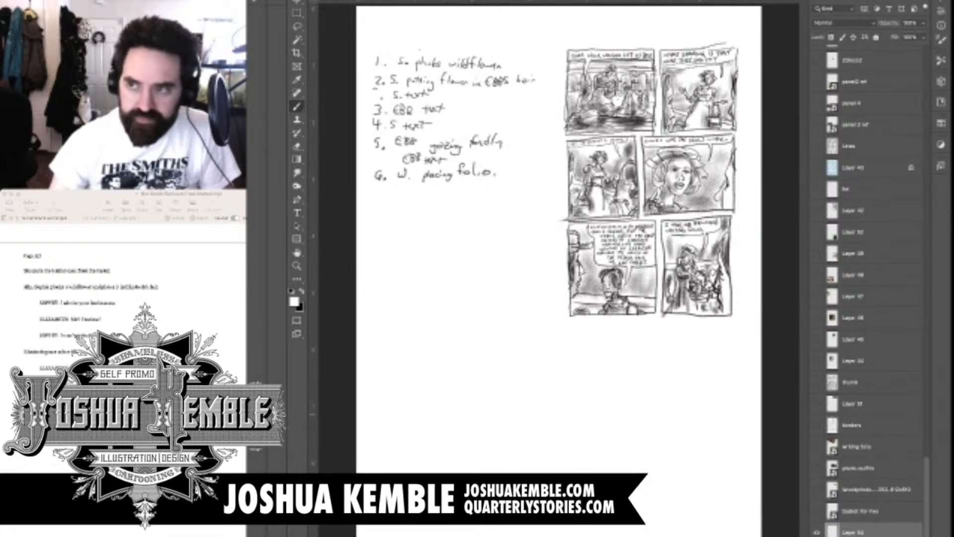
Show the picnic outfits reference image and move it directly below the six-panel thumbnail page
scroll(420, 141, up, 2)
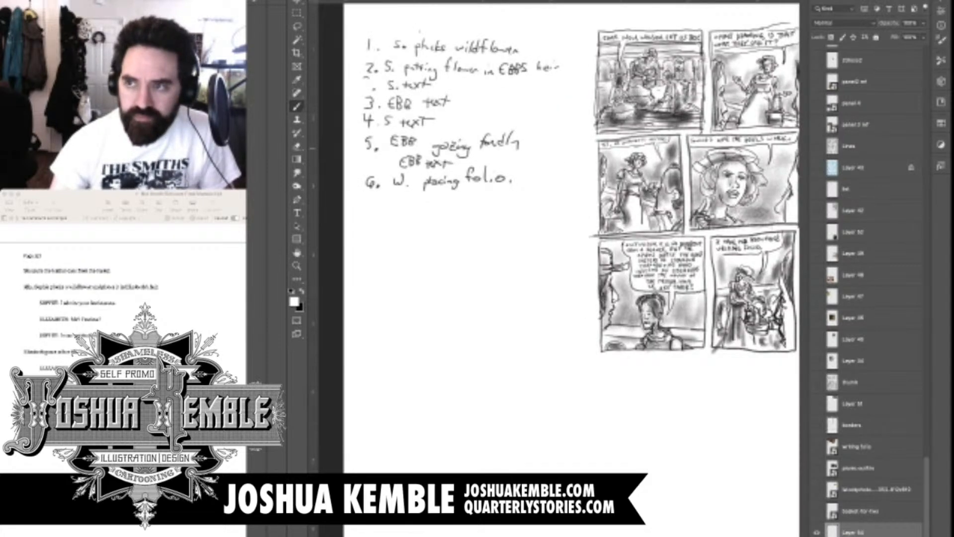
scroll(420, 141, up, 2)
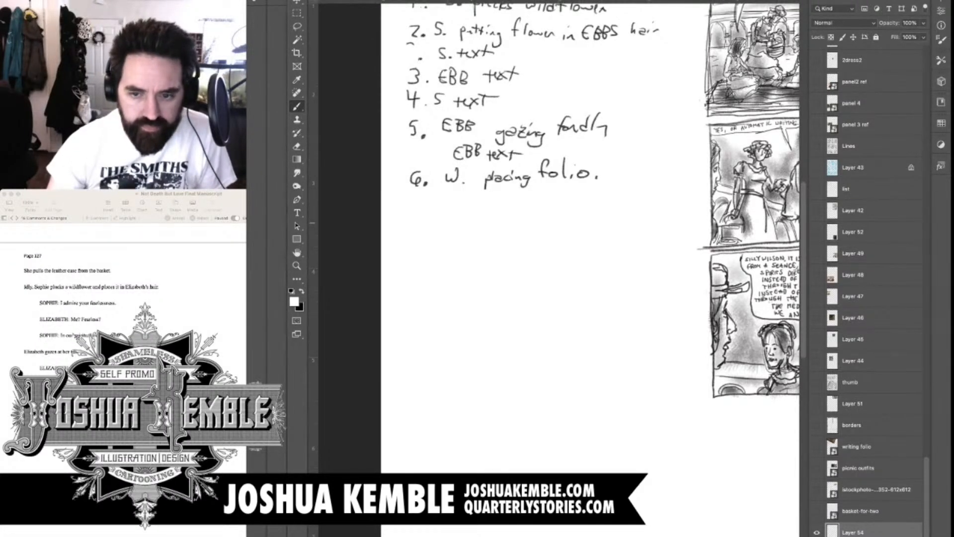
scroll(559, 269, down, 1)
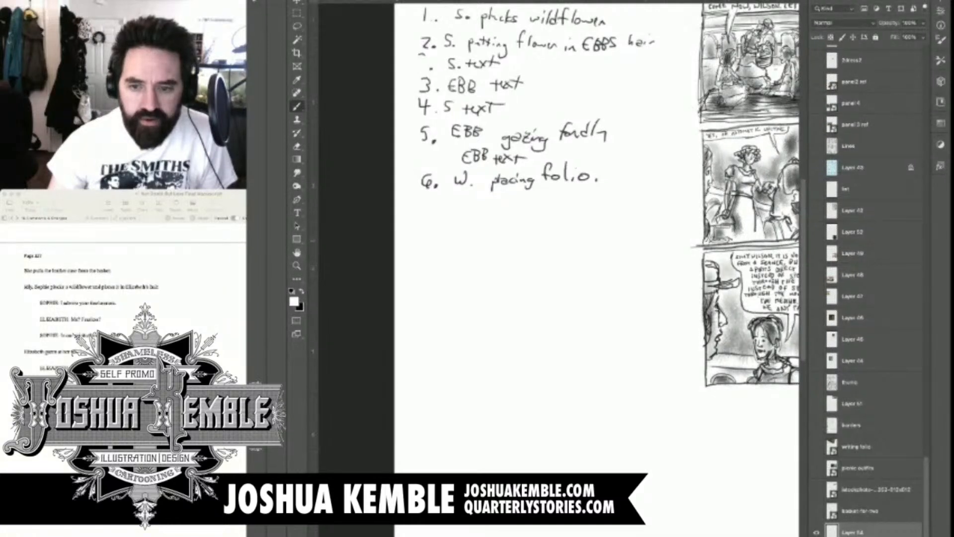
scroll(559, 268, right, 5)
scroll(559, 269, left, 3)
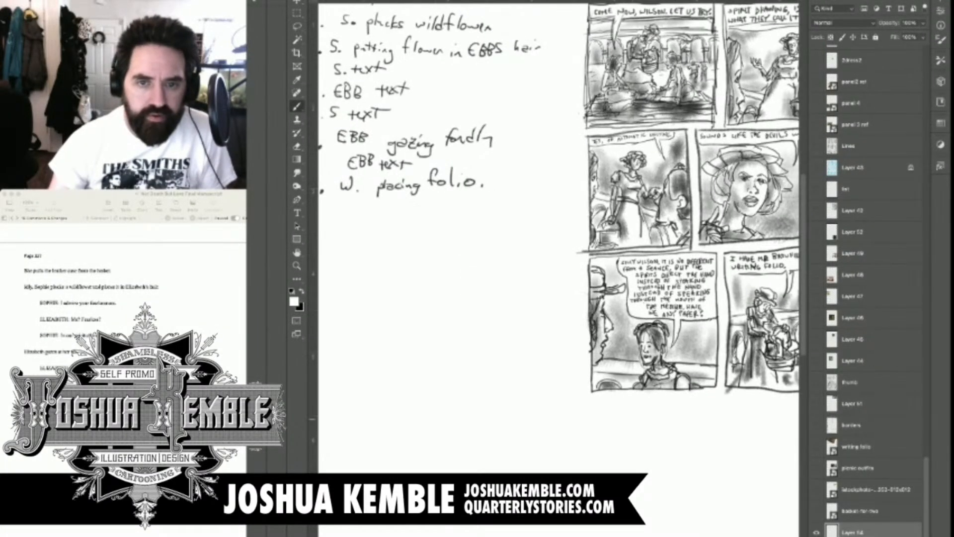
click(816, 467)
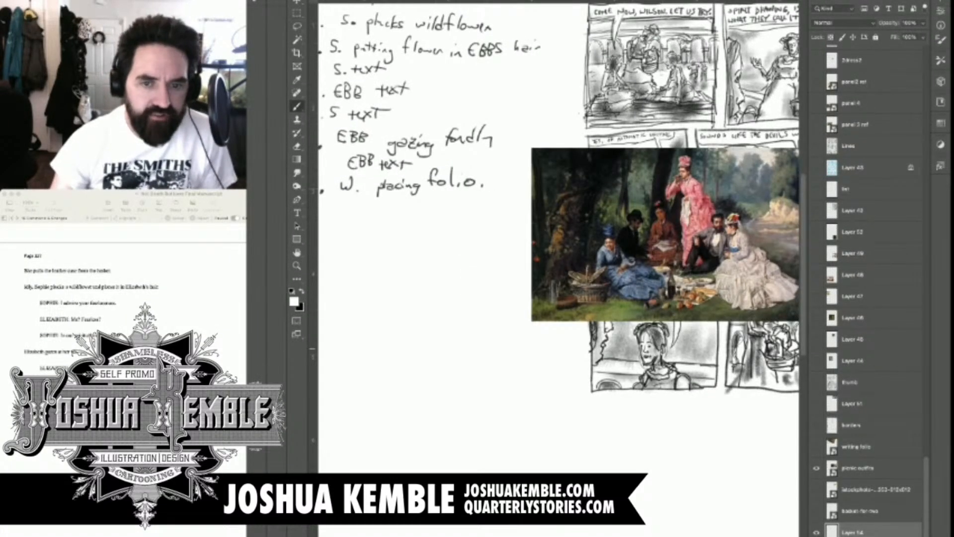
scroll(630, 344, down, 3)
key(v)
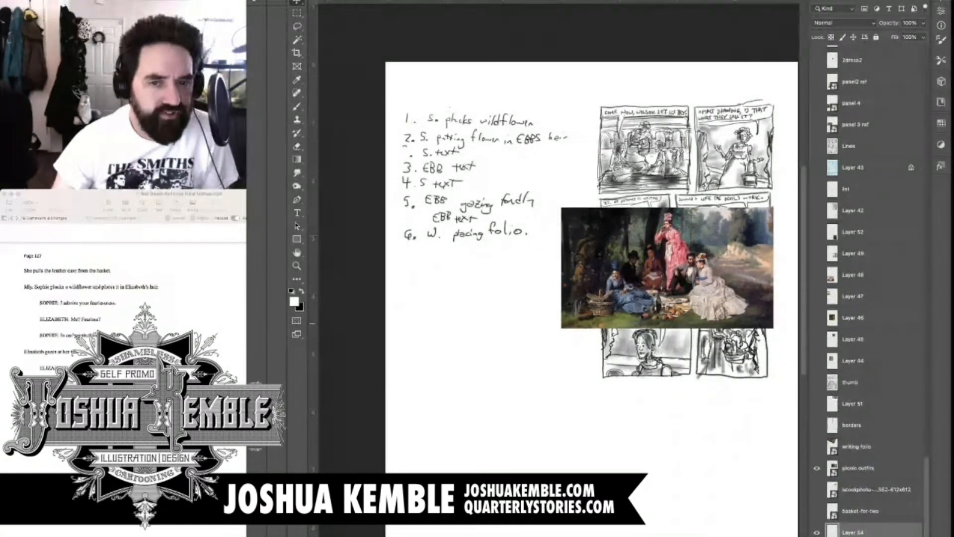
click(858, 468)
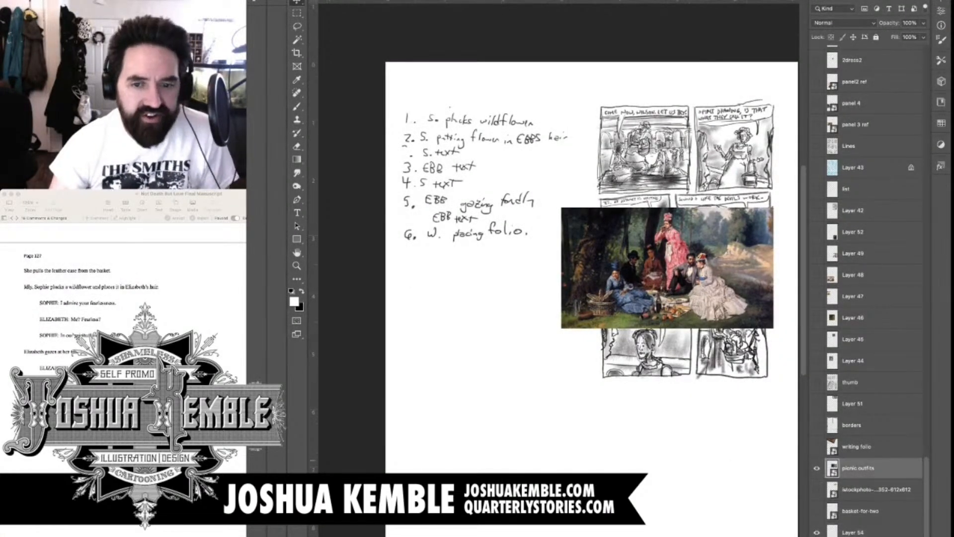
drag(666, 268, 684, 444)
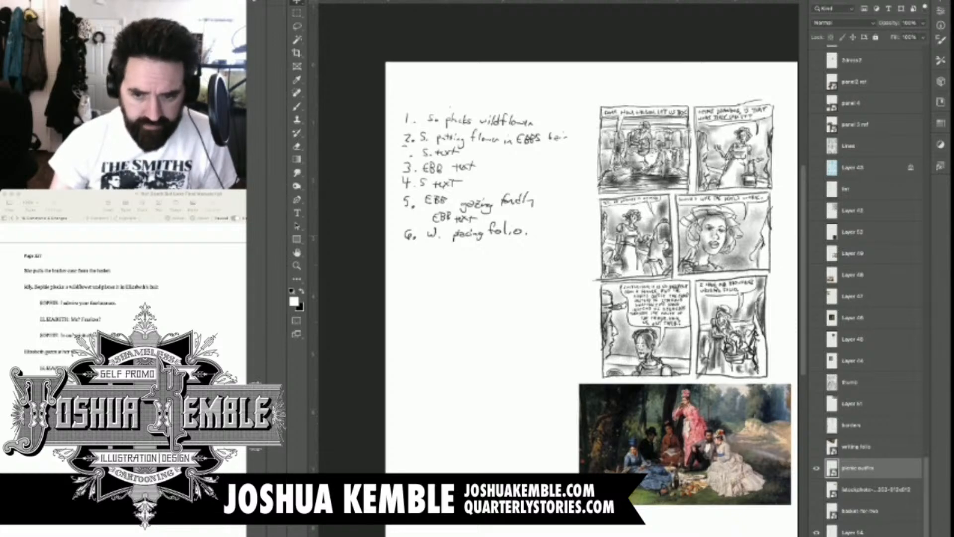
Add two new layers above the picnic outfits image and draw the first panel's top border in black beneath the handwritten list
key(alt+shift+super+n)
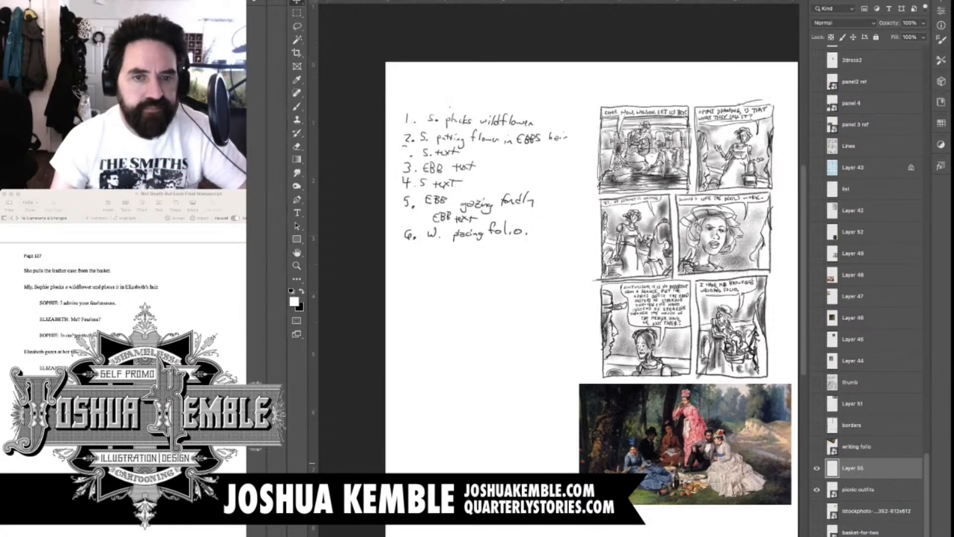
key(alt+shift+super+n)
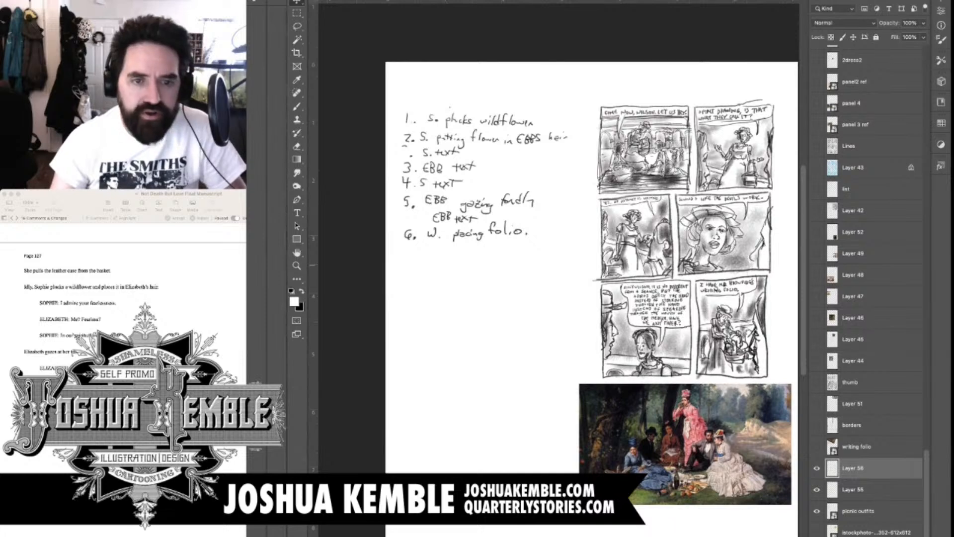
key(b)
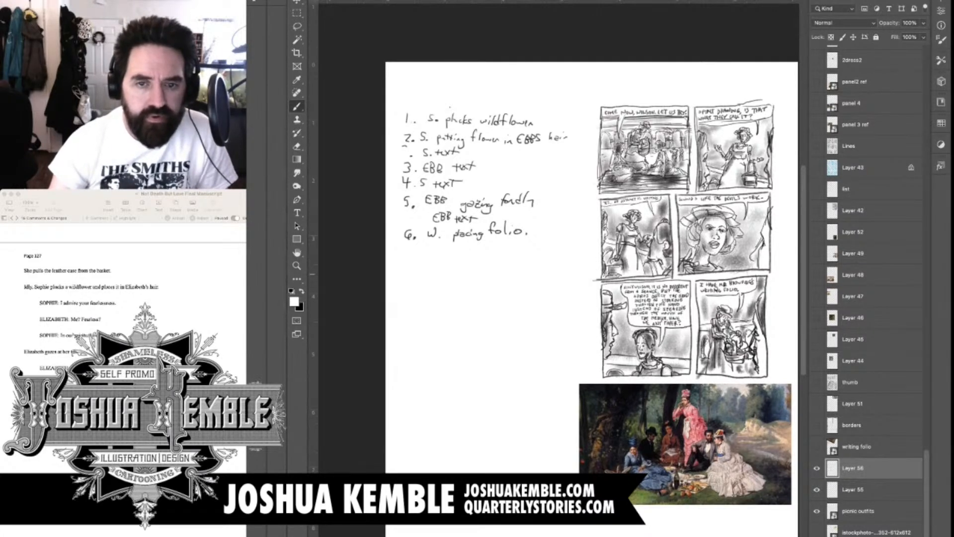
drag(546, 278, 594, 199)
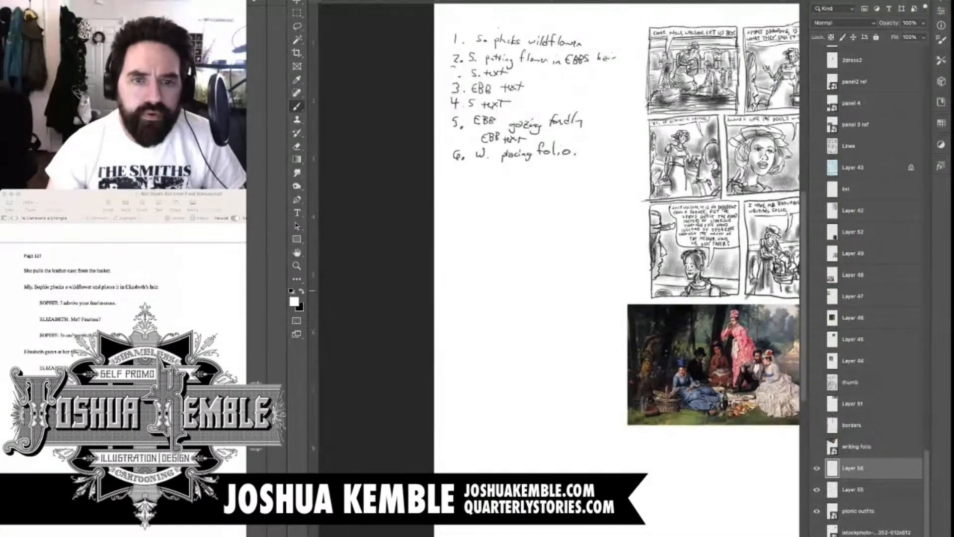
key(x)
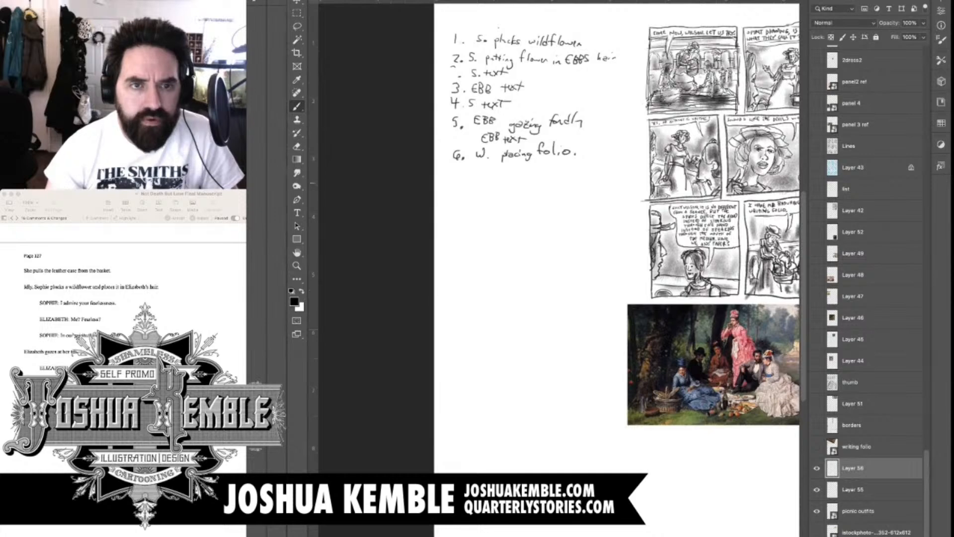
mouse_move(448, 178)
mouse_down()
mouse_move(597, 180)
mouse_move(628, 197)
mouse_up()
Rough in the main figure's oval head, shoulders and one arm reaching down to a hand inside the first panel
scroll(536, 127, up, 1)
scroll(620, 233, up, 1)
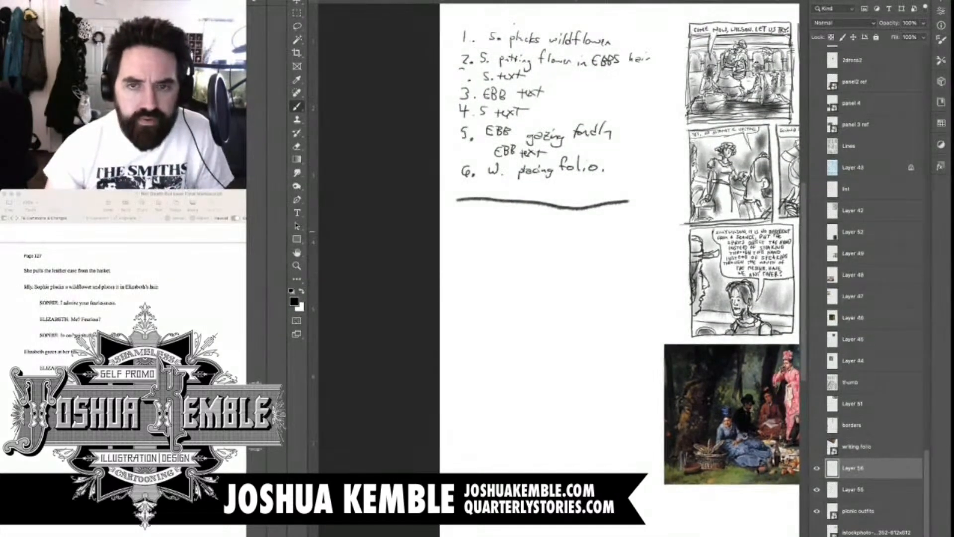
drag(628, 252, 534, 270)
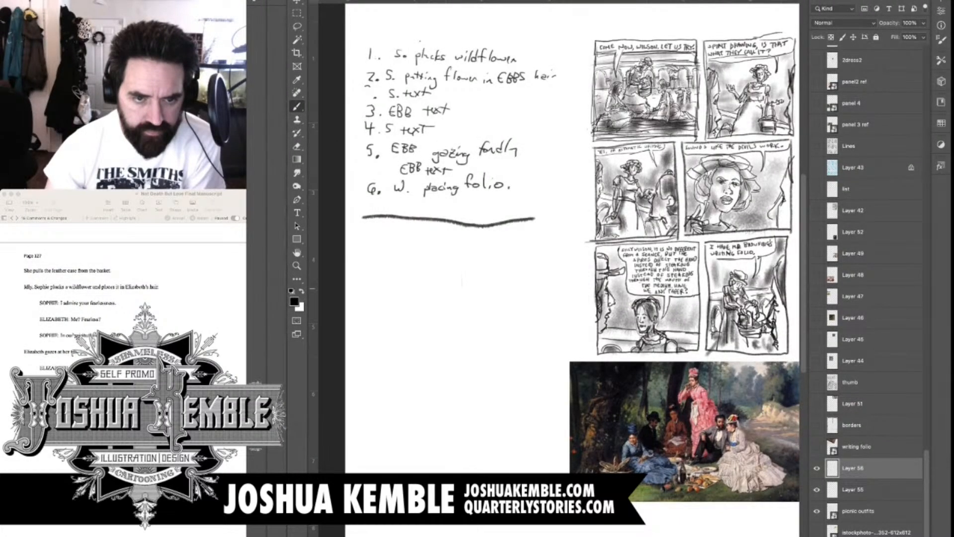
mouse_move(466, 277)
mouse_down()
mouse_move(473, 299)
mouse_move(487, 304)
mouse_move(496, 284)
mouse_move(474, 266)
mouse_move(472, 297)
mouse_move(498, 274)
mouse_move(476, 301)
mouse_move(511, 307)
mouse_move(508, 317)
mouse_move(453, 304)
mouse_move(460, 359)
mouse_up()
drag(457, 308, 482, 367)
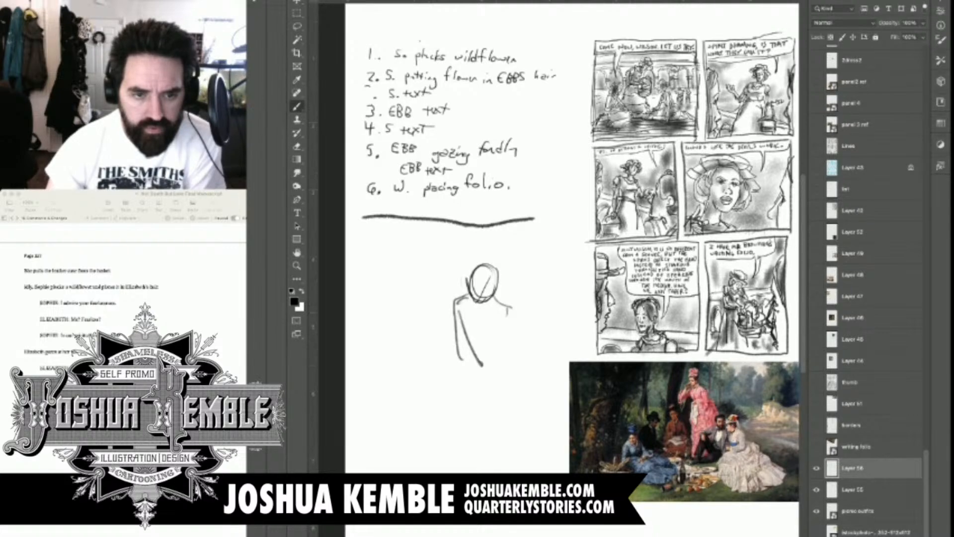
drag(458, 310, 480, 373)
drag(466, 305, 508, 396)
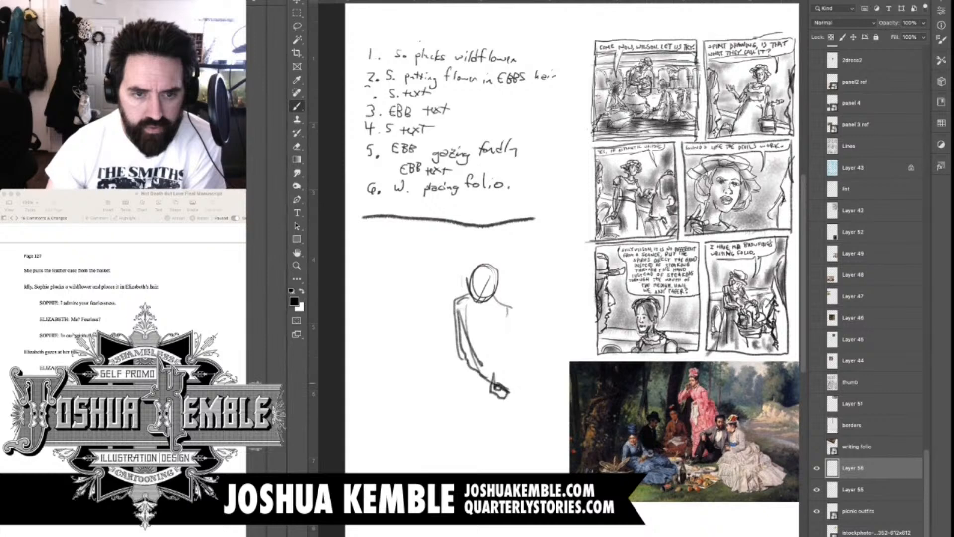
Sketch the hair outline around the main figure's head and rough in her other arm and hand
mouse_move(474, 255)
mouse_down()
mouse_move(484, 311)
mouse_move(500, 294)
mouse_up()
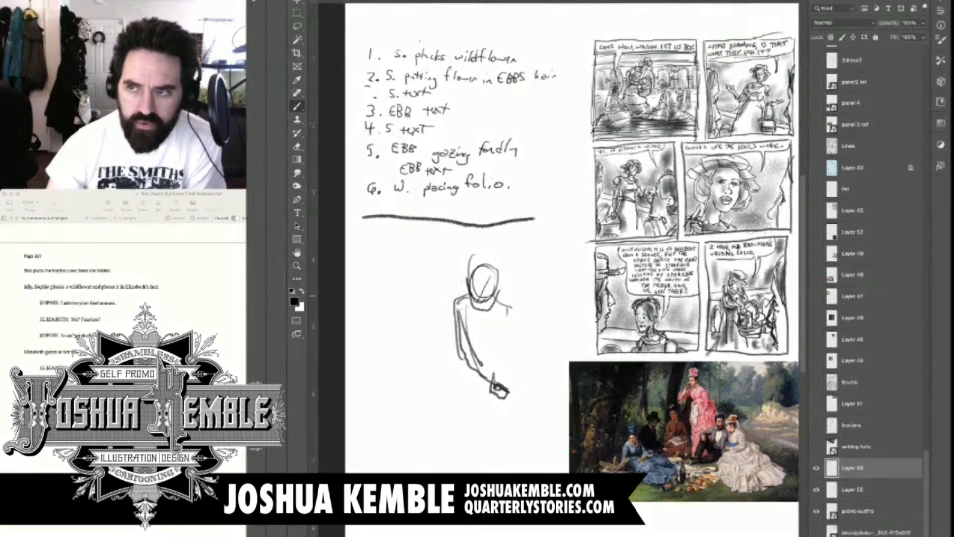
mouse_move(488, 261)
mouse_down()
mouse_move(499, 300)
mouse_move(495, 260)
mouse_up()
mouse_move(501, 298)
mouse_down()
mouse_move(519, 317)
mouse_move(521, 344)
mouse_move(499, 357)
mouse_move(528, 373)
mouse_up()
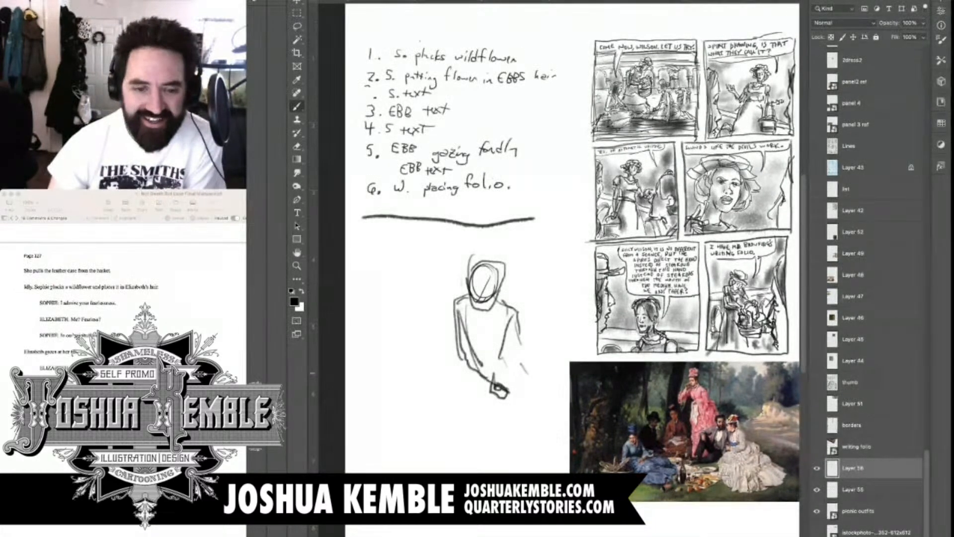
drag(499, 359, 530, 404)
Sketch the main figure's torso and spread skirt on the ground, with a small flower at her outstretched hand
mouse_move(483, 328)
mouse_down()
mouse_move(473, 340)
mouse_move(480, 365)
mouse_up()
mouse_move(459, 309)
mouse_down()
mouse_move(445, 368)
mouse_move(462, 378)
mouse_move(431, 382)
mouse_move(431, 397)
mouse_up()
mouse_move(469, 395)
mouse_down()
mouse_move(432, 415)
mouse_move(404, 410)
mouse_up()
mouse_move(443, 380)
mouse_down()
mouse_move(414, 407)
mouse_move(478, 407)
mouse_move(506, 390)
mouse_up()
drag(445, 420, 534, 401)
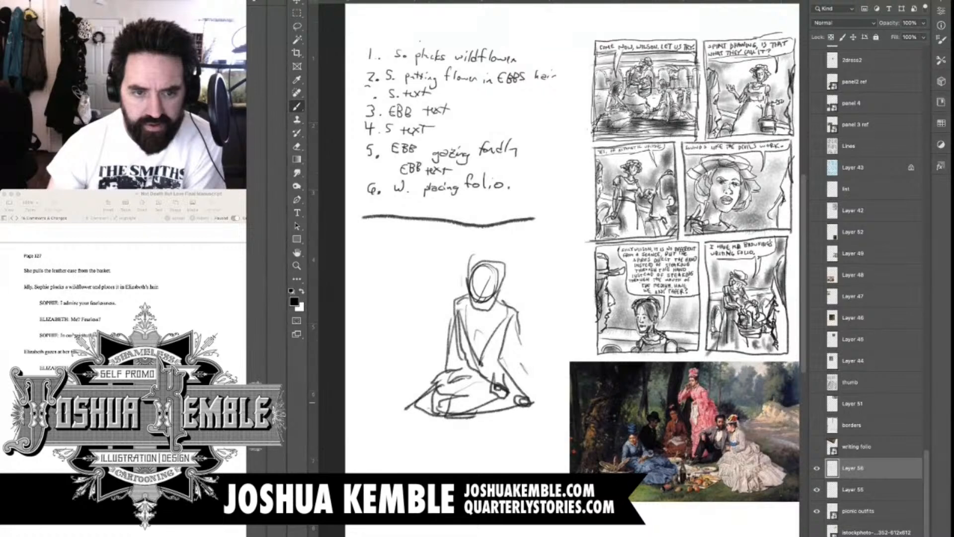
drag(460, 415, 544, 399)
drag(460, 398, 405, 410)
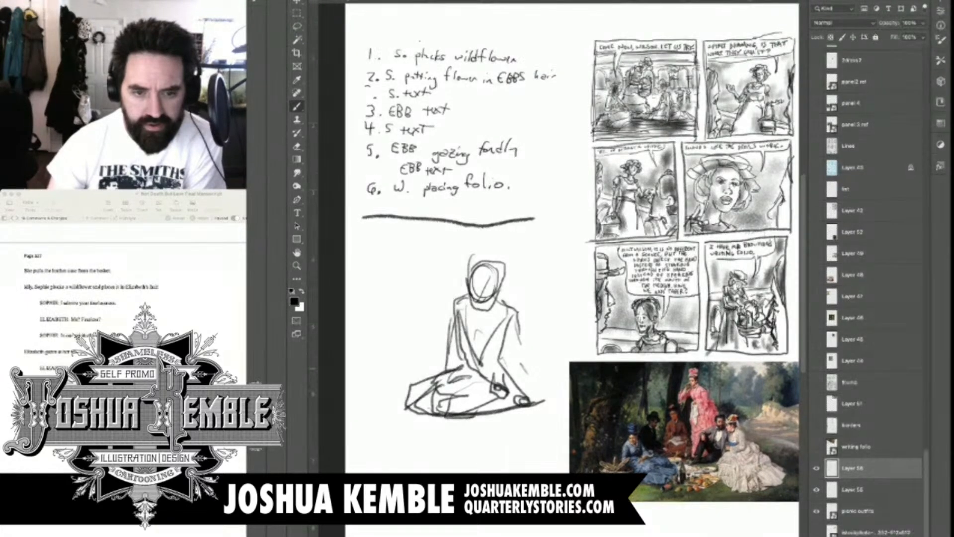
mouse_move(519, 396)
mouse_down()
mouse_move(533, 414)
mouse_move(549, 410)
mouse_move(532, 424)
mouse_move(542, 424)
mouse_up()
drag(526, 415, 532, 421)
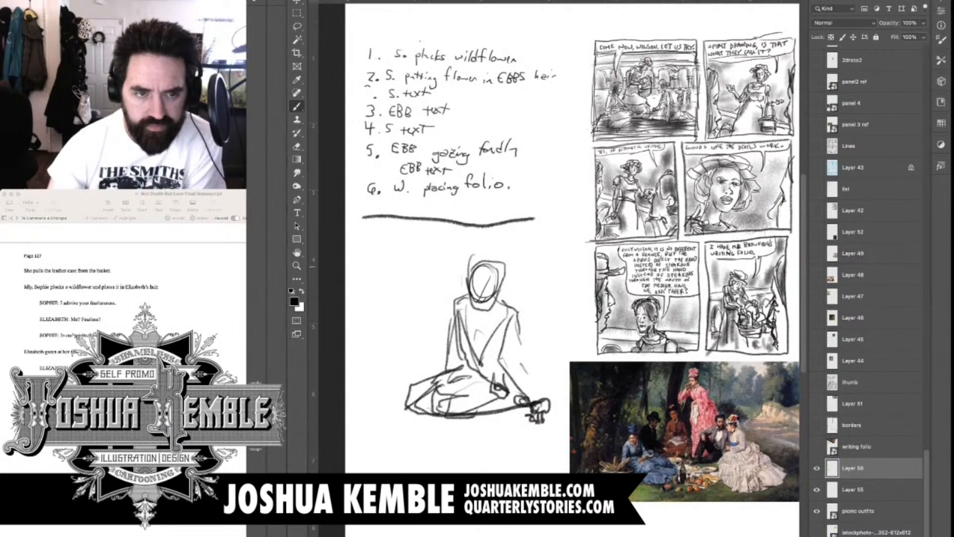
Rough in a smaller second seated figure behind the main figure, with head, upright torso and arms
mouse_move(390, 260)
mouse_down()
mouse_move(401, 286)
mouse_move(411, 248)
mouse_move(389, 255)
mouse_move(399, 281)
mouse_move(366, 295)
mouse_move(373, 351)
mouse_up()
mouse_move(396, 287)
mouse_down()
mouse_move(419, 342)
mouse_move(366, 357)
mouse_up()
mouse_move(391, 254)
mouse_down()
mouse_move(403, 272)
mouse_move(376, 331)
mouse_up()
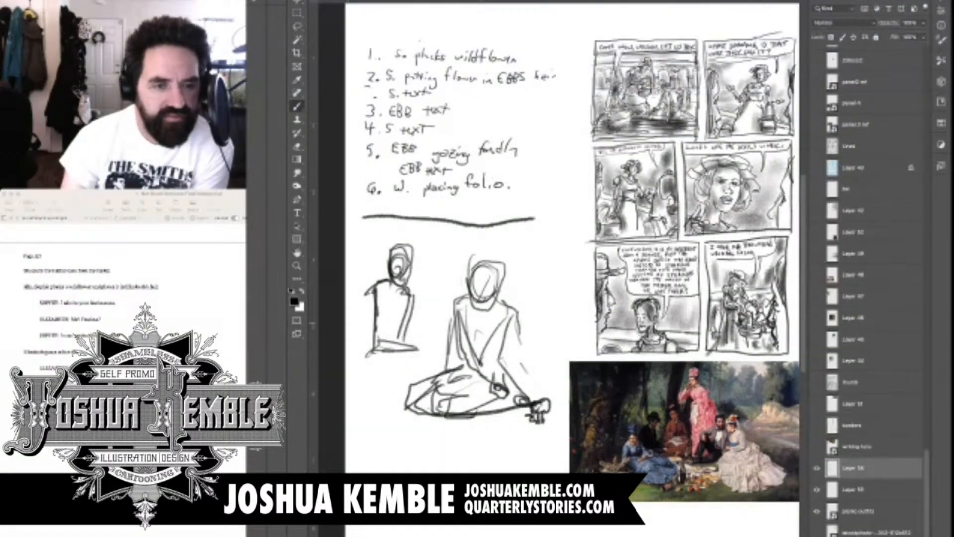
mouse_move(413, 286)
mouse_down()
mouse_move(407, 340)
mouse_move(369, 354)
mouse_move(426, 371)
mouse_up()
Sketch the picnic blanket's edges beneath and behind the two seated figures
drag(360, 367, 427, 361)
drag(431, 358, 492, 371)
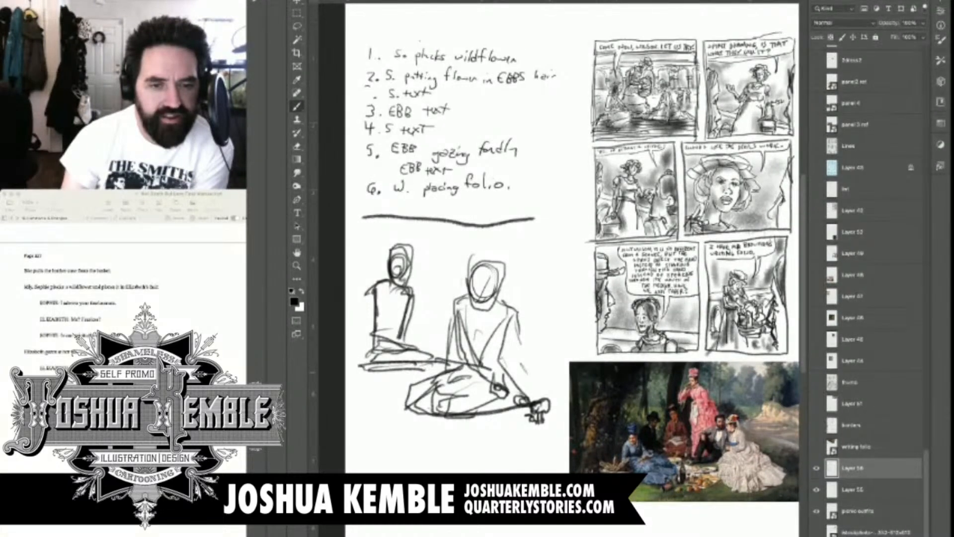
mouse_move(371, 372)
mouse_down()
mouse_move(410, 404)
mouse_move(394, 418)
mouse_up()
drag(472, 351, 564, 397)
Frame the first panel by drawing its two side borders and bottom border around the figures
drag(550, 222, 548, 325)
mouse_move(547, 218)
mouse_down()
mouse_move(548, 332)
mouse_move(562, 363)
mouse_move(565, 426)
mouse_move(491, 437)
mouse_up()
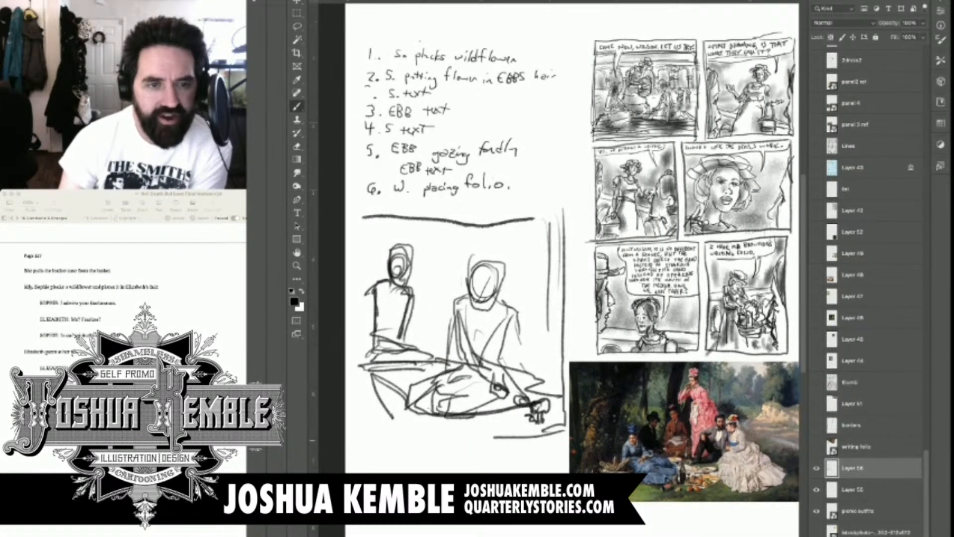
drag(567, 435, 362, 442)
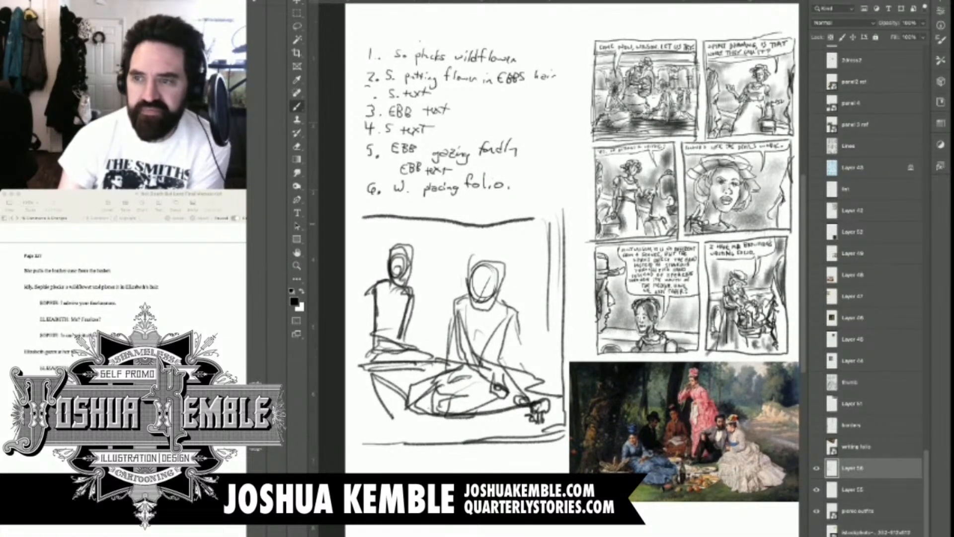
drag(361, 222, 359, 463)
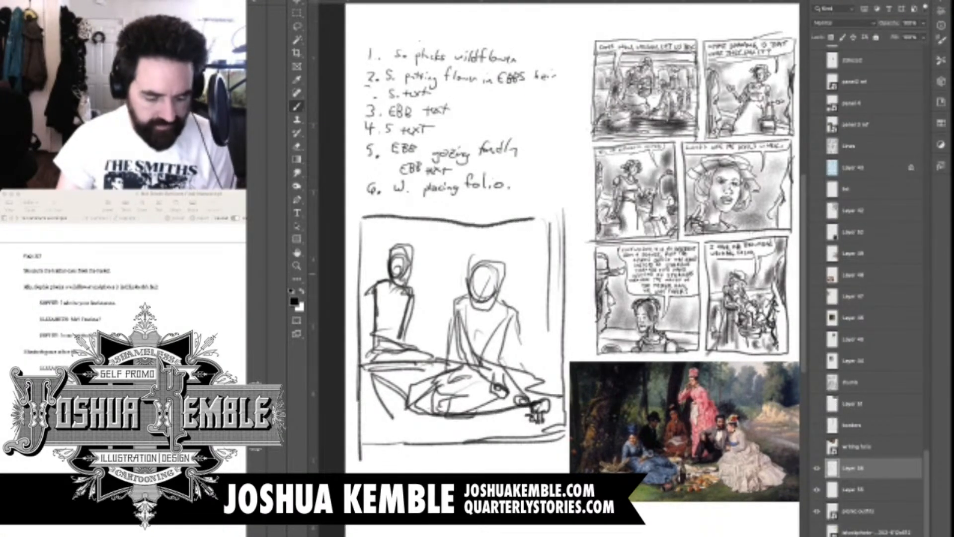
Erase the construction lines inside the main figure's head and along the far edge of her face
scroll(502, 271, up, 3)
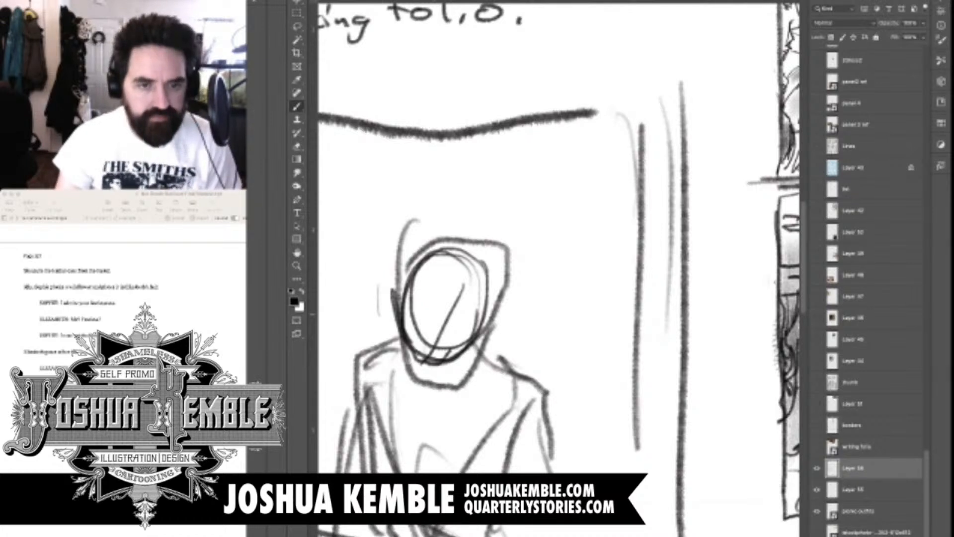
key(e)
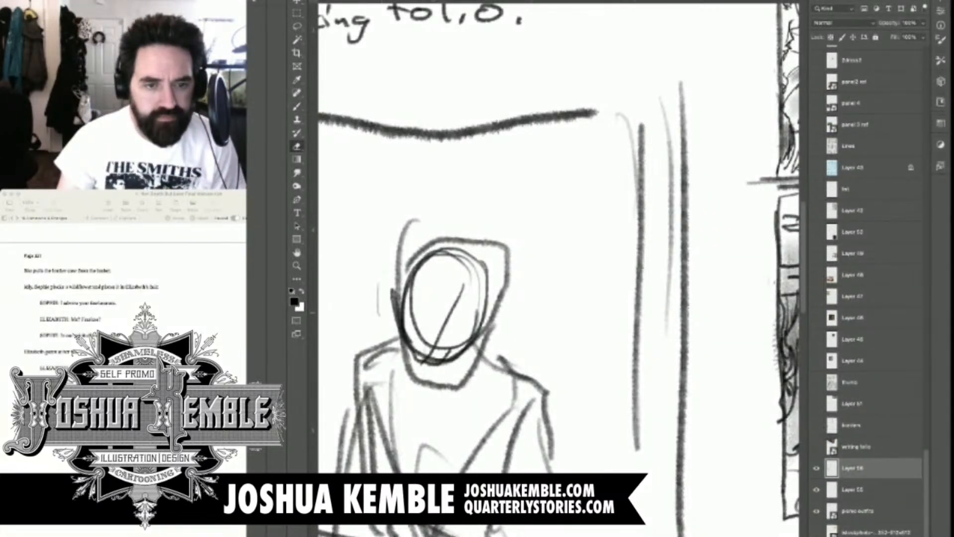
mouse_move(482, 283)
mouse_down()
mouse_move(451, 347)
mouse_move(431, 347)
mouse_move(416, 323)
mouse_up()
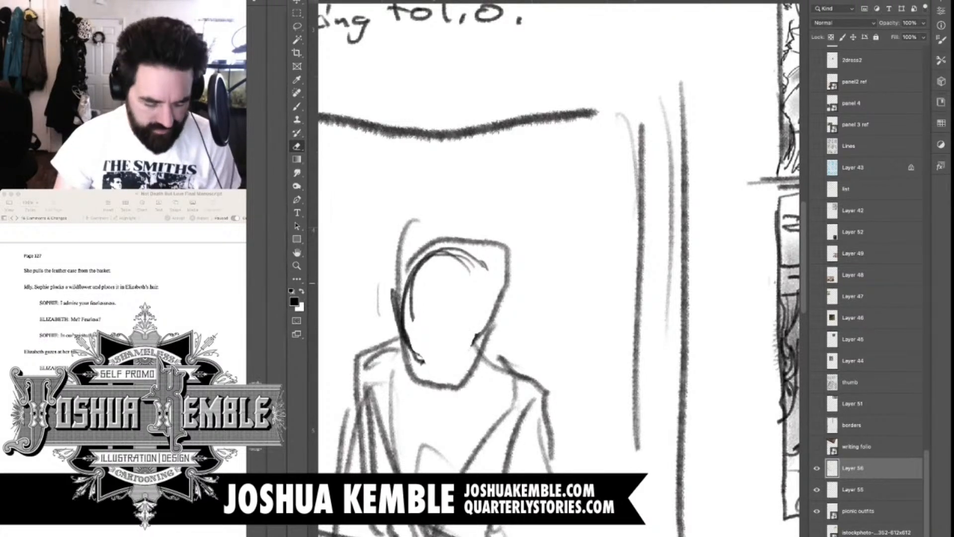
drag(486, 266, 447, 251)
drag(497, 305, 477, 356)
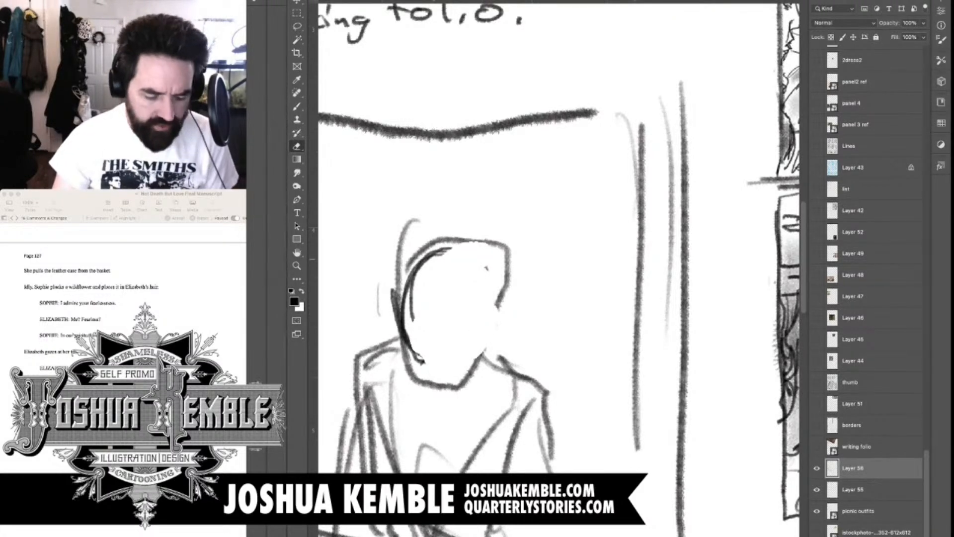
key(b)
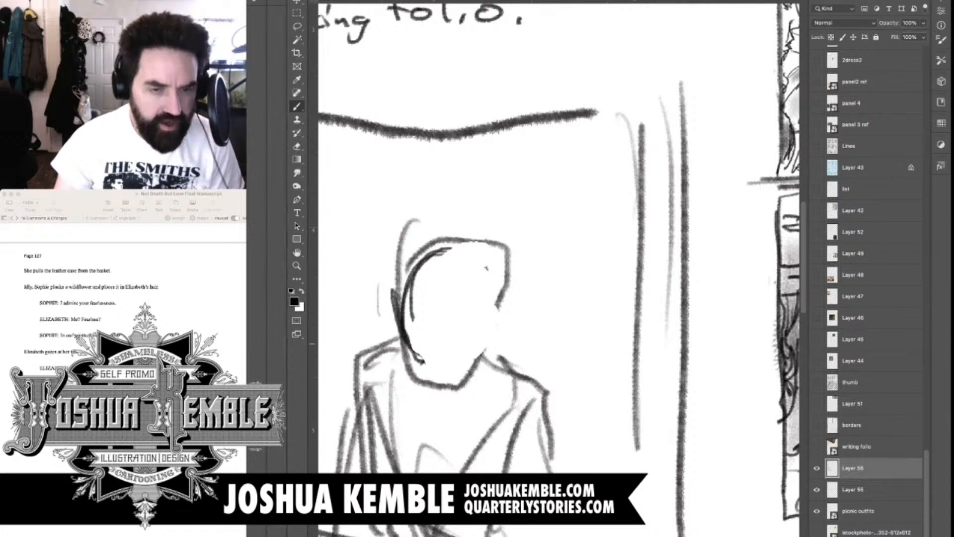
key(e)
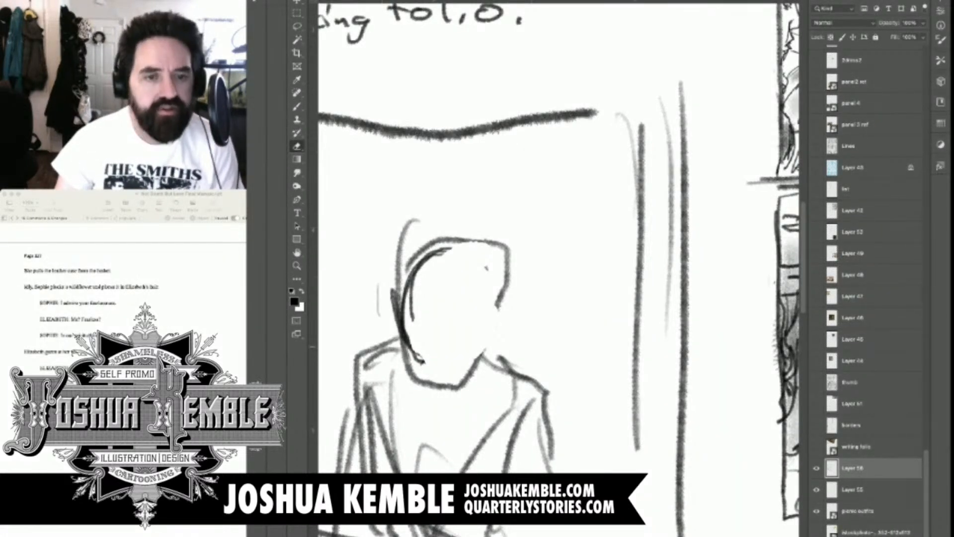
key(b)
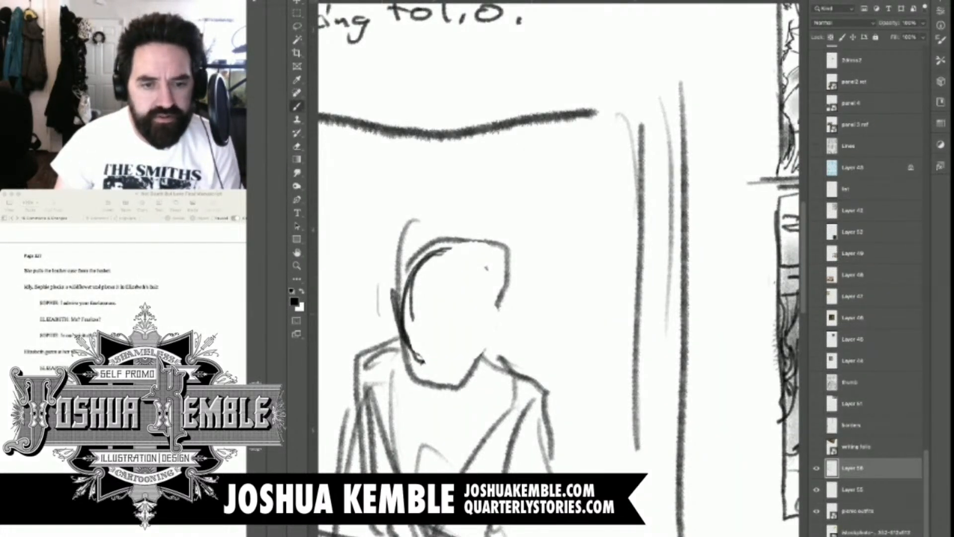
click(440, 323)
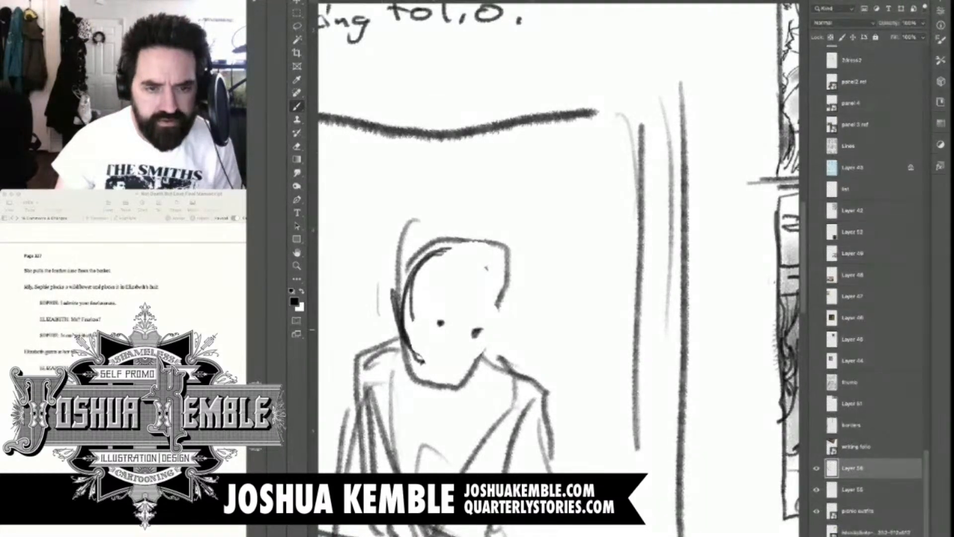
key(ctrl+z)
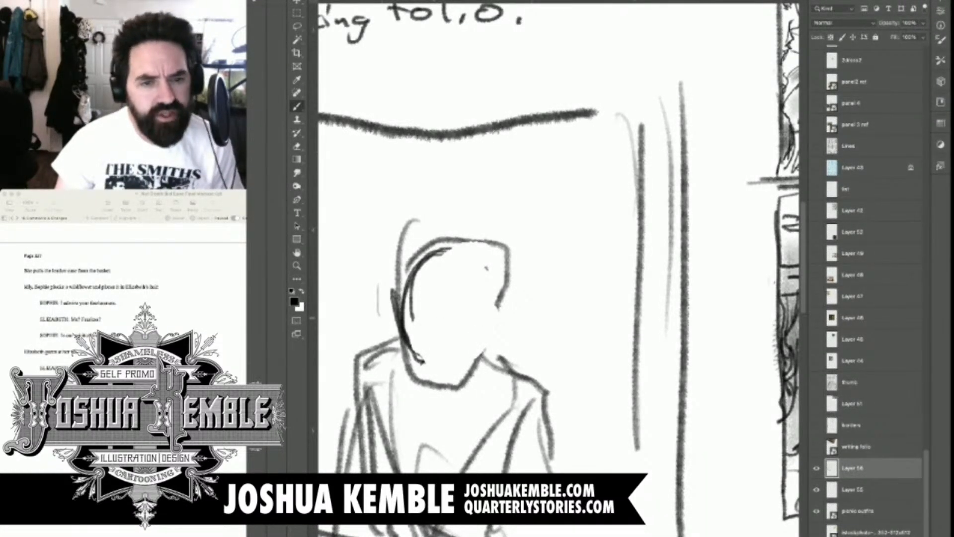
key(ctrl+z)
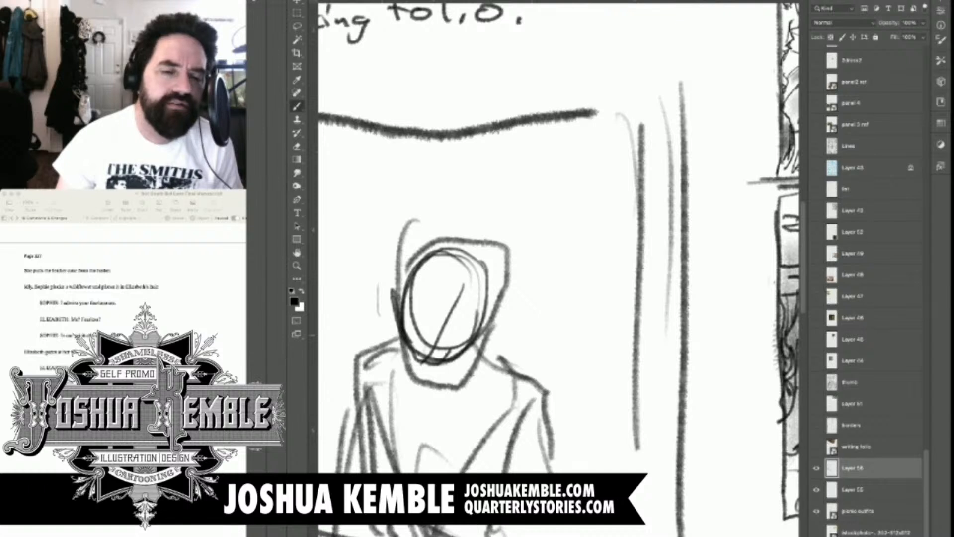
drag(427, 324, 453, 331)
key(ctrl+z)
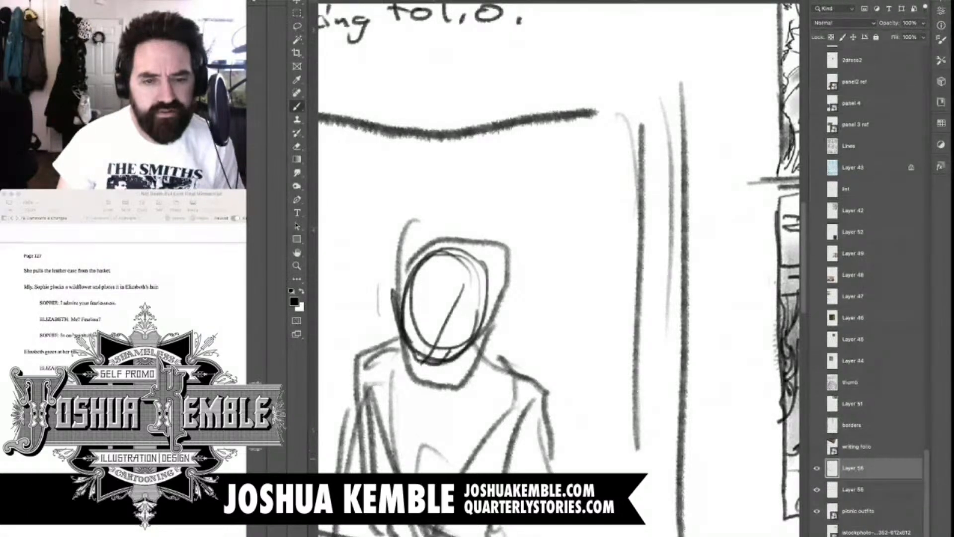
click(817, 468)
click(817, 468)
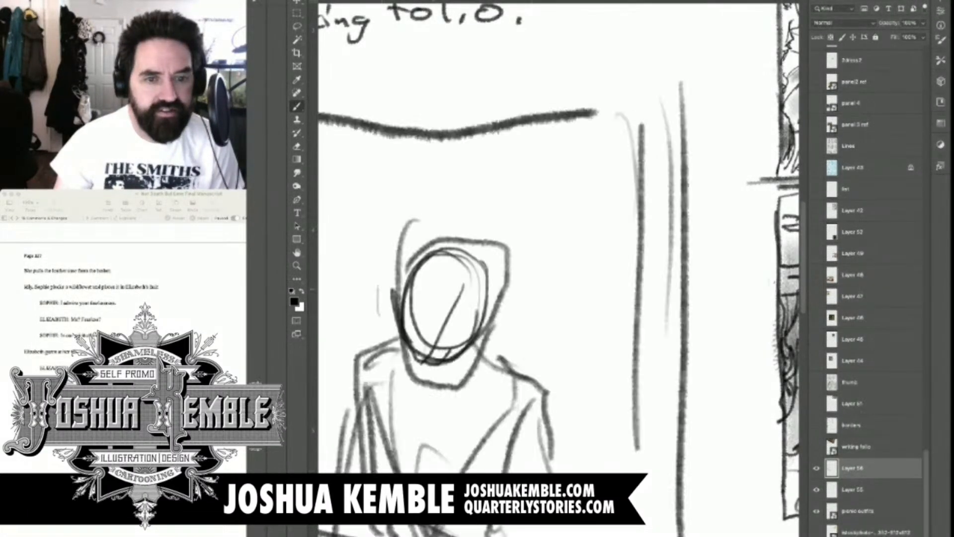
Erase the oval and slanted construction lines inside the main figure's head, leaving the outer head outline
key(e)
drag(425, 356, 486, 287)
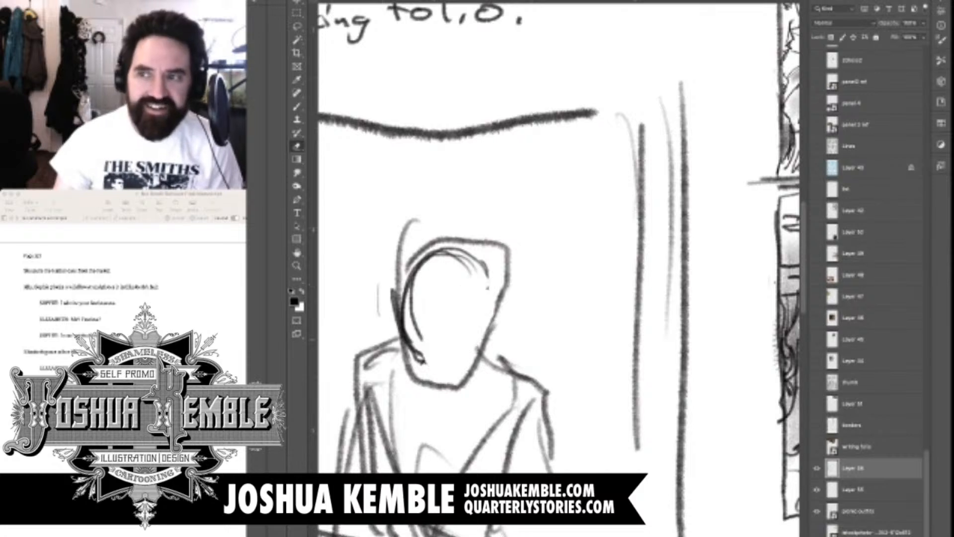
mouse_move(422, 339)
mouse_down()
mouse_move(483, 272)
mouse_move(409, 304)
mouse_up()
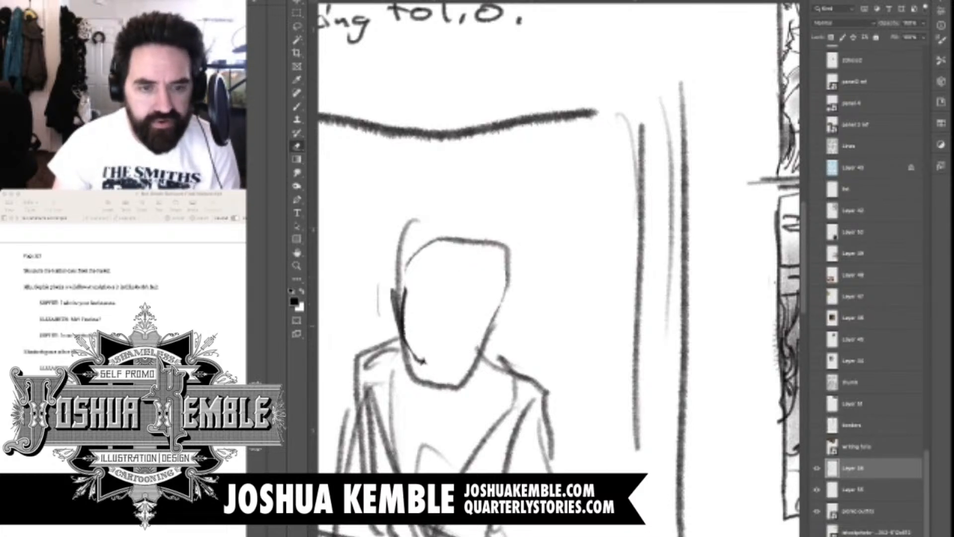
key(b)
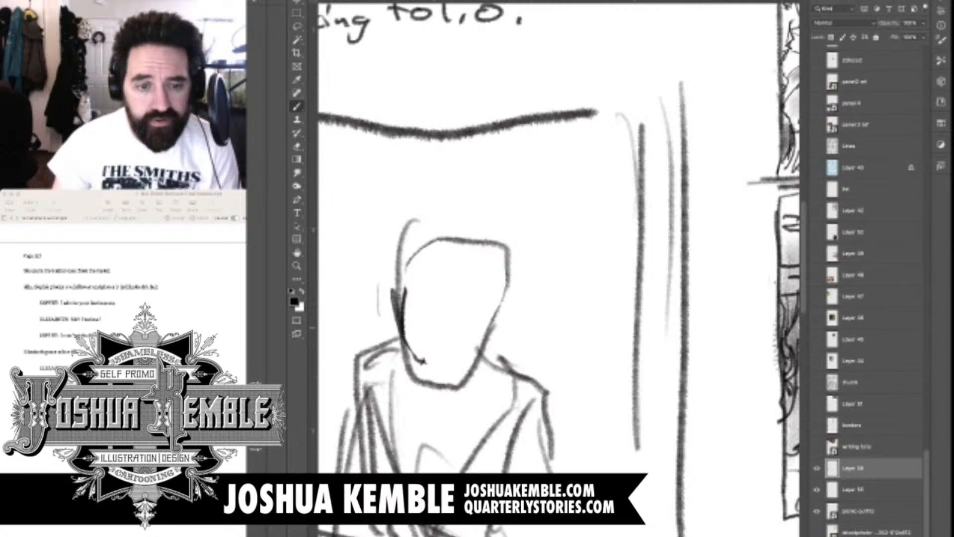
click(440, 331)
click(440, 331)
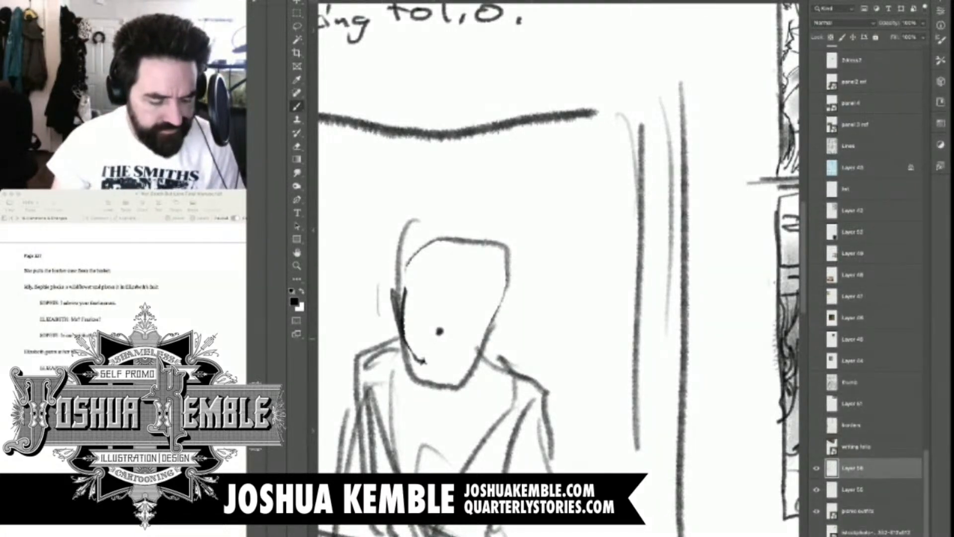
click(473, 339)
drag(426, 321, 477, 342)
key(e)
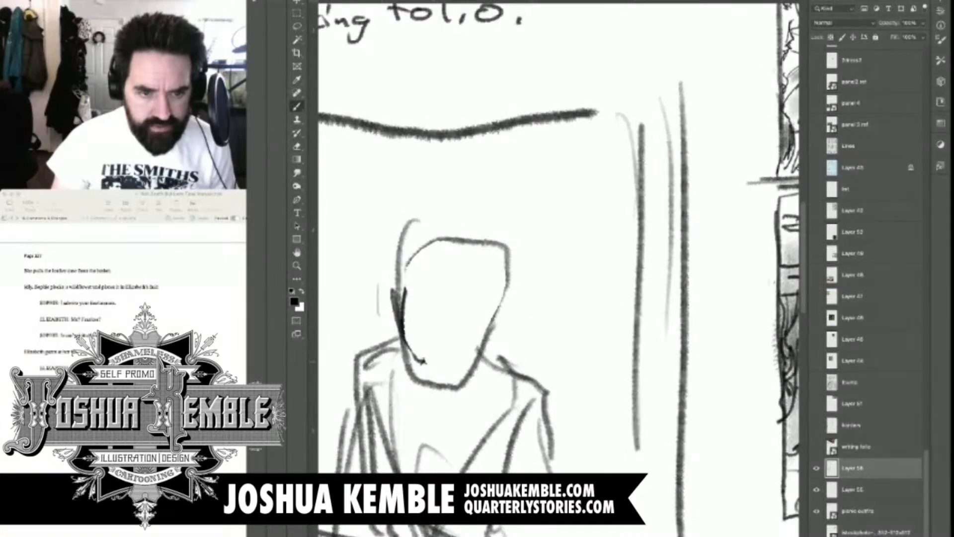
key(b)
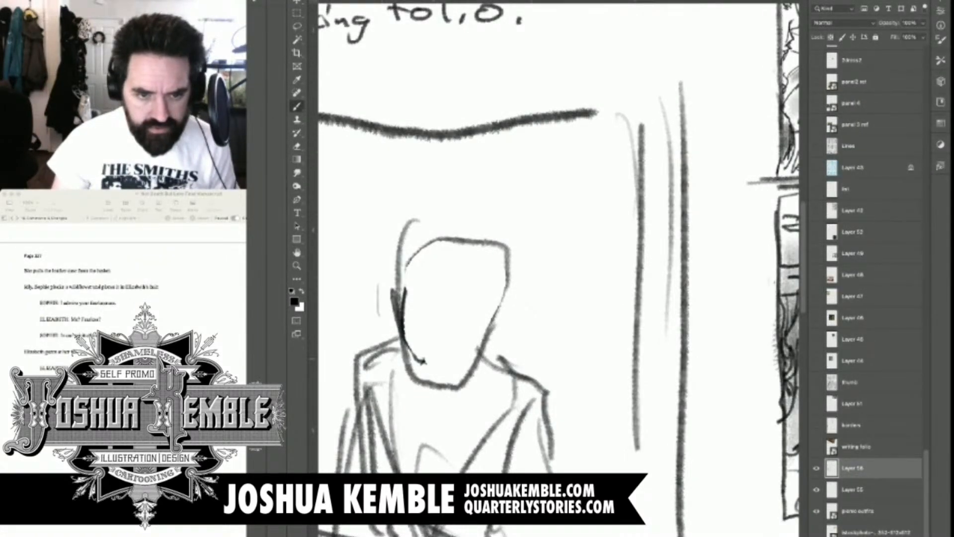
Draw the main figure's mouth, nose, downcast eyes and eyebrows, and darken her jawline and the near side of her face
mouse_move(432, 356)
mouse_down()
mouse_move(449, 354)
mouse_move(461, 364)
mouse_move(440, 362)
mouse_move(453, 367)
mouse_move(461, 349)
mouse_up()
drag(426, 308, 456, 318)
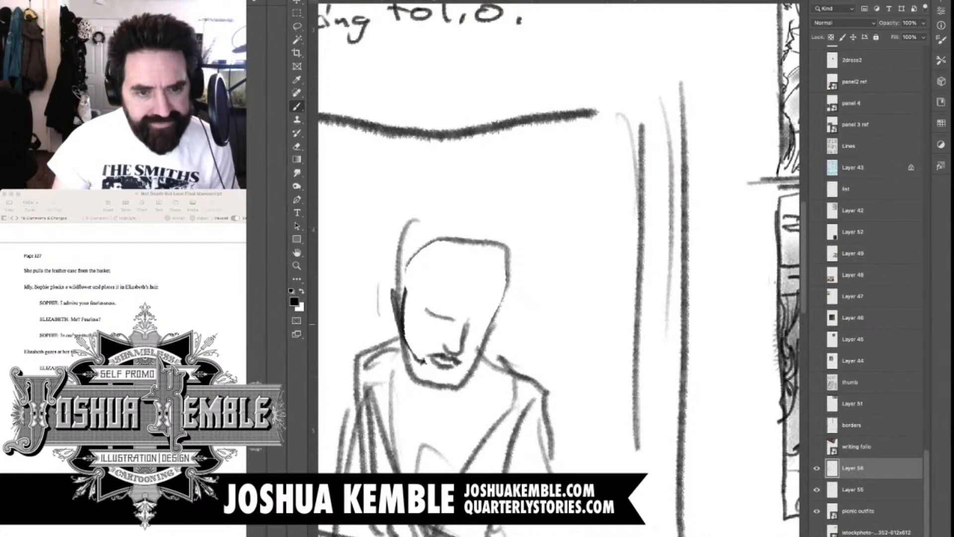
drag(436, 323, 440, 324)
mouse_move(427, 315)
mouse_down()
mouse_move(459, 319)
mouse_move(447, 328)
mouse_move(467, 341)
mouse_move(478, 335)
mouse_move(445, 315)
mouse_move(475, 332)
mouse_move(476, 353)
mouse_move(447, 384)
mouse_up()
key(super+z)
drag(403, 343, 460, 381)
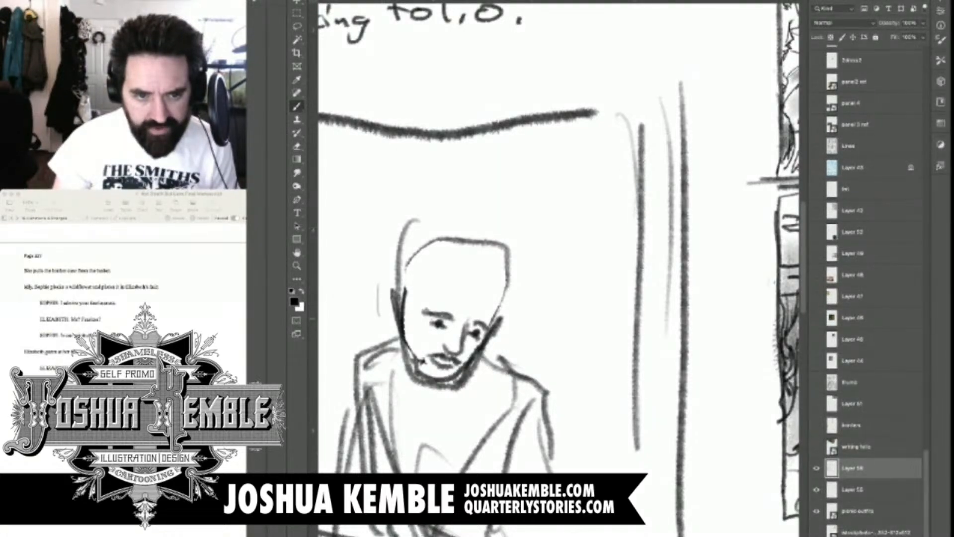
mouse_move(407, 299)
mouse_down()
mouse_move(415, 313)
mouse_move(402, 330)
mouse_up()
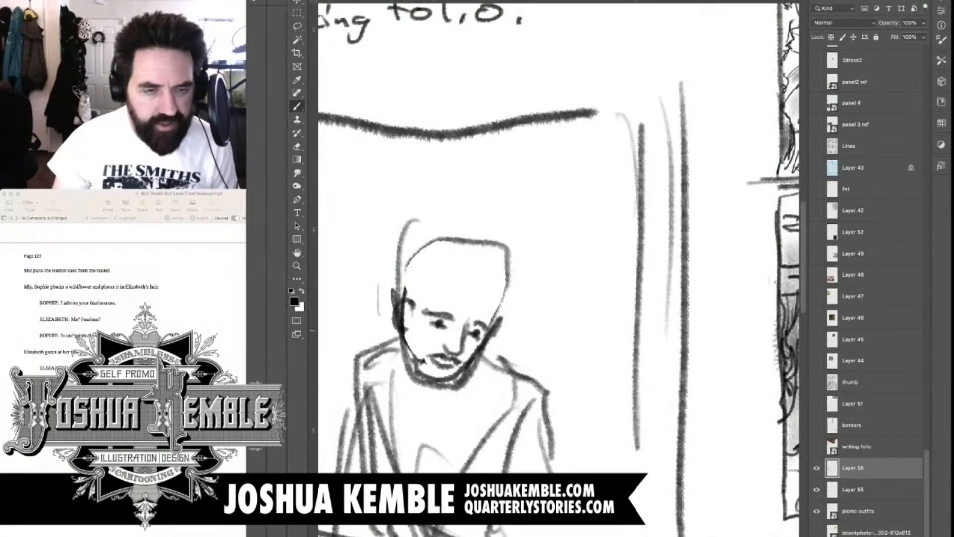
Draw the main figure's swept hairline, a flower tucked above her ear, and the hair volume behind the flower
drag(430, 230, 422, 304)
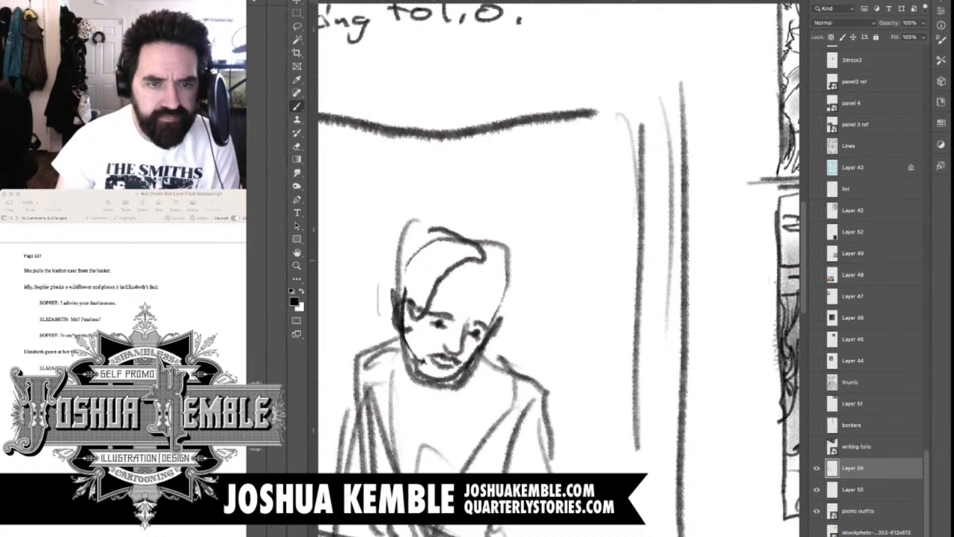
mouse_move(423, 253)
mouse_down()
mouse_move(416, 281)
mouse_move(428, 254)
mouse_move(433, 269)
mouse_up()
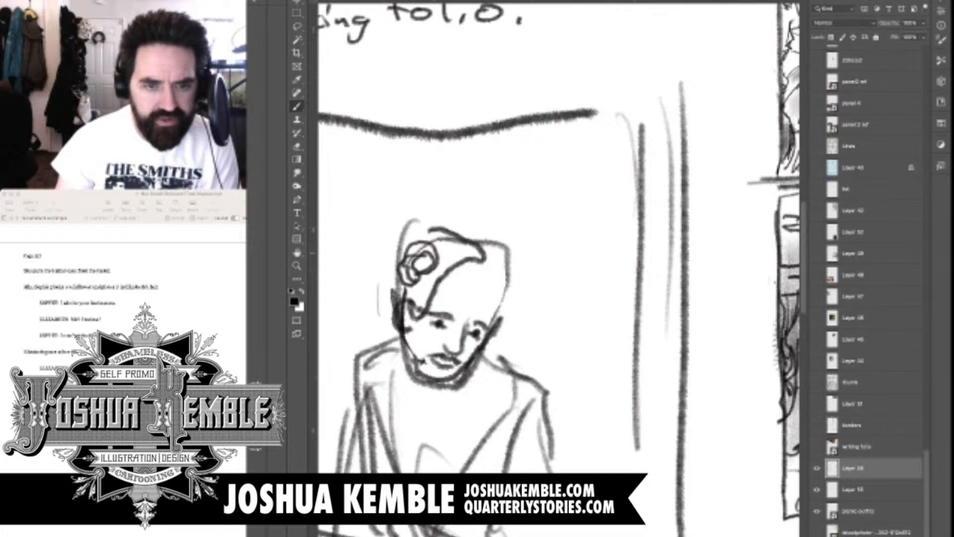
mouse_move(392, 243)
mouse_down()
mouse_move(438, 230)
mouse_move(388, 297)
mouse_up()
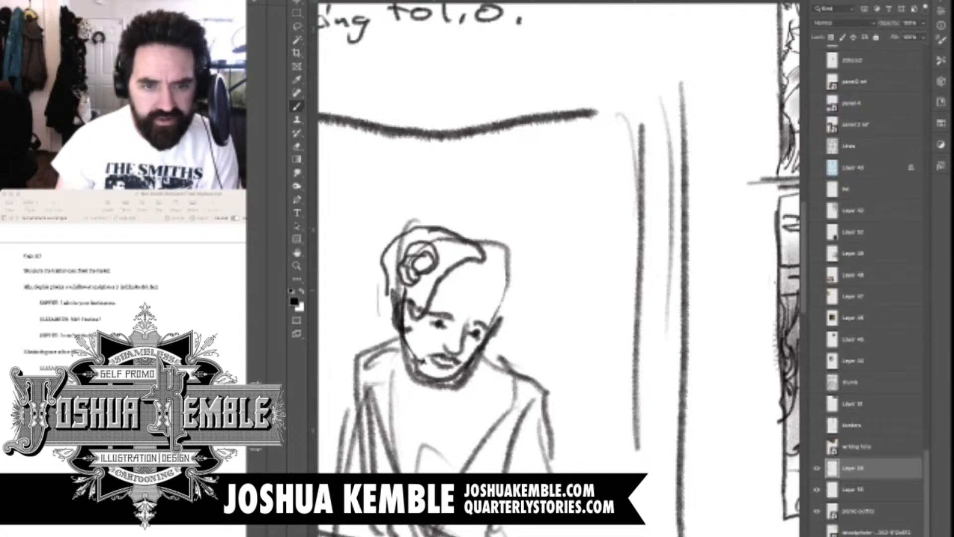
drag(395, 251, 396, 304)
Outline the hair along the far side of the main figure's head and add a bun on top
mouse_move(473, 238)
mouse_down()
mouse_move(500, 270)
mouse_move(499, 299)
mouse_up()
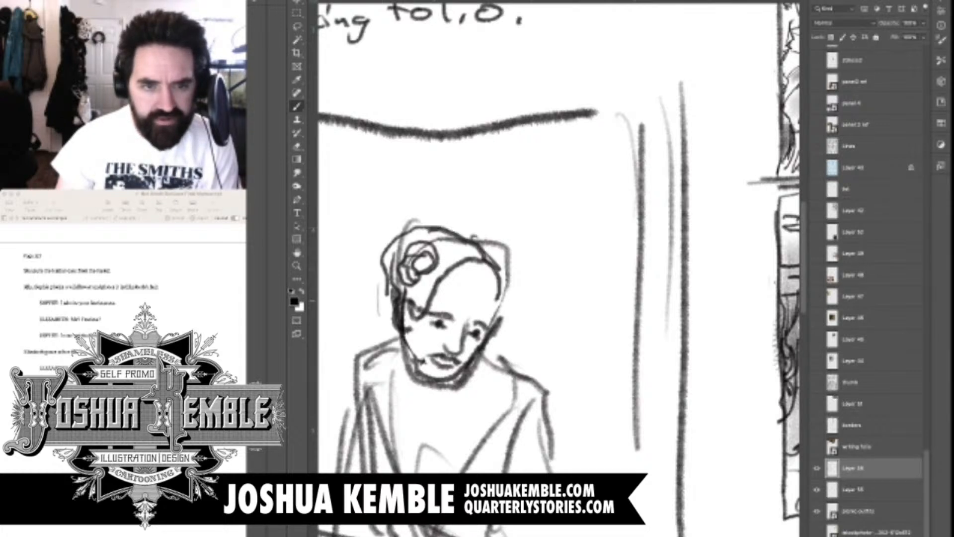
drag(499, 265, 490, 312)
drag(516, 277, 498, 336)
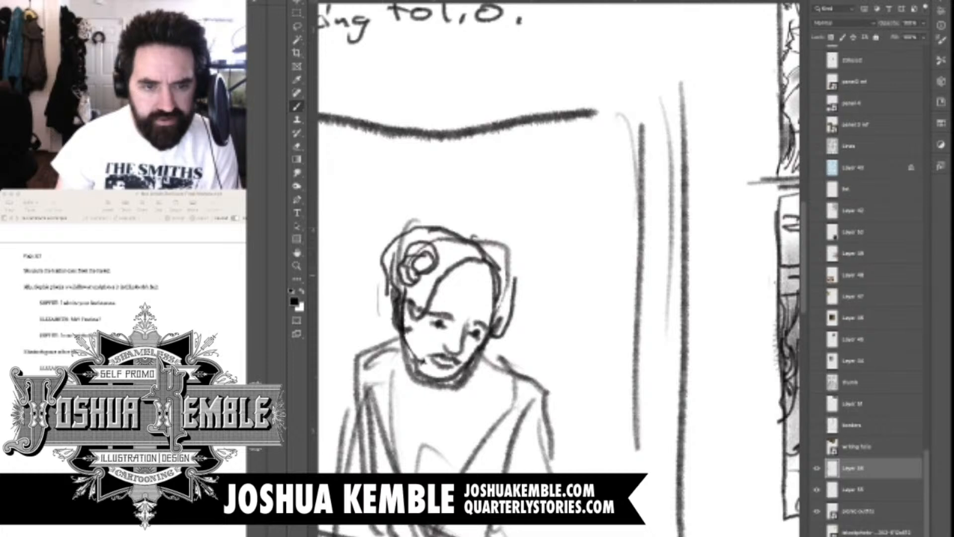
drag(473, 238, 517, 282)
drag(450, 226, 482, 236)
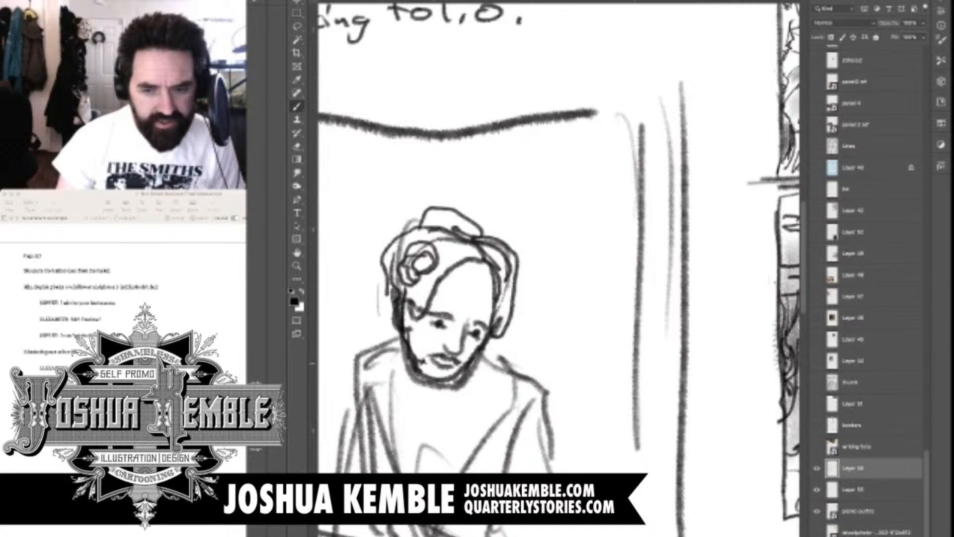
Sketch a ruffled collar around the main figure's neck
key(ctrl+0)
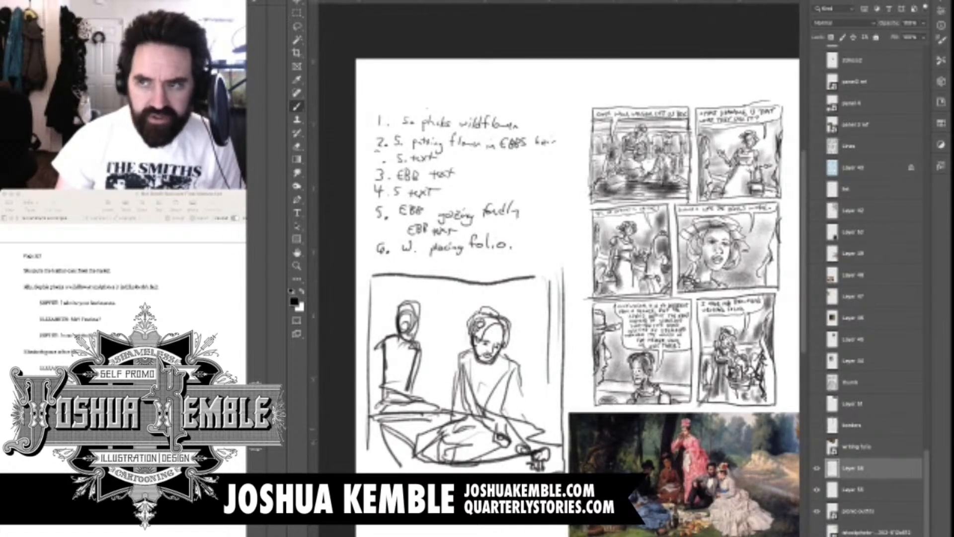
key(ctrl+plus)
scroll(559, 269, down, 2)
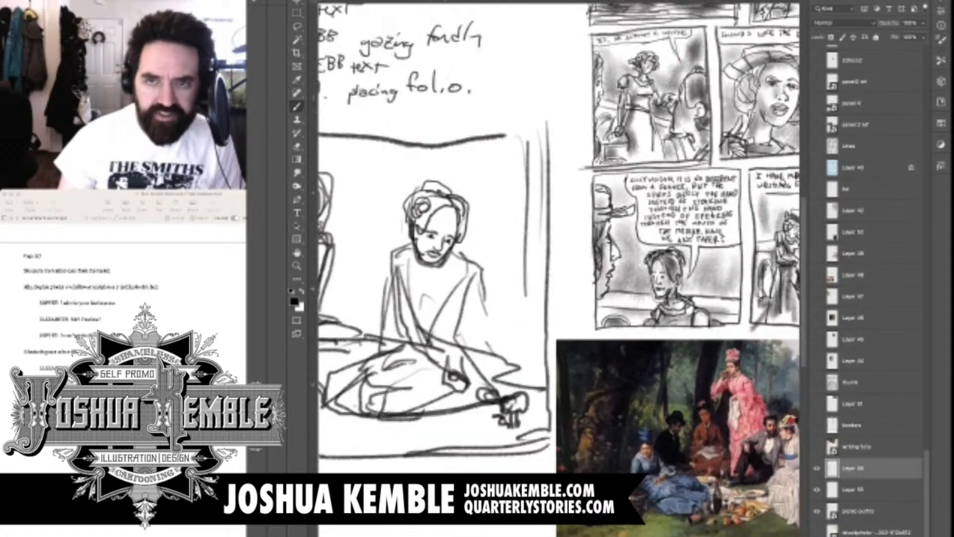
scroll(559, 269, down, 2)
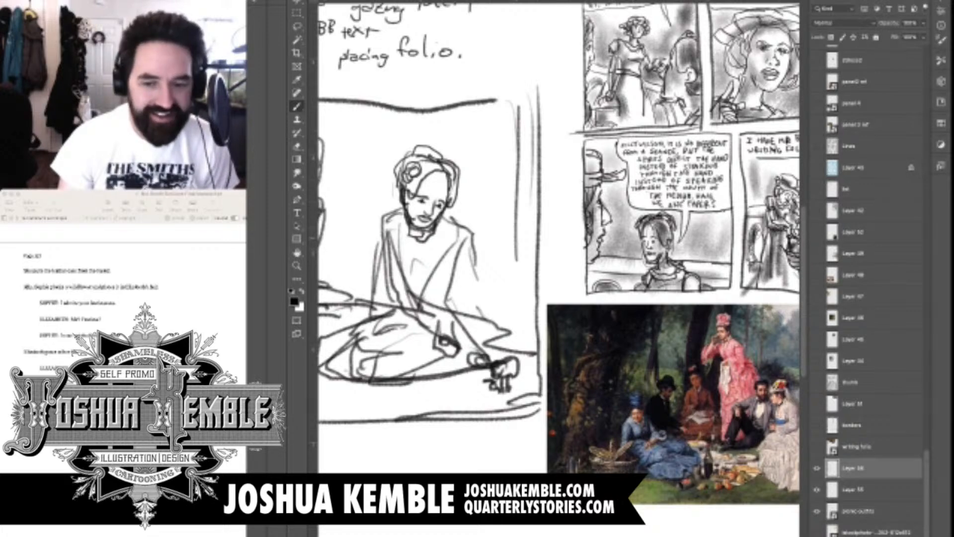
drag(606, 238, 512, 299)
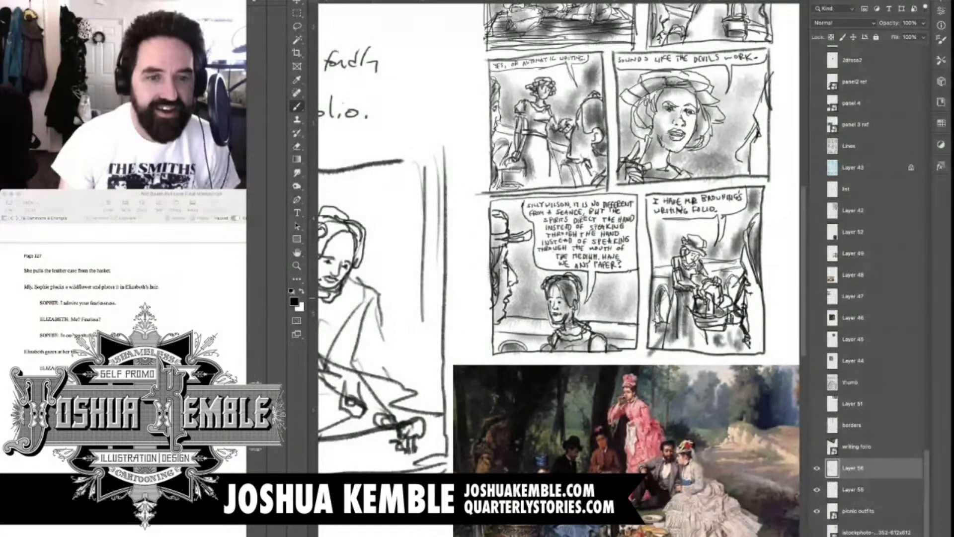
drag(557, 239, 659, 203)
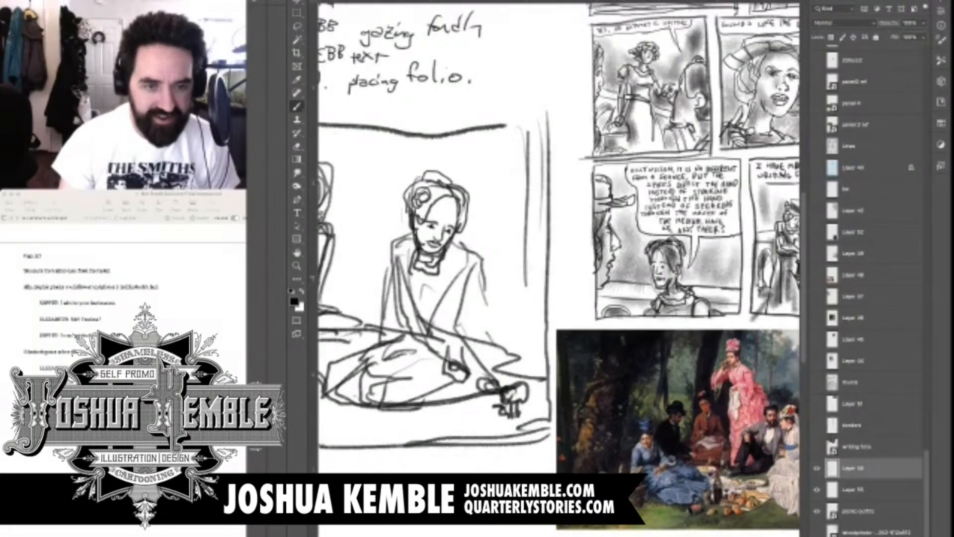
drag(407, 274, 442, 284)
drag(440, 241, 446, 284)
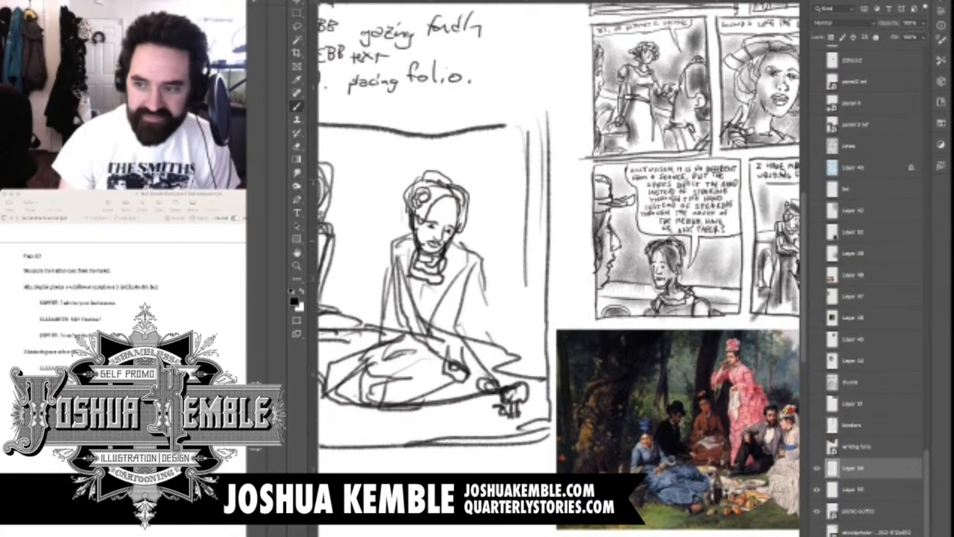
Define the shoulders and curved upper bodice of the main figure's dress, and outline her sleeves with folds
drag(461, 243, 447, 252)
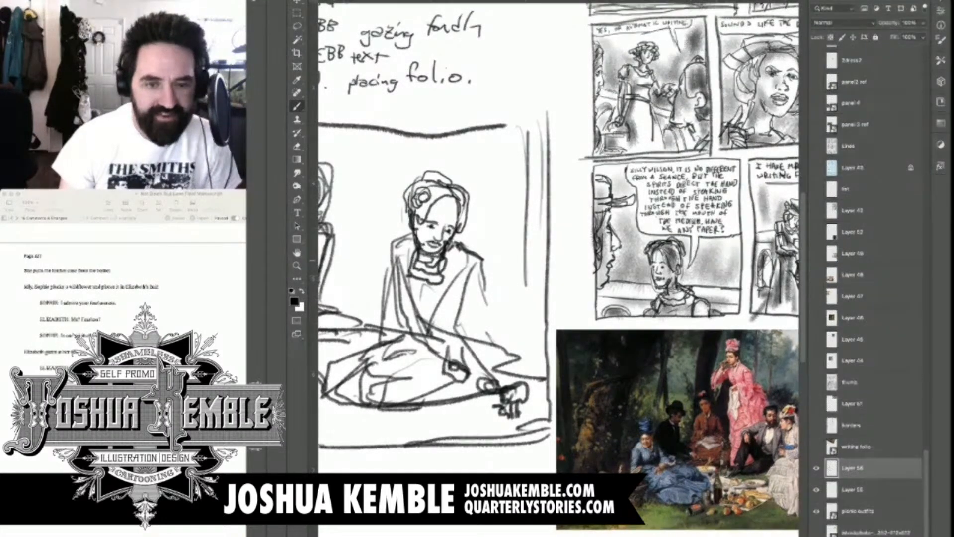
mouse_move(483, 259)
mouse_down()
mouse_move(454, 282)
mouse_move(436, 268)
mouse_up()
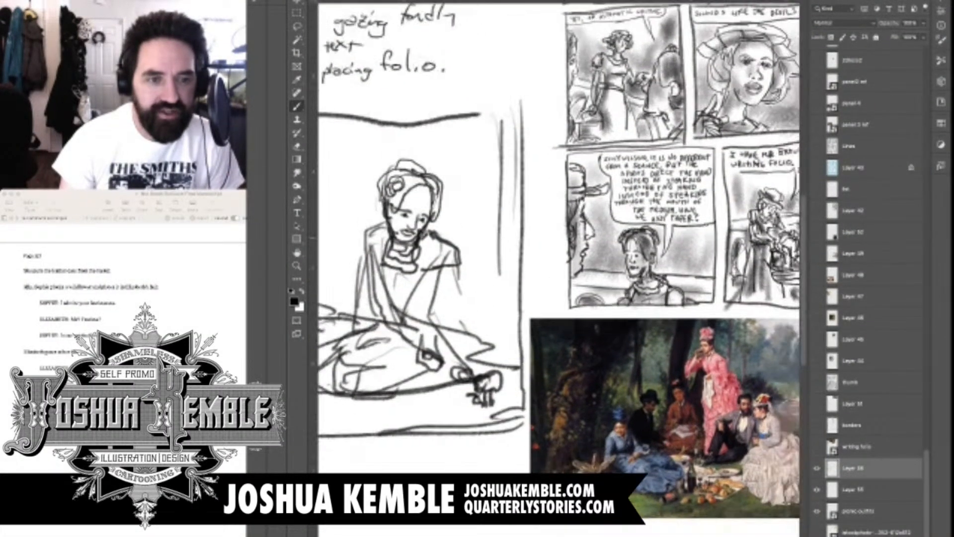
mouse_move(386, 227)
mouse_down()
mouse_move(368, 231)
mouse_move(362, 250)
mouse_move(414, 272)
mouse_up()
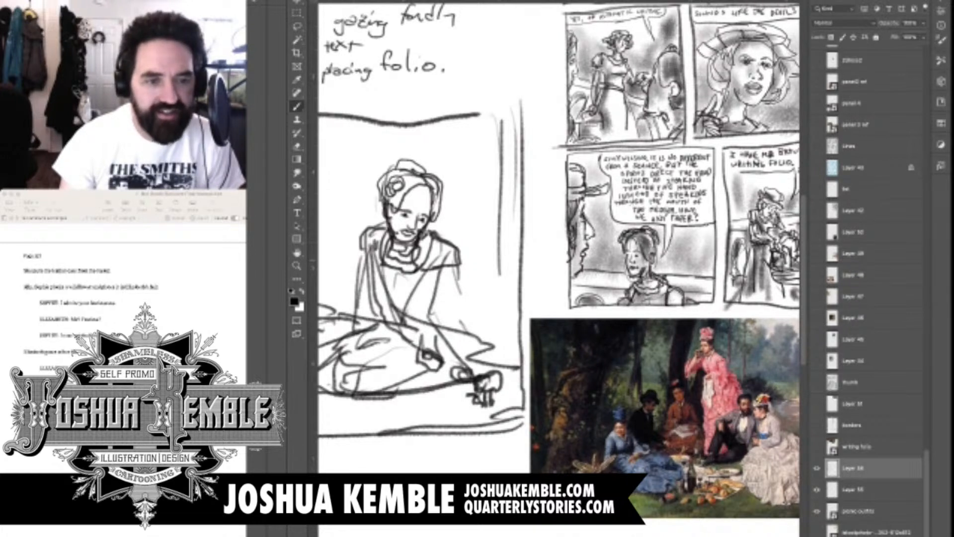
drag(430, 232, 422, 264)
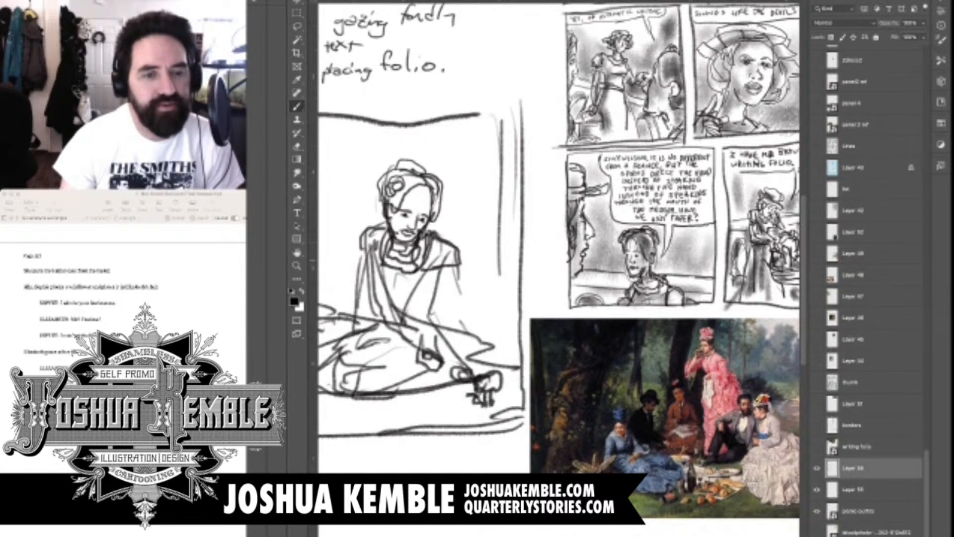
drag(363, 257, 372, 282)
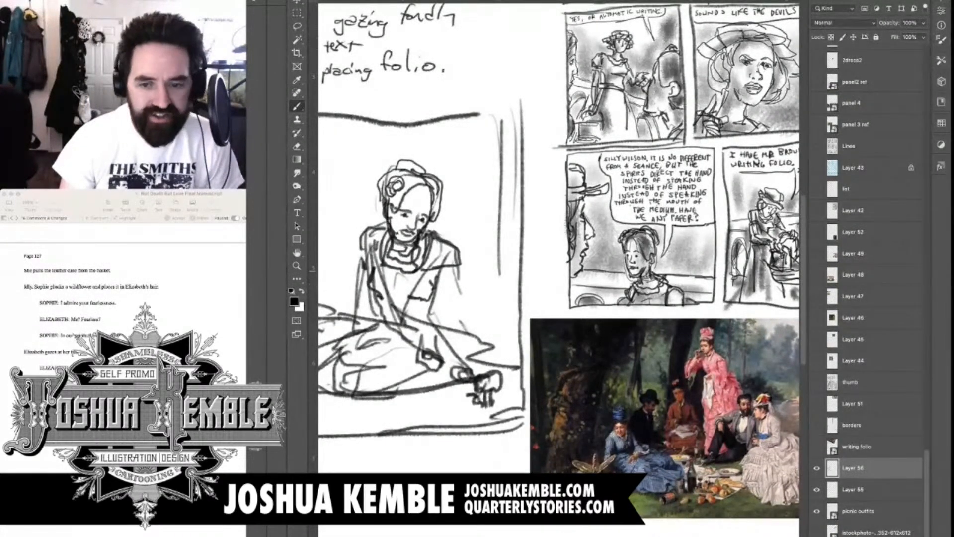
drag(453, 266, 459, 317)
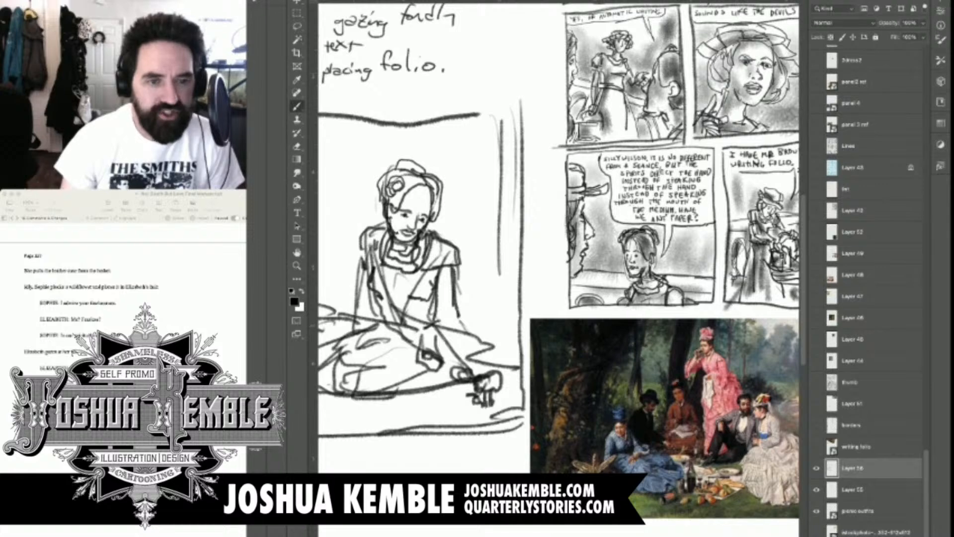
Add outline and fold strokes along the sleeve of the main figure's near arm
drag(447, 308, 477, 257)
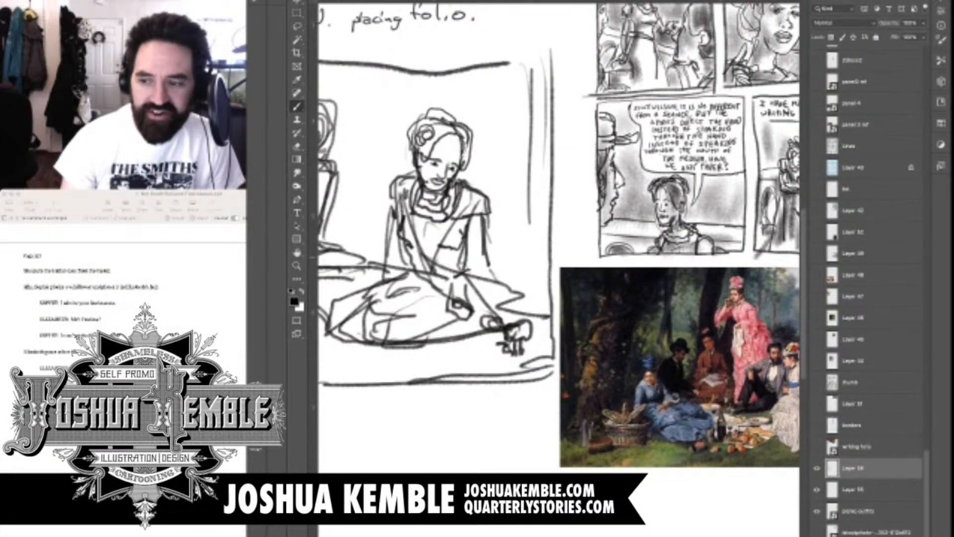
drag(409, 212, 429, 271)
drag(384, 207, 400, 264)
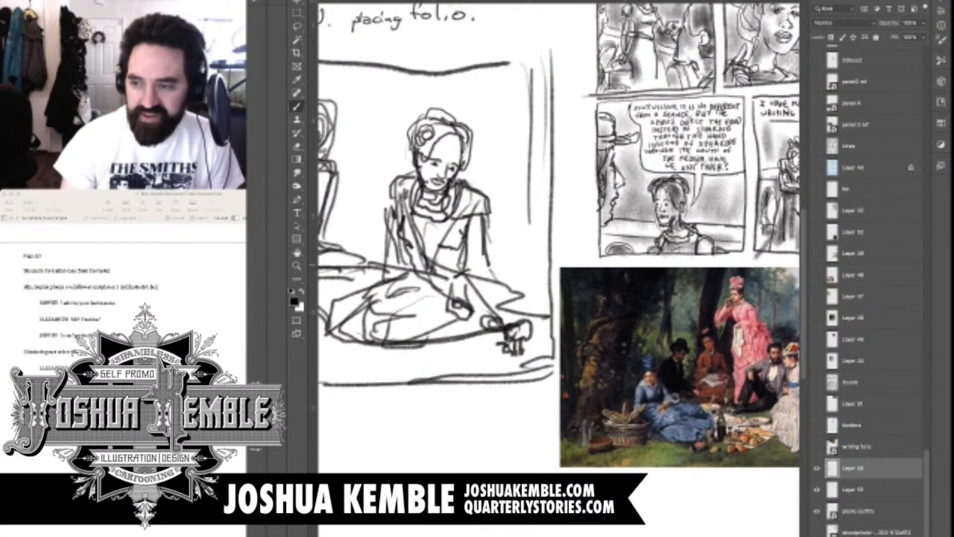
drag(388, 219, 403, 267)
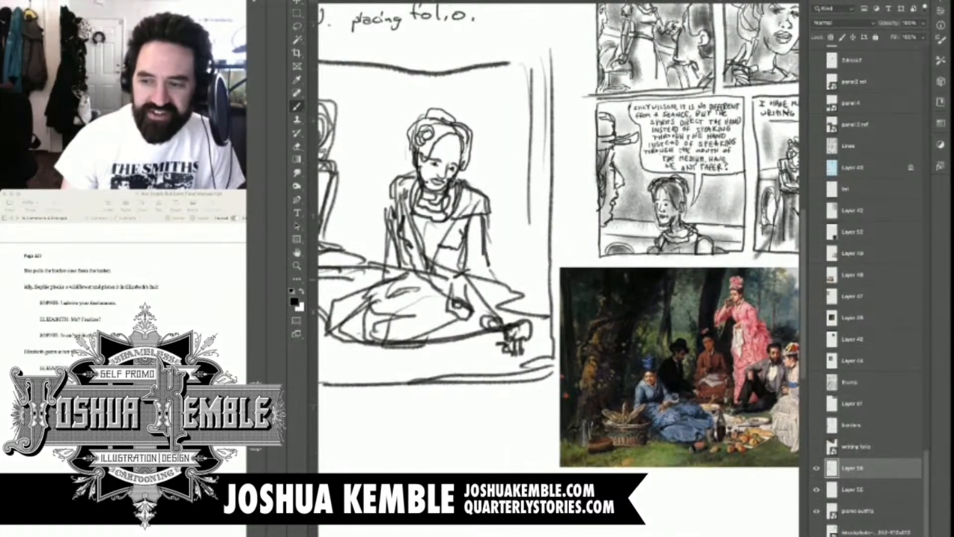
Erase the main figure's old forearm and hand lines where they cross over her lap
key(e)
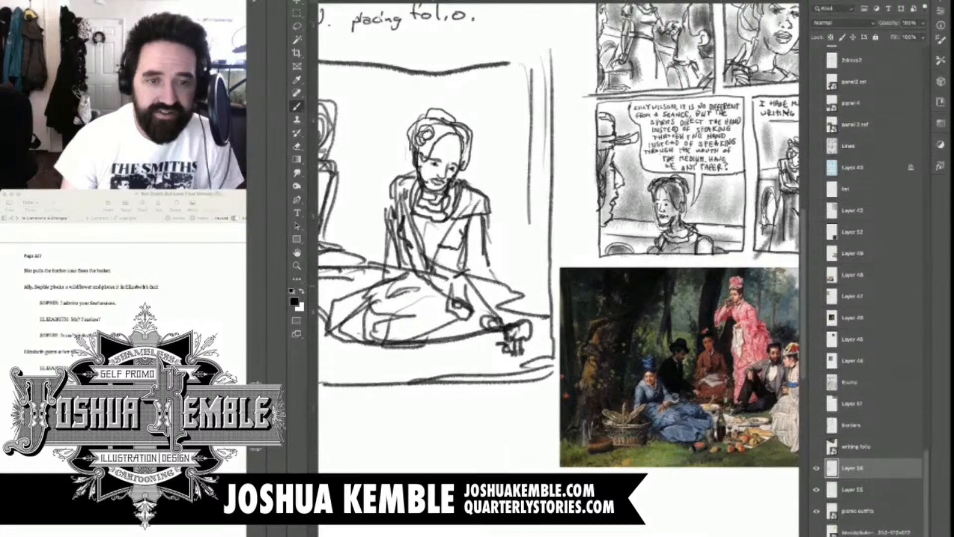
drag(421, 276, 473, 321)
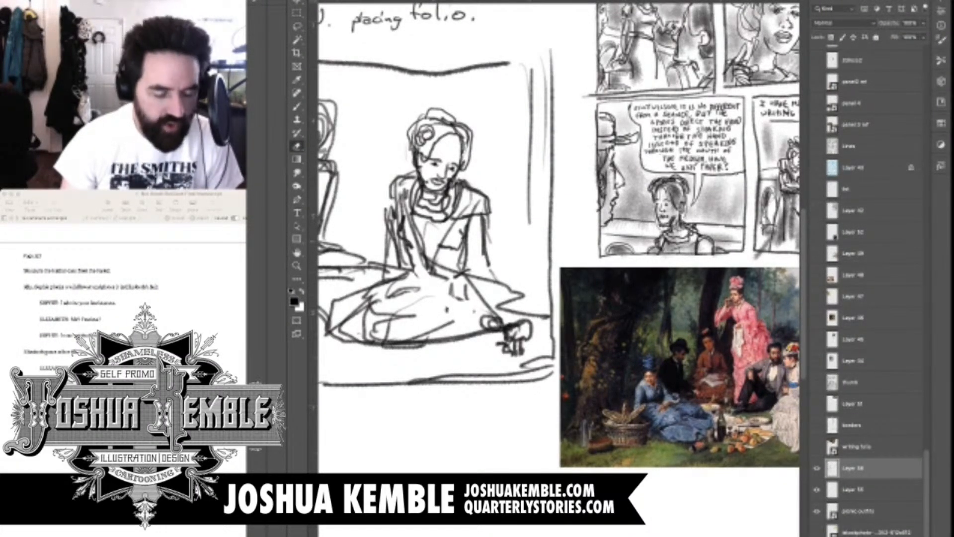
drag(438, 274, 453, 294)
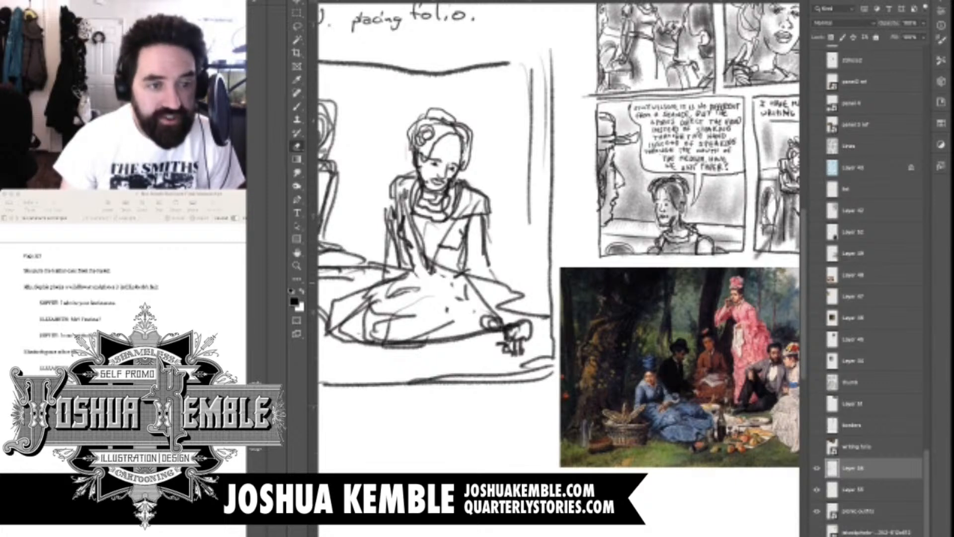
key(b)
key(e)
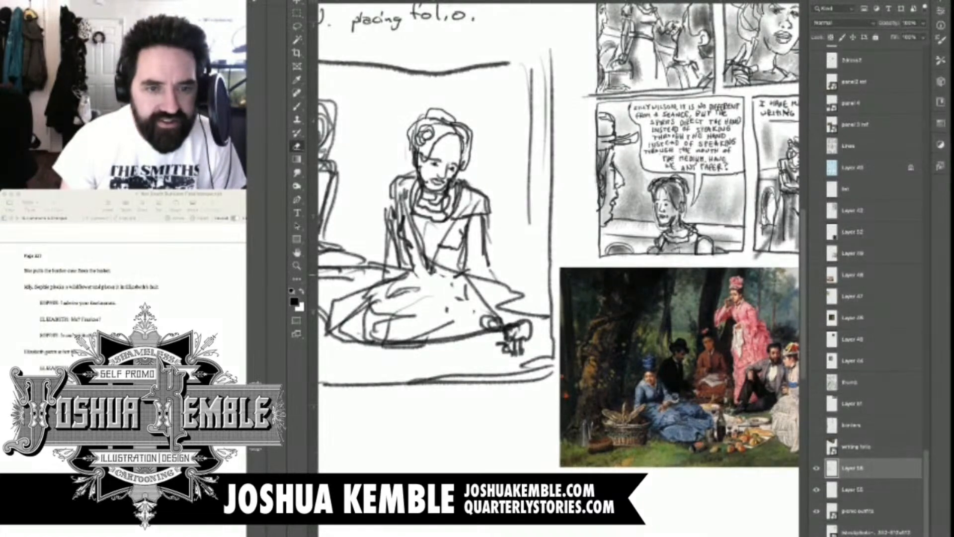
key(b)
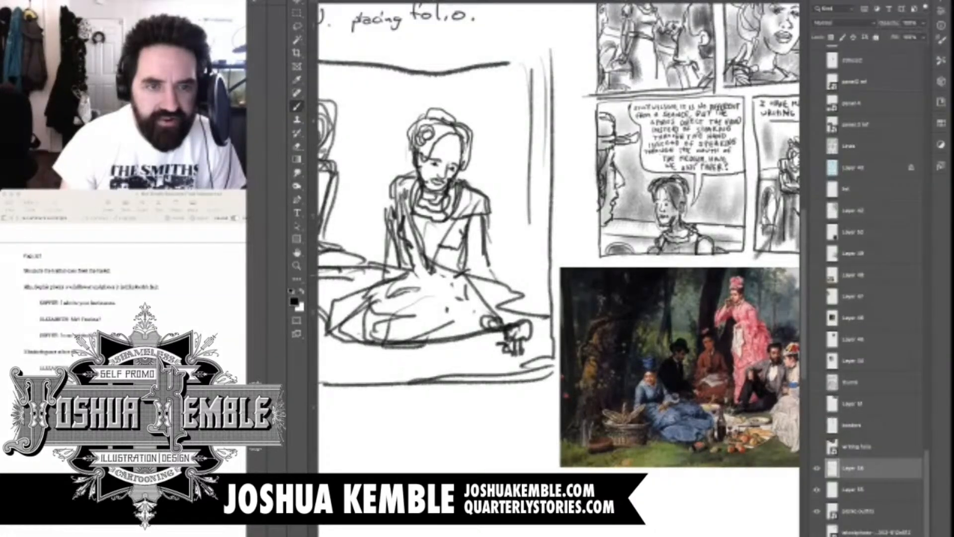
Redraw the main figure's forearm reaching across her lap and sketch an open hand with fingers past the skirt edge
drag(432, 273, 464, 314)
drag(406, 269, 453, 331)
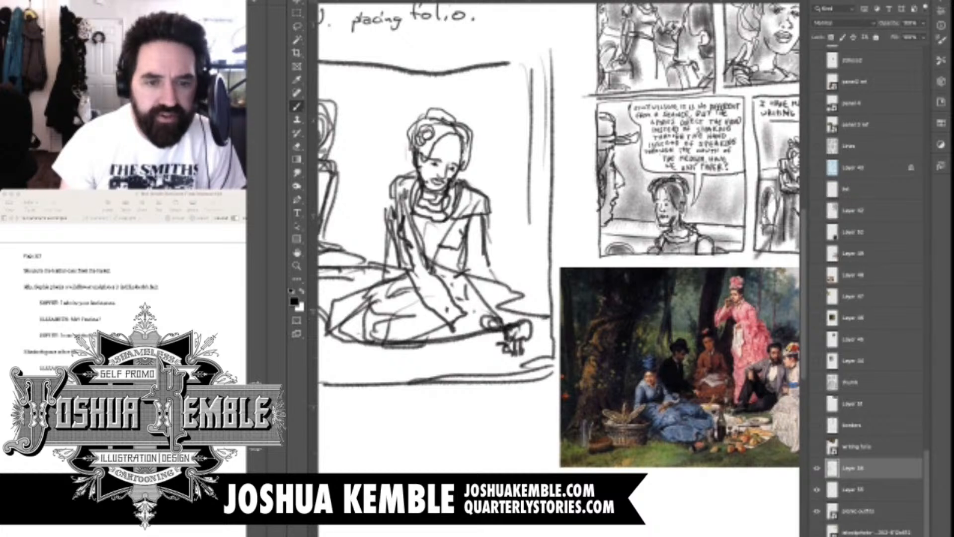
mouse_move(461, 316)
mouse_down()
mouse_move(481, 326)
mouse_move(480, 356)
mouse_up()
mouse_move(457, 332)
mouse_down()
mouse_move(462, 350)
mouse_move(484, 361)
mouse_up()
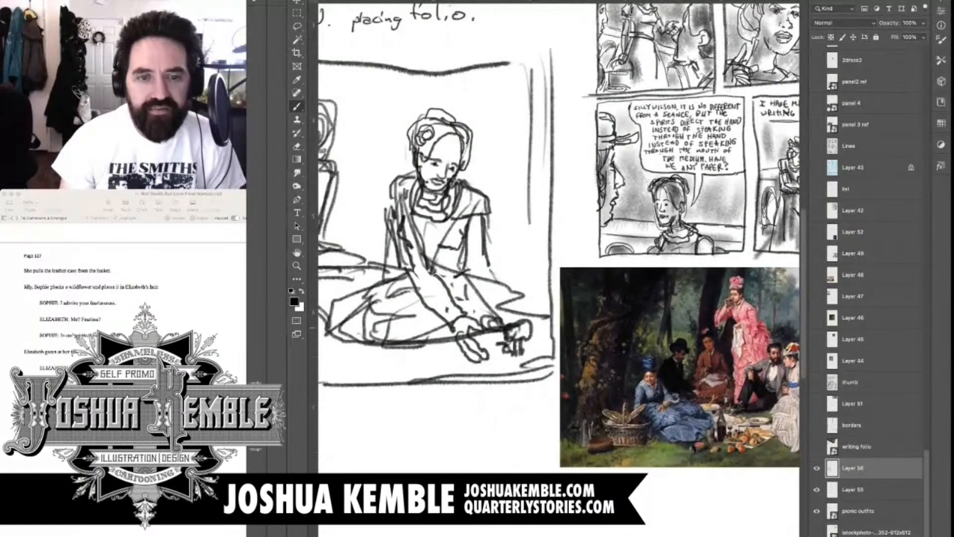
Erase the stray lines around the main figure's far hand and rework it as a hand at a flower clump with a stem
key(e)
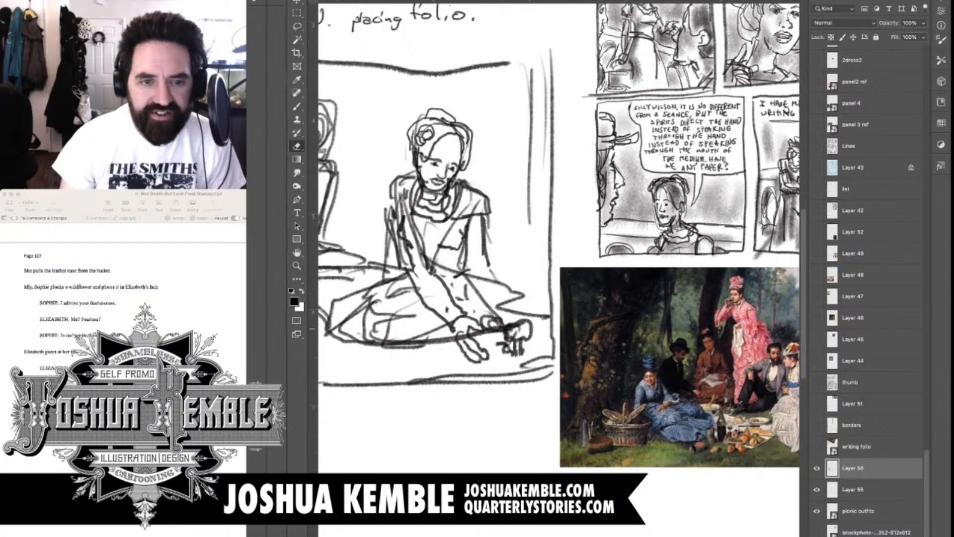
drag(488, 320, 514, 335)
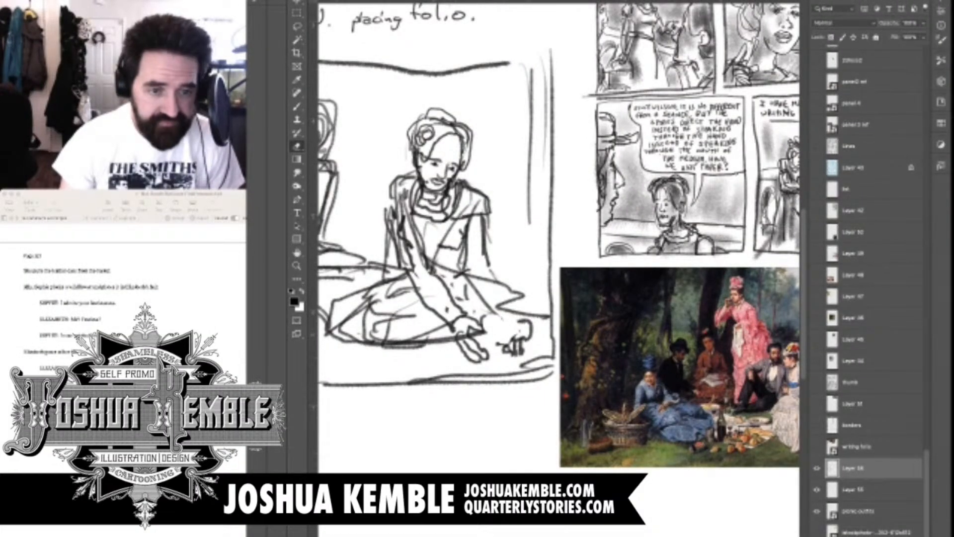
scroll(559, 239, right, 3)
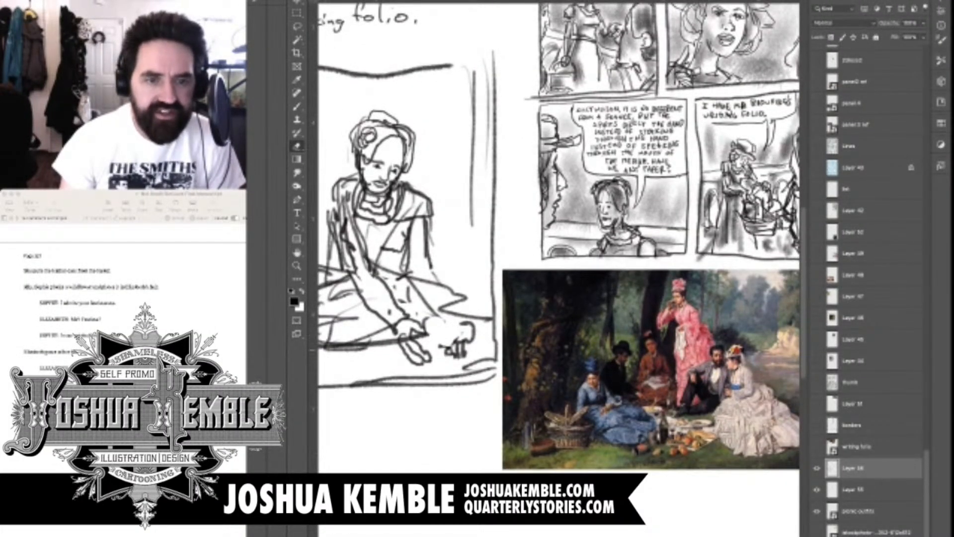
key(b)
drag(389, 312, 391, 339)
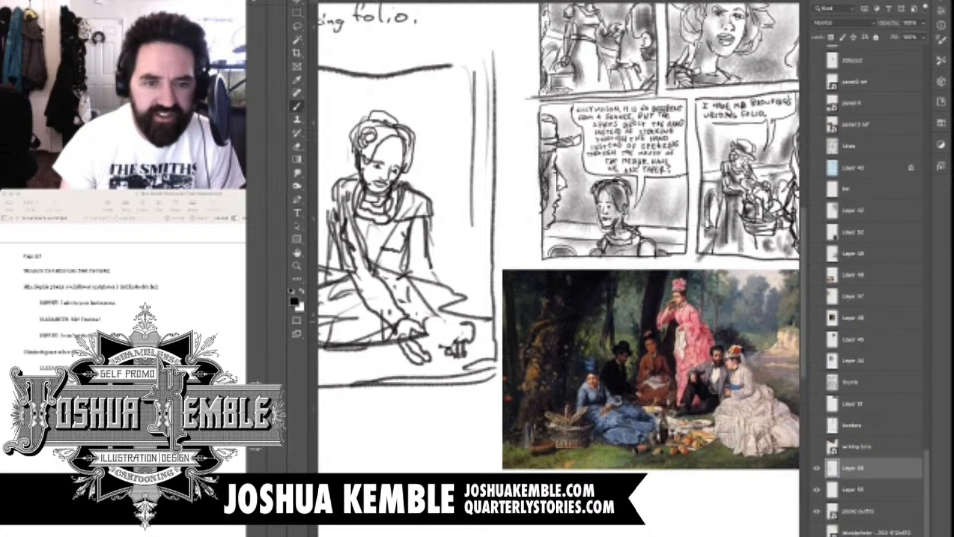
mouse_move(434, 315)
mouse_down()
mouse_move(461, 320)
mouse_move(441, 342)
mouse_up()
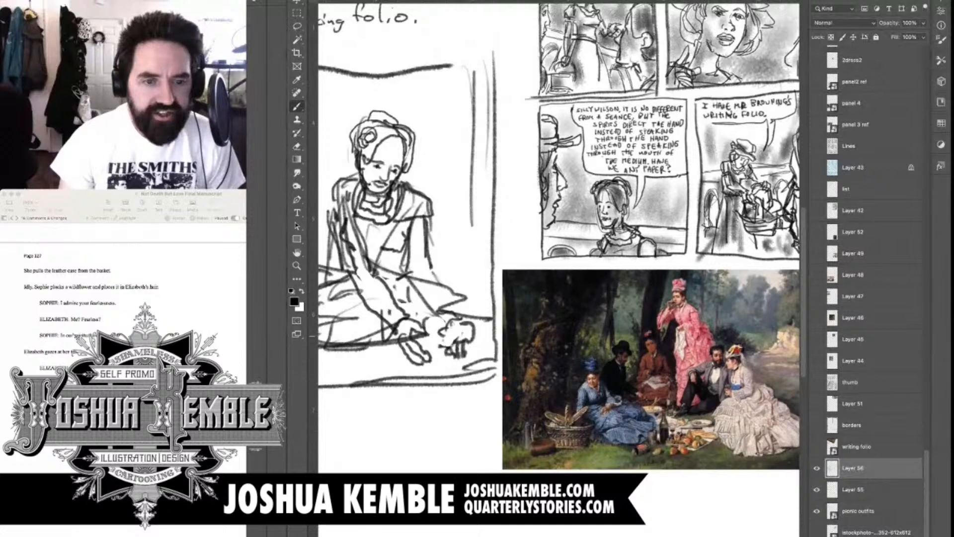
mouse_move(451, 326)
mouse_down()
mouse_move(464, 349)
mouse_move(448, 351)
mouse_move(449, 376)
mouse_move(452, 357)
mouse_move(467, 351)
mouse_move(444, 357)
mouse_move(464, 318)
mouse_move(477, 334)
mouse_move(469, 347)
mouse_move(444, 320)
mouse_move(443, 310)
mouse_move(462, 305)
mouse_up()
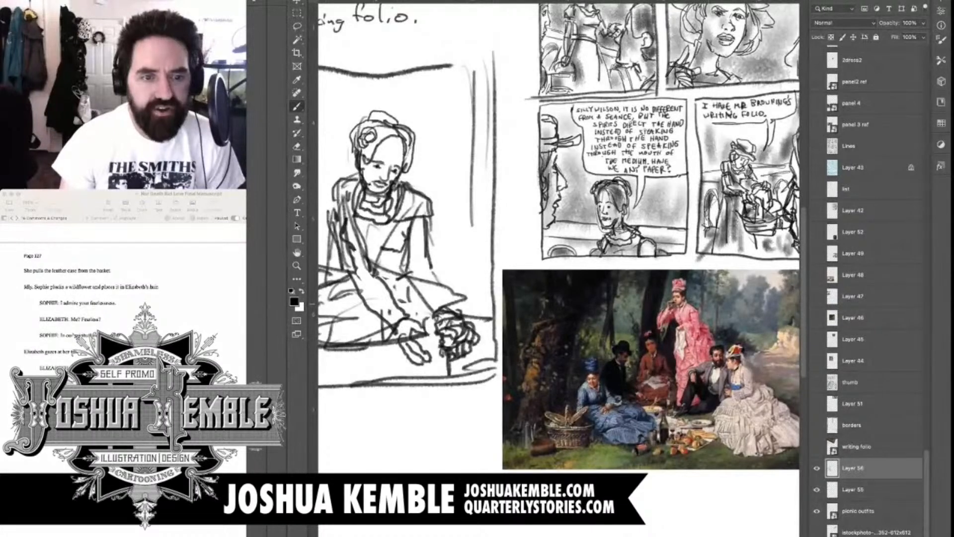
Rework the main figure's skirt with a raised contour behind her forearms and extra fold lines around her lap
drag(436, 275, 451, 309)
drag(407, 274, 439, 276)
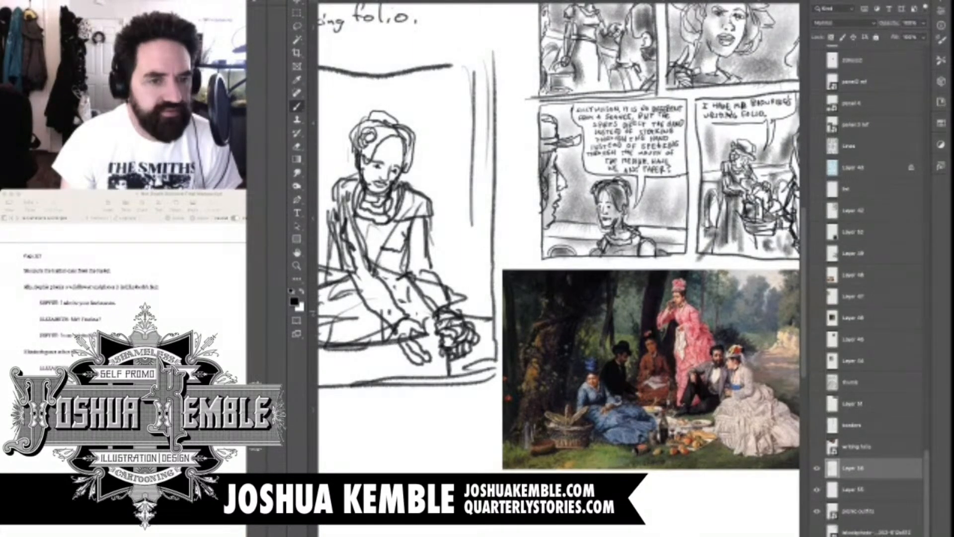
drag(430, 323, 490, 299)
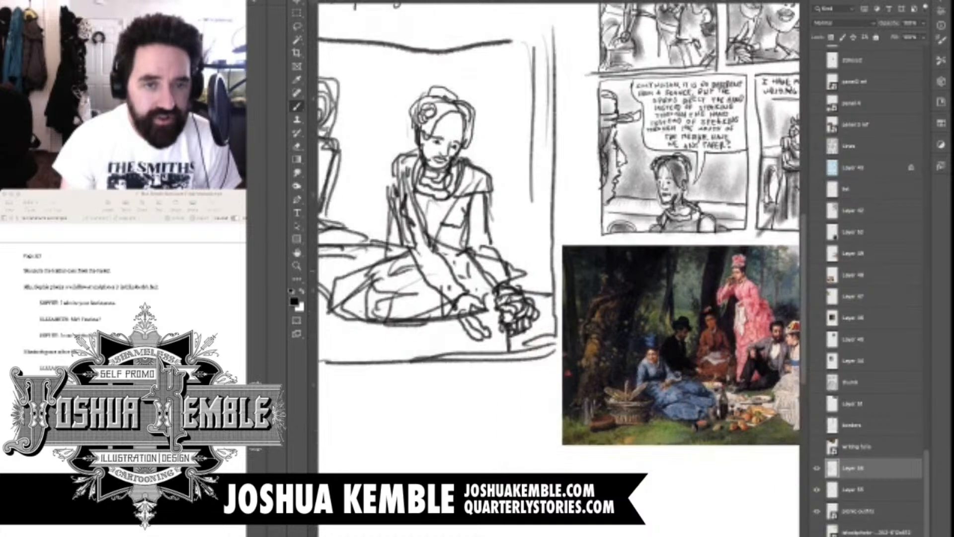
mouse_move(452, 258)
mouse_down()
mouse_move(515, 231)
mouse_move(419, 303)
mouse_move(461, 309)
mouse_up()
mouse_move(464, 294)
mouse_down()
mouse_move(556, 302)
mouse_move(566, 323)
mouse_up()
mouse_move(547, 278)
mouse_down()
mouse_move(561, 294)
mouse_move(555, 278)
mouse_move(521, 320)
mouse_up()
key(e)
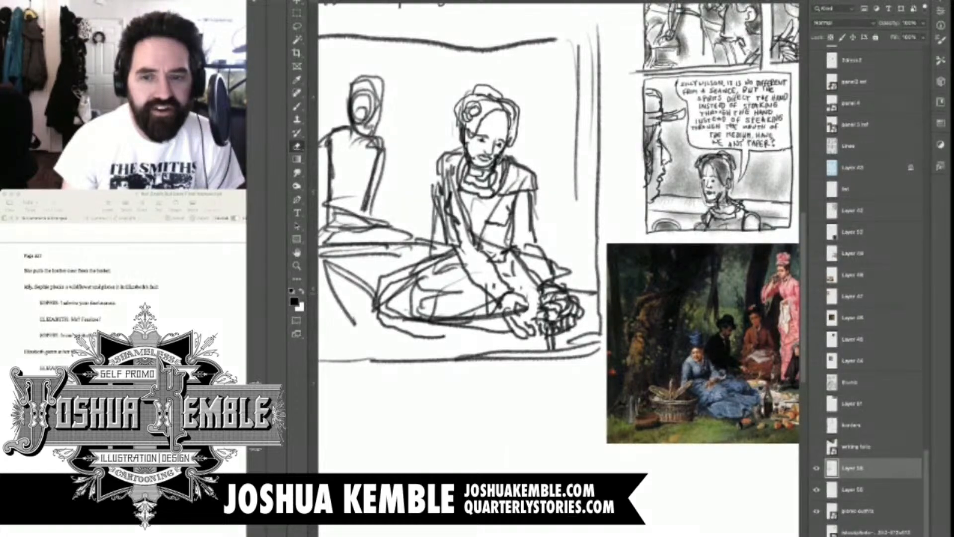
key(b)
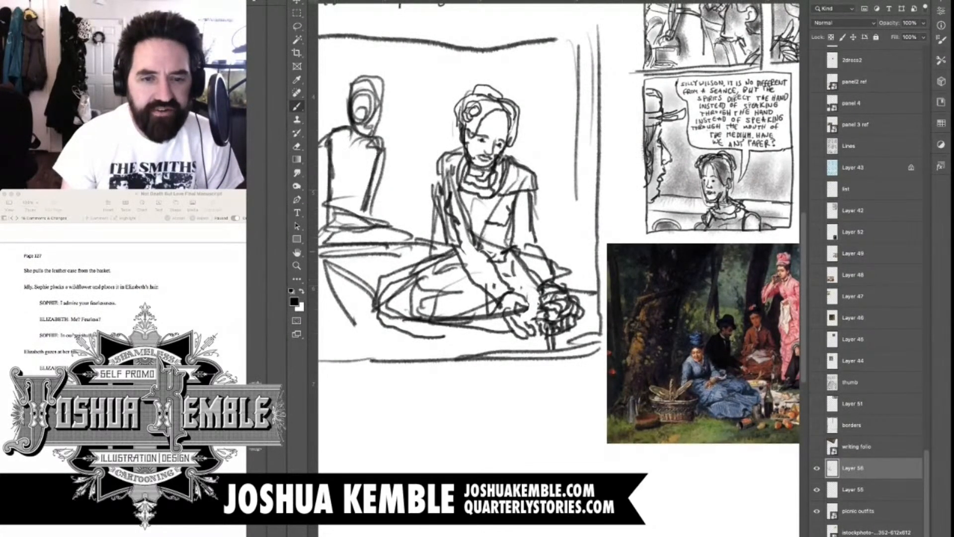
mouse_move(497, 223)
mouse_down()
mouse_move(531, 234)
mouse_move(527, 348)
mouse_move(543, 295)
mouse_up()
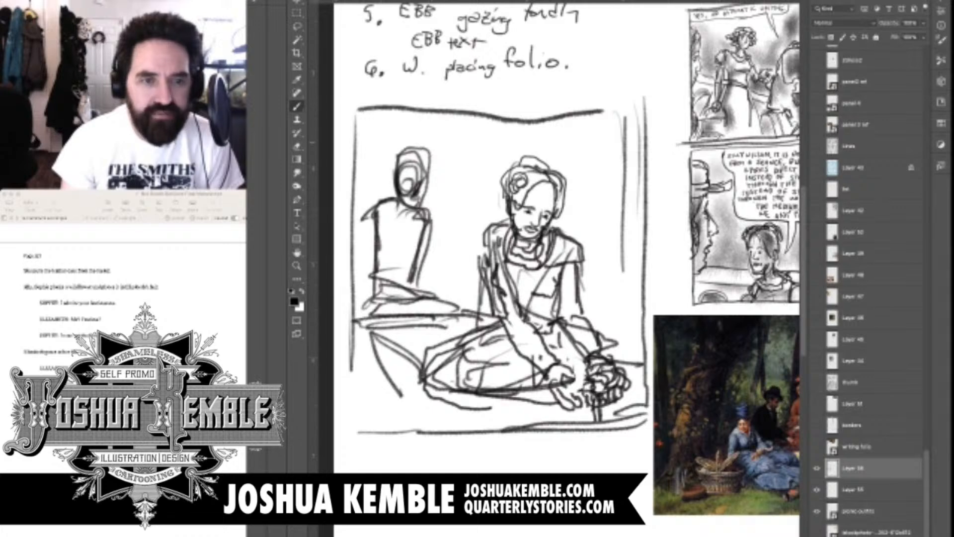
Undo the background figure's rough face and hair strokes and erase the remaining head outline
key(e)
key(b)
key(e)
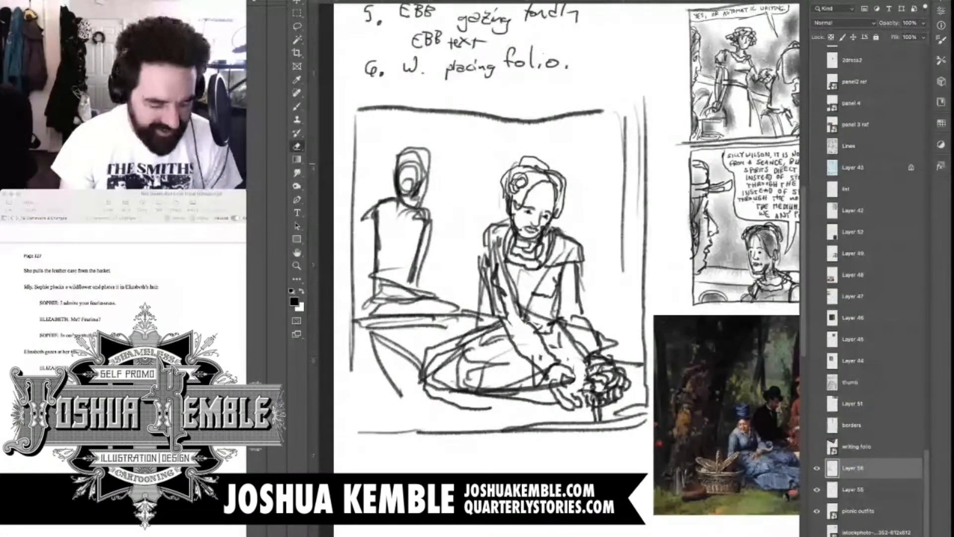
key(super+z)
key(super+z)
key(super+z)
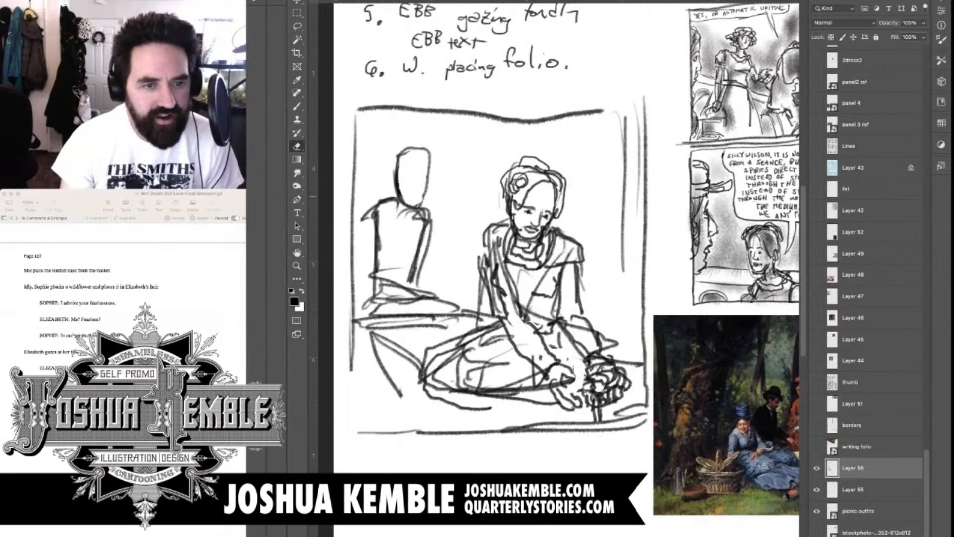
drag(424, 195, 408, 181)
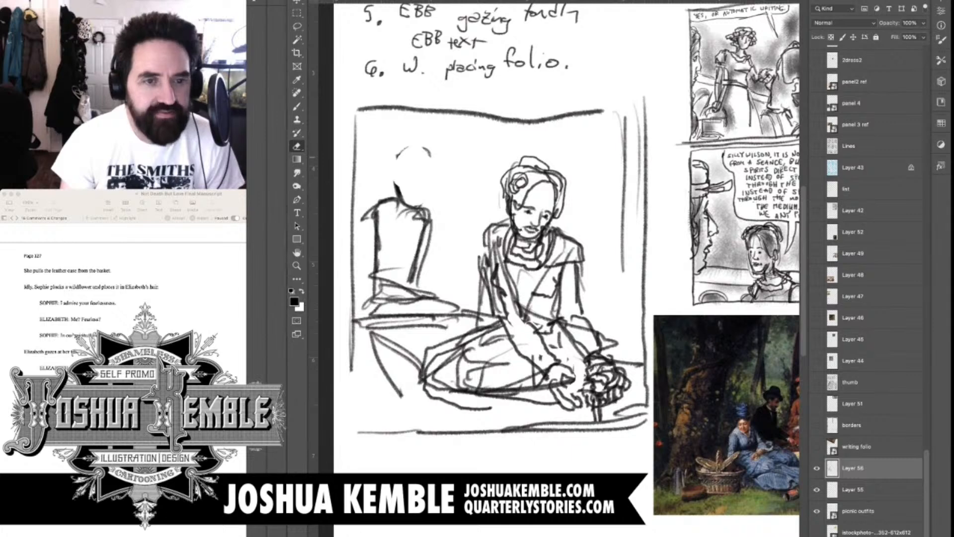
Redraw the background figure's tilted head with facial features and neckline, and frame it with long wavy hair
key(b)
mouse_move(405, 181)
mouse_down()
mouse_move(435, 186)
mouse_move(408, 203)
mouse_move(421, 203)
mouse_move(417, 211)
mouse_up()
click(425, 189)
mouse_move(436, 175)
mouse_down()
mouse_move(430, 192)
mouse_move(410, 180)
mouse_move(397, 230)
mouse_up()
drag(398, 214, 394, 182)
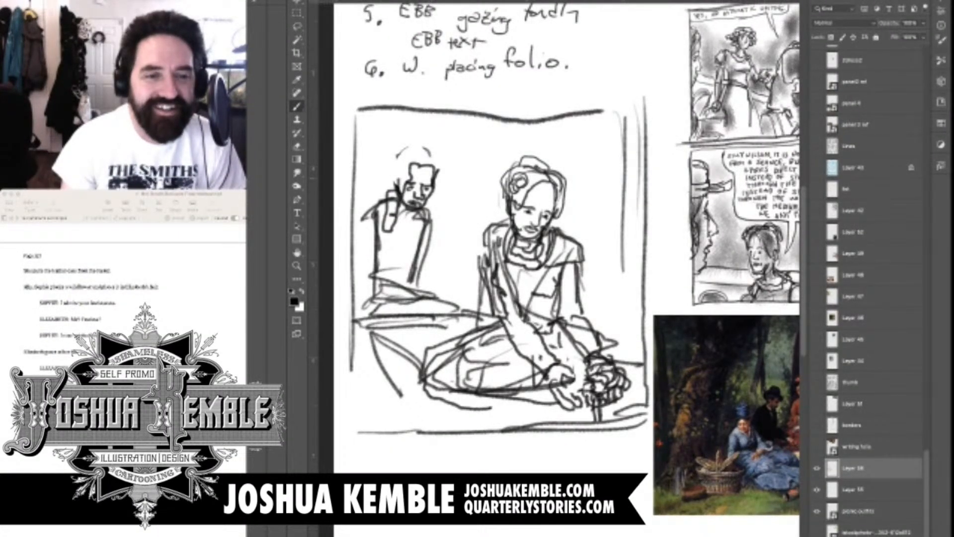
mouse_move(419, 151)
mouse_down()
mouse_move(399, 179)
mouse_move(416, 165)
mouse_move(393, 164)
mouse_move(378, 213)
mouse_move(371, 201)
mouse_move(413, 143)
mouse_move(441, 169)
mouse_move(423, 231)
mouse_up()
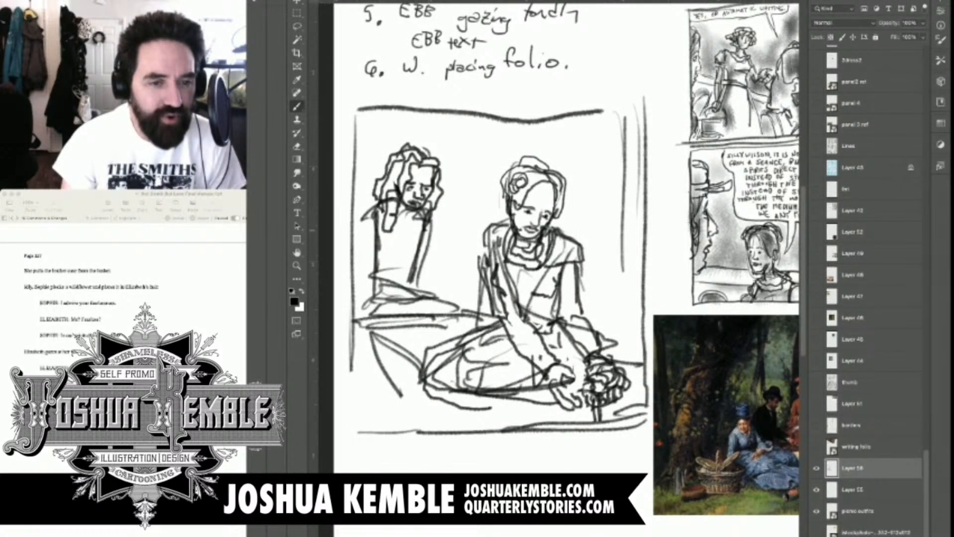
drag(422, 151, 445, 218)
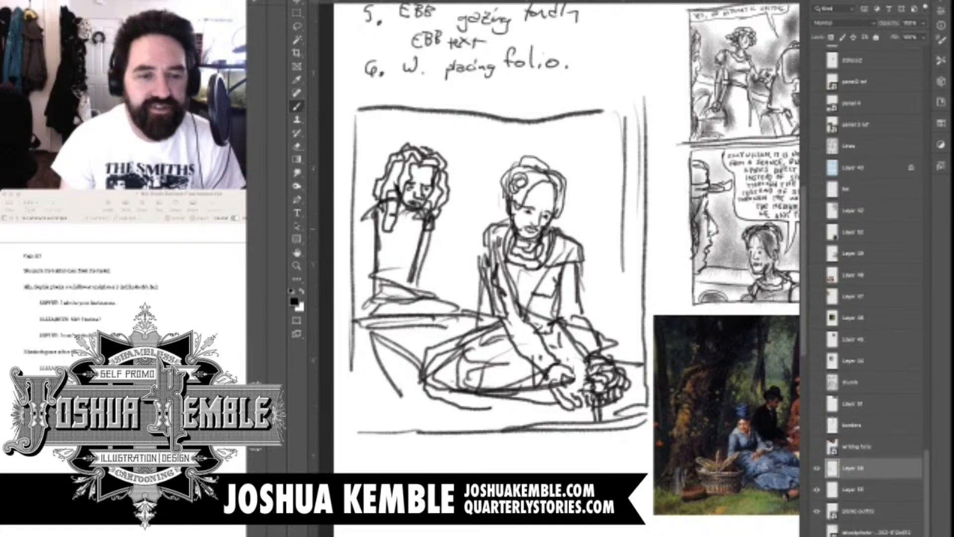
Outline the sleeves on both of the background figure's arms with wrinkled contours
mouse_move(561, 258)
mouse_down()
mouse_move(498, 283)
mouse_move(466, 310)
mouse_move(449, 401)
mouse_move(463, 419)
mouse_move(570, 265)
mouse_up()
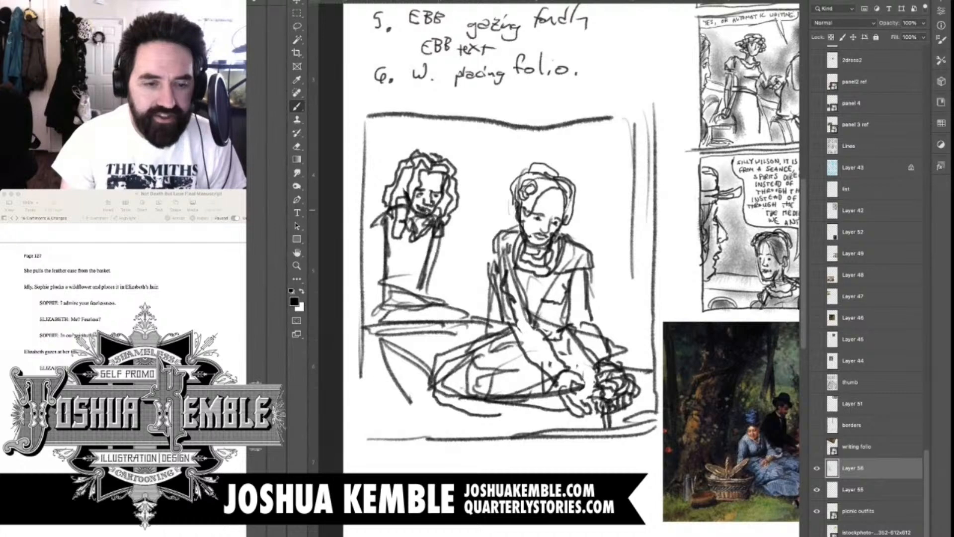
mouse_move(388, 206)
mouse_down()
mouse_move(368, 258)
mouse_move(378, 311)
mouse_up()
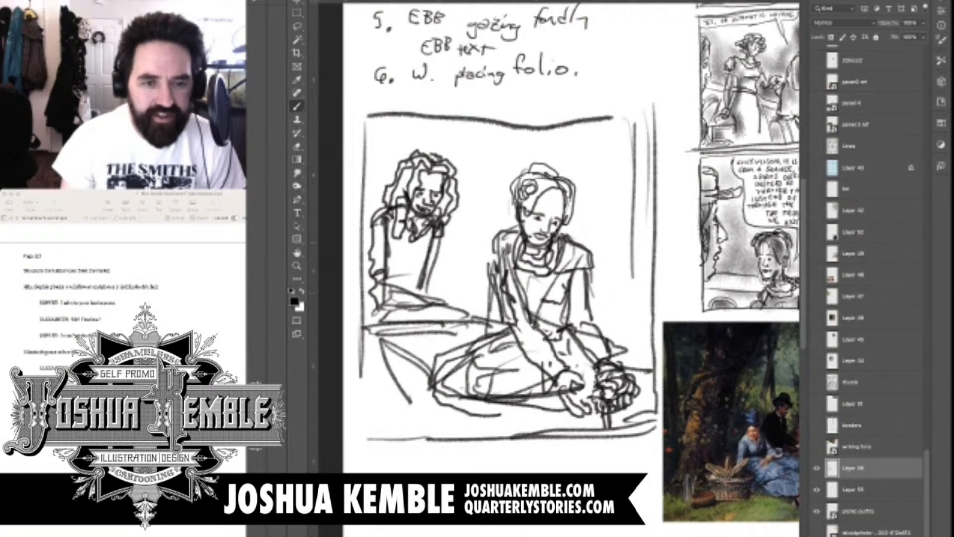
mouse_move(442, 234)
mouse_down()
mouse_move(430, 279)
mouse_move(426, 269)
mouse_up()
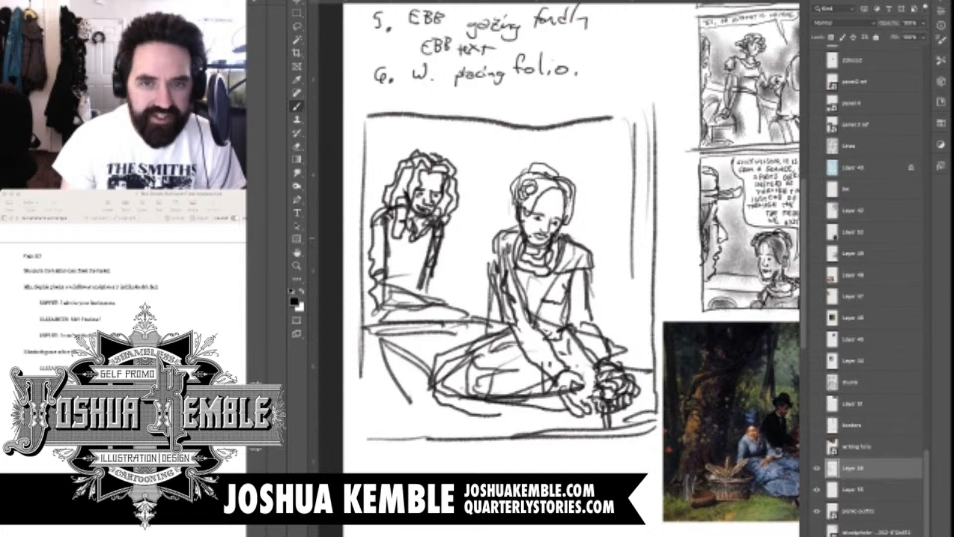
mouse_move(449, 232)
mouse_down()
mouse_move(433, 287)
mouse_move(441, 285)
mouse_up()
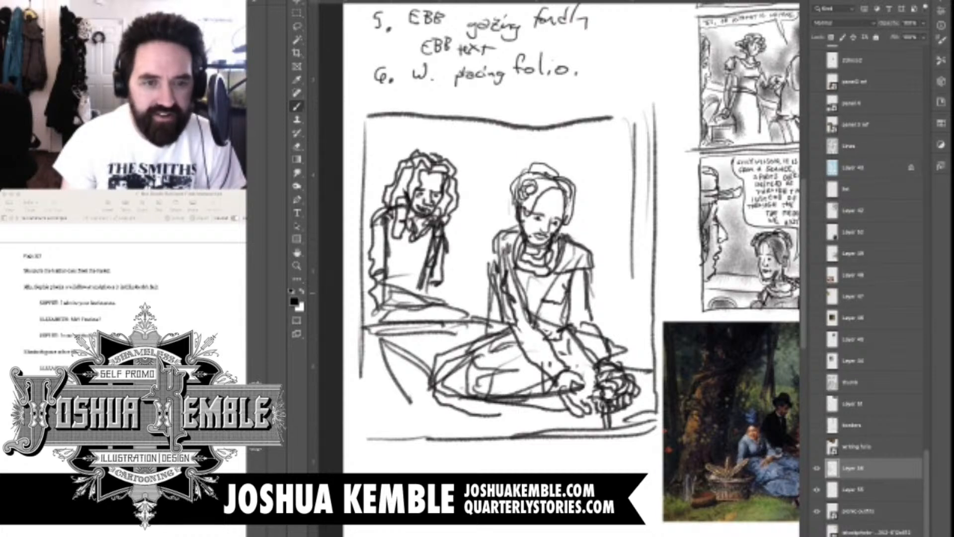
Sketch the background figure's forearms and hands resting across the lap
drag(522, 238, 532, 203)
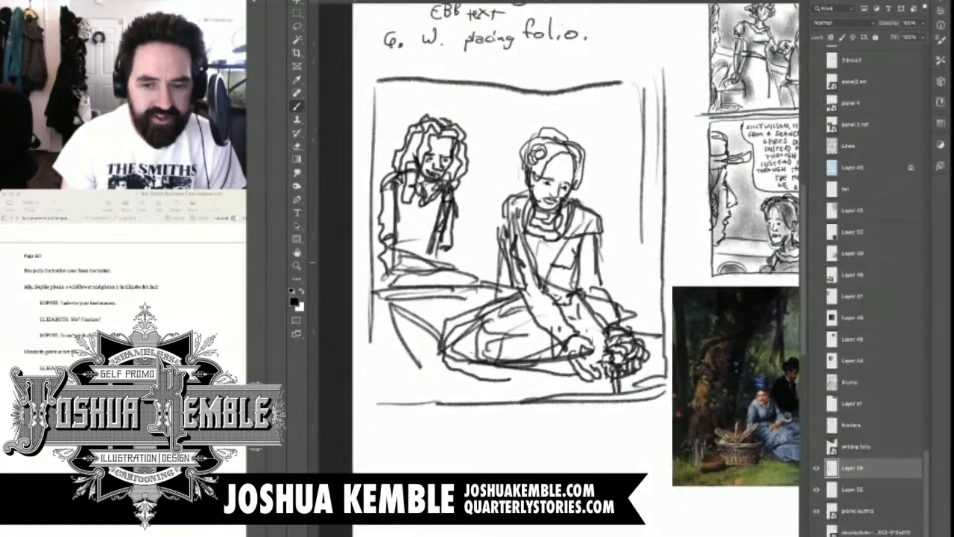
drag(442, 256, 456, 267)
mouse_move(453, 248)
mouse_down()
mouse_move(483, 273)
mouse_move(469, 267)
mouse_up()
mouse_move(474, 269)
mouse_down()
mouse_move(491, 282)
mouse_move(483, 284)
mouse_up()
drag(395, 271, 391, 280)
mouse_move(396, 243)
mouse_down()
mouse_move(400, 271)
mouse_move(441, 296)
mouse_move(433, 265)
mouse_up()
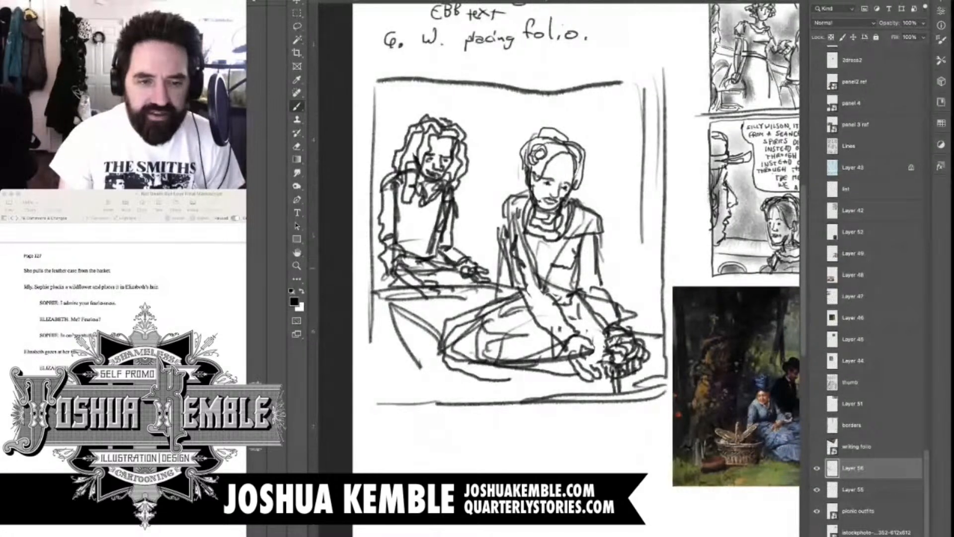
Add strokes below the background figure's lap, and scale the whole figure down to sit smaller and farther back in the panel
mouse_move(571, 249)
mouse_down()
mouse_move(541, 280)
mouse_move(397, 299)
mouse_move(526, 271)
mouse_up()
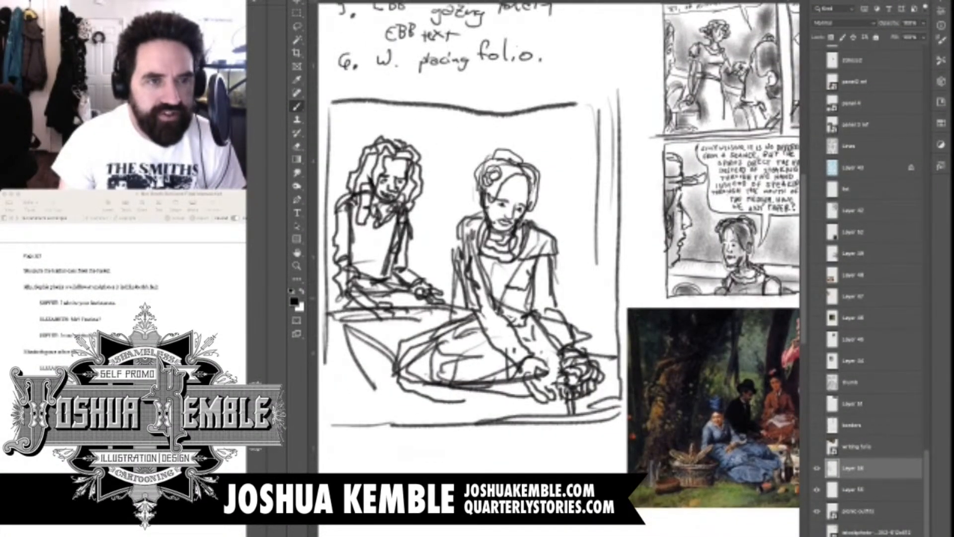
mouse_move(340, 292)
mouse_down()
mouse_move(334, 325)
mouse_move(383, 378)
mouse_up()
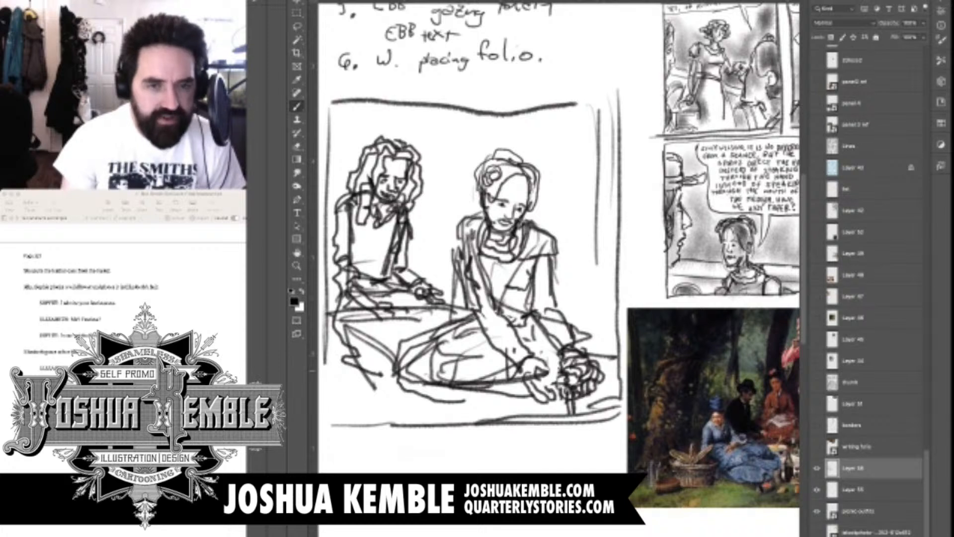
key(l)
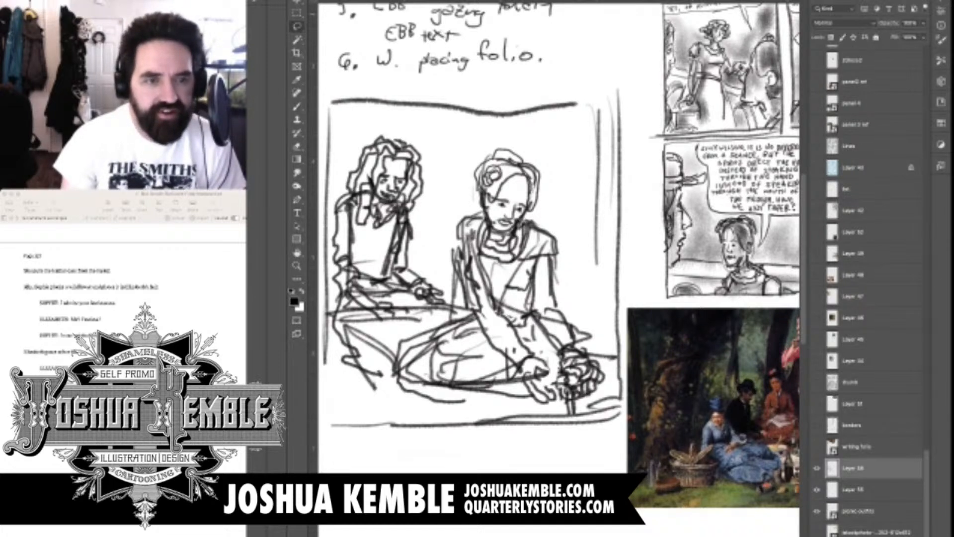
mouse_move(380, 397)
mouse_down()
mouse_move(449, 240)
mouse_move(361, 128)
mouse_move(335, 387)
mouse_up()
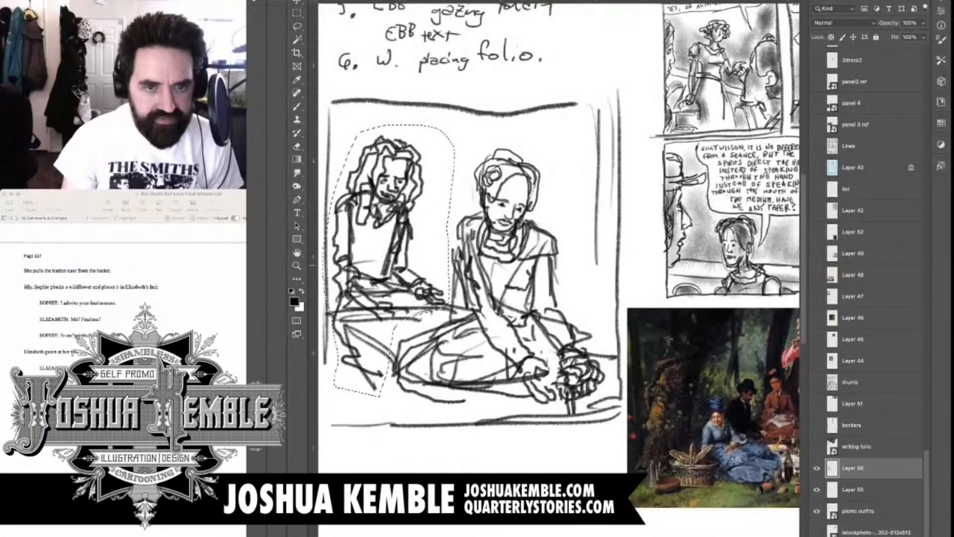
key(ctrl+t)
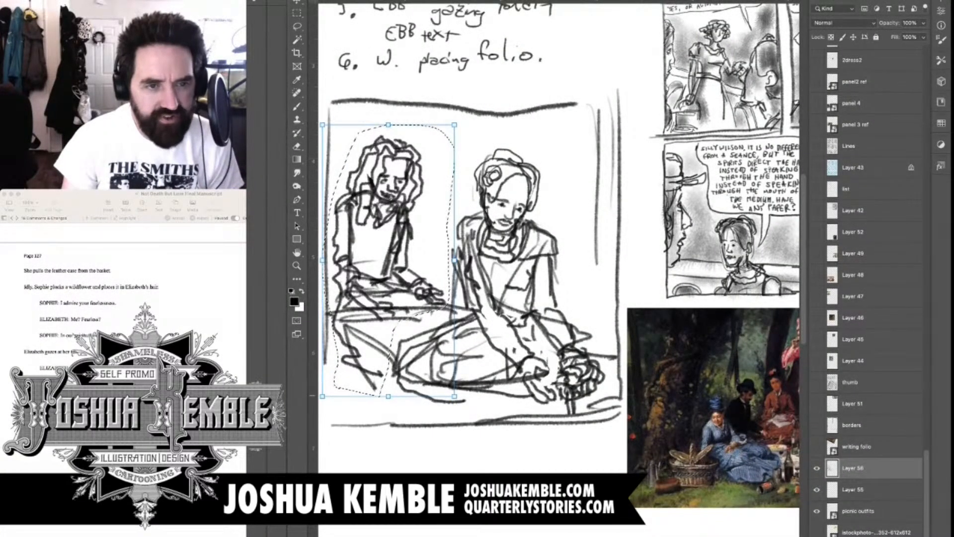
drag(455, 396, 419, 323)
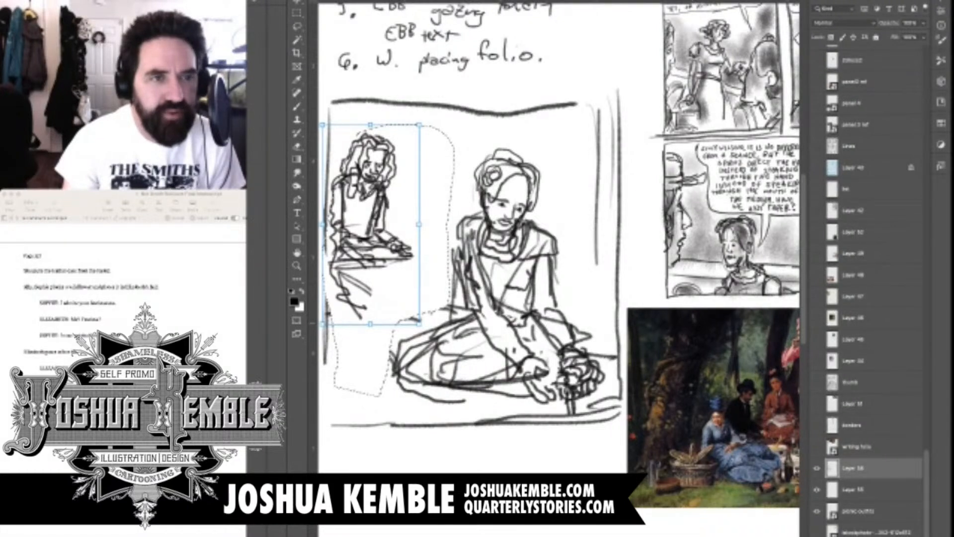
drag(369, 231, 367, 260)
key(Return)
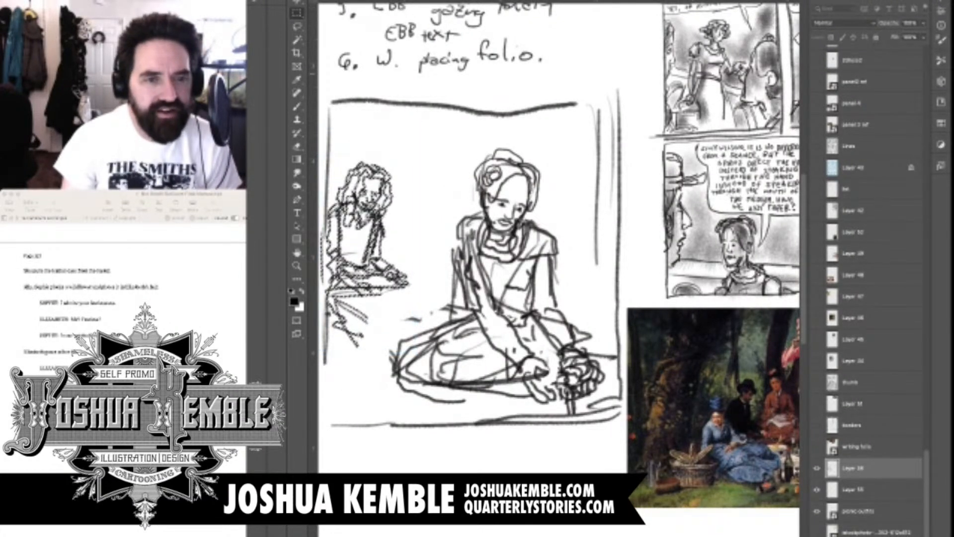
key(e)
key(m)
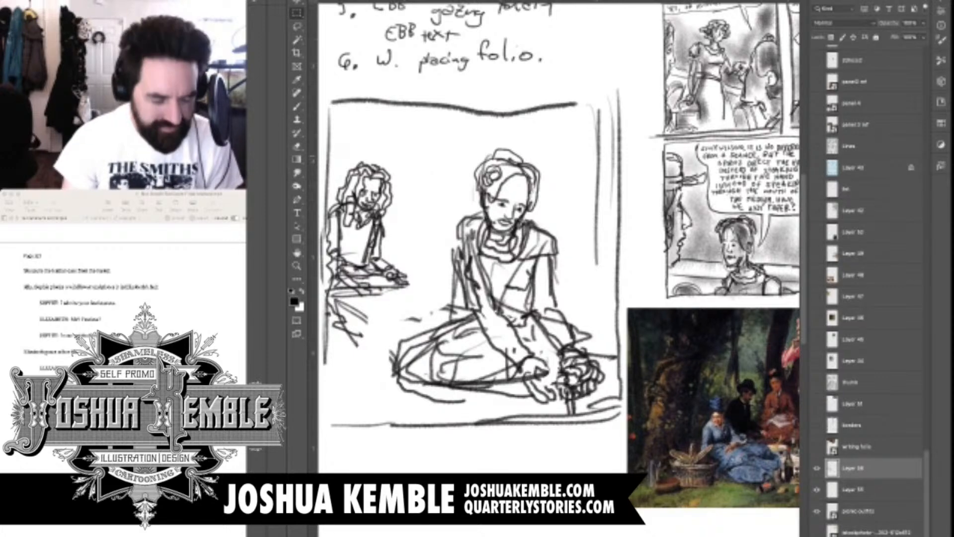
Erase the reduced background figure's face and redraw its eyes, nose and mouth with simpler strokes
scroll(366, 192, up, 3)
key(e)
click(366, 204)
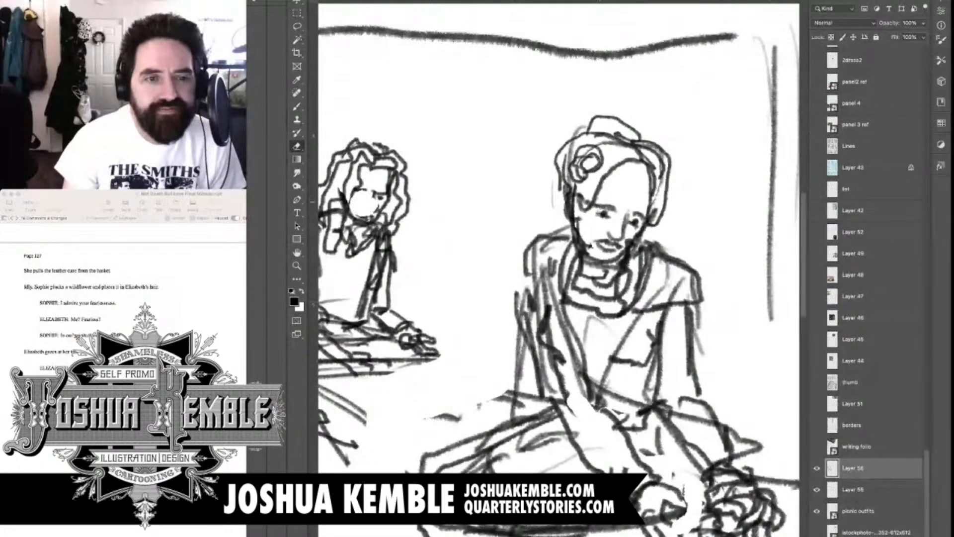
mouse_move(366, 211)
mouse_down()
mouse_move(377, 197)
mouse_move(366, 195)
mouse_move(385, 196)
mouse_move(357, 217)
mouse_move(384, 203)
mouse_up()
key(b)
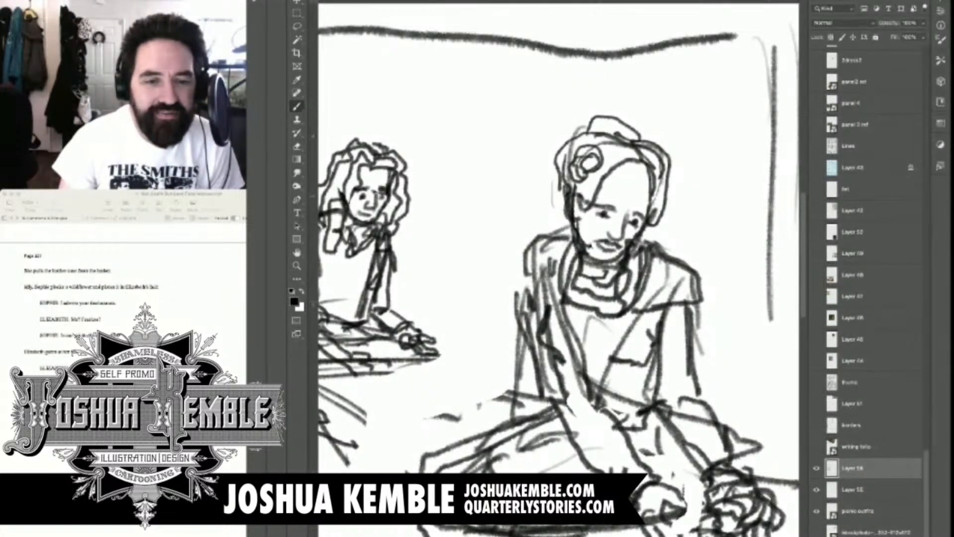
Sketch the picnic blanket's edges between the two figures, with a bottle and a stemmed glass on it
key(super+minus)
key(super+minus)
key(super+minus)
drag(448, 194, 398, 188)
mouse_move(397, 222)
mouse_down()
mouse_move(404, 272)
mouse_move(364, 274)
mouse_up()
drag(414, 249, 424, 281)
drag(426, 282, 425, 306)
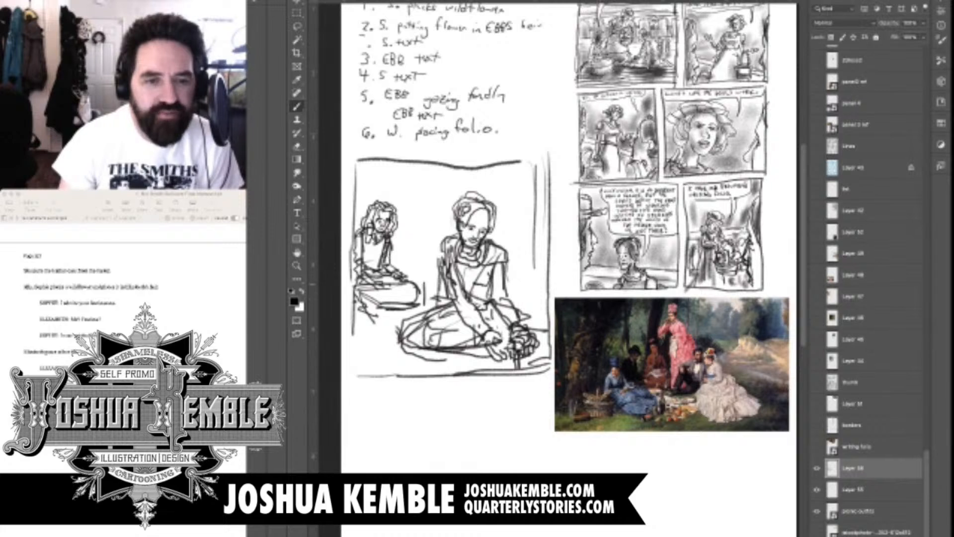
mouse_move(428, 270)
mouse_down()
mouse_move(432, 306)
mouse_move(455, 300)
mouse_move(407, 292)
mouse_move(408, 314)
mouse_move(365, 337)
mouse_move(382, 367)
mouse_move(445, 360)
mouse_up()
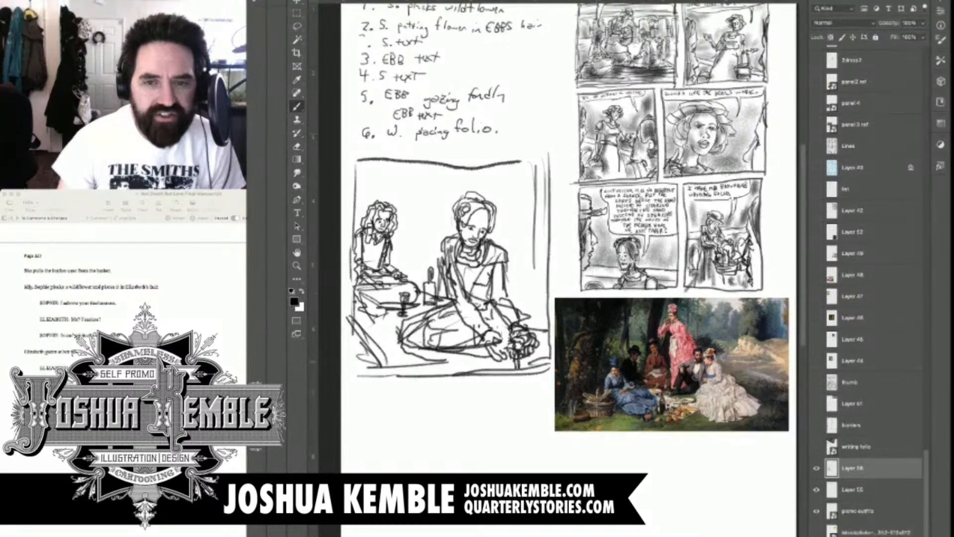
Add ground strokes along the panel's lower edge and small marks beside the flowers
drag(373, 355, 475, 363)
mouse_move(539, 323)
mouse_down()
mouse_move(547, 320)
mouse_move(543, 328)
mouse_up()
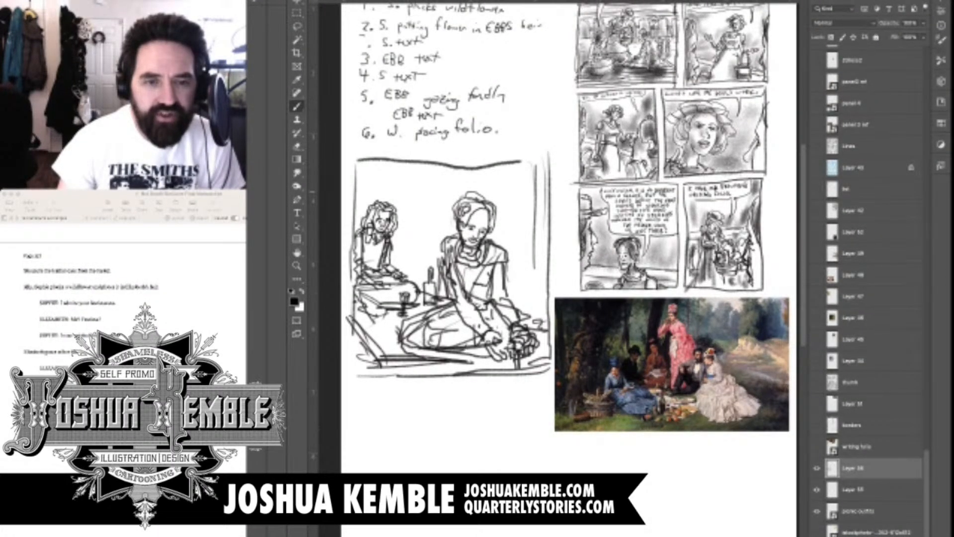
drag(537, 299, 525, 340)
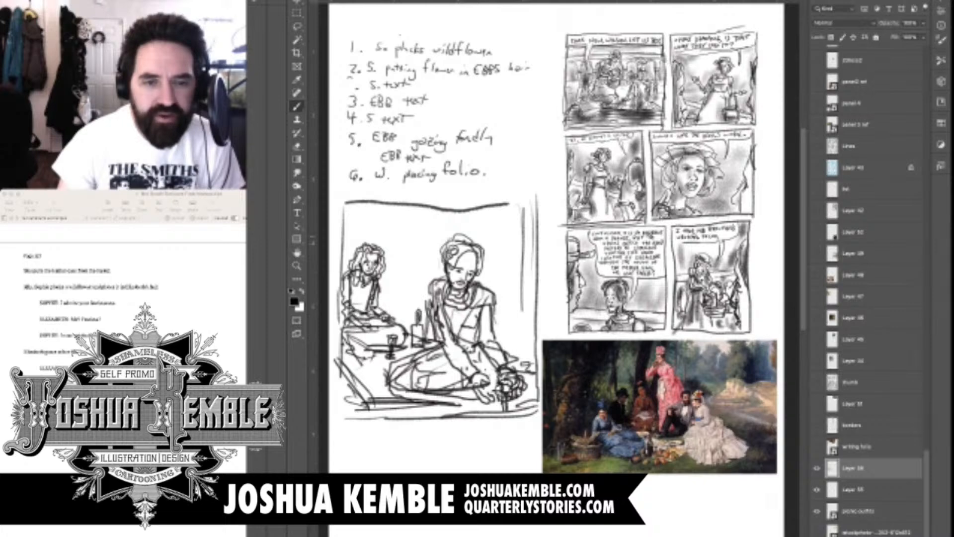
Sketch a tall column-like structure with a base behind the foreground figure, and add a rounded urn shape beside it
drag(486, 232, 496, 241)
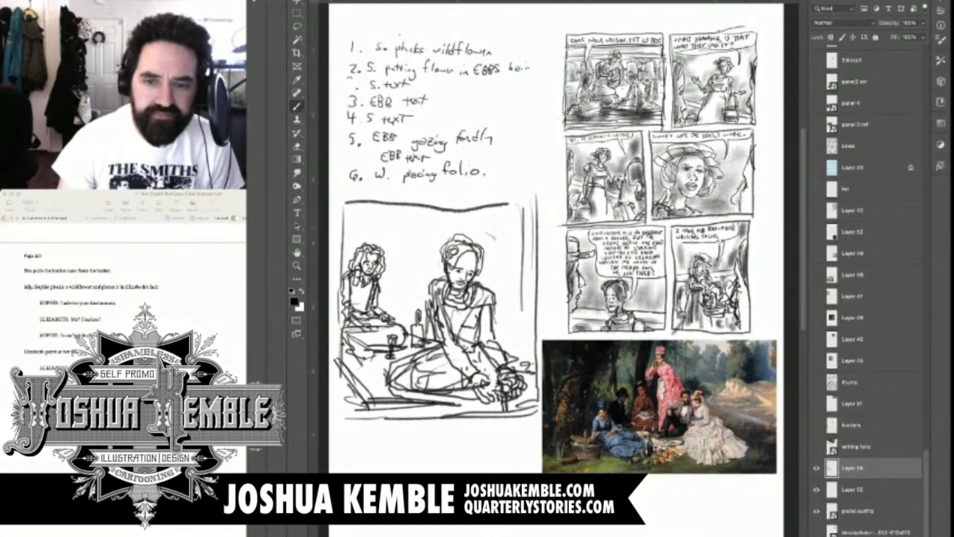
key(ctrl+z)
mouse_move(494, 229)
mouse_down()
mouse_move(494, 239)
mouse_move(502, 222)
mouse_move(508, 250)
mouse_move(489, 238)
mouse_move(492, 257)
mouse_move(511, 256)
mouse_move(506, 230)
mouse_move(524, 235)
mouse_move(522, 255)
mouse_up()
mouse_move(504, 262)
mouse_down()
mouse_move(500, 319)
mouse_move(521, 326)
mouse_up()
drag(493, 326, 537, 339)
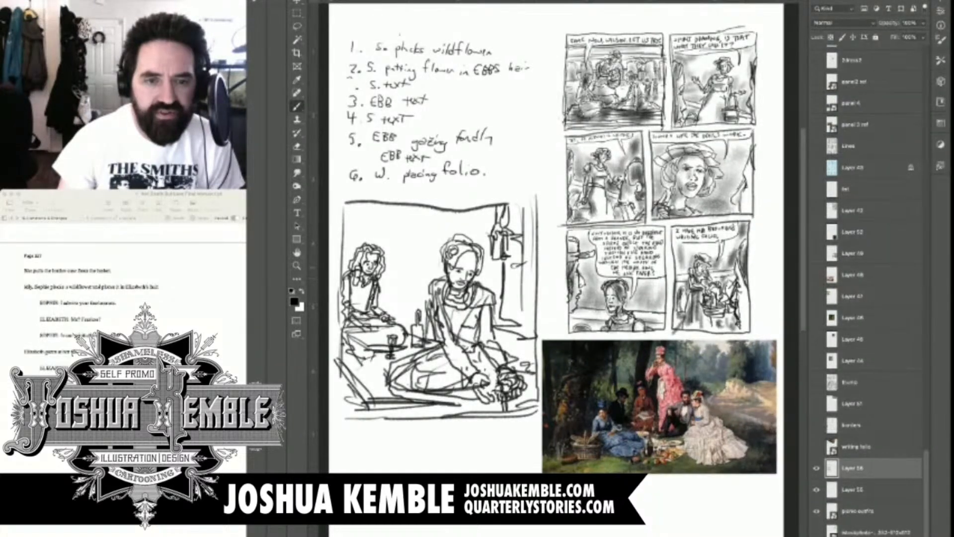
drag(523, 264, 519, 300)
mouse_move(520, 299)
mouse_down()
mouse_move(535, 302)
mouse_move(526, 268)
mouse_move(536, 269)
mouse_up()
drag(522, 264, 535, 269)
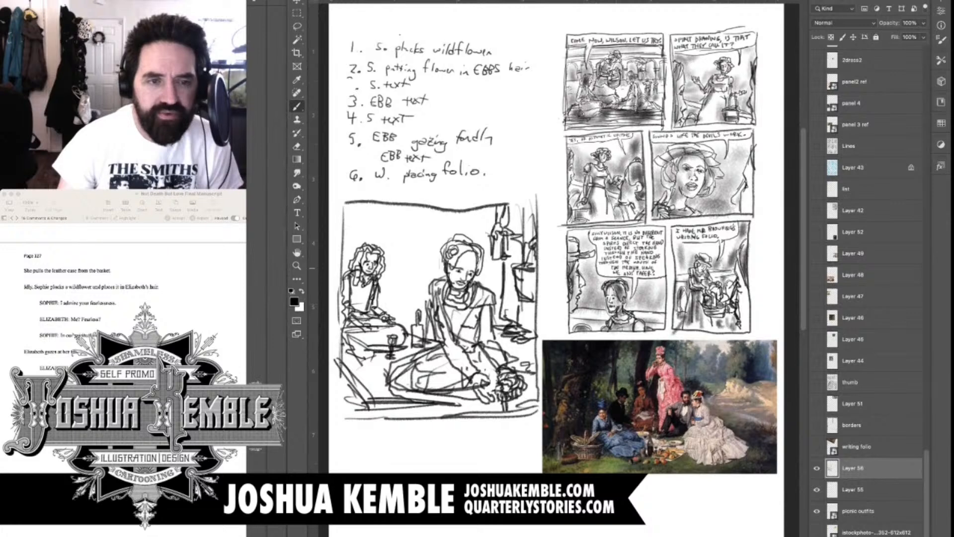
Draw a horizontal line behind the figures and receding roofline strokes across the upper background
drag(383, 284, 509, 285)
key(super+z)
drag(344, 239, 471, 212)
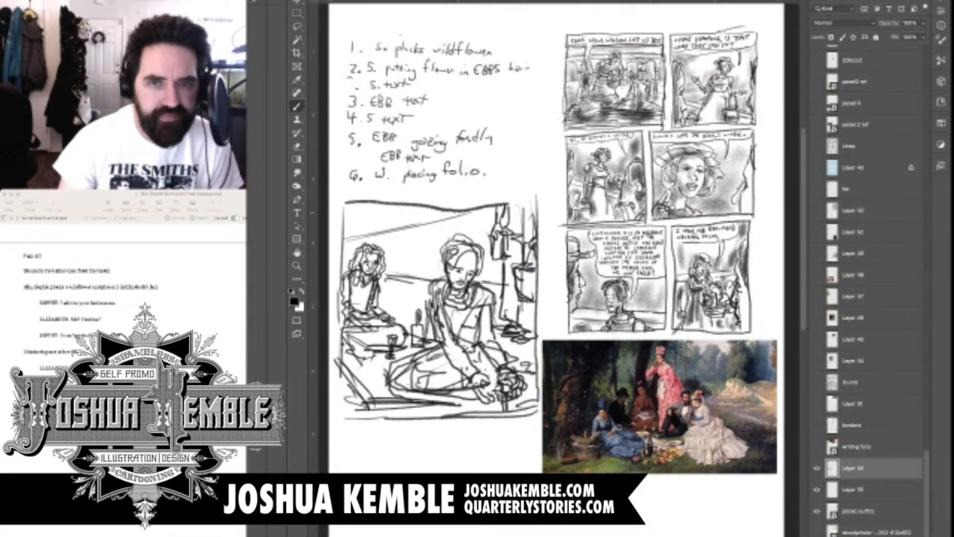
drag(371, 232, 455, 212)
mouse_move(345, 254)
mouse_down()
mouse_move(352, 240)
mouse_move(388, 228)
mouse_move(441, 215)
mouse_move(416, 233)
mouse_move(503, 212)
mouse_up()
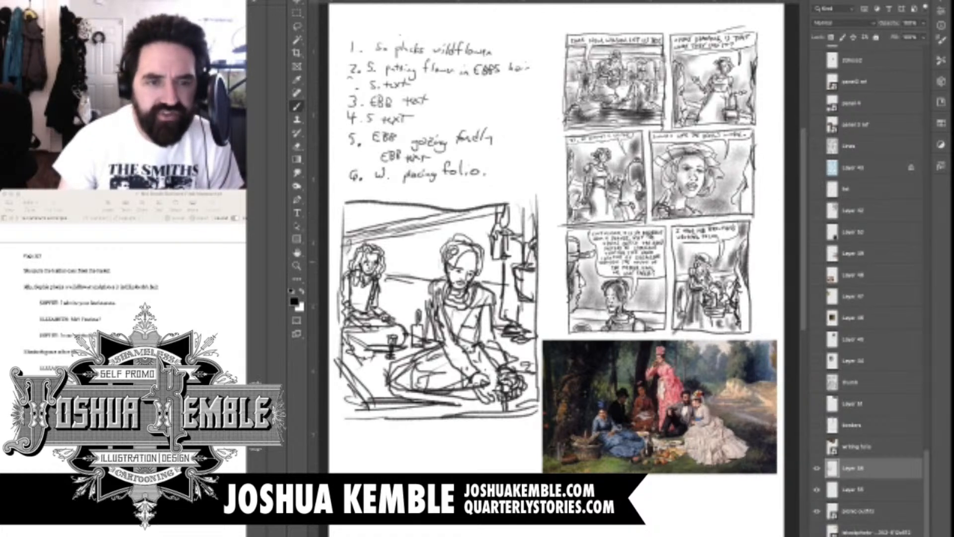
Draw a row of narrow arched shapes beneath the roofline behind the two figures
drag(347, 248, 355, 269)
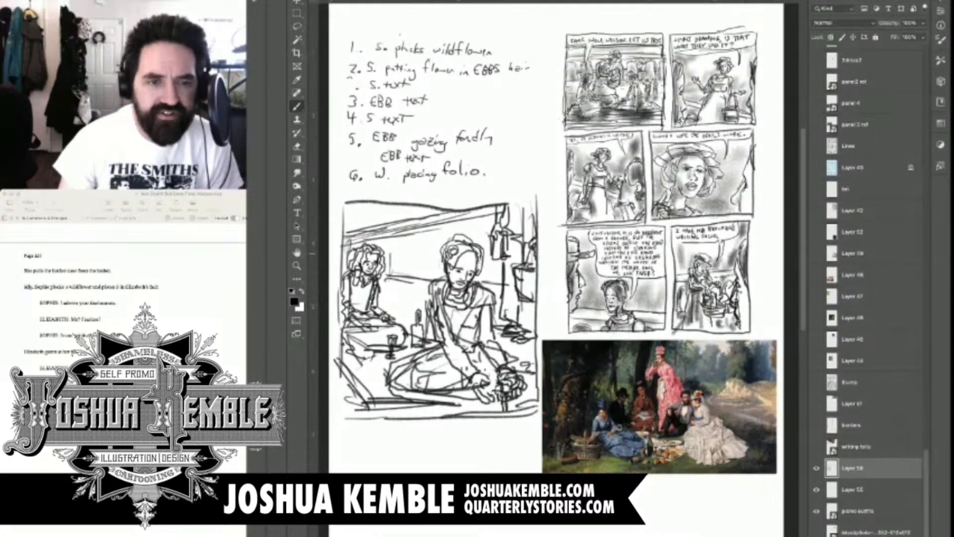
mouse_move(395, 242)
mouse_down()
mouse_move(404, 273)
mouse_move(434, 260)
mouse_move(436, 277)
mouse_up()
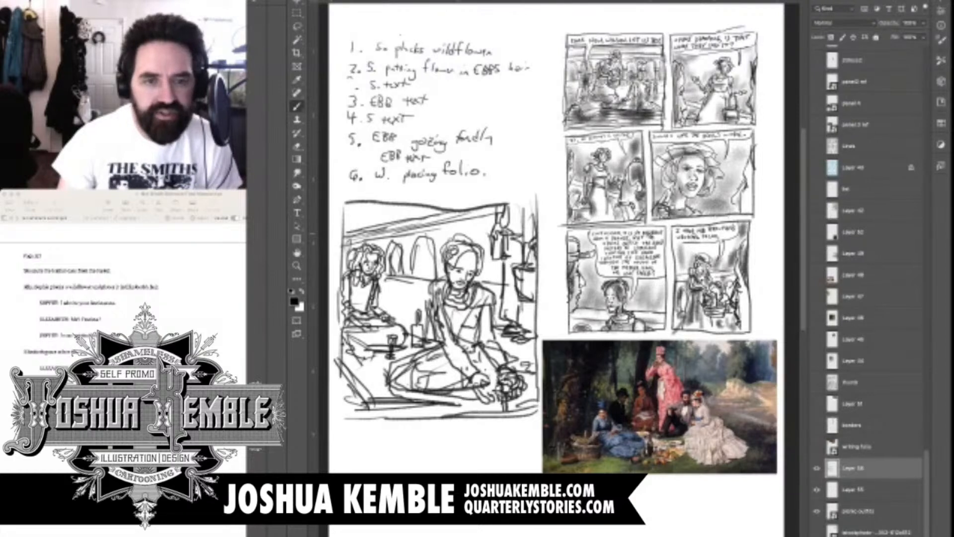
drag(425, 235, 417, 275)
Add a raised bun to the foreground figure's hair and extra detail strokes around the column
mouse_move(450, 240)
mouse_down()
mouse_move(477, 232)
mouse_move(482, 249)
mouse_up()
mouse_move(468, 230)
mouse_down()
mouse_move(461, 242)
mouse_move(495, 280)
mouse_up()
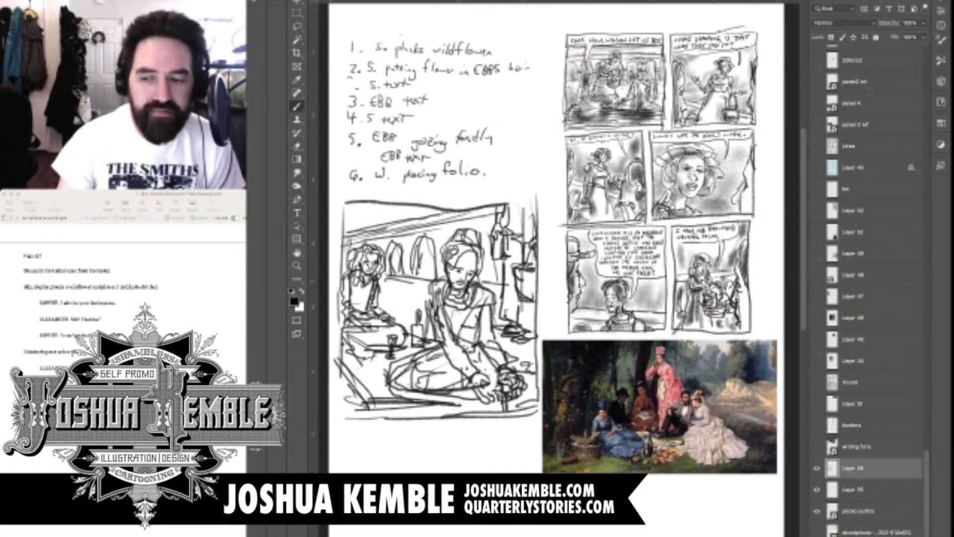
drag(491, 244, 492, 284)
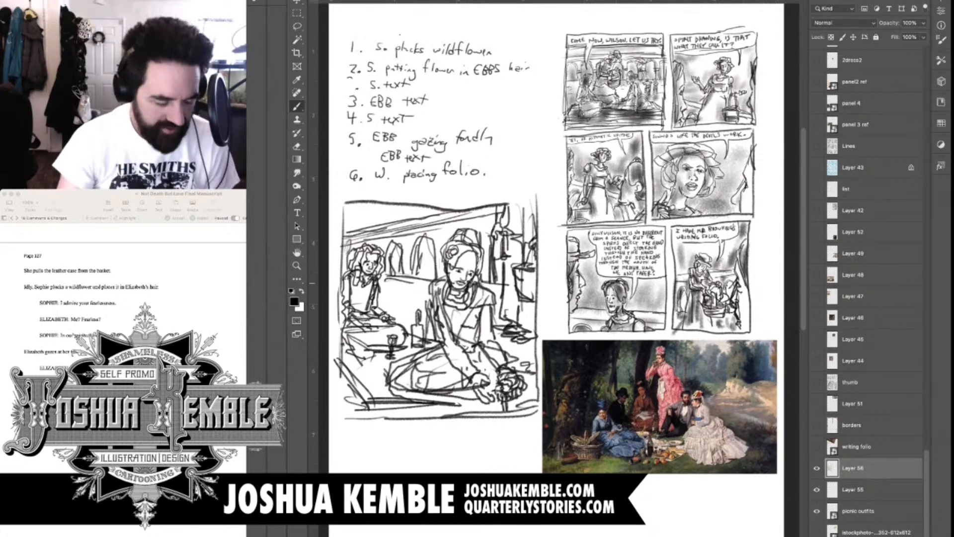
drag(508, 208, 533, 215)
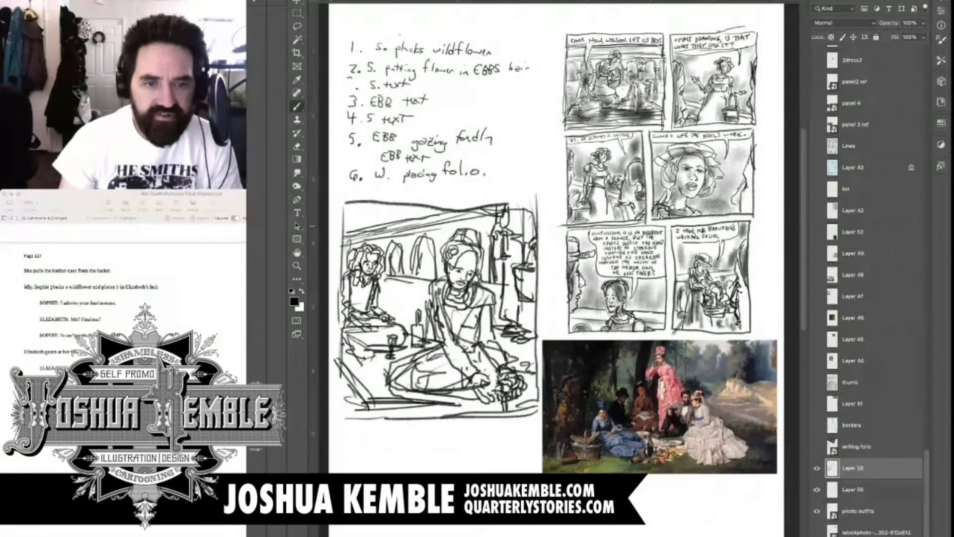
Shade the foreground figure's hair, clothing and folded skirt with soft gray tones
mouse_move(453, 236)
mouse_down()
mouse_move(471, 245)
mouse_move(453, 261)
mouse_move(480, 260)
mouse_move(446, 297)
mouse_move(472, 352)
mouse_up()
mouse_move(480, 308)
mouse_down()
mouse_move(504, 376)
mouse_move(484, 372)
mouse_move(503, 400)
mouse_up()
mouse_move(470, 366)
mouse_down()
mouse_move(415, 389)
mouse_move(455, 354)
mouse_up()
drag(443, 361, 484, 400)
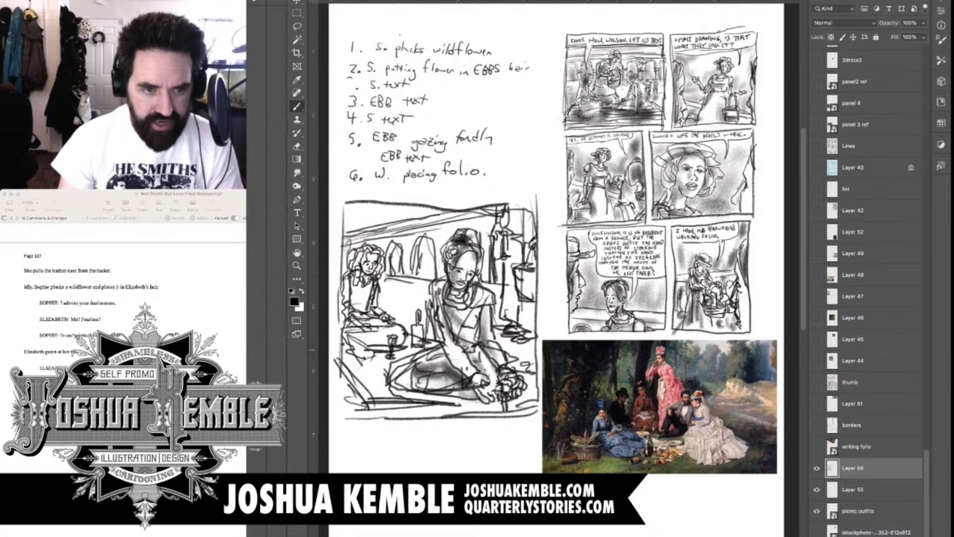
Shade the background figure's hair and clothes, the picnic blanket and the ground in front
mouse_move(365, 249)
mouse_down()
mouse_move(353, 272)
mouse_move(378, 246)
mouse_up()
mouse_move(377, 259)
mouse_down()
mouse_move(382, 272)
mouse_move(369, 268)
mouse_move(344, 339)
mouse_up()
mouse_move(385, 321)
mouse_down()
mouse_move(353, 348)
mouse_move(357, 364)
mouse_up()
mouse_move(419, 323)
mouse_down()
mouse_move(410, 357)
mouse_move(400, 356)
mouse_move(414, 354)
mouse_move(368, 408)
mouse_up()
drag(507, 396, 369, 415)
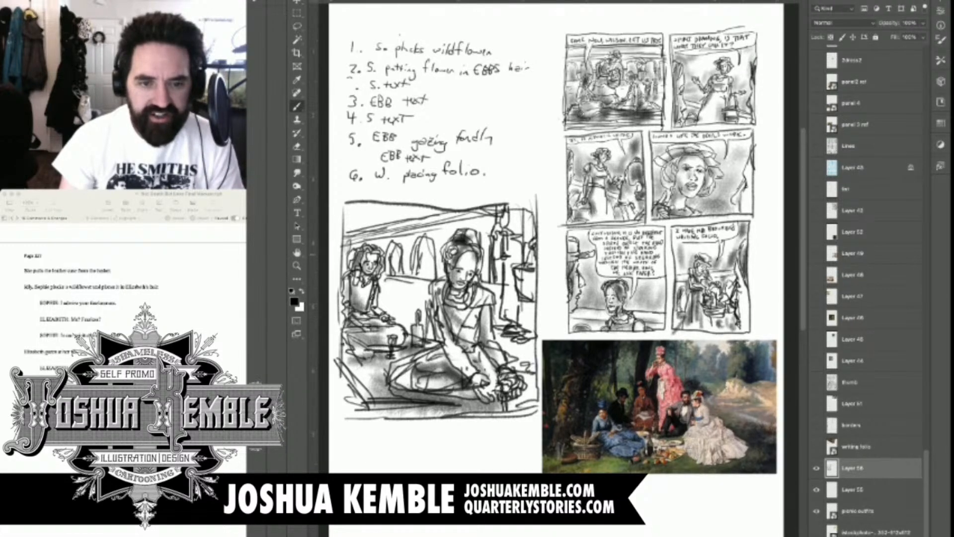
Shade the column and urn, and tone the ground behind the two figures
drag(519, 214, 503, 324)
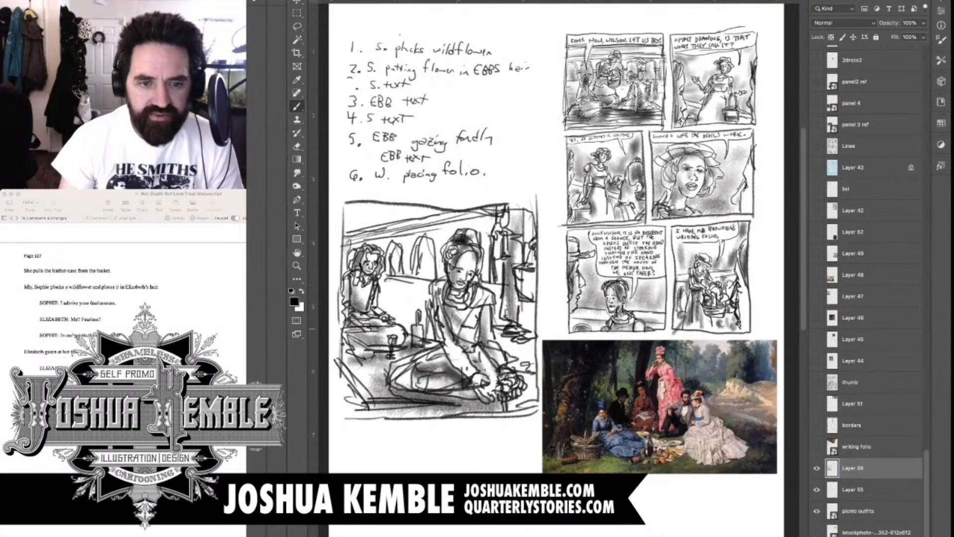
drag(521, 277, 511, 332)
mouse_move(528, 274)
mouse_down()
mouse_move(528, 328)
mouse_move(493, 339)
mouse_move(531, 349)
mouse_move(497, 342)
mouse_move(508, 355)
mouse_up()
mouse_move(380, 276)
mouse_down()
mouse_move(441, 298)
mouse_move(397, 304)
mouse_up()
drag(486, 302, 507, 311)
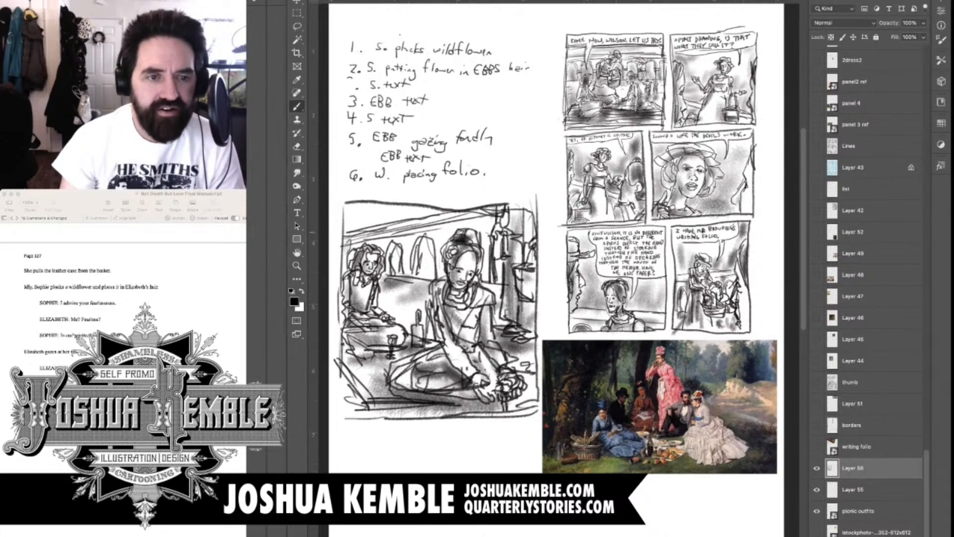
Shade the upper background with gray tones over the sky, the roofline and the arched shapes
drag(480, 233, 491, 277)
mouse_move(419, 222)
mouse_down()
mouse_move(400, 239)
mouse_move(352, 218)
mouse_move(425, 205)
mouse_up()
mouse_move(344, 221)
mouse_down()
mouse_move(362, 201)
mouse_move(411, 217)
mouse_up()
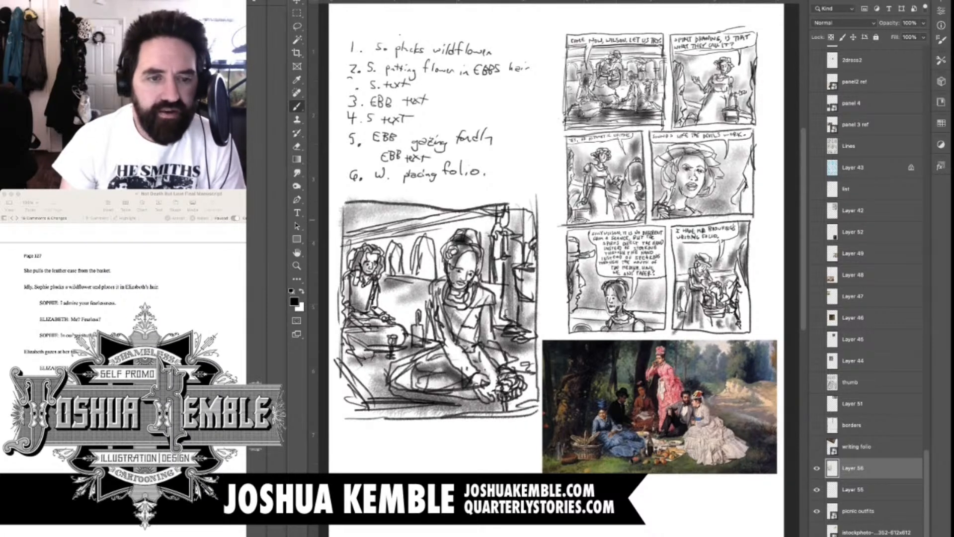
drag(372, 243, 480, 222)
mouse_move(424, 244)
mouse_down()
mouse_move(422, 276)
mouse_move(392, 272)
mouse_move(400, 260)
mouse_up()
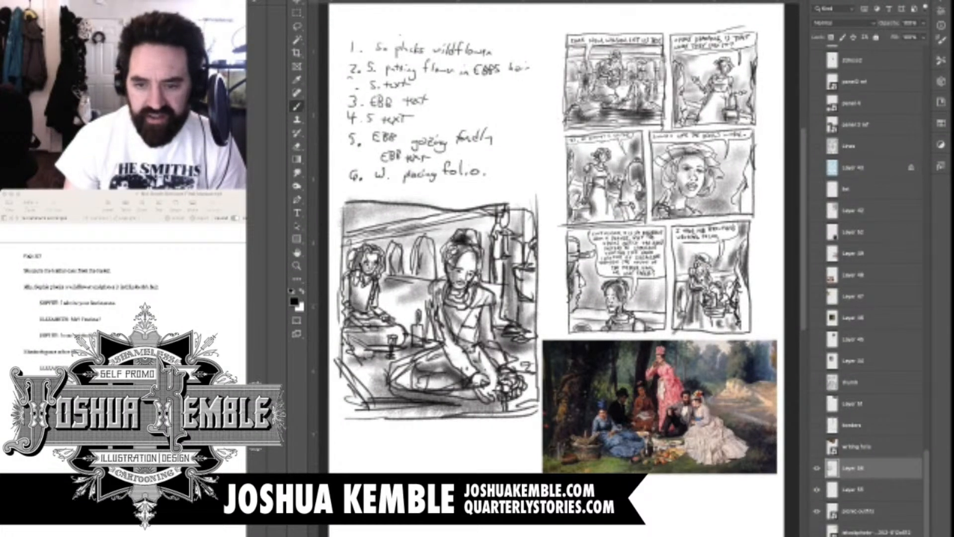
Cross off the first item in the handwritten panel list with an X on the list layer
scroll(869, 278, down, 1)
scroll(869, 289, down, 4)
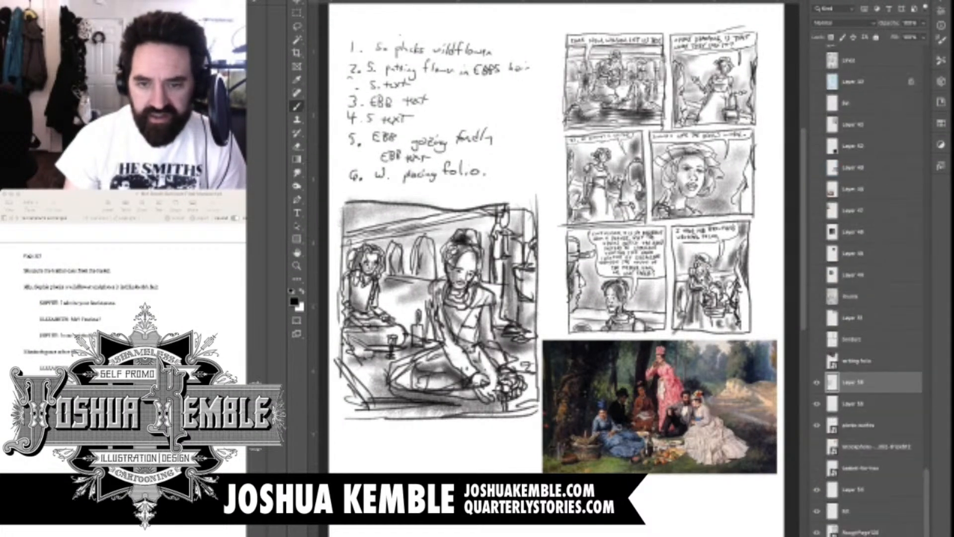
click(817, 424)
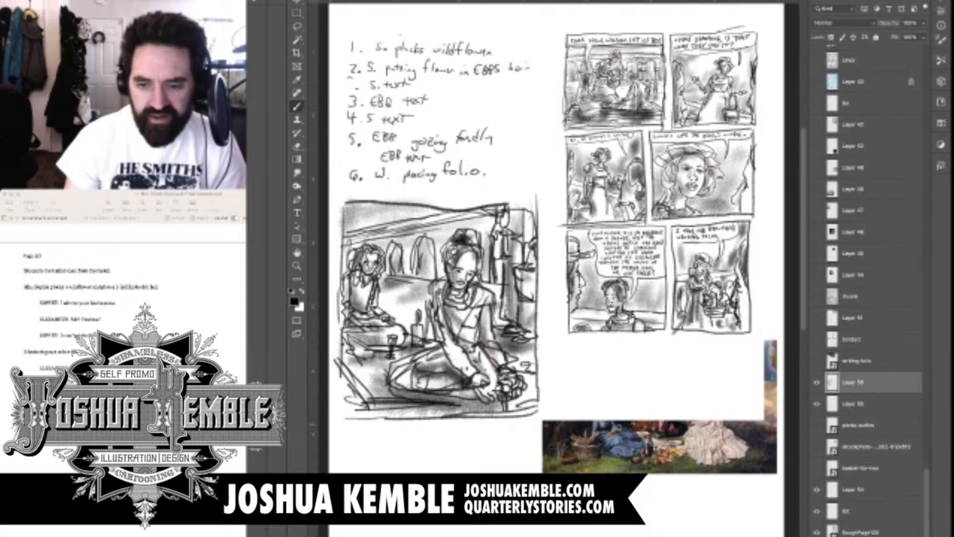
click(816, 425)
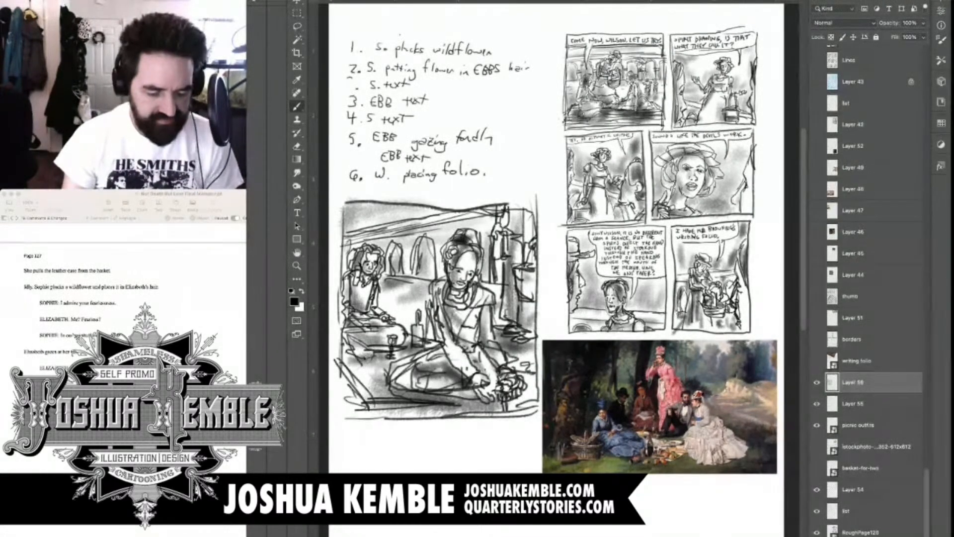
click(846, 511)
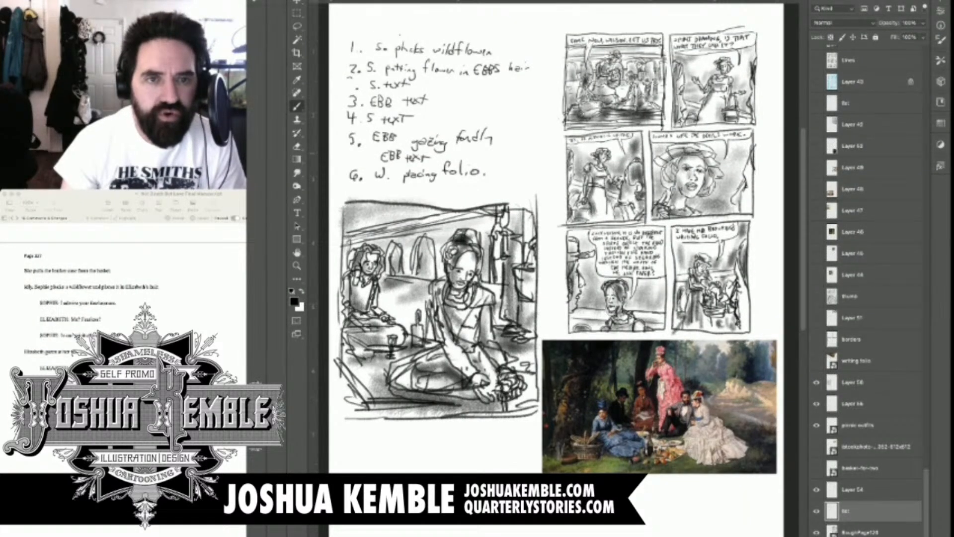
mouse_move(490, 41)
mouse_down()
mouse_move(504, 54)
mouse_move(490, 55)
mouse_up()
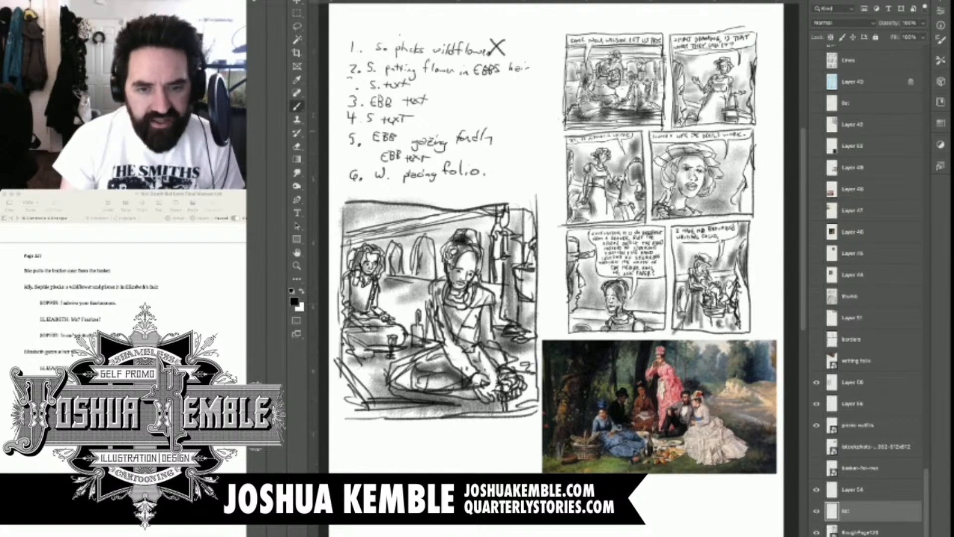
Scale down the previous page's six-panel rough and move it directly below the shaded picnic panel sketch
key(ctrl+minus)
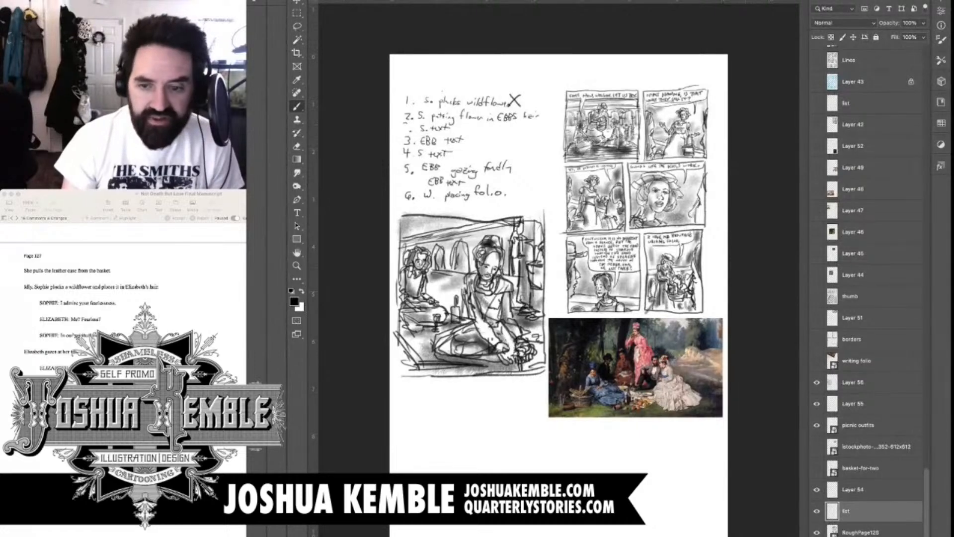
click(853, 382)
key(v)
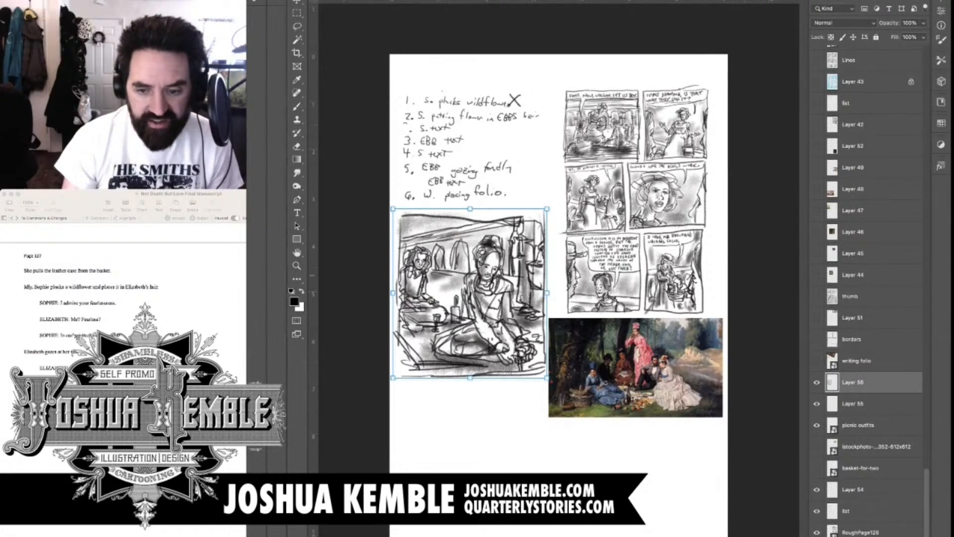
key(b)
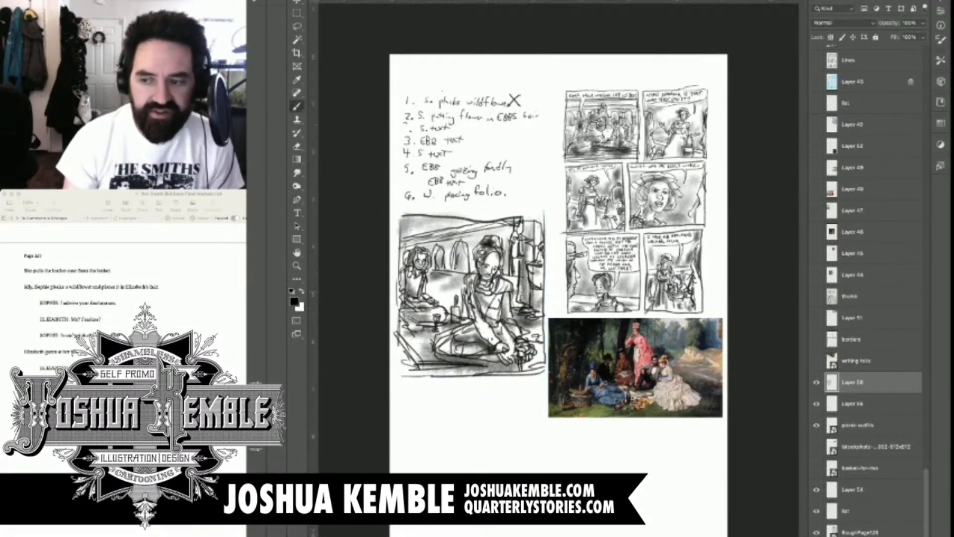
click(860, 532)
key(v)
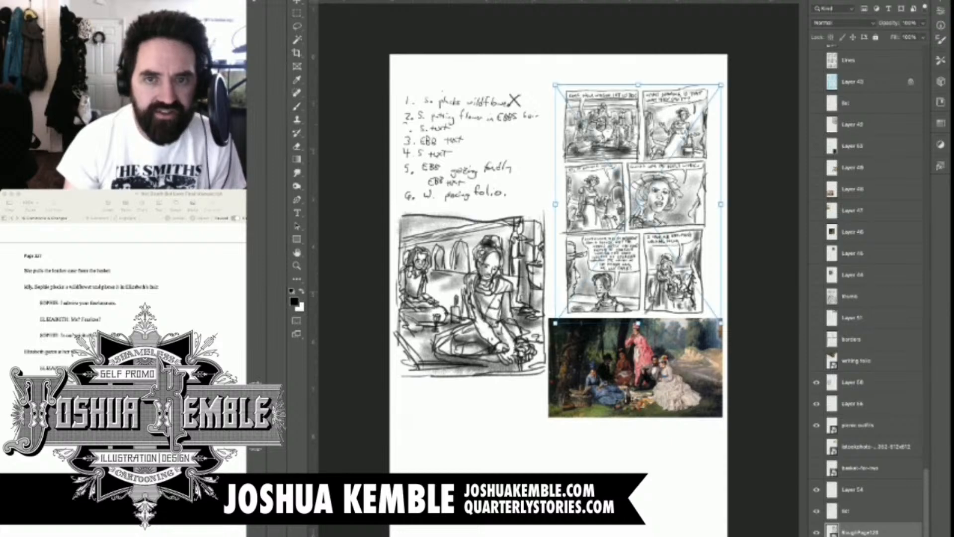
key(super+t)
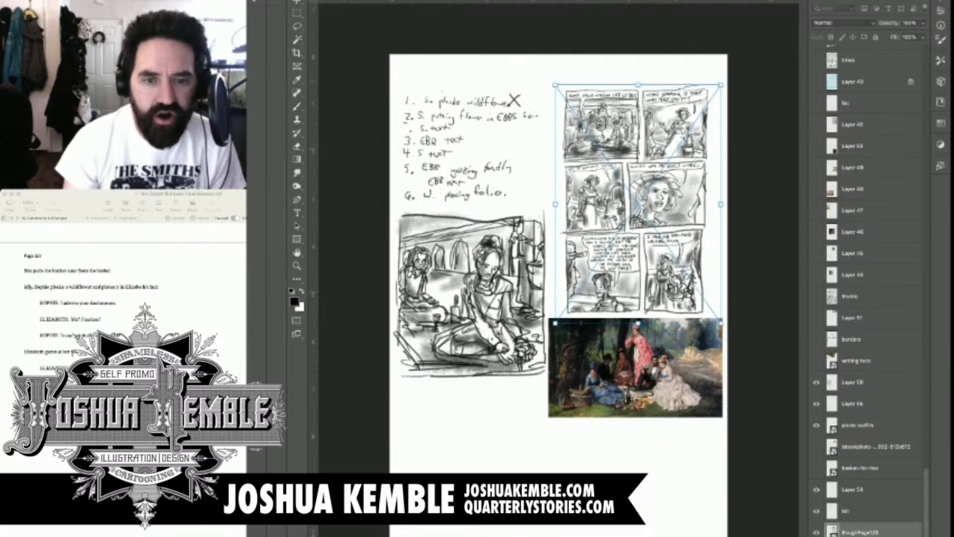
drag(721, 85, 688, 134)
drag(621, 229, 441, 462)
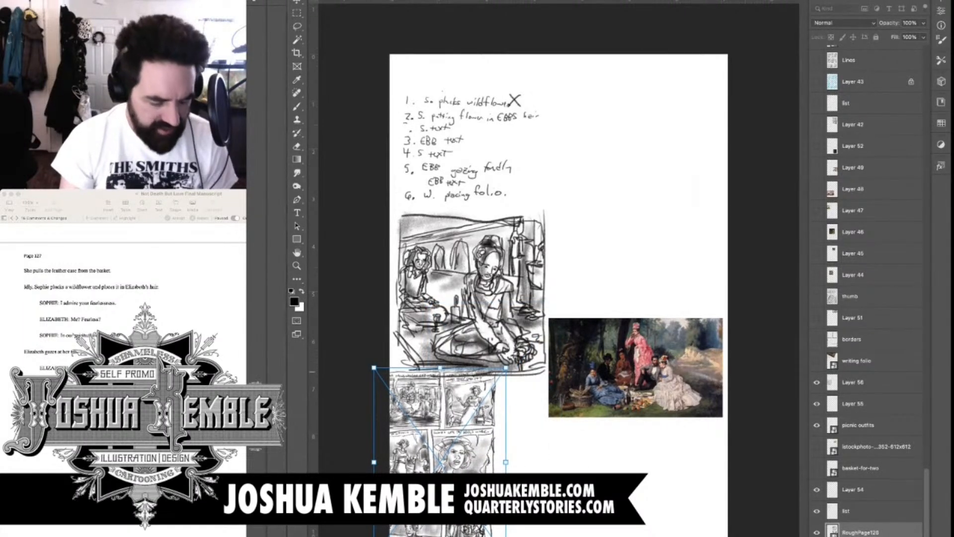
drag(506, 367, 494, 385)
drag(434, 471, 455, 457)
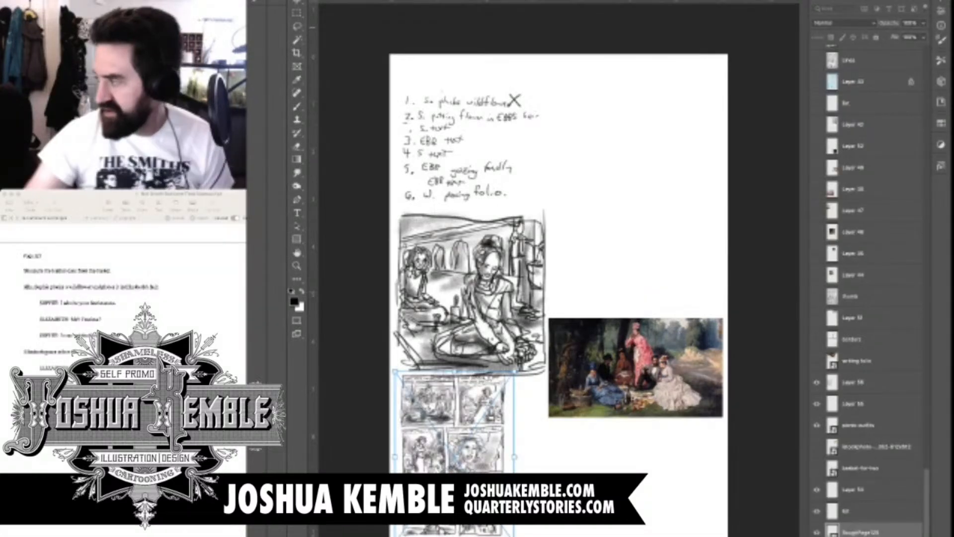
key(Return)
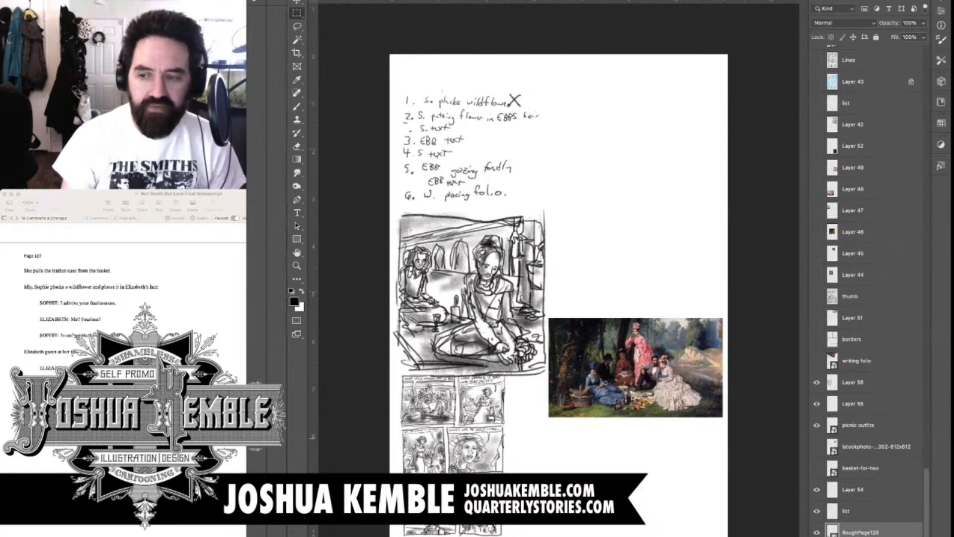
Move the picnic outfits painting reference down beside the reduced six-panel rough, clearing the space next to the picnic panel
click(859, 424)
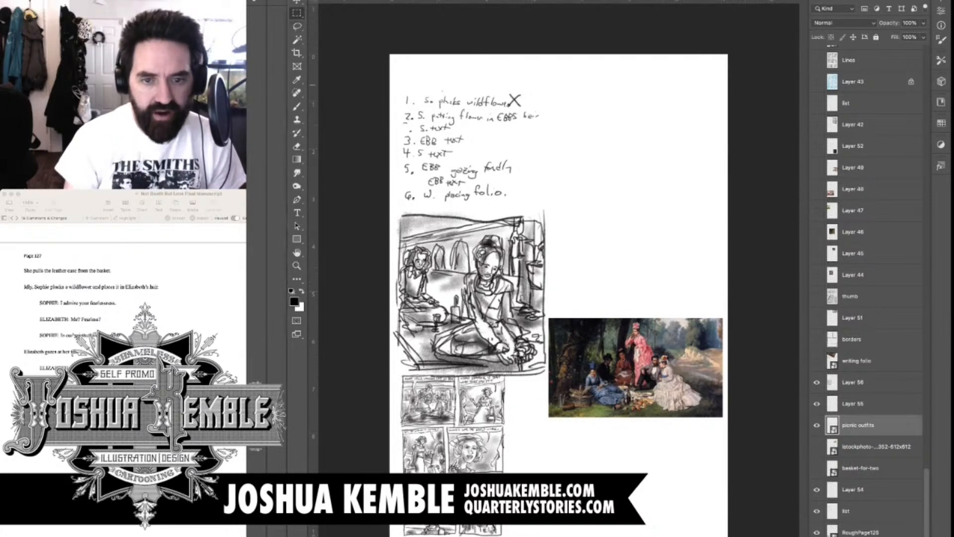
click(297, 2)
drag(635, 368, 604, 454)
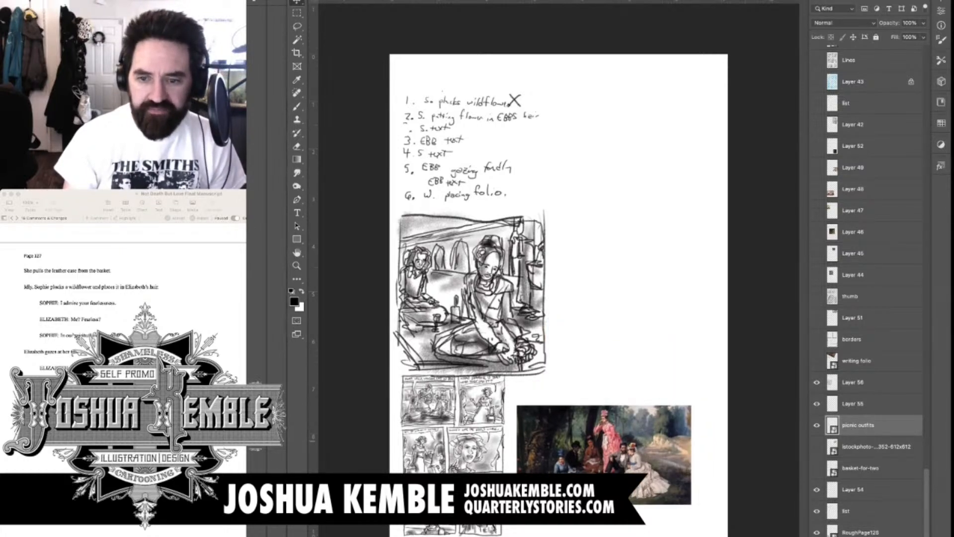
key(super+z)
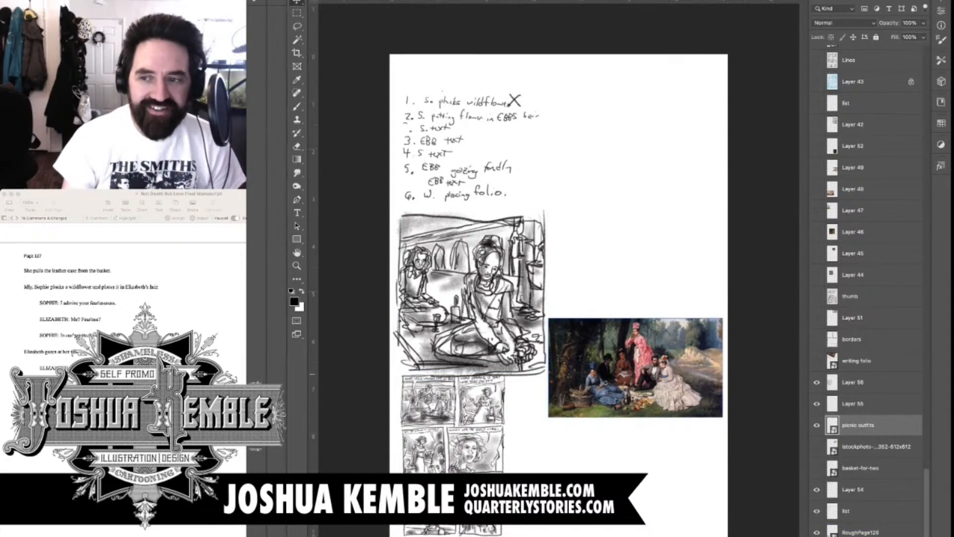
drag(636, 368, 601, 454)
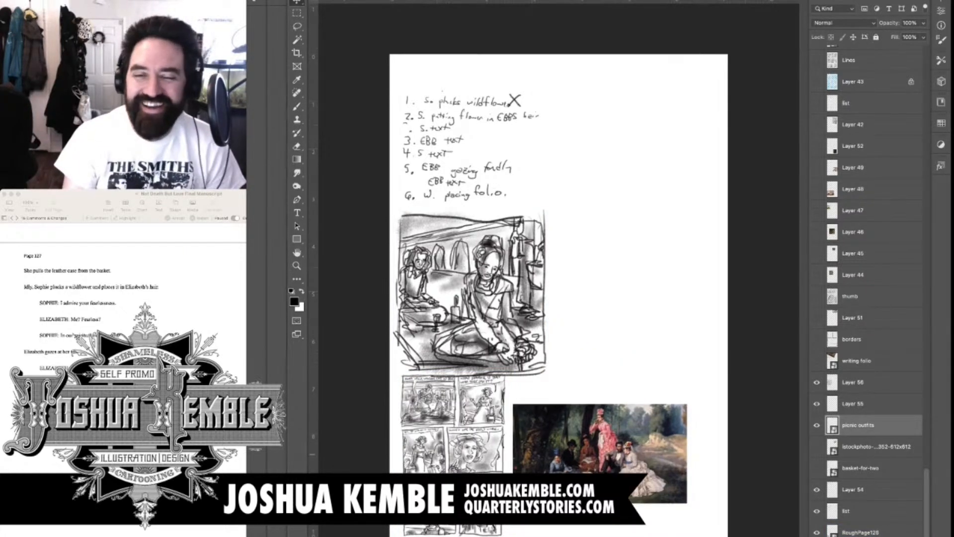
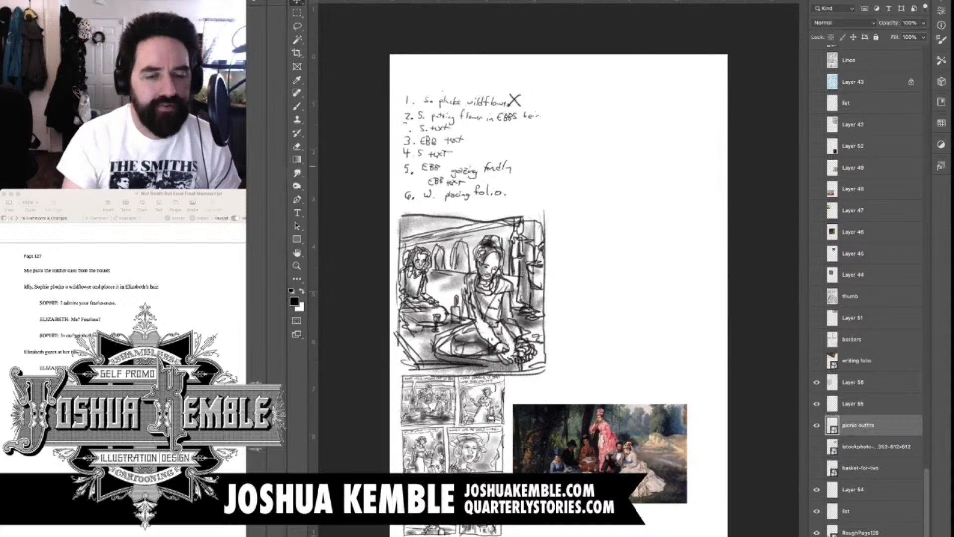
On Layer 56, rough out a seated figure with one arm reaching out in the blank space beside the picnic panel
key(super+plus)
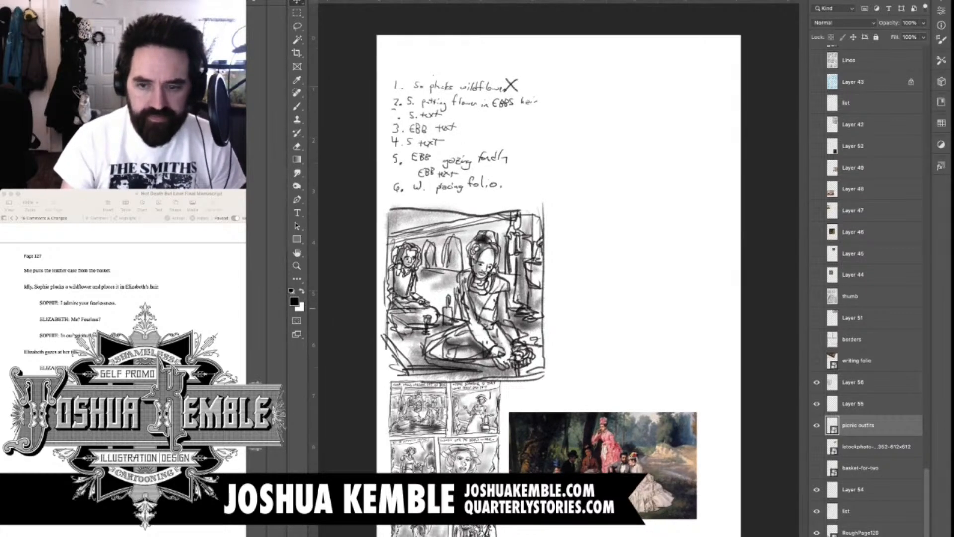
key(b)
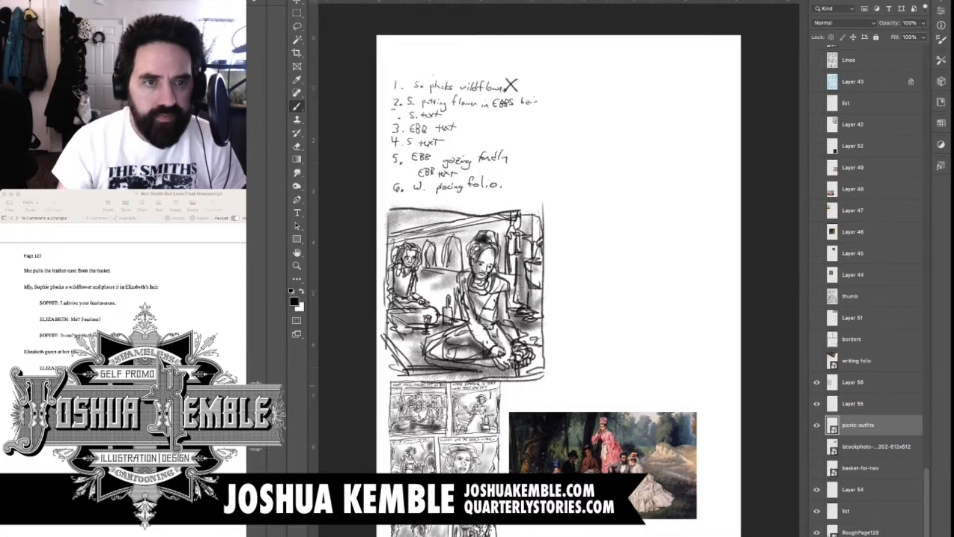
click(853, 382)
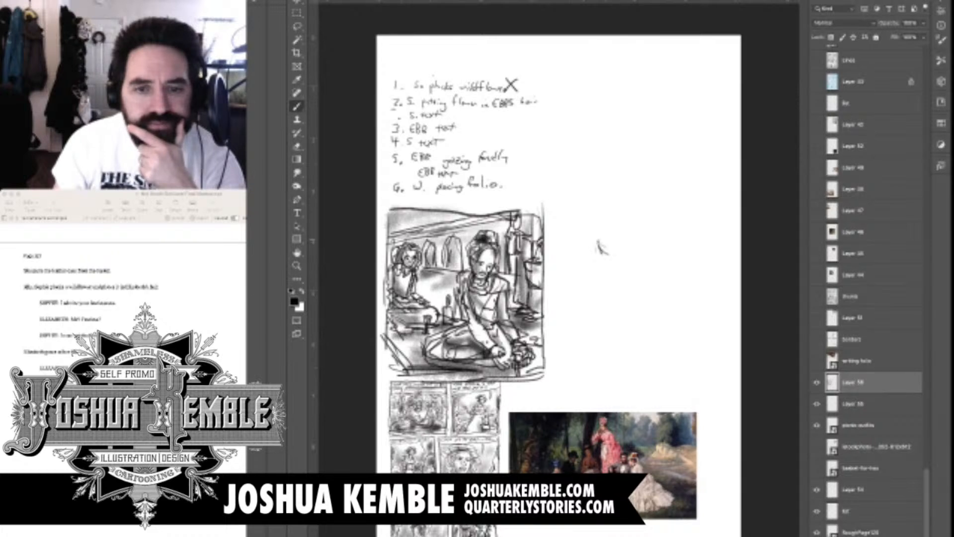
mouse_move(602, 247)
mouse_down()
mouse_move(620, 265)
mouse_move(645, 282)
mouse_move(687, 279)
mouse_up()
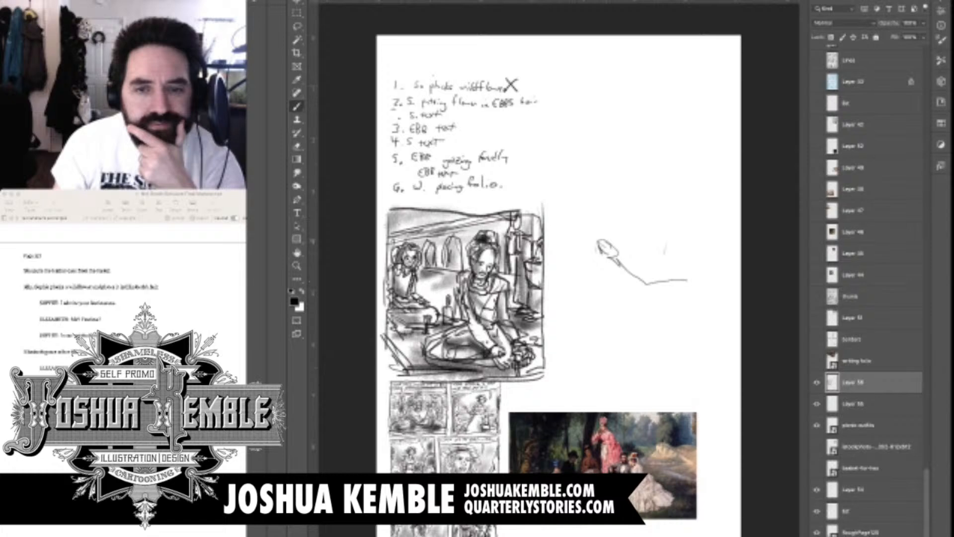
mouse_move(668, 238)
mouse_down()
mouse_move(664, 260)
mouse_move(683, 265)
mouse_move(686, 254)
mouse_move(714, 321)
mouse_up()
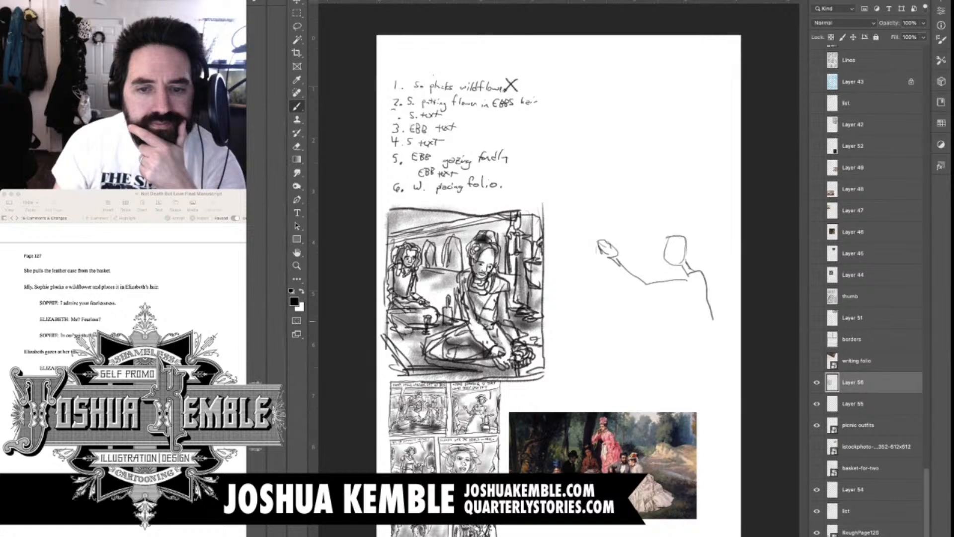
mouse_move(679, 280)
mouse_down()
mouse_move(709, 348)
mouse_move(720, 349)
mouse_up()
mouse_move(721, 352)
mouse_down()
mouse_move(669, 364)
mouse_move(723, 347)
mouse_up()
mouse_move(645, 367)
mouse_down()
mouse_move(716, 376)
mouse_move(680, 363)
mouse_up()
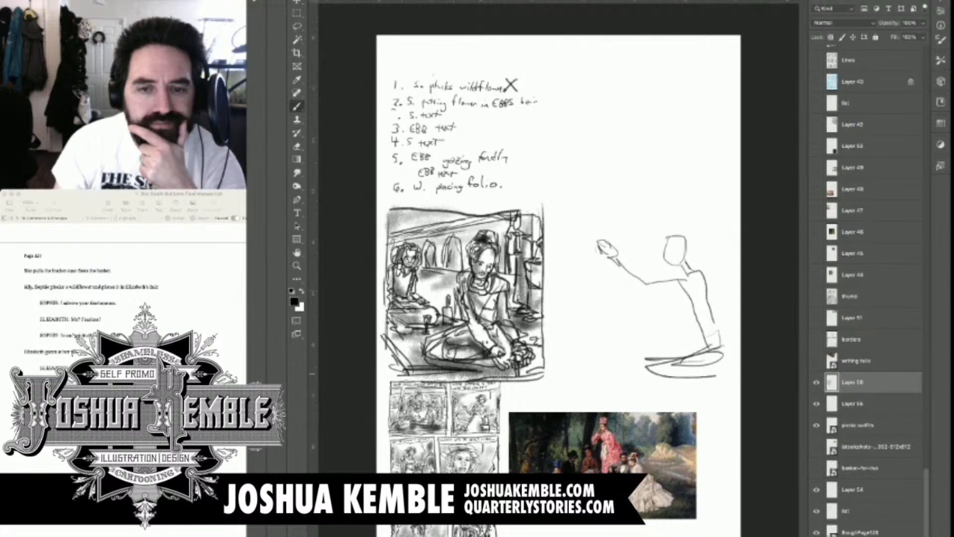
mouse_move(719, 326)
mouse_down()
mouse_move(656, 376)
mouse_move(730, 392)
mouse_up()
Rough in the second woman at the end of the outstretched arm, with her head, hair, collar, upright torso and spread skirt
mouse_move(624, 260)
mouse_down()
mouse_move(617, 271)
mouse_move(654, 292)
mouse_move(702, 280)
mouse_up()
mouse_move(606, 240)
mouse_down()
mouse_move(598, 260)
mouse_move(608, 273)
mouse_up()
drag(604, 241, 624, 236)
mouse_move(624, 237)
mouse_down()
mouse_move(632, 261)
mouse_move(616, 276)
mouse_move(612, 260)
mouse_move(594, 277)
mouse_move(617, 284)
mouse_move(581, 287)
mouse_move(608, 284)
mouse_move(623, 299)
mouse_up()
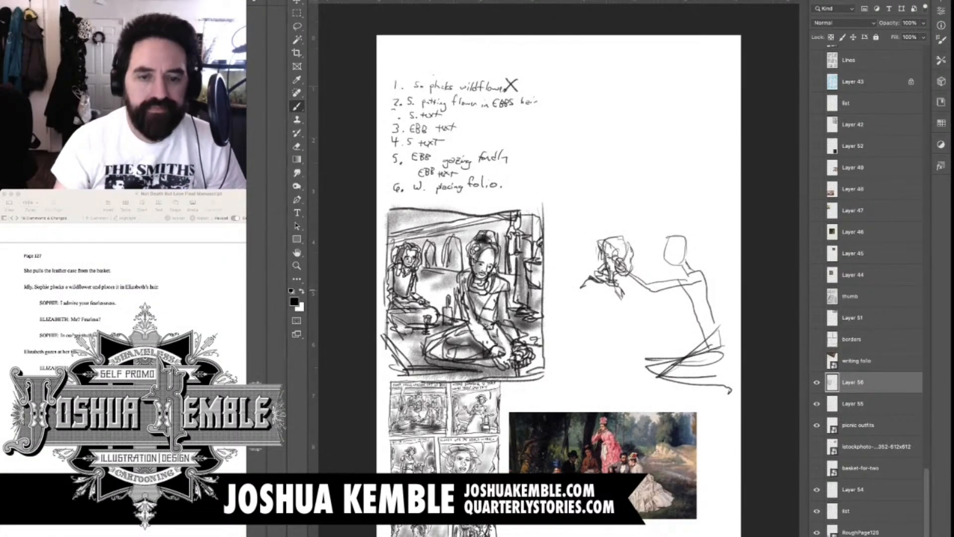
drag(623, 299, 623, 354)
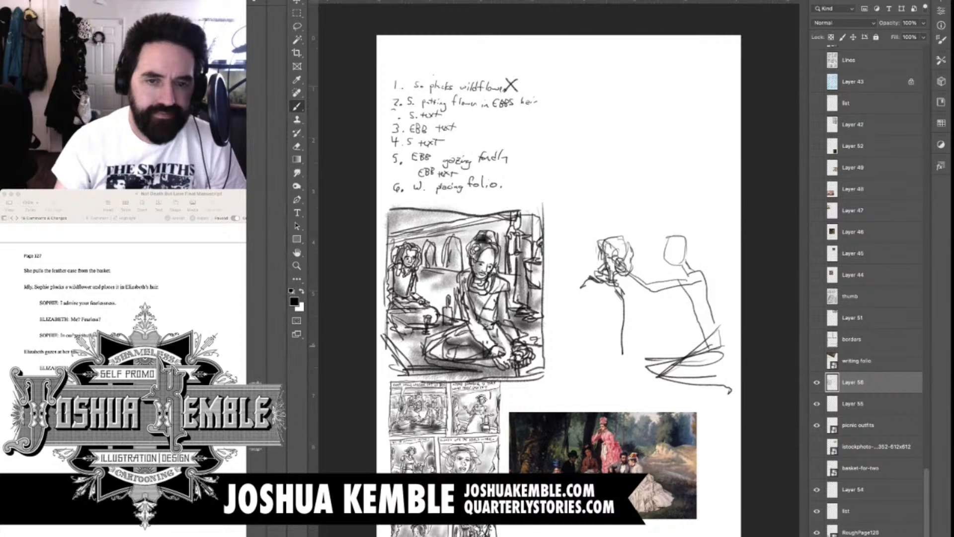
mouse_move(620, 299)
mouse_down()
mouse_move(616, 381)
mouse_move(639, 391)
mouse_up()
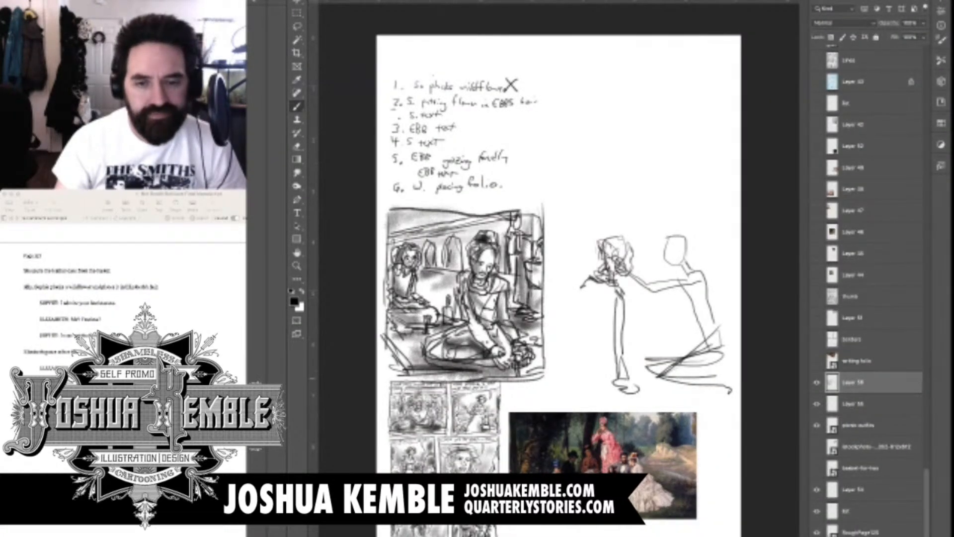
drag(599, 283, 592, 360)
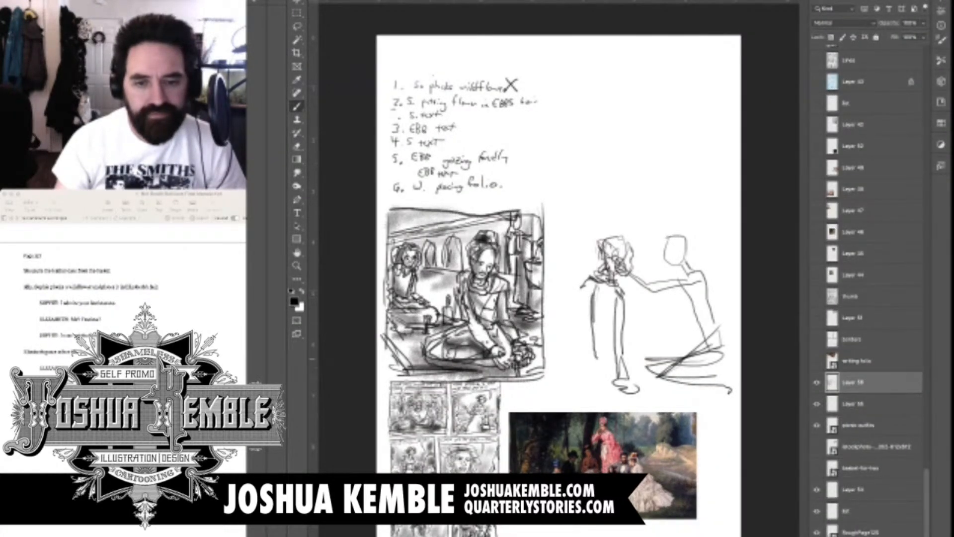
mouse_move(595, 294)
mouse_down()
mouse_move(615, 360)
mouse_move(650, 353)
mouse_up()
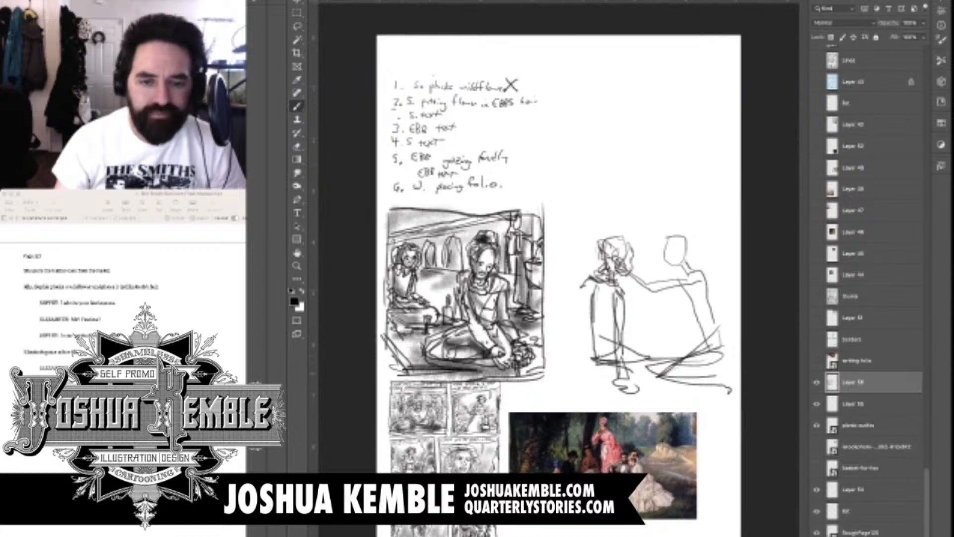
drag(569, 382, 655, 370)
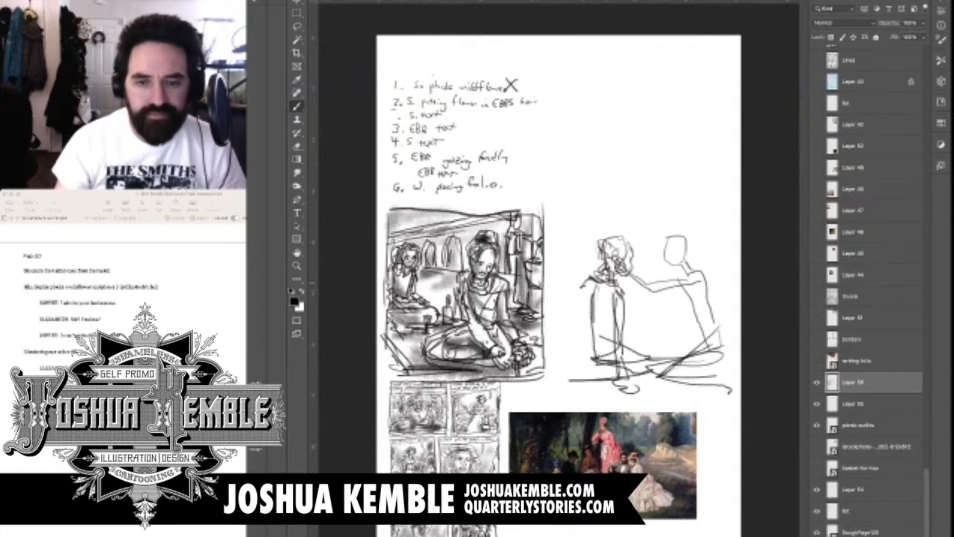
drag(592, 332, 574, 373)
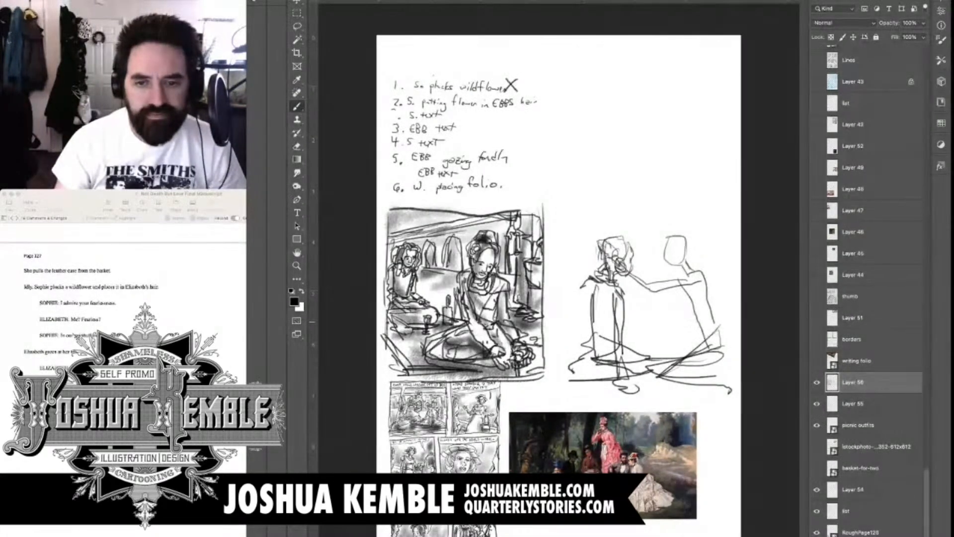
Add the reaching figure's supporting arm, shoulder and back contour down to the ground
drag(714, 313, 699, 359)
mouse_move(699, 264)
mouse_down()
mouse_move(722, 285)
mouse_move(732, 323)
mouse_move(700, 351)
mouse_up()
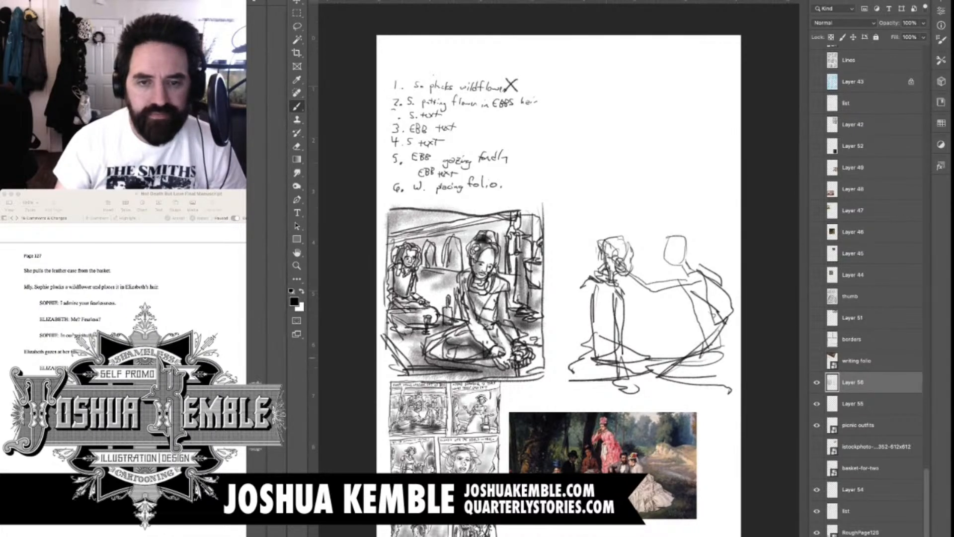
drag(736, 318, 723, 365)
Draw a wide speech balloon with a tail above the two figures and frame the sketch with a rough panel border
mouse_move(644, 208)
mouse_down()
mouse_move(644, 217)
mouse_move(679, 216)
mouse_up()
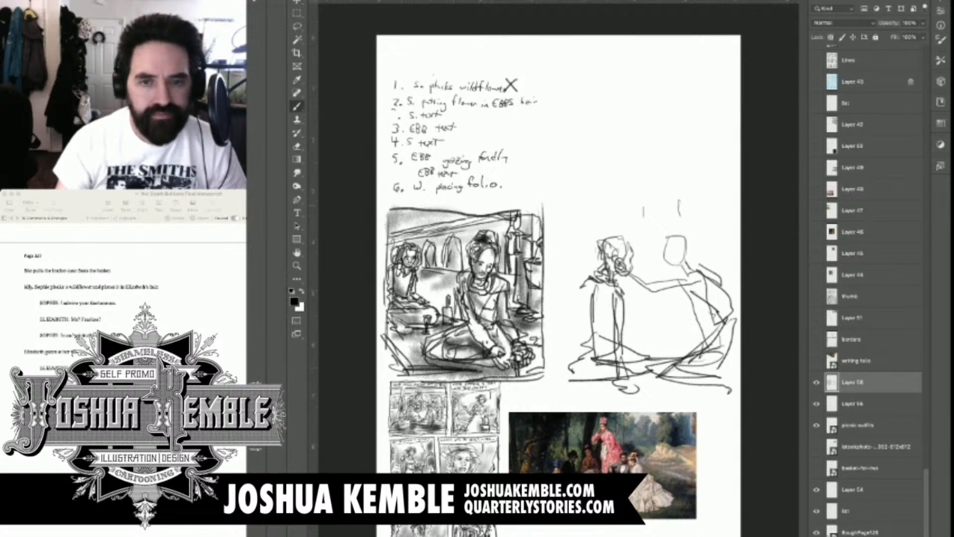
drag(582, 210, 642, 218)
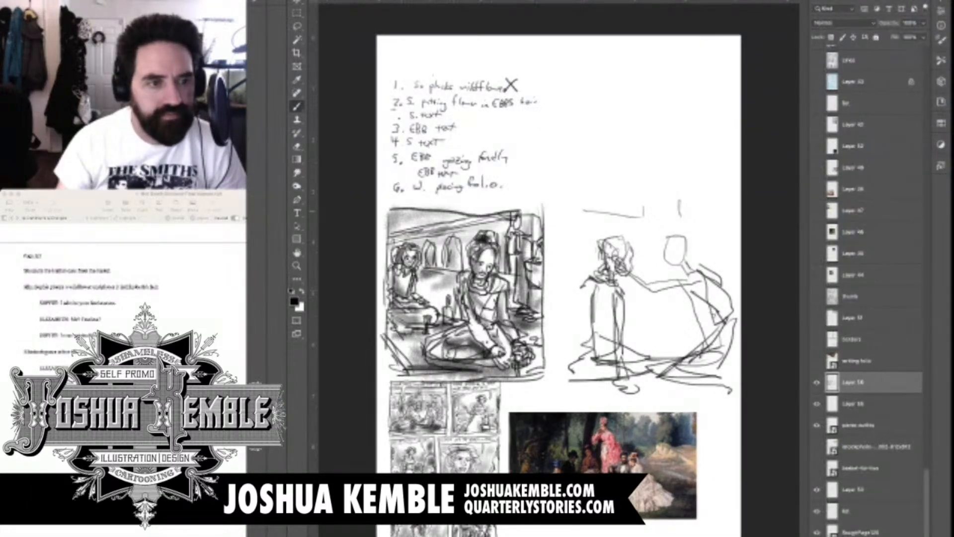
drag(584, 212, 716, 224)
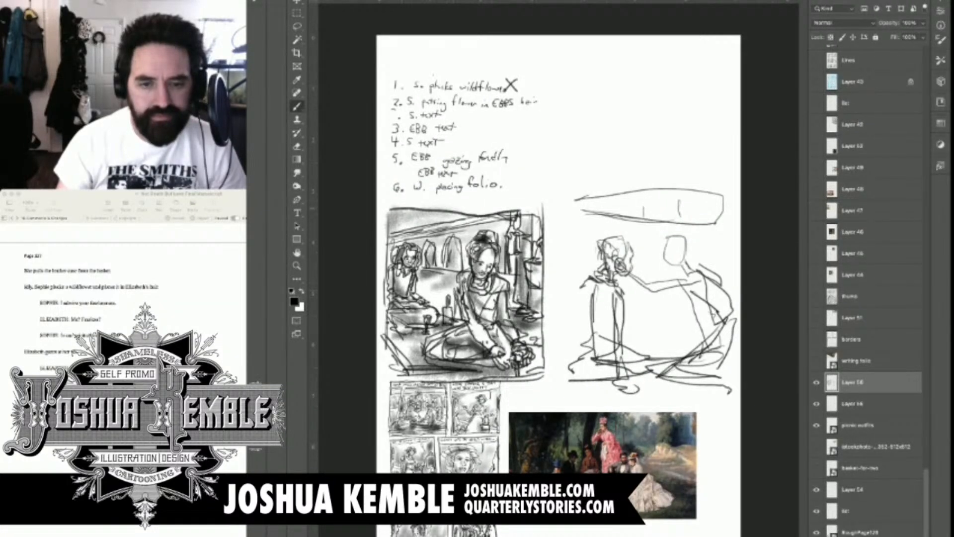
drag(661, 223, 663, 238)
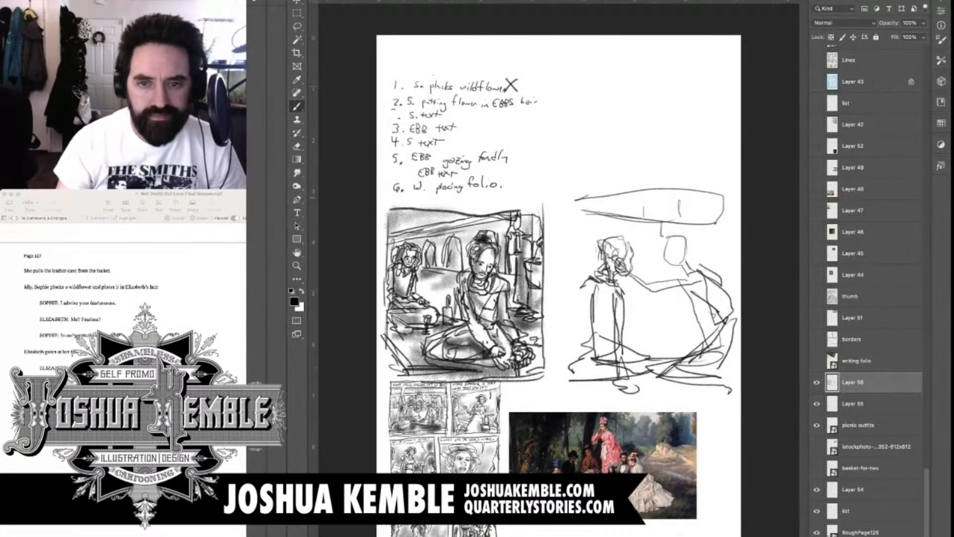
mouse_move(571, 189)
mouse_down()
mouse_move(557, 386)
mouse_move(739, 378)
mouse_up()
drag(740, 202, 597, 190)
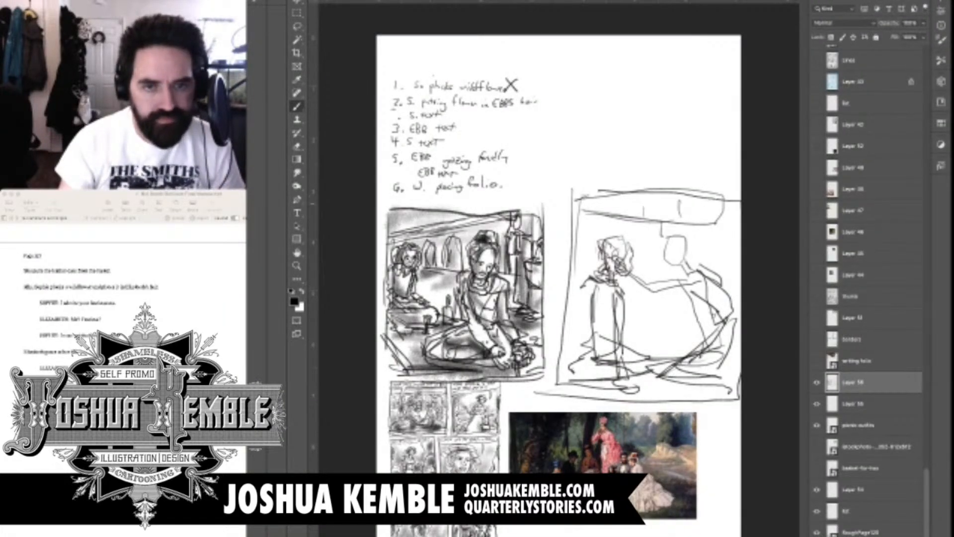
Scale down the new two-figure panel sketch and align it beside the shaded picnic panel
key(m)
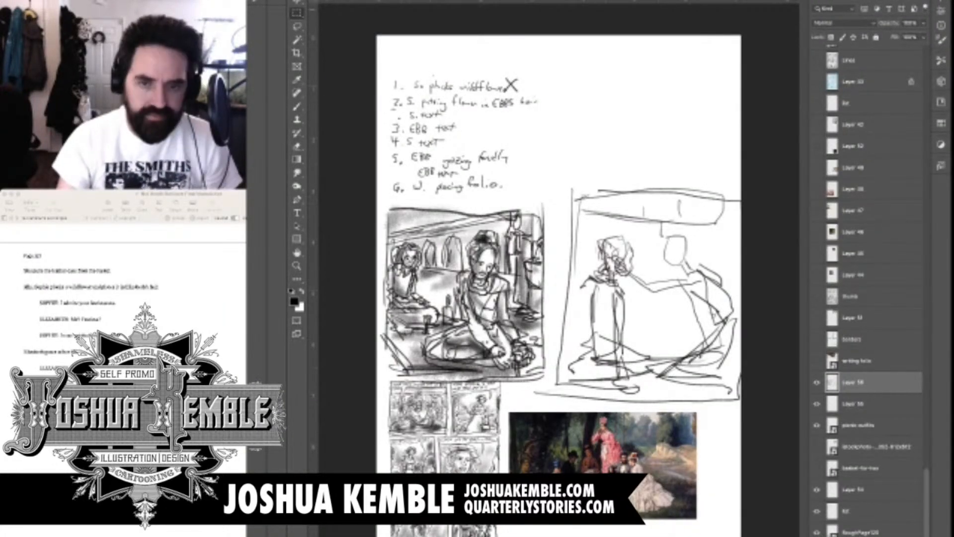
drag(556, 174, 740, 411)
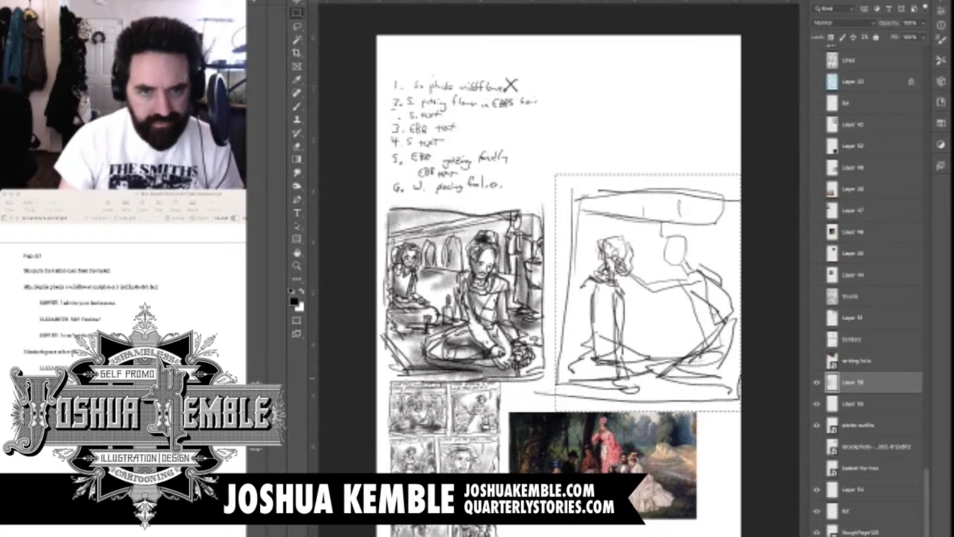
key(v)
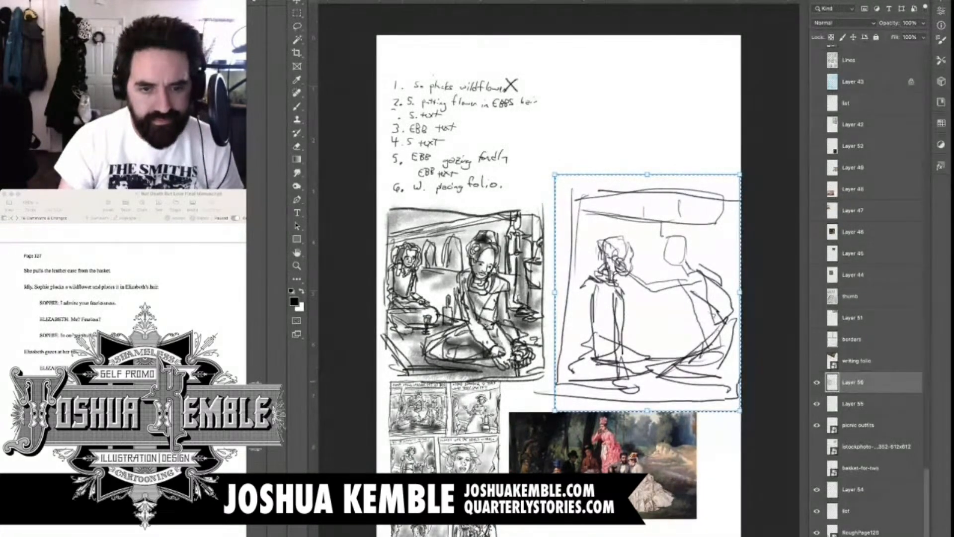
drag(740, 410, 696, 354)
key(Return)
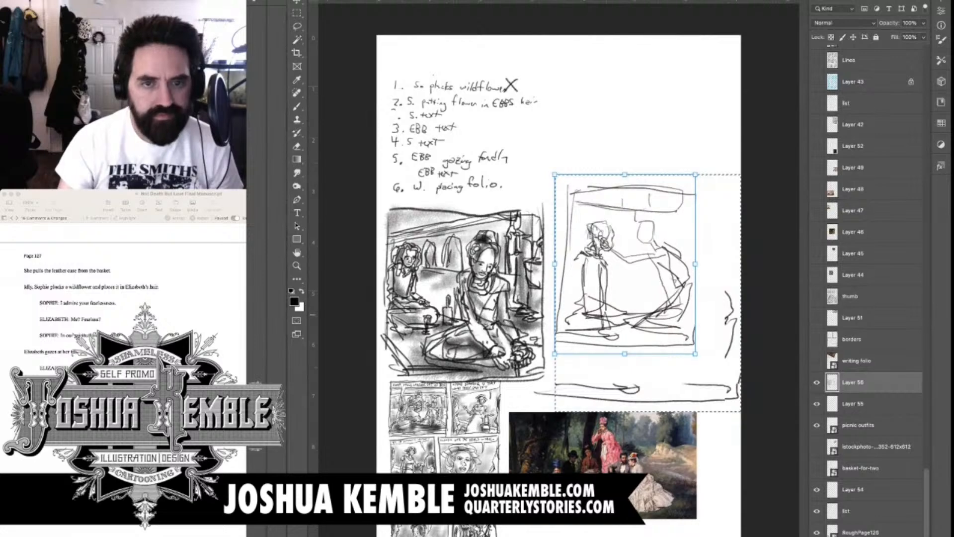
drag(625, 265, 619, 294)
drag(621, 253, 621, 256)
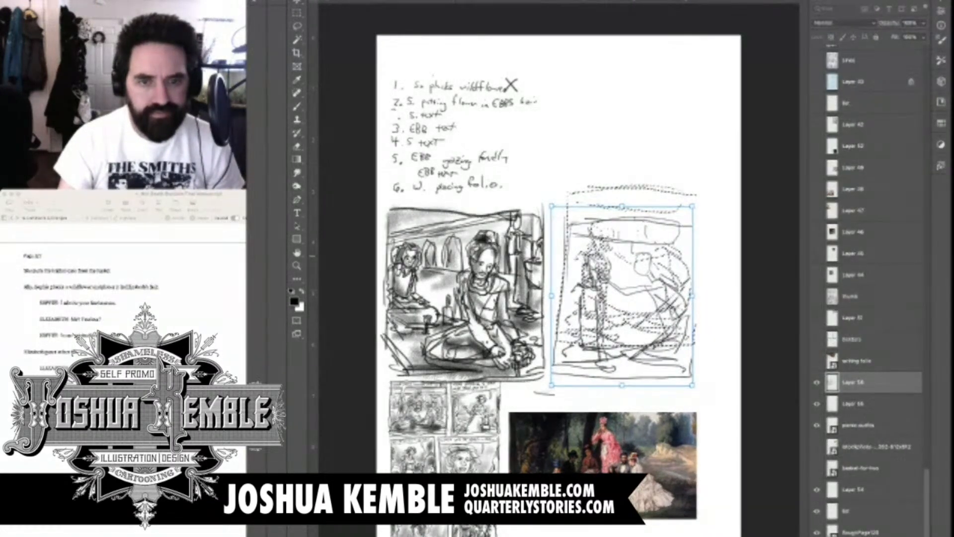
key(Return)
key(super+d)
Erase most of the speech balloon and the upper border line at the top of the second panel
scroll(688, 201, up, 3)
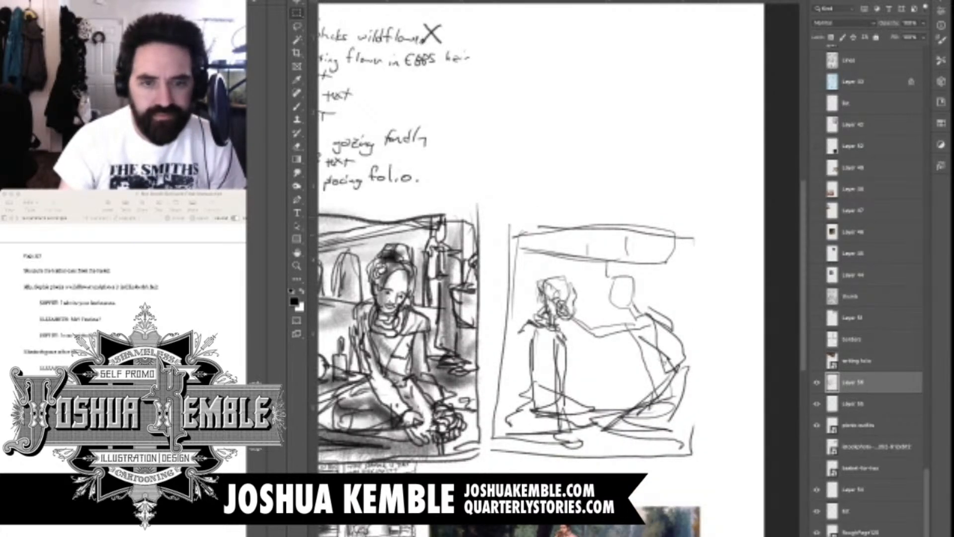
key(e)
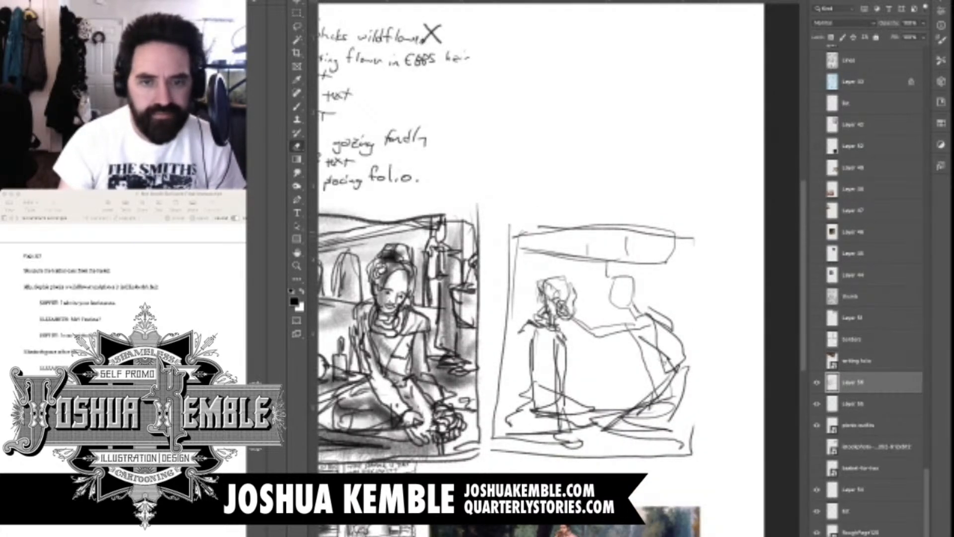
drag(568, 230, 542, 227)
mouse_move(625, 242)
mouse_down()
mouse_move(691, 240)
mouse_move(586, 227)
mouse_move(664, 229)
mouse_move(525, 231)
mouse_up()
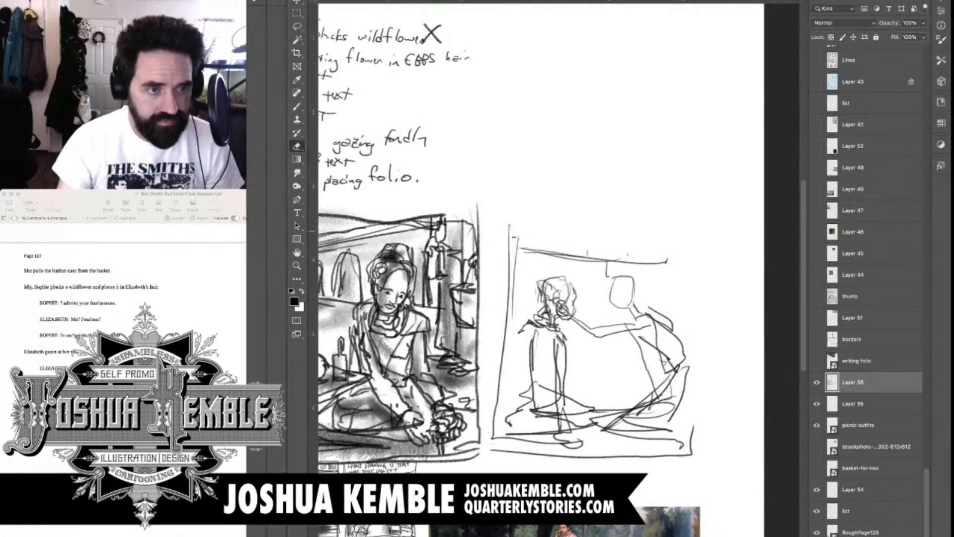
Hand-letter the dialogue "I ADMIRE YOUR FEARLESSNESS" across the top of the second panel
drag(536, 278, 612, 281)
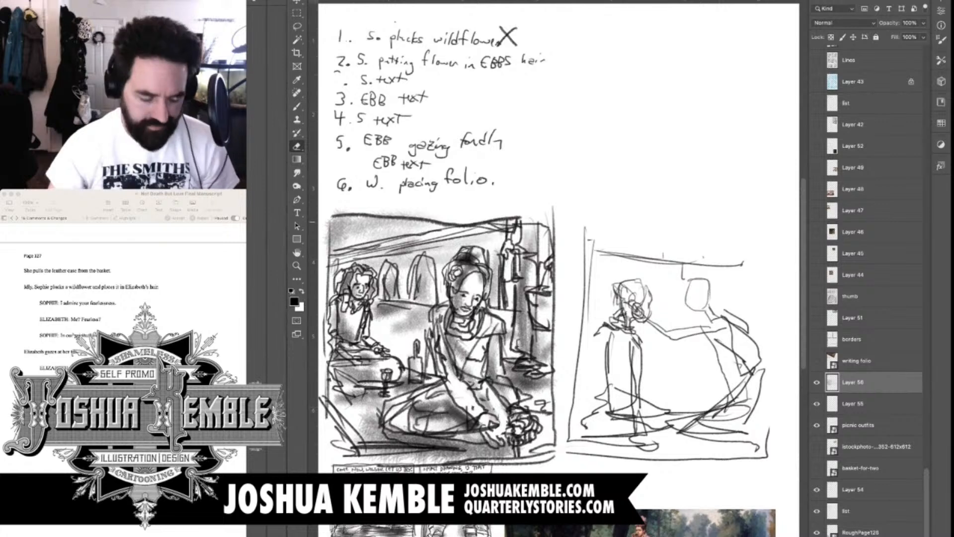
key(b)
key(e)
scroll(617, 222, up, 3)
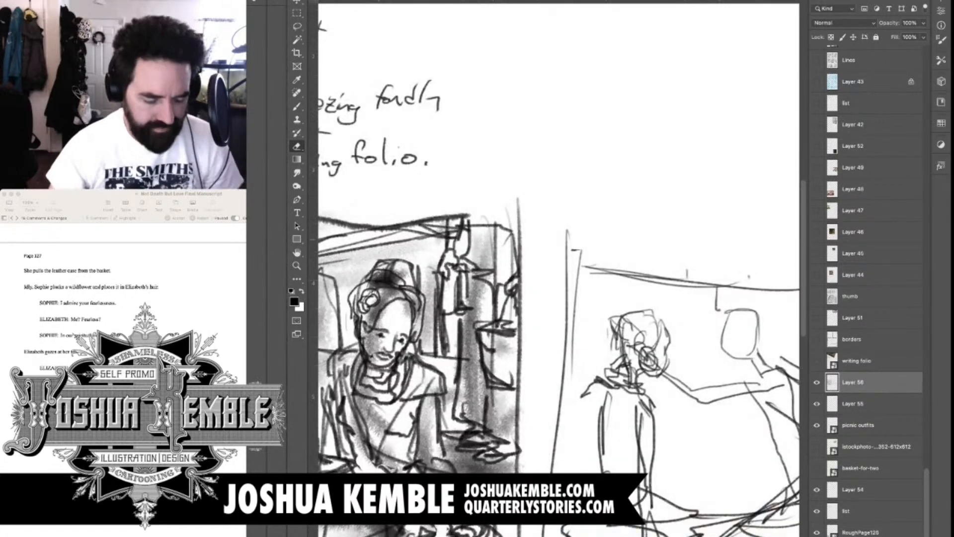
drag(671, 246, 611, 238)
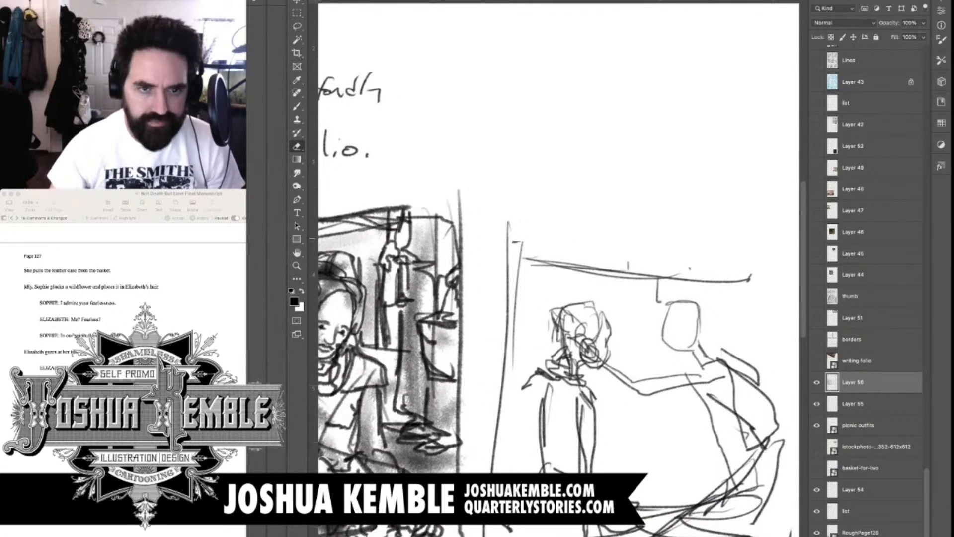
key(b)
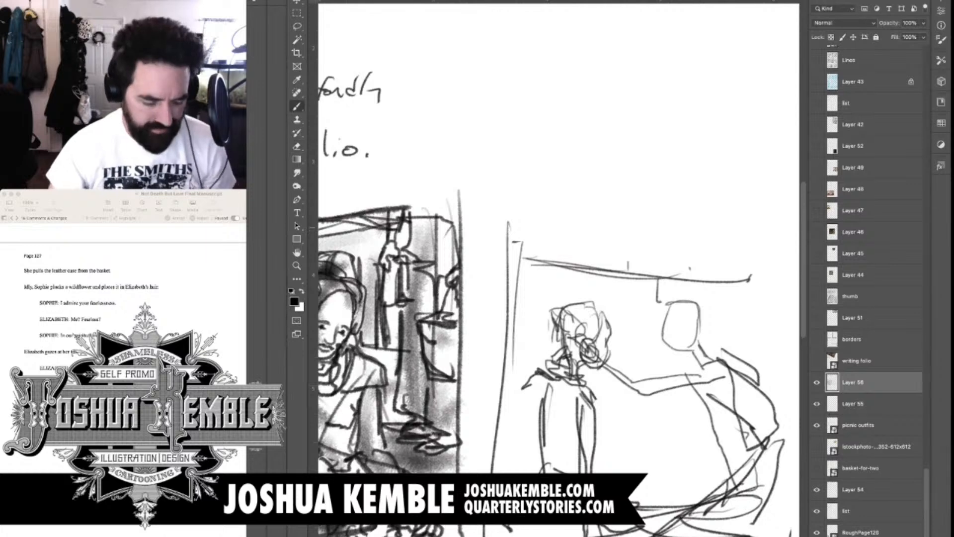
mouse_move(517, 214)
mouse_down()
mouse_move(529, 213)
mouse_move(521, 226)
mouse_move(528, 214)
mouse_up()
mouse_move(545, 212)
mouse_down()
mouse_move(540, 224)
mouse_move(554, 226)
mouse_up()
mouse_move(554, 214)
mouse_down()
mouse_move(554, 227)
mouse_move(597, 227)
mouse_up()
drag(599, 214, 594, 227)
drag(594, 221, 601, 221)
mouse_move(594, 226)
mouse_down()
mouse_move(627, 217)
mouse_move(625, 227)
mouse_move(637, 216)
mouse_move(647, 226)
mouse_up()
drag(652, 217, 652, 228)
drag(652, 218, 666, 228)
drag(667, 219, 674, 223)
drag(685, 218, 683, 223)
drag(687, 219, 684, 230)
drag(688, 219, 692, 230)
drag(686, 226, 691, 226)
drag(695, 221, 701, 230)
drag(705, 220, 711, 231)
drag(719, 218, 721, 230)
drag(715, 225, 731, 231)
mouse_move(741, 231)
mouse_down()
mouse_move(753, 222)
mouse_move(755, 232)
mouse_up()
drag(755, 223, 761, 222)
drag(755, 228, 760, 227)
drag(755, 232, 764, 232)
mouse_move(781, 224)
mouse_down()
mouse_move(775, 234)
mouse_move(786, 232)
mouse_up()
Box in the lettered dialogue with a tail pointing to the reaching figure and redraw the second panel's border
drag(775, 278, 703, 272)
mouse_move(436, 203)
mouse_down()
mouse_move(434, 225)
mouse_move(570, 237)
mouse_move(580, 278)
mouse_move(585, 240)
mouse_move(729, 232)
mouse_move(476, 198)
mouse_move(726, 205)
mouse_move(717, 535)
mouse_up()
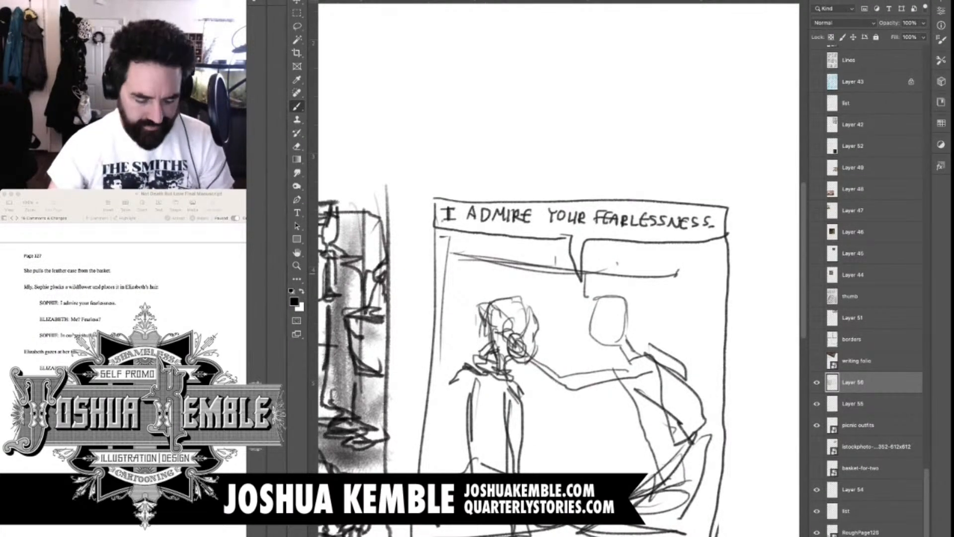
Sketch the reaching figure's face in profile within the blank head shape, adding nose, eye, mouth, jaw, ear and forehead
scroll(622, 308, up, 5)
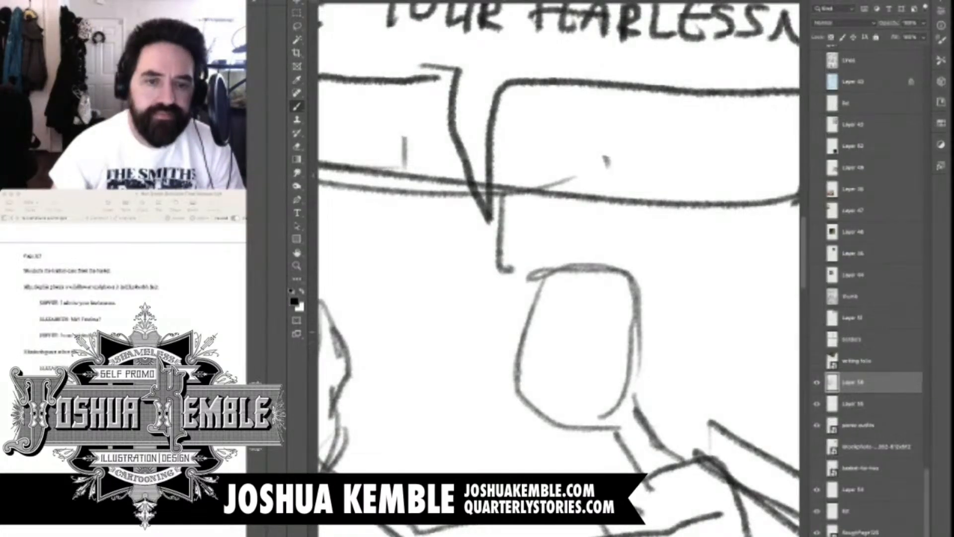
drag(527, 327, 530, 359)
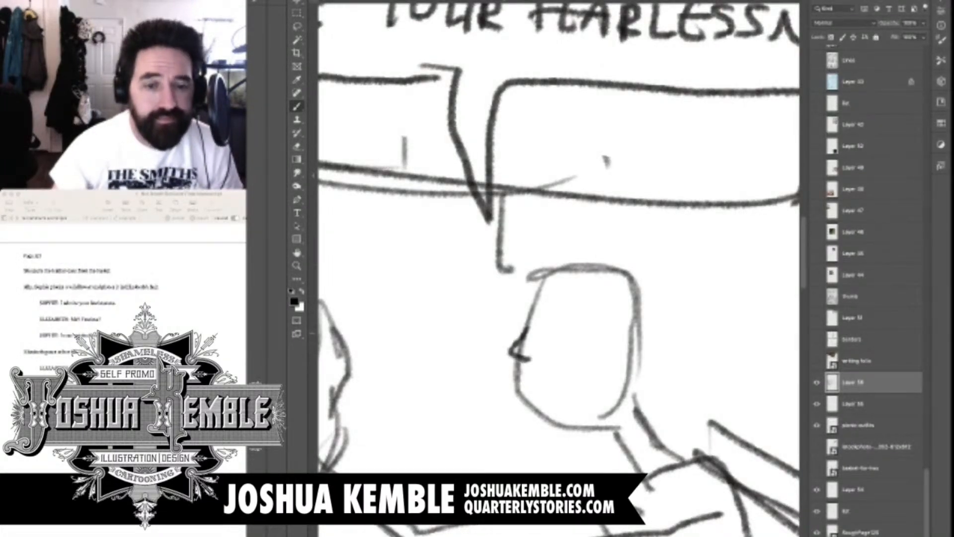
click(541, 329)
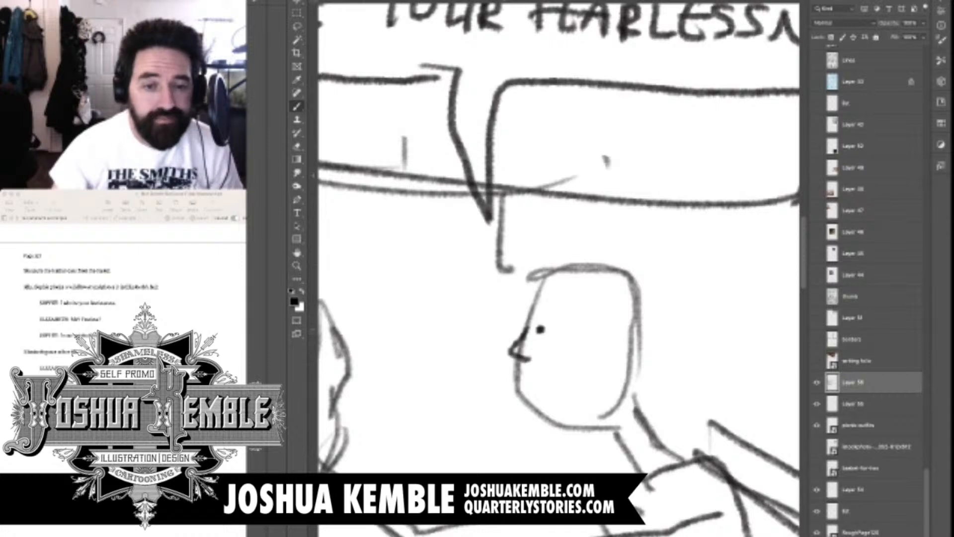
key(ctrl+z)
drag(538, 337, 552, 335)
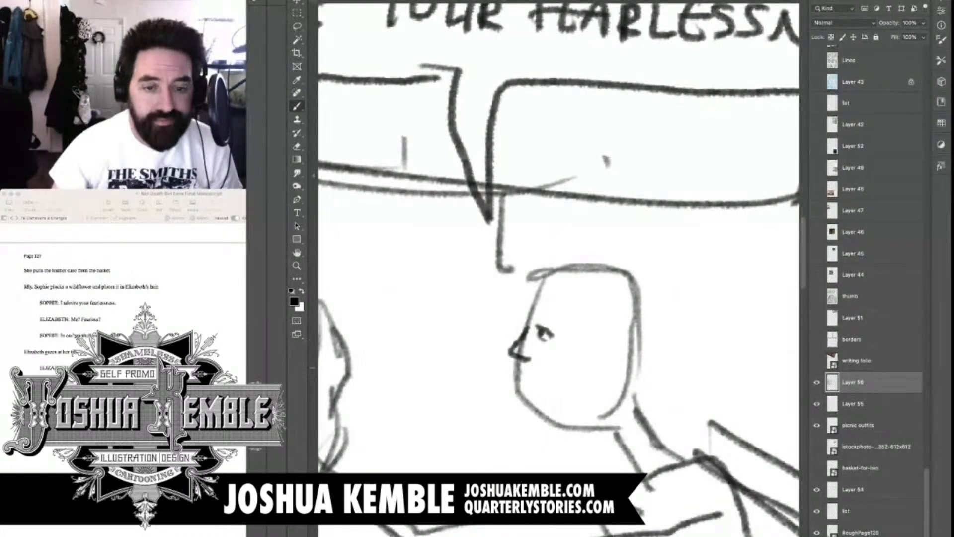
mouse_move(533, 351)
mouse_down()
mouse_move(528, 363)
mouse_move(543, 371)
mouse_move(526, 396)
mouse_move(538, 419)
mouse_move(590, 391)
mouse_up()
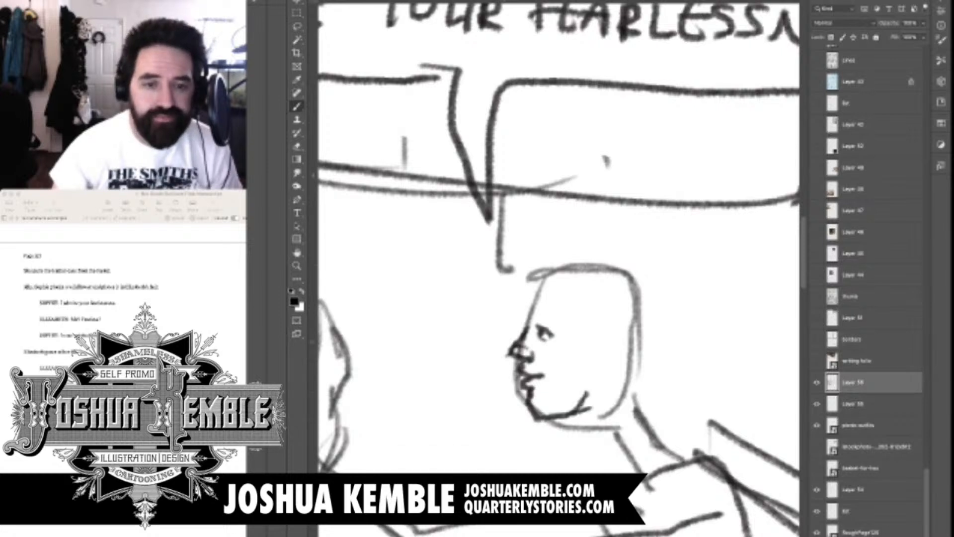
mouse_move(567, 340)
mouse_down()
mouse_move(603, 332)
mouse_move(587, 370)
mouse_move(592, 358)
mouse_up()
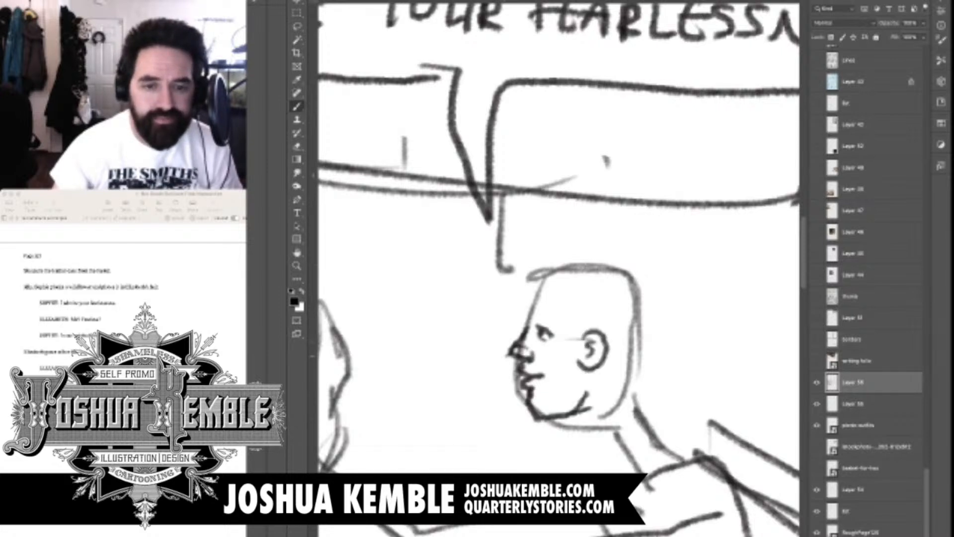
drag(546, 281, 526, 322)
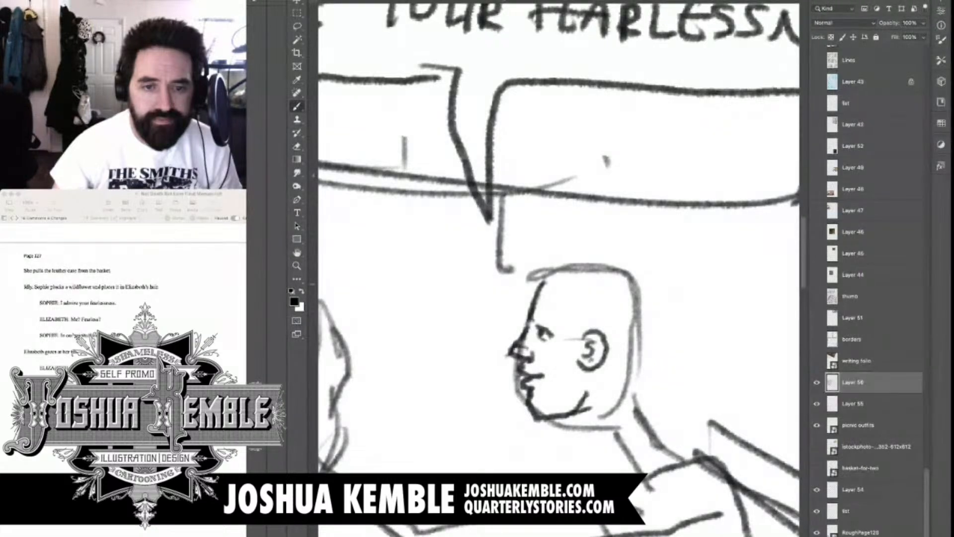
Draw the reaching figure's swept-back hair, with a bun behind the head and a small ornament on top
drag(529, 278, 569, 341)
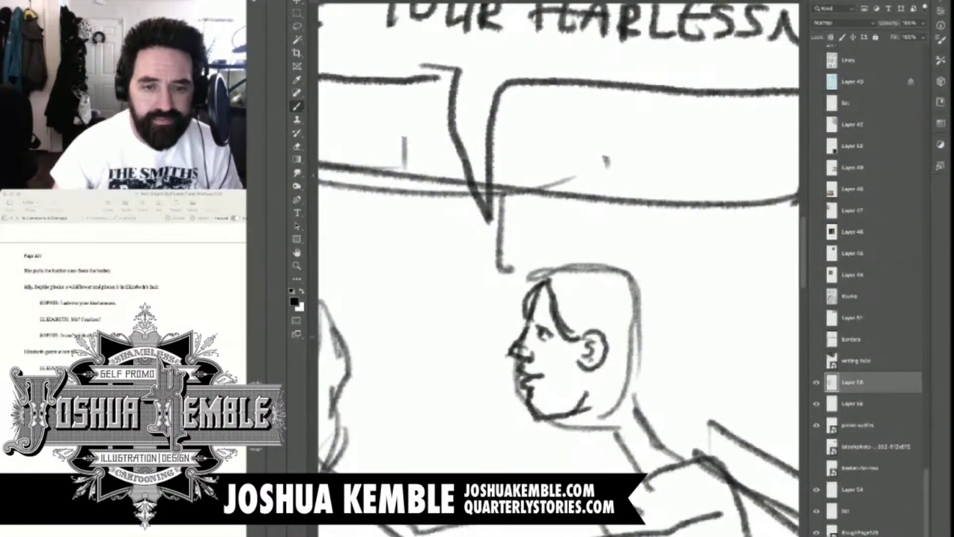
mouse_move(533, 279)
mouse_down()
mouse_move(631, 260)
mouse_move(662, 367)
mouse_up()
mouse_move(605, 355)
mouse_down()
mouse_move(663, 359)
mouse_move(691, 294)
mouse_move(663, 342)
mouse_up()
drag(536, 308, 554, 321)
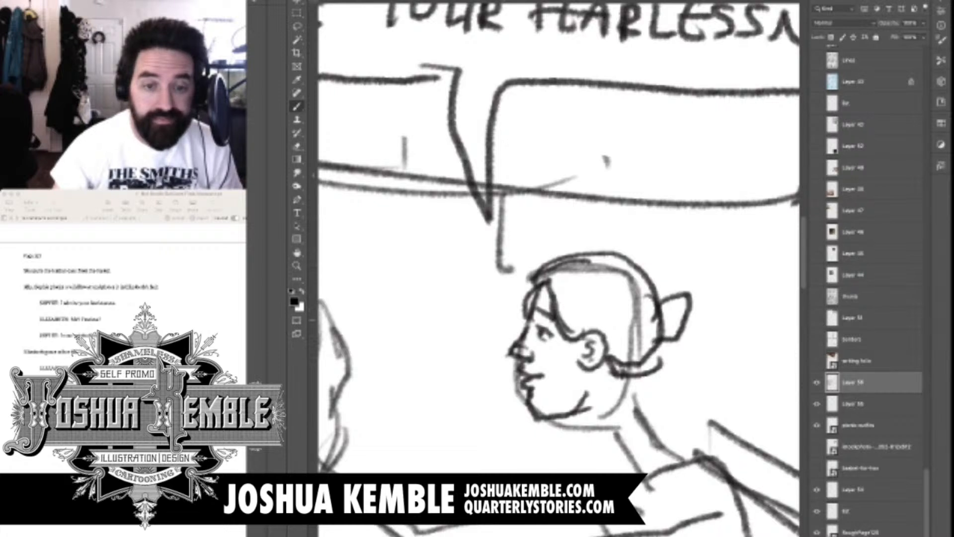
mouse_move(534, 272)
mouse_down()
mouse_move(601, 255)
mouse_move(623, 271)
mouse_up()
drag(543, 258, 588, 248)
mouse_move(652, 286)
mouse_down()
mouse_move(684, 280)
mouse_move(676, 326)
mouse_up()
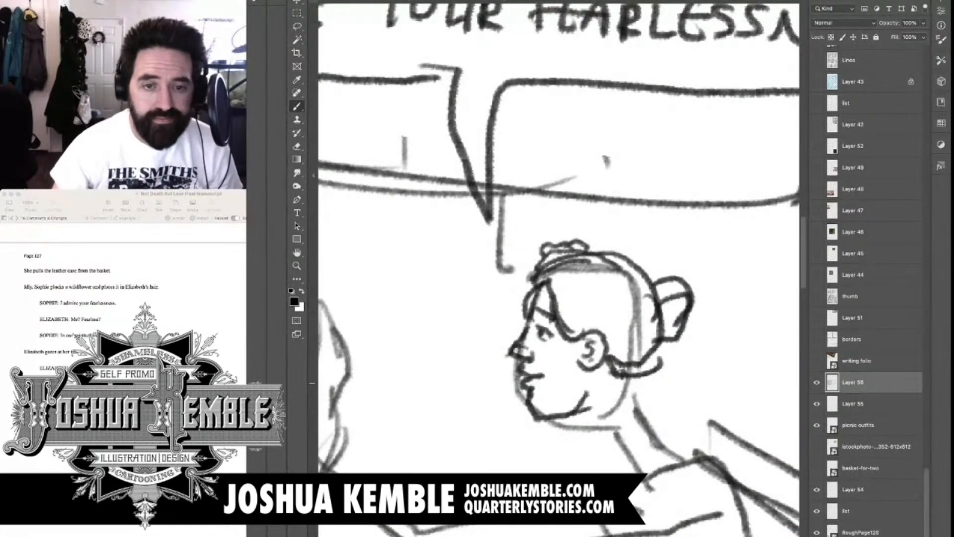
Define the reaching figure's neck below the jaw and add a collar at the base of the neck
mouse_move(631, 378)
mouse_down()
mouse_move(596, 271)
mouse_move(629, 325)
mouse_move(647, 257)
mouse_up()
drag(610, 239, 640, 275)
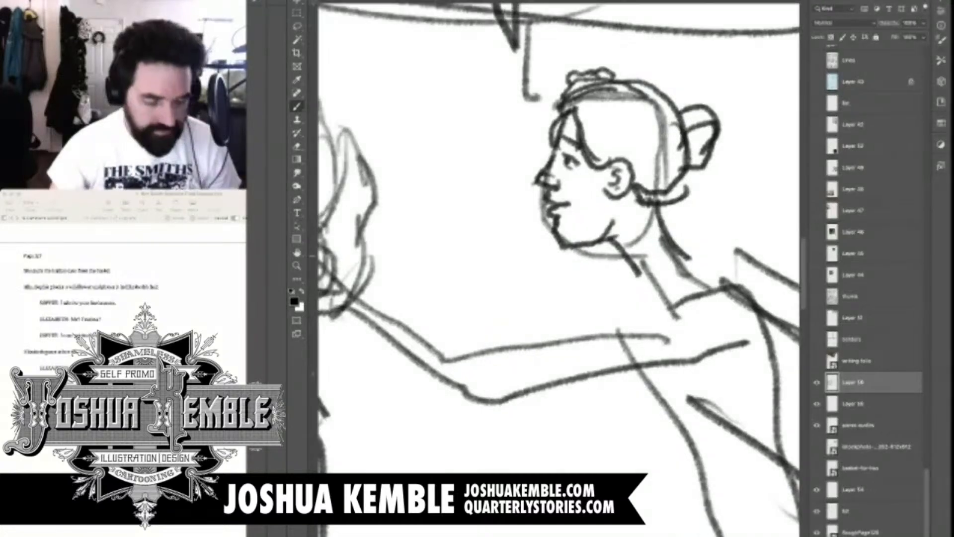
scroll(674, 252, down, 7)
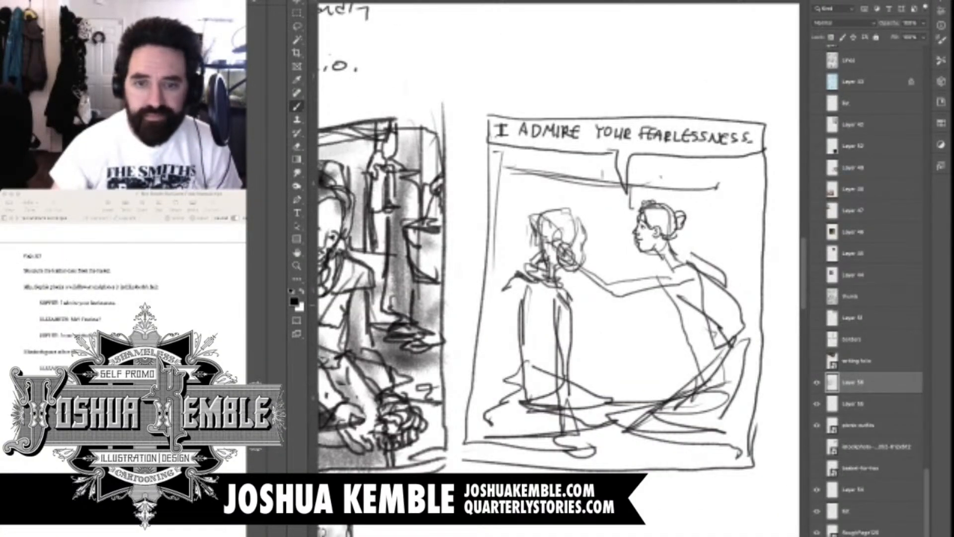
scroll(680, 255, up, 3)
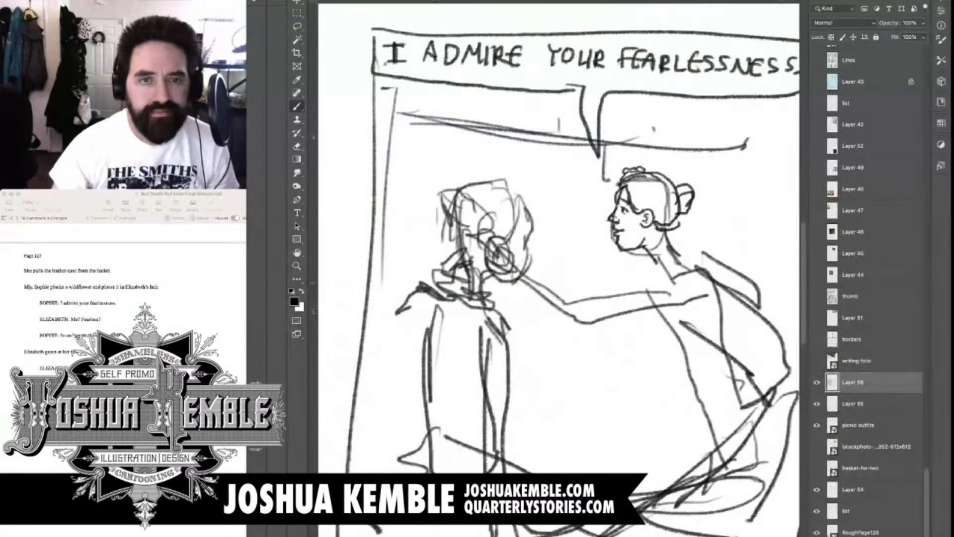
mouse_move(646, 348)
mouse_down()
mouse_move(558, 209)
mouse_move(536, 209)
mouse_move(575, 158)
mouse_up()
scroll(568, 205, down, 3)
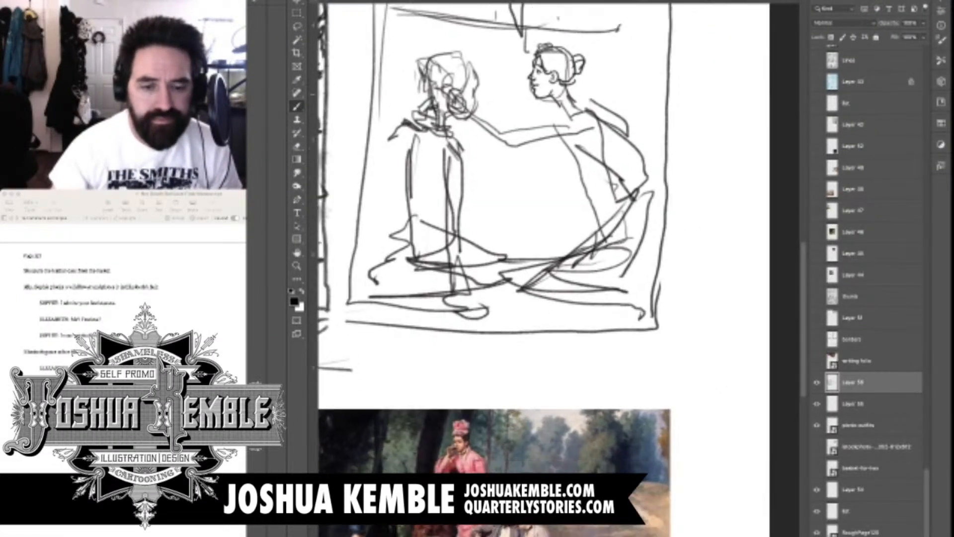
mouse_move(562, 102)
mouse_down()
mouse_move(570, 118)
mouse_move(552, 122)
mouse_move(561, 126)
mouse_up()
mouse_move(586, 117)
mouse_down()
mouse_move(568, 126)
mouse_move(580, 118)
mouse_up()
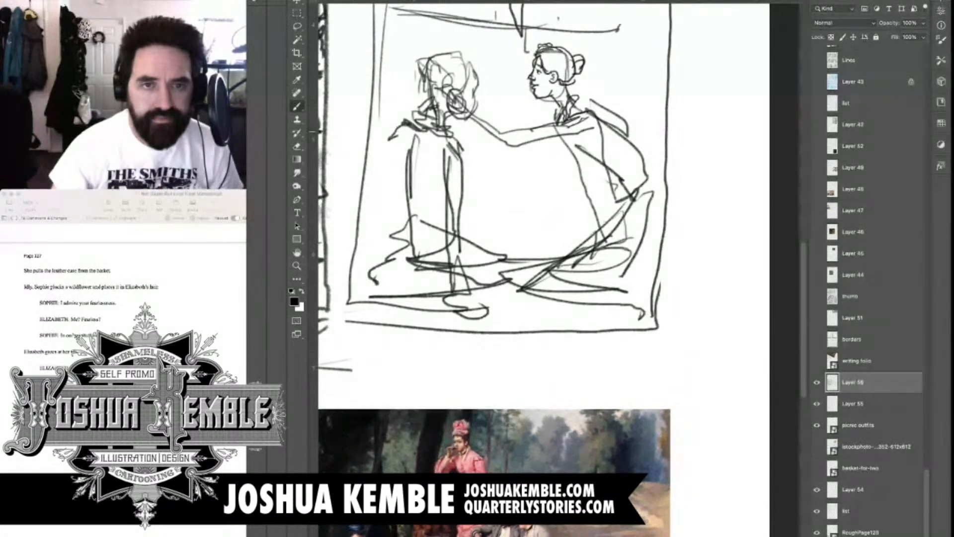
Detail the reaching figure's clothing with sleeve folds, a fitted bodice and waistband, and a cuff at the wrist
mouse_move(521, 143)
mouse_down()
mouse_move(532, 128)
mouse_move(510, 160)
mouse_move(569, 144)
mouse_up()
drag(512, 156, 551, 151)
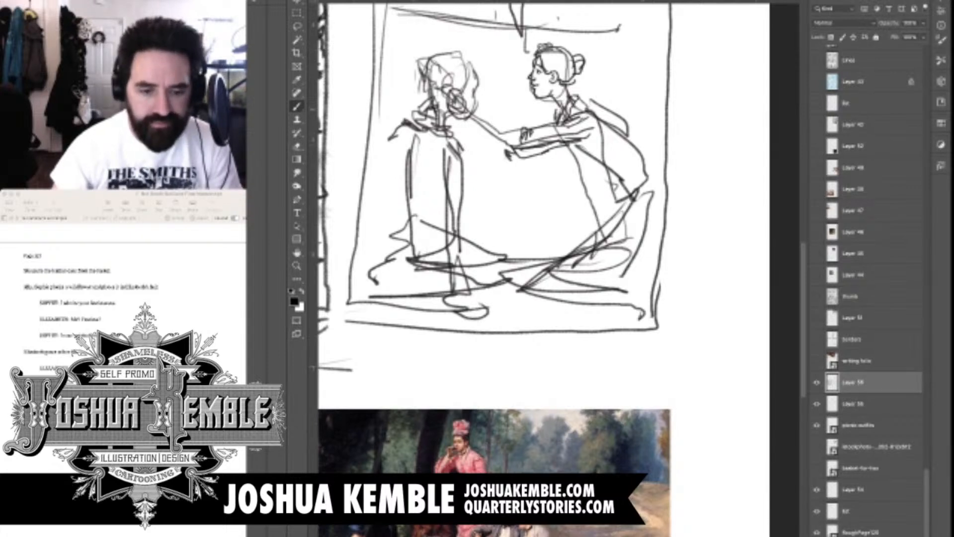
drag(603, 141, 617, 186)
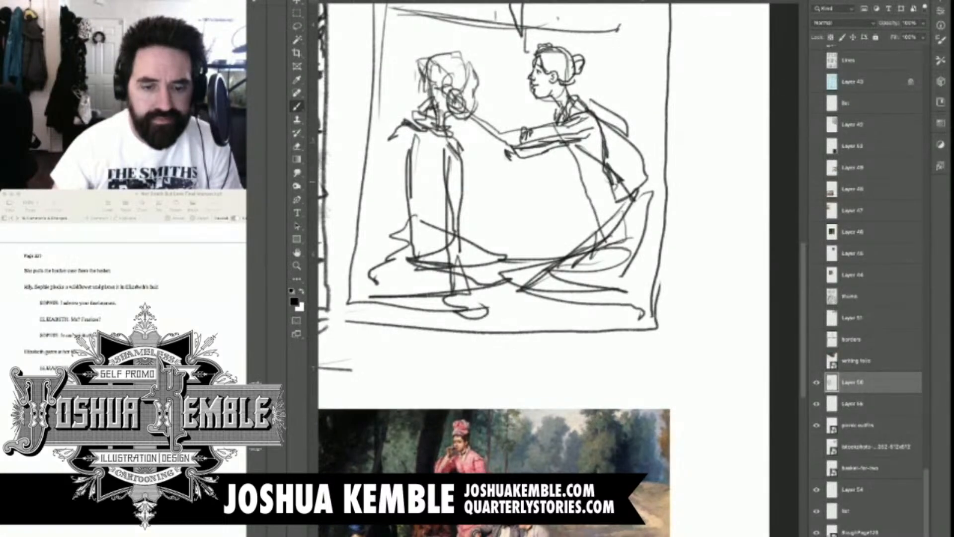
mouse_move(562, 148)
mouse_down()
mouse_move(579, 165)
mouse_move(580, 187)
mouse_move(625, 188)
mouse_up()
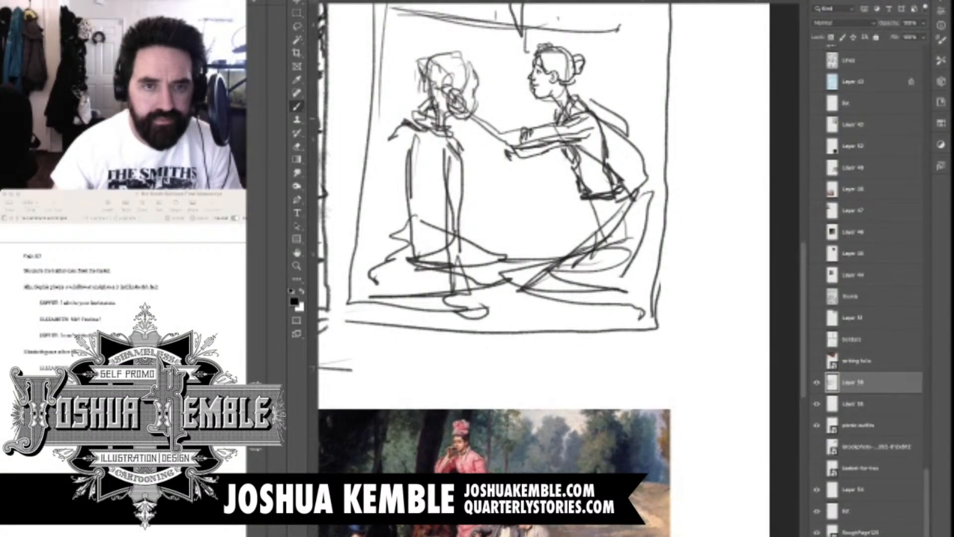
mouse_move(501, 125)
mouse_down()
mouse_move(520, 135)
mouse_move(512, 131)
mouse_move(490, 148)
mouse_move(517, 155)
mouse_up()
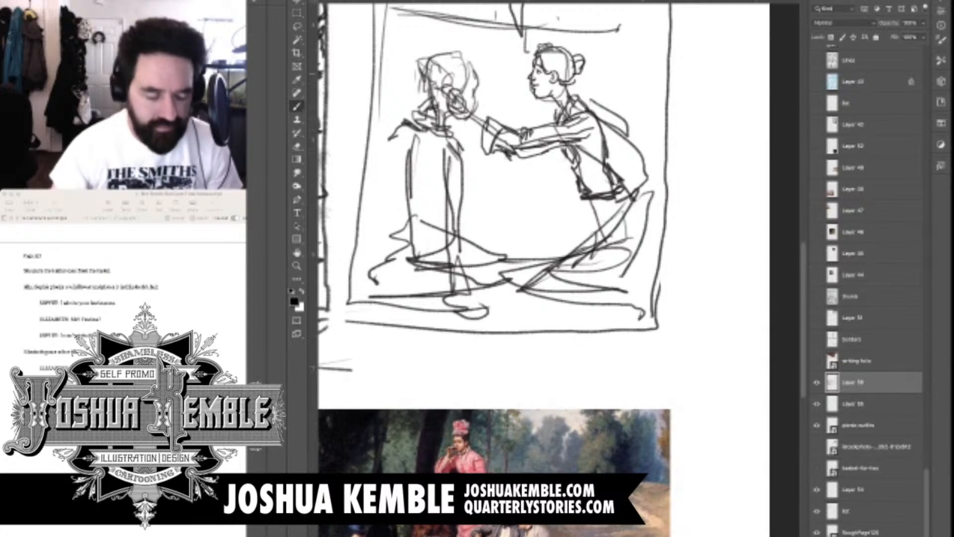
Erase the scribbled circular hand beside the seated figure's head and redraw it with extended fingers joined to the cuff
scroll(329, 98, up, 3)
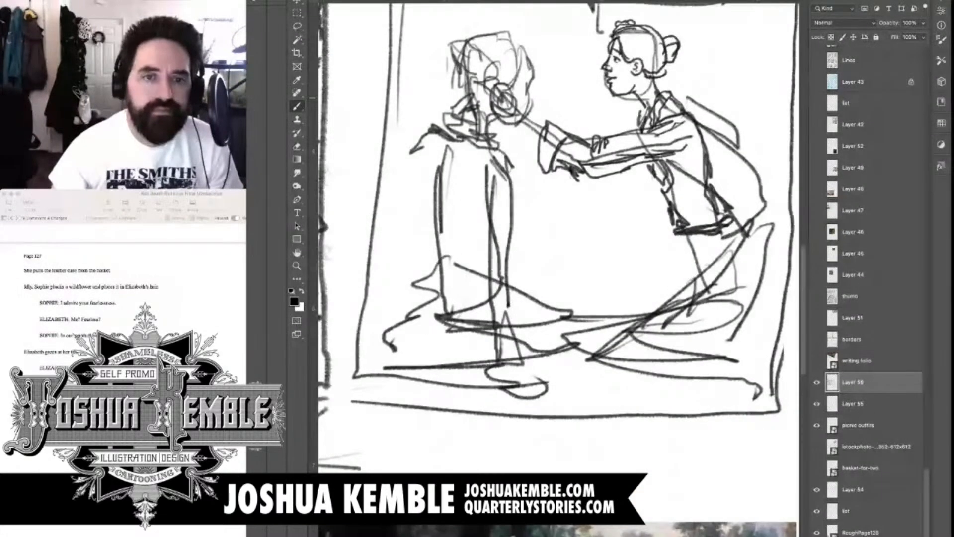
scroll(559, 104, up, 1)
key(e)
mouse_move(530, 126)
mouse_down()
mouse_move(504, 99)
mouse_move(500, 112)
mouse_up()
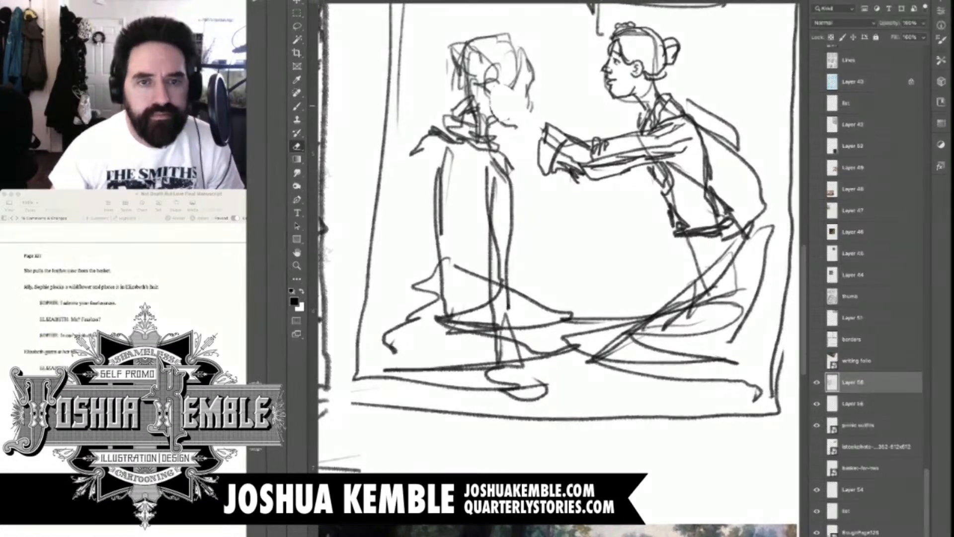
key(b)
key(e)
key(b)
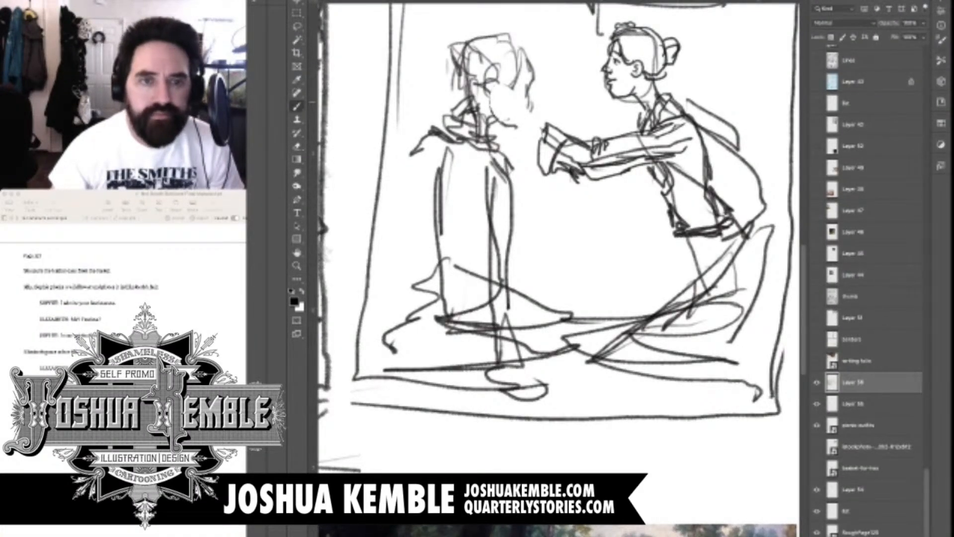
mouse_move(500, 88)
mouse_down()
mouse_move(520, 101)
mouse_move(495, 98)
mouse_move(512, 100)
mouse_move(513, 120)
mouse_move(529, 132)
mouse_move(531, 122)
mouse_move(548, 130)
mouse_move(543, 140)
mouse_up()
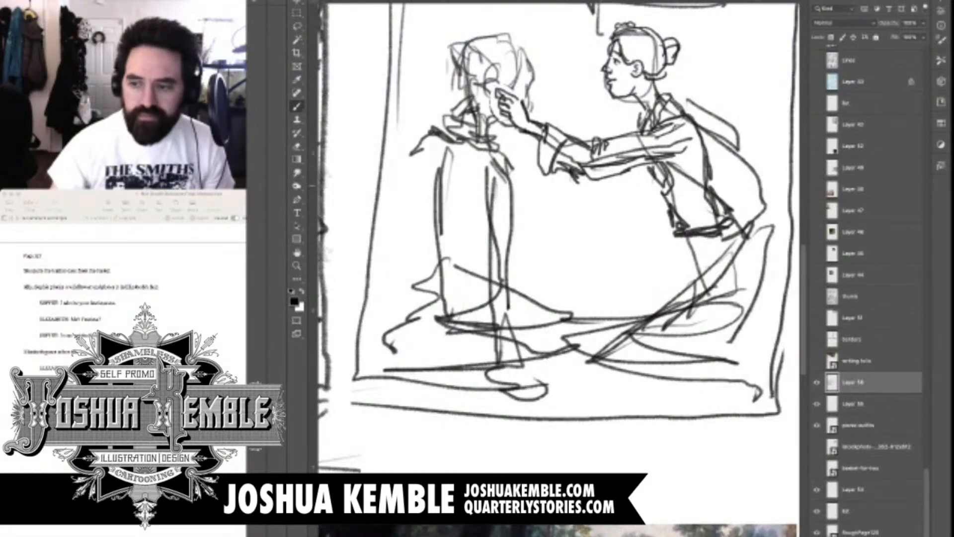
Sketch the reaching figure's second arm as a short line above the extended sleeve
key(super+minus)
key(super+minus)
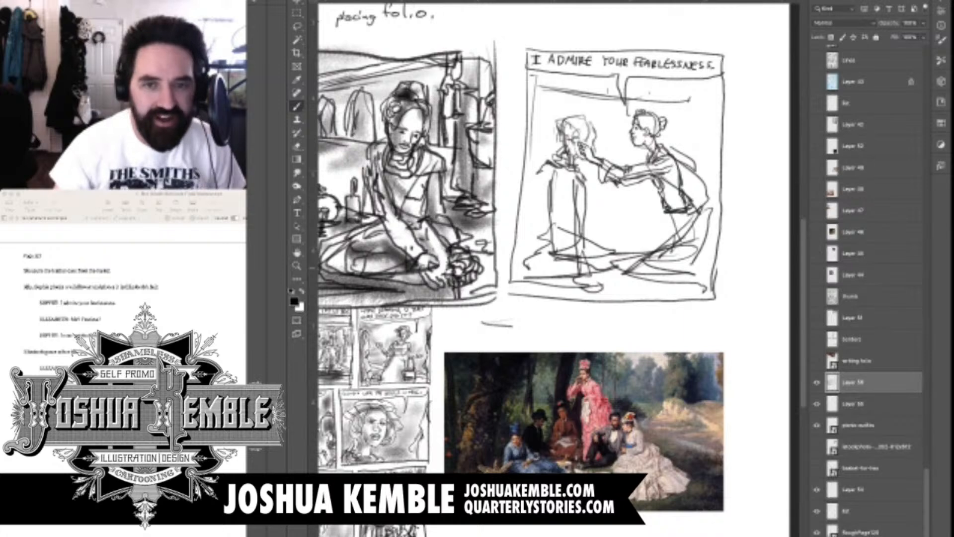
scroll(700, 156, up, 5)
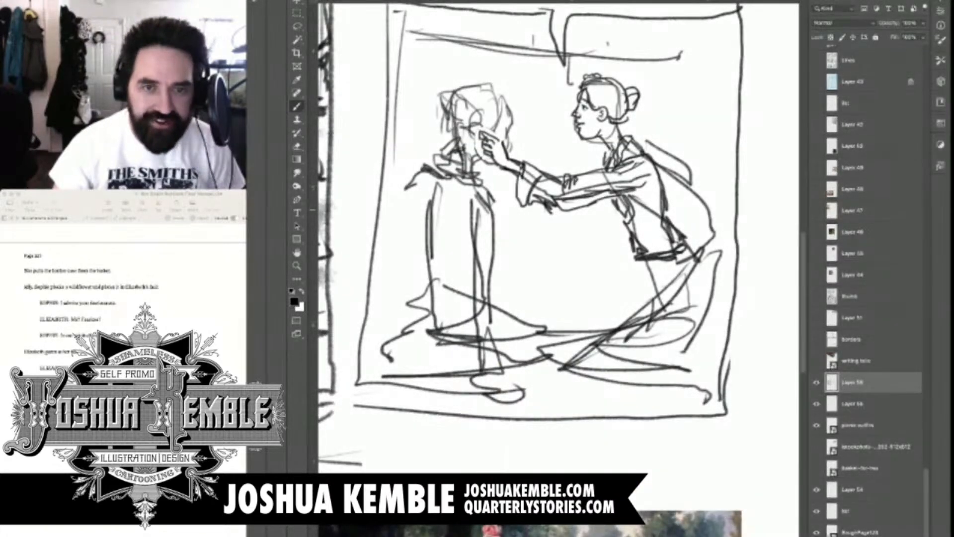
drag(547, 298, 579, 228)
mouse_move(615, 94)
mouse_down()
mouse_move(632, 85)
mouse_move(583, 98)
mouse_up()
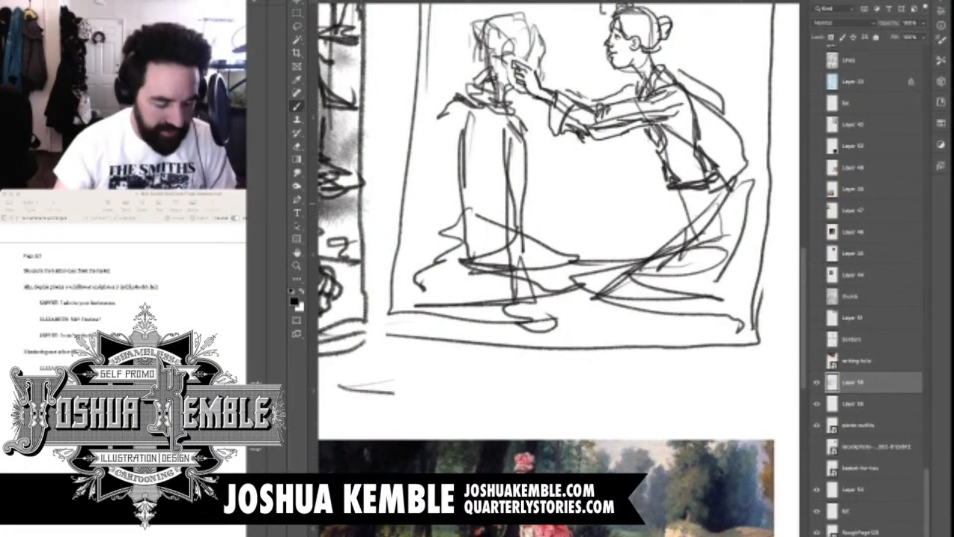
Erase the loose construction lines behind the reaching figure's shoulder, back and hips
scroll(726, 206, down, 4)
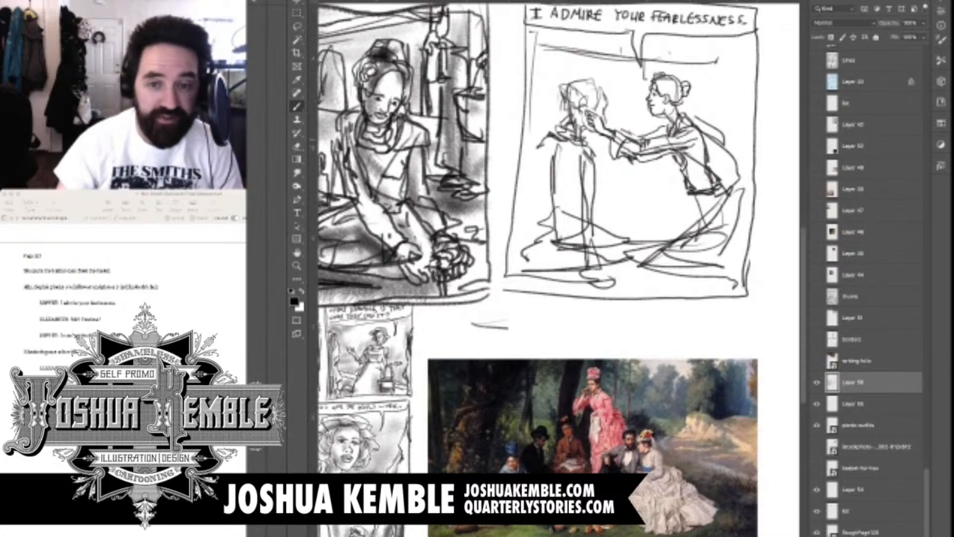
key(e)
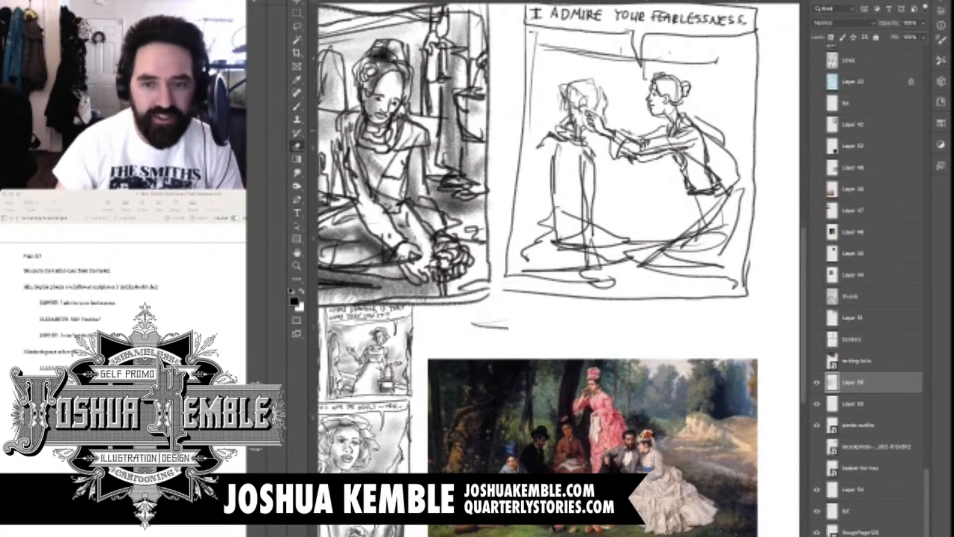
mouse_move(716, 127)
mouse_down()
mouse_move(742, 201)
mouse_move(711, 243)
mouse_move(724, 250)
mouse_up()
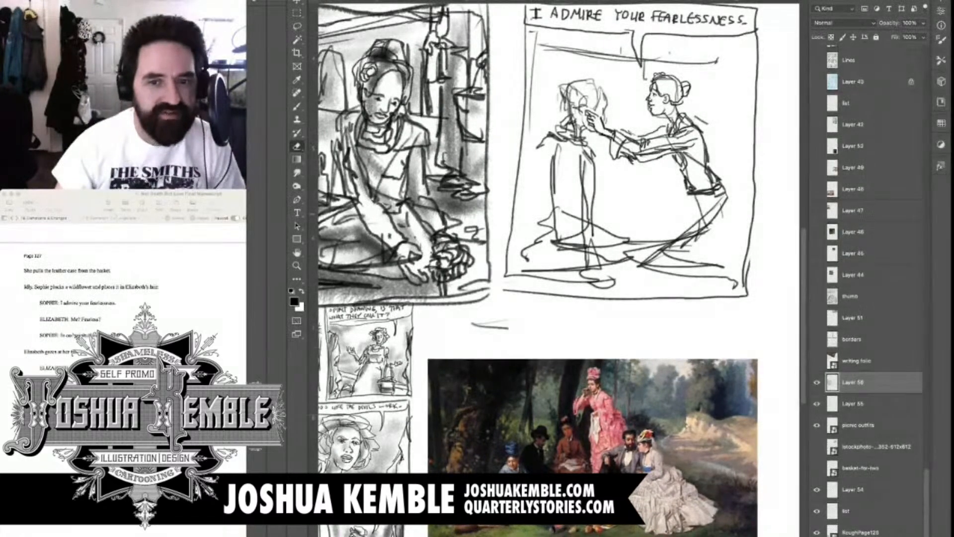
Redraw the reaching figure's lower body in a kneeling pose with skirt folds, tucked feet and a dark ground shadow
key(b)
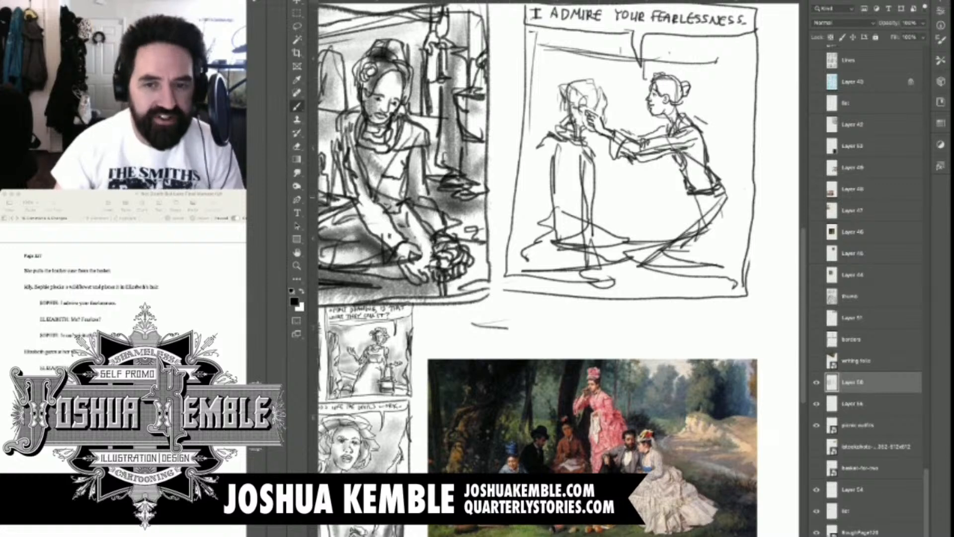
drag(727, 198, 713, 234)
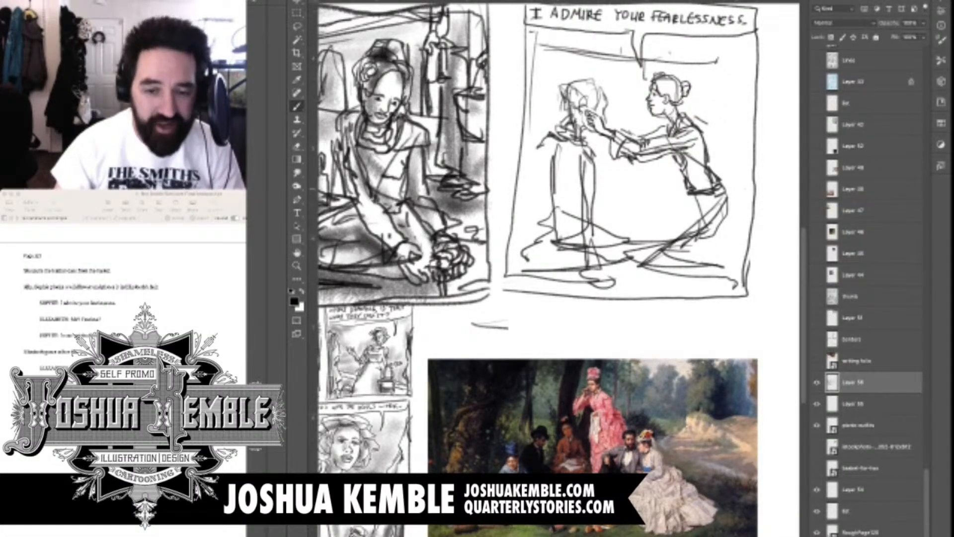
mouse_move(725, 193)
mouse_down()
mouse_move(671, 226)
mouse_move(664, 221)
mouse_move(653, 249)
mouse_move(714, 241)
mouse_up()
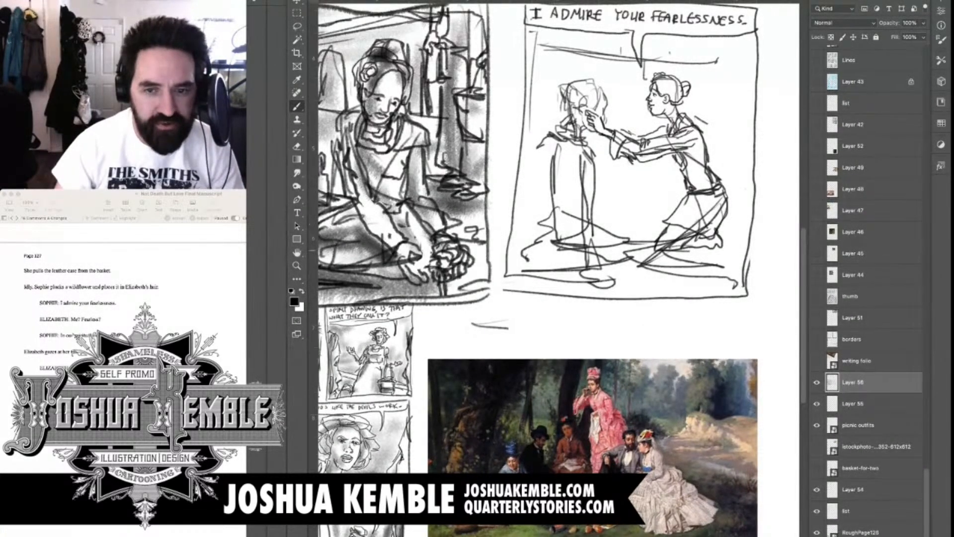
drag(646, 264, 733, 258)
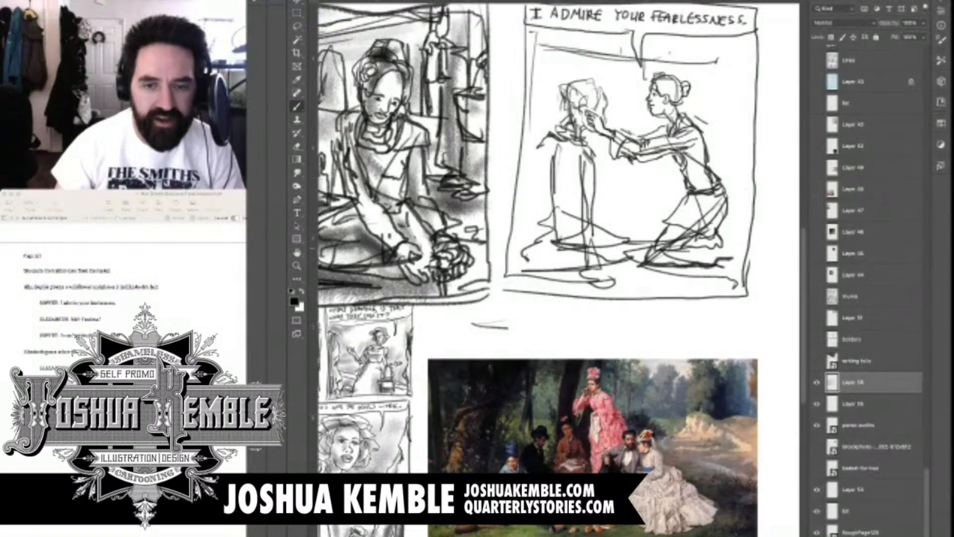
drag(729, 200, 716, 259)
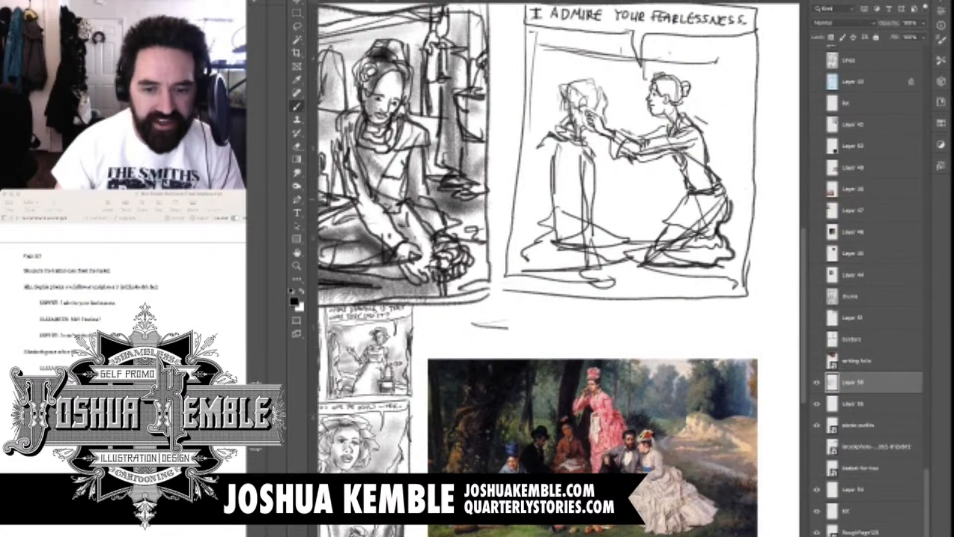
drag(681, 201, 668, 220)
drag(645, 270, 720, 280)
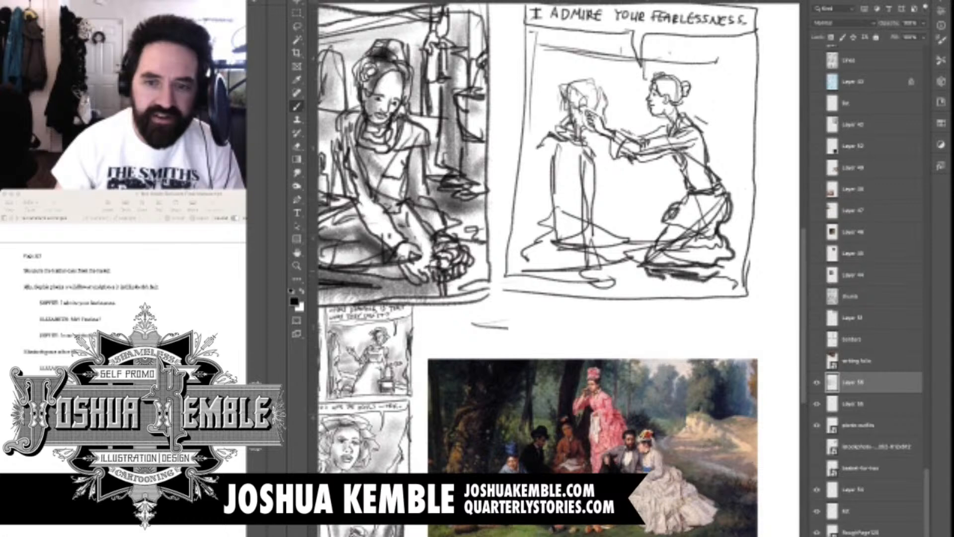
Extend the reaching figure's kneeling lower body with heavy outlines around the back of the skirt and tucked feet
drag(723, 224, 734, 273)
mouse_move(745, 240)
mouse_down()
mouse_move(706, 284)
mouse_move(733, 276)
mouse_up()
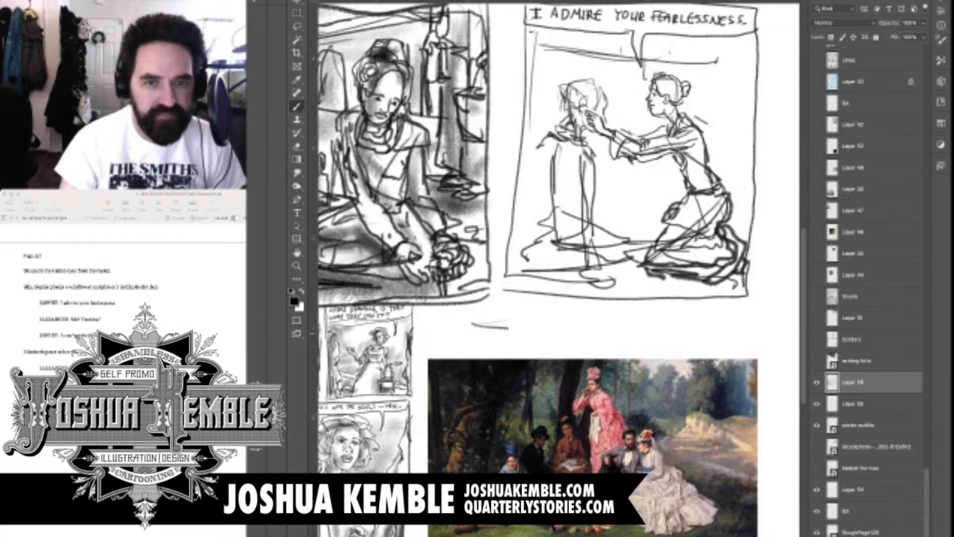
Draw the seated figure's face in profile with nose and lips, plus looping shapes around the reaching fingertips
scroll(606, 94, up, 5)
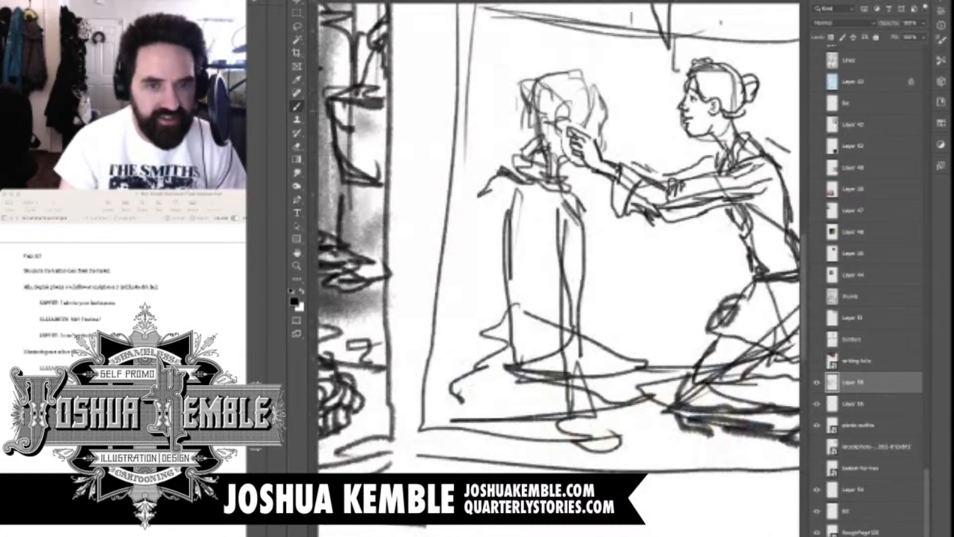
scroll(562, 114, up, 1)
scroll(585, 104, up, 6)
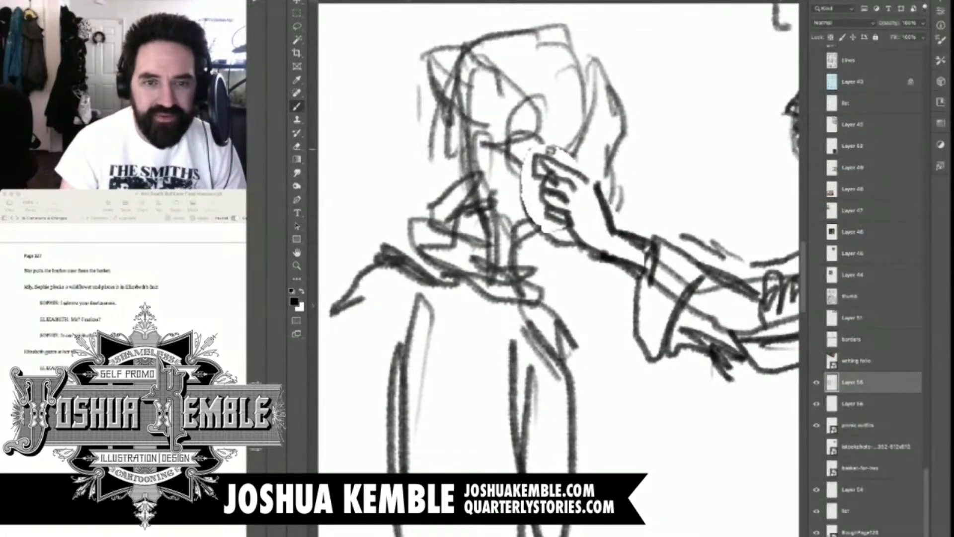
mouse_move(527, 154)
mouse_down()
mouse_move(553, 147)
mouse_move(571, 158)
mouse_move(589, 140)
mouse_move(582, 125)
mouse_move(596, 119)
mouse_move(527, 155)
mouse_move(497, 155)
mouse_up()
mouse_move(534, 119)
mouse_down()
mouse_move(484, 144)
mouse_move(519, 165)
mouse_move(504, 190)
mouse_move(535, 191)
mouse_up()
mouse_move(604, 104)
mouse_down()
mouse_move(620, 158)
mouse_move(604, 199)
mouse_up()
mouse_move(607, 157)
mouse_down()
mouse_move(593, 162)
mouse_move(621, 168)
mouse_move(633, 197)
mouse_move(606, 205)
mouse_move(613, 218)
mouse_up()
drag(594, 250, 563, 258)
drag(544, 222, 569, 253)
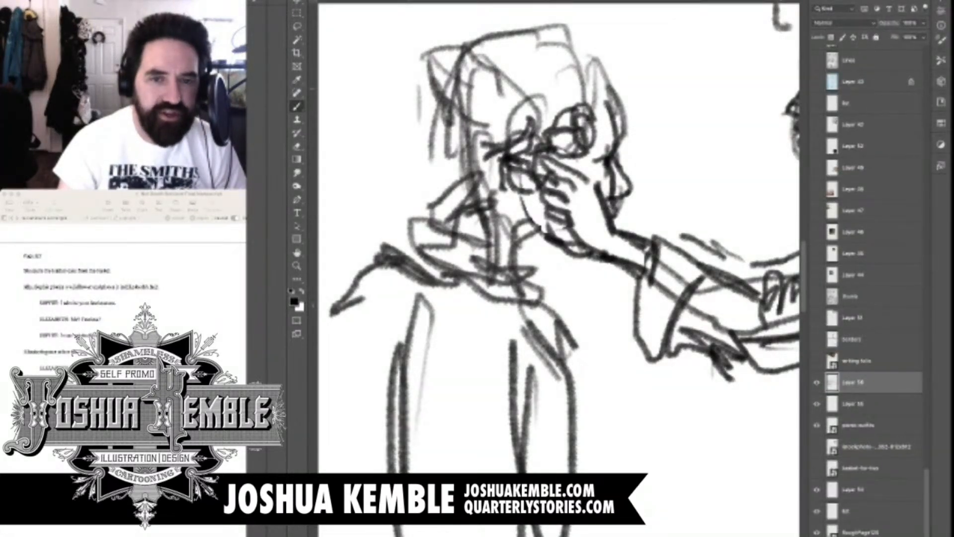
Outline the seated figure's brow and rounded crown, with a hairline sloping back from the forehead
mouse_move(579, 111)
mouse_down()
mouse_move(598, 70)
mouse_move(614, 101)
mouse_up()
drag(553, 49, 600, 78)
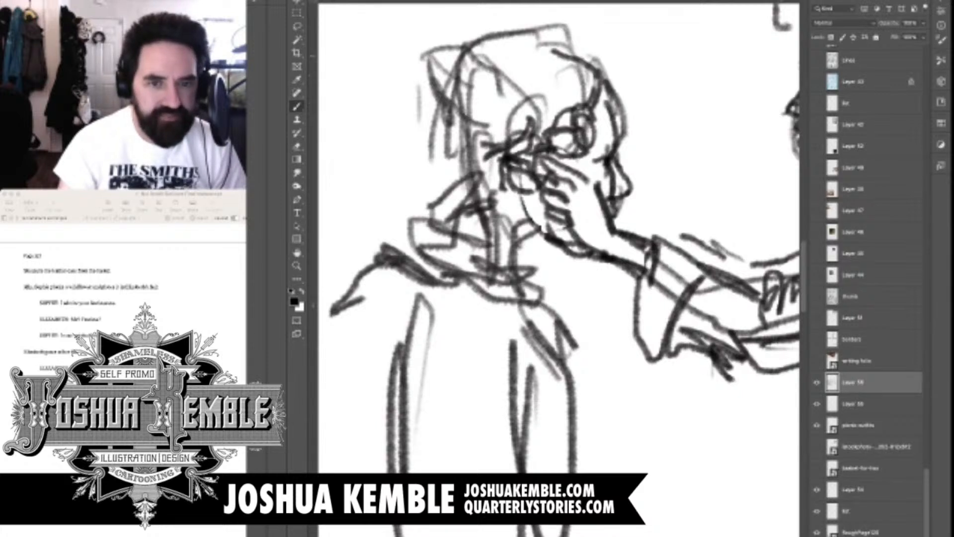
drag(477, 83, 547, 48)
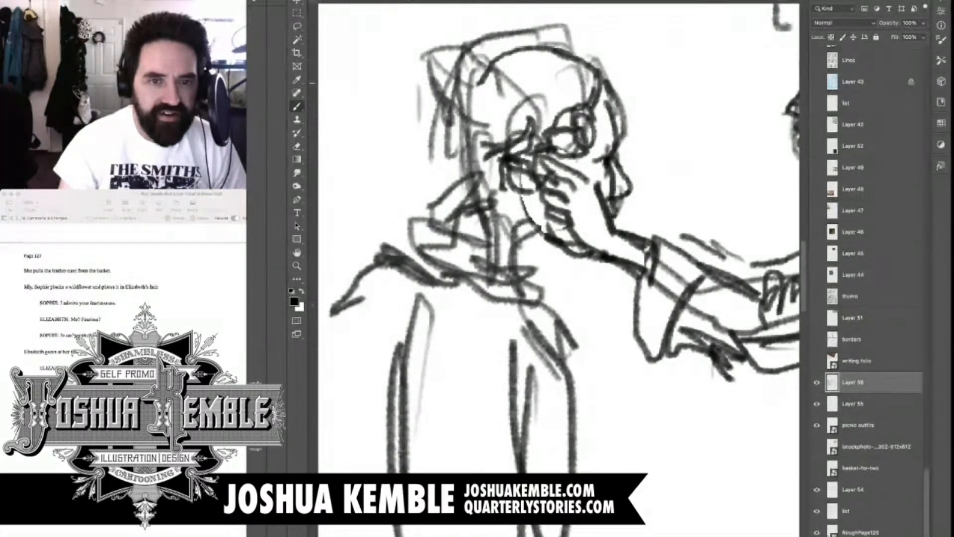
drag(494, 68, 459, 101)
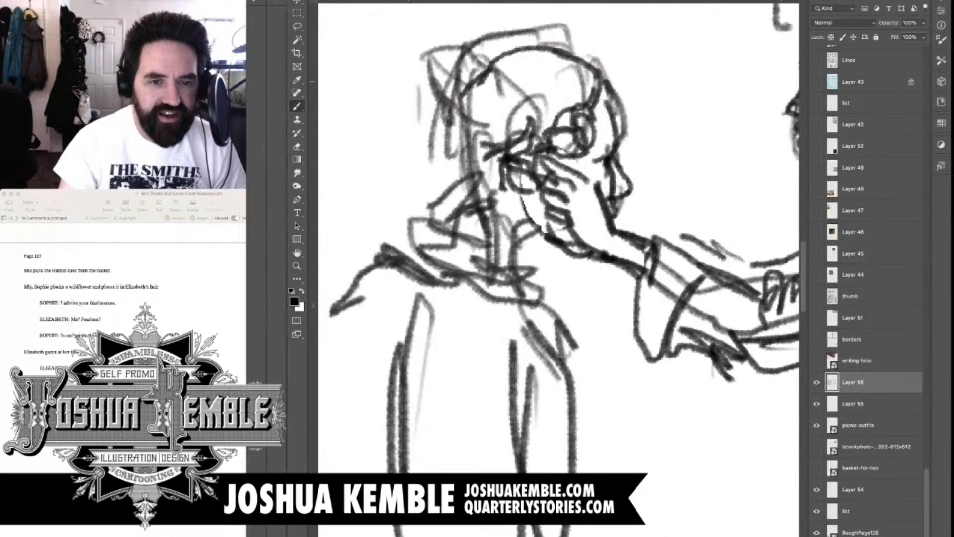
drag(595, 67, 540, 130)
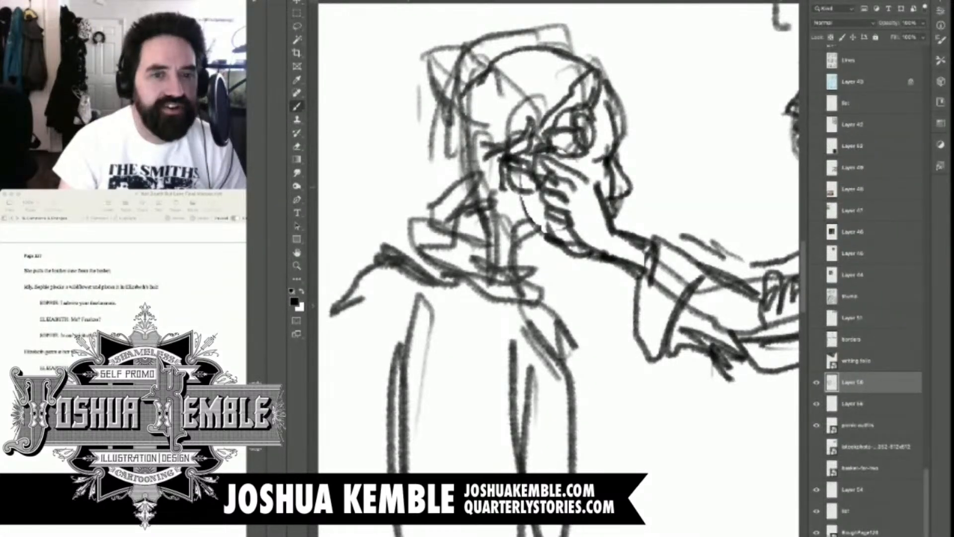
Draw curly locks hanging from beside the seated figure's cheek down over the neck and collar
drag(525, 190, 501, 316)
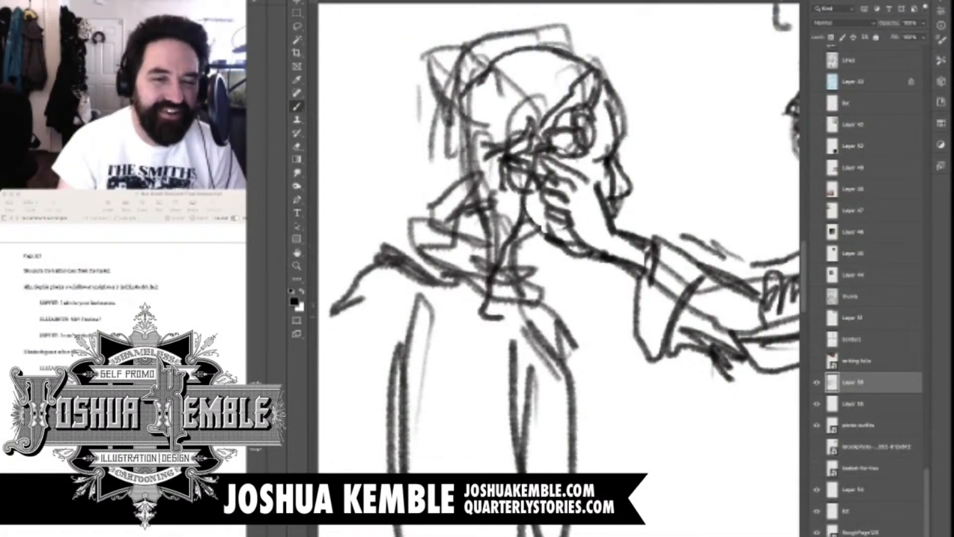
drag(547, 212, 502, 320)
drag(507, 174, 462, 298)
drag(495, 151, 436, 274)
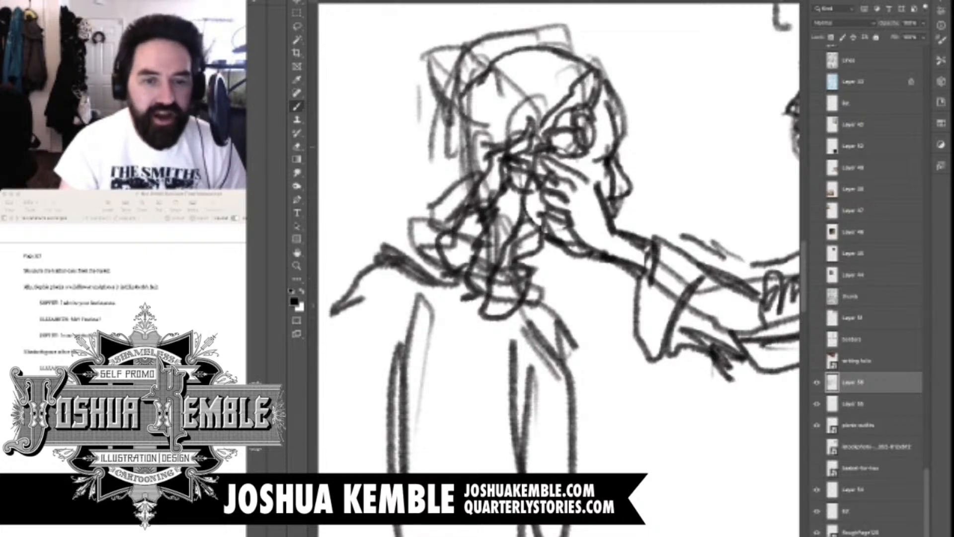
mouse_move(486, 146)
mouse_down()
mouse_move(591, 71)
mouse_move(582, 61)
mouse_move(510, 82)
mouse_move(437, 213)
mouse_move(408, 245)
mouse_move(444, 272)
mouse_up()
Draw long wavy hair sweeping from the seated figure's crown down the back of the head to the shoulder
mouse_move(566, 50)
mouse_down()
mouse_move(467, 91)
mouse_move(402, 199)
mouse_move(428, 273)
mouse_up()
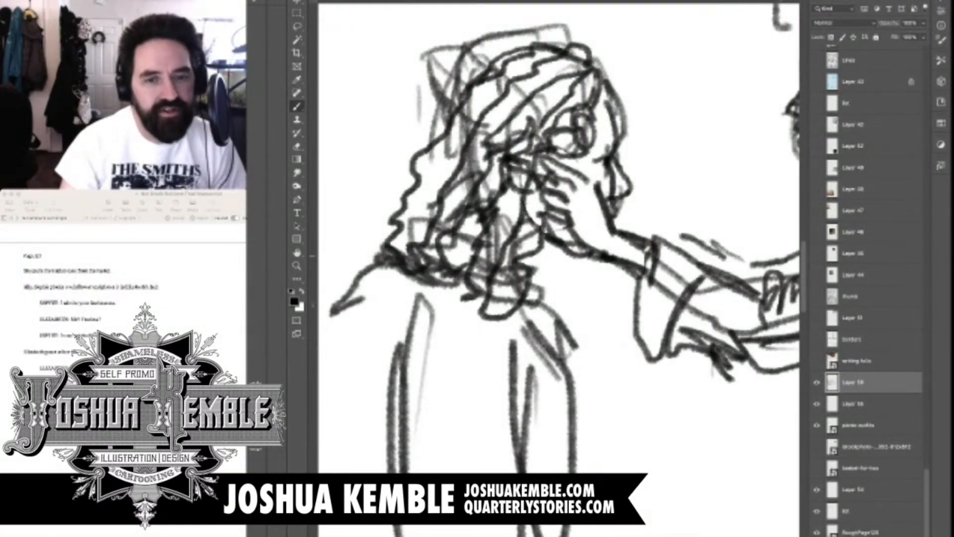
drag(374, 204, 384, 232)
drag(453, 80, 374, 207)
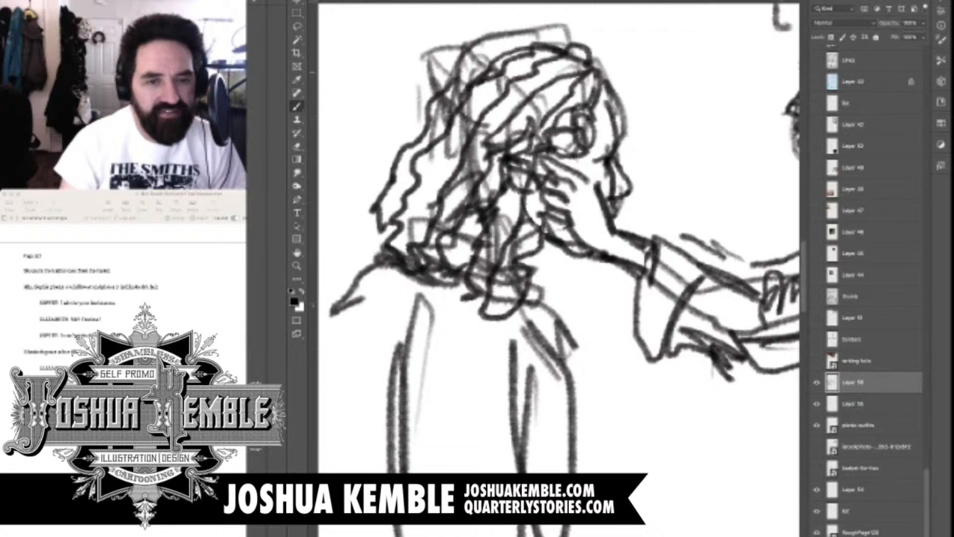
drag(528, 42, 454, 77)
scroll(566, 198, down, 5)
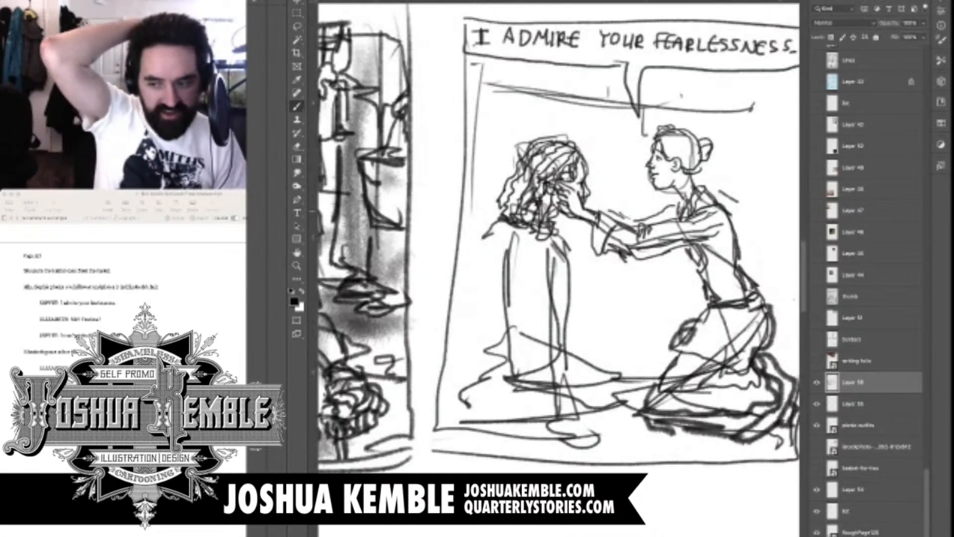
drag(597, 298, 532, 197)
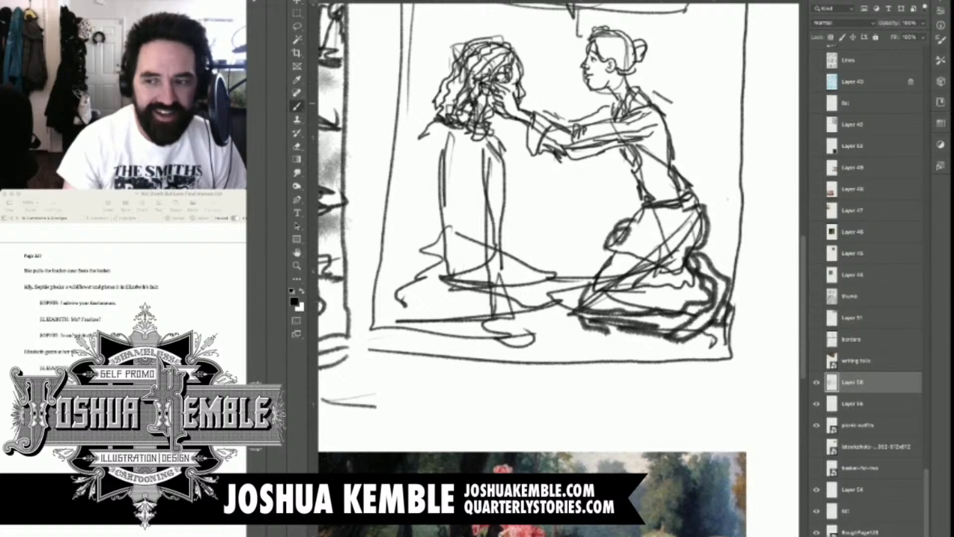
scroll(499, 101, up, 5)
drag(507, 447, 641, 75)
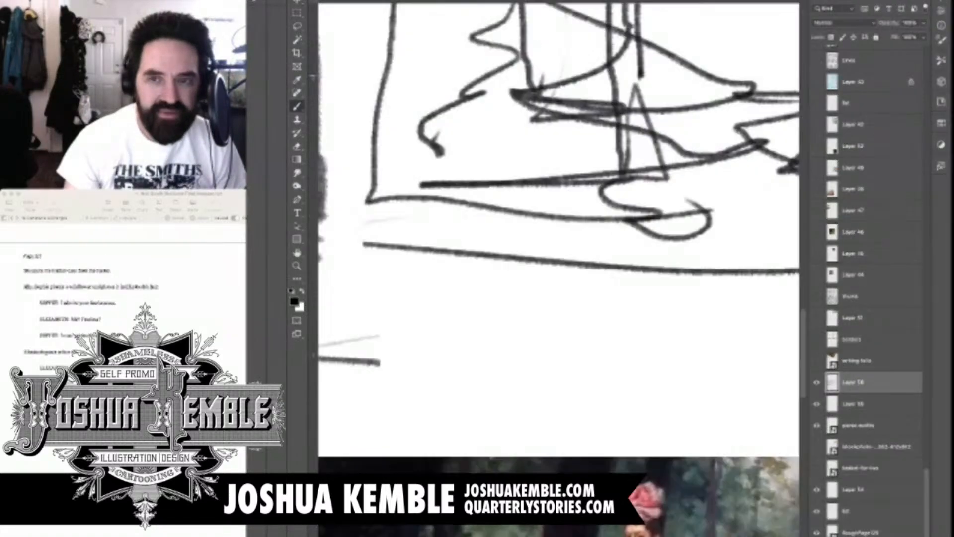
drag(547, 323, 489, 452)
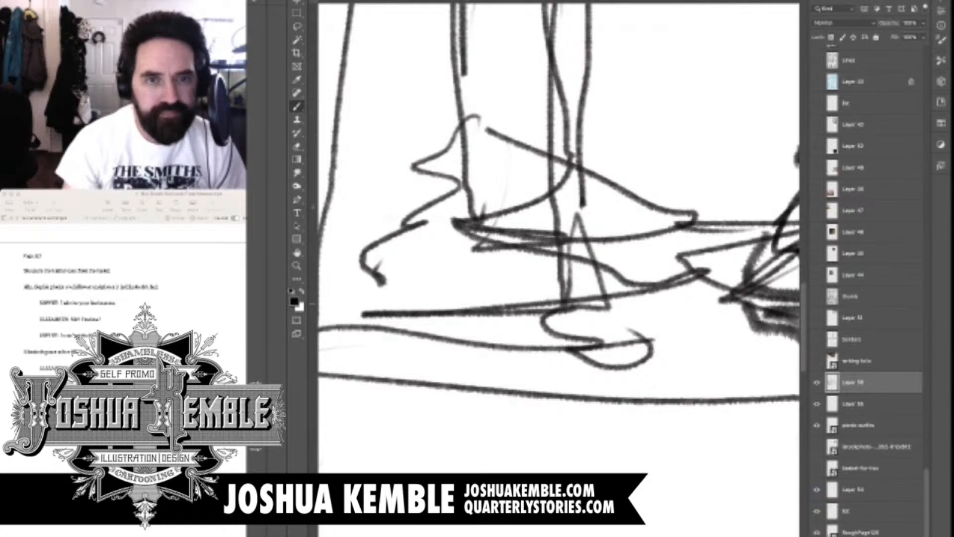
scroll(589, 96, down, 3)
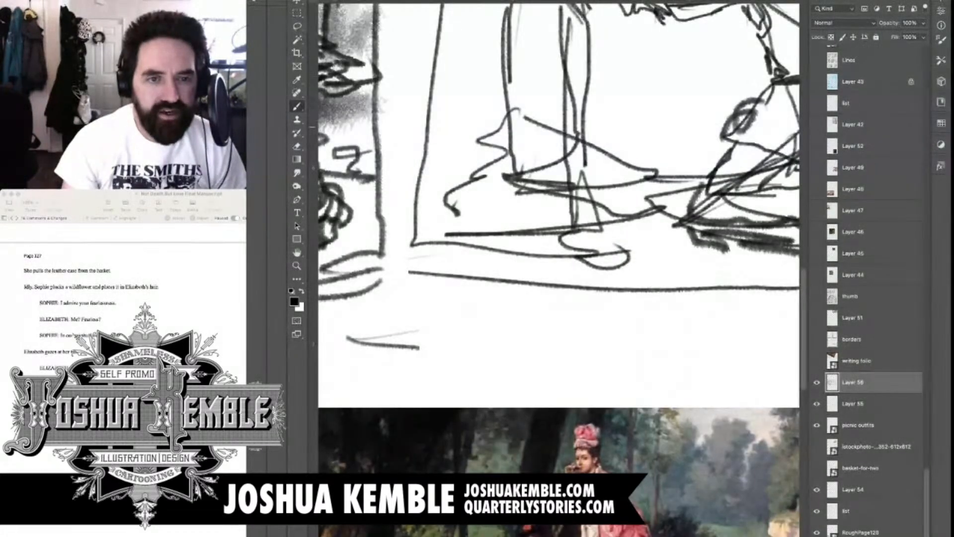
drag(607, 198, 513, 334)
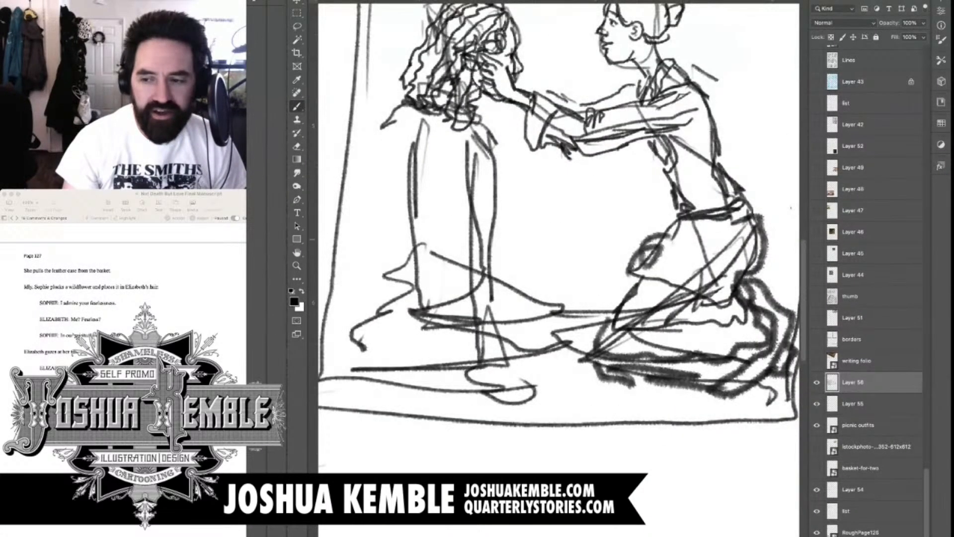
drag(559, 208, 561, 240)
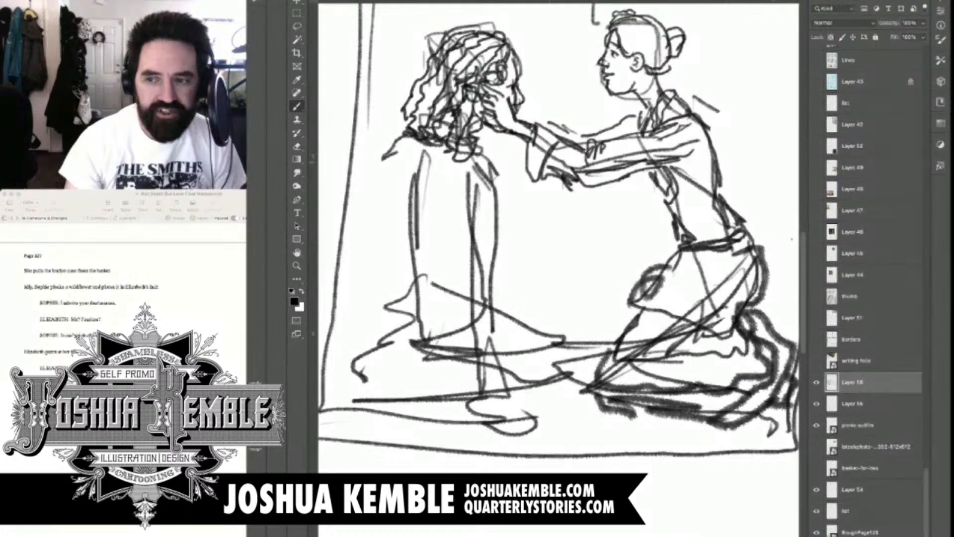
scroll(484, 161, up, 3)
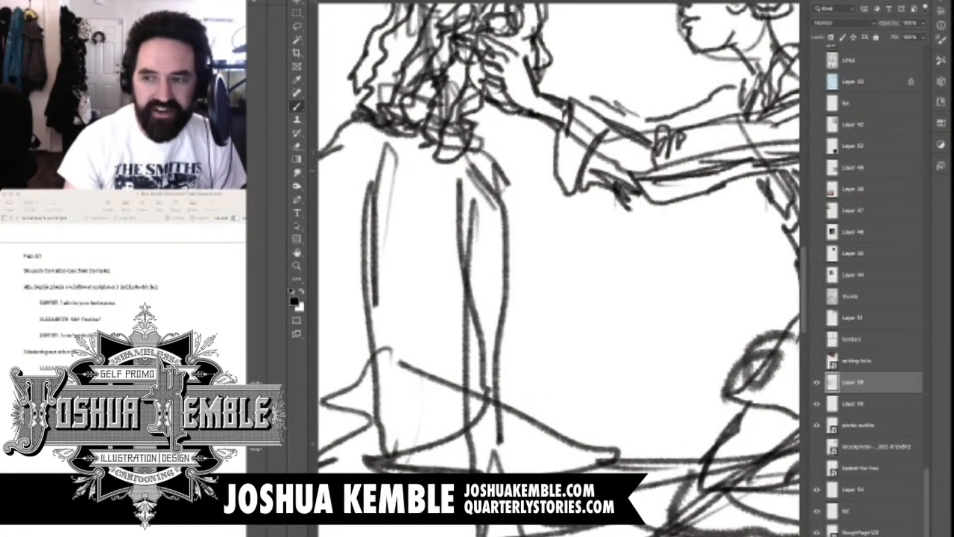
drag(536, 264, 607, 248)
drag(551, 258, 581, 279)
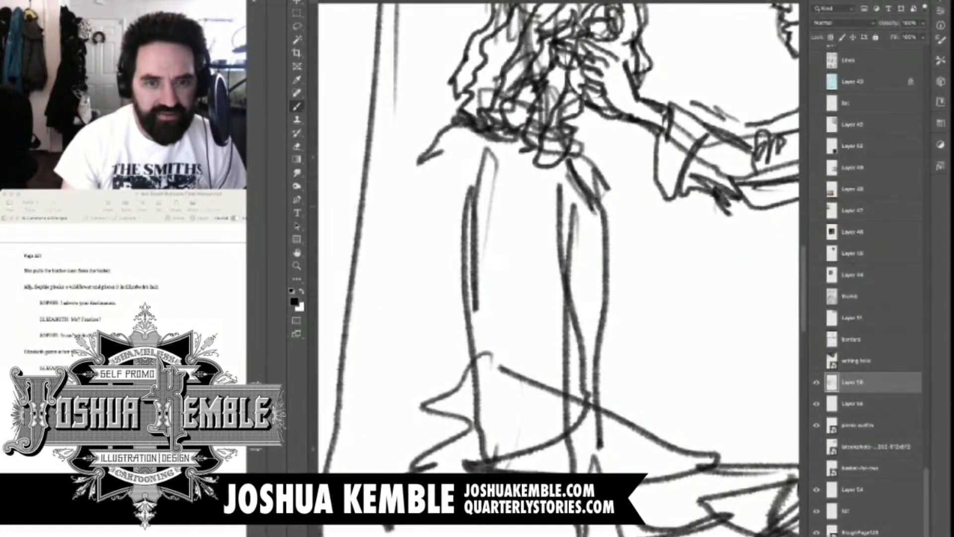
scroll(615, 204, down, 6)
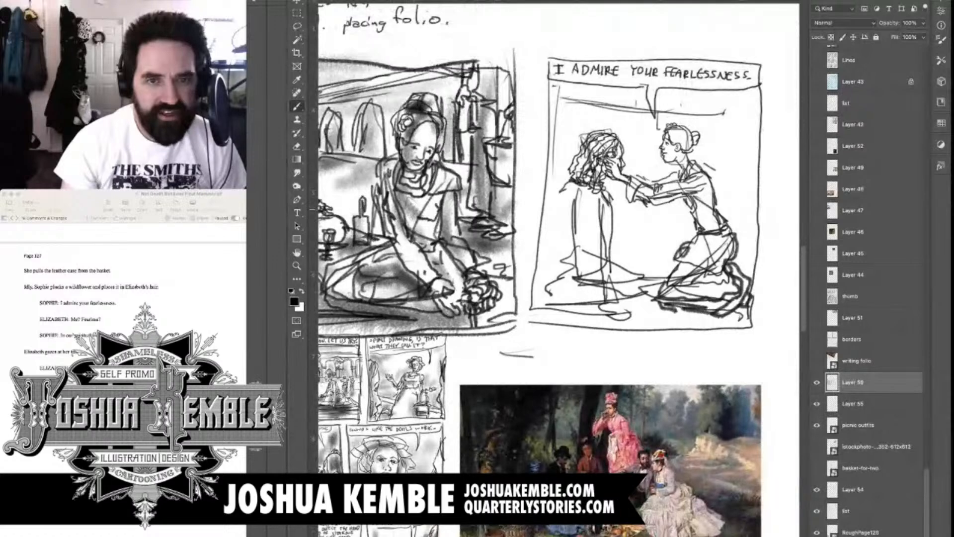
Sketch the seated figure's sleeved arm and hand resting on the ground, erasing the old overlapping ground lines
scroll(615, 347, up, 4)
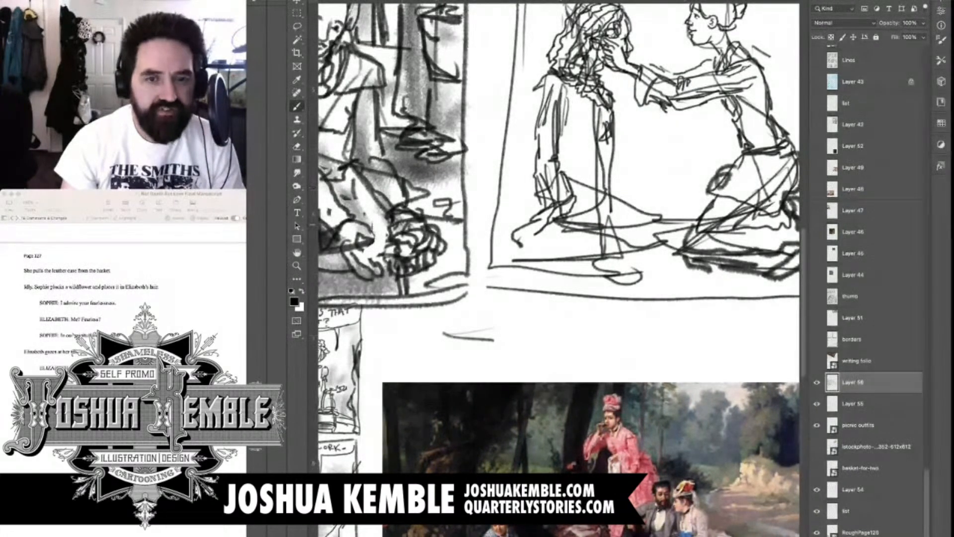
drag(570, 202, 587, 237)
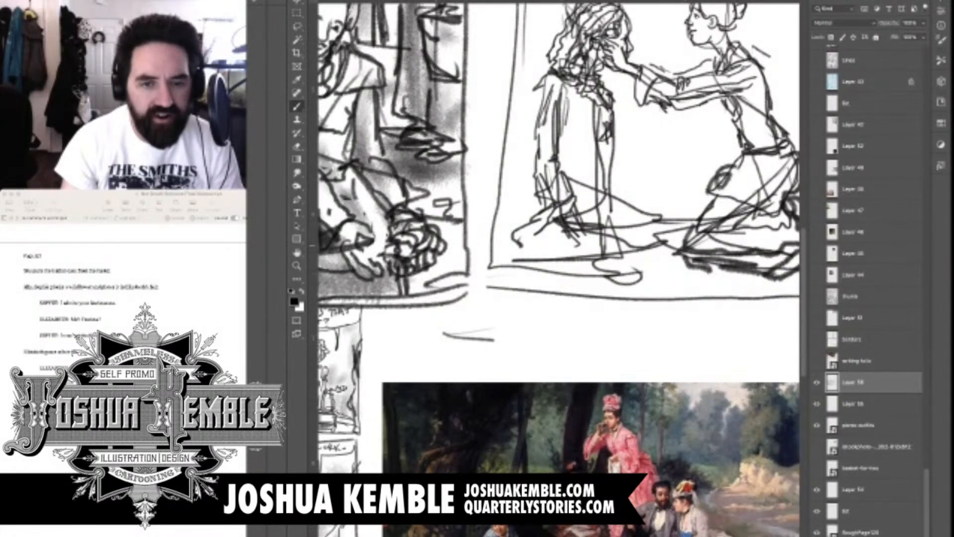
mouse_move(580, 248)
mouse_down()
mouse_move(589, 260)
mouse_move(638, 243)
mouse_up()
key(e)
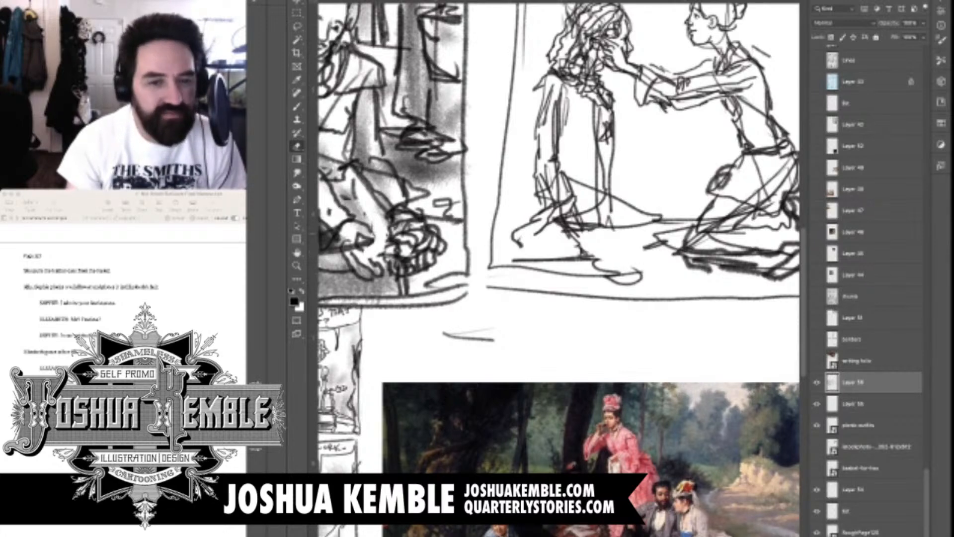
key(b)
mouse_move(587, 229)
mouse_down()
mouse_move(597, 243)
mouse_move(618, 245)
mouse_move(605, 253)
mouse_move(621, 259)
mouse_move(569, 311)
mouse_up()
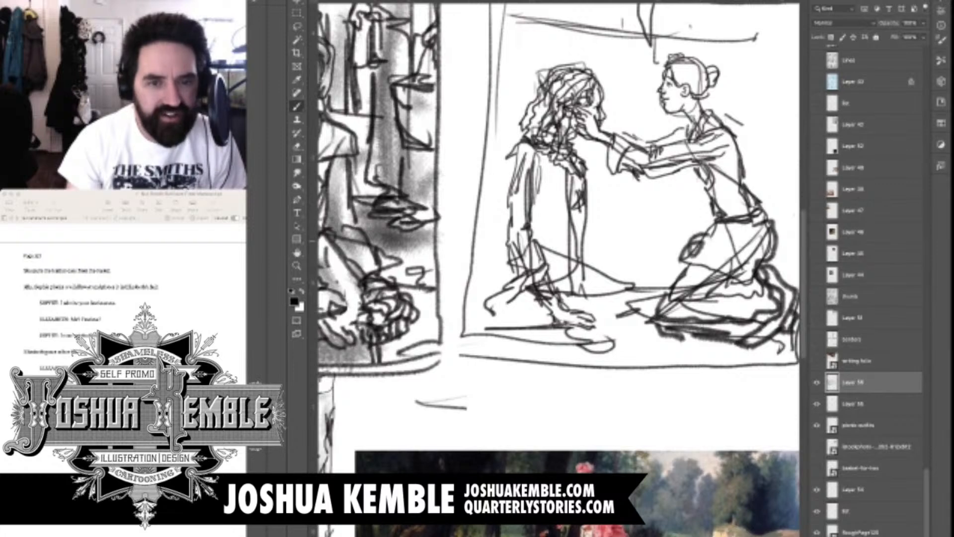
drag(569, 209, 566, 232)
Sketch the seated figure's second hand beside the knee and add crossing fold lines over the lap
key(super+minus)
key(super+minus)
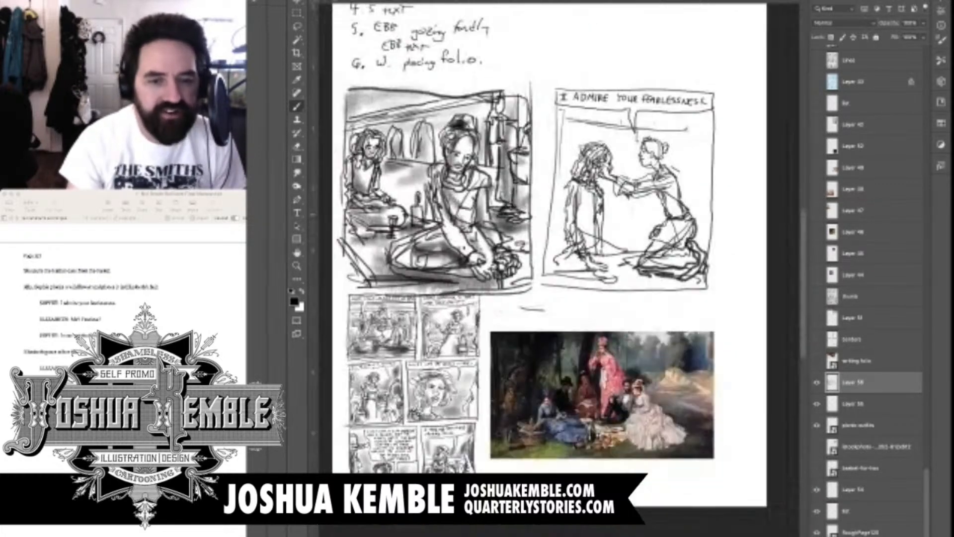
scroll(620, 219, up, 3)
drag(566, 278, 552, 225)
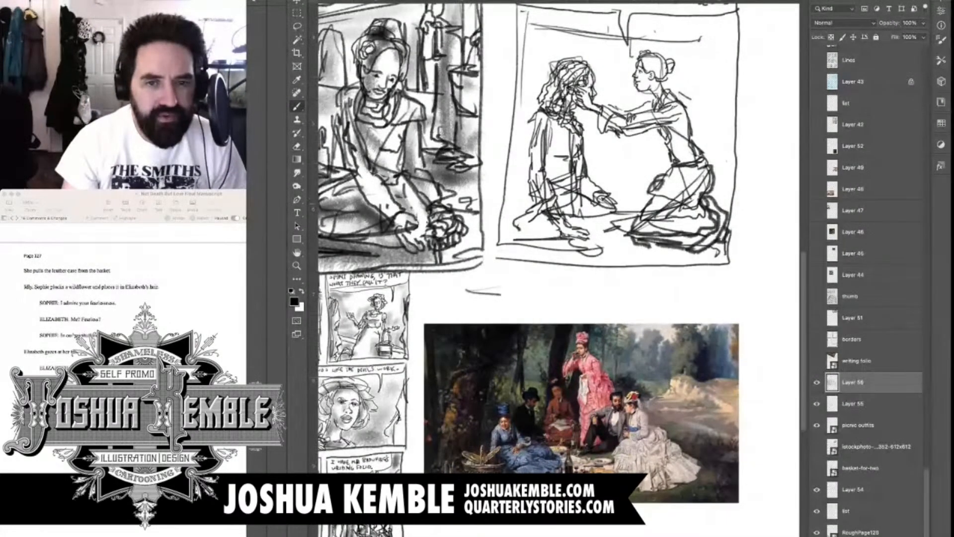
mouse_move(598, 203)
mouse_down()
mouse_move(631, 217)
mouse_move(576, 208)
mouse_move(537, 222)
mouse_move(556, 231)
mouse_move(540, 217)
mouse_move(546, 227)
mouse_up()
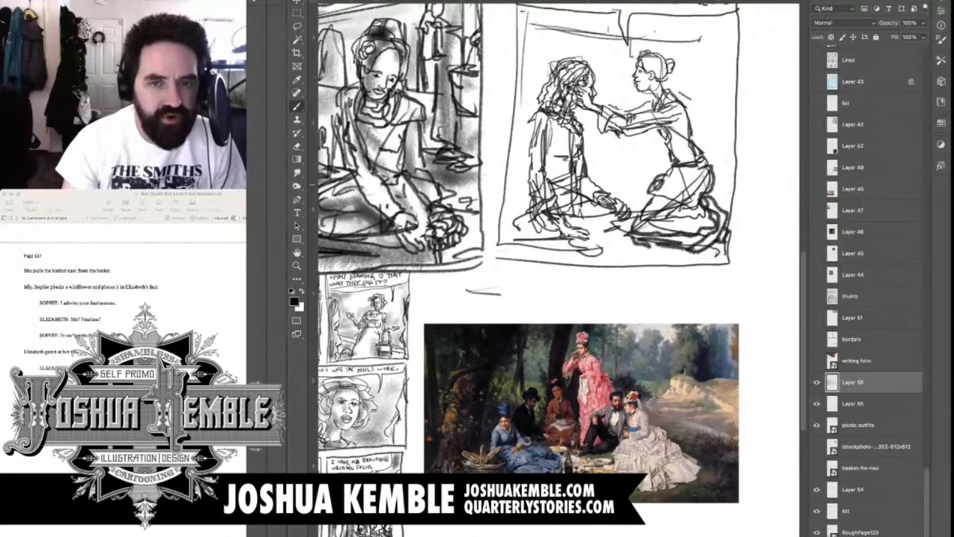
Erase the reaching figure's kneeling lower body, skirt folds and ground shadow below the waist
key(e)
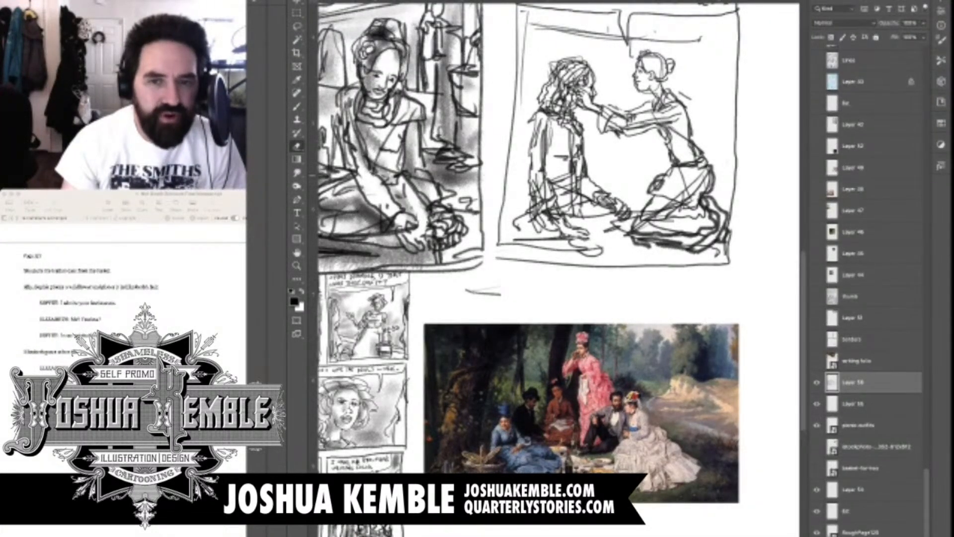
mouse_move(657, 183)
mouse_down()
mouse_move(647, 236)
mouse_move(658, 231)
mouse_up()
mouse_move(723, 251)
mouse_down()
mouse_move(676, 211)
mouse_move(703, 159)
mouse_up()
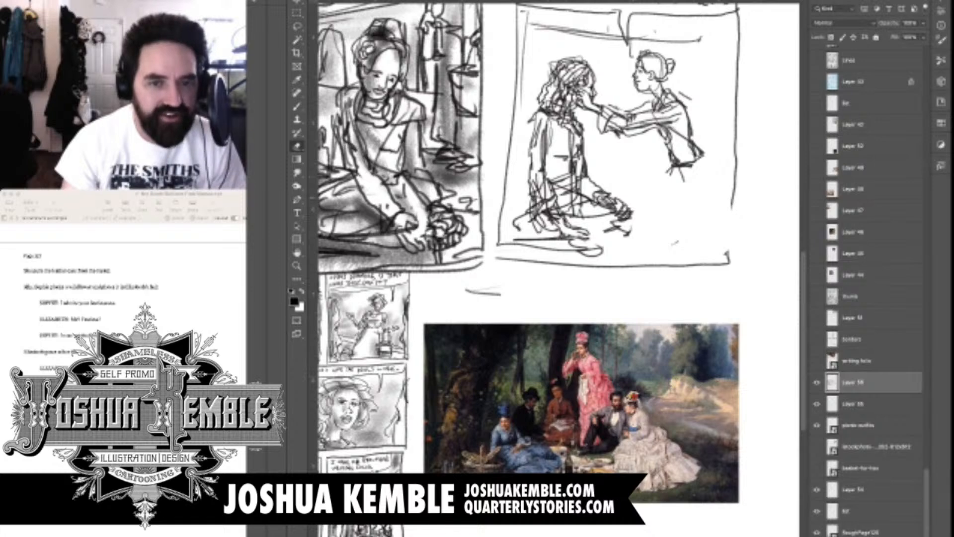
Draw the seated figure's folded legs under a rounded skirt, with the hem trailing behind to the panel's lower corner
key(b)
mouse_move(631, 219)
mouse_down()
mouse_move(581, 223)
mouse_move(590, 242)
mouse_move(475, 262)
mouse_up()
mouse_move(486, 227)
mouse_down()
mouse_move(453, 247)
mouse_move(453, 269)
mouse_up()
drag(473, 224, 461, 275)
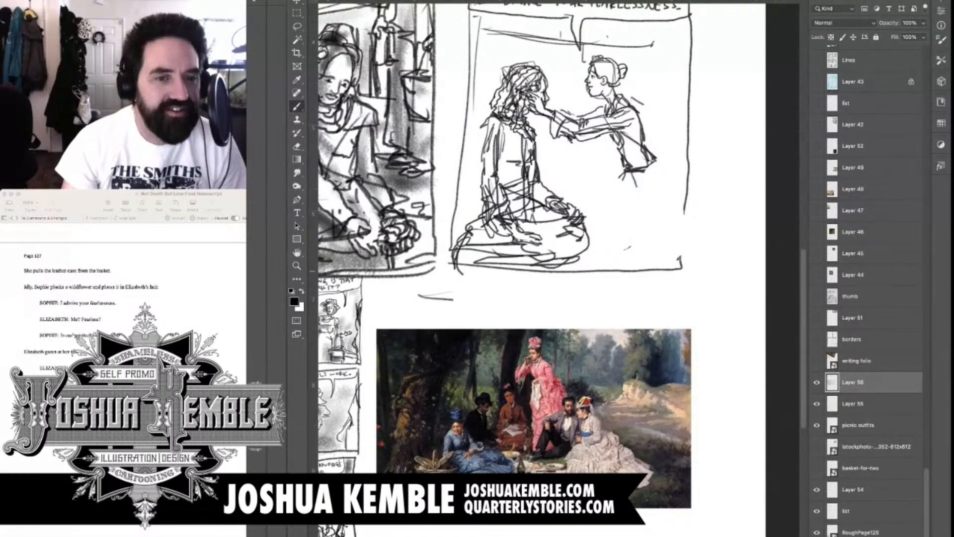
drag(566, 265, 458, 268)
drag(567, 227, 574, 245)
mouse_move(469, 226)
mouse_down()
mouse_move(437, 255)
mouse_move(442, 261)
mouse_up()
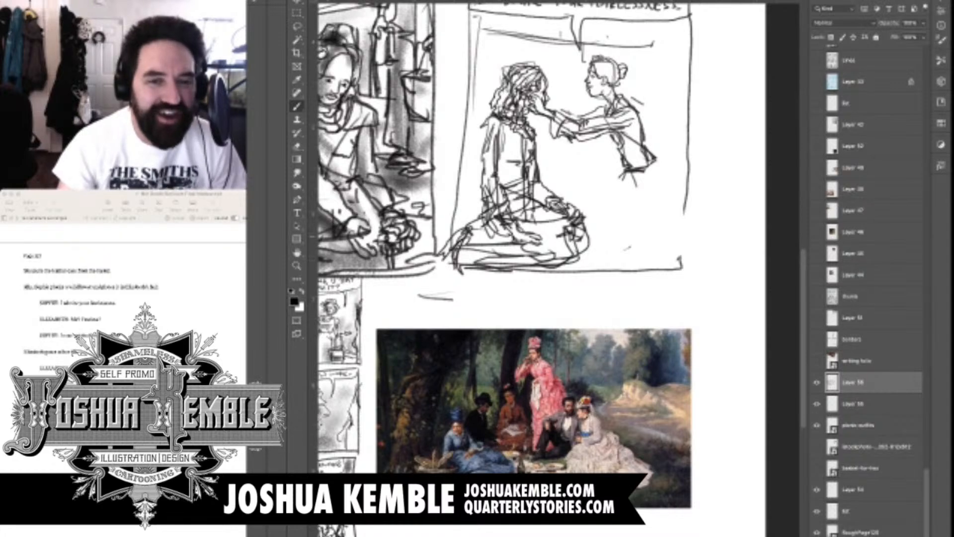
mouse_move(556, 223)
mouse_down()
mouse_move(481, 258)
mouse_move(499, 268)
mouse_move(500, 254)
mouse_up()
Draw the reaching figure's kneeling lower body with a draped apron, gathered bustle skirt and trailing foot extending past the panel border
drag(597, 193, 608, 202)
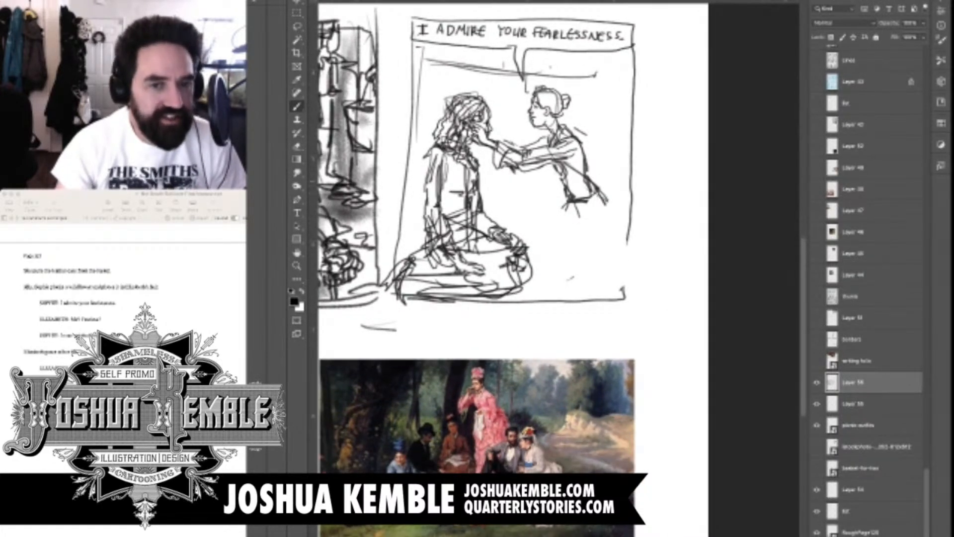
mouse_move(588, 170)
mouse_down()
mouse_move(620, 208)
mouse_move(560, 227)
mouse_move(615, 213)
mouse_move(598, 216)
mouse_move(567, 258)
mouse_move(642, 212)
mouse_move(637, 186)
mouse_move(602, 180)
mouse_move(613, 228)
mouse_up()
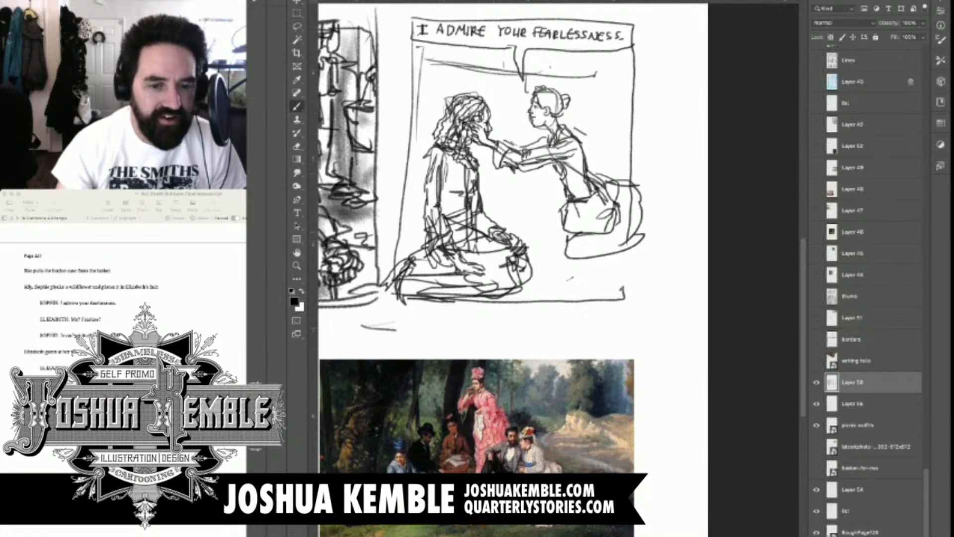
mouse_move(570, 255)
mouse_down()
mouse_move(575, 289)
mouse_move(650, 234)
mouse_up()
drag(641, 190, 650, 234)
mouse_move(648, 194)
mouse_down()
mouse_move(667, 217)
mouse_move(663, 273)
mouse_move(573, 287)
mouse_move(665, 296)
mouse_move(671, 252)
mouse_move(666, 277)
mouse_up()
mouse_move(667, 256)
mouse_down()
mouse_move(693, 281)
mouse_move(676, 293)
mouse_up()
drag(623, 196, 645, 272)
Erase the outer bustle and trailing foot of the reaching figure, and redraw a slimmer skirt with a shoe behind
key(e)
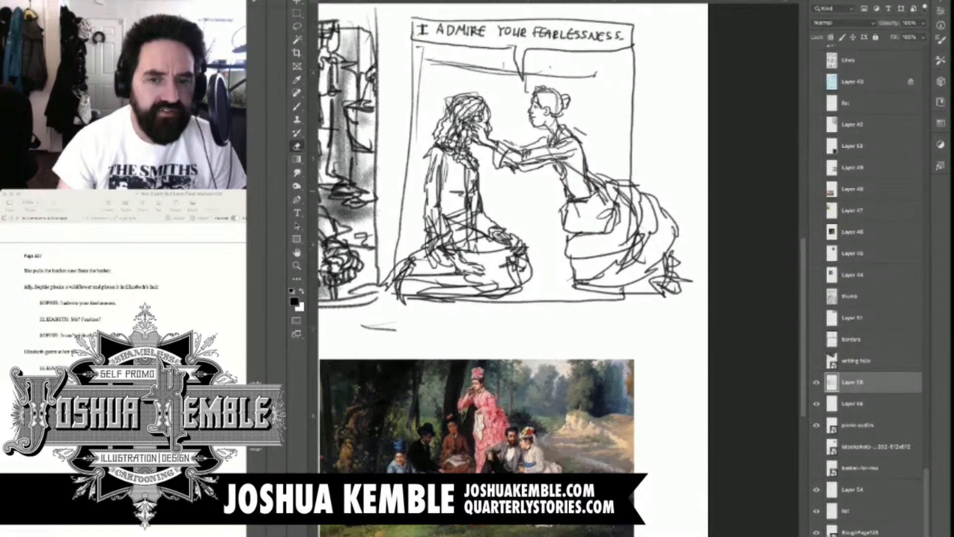
mouse_move(651, 200)
mouse_down()
mouse_move(675, 228)
mouse_move(680, 266)
mouse_move(661, 265)
mouse_move(701, 292)
mouse_up()
key(b)
drag(594, 253, 566, 286)
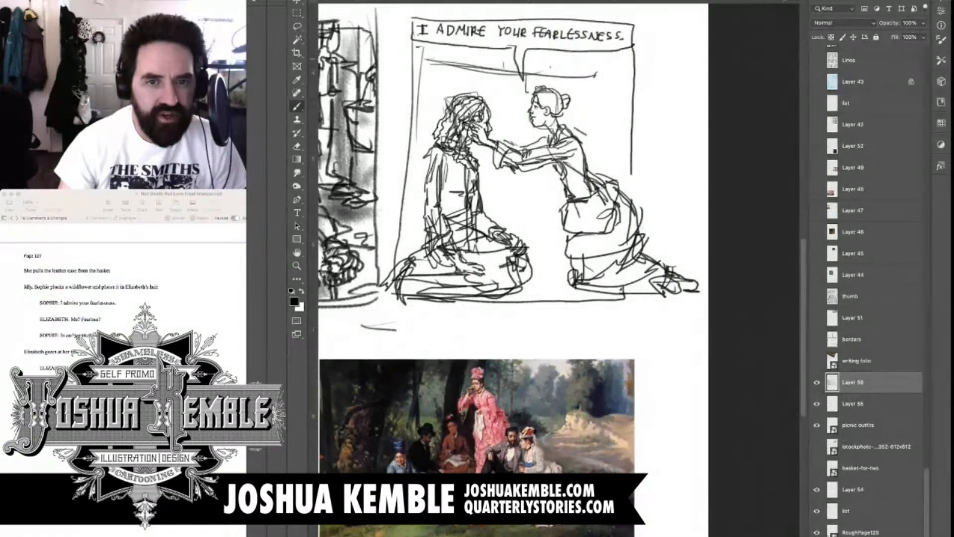
Erase panel two's old right border and redraw it farther out, extending the top and bottom edges to enclose the kneeling figure
key(e)
drag(634, 27, 631, 166)
drag(632, 114, 631, 175)
key(b)
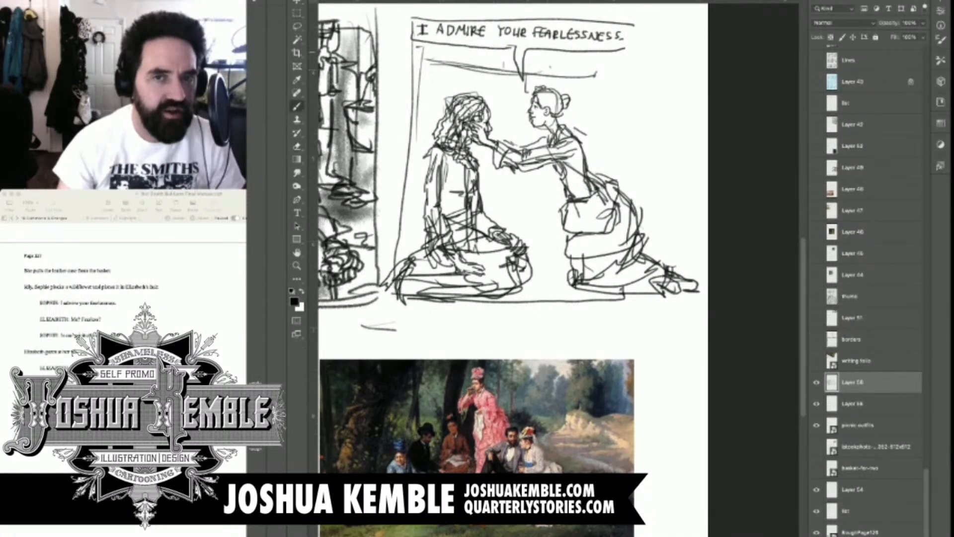
mouse_move(626, 37)
mouse_down()
mouse_move(630, 54)
mouse_move(685, 29)
mouse_move(685, 95)
mouse_up()
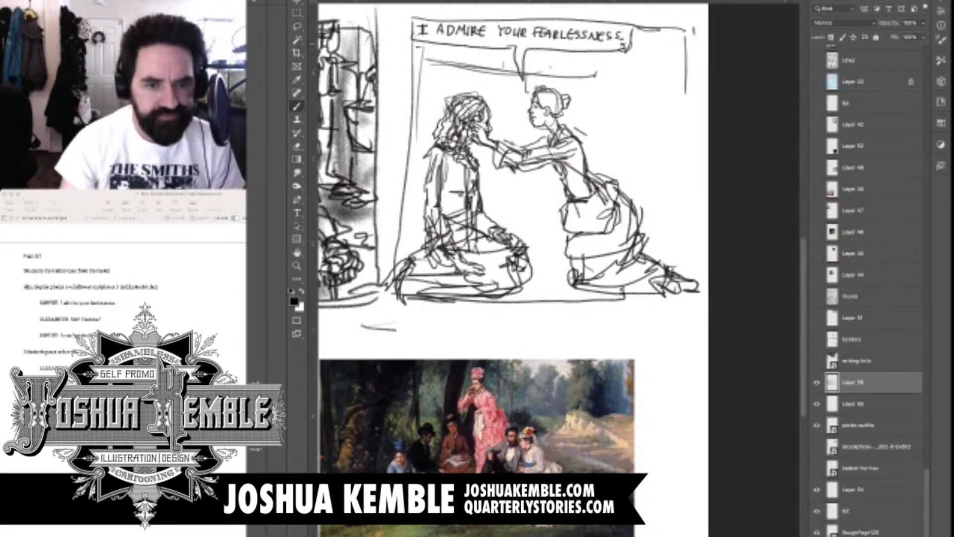
drag(693, 34, 692, 295)
drag(700, 231, 693, 293)
drag(569, 299, 696, 294)
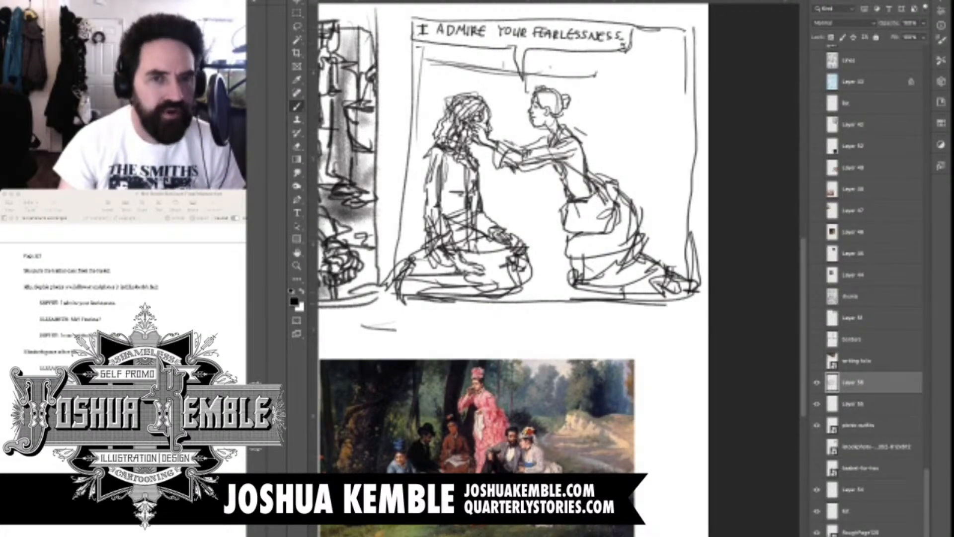
Sketch a standing background figure's torso, puffed sleeves and hanging arms behind the reaching figure, with an object carried in each hand
mouse_move(522, 224)
mouse_down()
mouse_move(552, 195)
mouse_move(556, 248)
mouse_up()
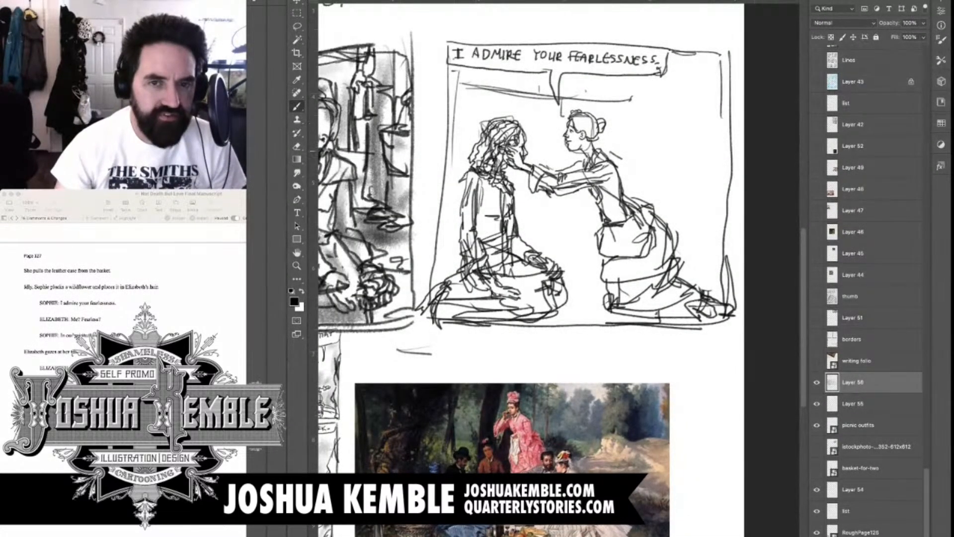
drag(551, 199, 533, 231)
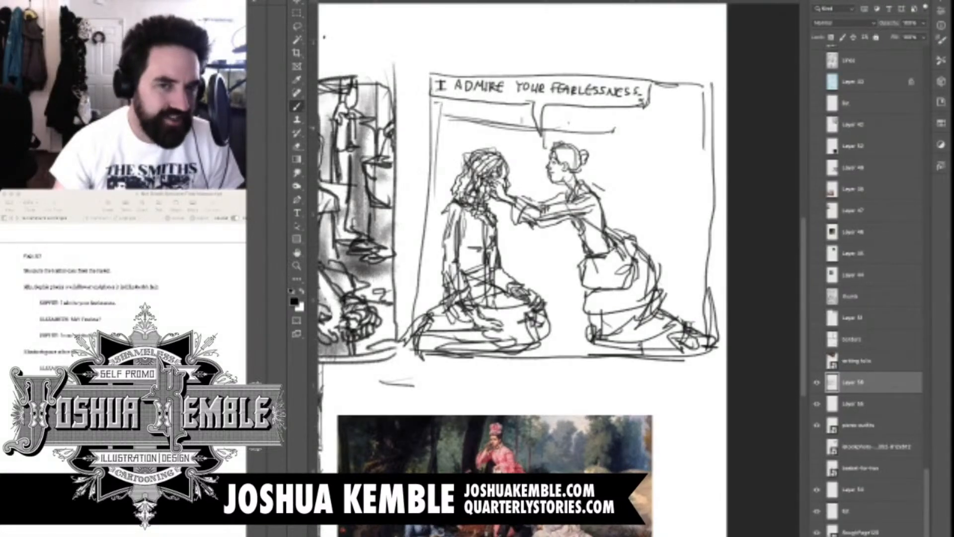
drag(656, 118, 655, 140)
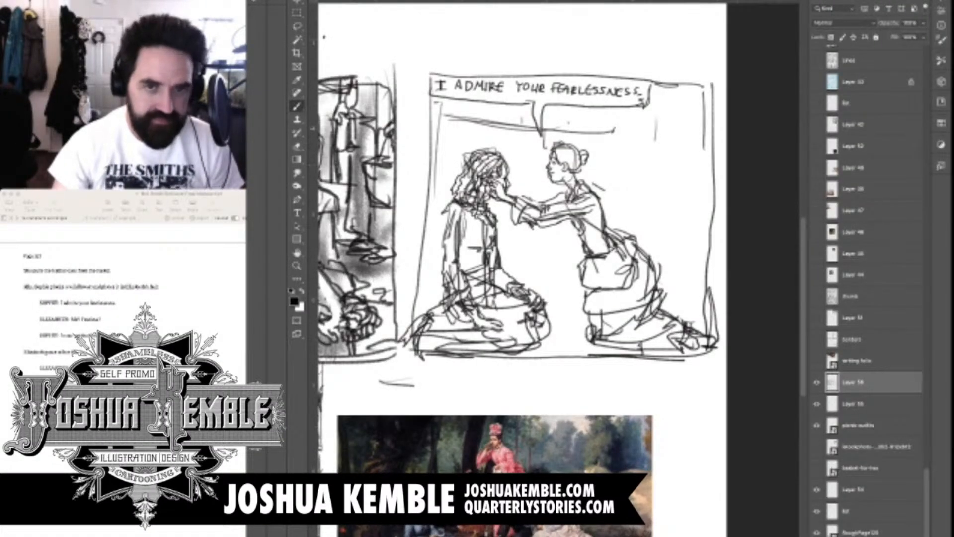
scroll(701, 408, down, 5)
scroll(701, 423, up, 4)
drag(552, 224, 508, 222)
scroll(613, 133, up, 3)
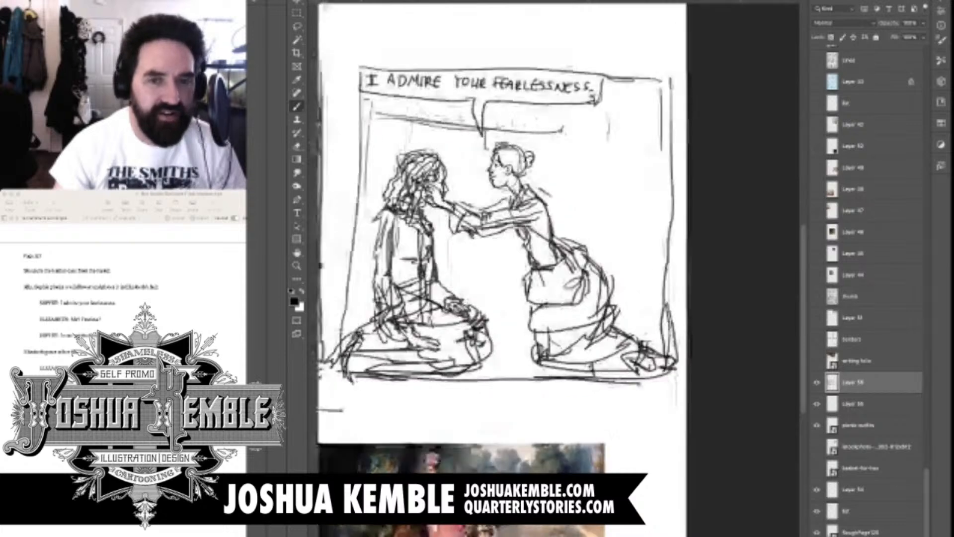
mouse_move(601, 124)
mouse_down()
mouse_move(602, 141)
mouse_move(616, 118)
mouse_move(628, 133)
mouse_move(644, 119)
mouse_move(663, 145)
mouse_move(609, 150)
mouse_move(603, 166)
mouse_up()
mouse_move(619, 138)
mouse_down()
mouse_move(611, 160)
mouse_move(648, 157)
mouse_move(652, 174)
mouse_move(618, 179)
mouse_up()
mouse_move(629, 180)
mouse_down()
mouse_move(644, 176)
mouse_move(597, 178)
mouse_move(589, 206)
mouse_move(598, 186)
mouse_move(608, 192)
mouse_move(578, 215)
mouse_move(584, 230)
mouse_move(643, 190)
mouse_move(650, 224)
mouse_up()
drag(657, 150, 659, 203)
drag(658, 170, 641, 253)
drag(653, 224, 663, 229)
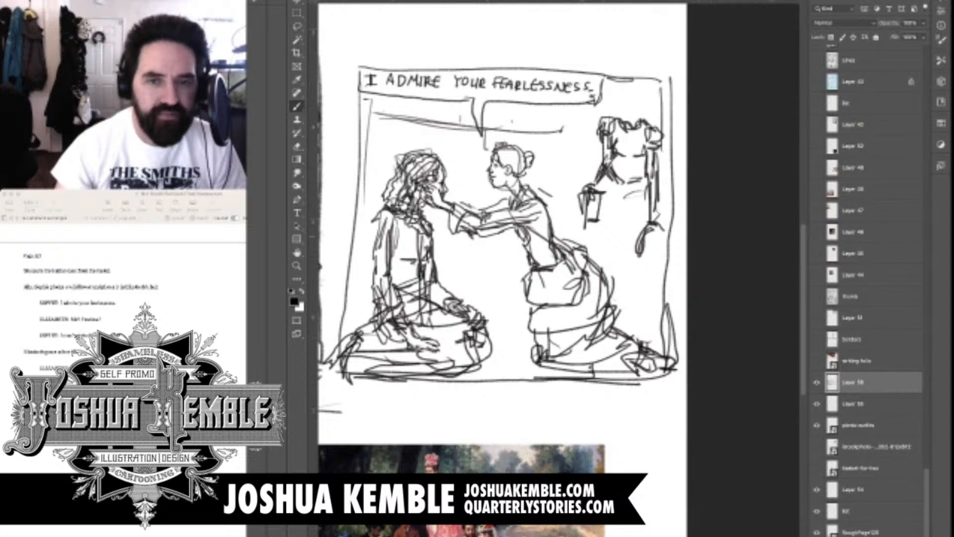
mouse_move(654, 229)
mouse_down()
mouse_move(670, 257)
mouse_move(673, 243)
mouse_move(663, 251)
mouse_up()
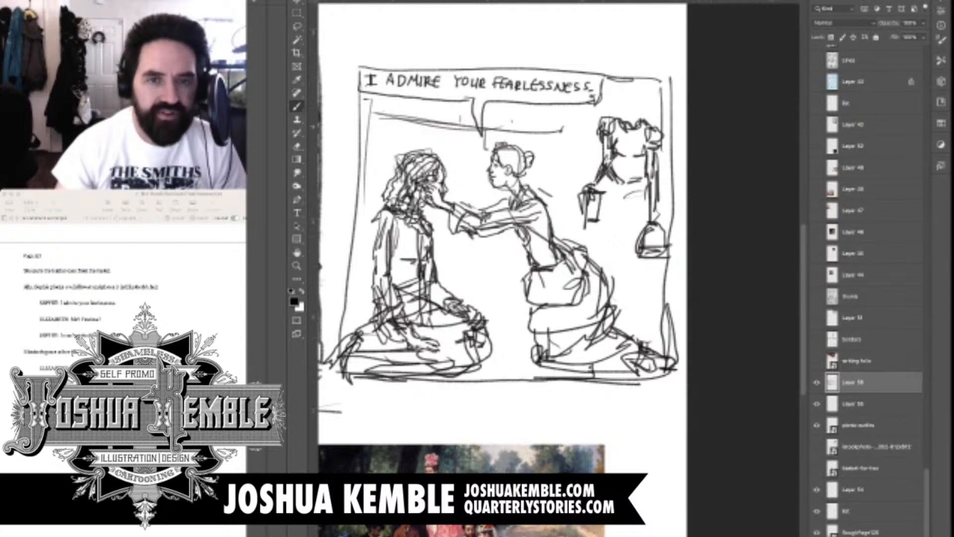
Add the standing figure's head with a flat-brimmed hat, the waistline and long lower body, and detail the carried objects
mouse_move(623, 101)
mouse_down()
mouse_move(621, 114)
mouse_move(634, 117)
mouse_move(626, 89)
mouse_move(661, 84)
mouse_move(601, 90)
mouse_move(636, 87)
mouse_move(613, 105)
mouse_up()
mouse_move(620, 97)
mouse_down()
mouse_move(609, 110)
mouse_move(645, 106)
mouse_move(629, 124)
mouse_up()
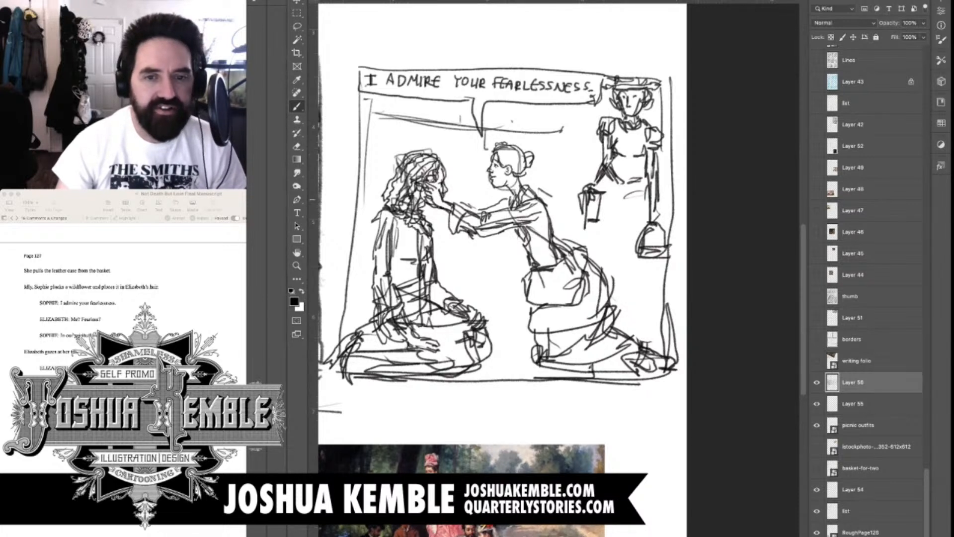
mouse_move(614, 189)
mouse_down()
mouse_move(604, 263)
mouse_move(655, 179)
mouse_move(636, 198)
mouse_up()
mouse_move(653, 259)
mouse_down()
mouse_move(647, 297)
mouse_move(671, 280)
mouse_up()
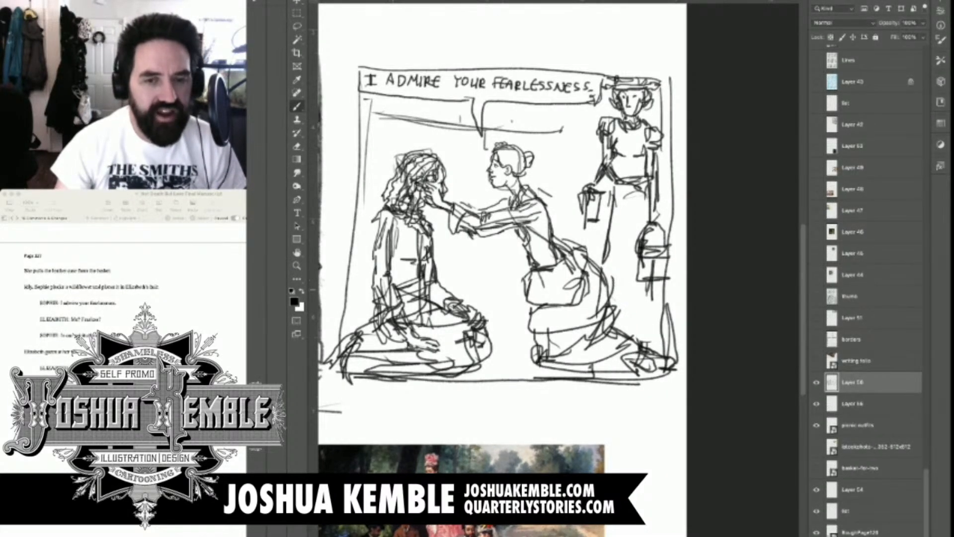
drag(657, 216, 660, 231)
mouse_move(650, 283)
mouse_down()
mouse_move(628, 326)
mouse_move(652, 328)
mouse_move(648, 335)
mouse_up()
mouse_move(601, 181)
mouse_down()
mouse_move(614, 198)
mouse_move(612, 190)
mouse_up()
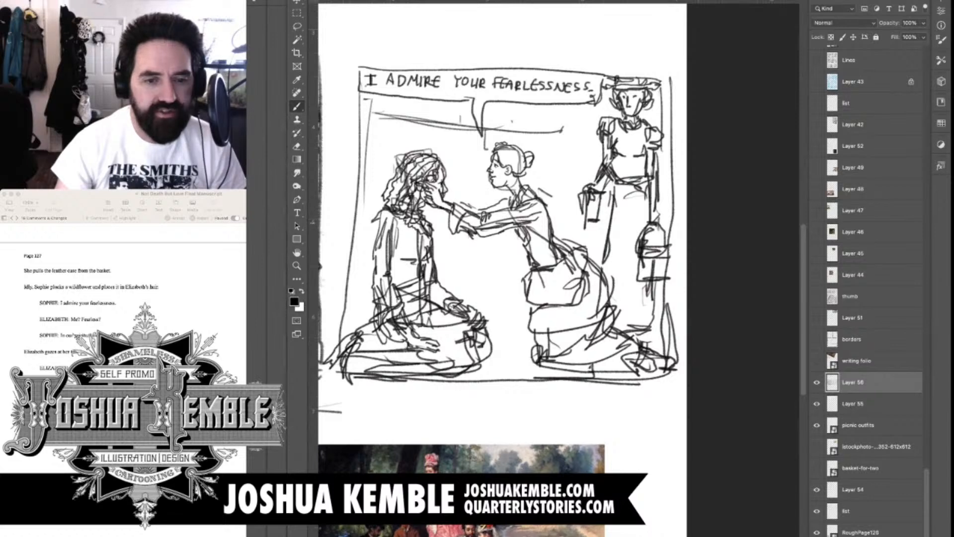
drag(588, 229, 596, 252)
drag(646, 306, 647, 317)
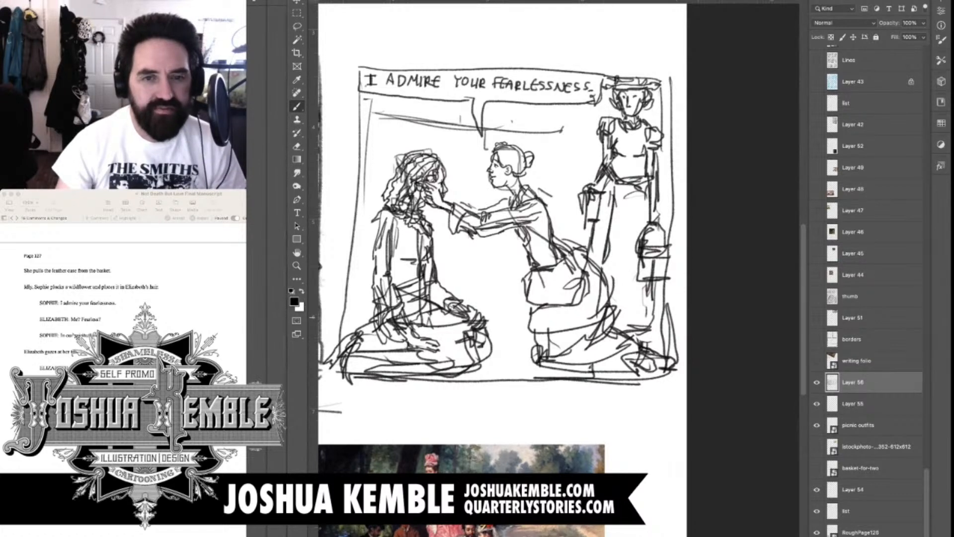
Draw a low ground line between the kneeling figures and beneath the standing figure
drag(516, 311, 529, 309)
mouse_move(486, 333)
mouse_down()
mouse_move(550, 336)
mouse_move(537, 337)
mouse_up()
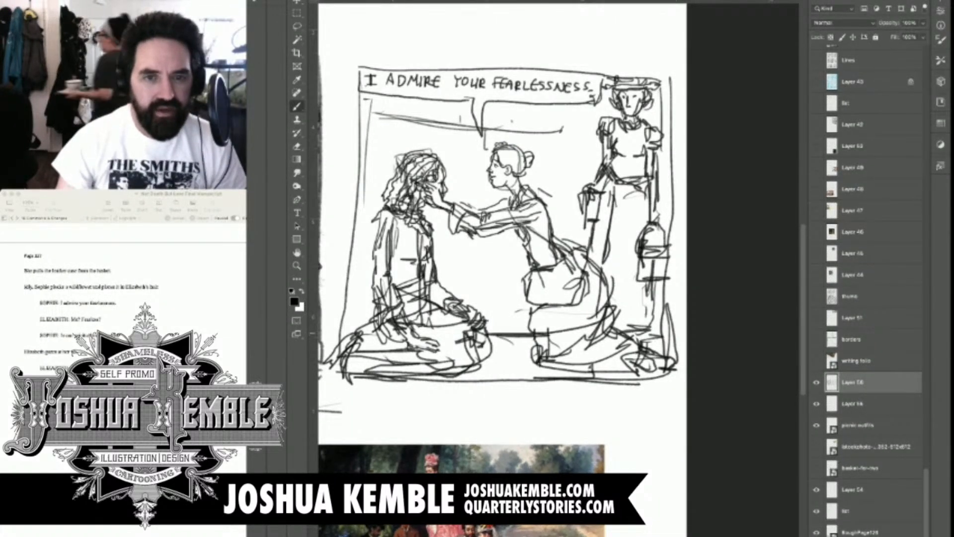
drag(631, 334, 662, 335)
drag(517, 259, 586, 236)
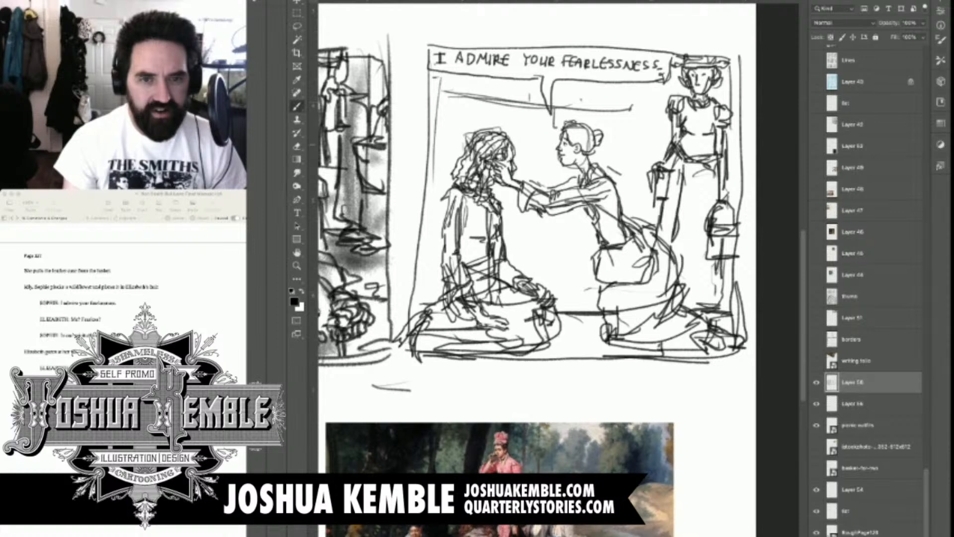
drag(536, 259, 550, 270)
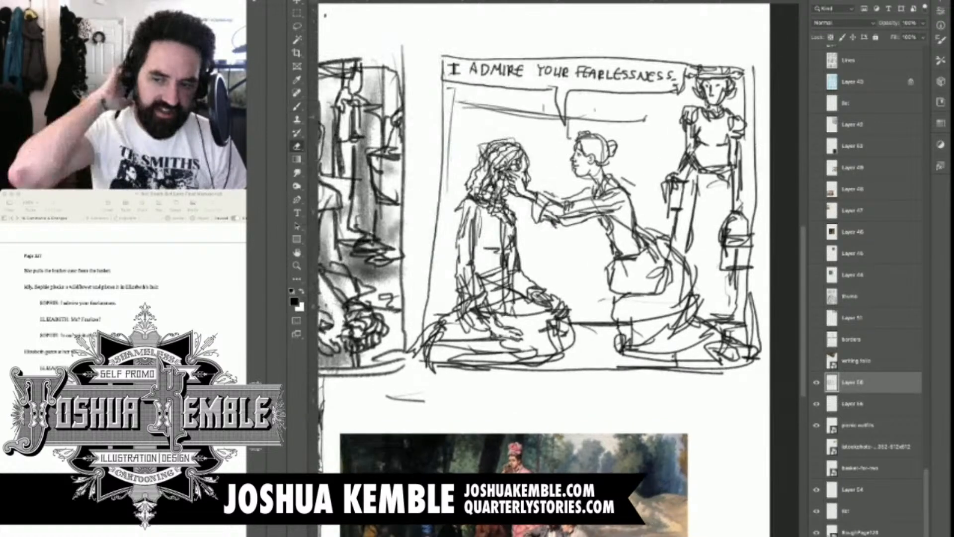
Erase the old sloping lines beneath the dialogue box and the low ground line between the kneeling figures
key(e)
drag(564, 114, 646, 117)
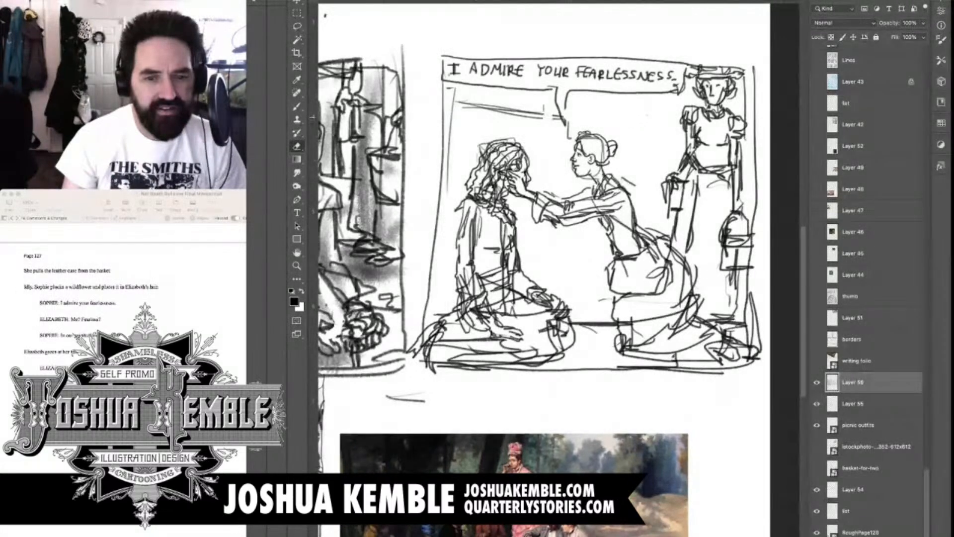
drag(455, 102, 552, 115)
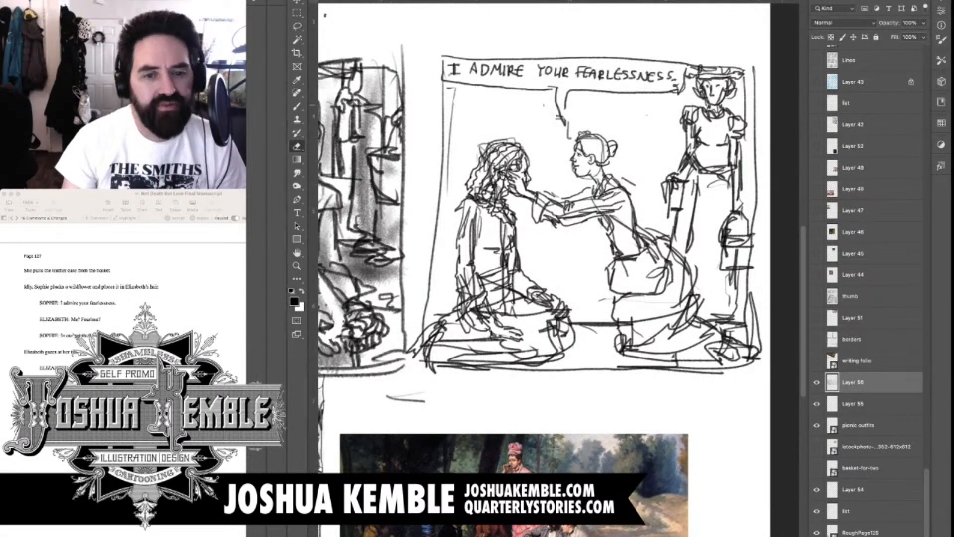
mouse_move(551, 325)
mouse_down()
mouse_move(611, 323)
mouse_move(559, 352)
mouse_up()
Draw long, gently sloping background lines beneath the dialogue box and a horizontal line behind the kneeling figures at waist height
key(b)
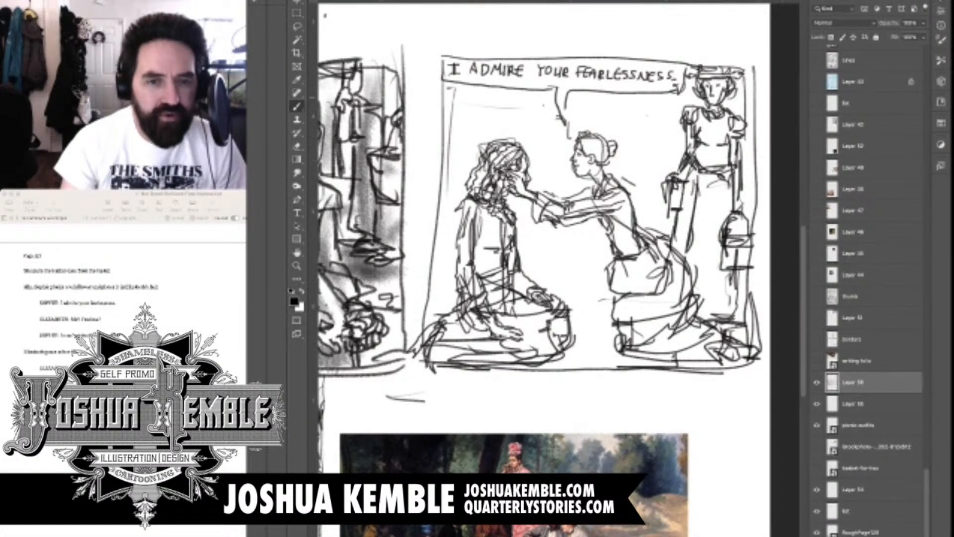
drag(458, 99, 671, 114)
drag(594, 107, 680, 120)
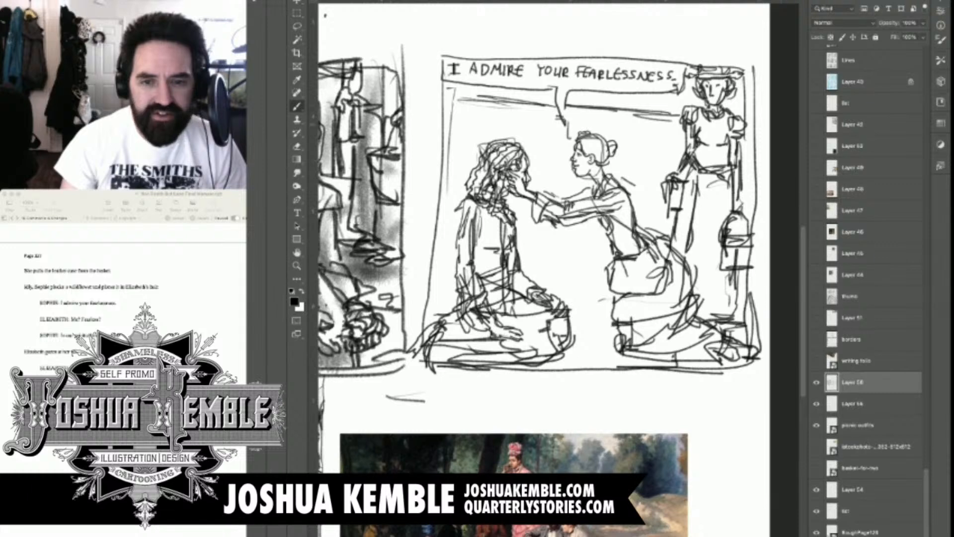
mouse_move(497, 238)
mouse_down()
mouse_move(584, 253)
mouse_move(521, 254)
mouse_up()
drag(607, 258, 703, 262)
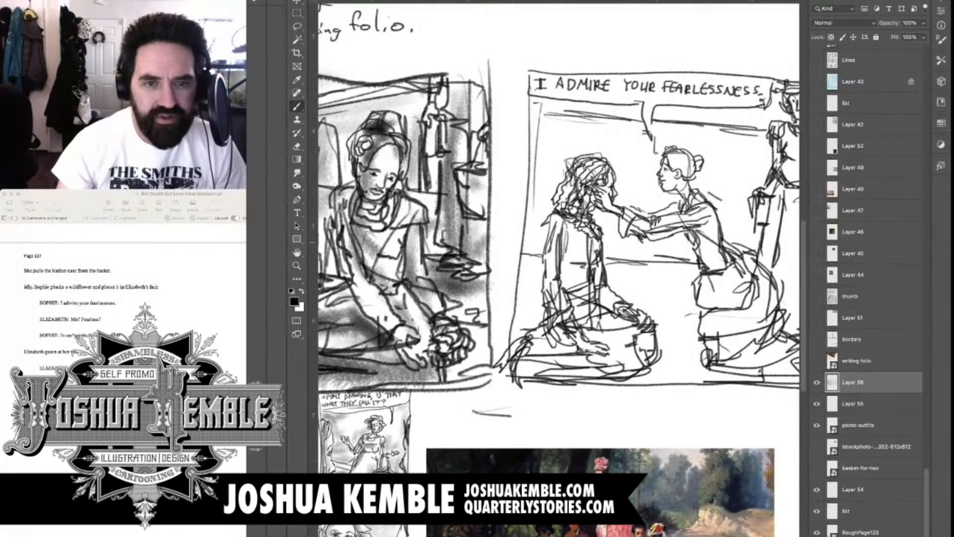
Sketch three tall round-topped arches across the background behind the kneeling figures, echoing those in panel one
mouse_move(532, 154)
mouse_down()
mouse_move(554, 131)
mouse_move(585, 154)
mouse_move(535, 249)
mouse_up()
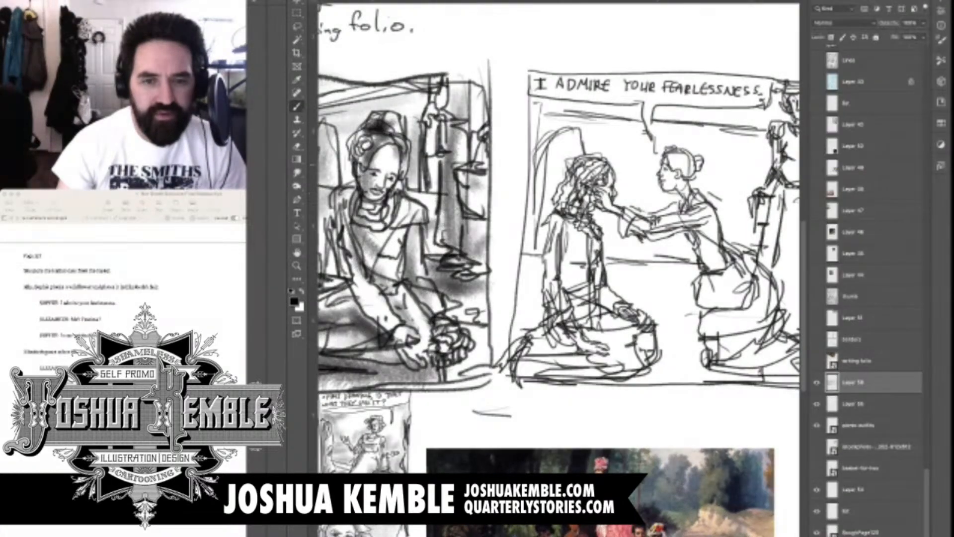
mouse_move(618, 143)
mouse_down()
mouse_move(647, 131)
mouse_move(673, 157)
mouse_up()
mouse_move(614, 220)
mouse_down()
mouse_move(609, 263)
mouse_move(618, 260)
mouse_up()
drag(680, 232, 680, 261)
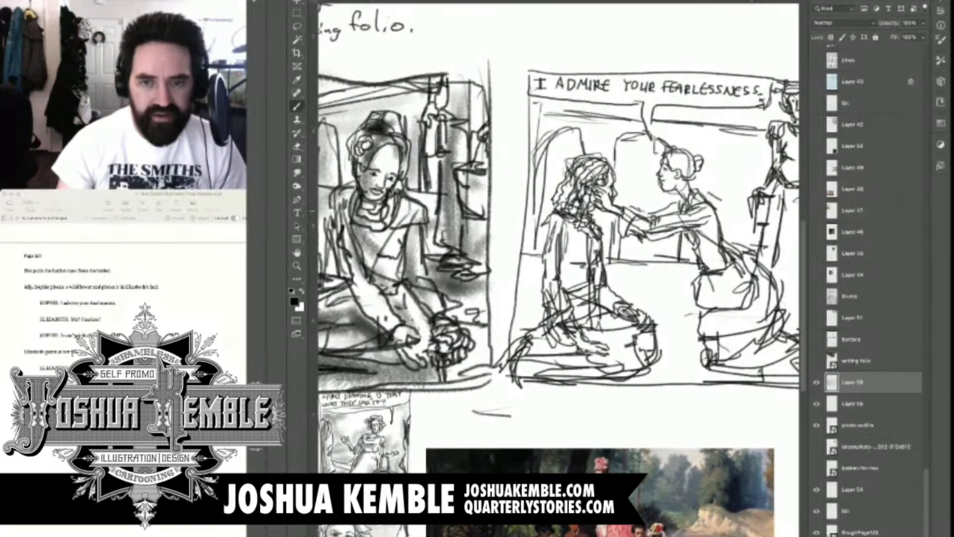
drag(626, 143, 621, 199)
mouse_move(705, 206)
mouse_down()
mouse_move(713, 154)
mouse_move(769, 143)
mouse_move(717, 209)
mouse_up()
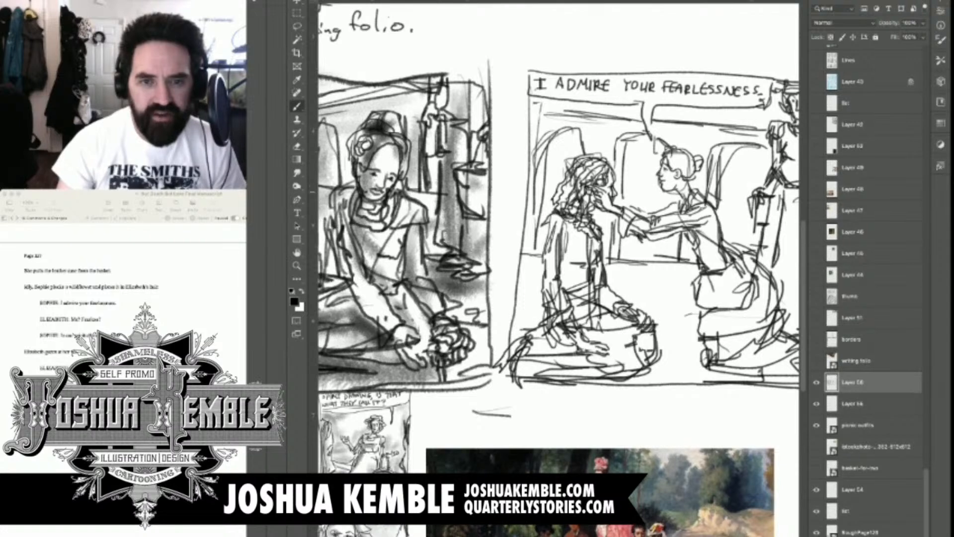
Shade both kneeling figures' hair in gray, plus the reaching figure's sleeve and bodice
scroll(705, 192, down, 3)
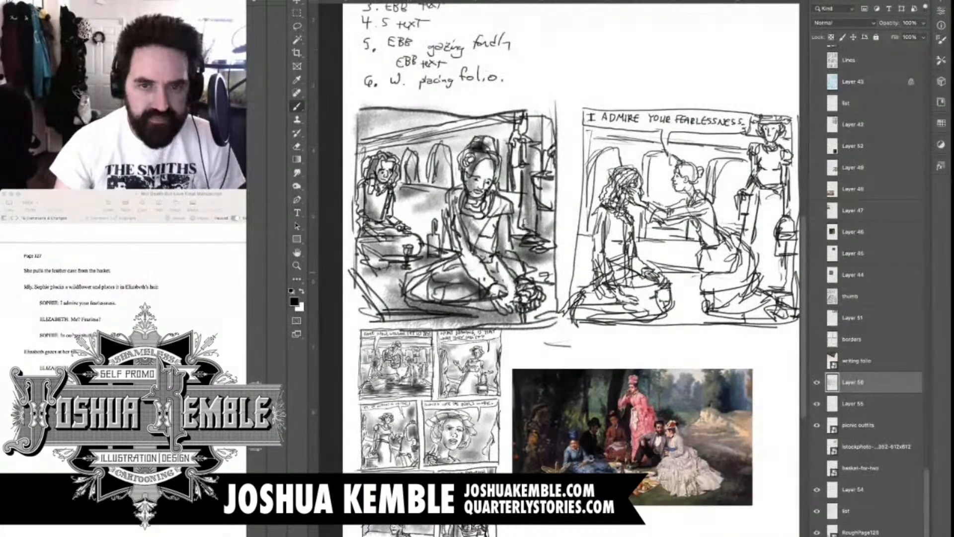
drag(572, 248, 516, 240)
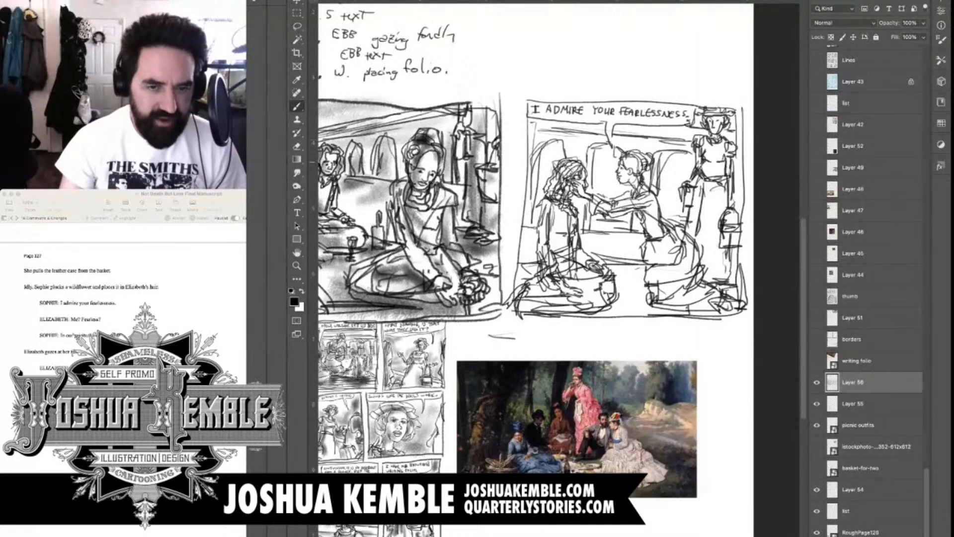
scroll(582, 175, up, 3)
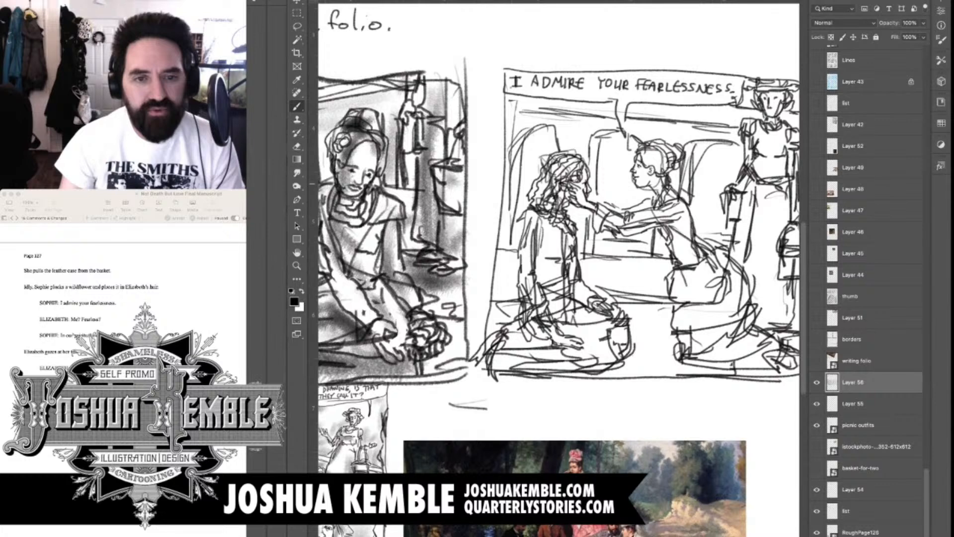
mouse_move(575, 161)
mouse_down()
mouse_move(581, 169)
mouse_move(540, 201)
mouse_move(583, 206)
mouse_move(581, 213)
mouse_up()
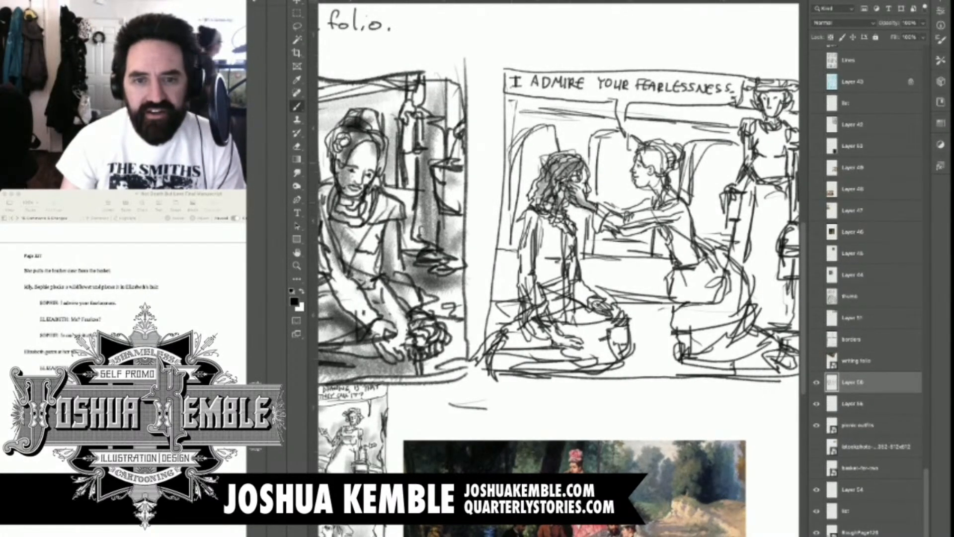
mouse_move(661, 149)
mouse_down()
mouse_move(643, 164)
mouse_move(671, 171)
mouse_move(609, 232)
mouse_move(678, 213)
mouse_move(646, 226)
mouse_move(668, 264)
mouse_up()
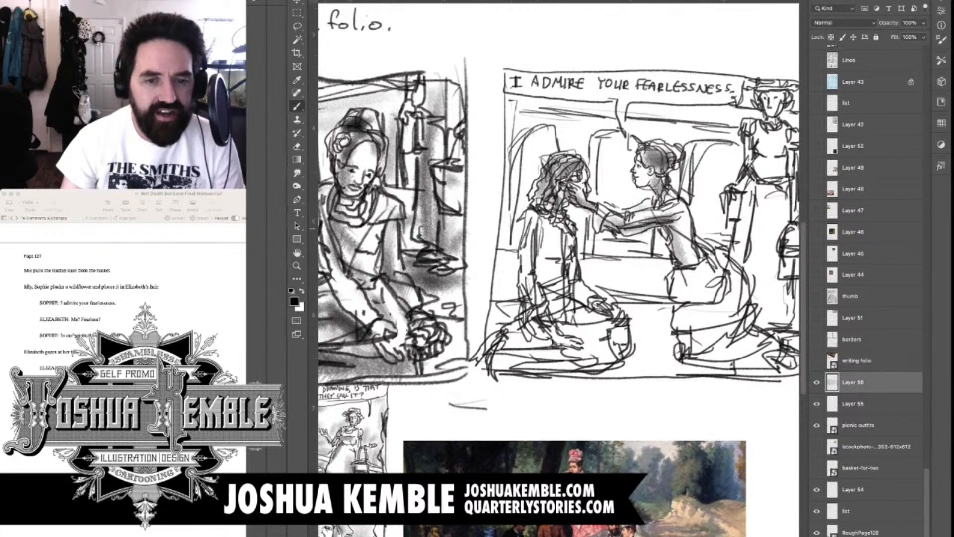
Shade the long-haired kneeling figure's dress in gray, from the bodice down to the folded skirt on the ground
mouse_move(531, 222)
mouse_down()
mouse_move(549, 298)
mouse_move(559, 273)
mouse_move(581, 335)
mouse_up()
mouse_move(567, 287)
mouse_down()
mouse_move(606, 308)
mouse_move(604, 337)
mouse_up()
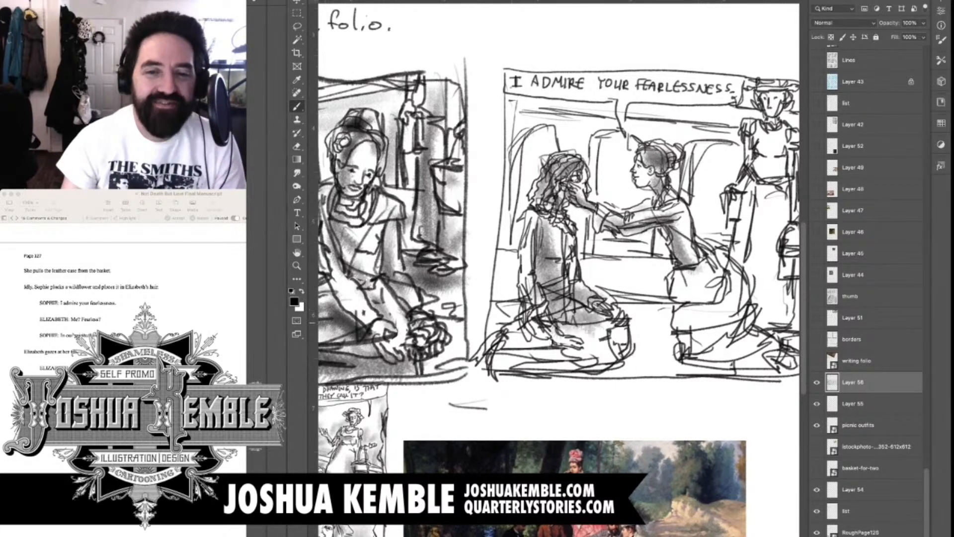
drag(555, 309, 622, 342)
drag(527, 362, 596, 340)
mouse_move(492, 368)
mouse_down()
mouse_move(557, 343)
mouse_move(597, 358)
mouse_up()
Shade the reaching figure's skirt in gray and darken the ground beneath it
mouse_move(693, 265)
mouse_down()
mouse_move(698, 312)
mouse_move(716, 334)
mouse_move(711, 352)
mouse_up()
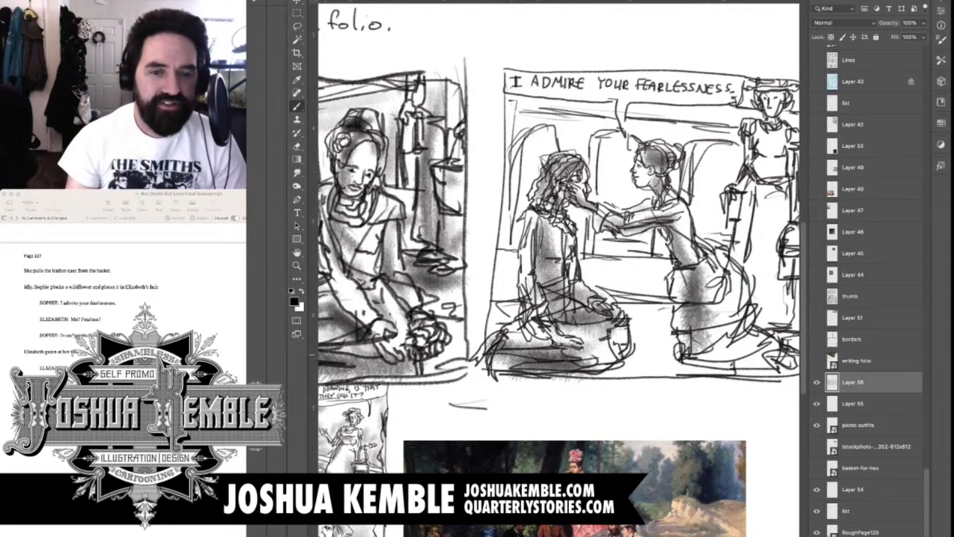
drag(701, 291, 730, 355)
drag(715, 323, 753, 354)
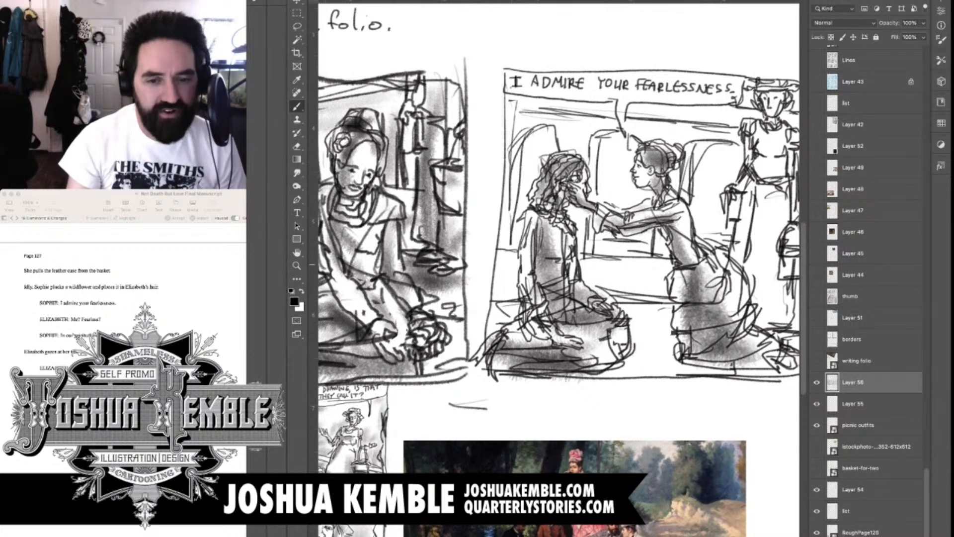
mouse_move(696, 348)
mouse_down()
mouse_move(601, 317)
mouse_move(630, 344)
mouse_move(690, 338)
mouse_up()
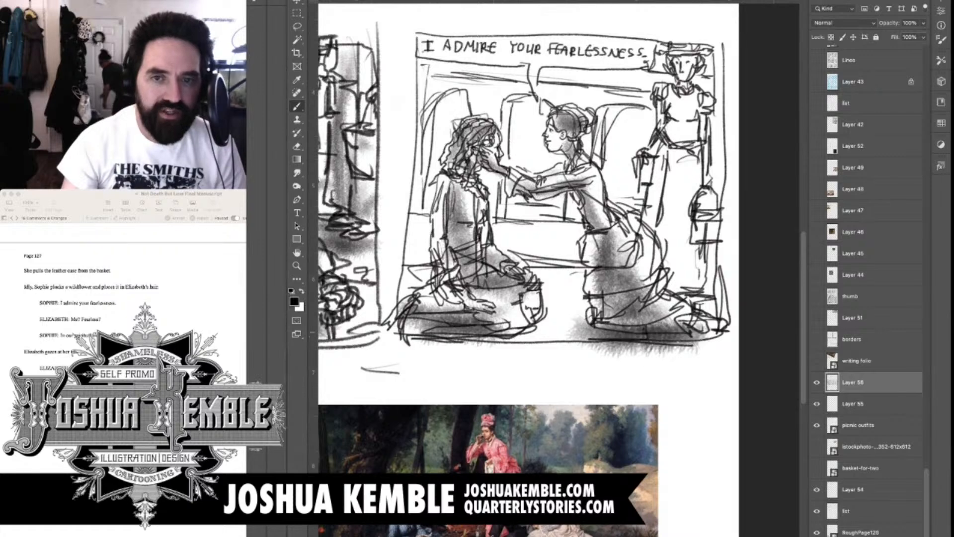
Shade the standing figure's dress in gray, plus the ground at the feet and between the kneeling figures
mouse_move(670, 44)
mouse_down()
mouse_move(678, 119)
mouse_move(658, 228)
mouse_move(674, 292)
mouse_move(692, 223)
mouse_move(713, 246)
mouse_up()
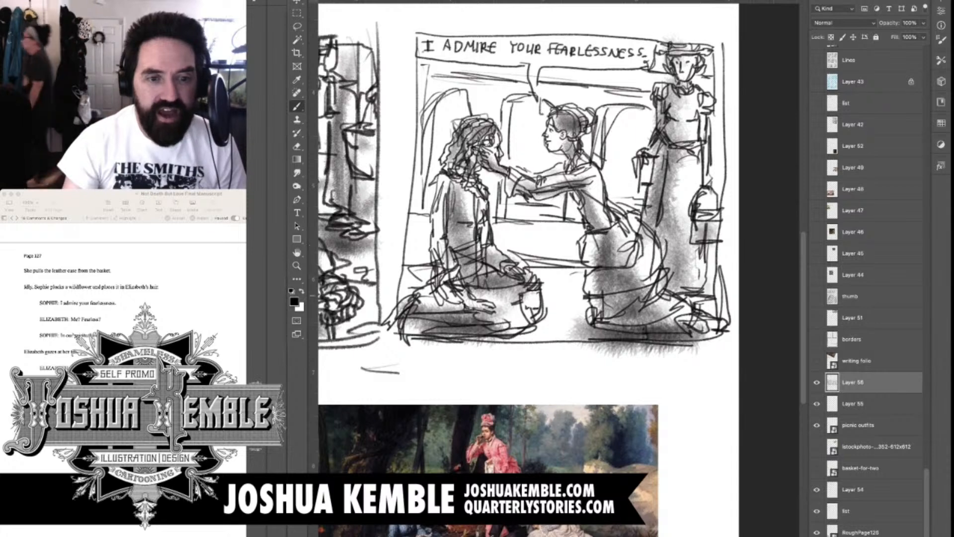
mouse_move(685, 288)
mouse_down()
mouse_move(716, 300)
mouse_move(700, 304)
mouse_up()
drag(596, 313, 550, 334)
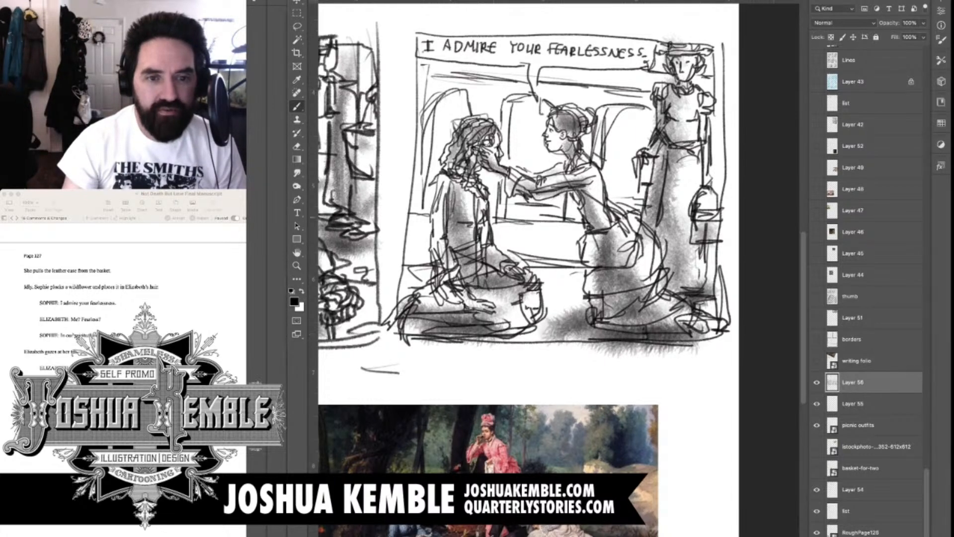
Shade the three background arches, the area beneath the outstretched arms, and the band under the dialogue box in gray
drag(452, 100, 427, 219)
mouse_move(517, 112)
mouse_down()
mouse_move(520, 169)
mouse_move(527, 158)
mouse_up()
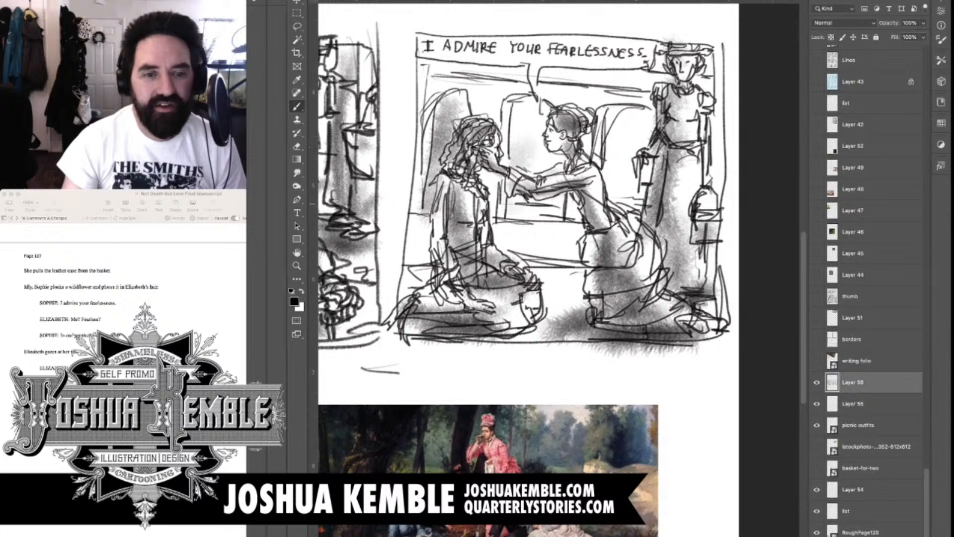
drag(514, 205, 569, 206)
mouse_move(619, 127)
mouse_down()
mouse_move(610, 191)
mouse_move(637, 203)
mouse_up()
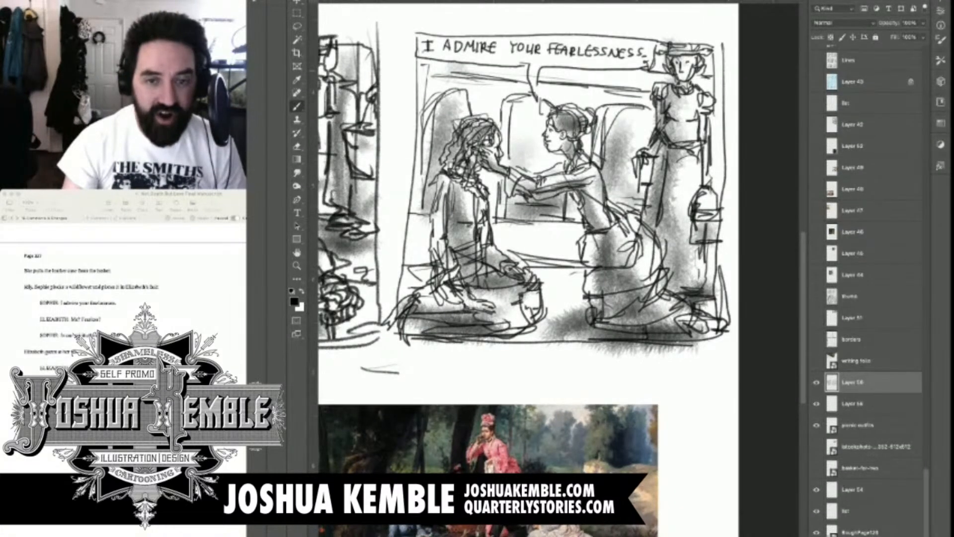
mouse_move(428, 68)
mouse_down()
mouse_move(502, 73)
mouse_move(521, 83)
mouse_move(658, 82)
mouse_move(661, 68)
mouse_move(715, 78)
mouse_up()
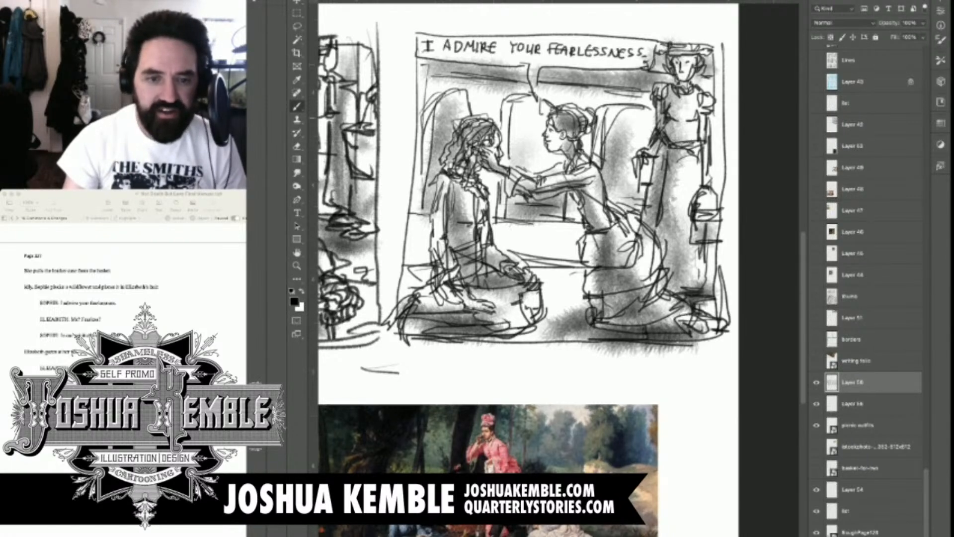
Move the two sketched panels up to the top edge of the page
scroll(559, 268, down, 5)
scroll(559, 268, up, 1)
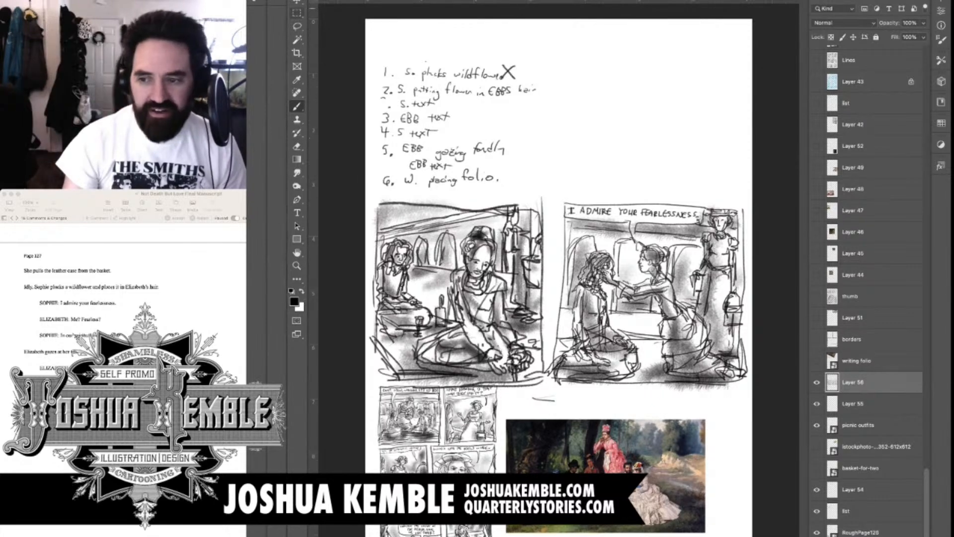
key(v)
mouse_move(621, 272)
mouse_down()
mouse_move(629, 103)
mouse_move(613, 56)
mouse_move(619, 65)
mouse_up()
Move the handwritten panel list into the blank area below panel two and mark panel two's text entry with an X
click(847, 511)
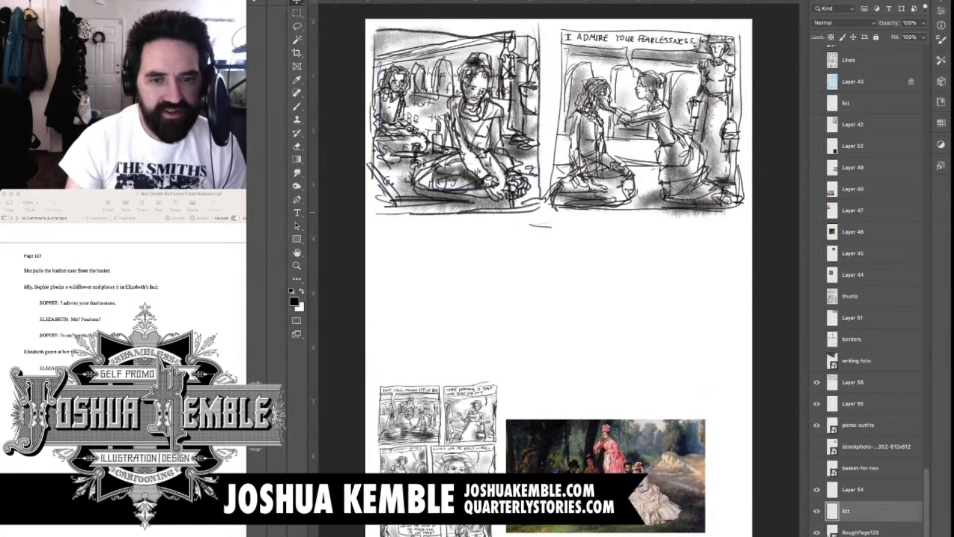
key(ctrl+z)
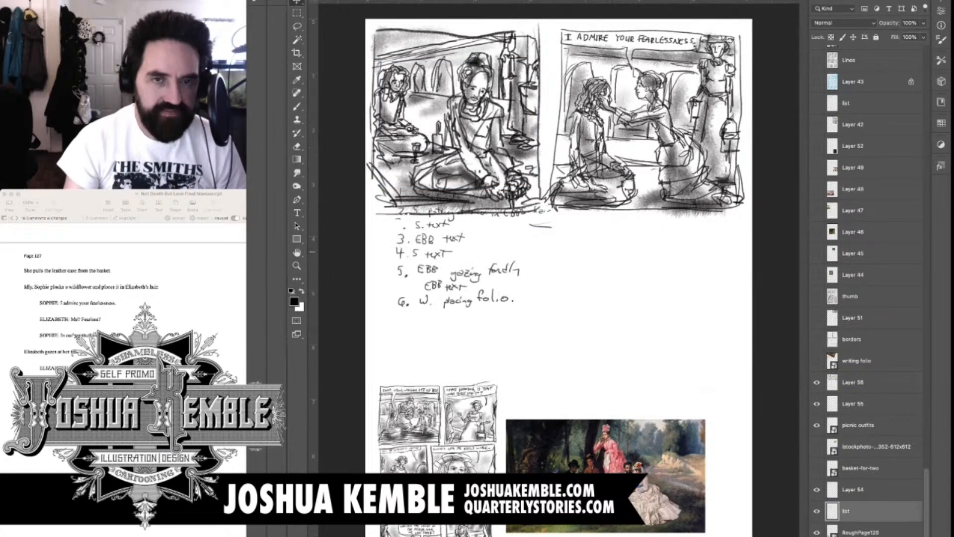
drag(561, 309, 631, 317)
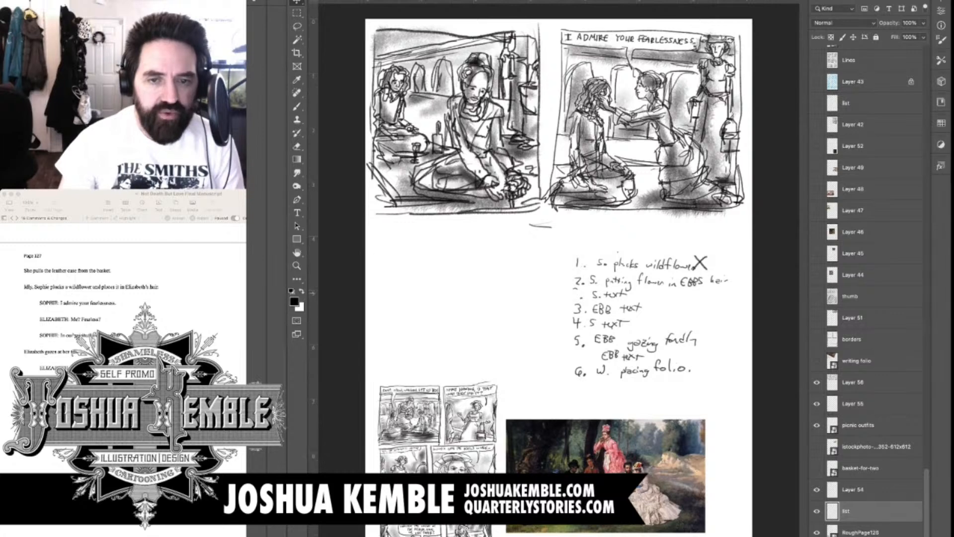
key(b)
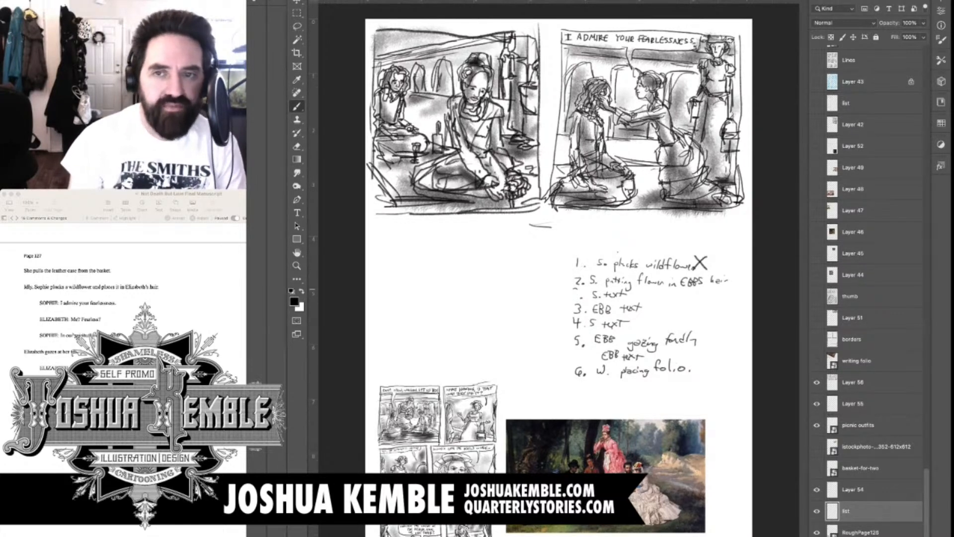
mouse_move(631, 286)
mouse_down()
mouse_move(641, 292)
mouse_move(627, 297)
mouse_up()
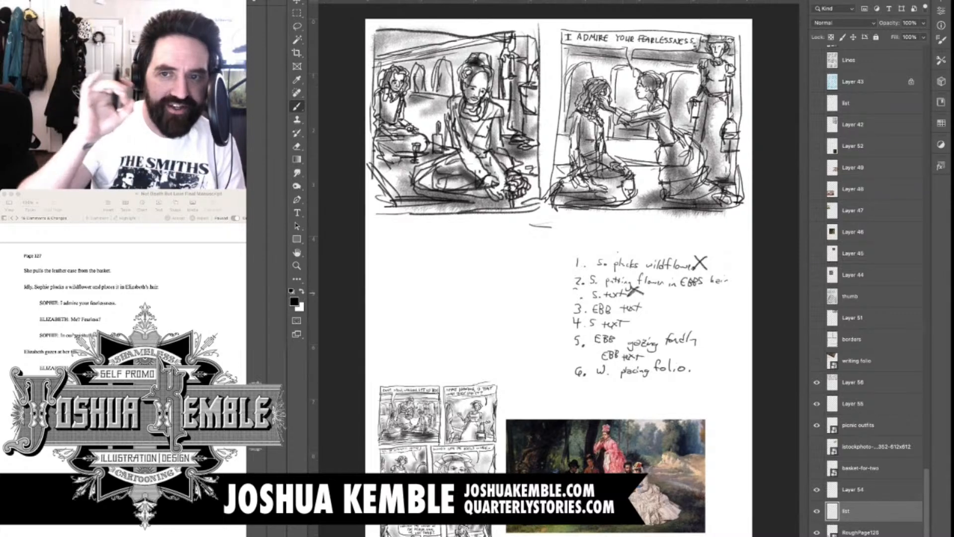
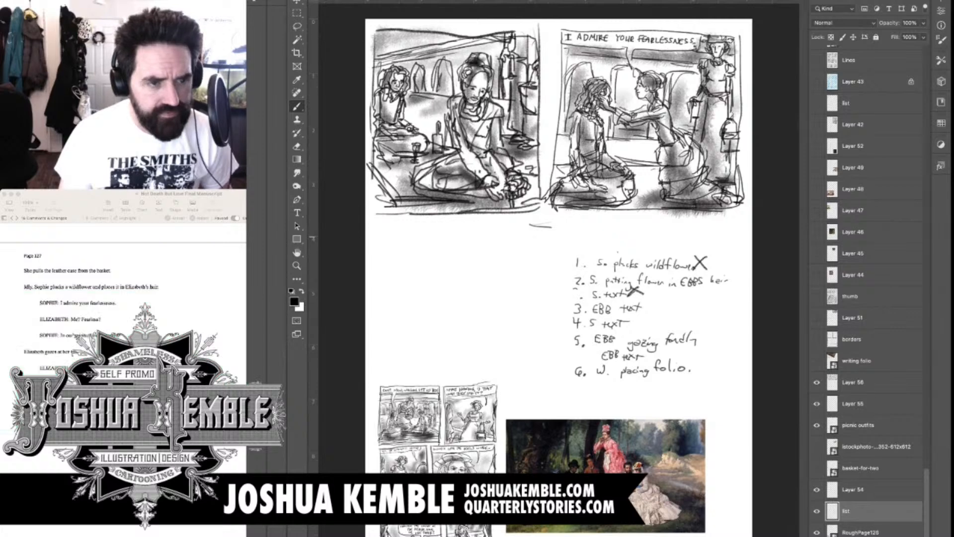
Draw panel three's top border beneath panel one and letter "ME?" just below it
drag(79, 193, 79, 295)
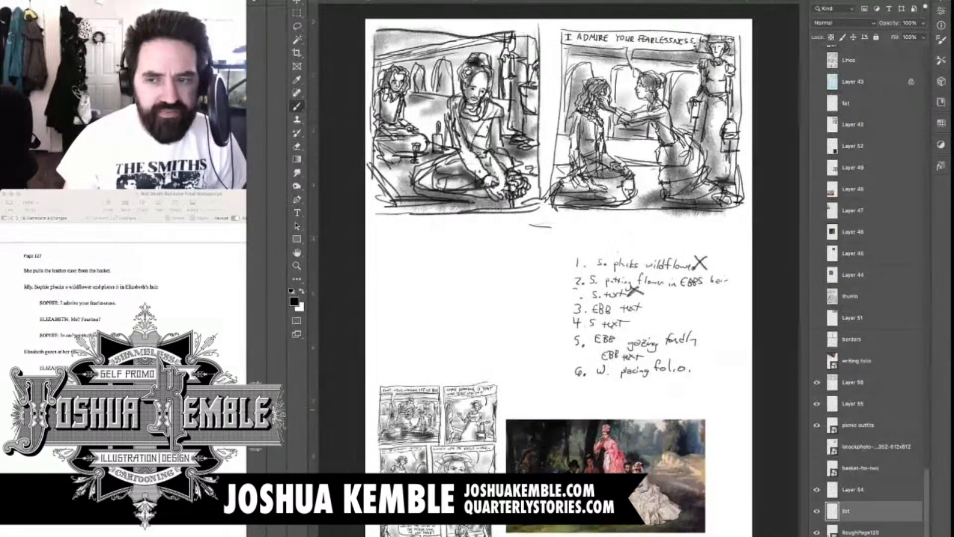
drag(535, 224, 387, 224)
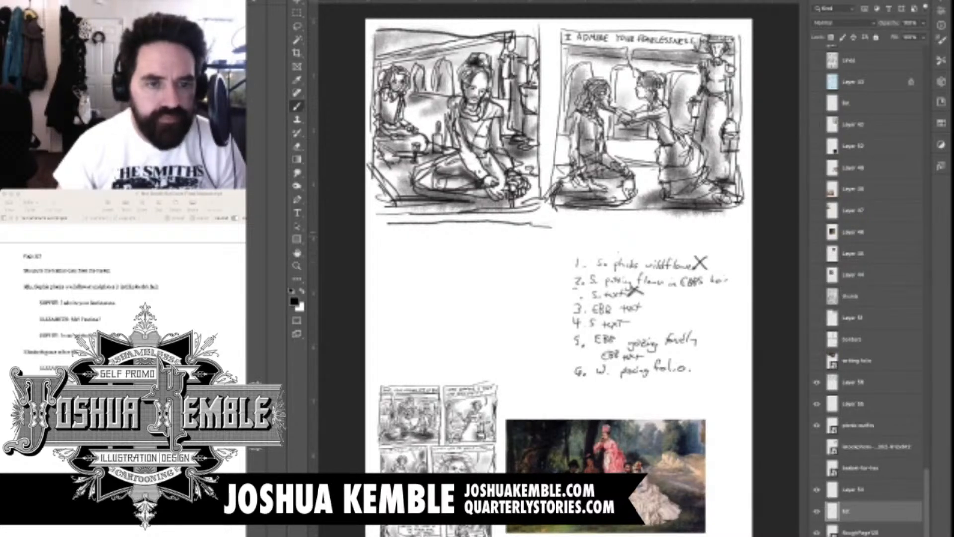
drag(404, 230, 422, 231)
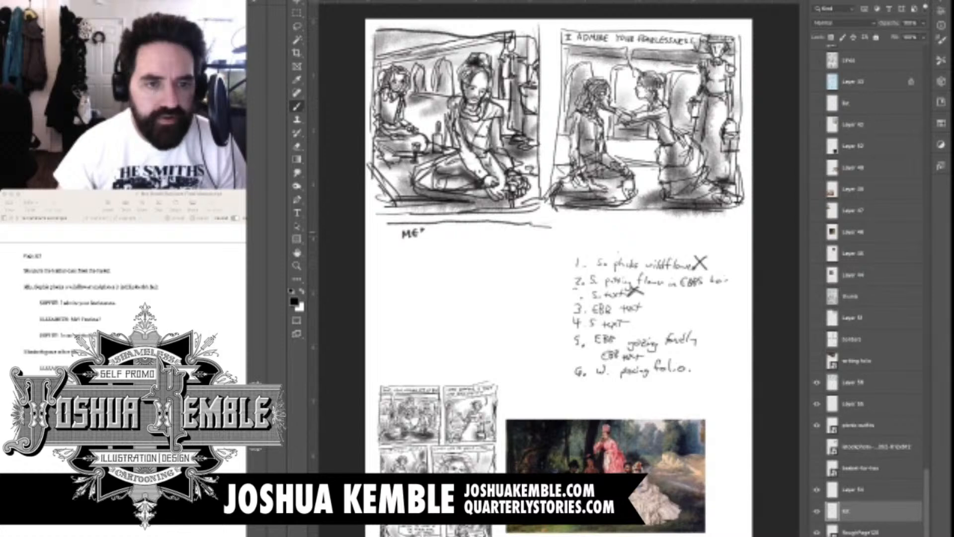
Letter "FEARLESS?" beside "ME?" to complete panel three's dialogue
scroll(421, 223, up, 3)
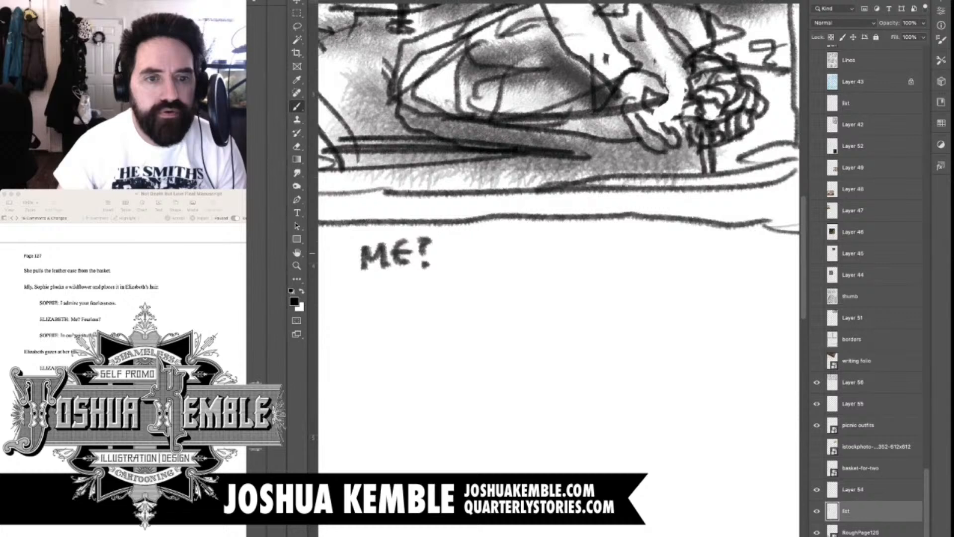
drag(457, 237, 457, 256)
drag(457, 237, 470, 237)
drag(457, 247, 469, 245)
drag(487, 239, 488, 255)
mouse_move(475, 247)
mouse_down()
mouse_move(504, 259)
mouse_move(504, 246)
mouse_up()
drag(511, 238, 512, 258)
drag(511, 238, 523, 259)
mouse_move(535, 238)
mouse_down()
mouse_move(545, 258)
mouse_move(561, 257)
mouse_move(559, 247)
mouse_up()
mouse_move(579, 239)
mouse_down()
mouse_move(563, 257)
mouse_move(618, 251)
mouse_up()
click(619, 258)
click(621, 258)
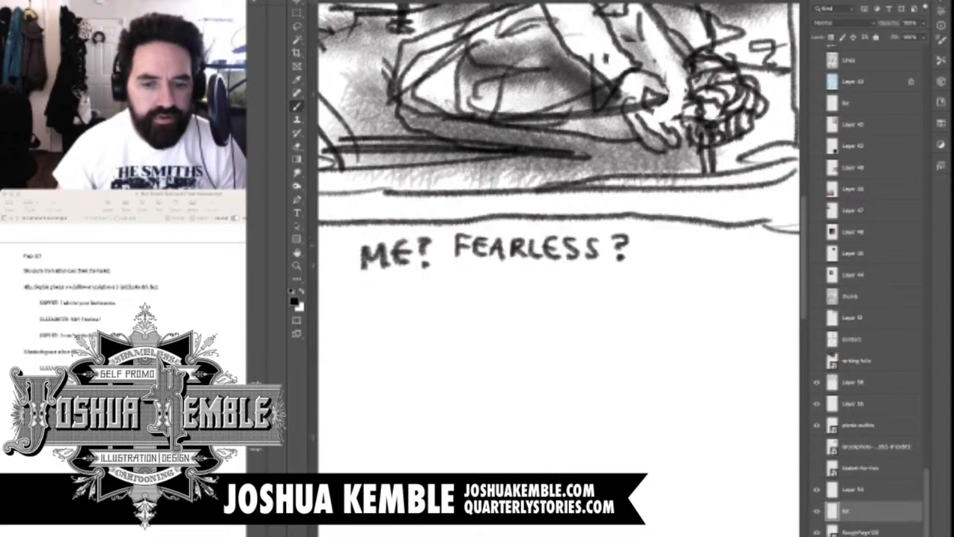
key(super+0)
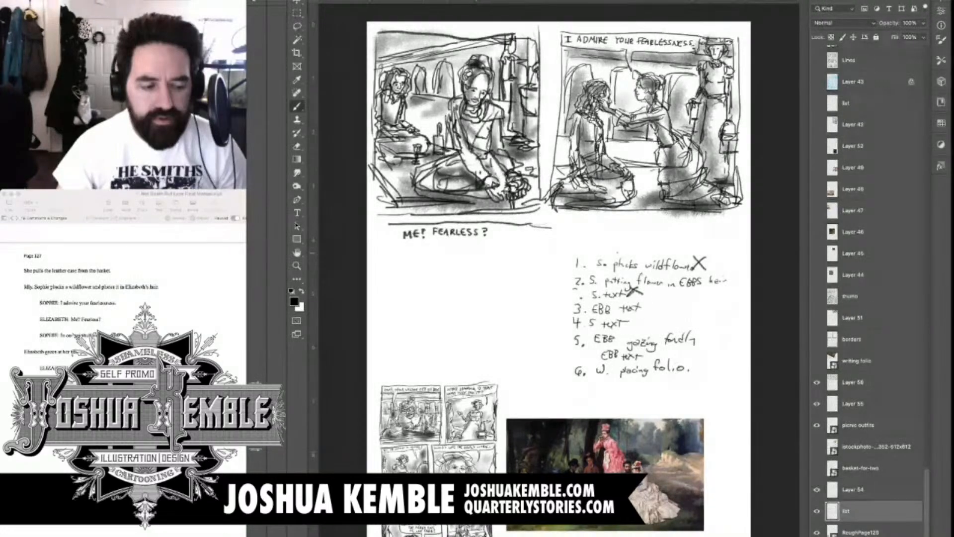
Start panel three's figure below the dialogue with a short vertical guide mark and a curved jaw line
super+click(432, 263)
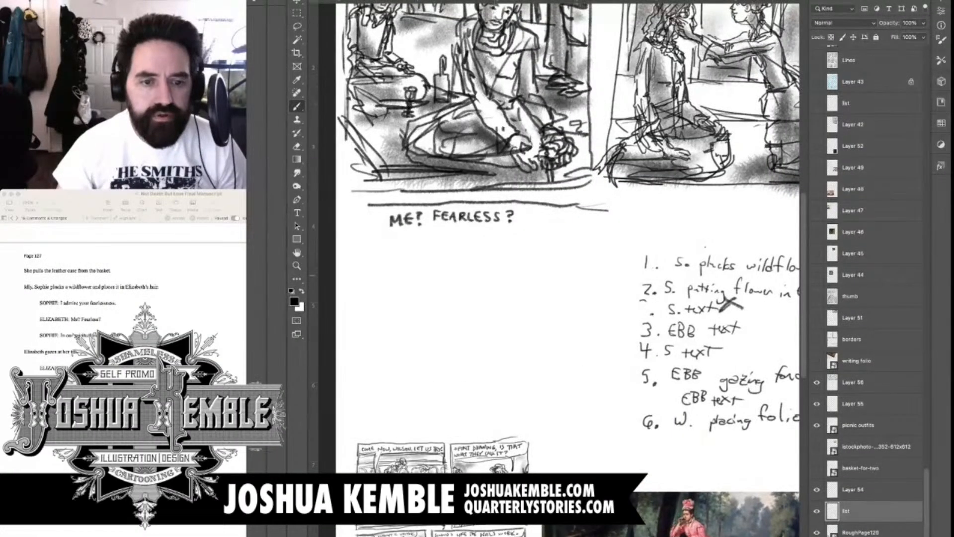
drag(447, 308, 477, 161)
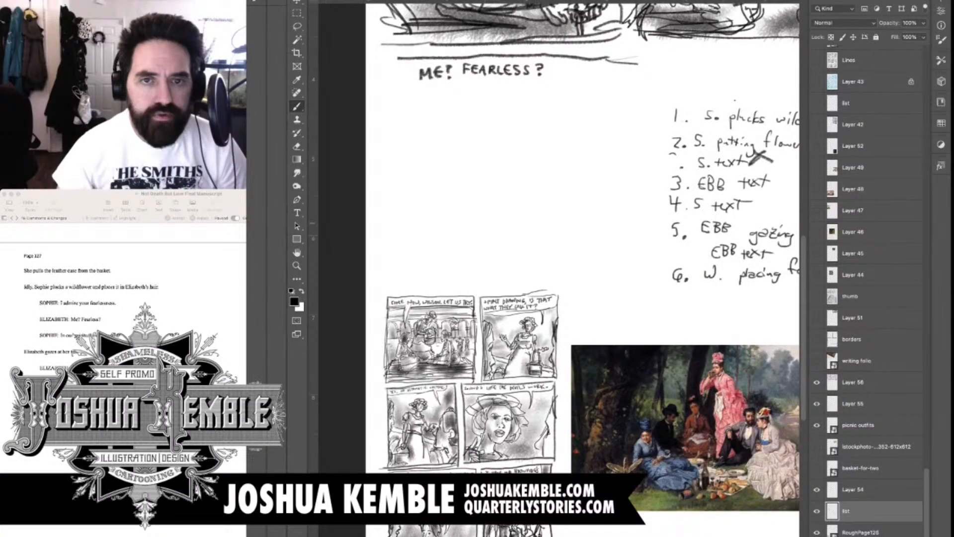
mouse_move(621, 149)
mouse_down()
mouse_move(492, 354)
mouse_move(517, 373)
mouse_move(615, 227)
mouse_move(626, 129)
mouse_up()
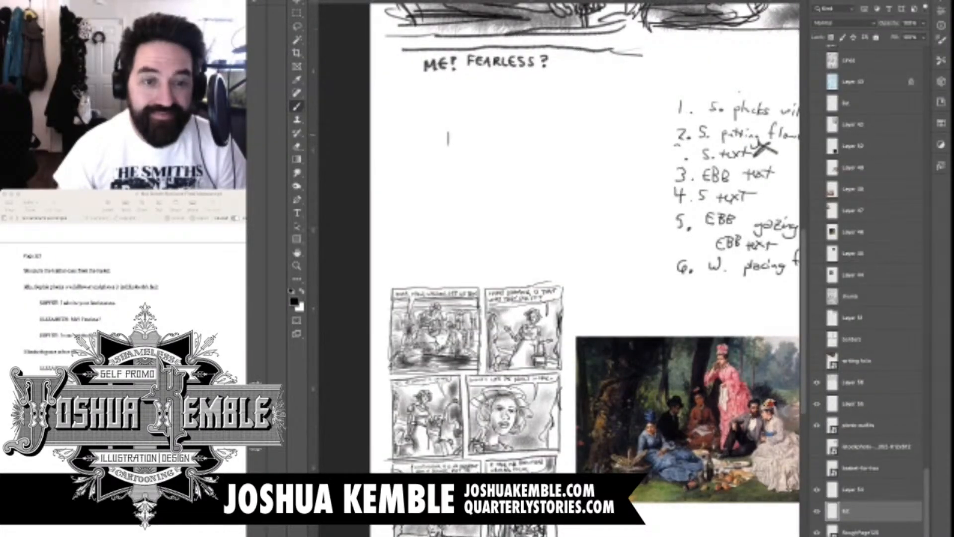
mouse_move(461, 131)
mouse_down()
mouse_move(464, 164)
mouse_move(487, 163)
mouse_up()
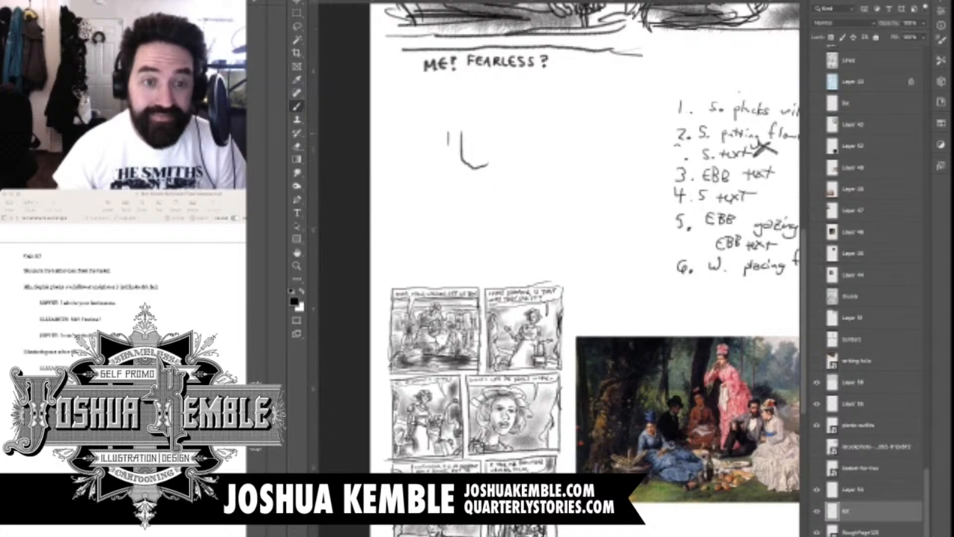
drag(467, 134, 476, 135)
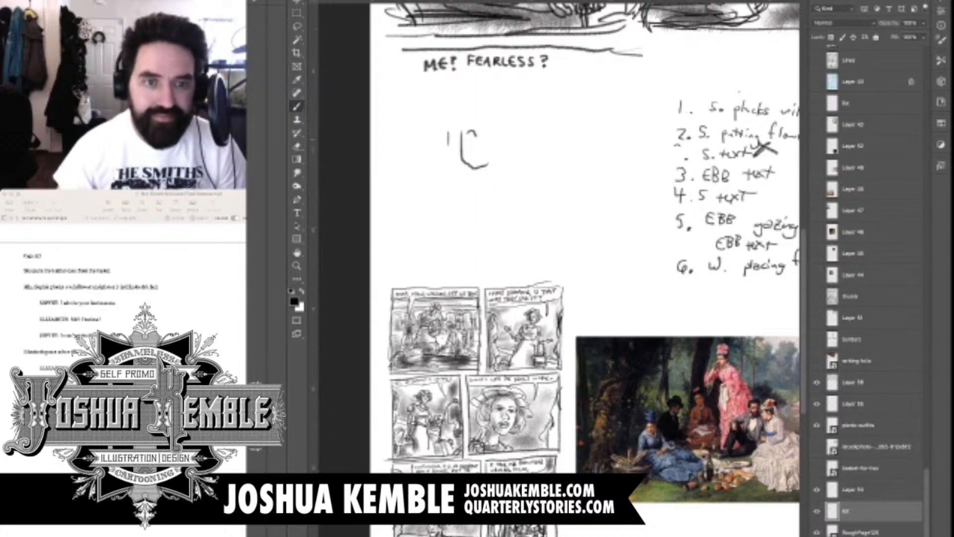
click(470, 141)
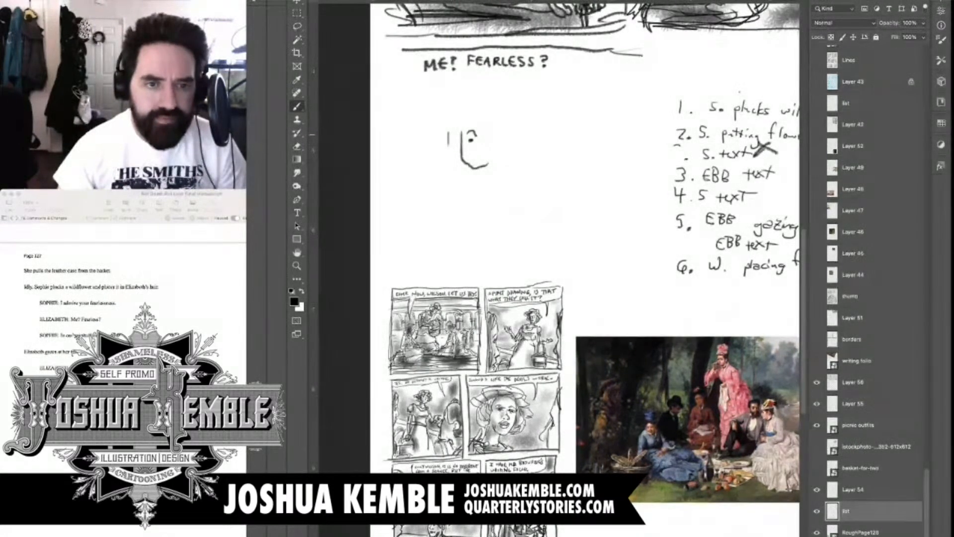
key(e)
drag(463, 133, 478, 141)
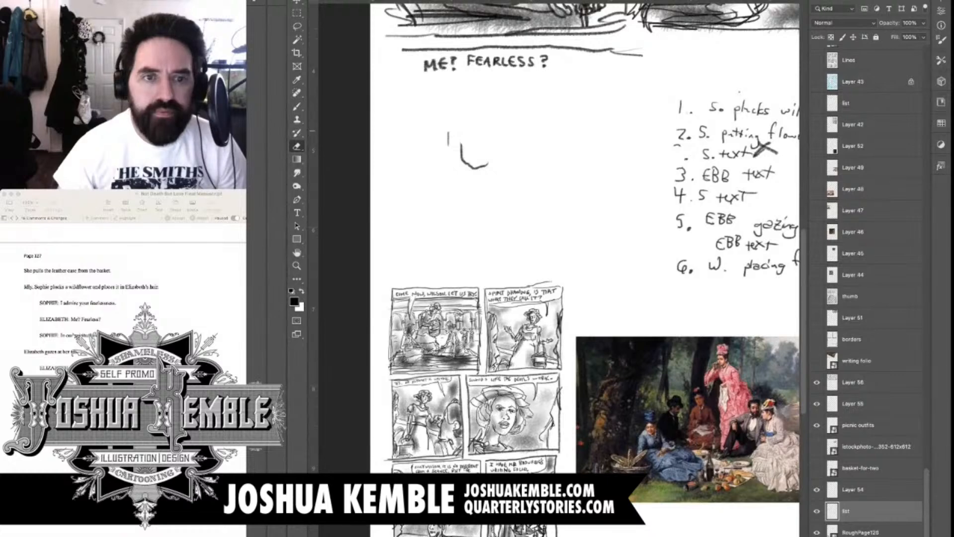
Complete the head outline and rough in two raised hands, one at the chest and one held out with its wrist
key(b)
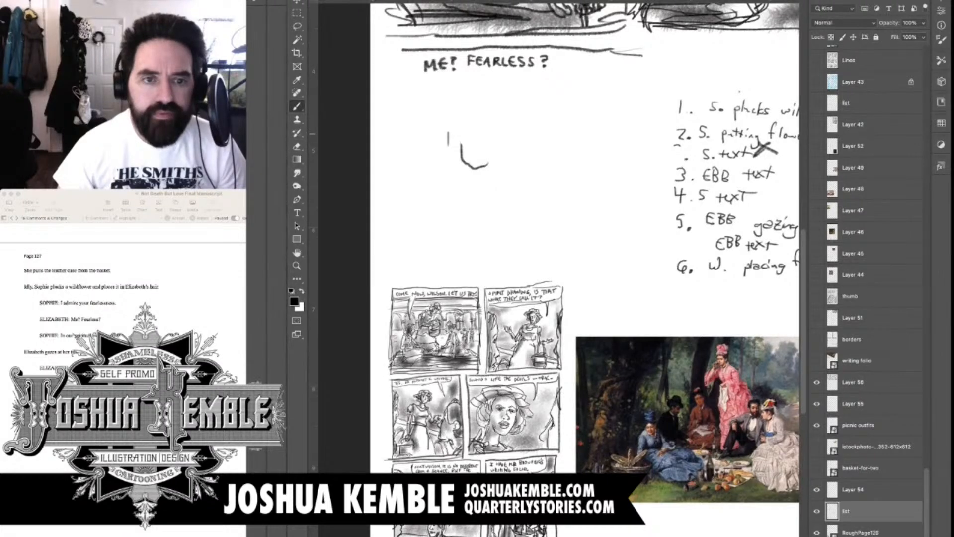
mouse_move(462, 145)
mouse_down()
mouse_move(499, 132)
mouse_move(489, 167)
mouse_move(453, 202)
mouse_up()
mouse_move(478, 204)
mouse_down()
mouse_move(454, 228)
mouse_move(487, 216)
mouse_move(453, 240)
mouse_move(492, 201)
mouse_move(518, 200)
mouse_move(544, 172)
mouse_move(524, 214)
mouse_move(533, 252)
mouse_up()
drag(528, 212, 538, 242)
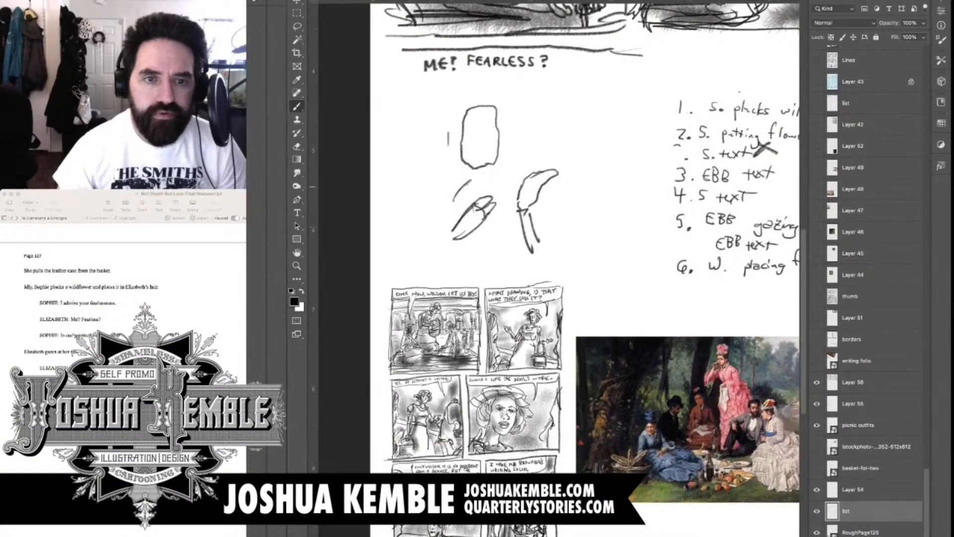
Sketch the side of the head, the neck and shoulders, and the bent arm and torso under the chest hand
mouse_move(505, 110)
mouse_down()
mouse_move(504, 157)
mouse_move(468, 185)
mouse_move(496, 191)
mouse_up()
drag(446, 191, 426, 241)
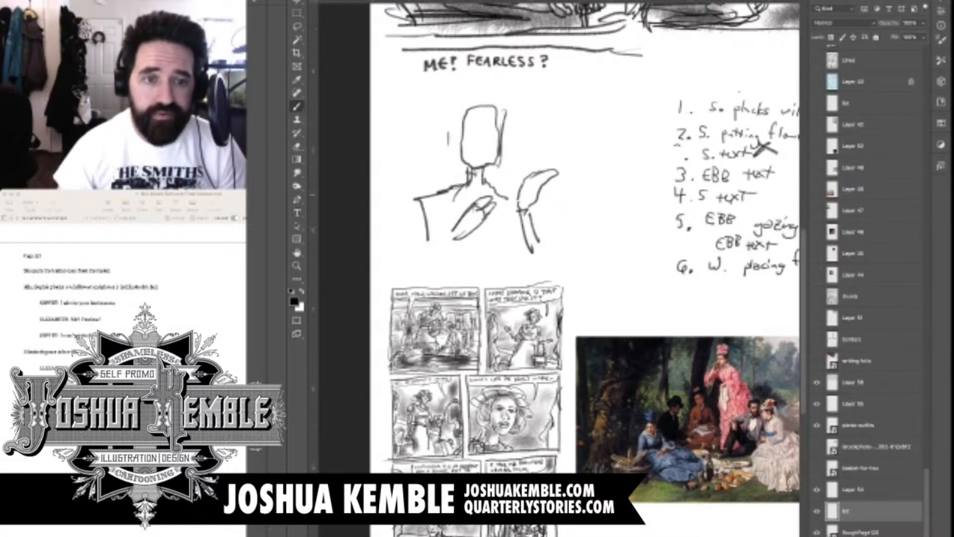
drag(447, 193, 441, 270)
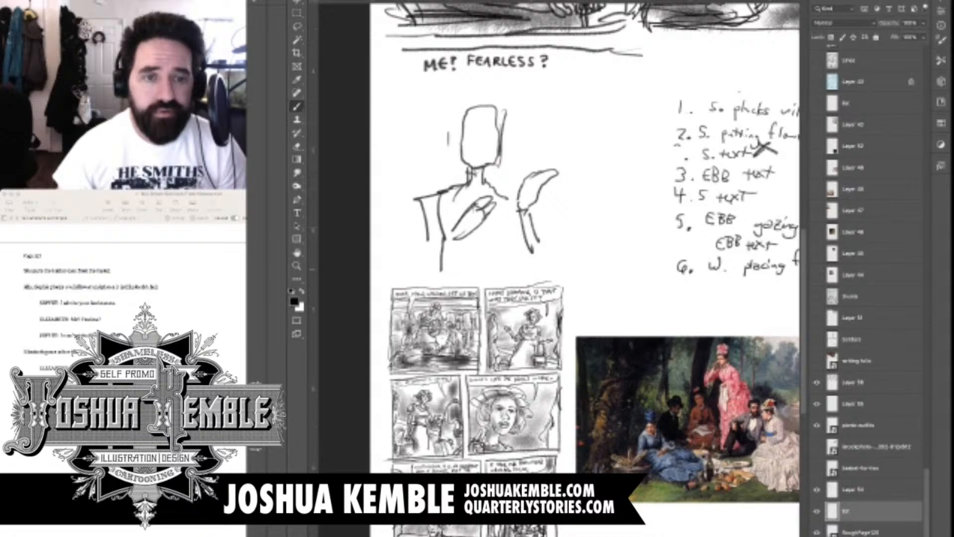
drag(446, 239, 464, 279)
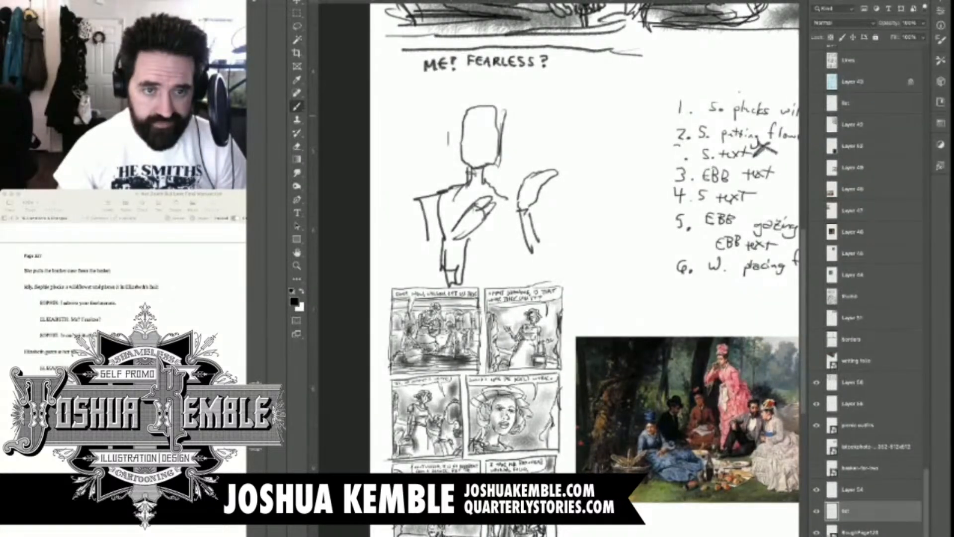
Draw the eyes, eyebrows, nose and mouth on panel three's figure and reinforce the cheek and jaw line
scroll(479, 92, up, 5)
scroll(478, 90, down, 1)
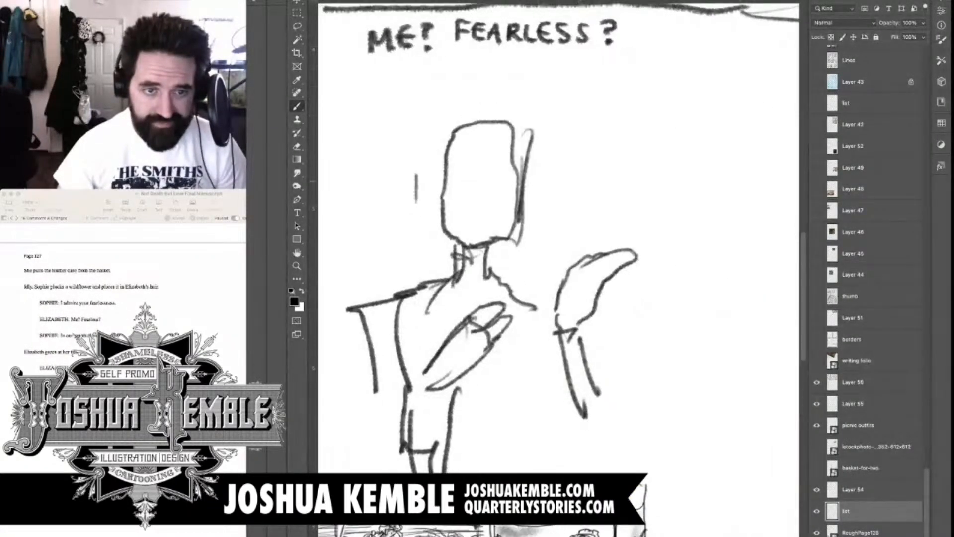
click(470, 178)
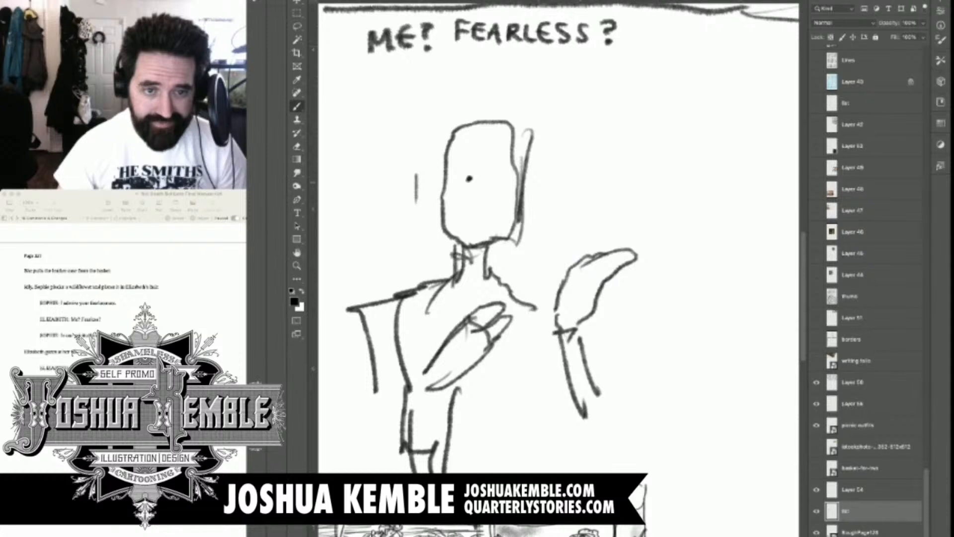
click(504, 180)
mouse_move(458, 170)
mouse_down()
mouse_move(512, 171)
mouse_move(494, 206)
mouse_move(478, 208)
mouse_move(497, 213)
mouse_move(475, 223)
mouse_move(493, 222)
mouse_move(490, 253)
mouse_move(514, 218)
mouse_up()
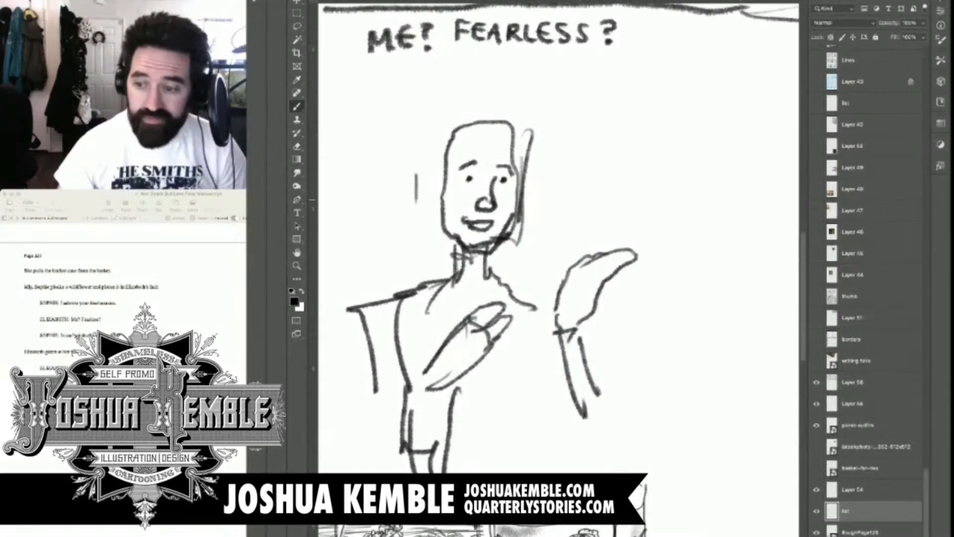
drag(514, 167, 507, 230)
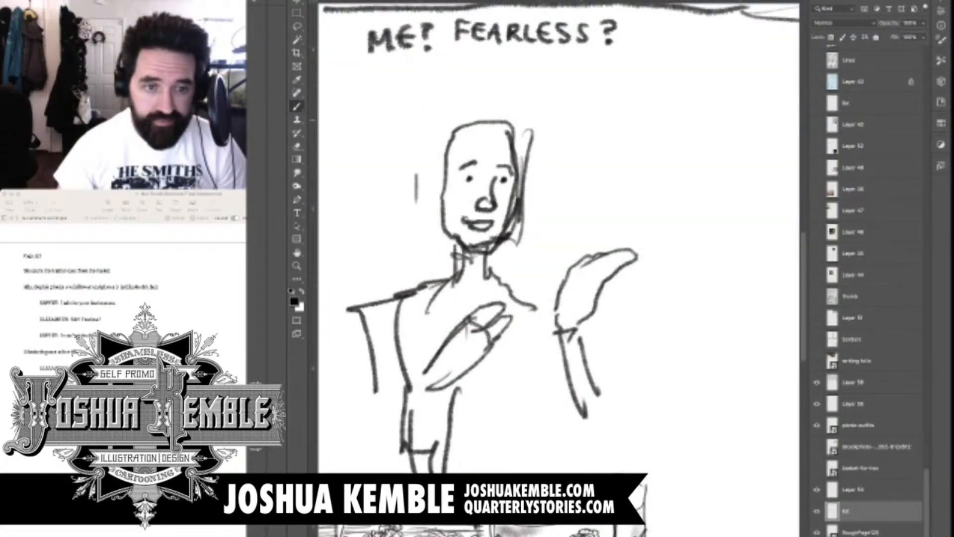
Draw long wavy hair from a parting at the crown down both sides of the face to the shoulders
mouse_move(484, 117)
mouse_down()
mouse_move(453, 165)
mouse_move(425, 328)
mouse_up()
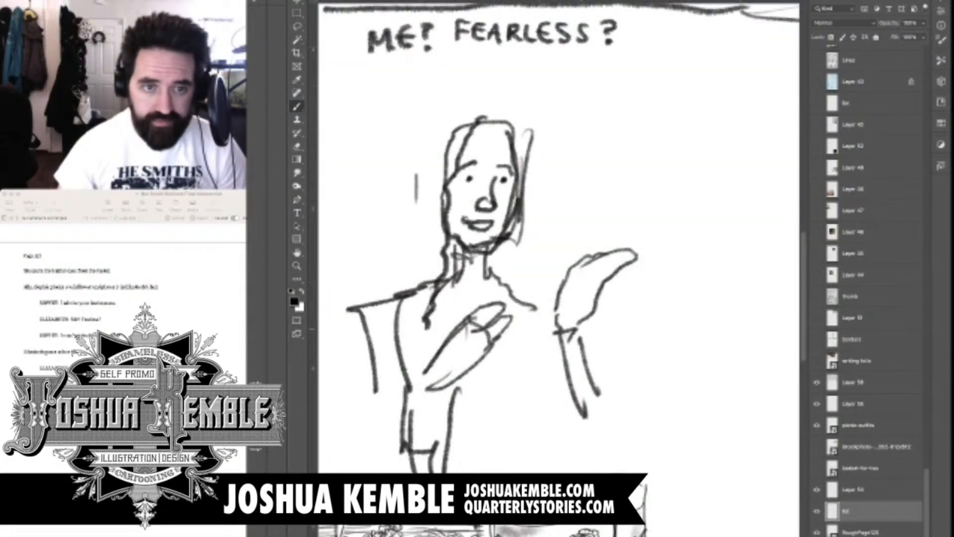
drag(430, 271, 421, 337)
mouse_move(473, 113)
mouse_down()
mouse_move(415, 276)
mouse_move(490, 116)
mouse_move(425, 155)
mouse_move(396, 284)
mouse_move(380, 306)
mouse_up()
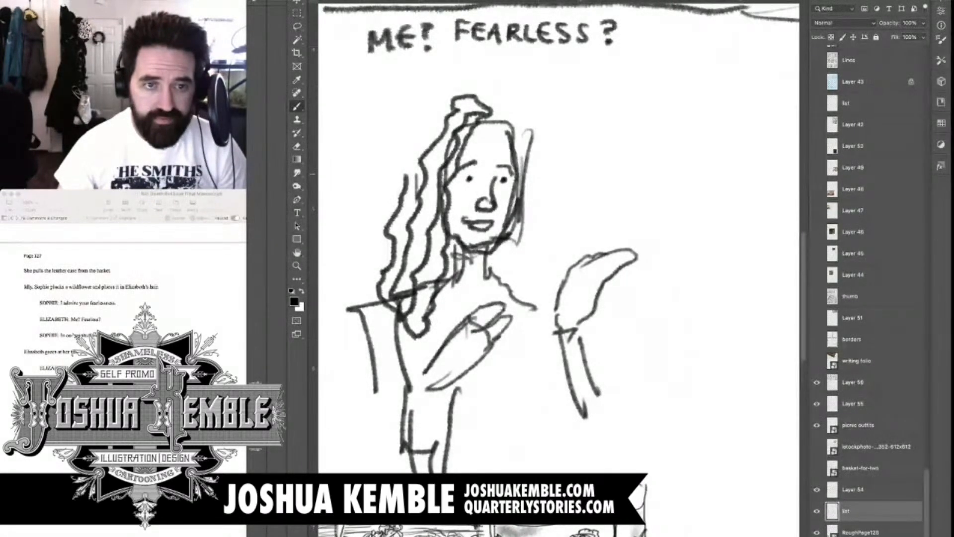
drag(464, 97, 403, 176)
mouse_move(428, 102)
mouse_down()
mouse_move(477, 89)
mouse_move(369, 246)
mouse_move(377, 278)
mouse_up()
mouse_move(491, 113)
mouse_down()
mouse_move(520, 175)
mouse_move(521, 119)
mouse_move(529, 223)
mouse_move(520, 313)
mouse_up()
mouse_move(490, 247)
mouse_down()
mouse_move(505, 308)
mouse_move(545, 257)
mouse_up()
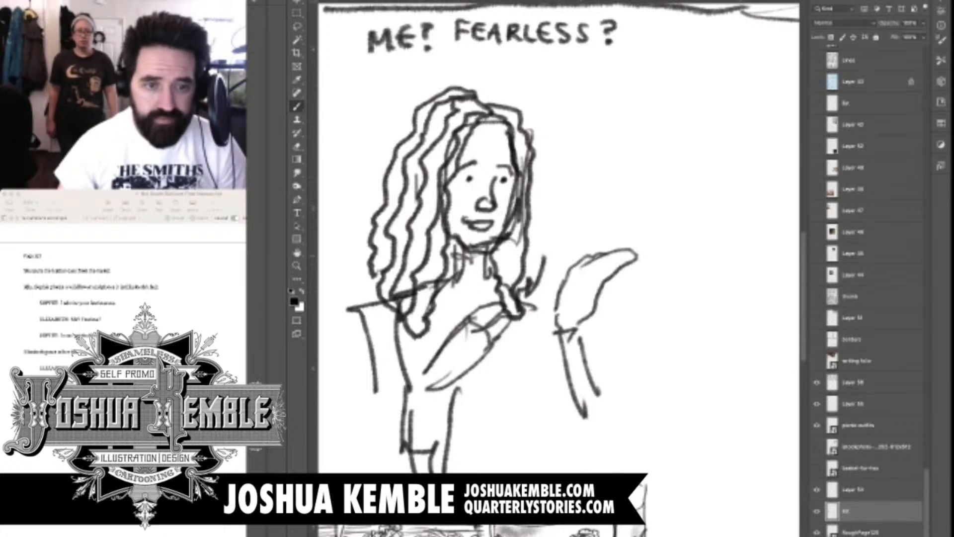
drag(532, 119, 546, 258)
drag(491, 92, 535, 122)
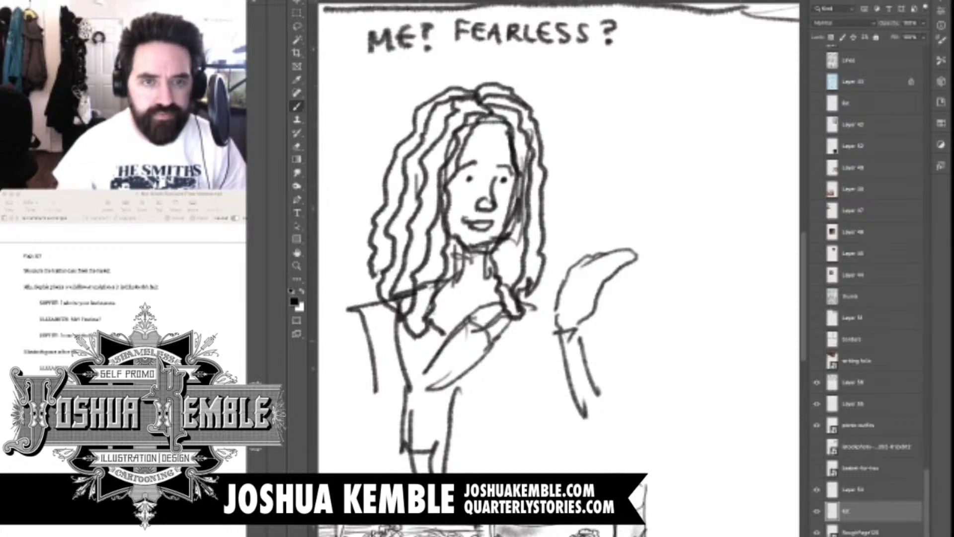
Examine panel three's figure up close and against the finished panels, the handwritten list and the reference images
scroll(556, 239, down, 5)
scroll(557, 238, up, 1)
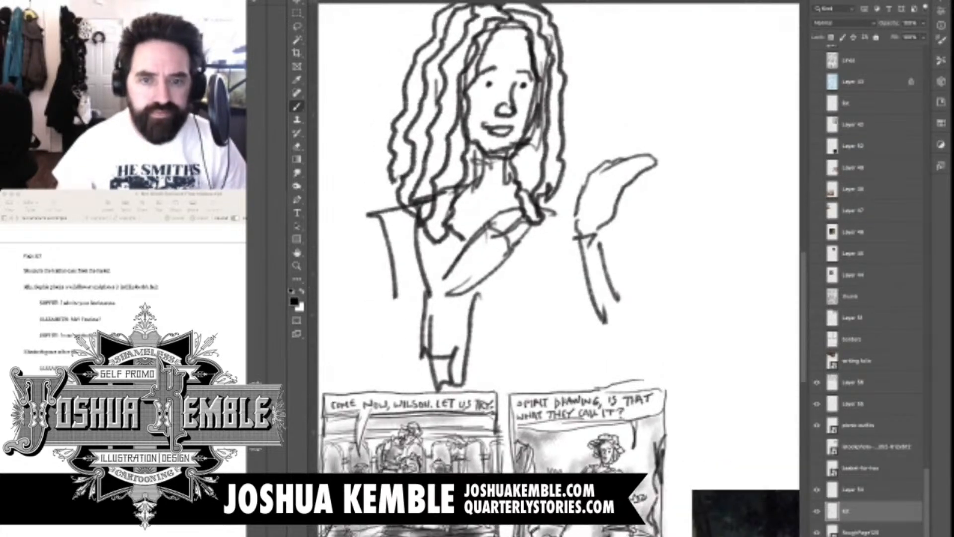
scroll(559, 268, up, 2)
scroll(559, 269, right, 1)
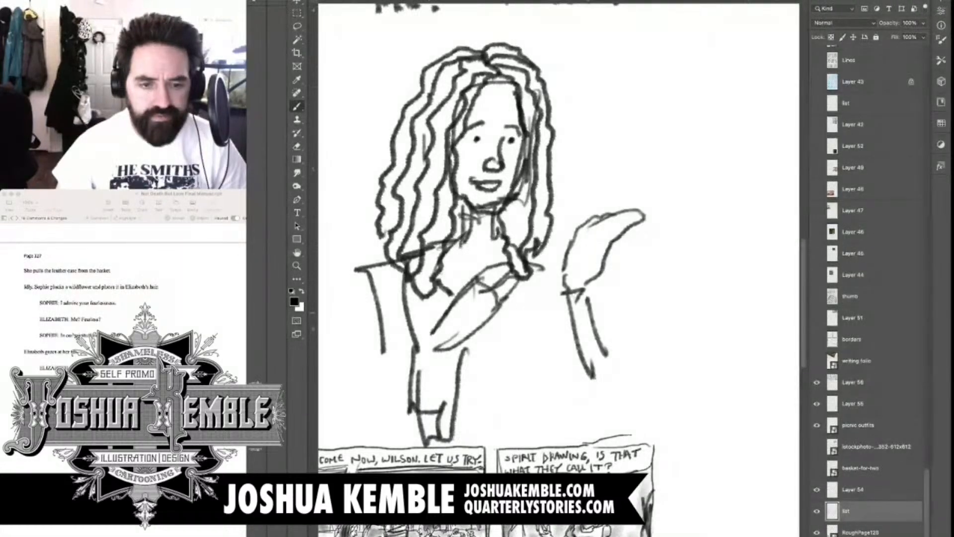
scroll(670, 274, down, 5)
key(super+0)
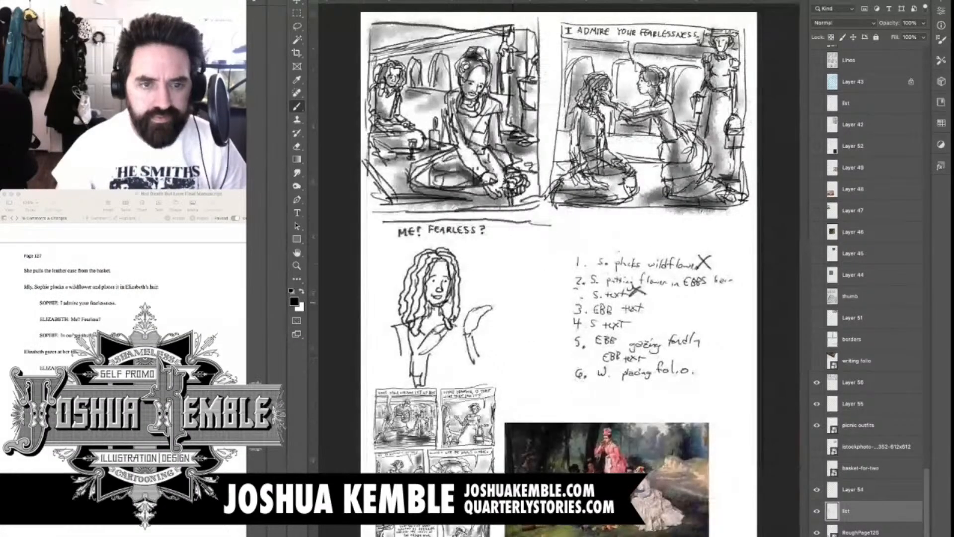
scroll(443, 341, up, 5)
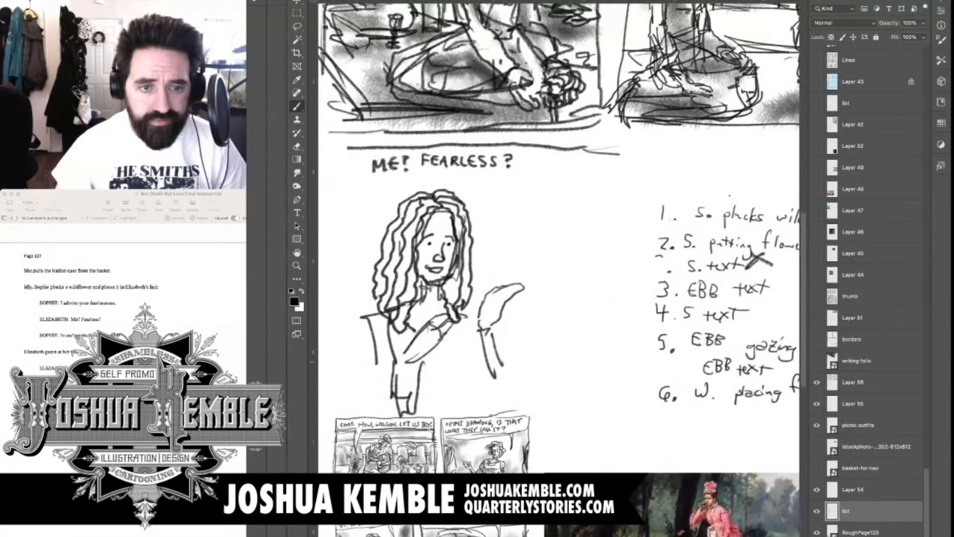
scroll(556, 268, down, 2)
scroll(556, 268, left, 2)
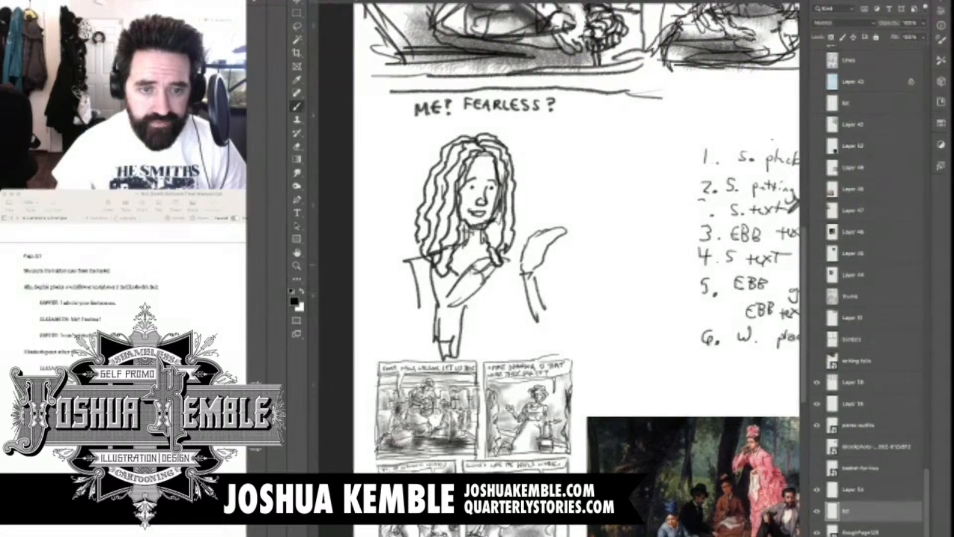
scroll(458, 271, up, 5)
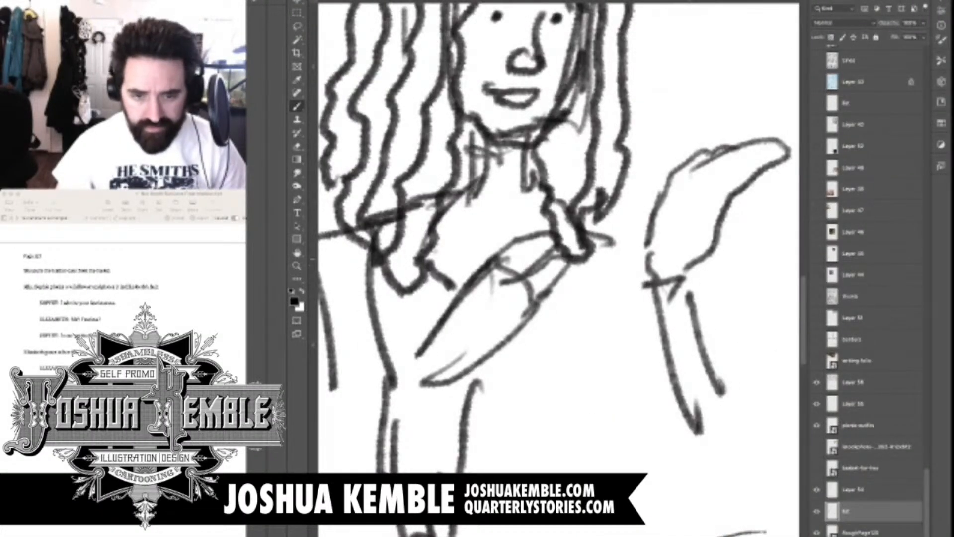
scroll(593, 275, down, 5)
scroll(557, 268, down, 3)
scroll(556, 268, right, 4)
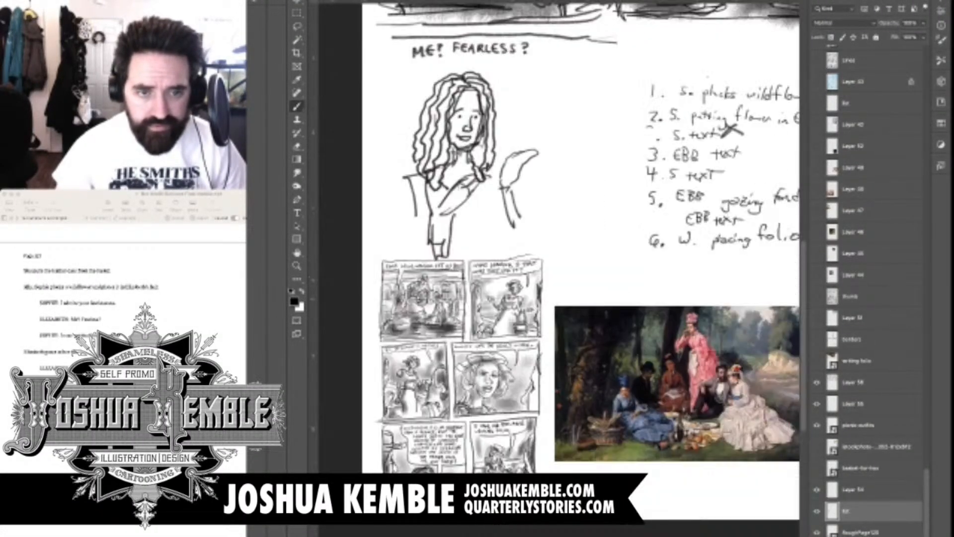
scroll(557, 268, up, 1)
scroll(556, 268, left, 1)
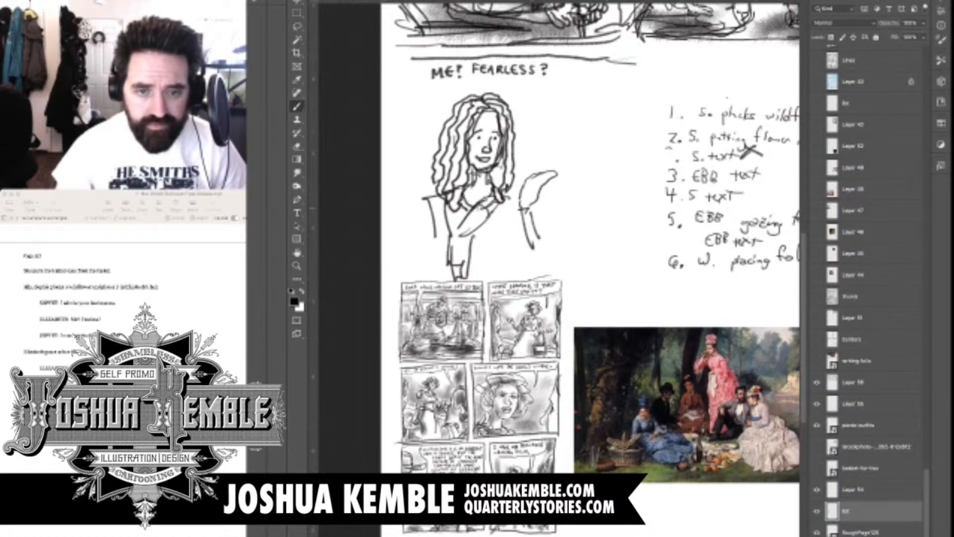
Reinforce the torso edge on panel three's figure and draw the fingers and cuff of the hand resting on her chest
drag(449, 216, 446, 244)
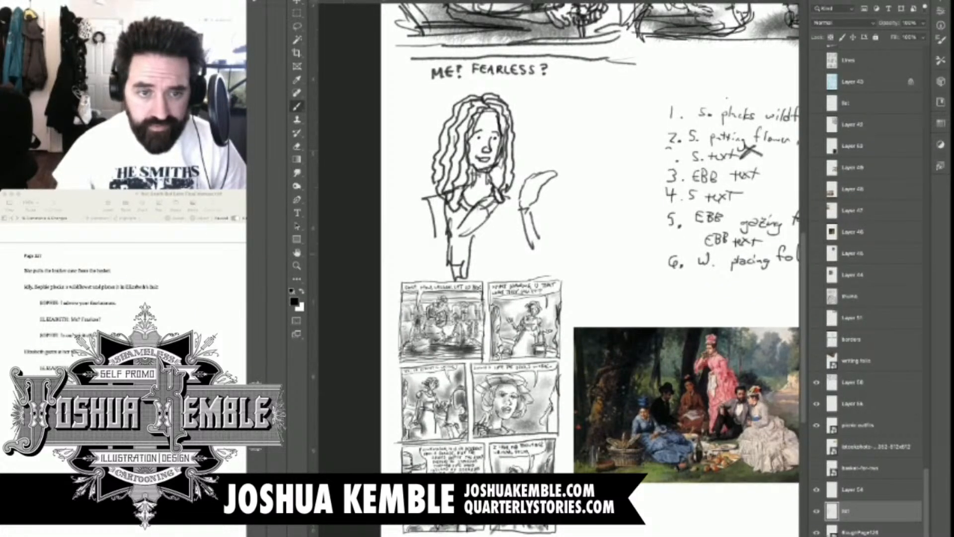
scroll(474, 202, up, 5)
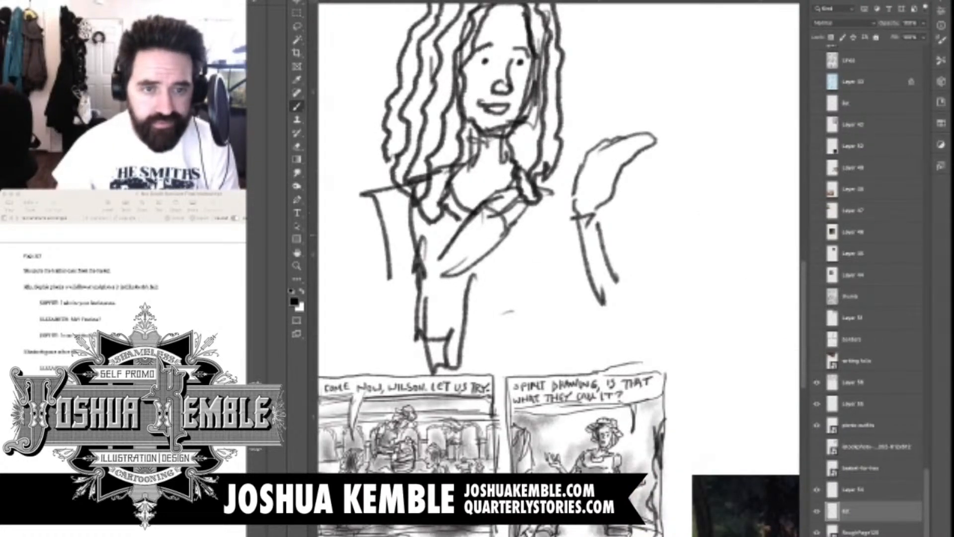
drag(451, 238, 474, 207)
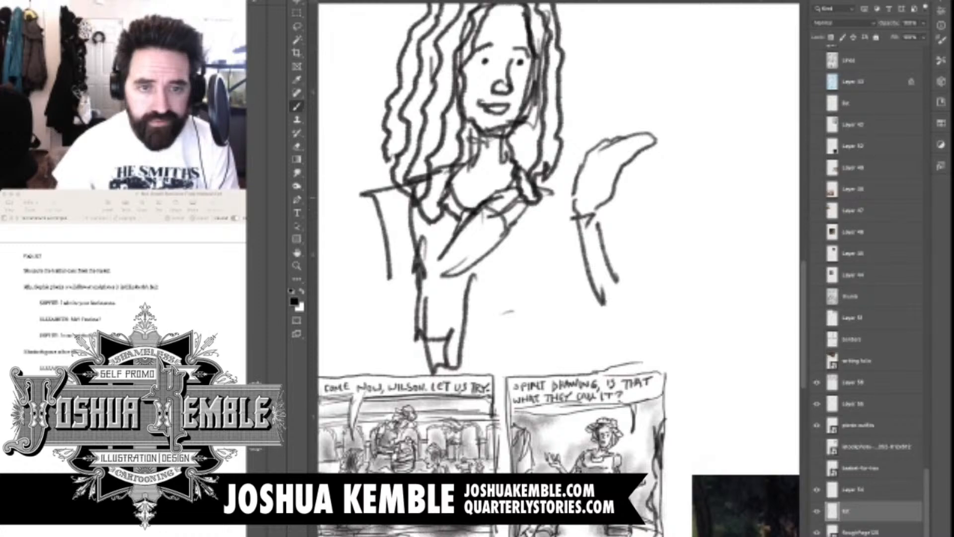
drag(493, 221, 522, 196)
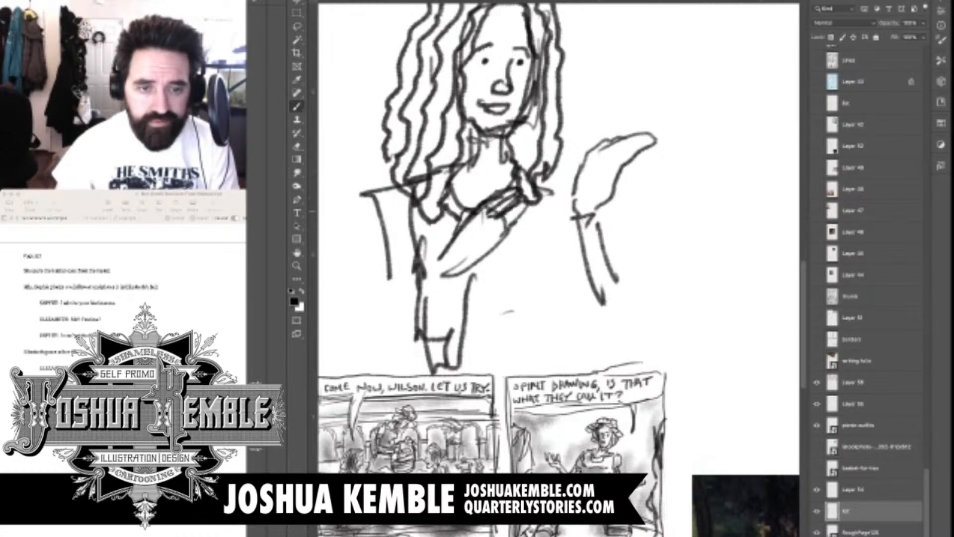
drag(503, 237, 525, 214)
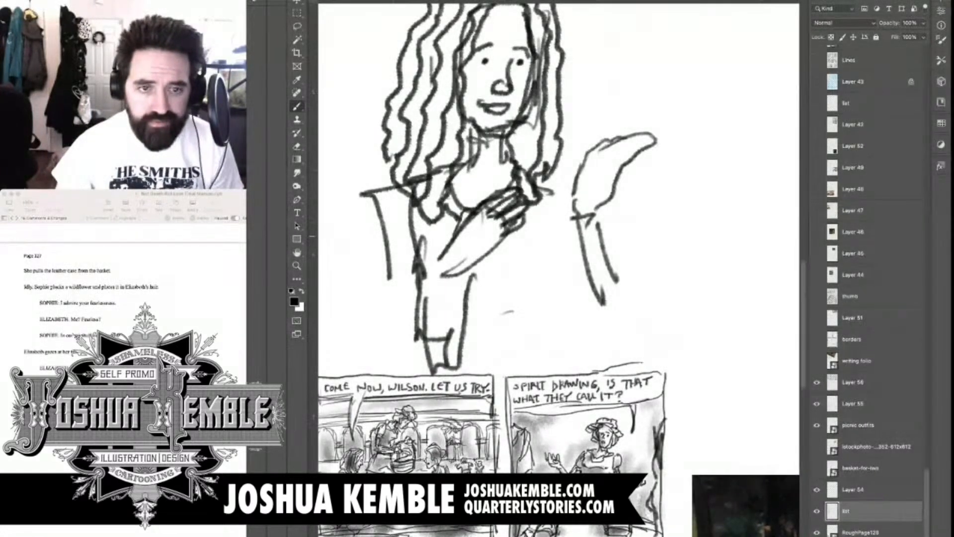
mouse_move(469, 264)
mouse_down()
mouse_move(504, 235)
mouse_move(472, 254)
mouse_move(458, 278)
mouse_up()
Draw the loose sleeve flaring from the bent elbow and the outer contour of the upper arm on panel three's figure
scroll(508, 271, down, 7)
scroll(508, 270, up, 2)
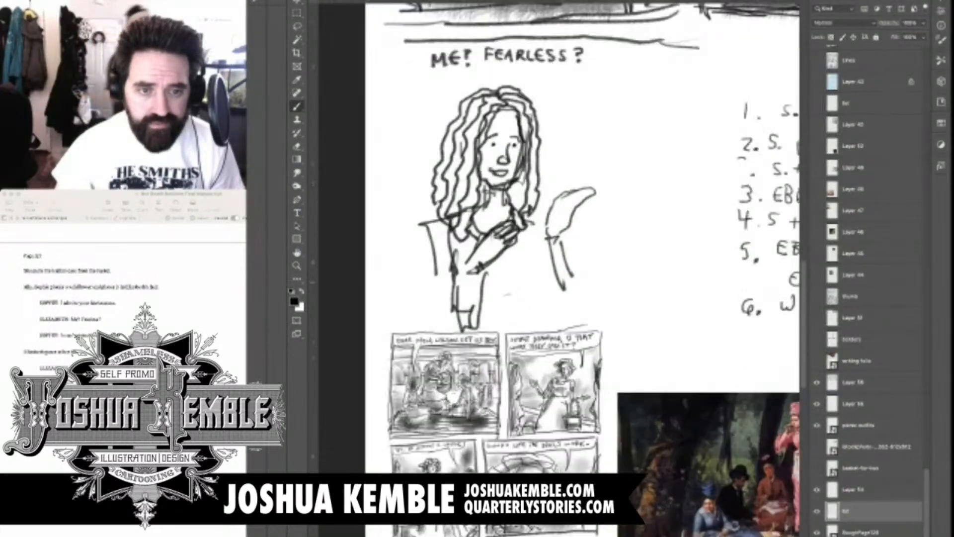
scroll(492, 237, up, 1)
mouse_move(458, 264)
mouse_down()
mouse_move(487, 305)
mouse_move(423, 299)
mouse_up()
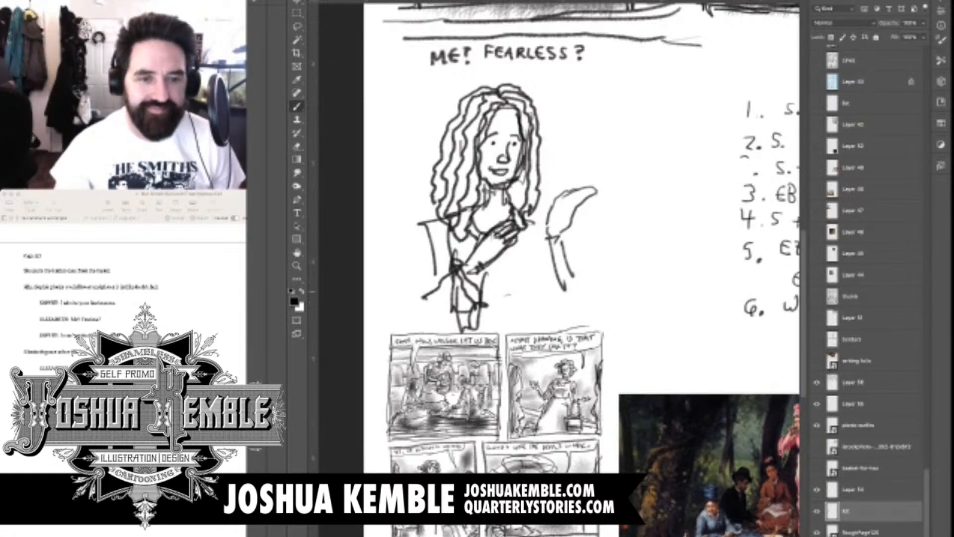
drag(469, 311, 437, 333)
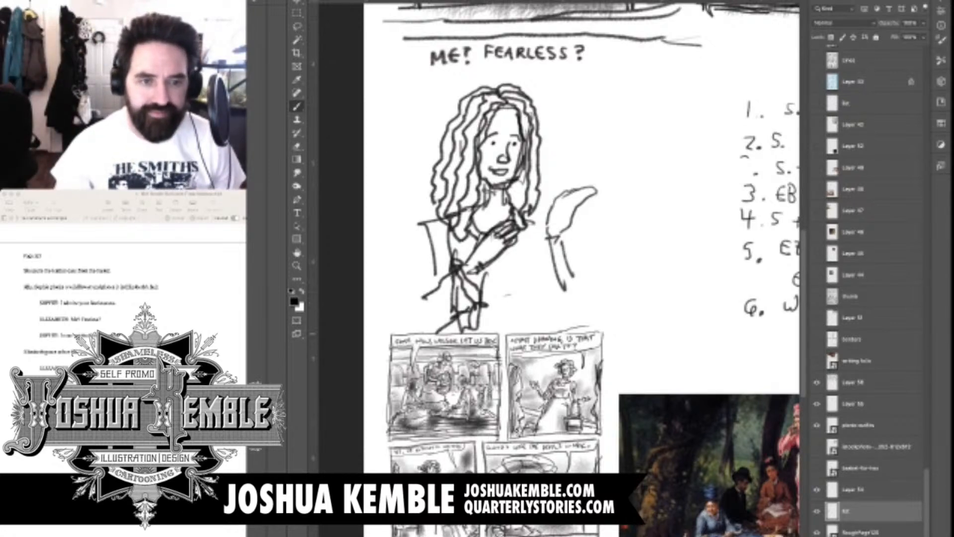
drag(430, 295, 424, 314)
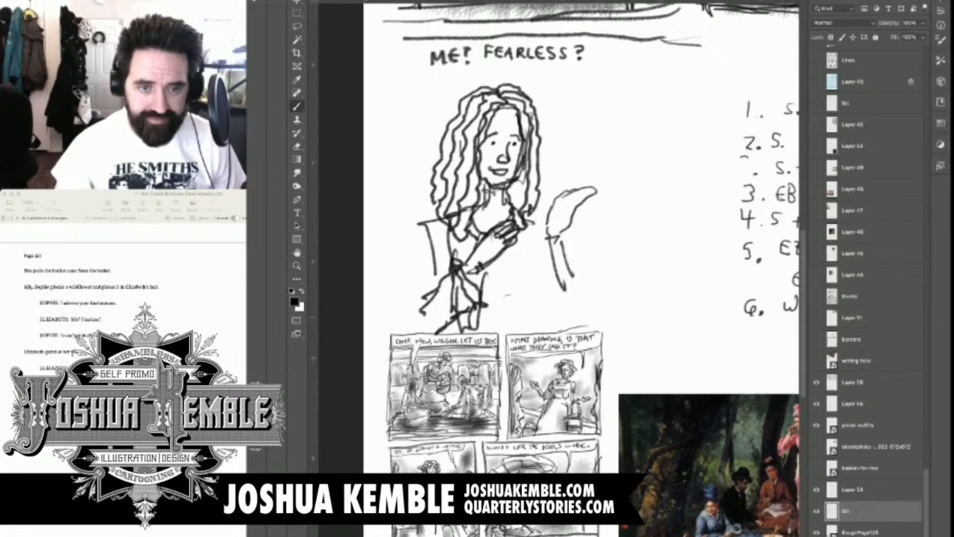
mouse_move(428, 236)
mouse_down()
mouse_move(422, 311)
mouse_move(432, 251)
mouse_up()
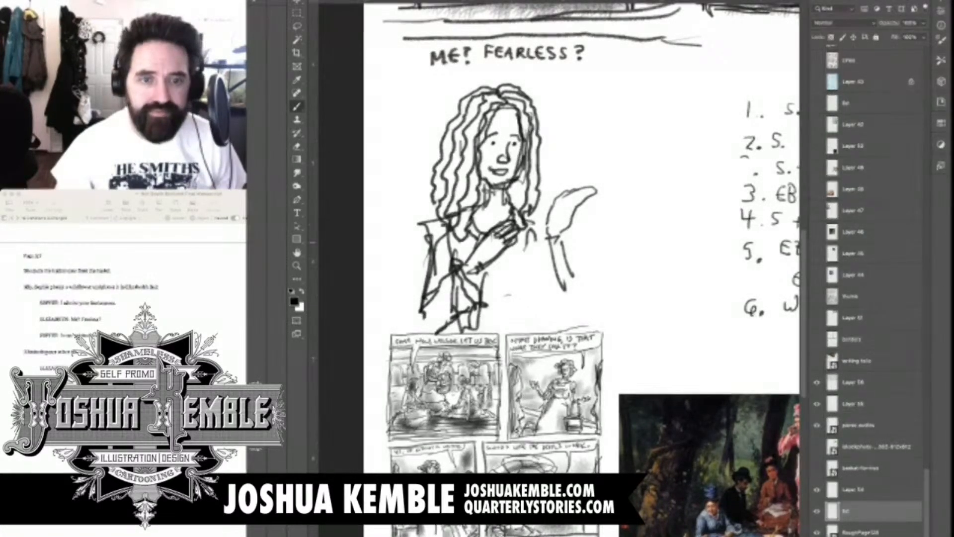
Sketch the dress folds and waistline, then add fingers, a cuff and a draped sleeve to the raised hand
mouse_move(541, 238)
mouse_down()
mouse_move(536, 264)
mouse_move(527, 256)
mouse_move(525, 299)
mouse_move(514, 303)
mouse_up()
mouse_move(506, 263)
mouse_down()
mouse_move(496, 311)
mouse_move(555, 321)
mouse_up()
mouse_move(554, 251)
mouse_down()
mouse_move(544, 285)
mouse_move(551, 249)
mouse_move(582, 243)
mouse_up()
mouse_move(565, 200)
mouse_down()
mouse_move(570, 215)
mouse_move(588, 200)
mouse_move(569, 234)
mouse_move(590, 183)
mouse_move(571, 201)
mouse_move(582, 214)
mouse_move(557, 220)
mouse_move(553, 209)
mouse_move(552, 231)
mouse_up()
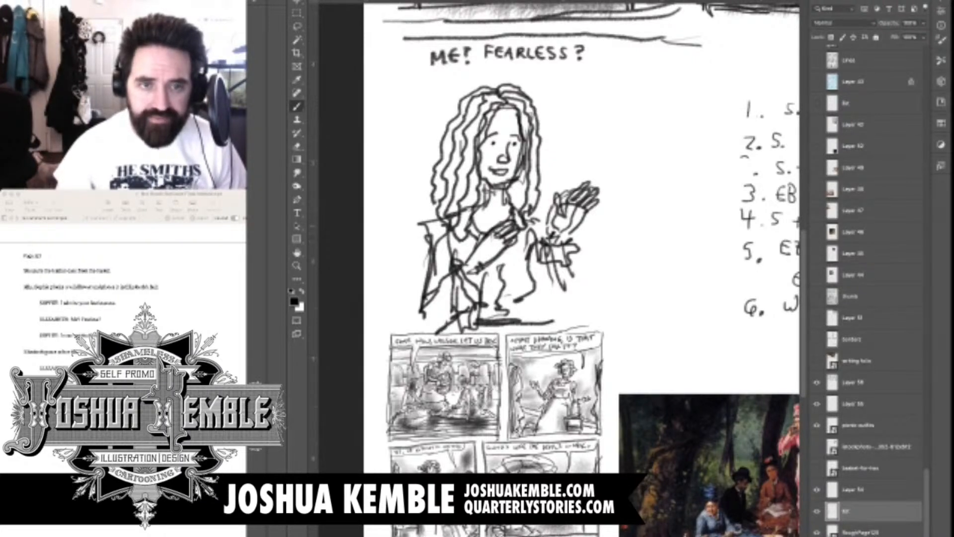
drag(557, 273, 525, 302)
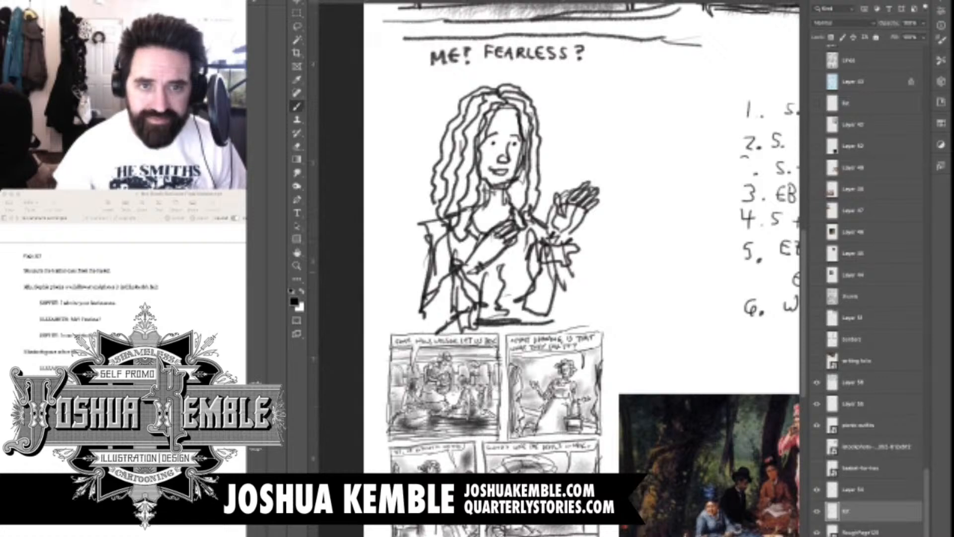
drag(564, 271, 554, 275)
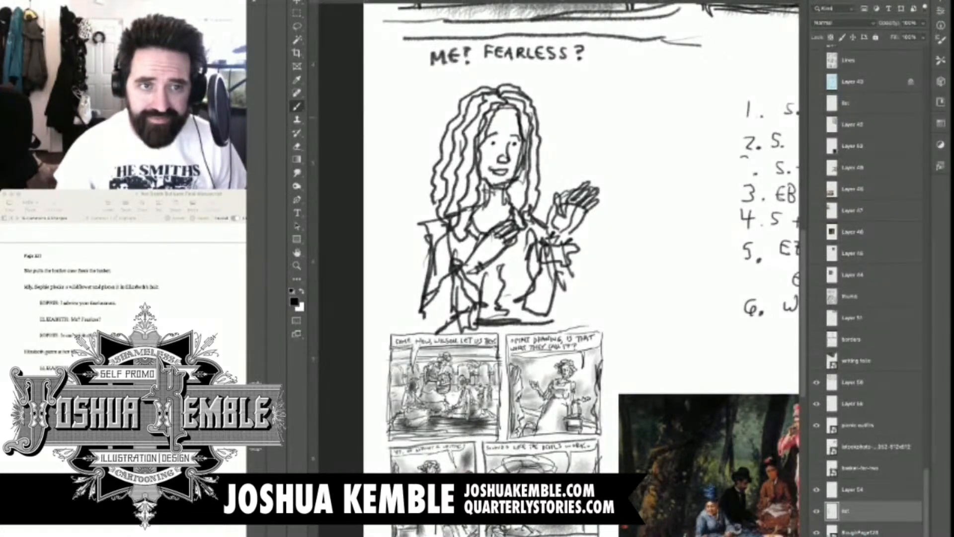
Outline a speech balloon around "ME? FEARLESS?" with a curved tail pointing to the long-haired figure
drag(560, 118, 550, 132)
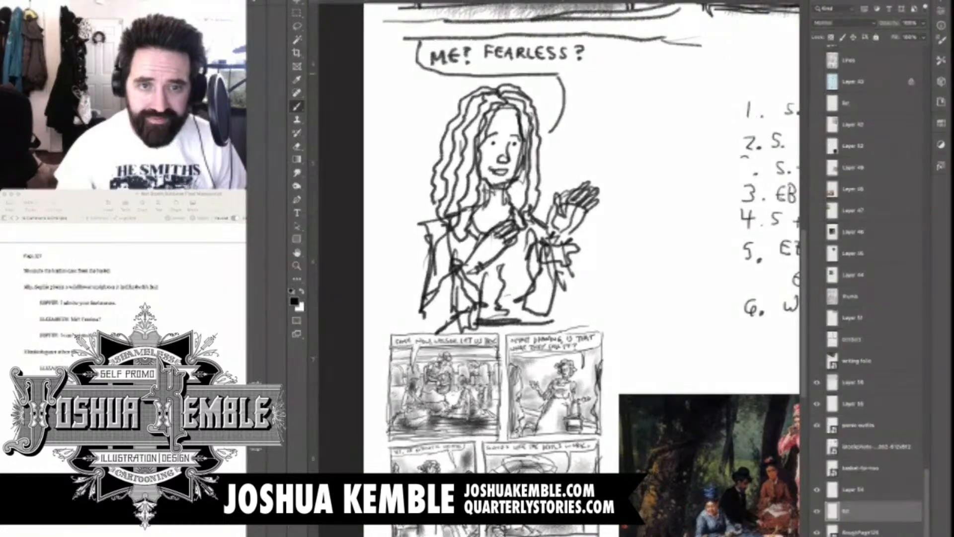
drag(551, 131, 419, 44)
mouse_move(569, 77)
mouse_down()
mouse_move(594, 70)
mouse_move(595, 34)
mouse_up()
Sketch a large foreground profile facing the long-haired figure, with forehead, eye, nose and lips
mouse_move(656, 99)
mouse_down()
mouse_move(575, 124)
mouse_move(563, 142)
mouse_move(564, 188)
mouse_move(581, 172)
mouse_move(565, 200)
mouse_up()
drag(564, 197, 562, 232)
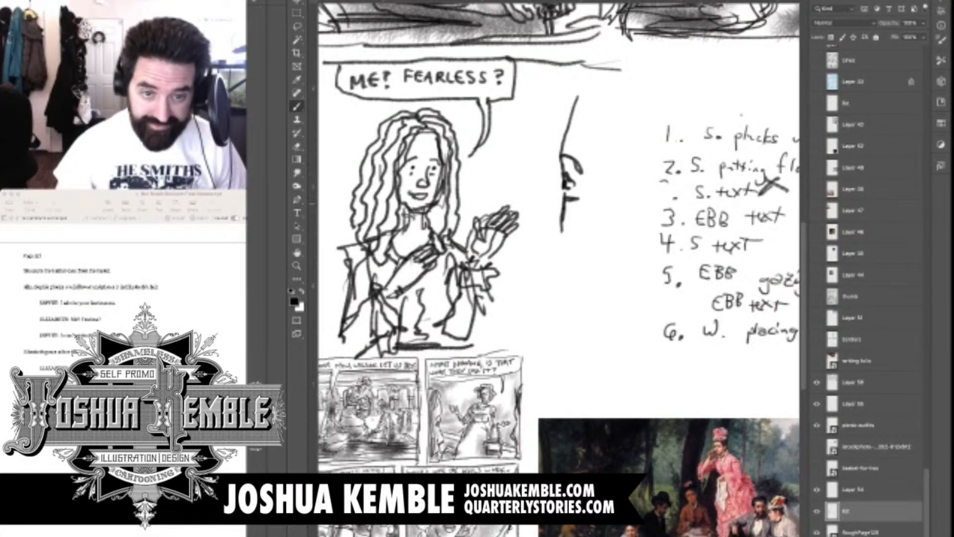
mouse_move(560, 189)
mouse_down()
mouse_move(533, 223)
mouse_move(535, 238)
mouse_move(553, 248)
mouse_move(546, 264)
mouse_move(574, 273)
mouse_up()
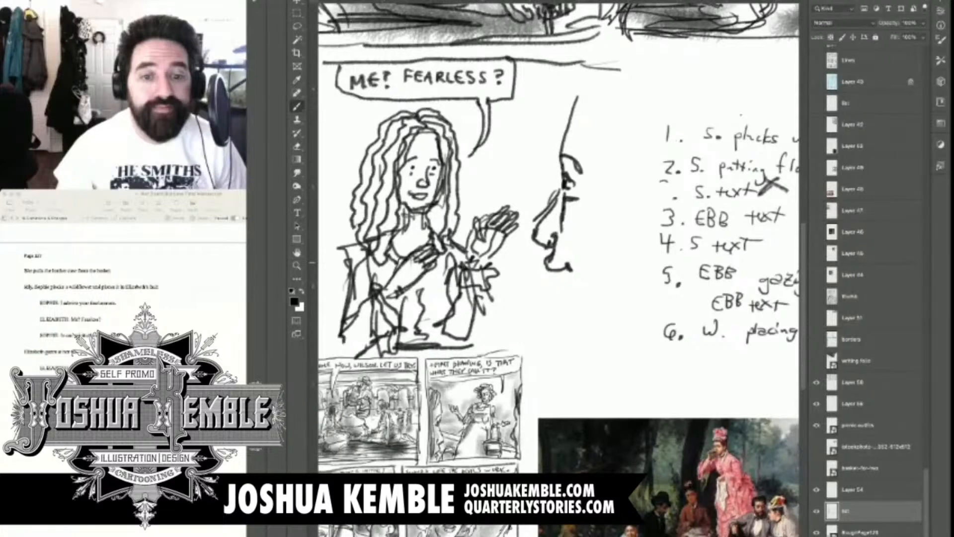
drag(551, 272, 558, 288)
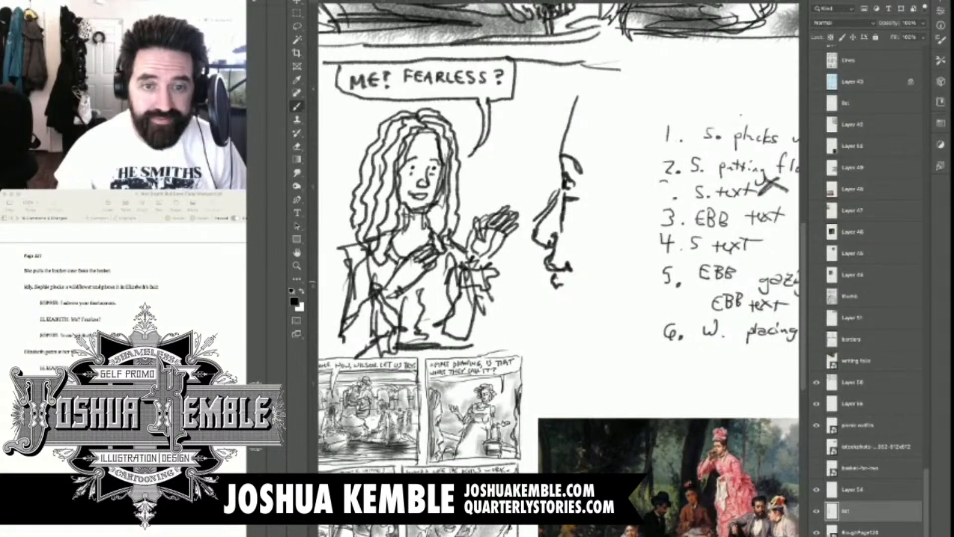
Add the hairline, chin, neck and a rough curve at the back of the jaw to the foreground profile
drag(587, 88, 611, 188)
drag(552, 275, 566, 337)
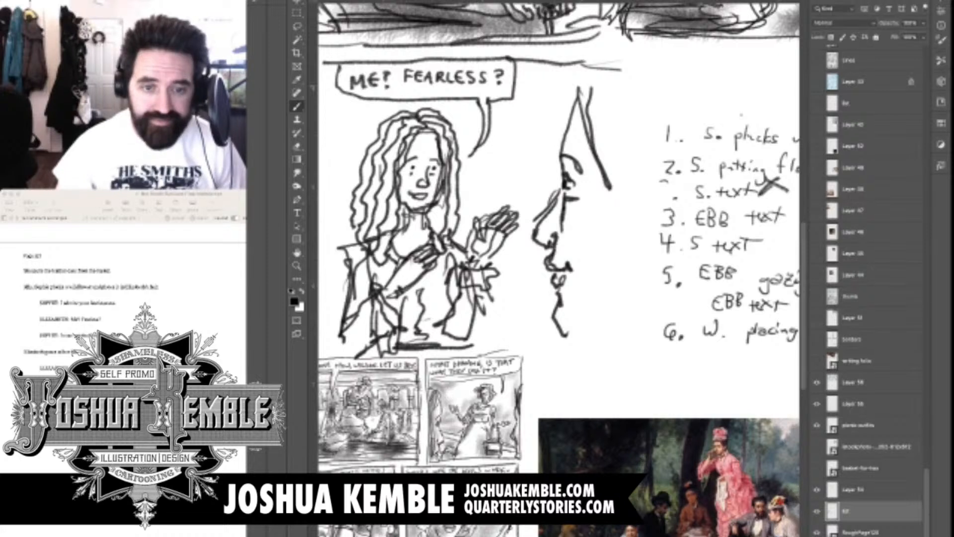
drag(579, 68, 621, 209)
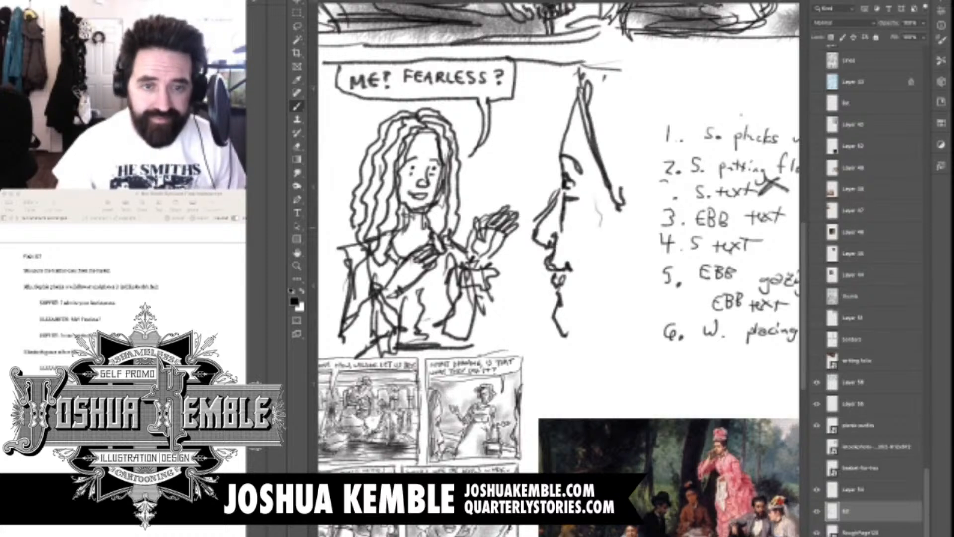
drag(613, 253, 616, 282)
drag(561, 323, 582, 344)
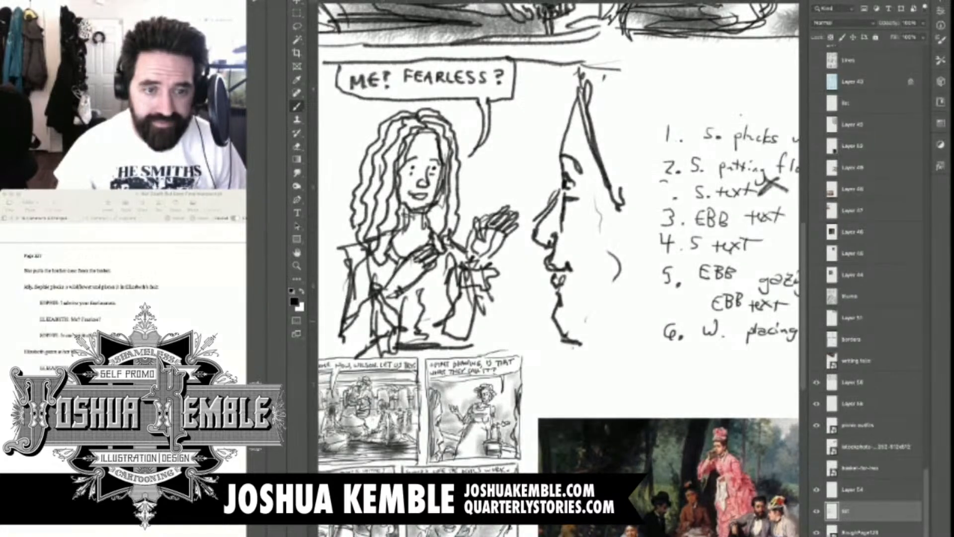
Draw a rectangular panel border enclosing the balloon, the long-haired figure and the foreground profile
key(super+minus)
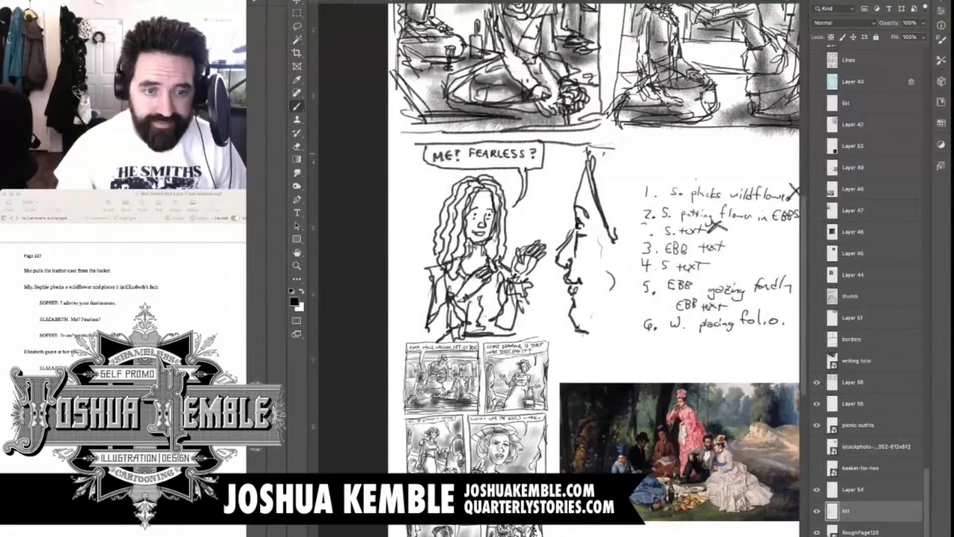
mouse_move(415, 146)
mouse_down()
mouse_move(409, 328)
mouse_move(611, 339)
mouse_up()
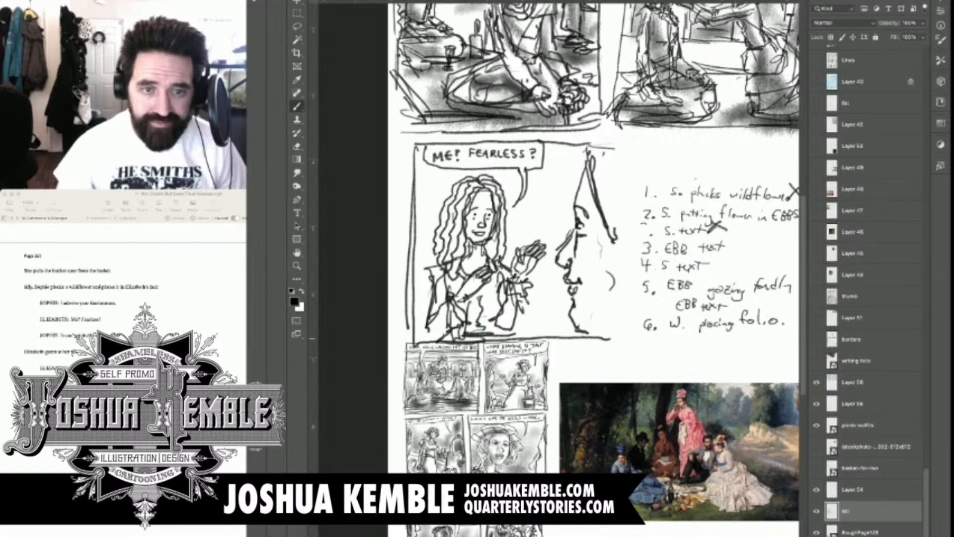
drag(614, 147, 611, 339)
Sketch slanted background lines behind panel three's two figures and a rounded shape beside the long-haired figure's shoulder
drag(540, 191, 534, 194)
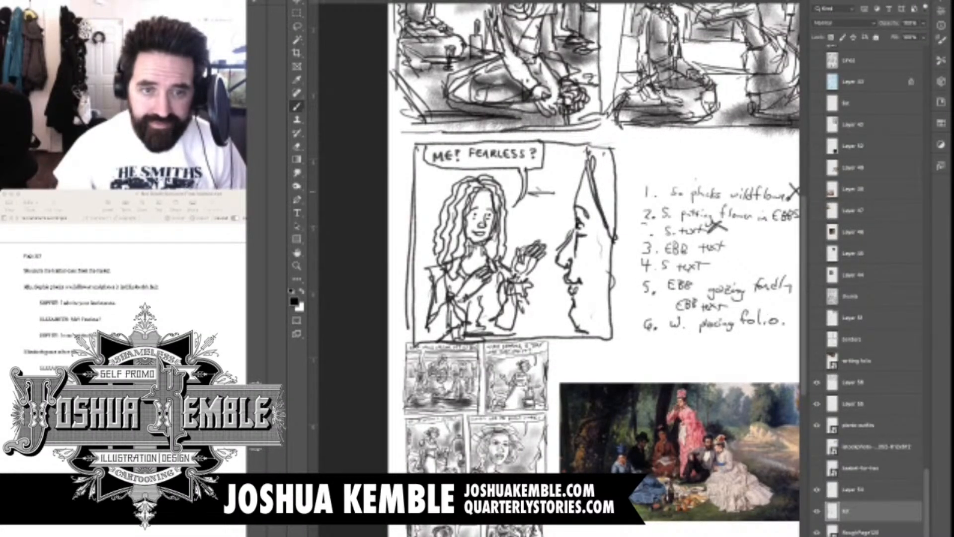
drag(415, 219, 588, 160)
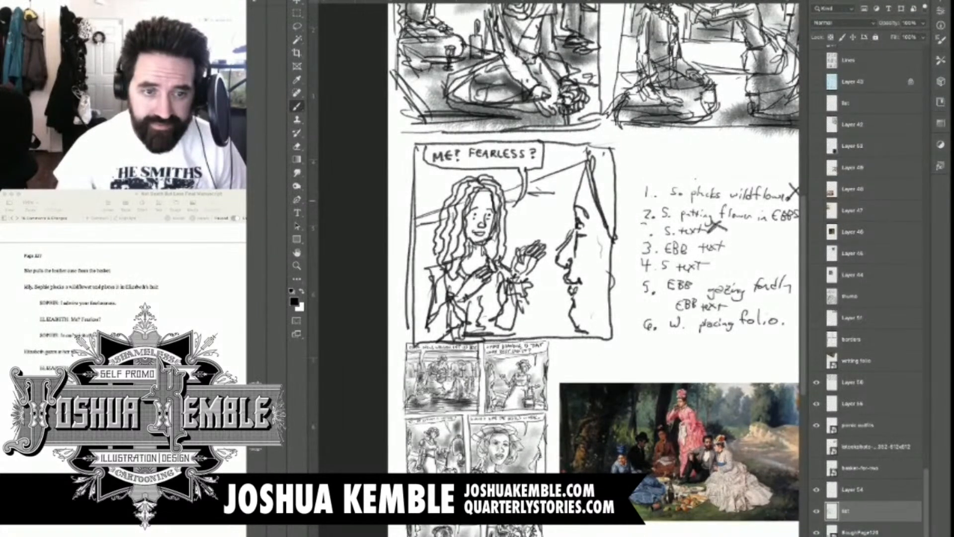
drag(554, 193, 584, 188)
mouse_move(418, 271)
mouse_down()
mouse_move(426, 234)
mouse_move(435, 264)
mouse_move(419, 272)
mouse_move(432, 277)
mouse_up()
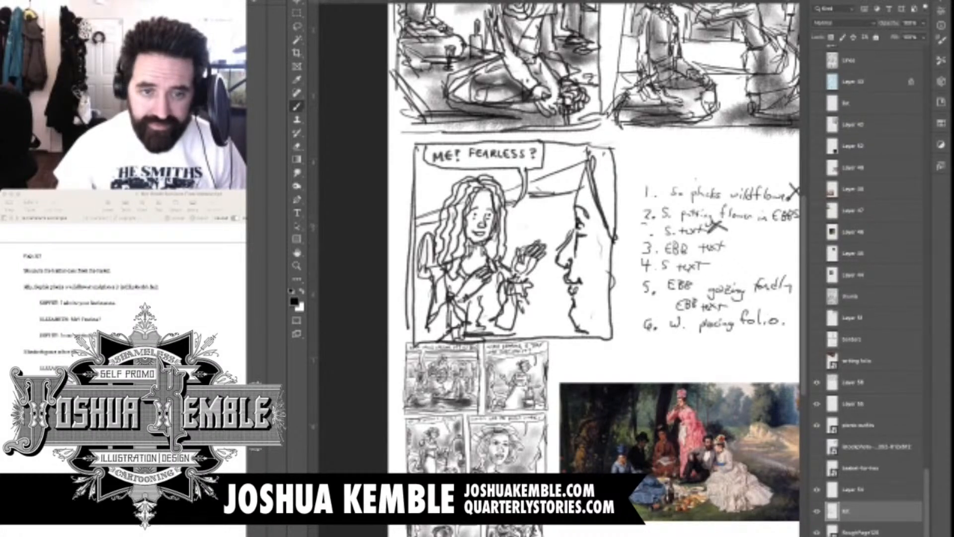
Draw arched background shapes between the raised hand and the profile, and add ground lines on both sides of the figure
mouse_move(521, 244)
mouse_down()
mouse_move(552, 234)
mouse_move(556, 251)
mouse_up()
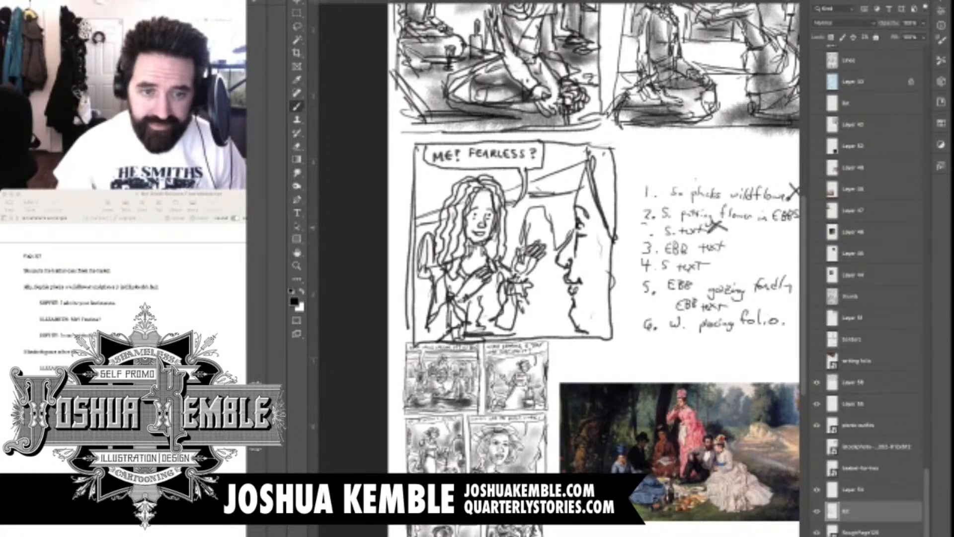
drag(544, 209, 529, 244)
drag(573, 207, 571, 229)
mouse_move(533, 274)
mouse_down()
mouse_move(554, 282)
mouse_move(562, 271)
mouse_move(565, 283)
mouse_up()
drag(419, 284, 451, 289)
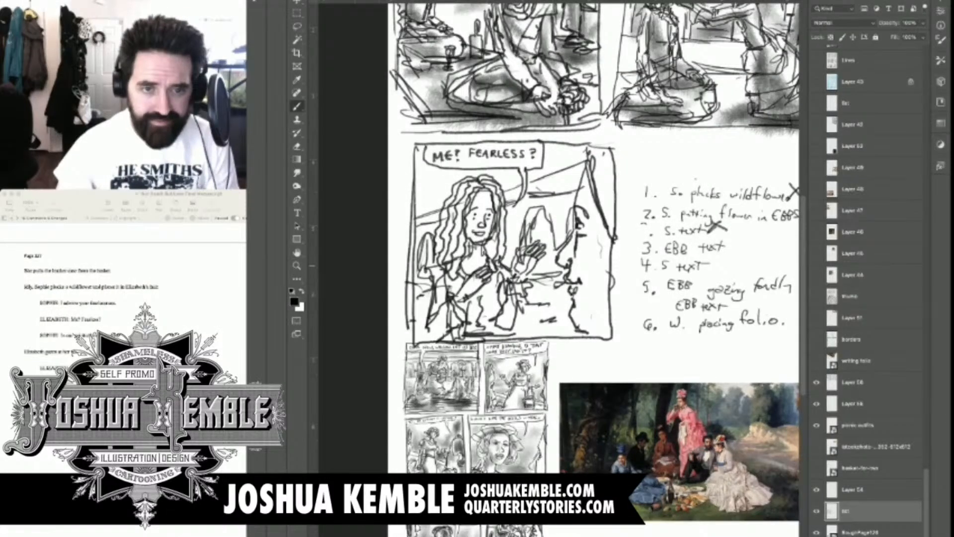
Shade the long-haired figure's hair, dress and sleeves with soft dark tones
drag(464, 185, 438, 260)
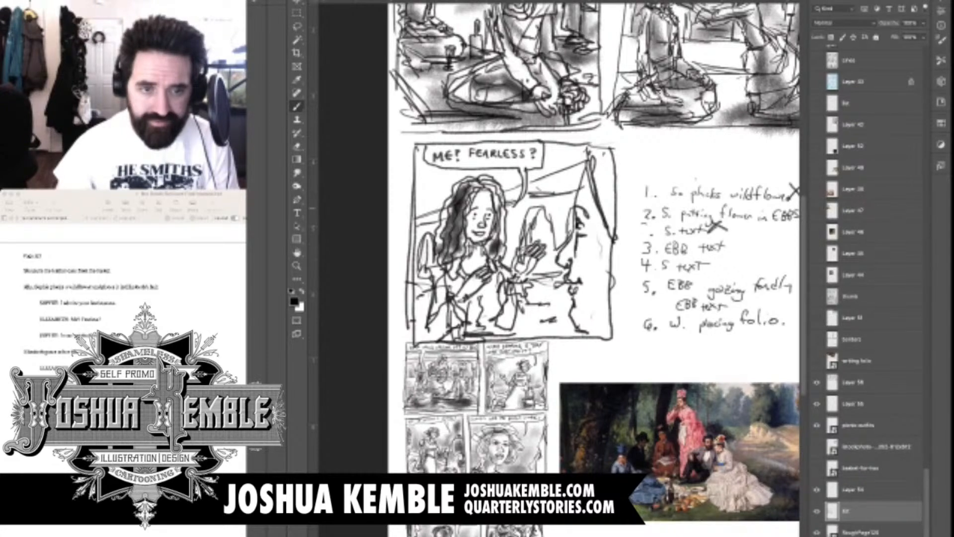
mouse_move(484, 183)
mouse_down()
mouse_move(501, 210)
mouse_move(469, 236)
mouse_move(454, 330)
mouse_move(484, 313)
mouse_move(504, 325)
mouse_up()
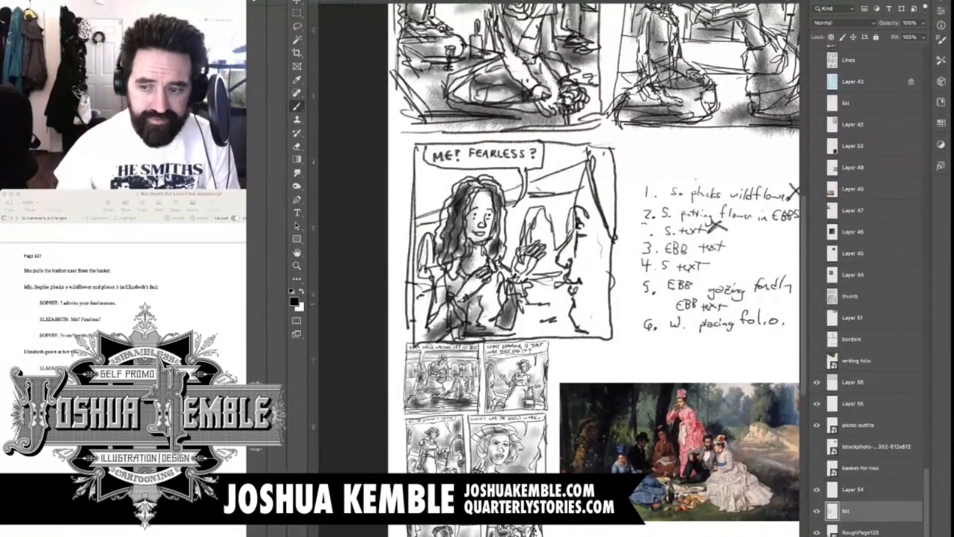
drag(514, 272, 509, 300)
Shade the foreground profile's hair, cheek and neck with soft tones along the panel's edge
drag(603, 157, 604, 203)
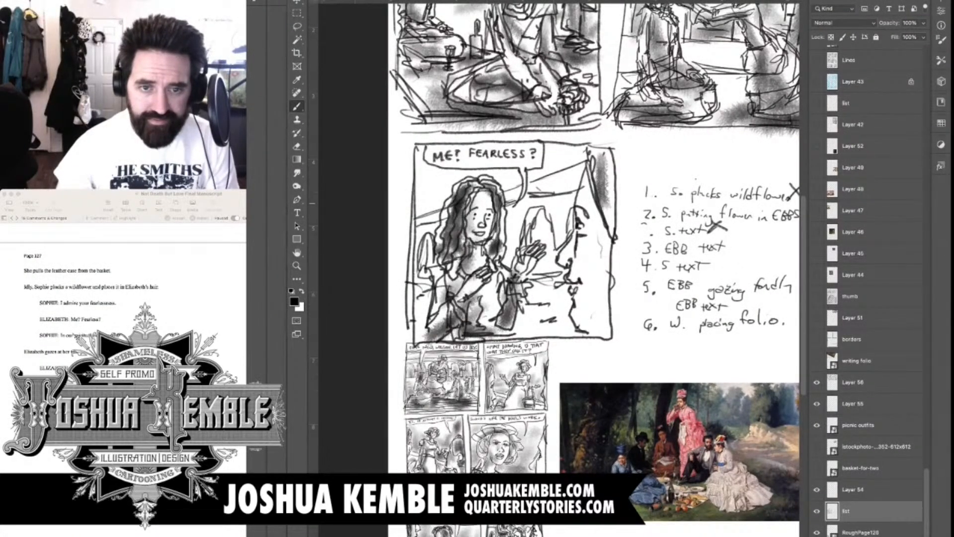
drag(607, 155, 606, 231)
drag(602, 196, 587, 318)
mouse_move(603, 262)
mouse_down()
mouse_move(598, 332)
mouse_move(603, 293)
mouse_up()
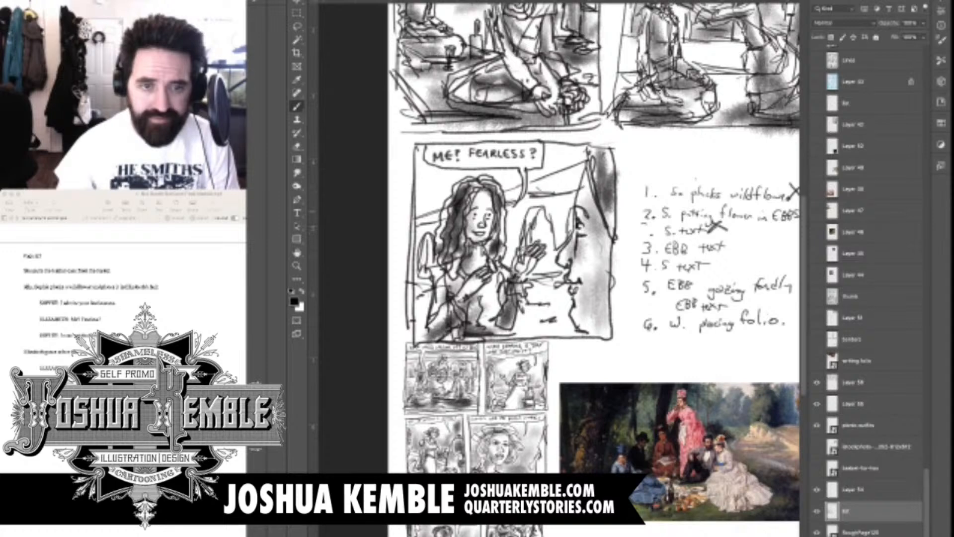
Shade panel three's background, toning the arched shapes, the area by the shoulder and the space under the balloon
drag(539, 208, 525, 228)
drag(428, 240, 426, 269)
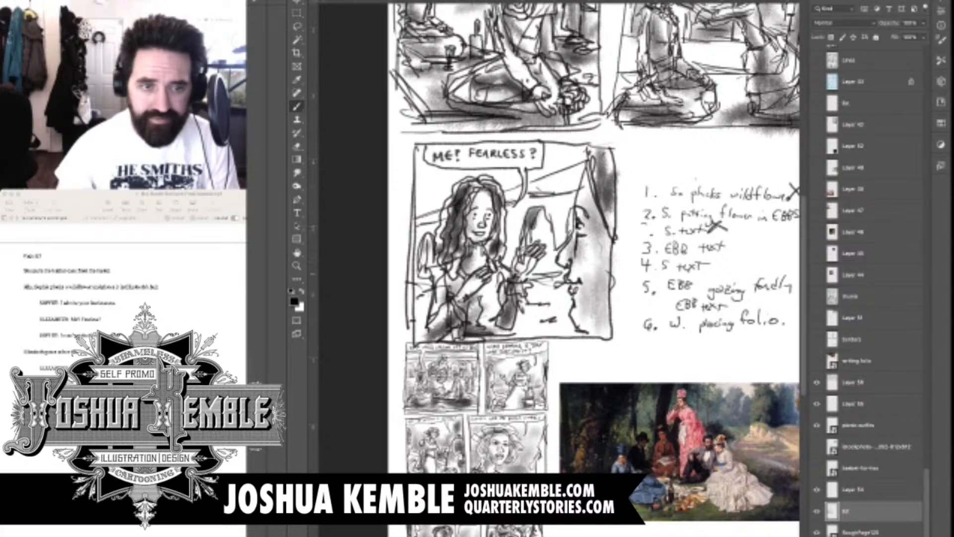
drag(551, 232, 543, 254)
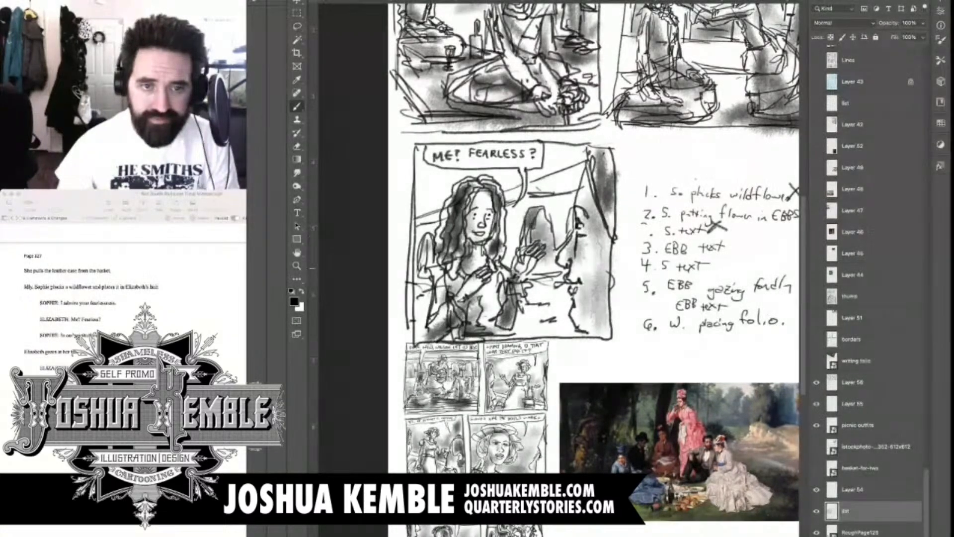
mouse_move(425, 196)
mouse_down()
mouse_move(429, 185)
mouse_move(442, 190)
mouse_up()
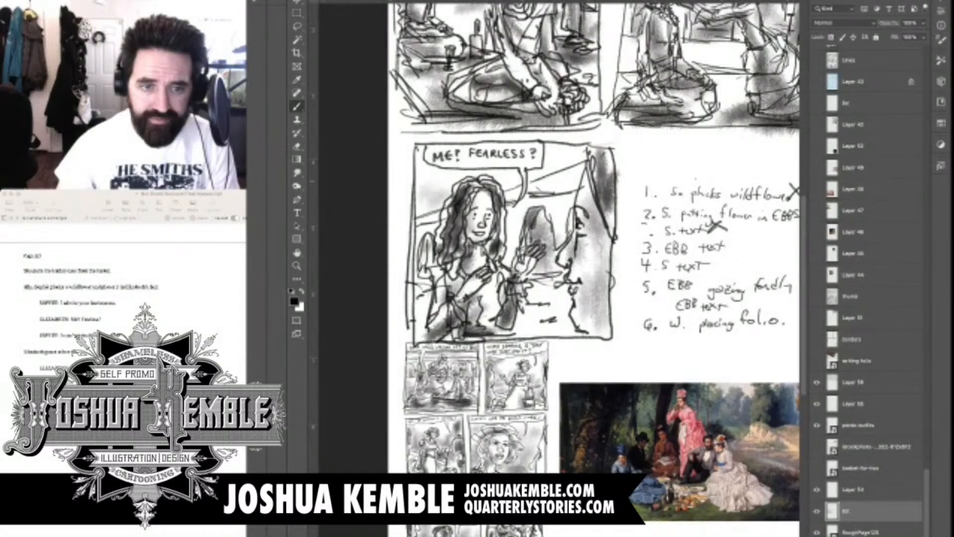
mouse_move(508, 186)
mouse_down()
mouse_move(516, 174)
mouse_move(570, 161)
mouse_up()
drag(514, 214, 510, 253)
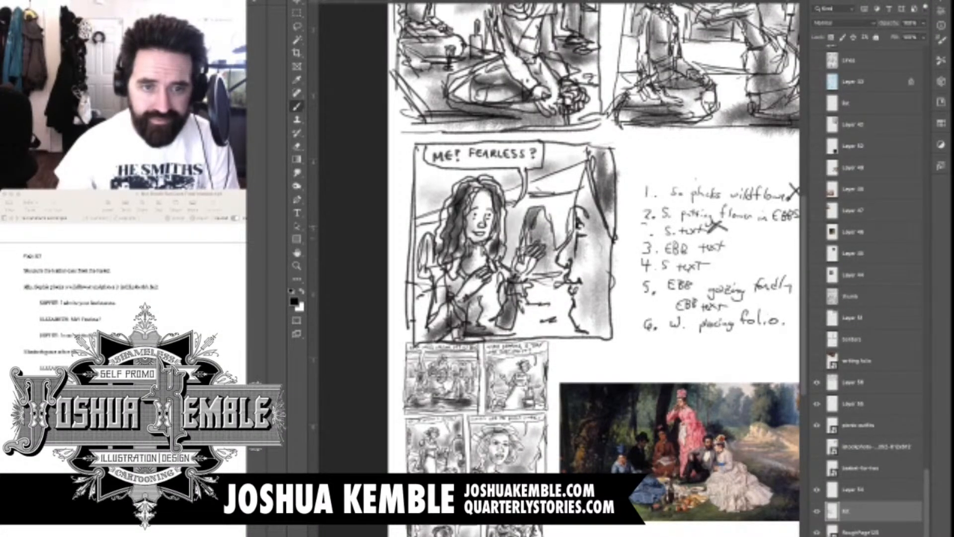
Add further soft tones to panel three's background, the long-haired figure's sleeve and the area below the raised hand
drag(567, 218, 559, 236)
mouse_move(423, 261)
mouse_down()
mouse_move(416, 280)
mouse_move(426, 308)
mouse_up()
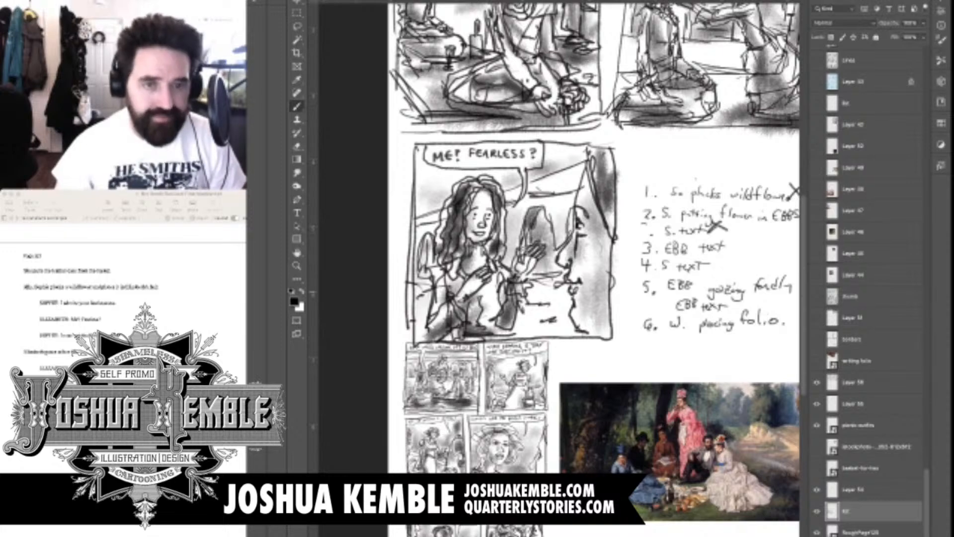
mouse_move(531, 279)
mouse_down()
mouse_move(553, 302)
mouse_move(549, 322)
mouse_up()
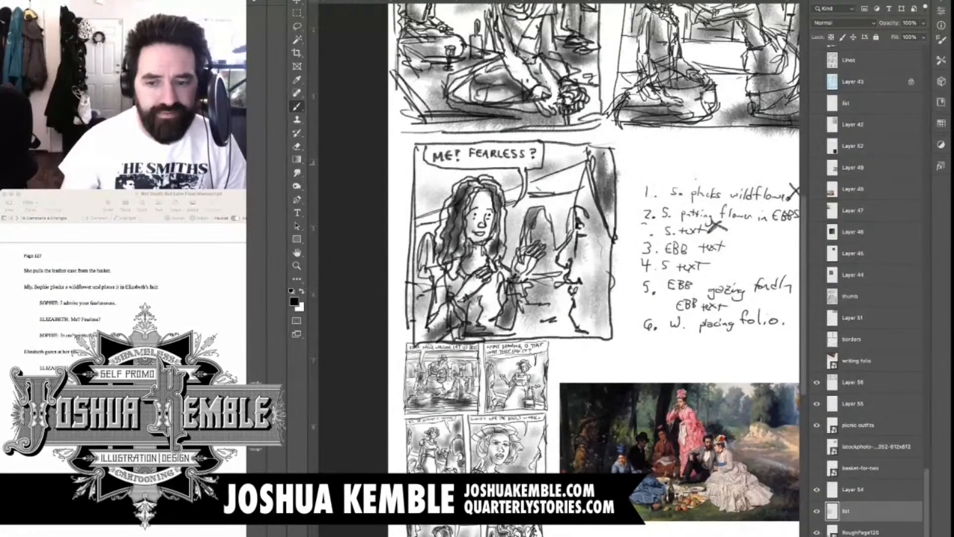
Shift panel three into line beneath panel one, and cut the handwritten list out to paste it on its own layer
key(super+minus)
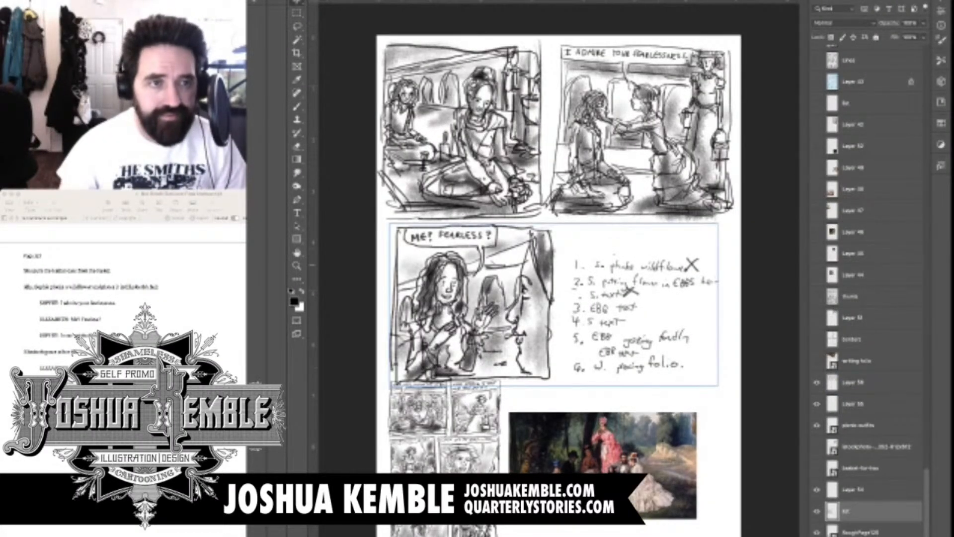
mouse_move(497, 304)
mouse_down()
mouse_move(476, 303)
mouse_move(486, 301)
mouse_up()
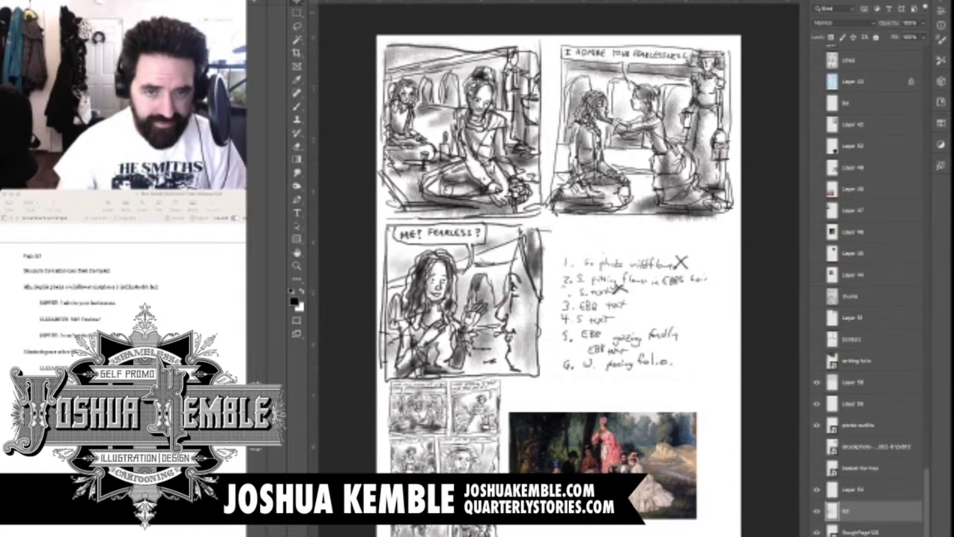
key(m)
drag(555, 242, 715, 377)
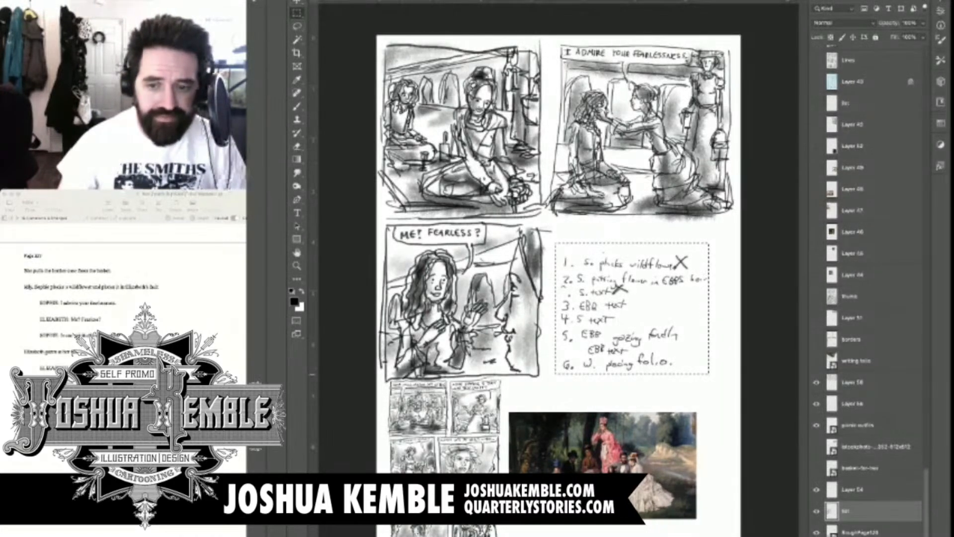
key(super+x)
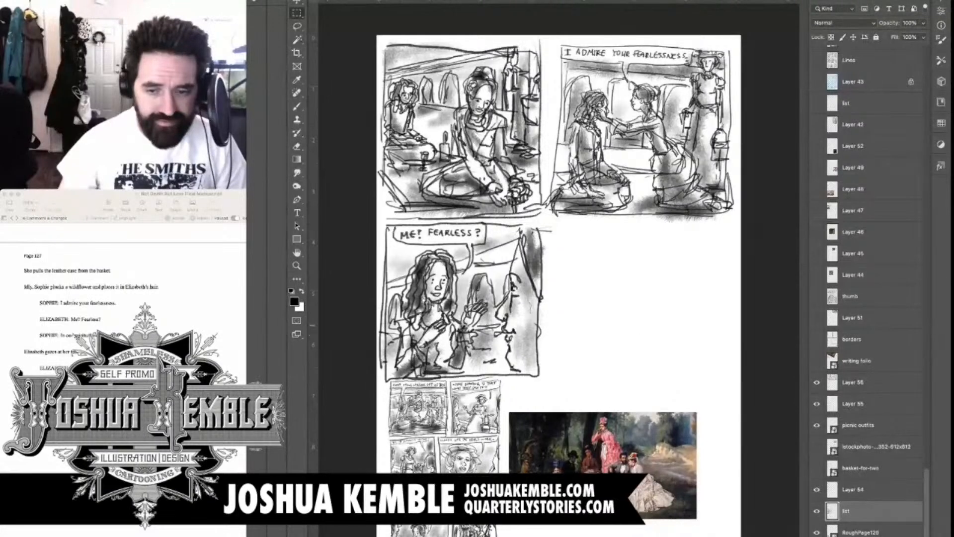
key(super+v)
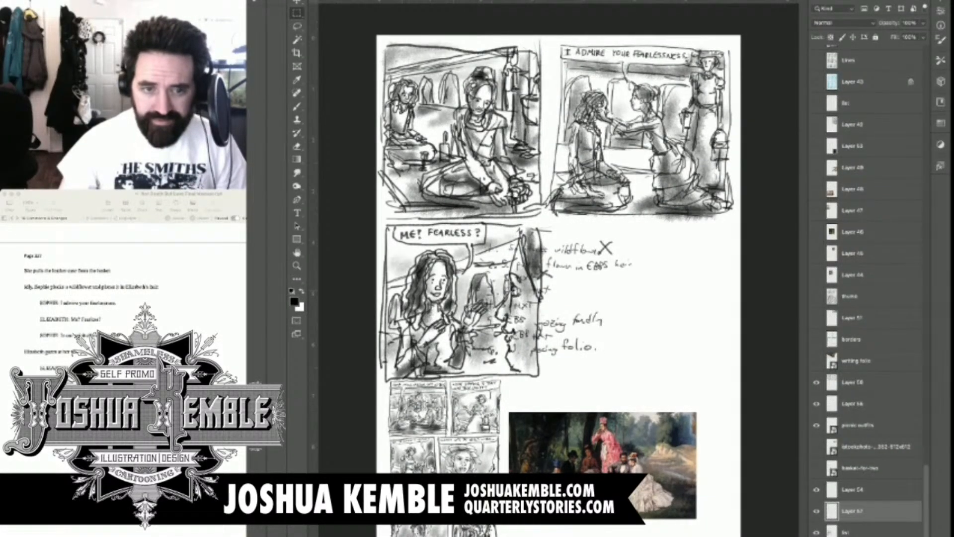
Move the list layer holding panel three directly beneath Layer 56, and check Layer 56's contents by toggling its visibility
click(847, 532)
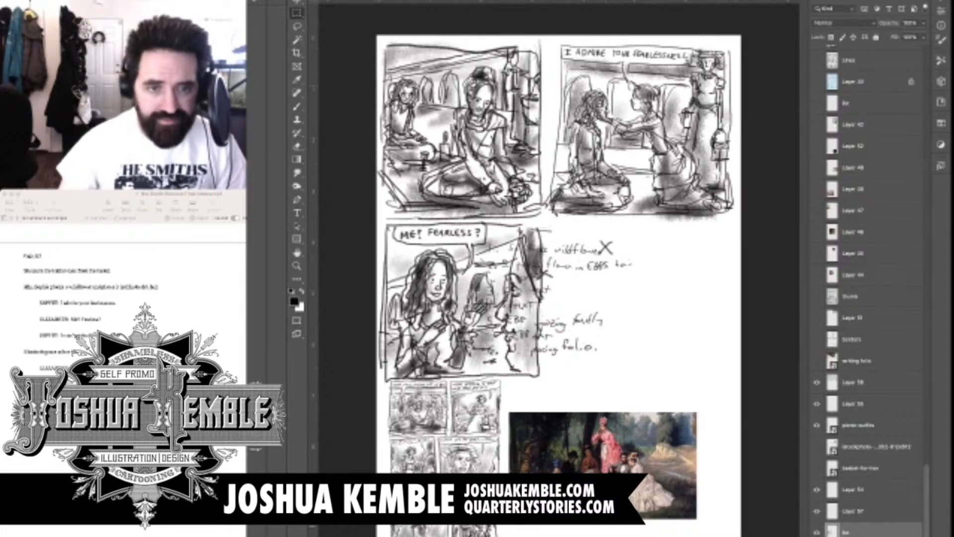
drag(847, 532, 847, 412)
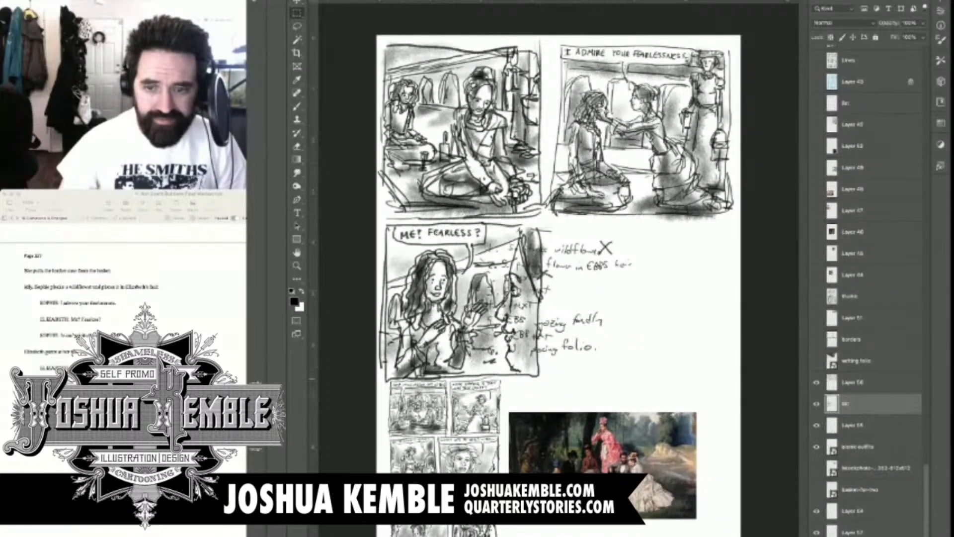
click(816, 382)
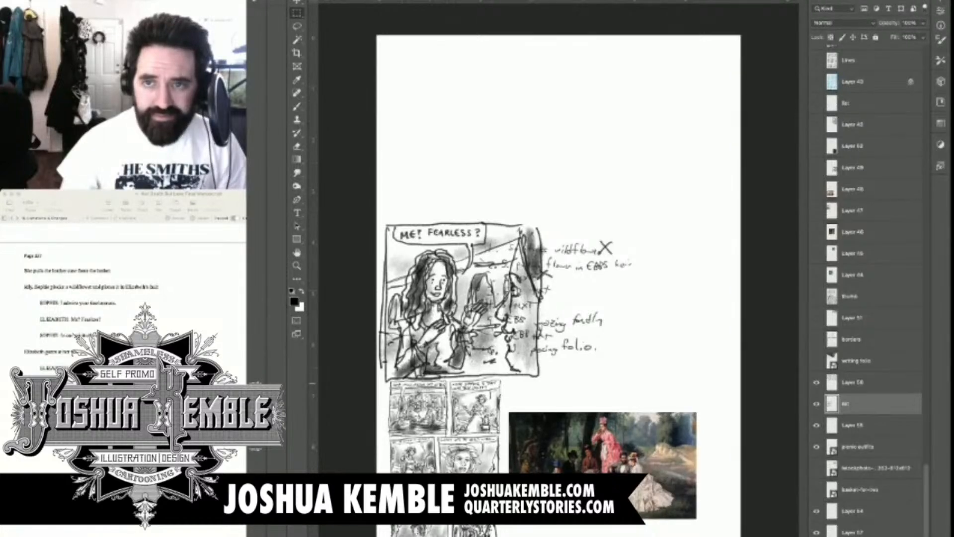
click(816, 382)
click(852, 382)
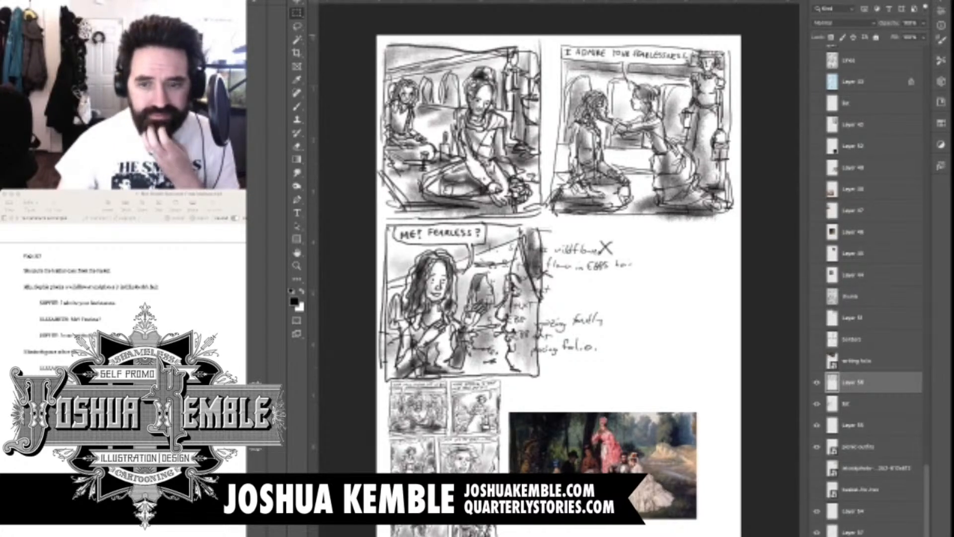
Merge Layer 56 down into the list layer, checking the list layer's contents by toggling its visibility
key(ctrl+e)
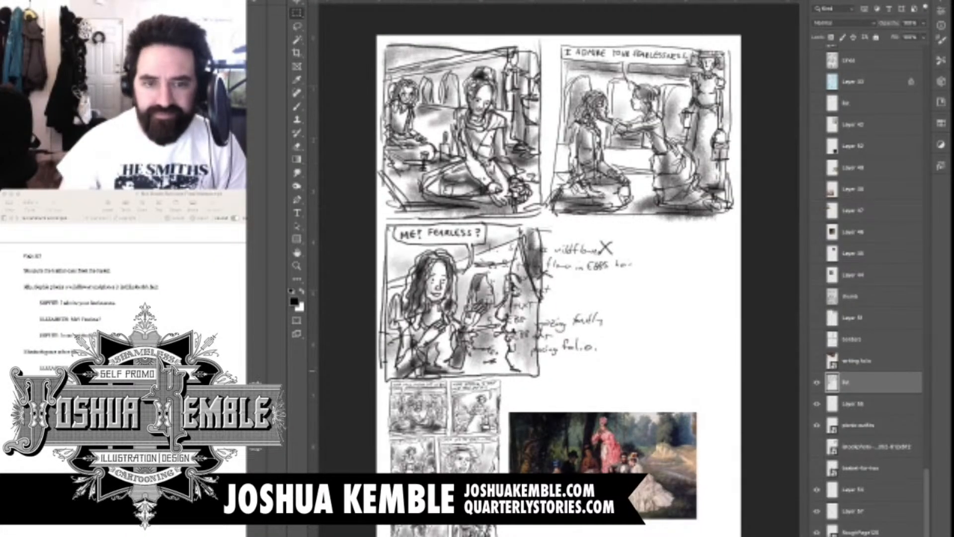
key(super+shift+j)
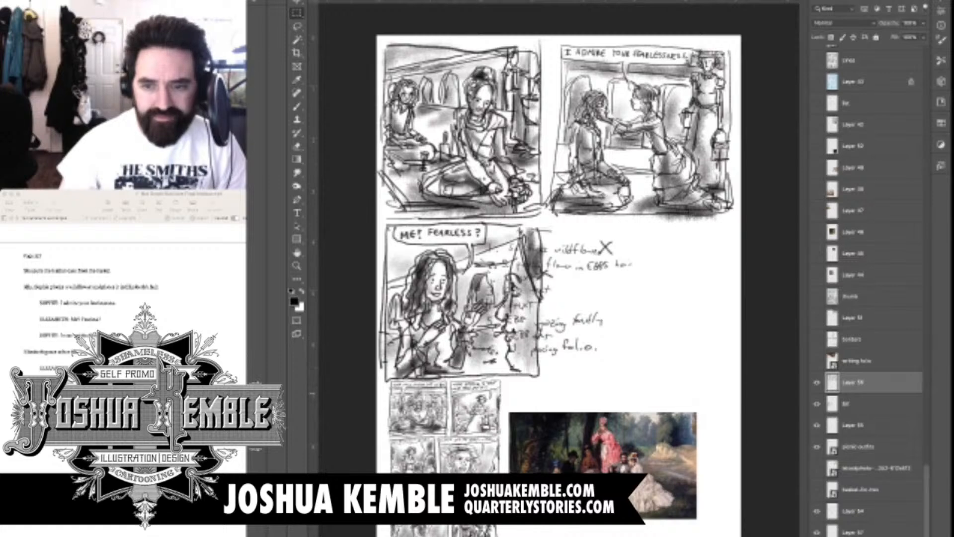
click(816, 404)
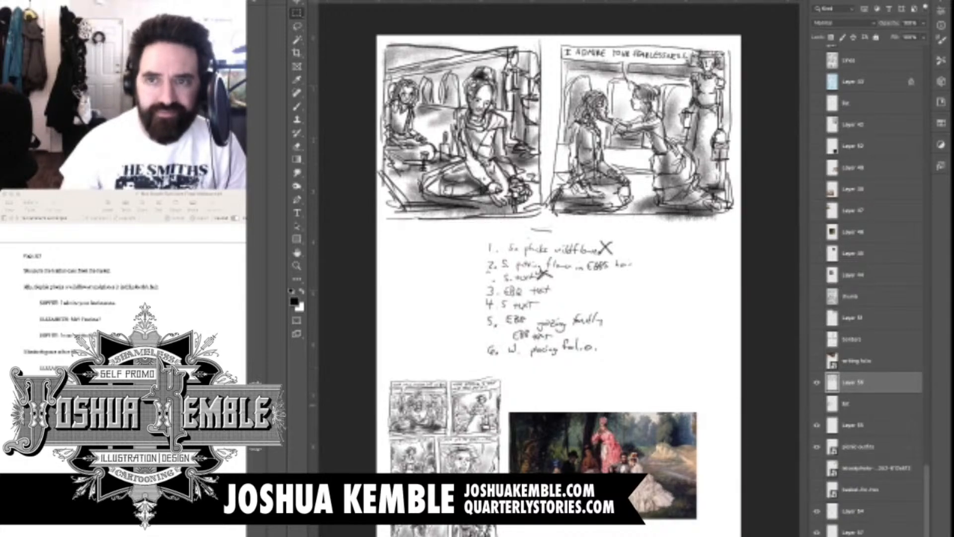
click(816, 404)
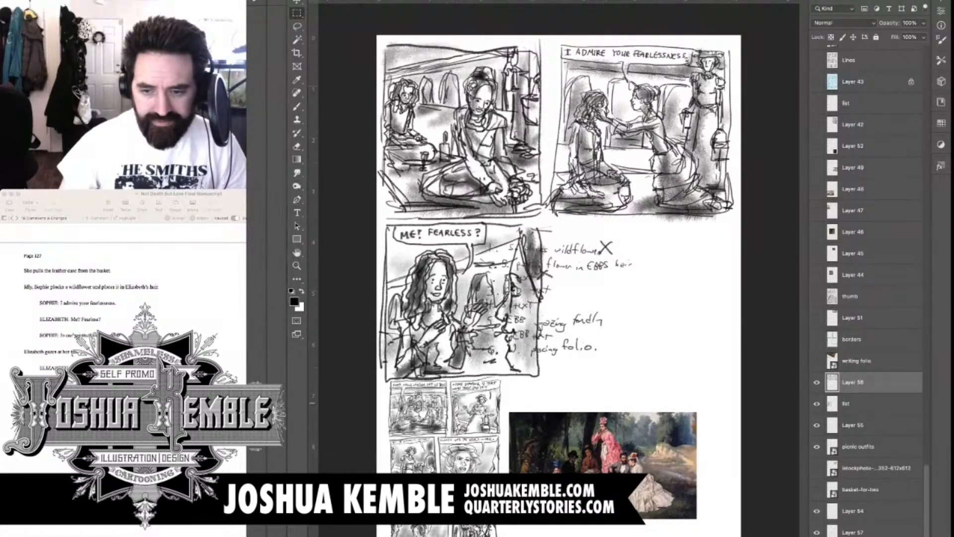
key(super+e)
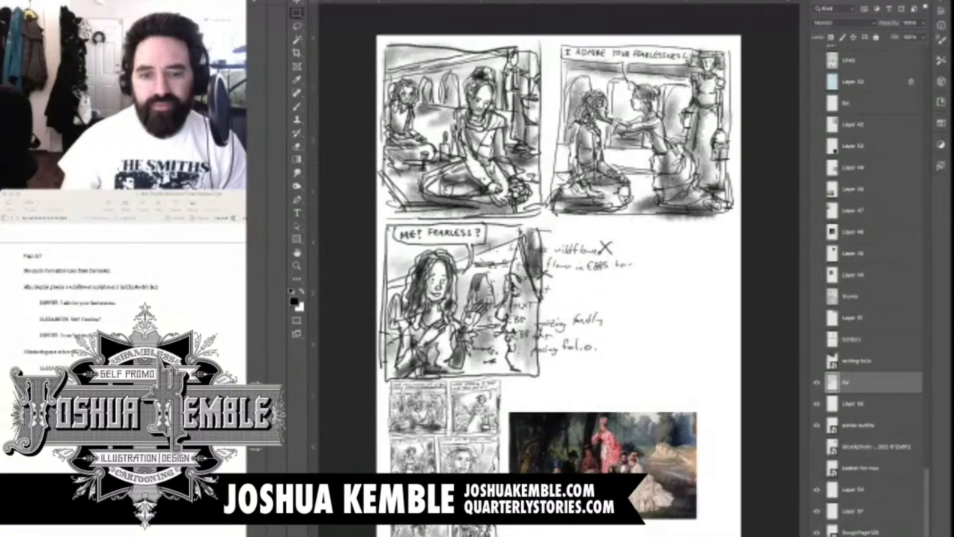
Move the handwritten list on Layer 57 off panel three into the blank area beside it
click(853, 510)
key(v)
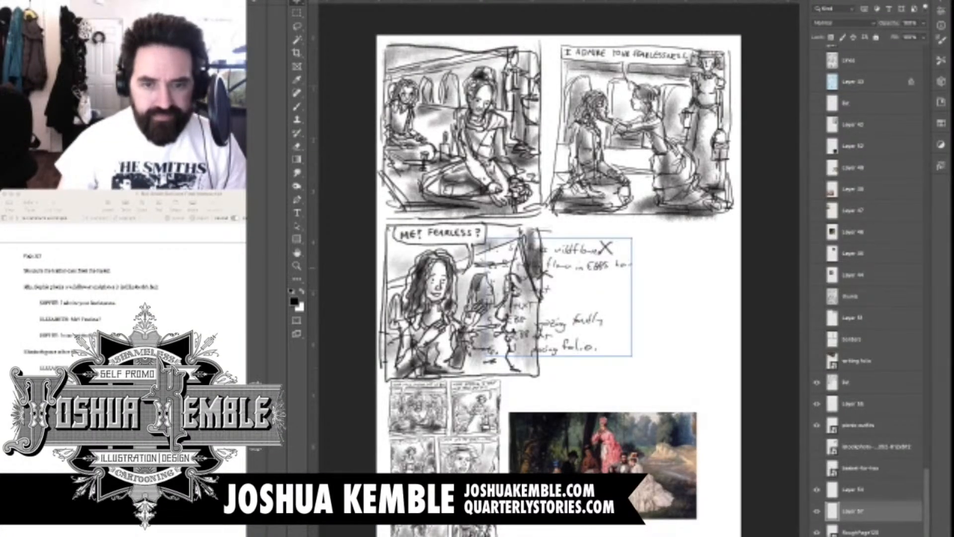
mouse_move(572, 268)
mouse_down()
mouse_move(677, 353)
mouse_move(652, 290)
mouse_up()
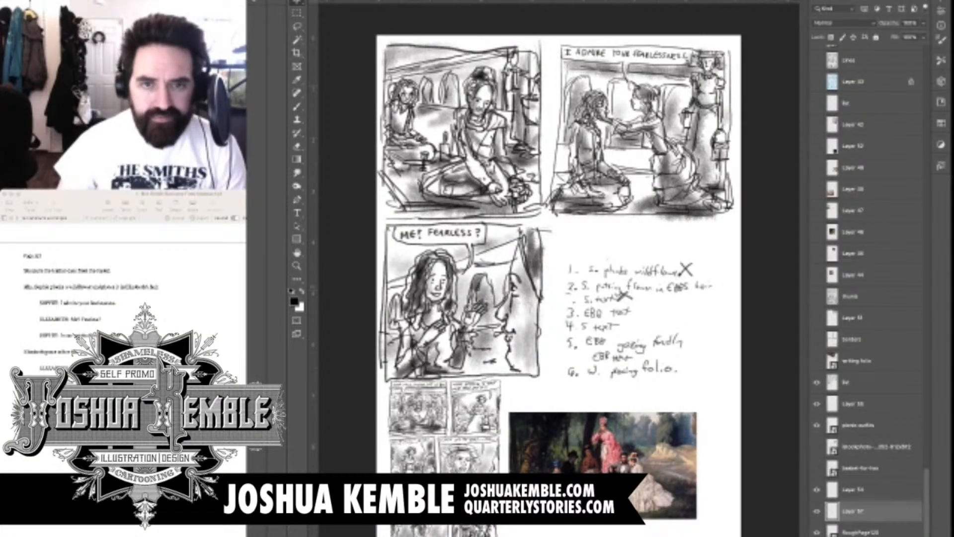
Cross off item 3, "EBB text", in the handwritten list with the Brush
key(b)
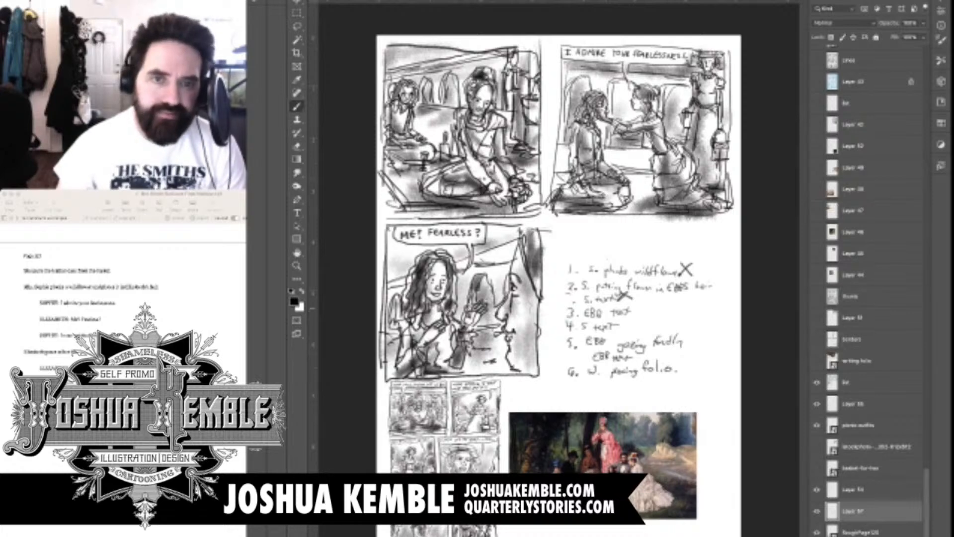
drag(631, 307, 643, 315)
drag(643, 306, 631, 314)
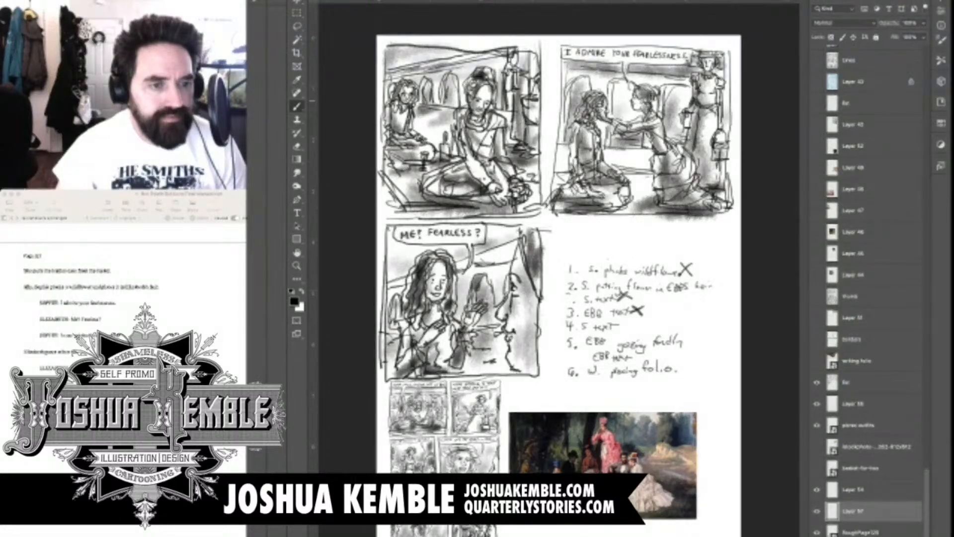
Check the manuscript and the handwritten list for the next panel's content, and review the whole page
key(super+Tab)
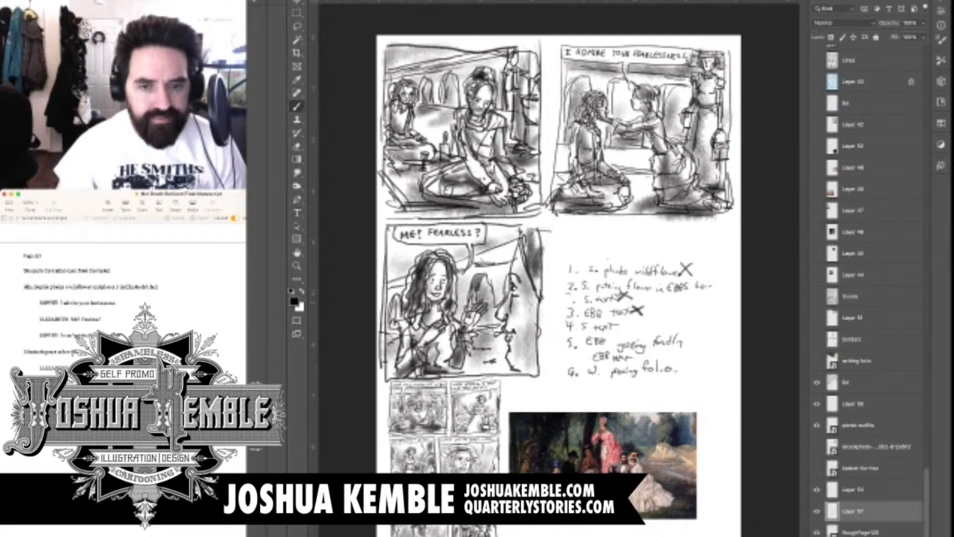
key(super+Tab)
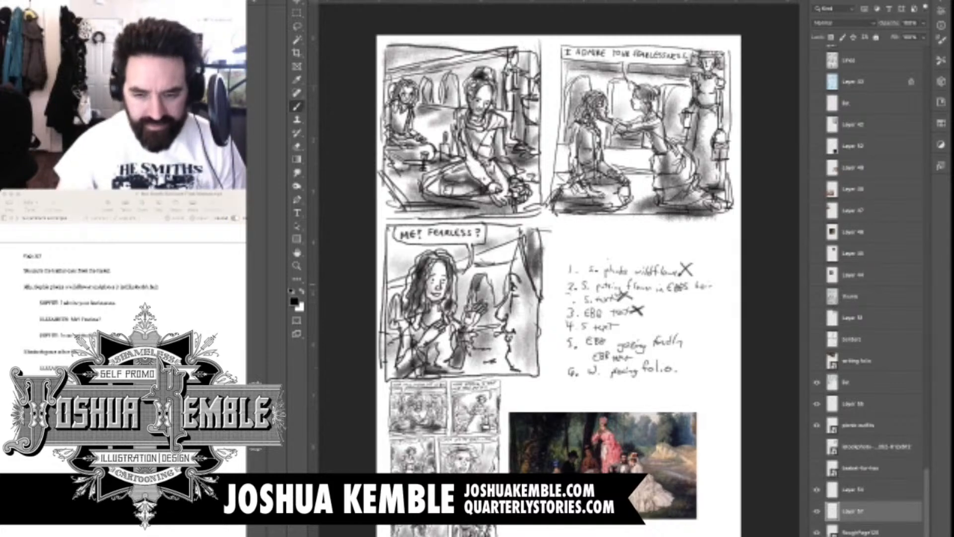
key(super+plus)
key(super+plus)
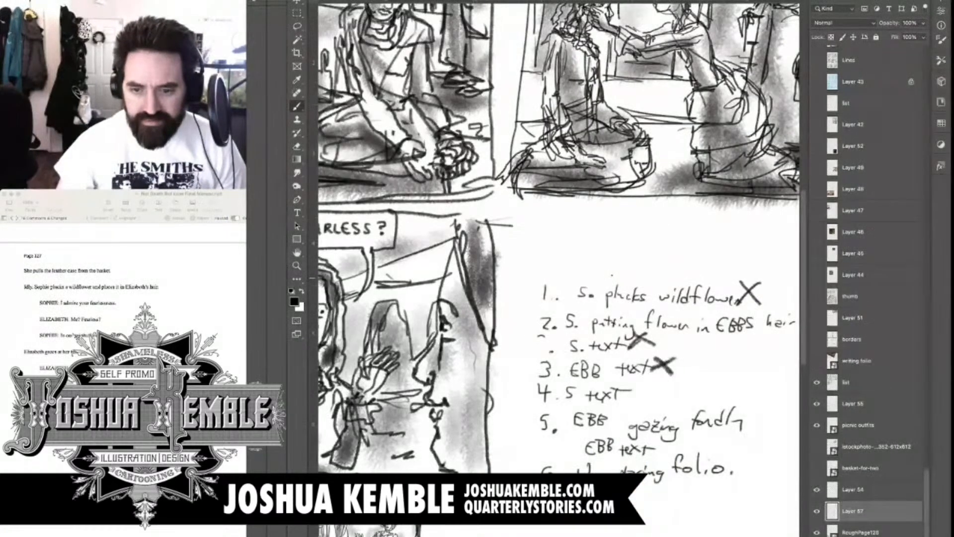
key(super+minus)
key(super+minus)
scroll(558, 297, up, 1)
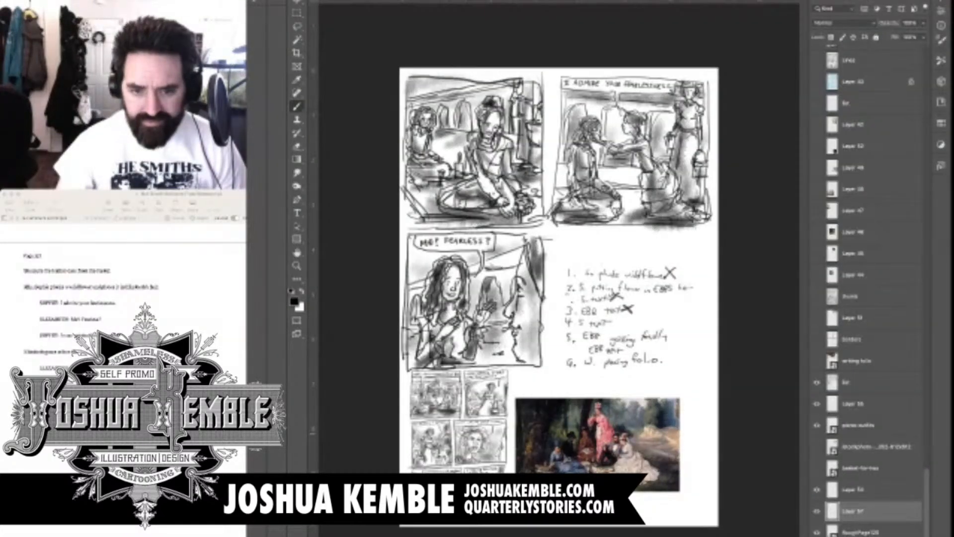
Move the picnic outfits reference painting further down the page
click(861, 532)
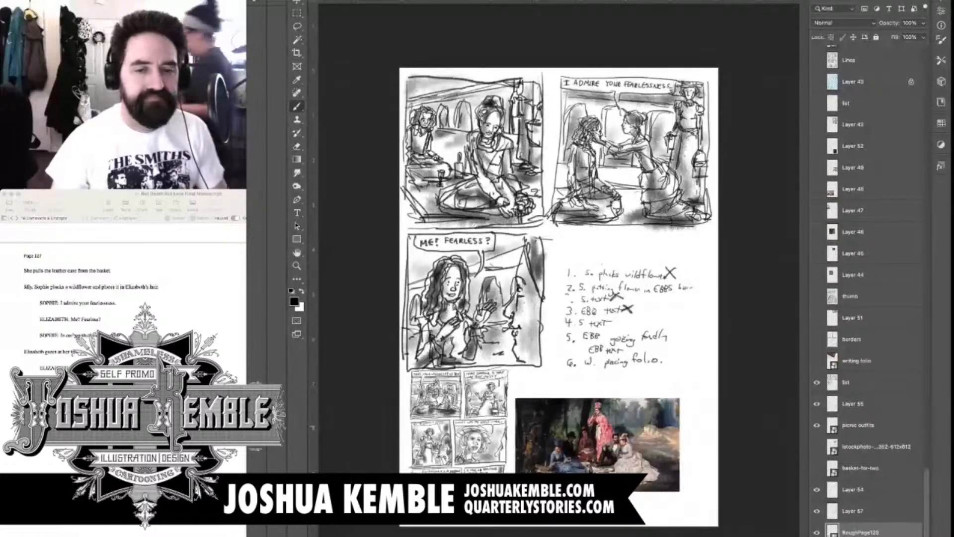
click(859, 425)
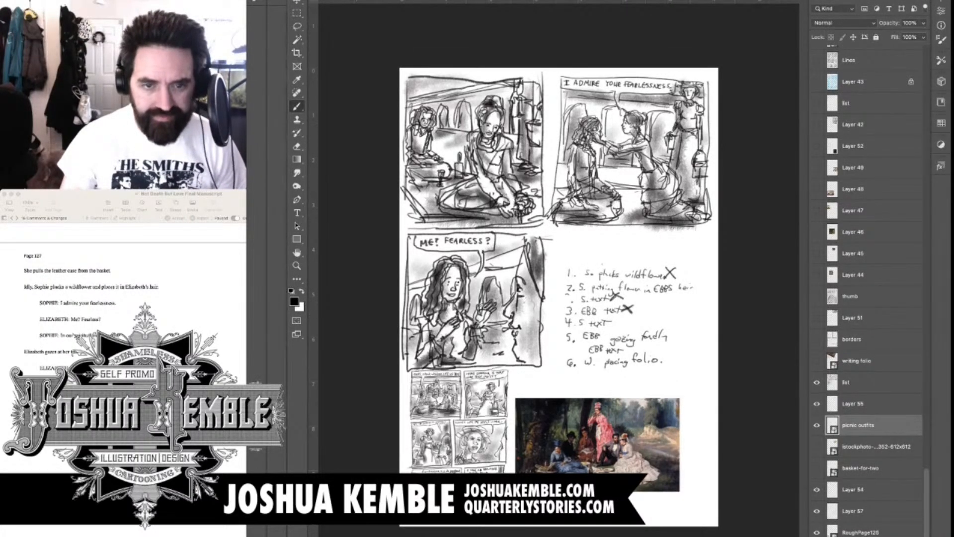
key(v)
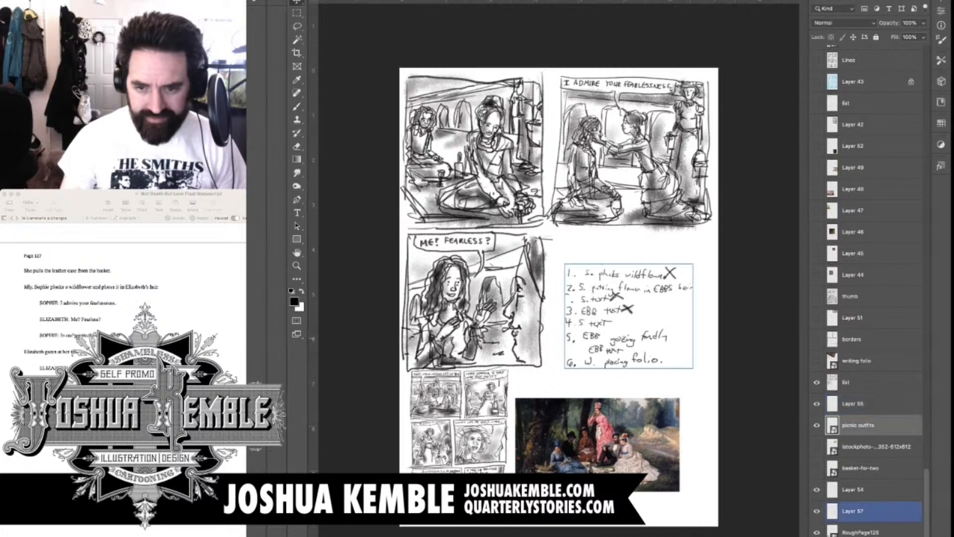
mouse_move(624, 318)
mouse_down()
mouse_move(604, 366)
mouse_move(633, 359)
mouse_up()
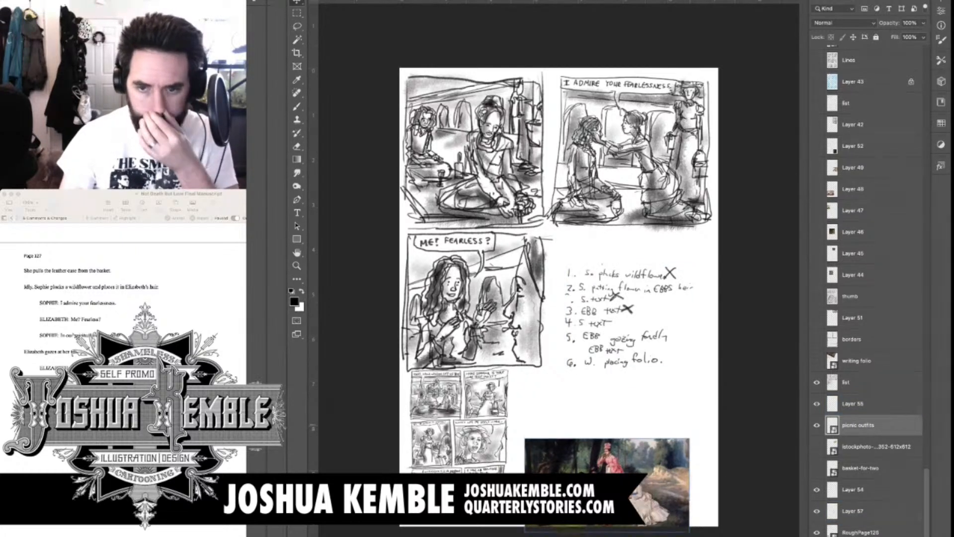
Move the handwritten list down toward the reference painting to clear the space for panel four
click(852, 403)
click(846, 382)
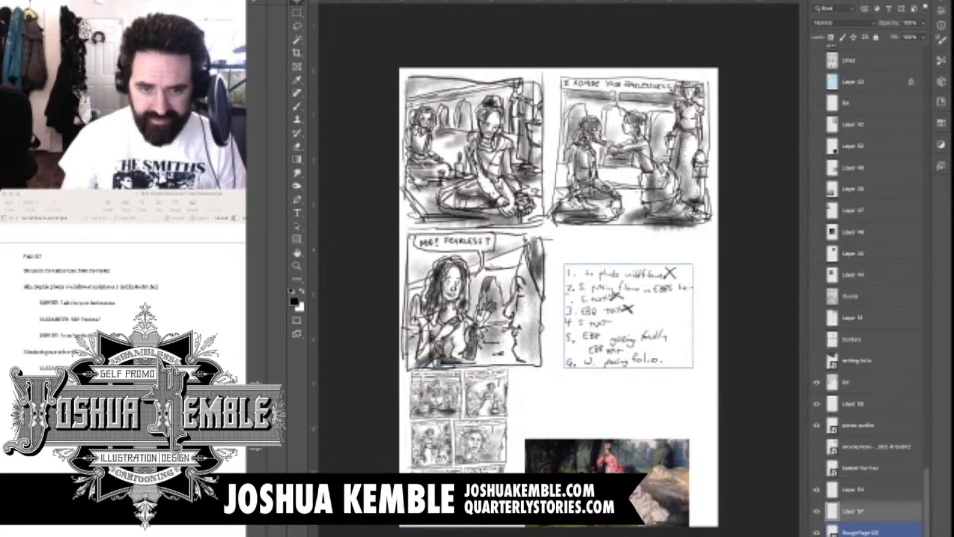
mouse_move(627, 338)
mouse_down()
mouse_move(648, 416)
mouse_move(615, 437)
mouse_up()
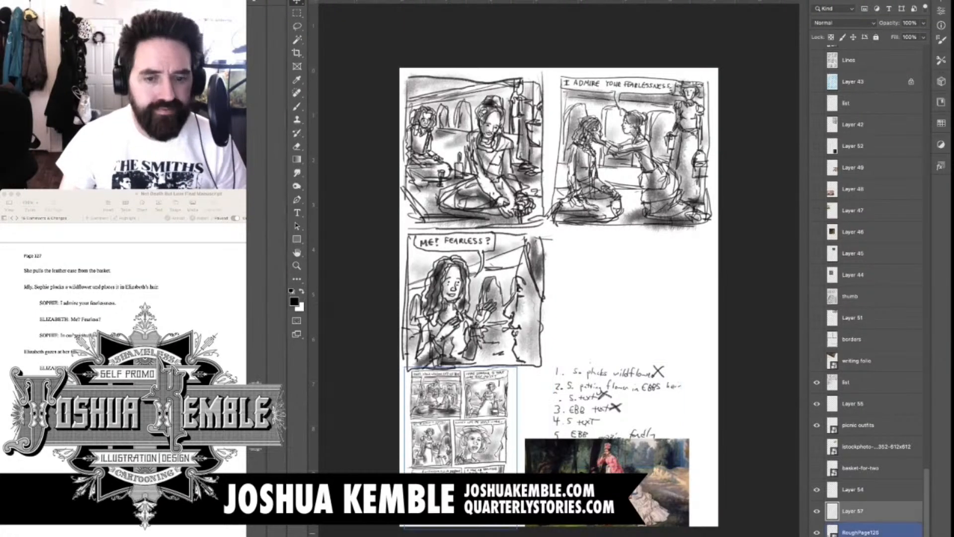
On the list layer, sketch panel four's figure in the cleared space with an oval head, neck, torso ovals and first arm
click(852, 382)
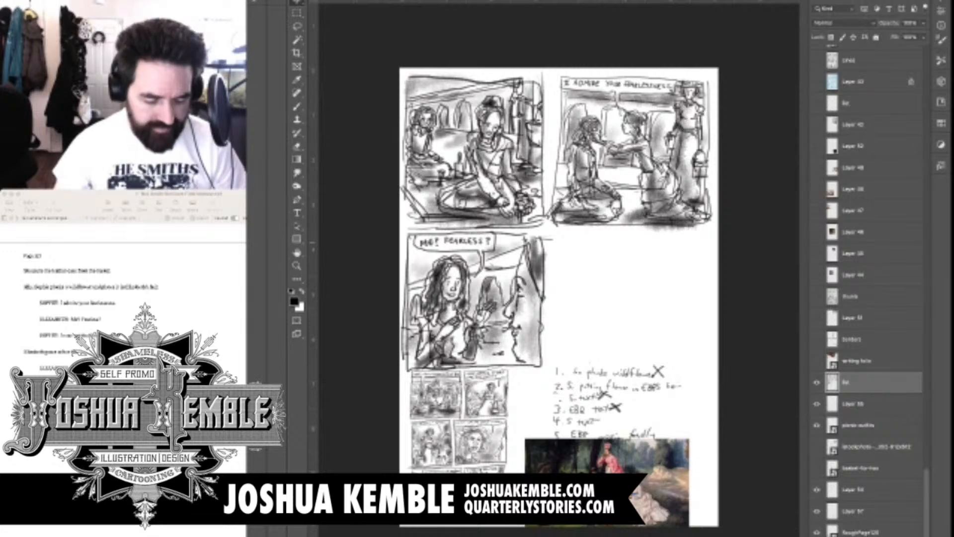
key(ctrl+plus)
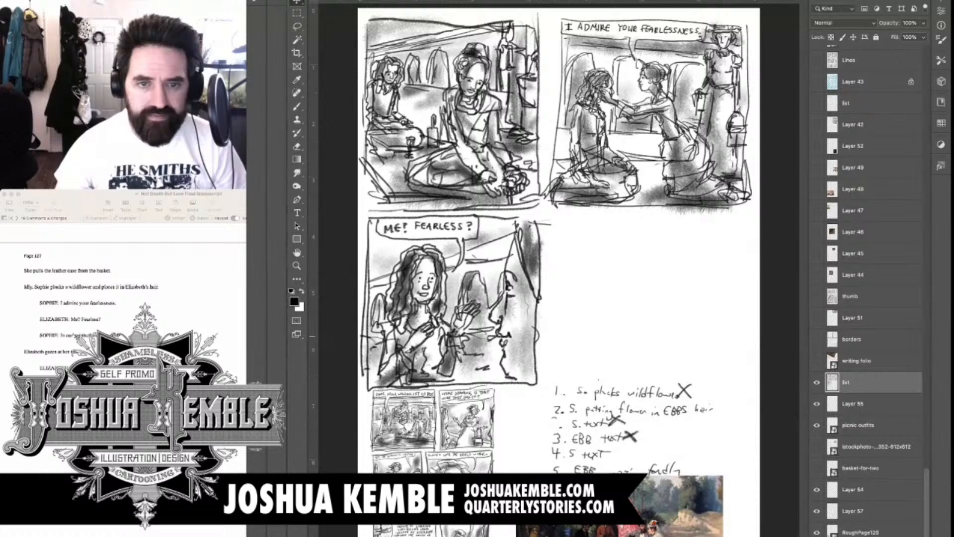
key(b)
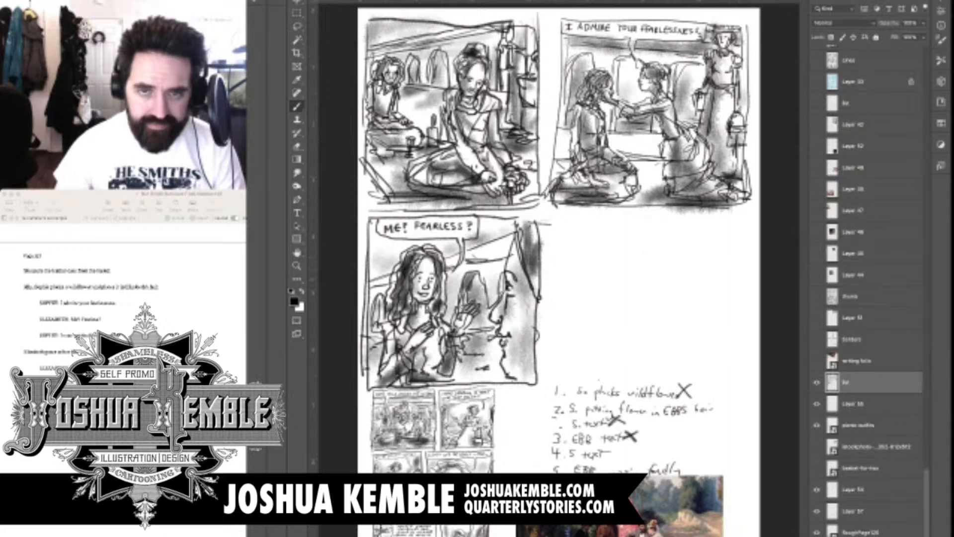
mouse_move(657, 269)
mouse_down()
mouse_move(672, 295)
mouse_move(682, 275)
mouse_move(677, 280)
mouse_move(661, 262)
mouse_move(681, 275)
mouse_move(673, 262)
mouse_move(681, 269)
mouse_move(648, 309)
mouse_up()
mouse_move(665, 299)
mouse_down()
mouse_move(666, 316)
mouse_move(671, 309)
mouse_move(645, 316)
mouse_move(631, 359)
mouse_up()
mouse_move(639, 361)
mouse_down()
mouse_move(659, 342)
mouse_move(650, 332)
mouse_move(690, 360)
mouse_up()
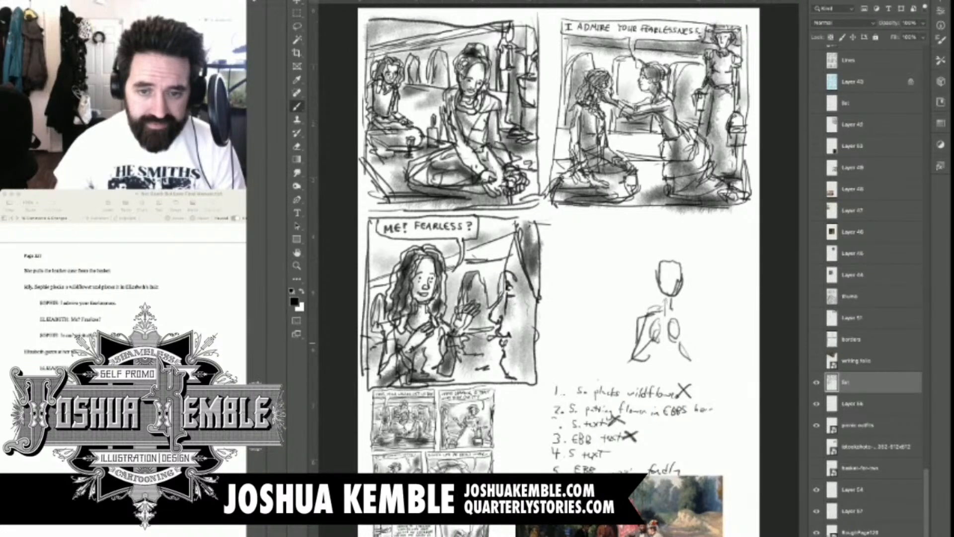
Build up the panel four figure's shoulders, both arms and torso sides with loose construction lines
drag(671, 310, 702, 362)
drag(654, 323, 639, 371)
drag(677, 321, 696, 375)
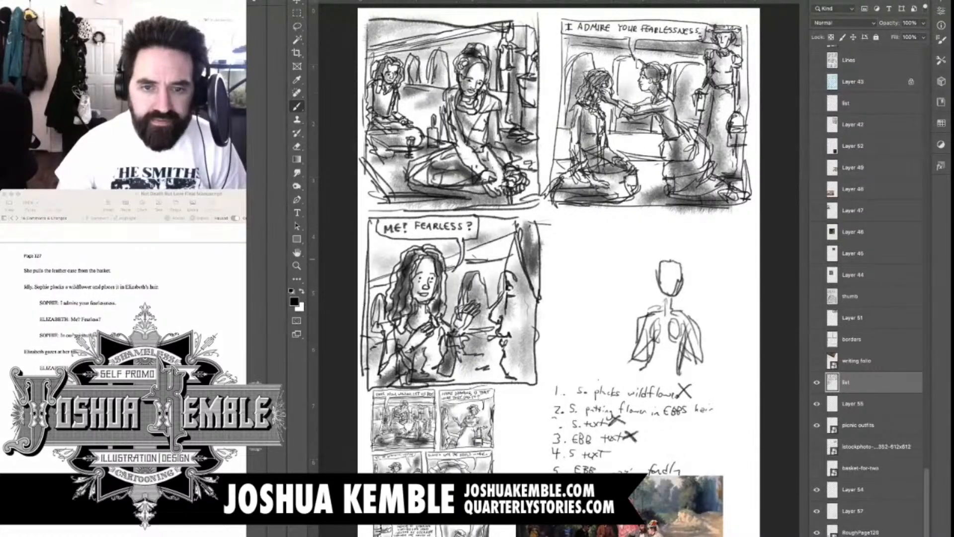
Rough in panel four's foreground head and shoulders seen from behind, plus a small background figure between the two heads
mouse_move(661, 266)
mouse_down()
mouse_move(685, 272)
mouse_move(682, 285)
mouse_up()
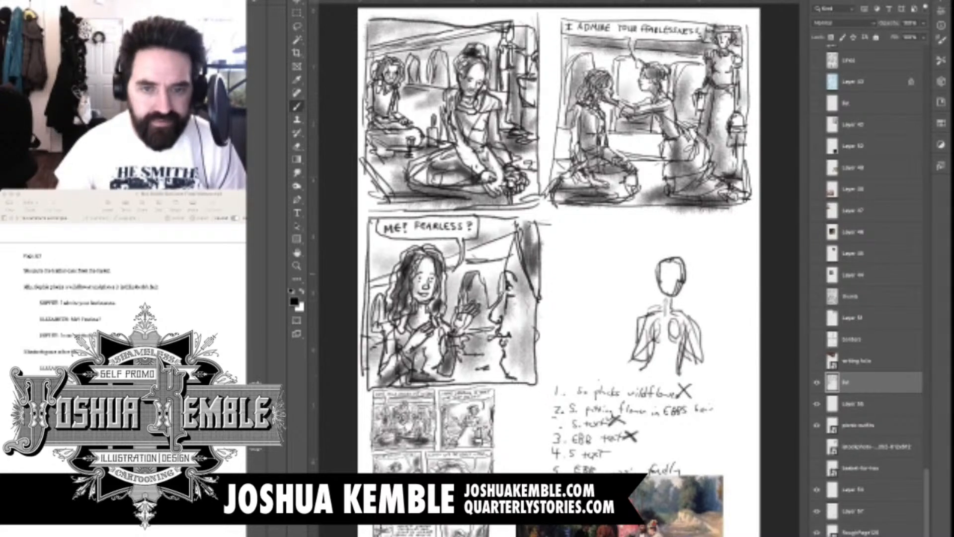
mouse_move(605, 247)
mouse_down()
mouse_move(600, 304)
mouse_move(590, 311)
mouse_up()
mouse_move(569, 270)
mouse_down()
mouse_move(602, 249)
mouse_move(581, 305)
mouse_move(607, 294)
mouse_up()
mouse_move(592, 241)
mouse_down()
mouse_move(607, 298)
mouse_move(594, 326)
mouse_up()
mouse_move(579, 294)
mouse_down()
mouse_move(574, 322)
mouse_move(606, 336)
mouse_move(634, 387)
mouse_up()
mouse_move(569, 324)
mouse_down()
mouse_move(556, 347)
mouse_move(559, 336)
mouse_up()
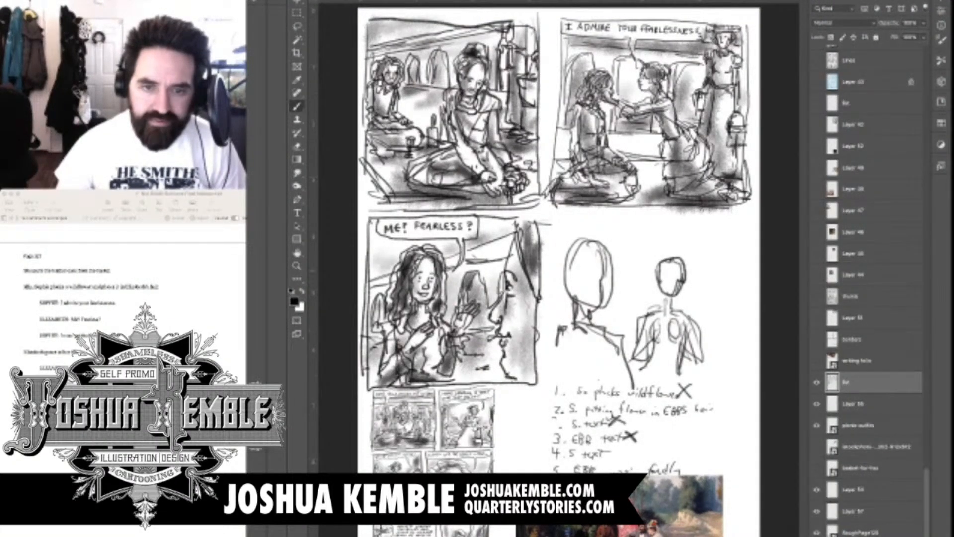
mouse_move(636, 247)
mouse_down()
mouse_move(635, 259)
mouse_move(645, 243)
mouse_move(631, 262)
mouse_move(641, 259)
mouse_move(622, 265)
mouse_move(638, 277)
mouse_move(645, 306)
mouse_move(628, 329)
mouse_move(639, 332)
mouse_up()
mouse_move(620, 277)
mouse_down()
mouse_move(628, 305)
mouse_move(570, 275)
mouse_up()
Letter "IN OUR EXPERIMENTS." above panel four's figures and enclose it in a speech balloon with a tail toward the facing figure
scroll(622, 204, up, 5)
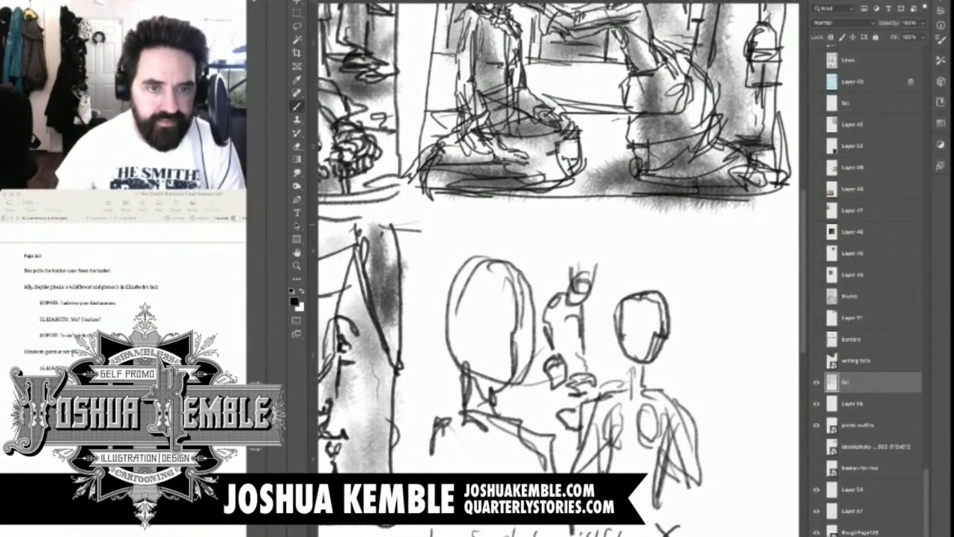
mouse_move(453, 223)
mouse_down()
mouse_move(468, 224)
mouse_move(460, 235)
mouse_move(481, 222)
mouse_move(524, 237)
mouse_move(530, 224)
mouse_move(542, 237)
mouse_up()
drag(560, 226, 558, 231)
mouse_move(565, 228)
mouse_down()
mouse_move(574, 237)
mouse_move(563, 237)
mouse_move(580, 240)
mouse_up()
drag(580, 228, 593, 238)
drag(593, 227, 598, 233)
drag(593, 239, 616, 240)
mouse_move(625, 228)
mouse_down()
mouse_move(623, 239)
mouse_move(659, 234)
mouse_up()
mouse_move(664, 241)
mouse_down()
mouse_move(676, 227)
mouse_move(696, 228)
mouse_move(687, 242)
mouse_move(699, 230)
mouse_move(684, 261)
mouse_move(682, 243)
mouse_up()
click(711, 241)
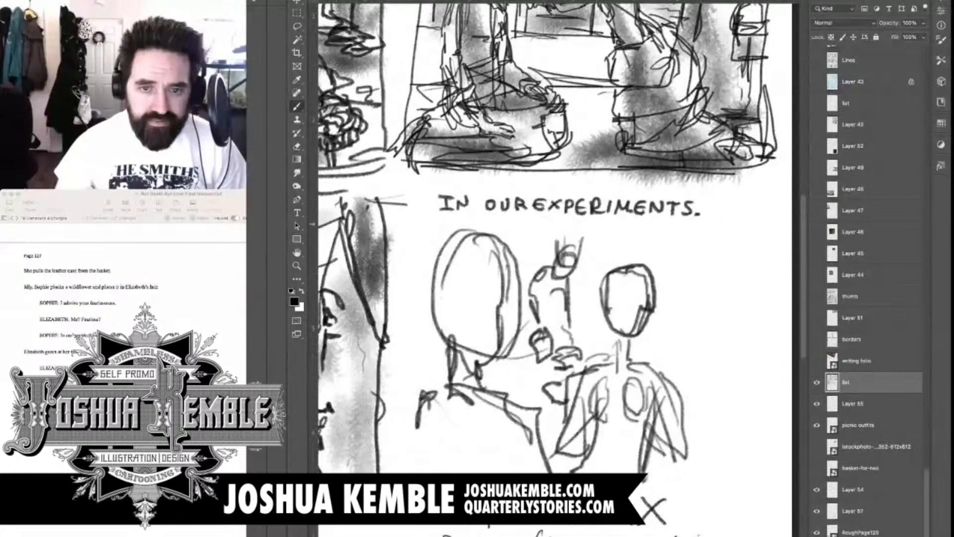
mouse_move(672, 277)
mouse_down()
mouse_move(678, 233)
mouse_move(647, 223)
mouse_move(440, 217)
mouse_move(421, 197)
mouse_move(713, 192)
mouse_move(726, 202)
mouse_move(692, 231)
mouse_move(670, 274)
mouse_up()
Draw panel four's rectangular border around the figures and the speech balloon
mouse_move(705, 189)
mouse_down()
mouse_move(739, 202)
mouse_move(741, 491)
mouse_move(378, 469)
mouse_up()
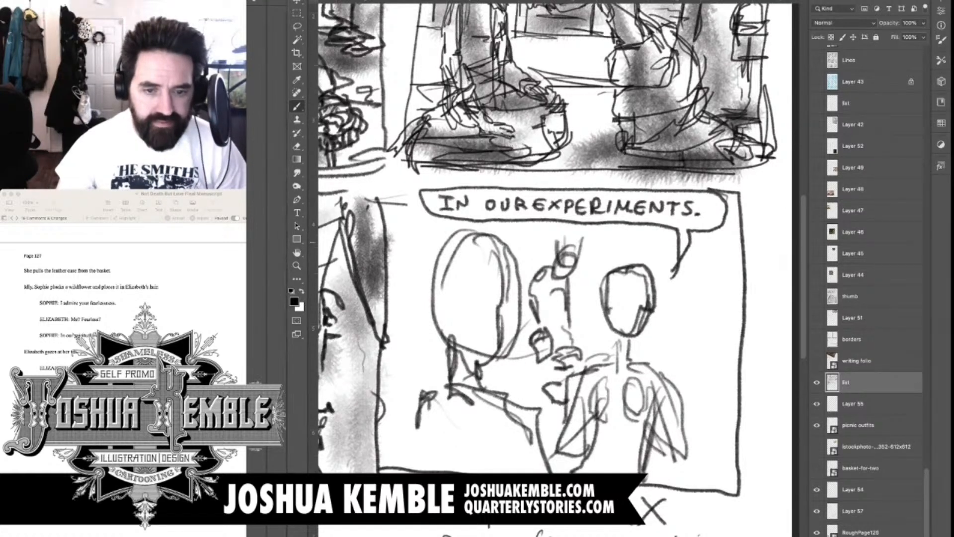
drag(412, 189, 405, 472)
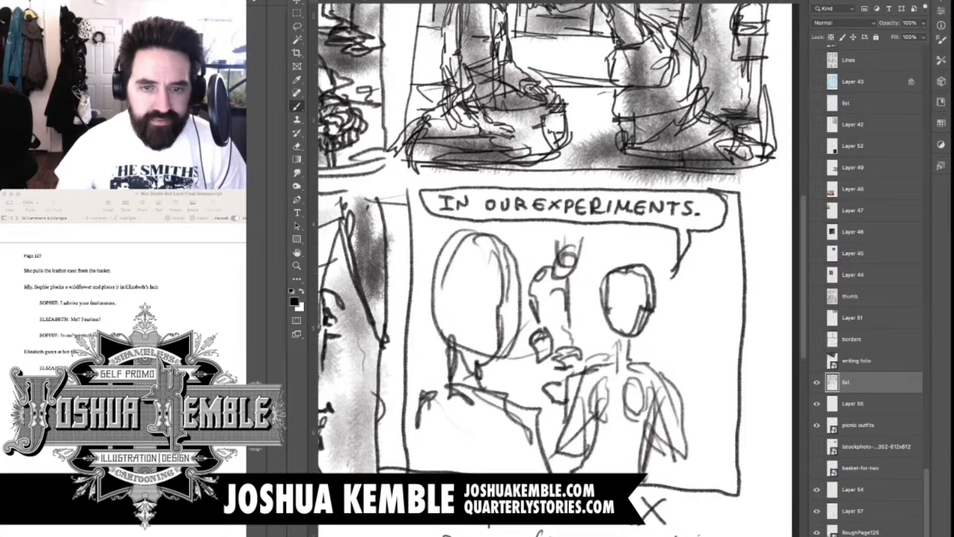
drag(630, 492, 676, 492)
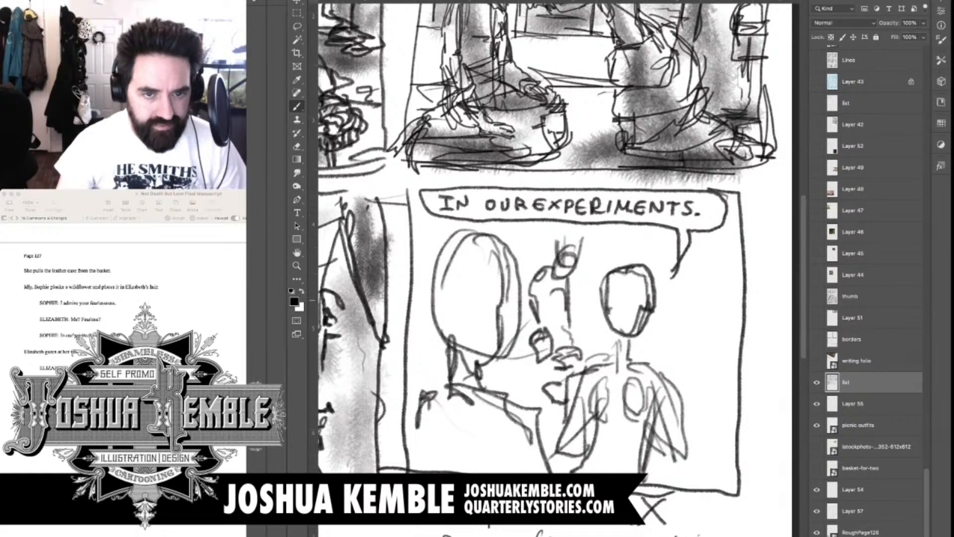
Draw the facing figure's dot eyes, brows, nose and open mouth, and firm up the cheek and jaw line
key(ctrl+plus)
key(ctrl+plus)
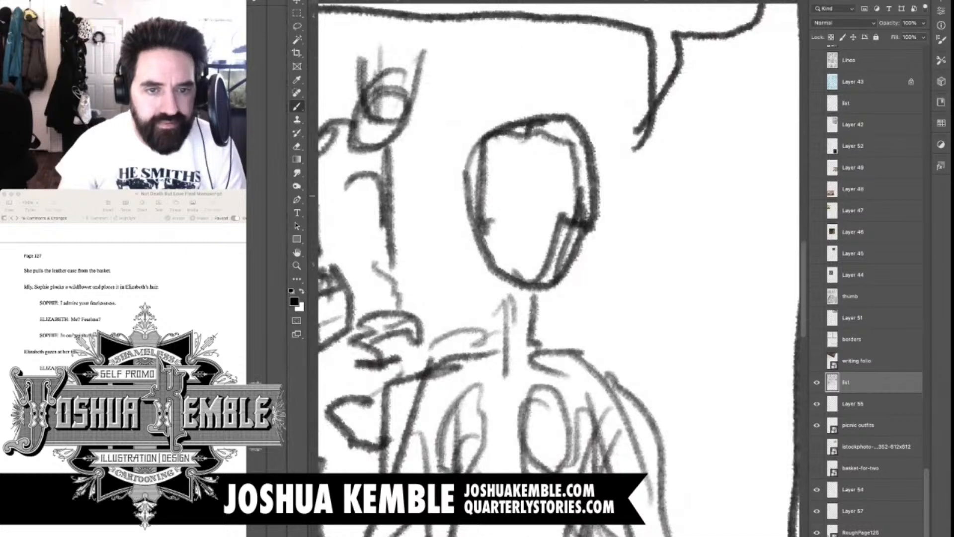
click(501, 199)
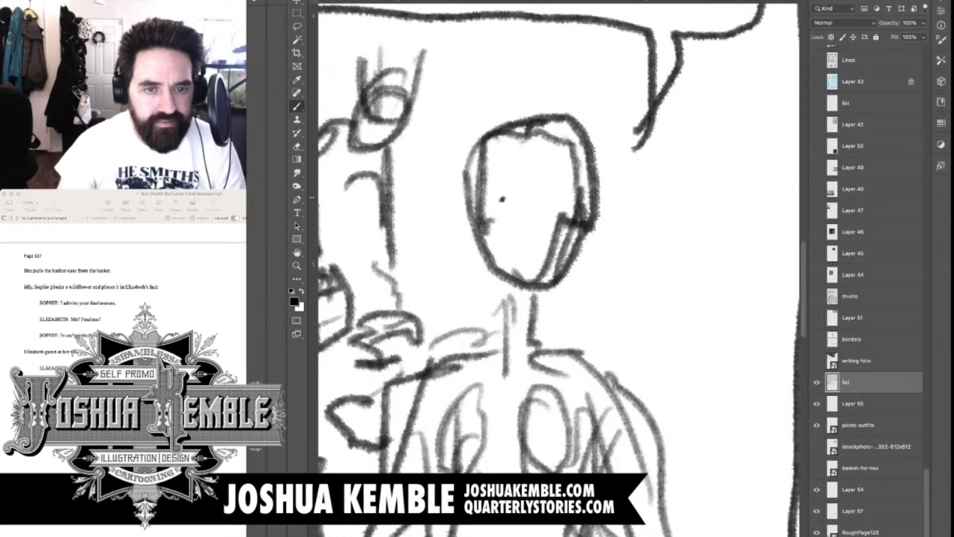
click(501, 198)
click(539, 201)
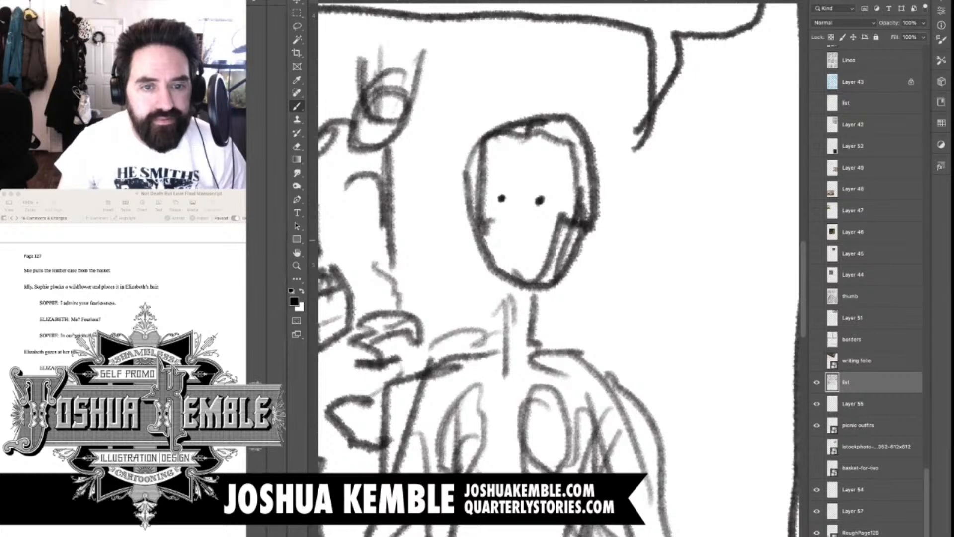
key(super+z)
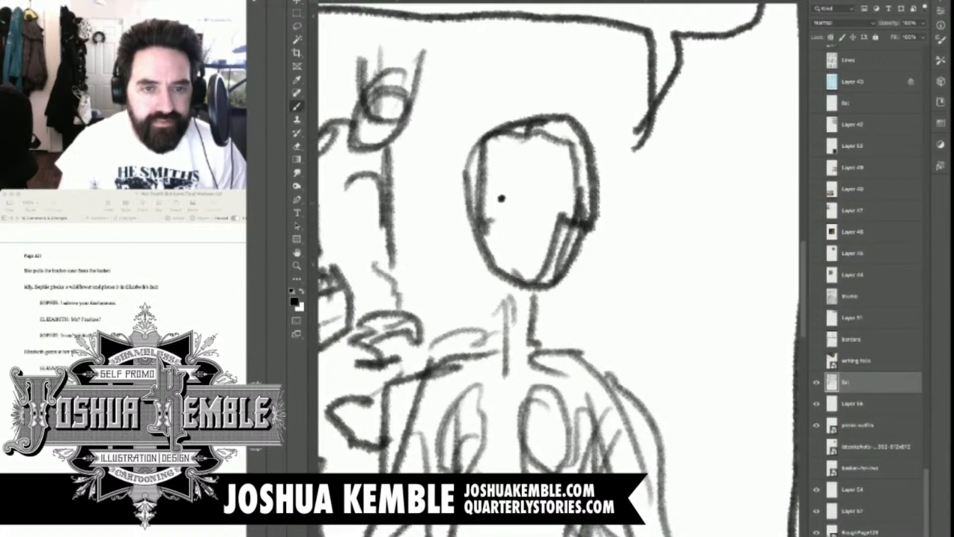
click(544, 202)
mouse_move(486, 189)
mouse_down()
mouse_move(509, 178)
mouse_move(557, 187)
mouse_move(509, 224)
mouse_move(530, 236)
mouse_move(530, 226)
mouse_move(511, 245)
mouse_move(532, 262)
mouse_move(508, 258)
mouse_move(531, 269)
mouse_up()
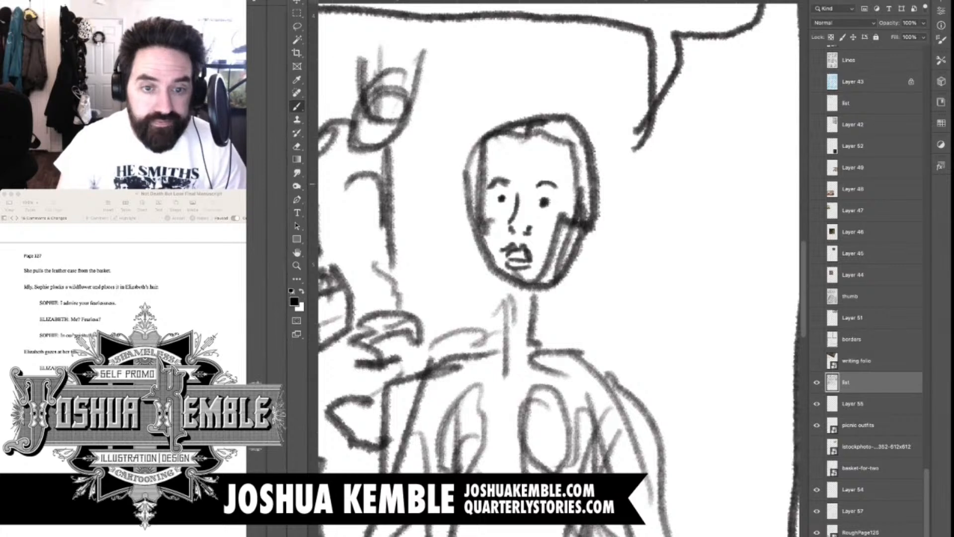
mouse_move(481, 199)
mouse_down()
mouse_move(497, 280)
mouse_move(522, 296)
mouse_move(547, 280)
mouse_up()
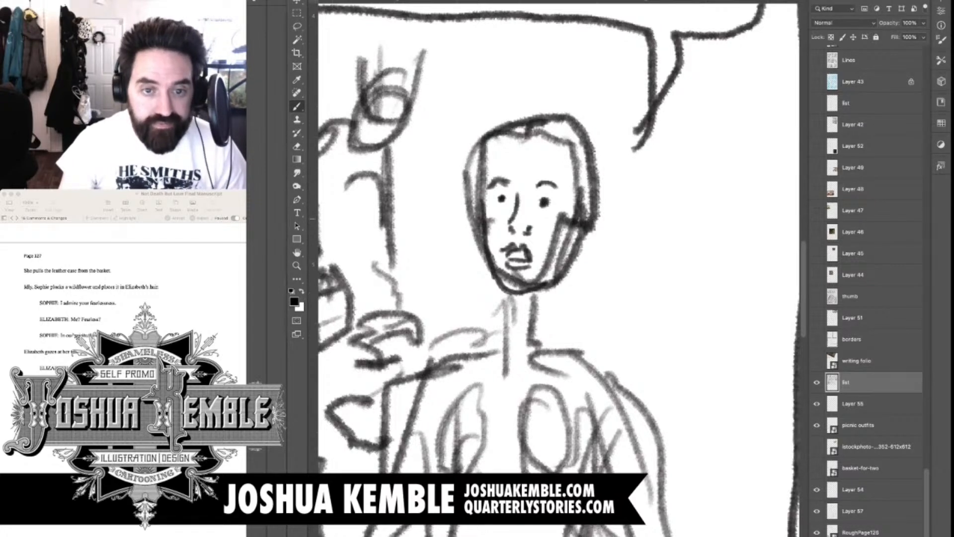
drag(568, 217, 557, 260)
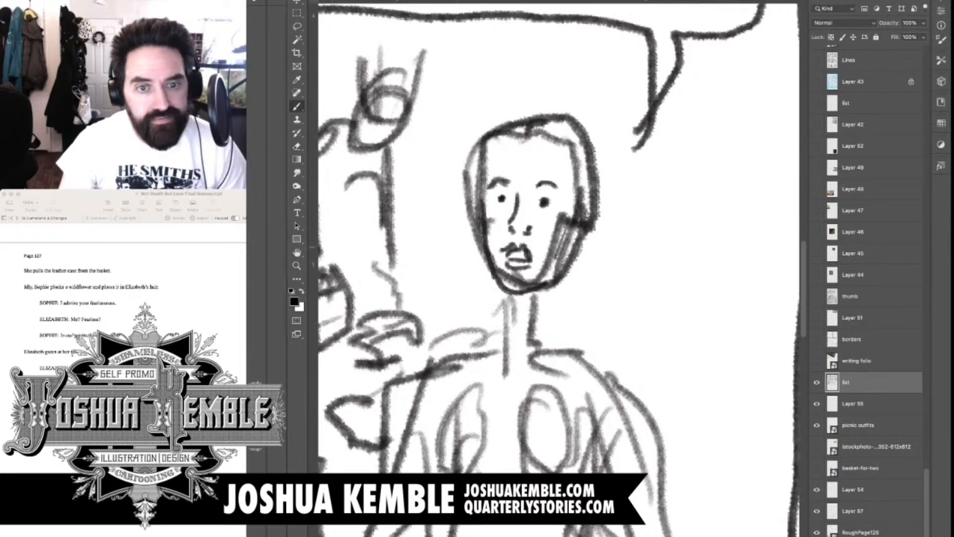
Erase the outline on the far side of the facing figure's head and draw an ear there
key(e)
key(b)
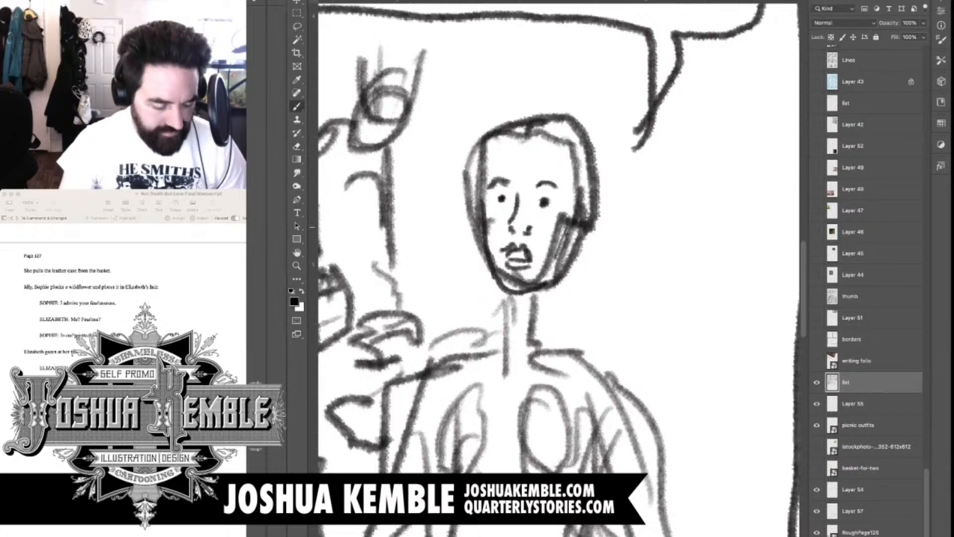
key(e)
mouse_move(570, 215)
mouse_down()
mouse_move(557, 248)
mouse_move(586, 176)
mouse_up()
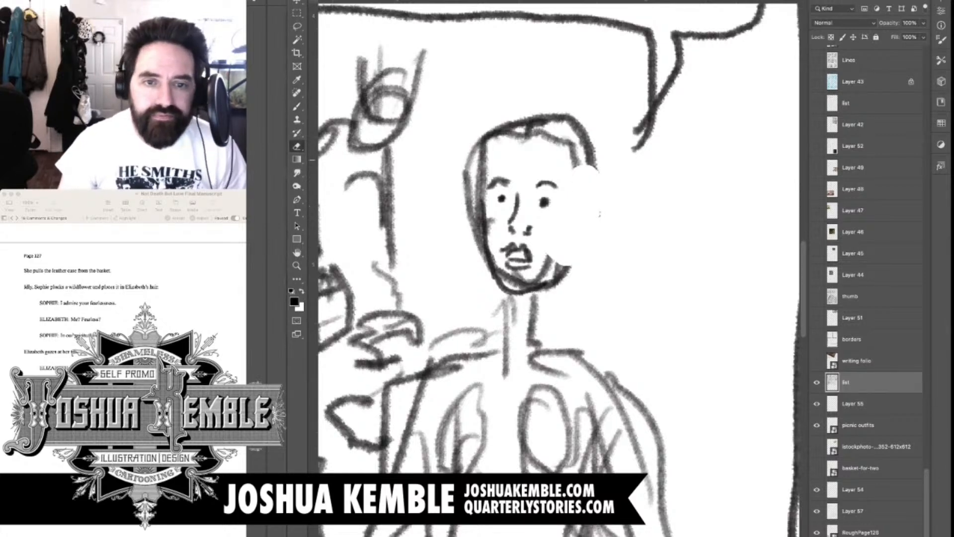
key(b)
mouse_move(579, 205)
mouse_down()
mouse_move(598, 213)
mouse_move(589, 239)
mouse_move(599, 203)
mouse_move(605, 225)
mouse_move(579, 247)
mouse_move(591, 233)
mouse_move(583, 238)
mouse_up()
key(ctrl+z)
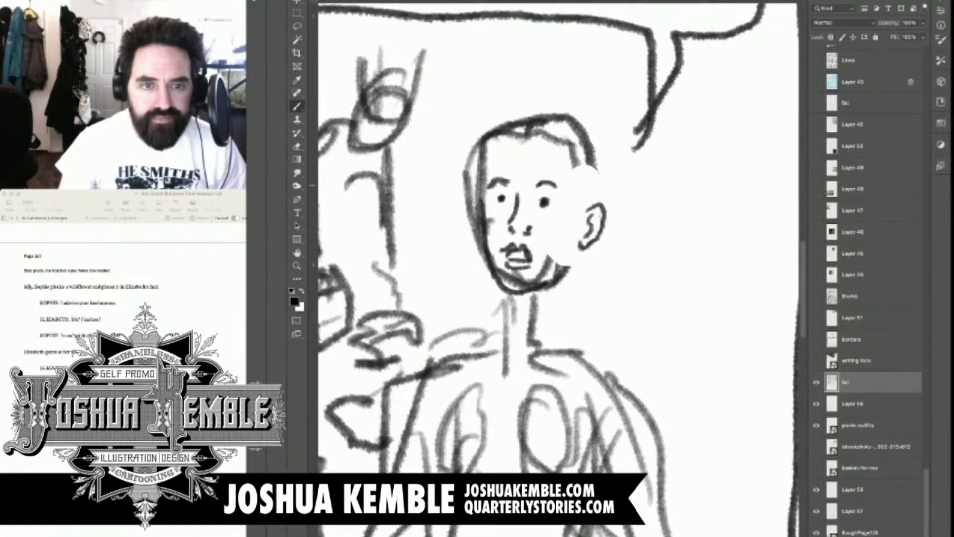
Sketch the facing figure's swept-back hair with a hairline around the forehead, side volume and curls on top
mouse_move(565, 160)
mouse_down()
mouse_move(581, 222)
mouse_move(592, 205)
mouse_up()
mouse_move(522, 133)
mouse_down()
mouse_move(560, 155)
mouse_move(505, 149)
mouse_move(487, 177)
mouse_move(488, 145)
mouse_move(478, 151)
mouse_move(494, 164)
mouse_move(508, 146)
mouse_move(479, 216)
mouse_up()
key(e)
key(b)
mouse_move(478, 213)
mouse_down()
mouse_move(463, 148)
mouse_move(530, 108)
mouse_move(526, 135)
mouse_move(594, 125)
mouse_move(594, 201)
mouse_up()
mouse_move(606, 137)
mouse_down()
mouse_move(600, 197)
mouse_move(608, 139)
mouse_up()
mouse_move(567, 114)
mouse_down()
mouse_move(623, 161)
mouse_move(605, 181)
mouse_up()
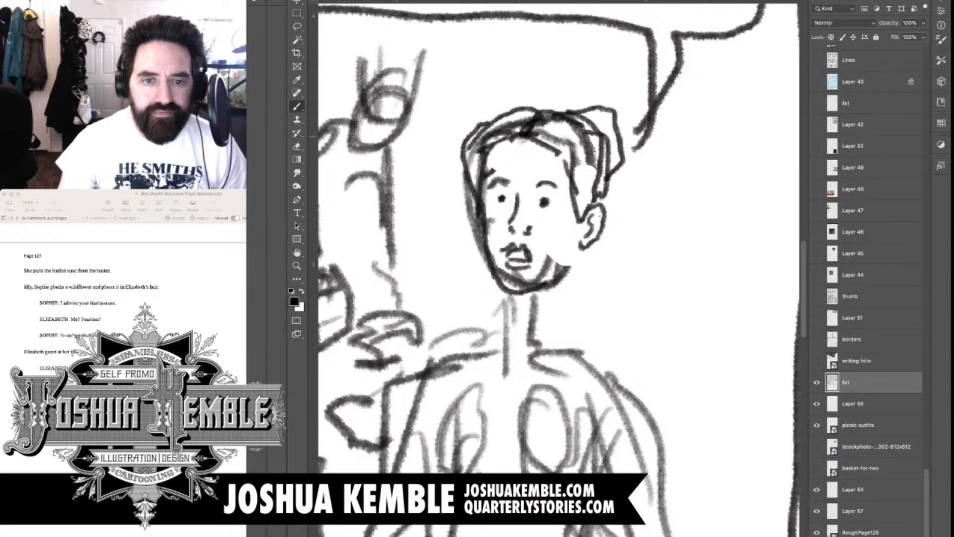
mouse_move(475, 133)
mouse_down()
mouse_move(498, 111)
mouse_move(531, 118)
mouse_up()
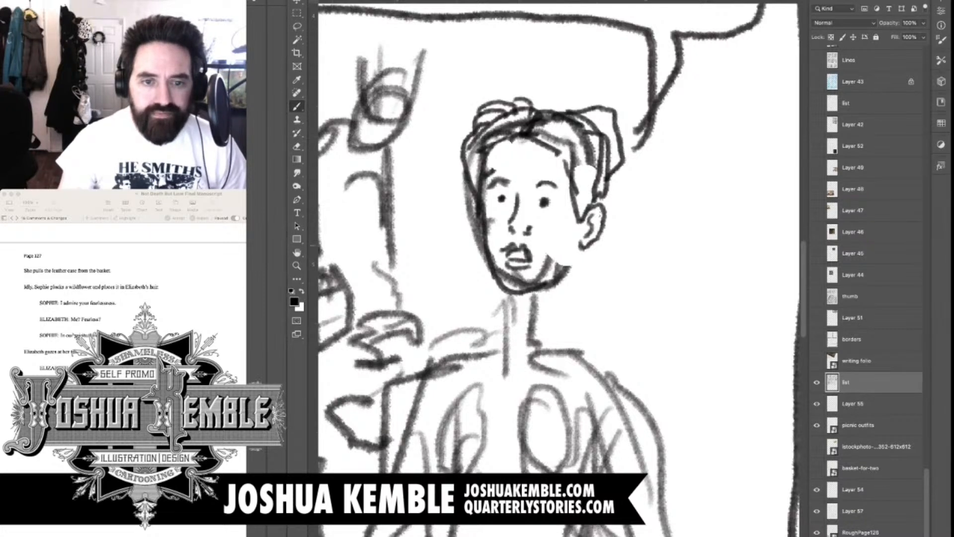
Draw the facing figure's neck and the open collar running down both sides of it
drag(567, 270, 579, 329)
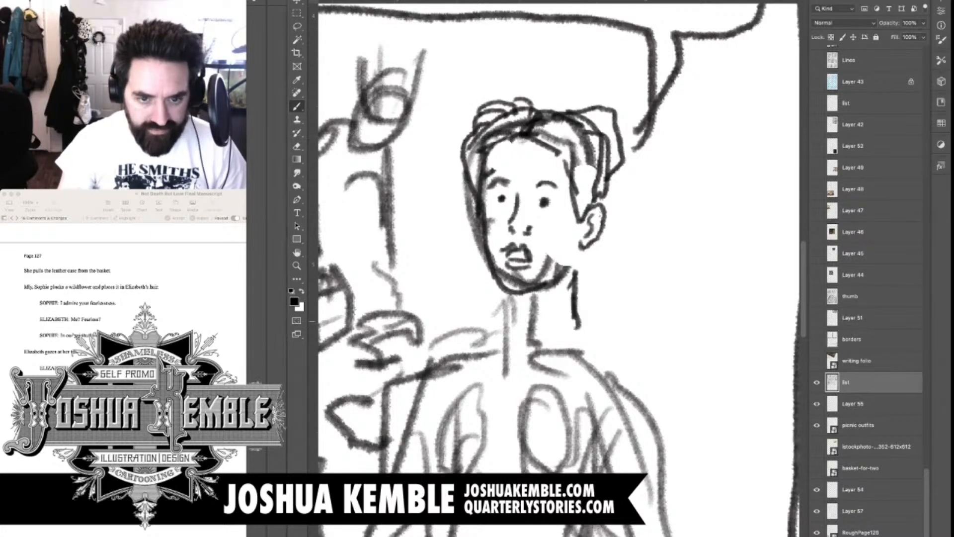
mouse_move(532, 289)
mouse_down()
mouse_move(531, 329)
mouse_move(601, 173)
mouse_move(593, 181)
mouse_move(604, 191)
mouse_up()
key(super+minus)
key(super+minus)
mouse_move(604, 139)
mouse_down()
mouse_move(591, 106)
mouse_move(600, 139)
mouse_up()
drag(616, 106, 605, 123)
mouse_move(611, 106)
mouse_down()
mouse_move(596, 118)
mouse_move(600, 142)
mouse_move(640, 125)
mouse_move(630, 152)
mouse_up()
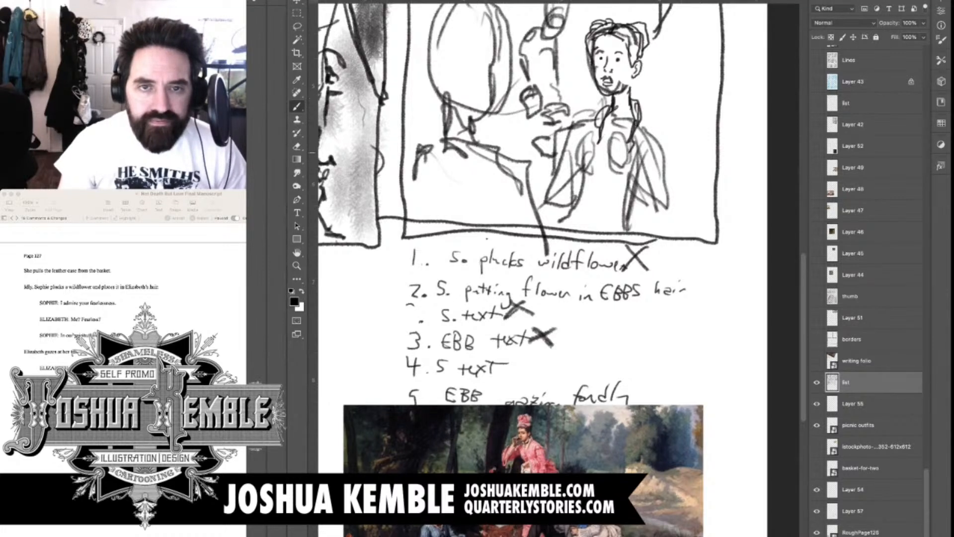
Sketch the facing figure's two hands raised in front of the chest with loose finger lines
mouse_move(600, 117)
mouse_down()
mouse_move(567, 134)
mouse_move(577, 155)
mouse_move(603, 159)
mouse_move(586, 165)
mouse_up()
mouse_move(596, 153)
mouse_down()
mouse_move(585, 171)
mouse_move(587, 161)
mouse_up()
mouse_move(582, 147)
mouse_down()
mouse_move(574, 159)
mouse_move(583, 154)
mouse_up()
mouse_move(579, 160)
mouse_down()
mouse_move(566, 175)
mouse_move(597, 172)
mouse_up()
drag(619, 168, 631, 184)
mouse_move(609, 148)
mouse_down()
mouse_move(616, 166)
mouse_move(621, 158)
mouse_up()
drag(612, 148, 619, 163)
mouse_move(619, 141)
mouse_down()
mouse_move(610, 151)
mouse_move(624, 153)
mouse_up()
Draw the facing figure's wrist, shoulder and bent sleeve on the ear side, with fold lines
mouse_move(627, 134)
mouse_down()
mouse_move(630, 160)
mouse_move(637, 148)
mouse_move(641, 161)
mouse_up()
drag(631, 155, 636, 176)
drag(640, 158, 633, 213)
mouse_move(663, 178)
mouse_down()
mouse_move(649, 194)
mouse_move(681, 215)
mouse_move(646, 221)
mouse_move(680, 229)
mouse_move(675, 208)
mouse_up()
drag(668, 144, 677, 182)
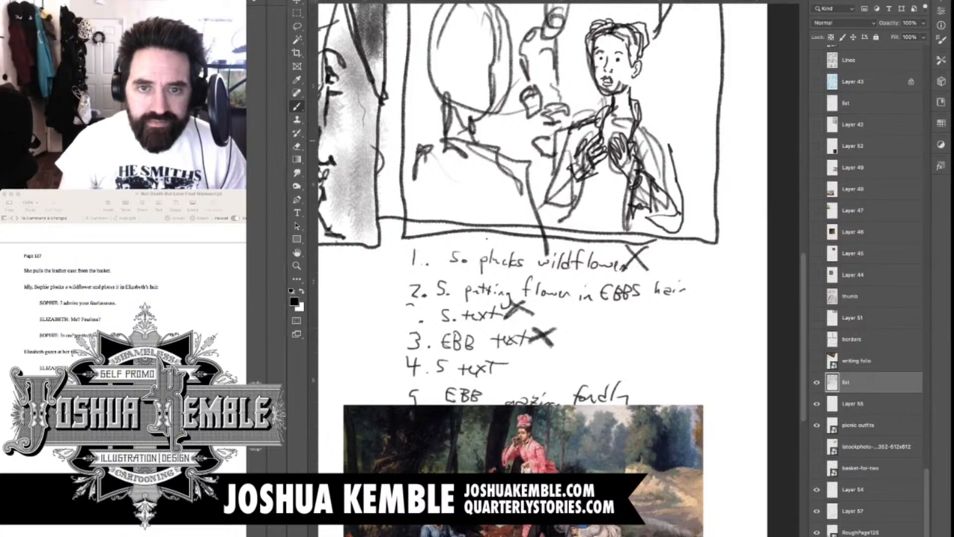
drag(649, 115, 679, 179)
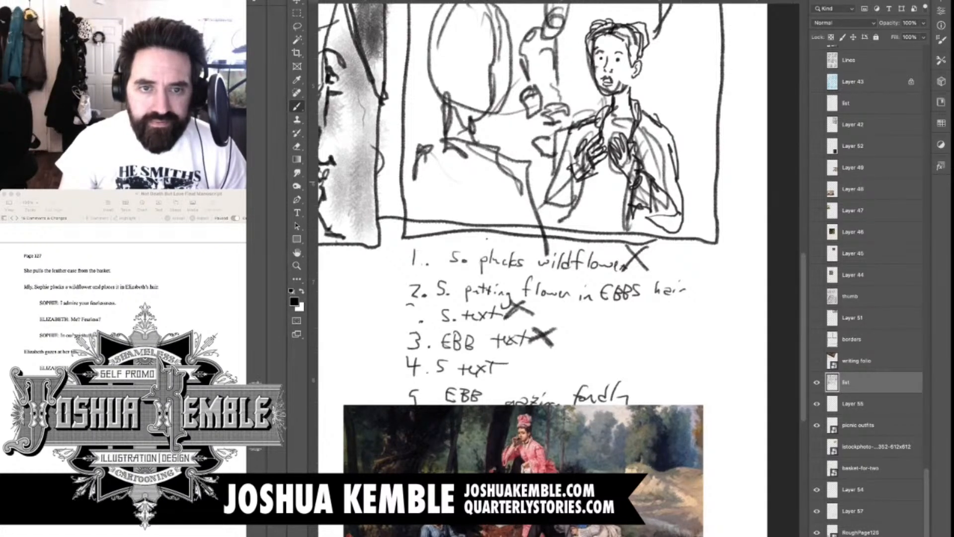
drag(664, 145, 658, 184)
Define the facing figure's other sleeve, the arm nearer the foreground figure, with elbow and fold lines
mouse_move(598, 123)
mouse_down()
mouse_move(581, 138)
mouse_move(547, 214)
mouse_move(588, 199)
mouse_up()
drag(566, 162, 577, 180)
drag(577, 180, 590, 198)
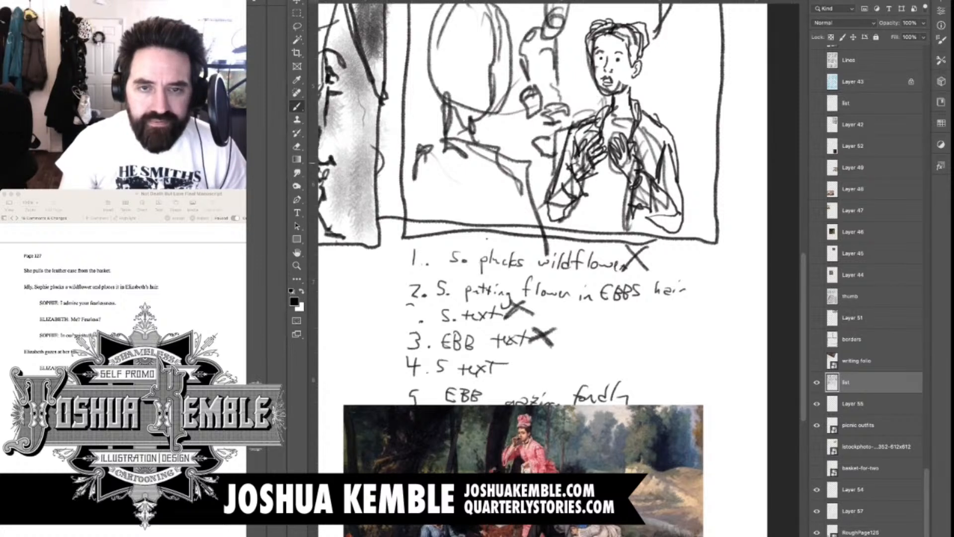
mouse_move(560, 162)
mouse_down()
mouse_move(566, 190)
mouse_move(596, 211)
mouse_up()
Draw the facing figure's torso sides, waistline and lap between the two elbows
drag(587, 174, 595, 207)
drag(593, 207, 622, 213)
drag(627, 179, 623, 215)
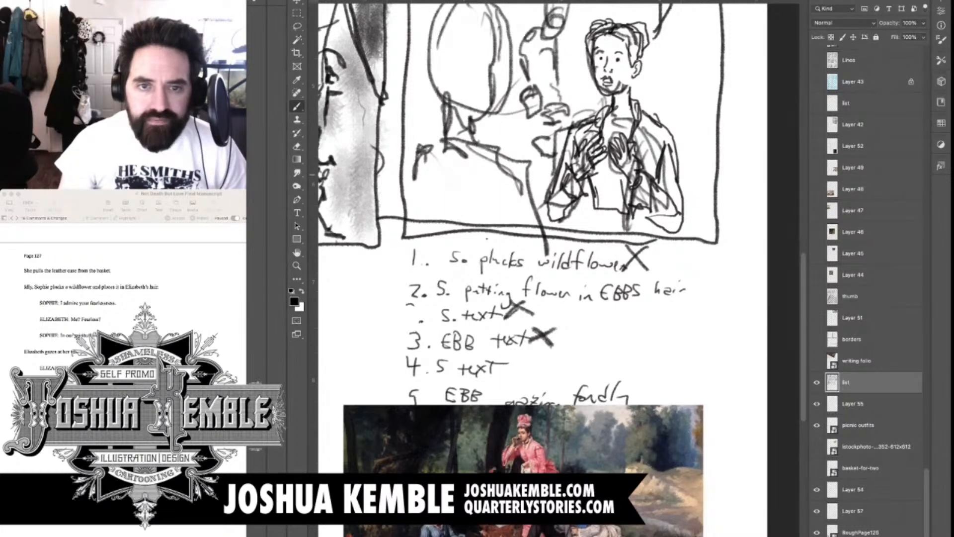
drag(622, 172, 616, 208)
drag(588, 216, 624, 212)
mouse_move(568, 229)
mouse_down()
mouse_move(609, 214)
mouse_move(654, 237)
mouse_up()
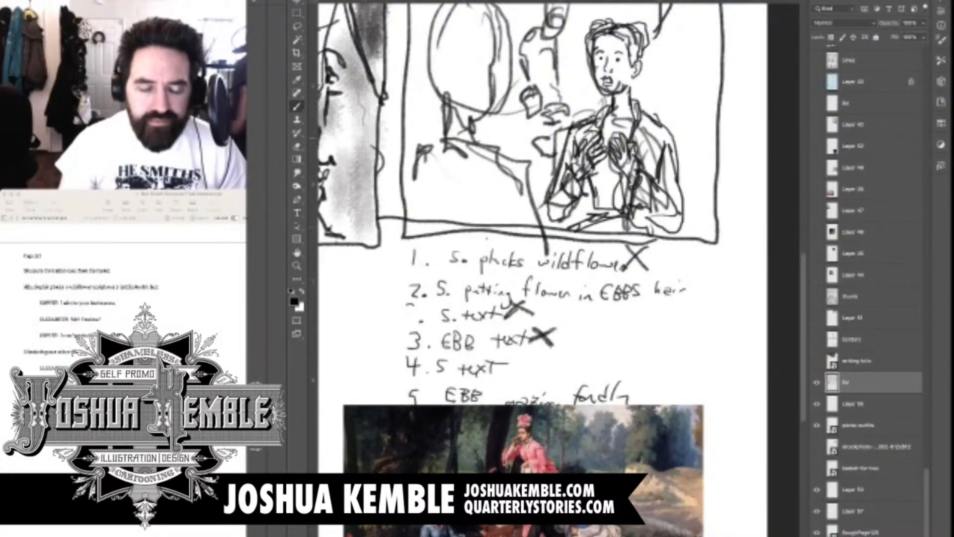
Define the foreground figure's turned-away cheek and jaw, and draw the first long wavy hair strands from the crown
scroll(516, 198, up, 3)
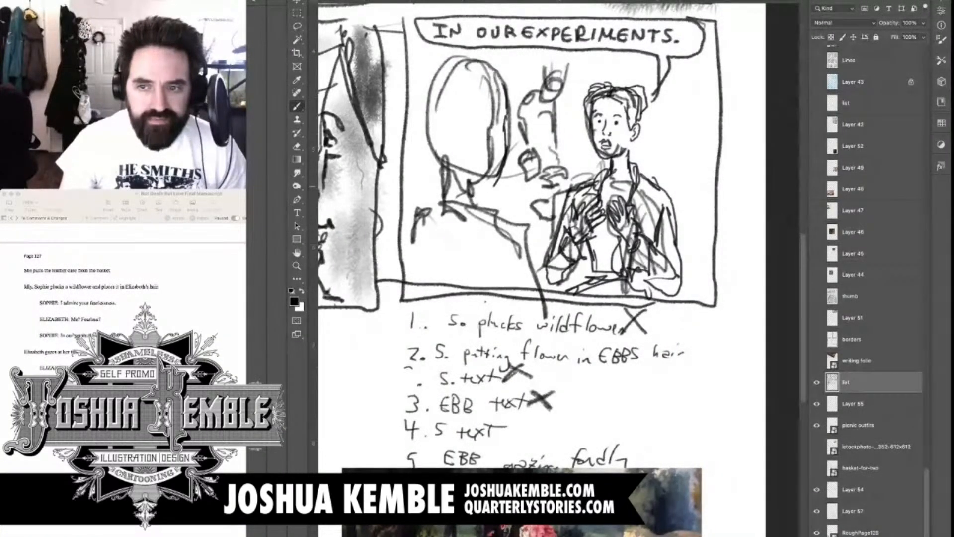
drag(479, 184, 495, 179)
drag(506, 131, 510, 148)
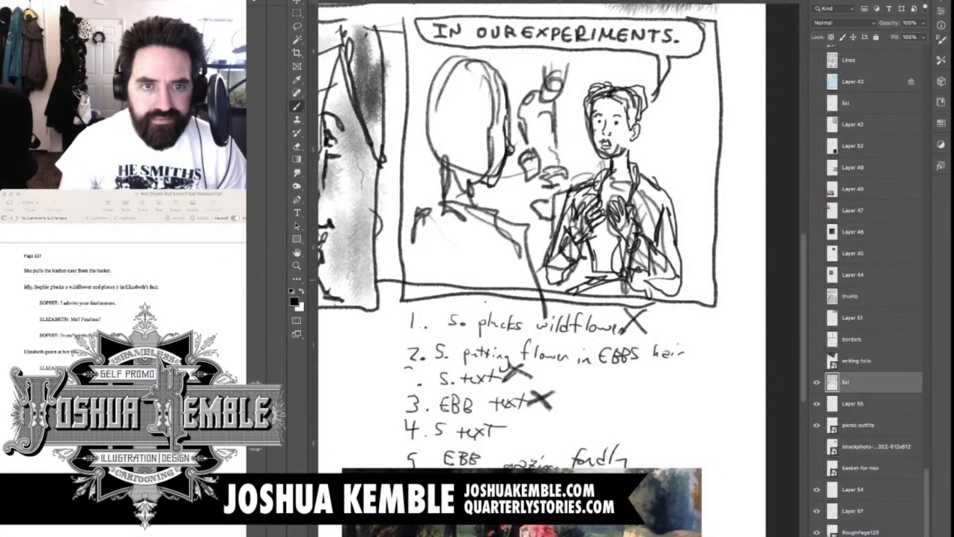
drag(503, 79, 487, 166)
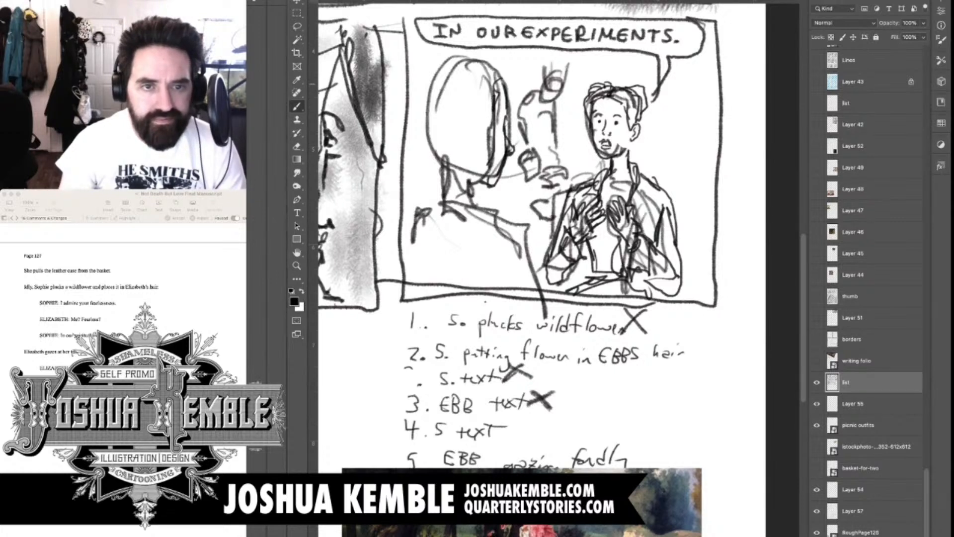
mouse_move(501, 69)
mouse_down()
mouse_move(480, 88)
mouse_move(452, 238)
mouse_move(480, 256)
mouse_move(478, 176)
mouse_up()
mouse_move(483, 86)
mouse_down()
mouse_move(483, 72)
mouse_move(467, 66)
mouse_move(444, 236)
mouse_up()
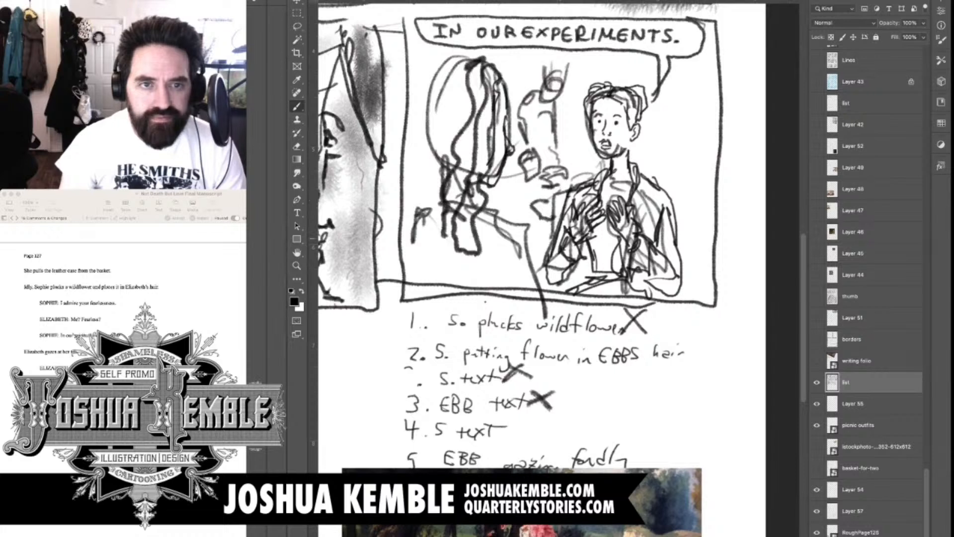
Fill out the back of the foreground figure's hair with wavy strands reaching the panel's edge
drag(453, 190, 433, 251)
mouse_move(423, 189)
mouse_down()
mouse_move(481, 51)
mouse_move(420, 216)
mouse_up()
mouse_move(461, 53)
mouse_down()
mouse_move(412, 93)
mouse_move(407, 168)
mouse_up()
drag(419, 128, 408, 176)
drag(407, 182, 407, 197)
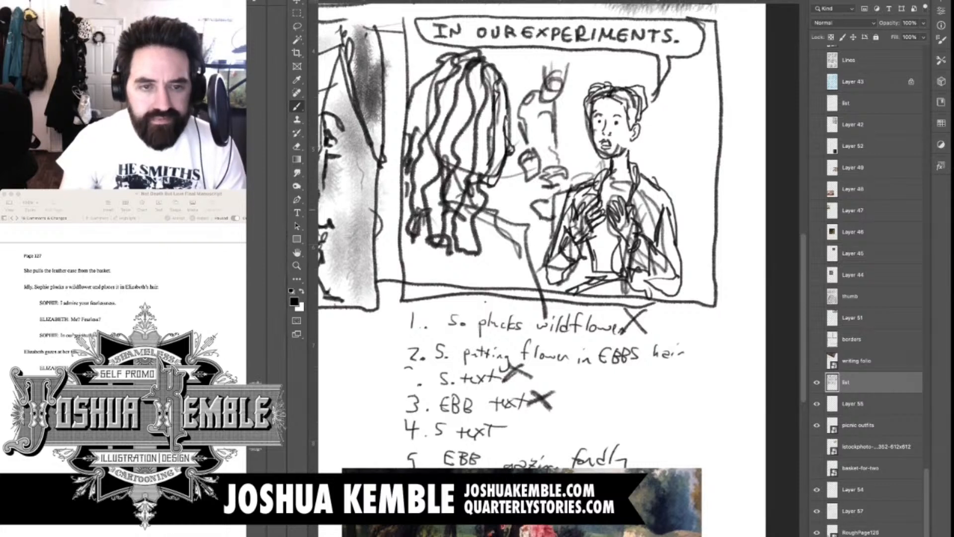
drag(412, 196, 402, 229)
Firm up the foreground figure's shoulder and upper arm, and add curled hair ends over the back
mouse_move(477, 217)
mouse_down()
mouse_move(533, 232)
mouse_move(548, 305)
mouse_up()
drag(515, 248, 511, 295)
mouse_move(527, 254)
mouse_down()
mouse_move(574, 190)
mouse_move(591, 217)
mouse_up()
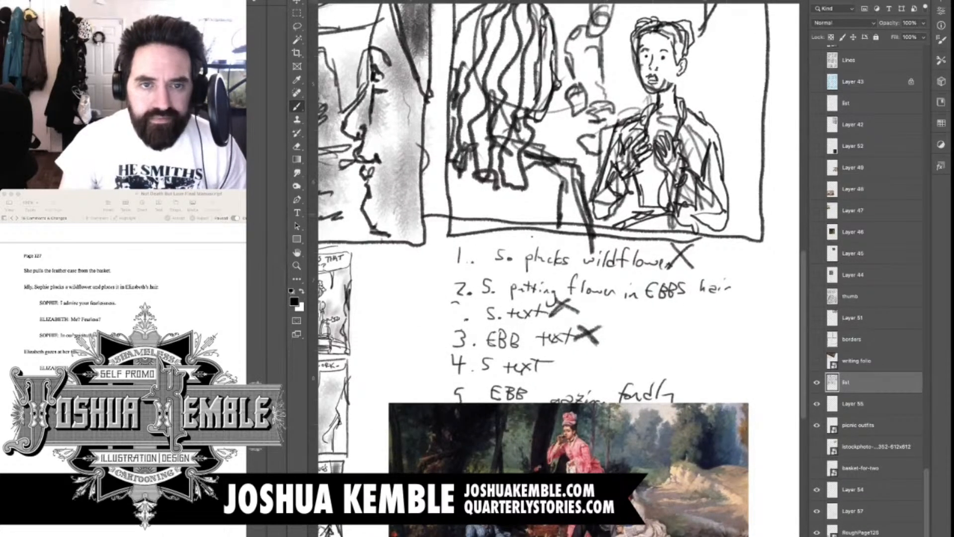
drag(476, 180, 472, 203)
drag(527, 174, 494, 273)
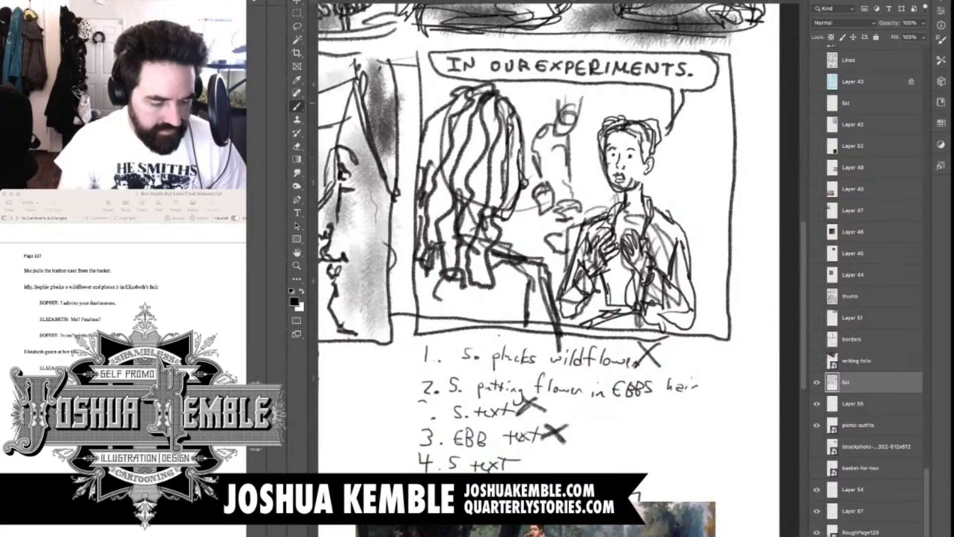
Define the small background figure's curly hair, head and shoulder, and outline the bent arm reaching down to the hand
drag(605, 101, 651, 105)
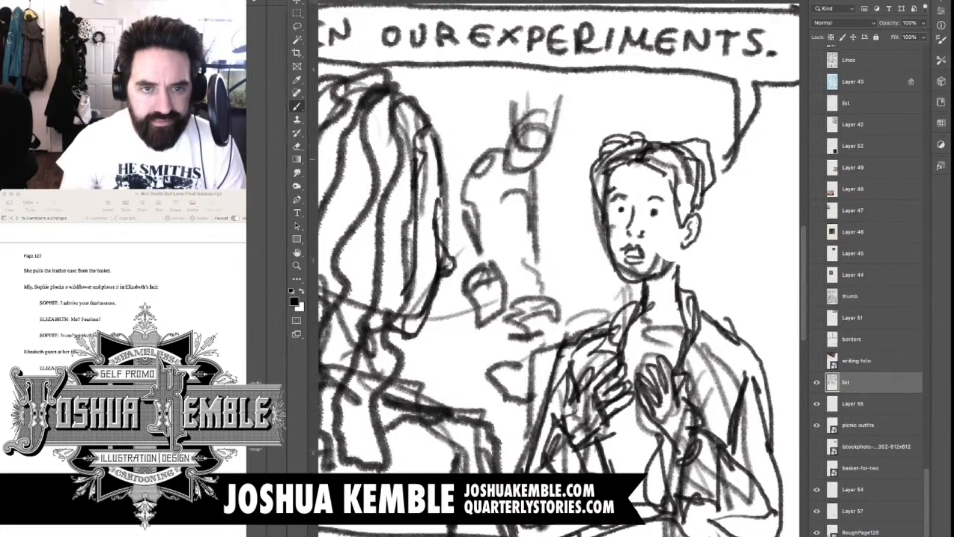
mouse_move(520, 130)
mouse_down()
mouse_move(531, 118)
mouse_move(547, 121)
mouse_move(556, 140)
mouse_move(541, 151)
mouse_move(522, 130)
mouse_move(547, 148)
mouse_move(512, 149)
mouse_move(534, 161)
mouse_move(557, 151)
mouse_move(505, 123)
mouse_move(527, 119)
mouse_move(510, 170)
mouse_move(521, 179)
mouse_move(547, 164)
mouse_move(470, 184)
mouse_move(463, 209)
mouse_up()
mouse_move(489, 167)
mouse_down()
mouse_move(472, 210)
mouse_move(488, 243)
mouse_up()
drag(465, 212, 500, 266)
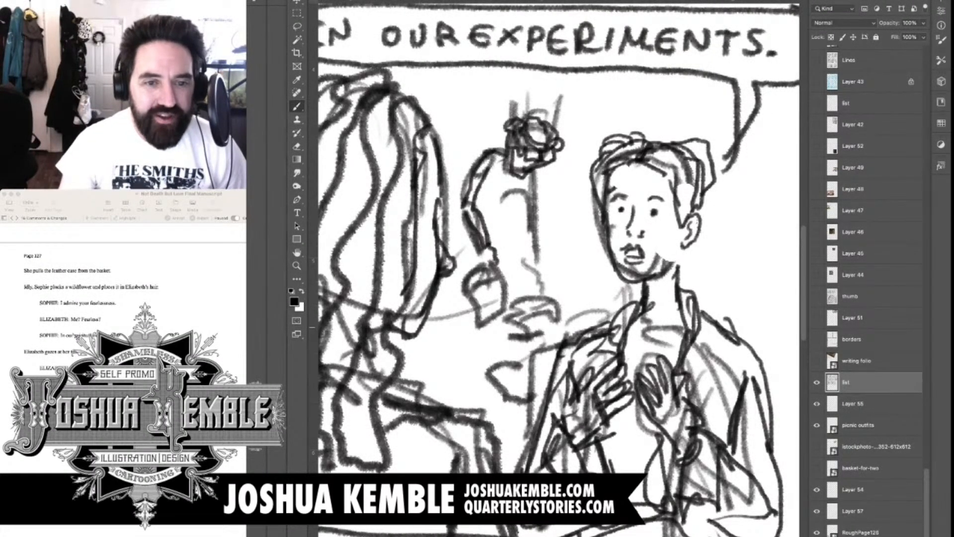
drag(472, 166, 483, 179)
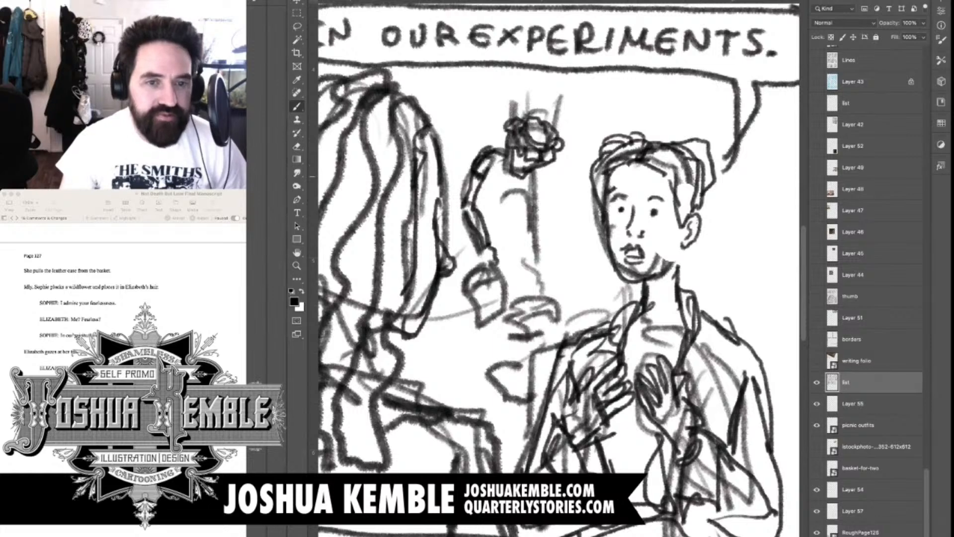
Draw the background figure's face edge, chest and torso down to the waist
mouse_move(497, 144)
mouse_down()
mouse_move(505, 186)
mouse_move(542, 182)
mouse_move(541, 197)
mouse_up()
mouse_move(533, 178)
mouse_down()
mouse_move(540, 195)
mouse_move(525, 207)
mouse_up()
drag(527, 201, 490, 215)
mouse_move(508, 208)
mouse_down()
mouse_move(496, 213)
mouse_move(510, 232)
mouse_move(489, 236)
mouse_move(508, 268)
mouse_move(478, 275)
mouse_move(493, 282)
mouse_up()
Sketch the background figure's gripping hand and the rectangular bag hanging from it
mouse_move(492, 258)
mouse_down()
mouse_move(500, 266)
mouse_move(458, 273)
mouse_up()
drag(463, 275, 473, 326)
mouse_move(491, 273)
mouse_down()
mouse_move(502, 265)
mouse_move(506, 310)
mouse_up()
mouse_move(505, 308)
mouse_down()
mouse_move(508, 321)
mouse_move(462, 334)
mouse_up()
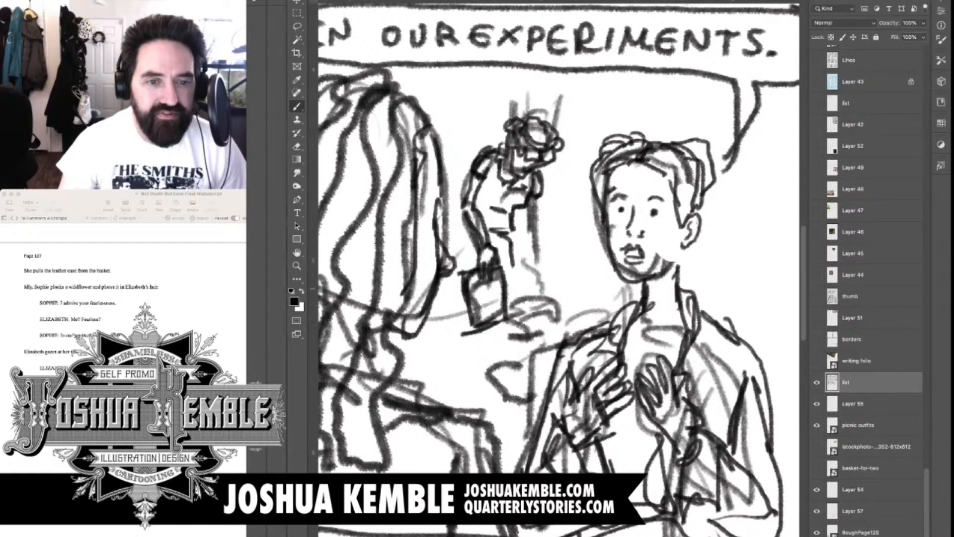
drag(496, 277, 504, 321)
Draw the side of the background figure's long skirt past the bag, with a short hem line
drag(465, 276, 451, 278)
drag(467, 223, 460, 261)
mouse_move(466, 223)
mouse_down()
mouse_move(456, 250)
mouse_move(459, 342)
mouse_up()
drag(464, 293, 454, 359)
mouse_move(453, 369)
mouse_down()
mouse_move(472, 357)
mouse_move(495, 367)
mouse_up()
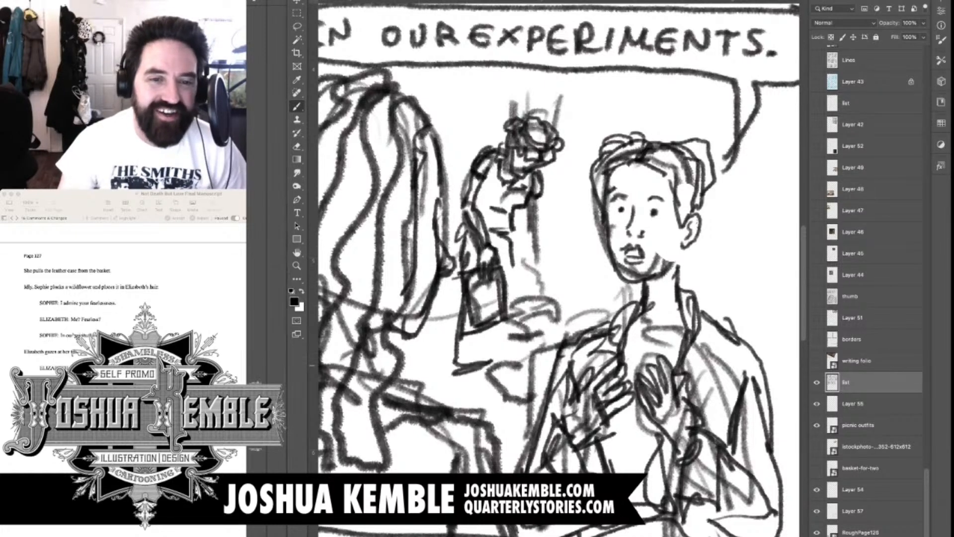
Draw the background figure's other arm reaching down, and outline the rounded object below its hand
drag(512, 264, 515, 293)
drag(536, 200, 536, 237)
mouse_move(533, 207)
mouse_down()
mouse_move(539, 227)
mouse_move(527, 268)
mouse_up()
mouse_move(543, 233)
mouse_down()
mouse_move(524, 298)
mouse_move(535, 301)
mouse_move(510, 315)
mouse_move(546, 340)
mouse_up()
drag(536, 297, 559, 340)
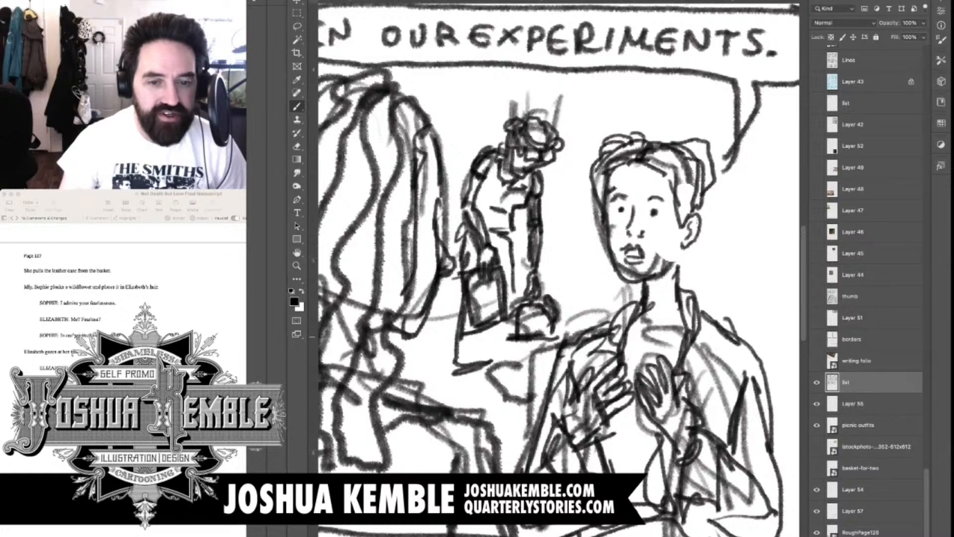
Add the boxy basket under the rounded object, and widen the background figure's skirt down to the ground
mouse_move(496, 329)
mouse_down()
mouse_move(562, 335)
mouse_move(534, 344)
mouse_up()
drag(510, 343, 506, 382)
drag(508, 381, 547, 375)
drag(493, 377, 552, 380)
drag(549, 336, 548, 385)
mouse_move(465, 228)
mouse_down()
mouse_move(430, 351)
mouse_move(447, 378)
mouse_move(500, 383)
mouse_up()
mouse_move(528, 234)
mouse_down()
mouse_move(522, 282)
mouse_move(536, 331)
mouse_up()
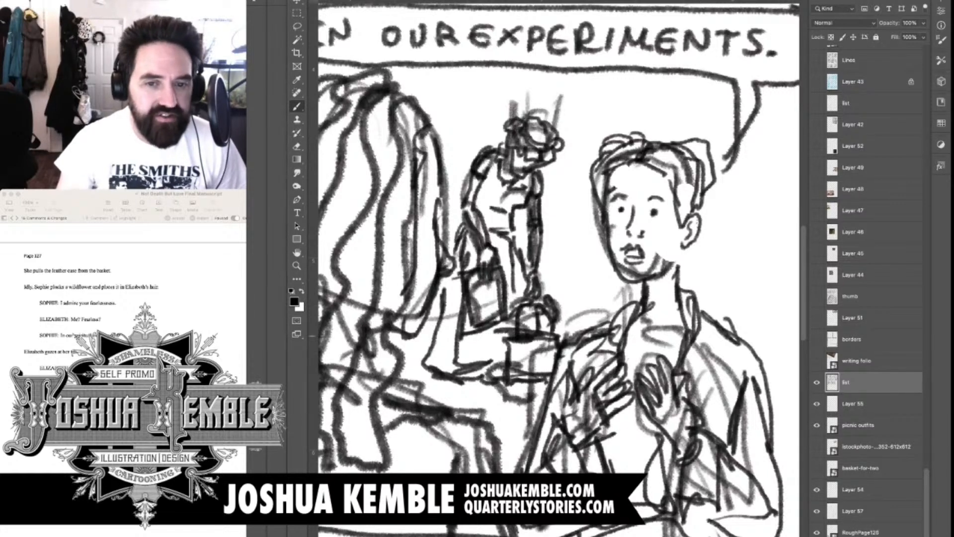
Add short lines between the foreground figure and the background skirt, and draw a horizon line beside the facing figure
key(super+minus)
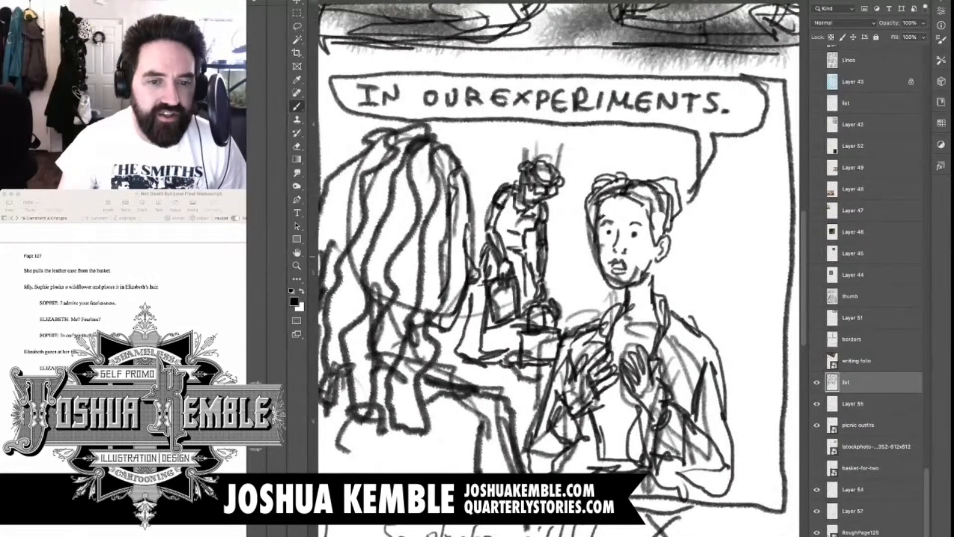
mouse_move(648, 261)
mouse_down()
mouse_move(661, 308)
mouse_move(598, 289)
mouse_move(675, 282)
mouse_up()
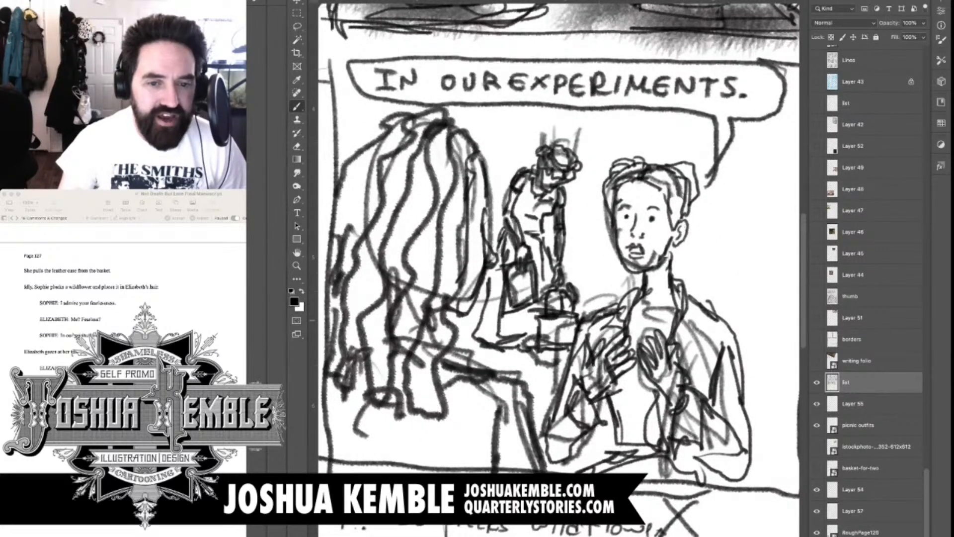
drag(456, 321, 479, 313)
drag(453, 324, 492, 318)
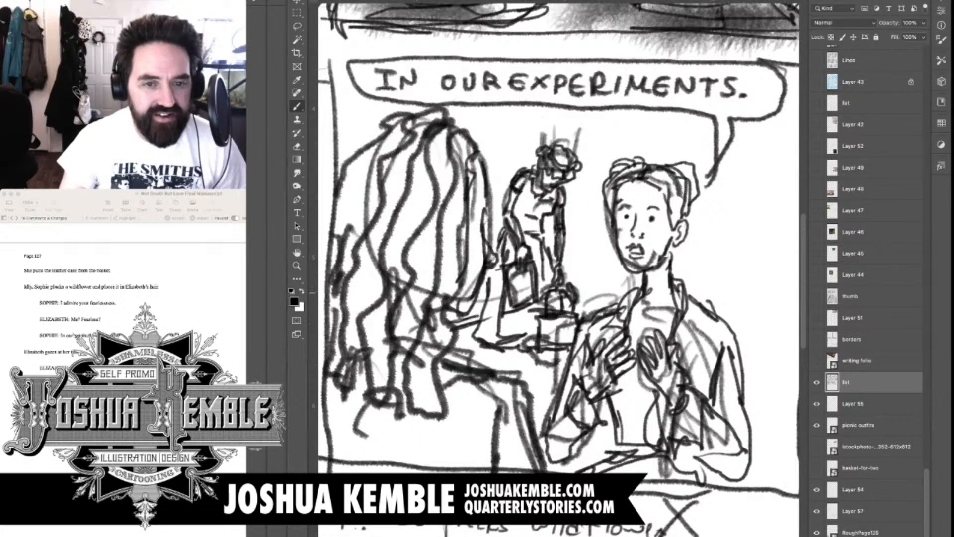
mouse_move(581, 296)
mouse_down()
mouse_move(636, 282)
mouse_move(552, 325)
mouse_move(687, 317)
mouse_up()
mouse_move(602, 326)
mouse_down()
mouse_move(722, 319)
mouse_move(662, 321)
mouse_move(670, 327)
mouse_up()
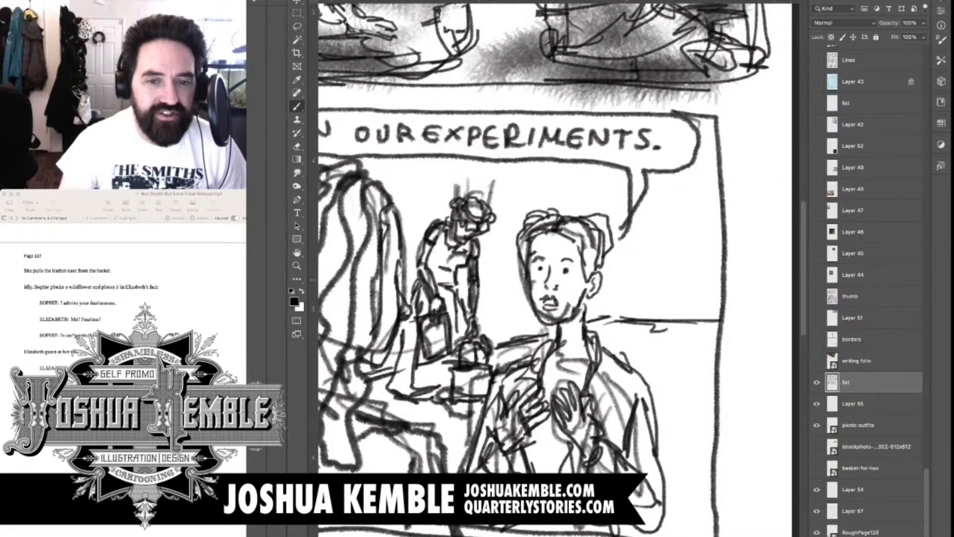
Draw a sloping overhead edge and vertical background strokes behind the facing figure's head and the standing figure
mouse_move(607, 265)
mouse_down()
mouse_move(605, 315)
mouse_move(619, 252)
mouse_up()
mouse_move(554, 214)
mouse_down()
mouse_move(416, 157)
mouse_move(393, 159)
mouse_move(449, 198)
mouse_move(526, 221)
mouse_up()
drag(524, 268, 511, 334)
mouse_move(520, 259)
mouse_down()
mouse_move(511, 336)
mouse_move(545, 343)
mouse_up()
drag(535, 311, 533, 340)
drag(534, 303, 528, 335)
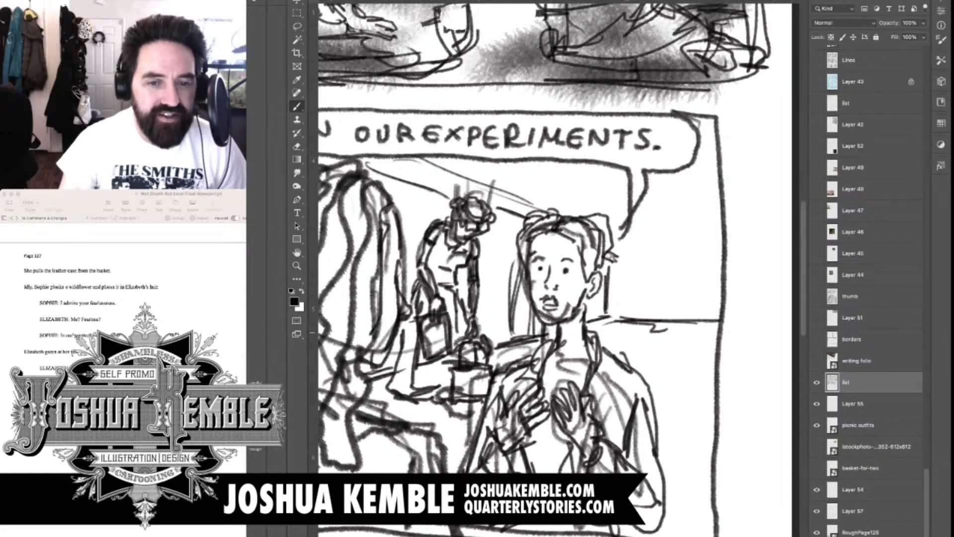
mouse_move(596, 294)
mouse_down()
mouse_move(598, 329)
mouse_move(594, 322)
mouse_up()
mouse_move(490, 243)
mouse_down()
mouse_move(497, 337)
mouse_move(494, 237)
mouse_move(482, 335)
mouse_move(495, 325)
mouse_up()
mouse_move(392, 193)
mouse_down()
mouse_move(406, 208)
mouse_move(419, 275)
mouse_move(465, 286)
mouse_move(533, 259)
mouse_up()
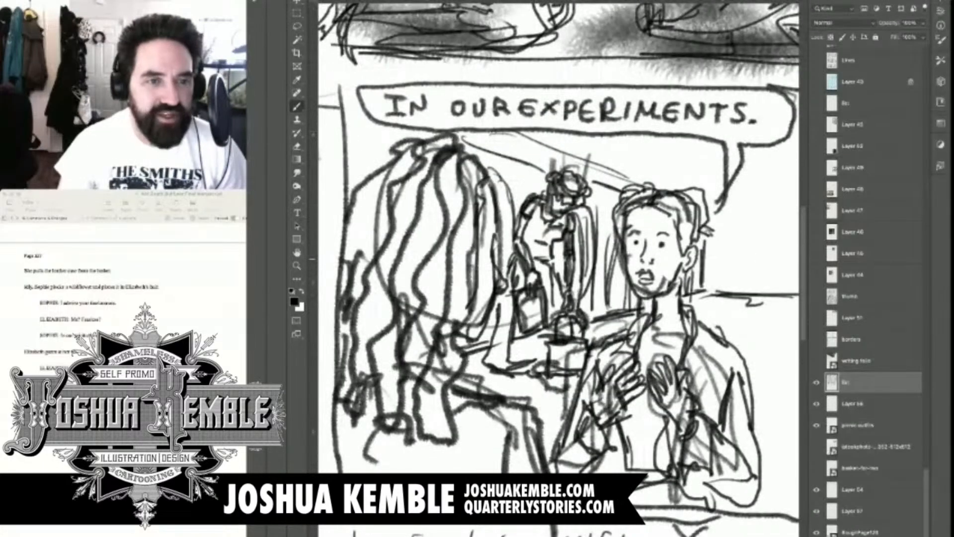
Shade the foreground figure's wavy hair and back with soft grey tone
drag(340, 89, 371, 84)
scroll(538, 149, down, 8)
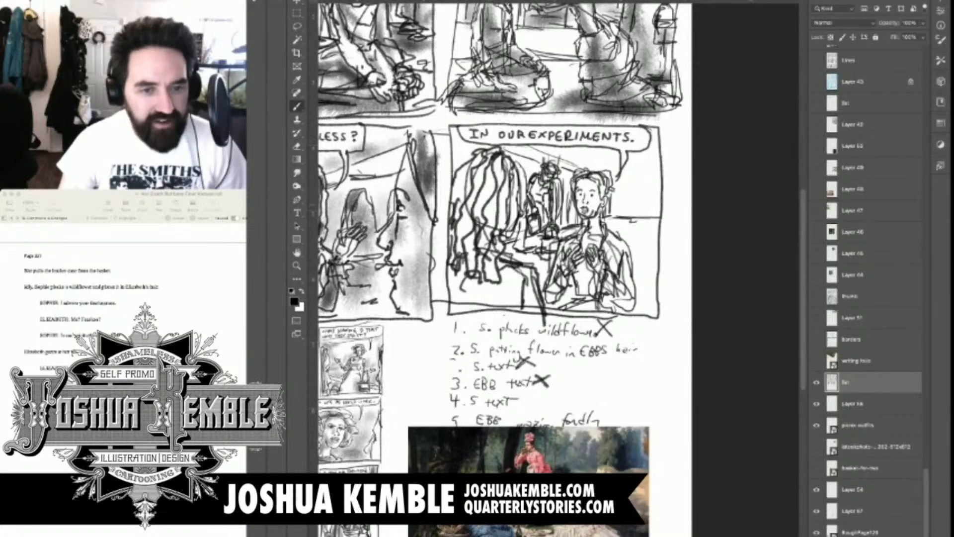
scroll(612, 189, up, 4)
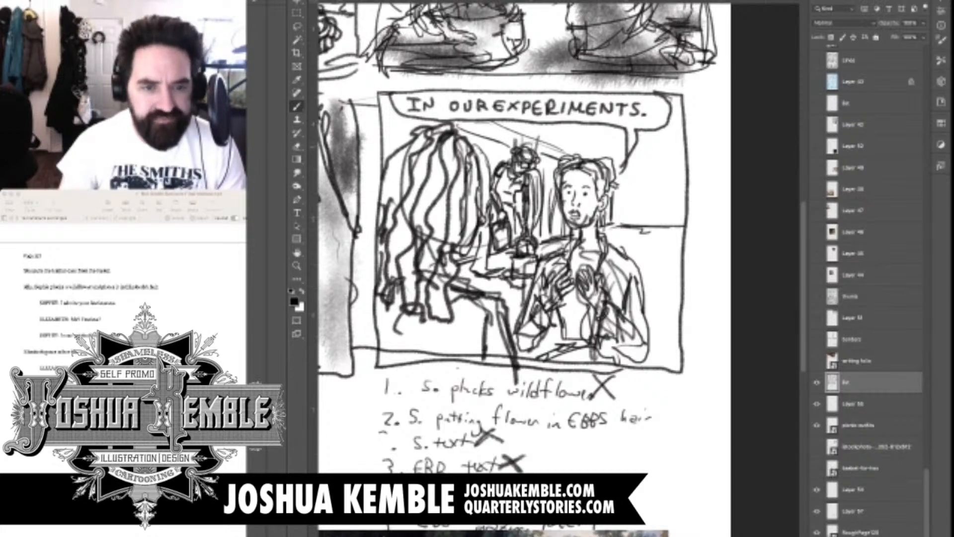
mouse_move(421, 147)
mouse_down()
mouse_move(396, 188)
mouse_move(440, 221)
mouse_move(458, 164)
mouse_move(454, 239)
mouse_move(425, 298)
mouse_up()
drag(436, 169, 382, 289)
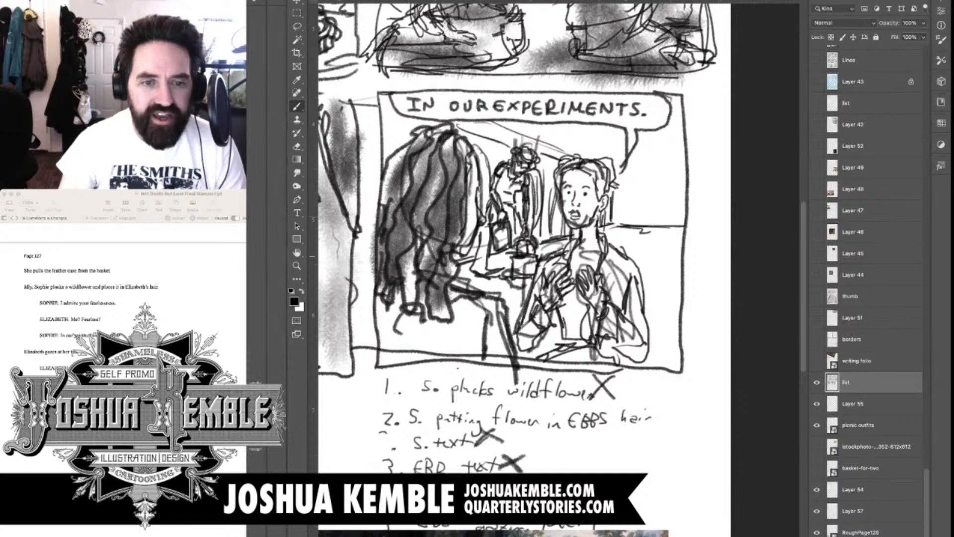
mouse_move(465, 219)
mouse_down()
mouse_move(455, 360)
mouse_move(390, 320)
mouse_move(440, 347)
mouse_up()
drag(488, 328, 489, 355)
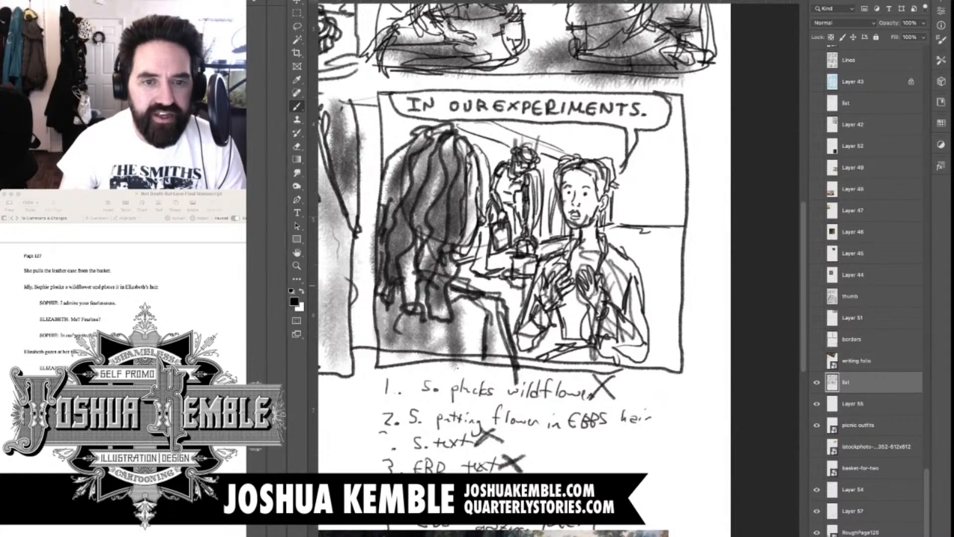
Tone the foreground figure's arm and the background figure, and lightly shade the facing figure's face and neck
mouse_move(467, 281)
mouse_down()
mouse_move(480, 254)
mouse_move(480, 282)
mouse_move(500, 286)
mouse_up()
drag(505, 194, 523, 146)
drag(513, 241, 507, 301)
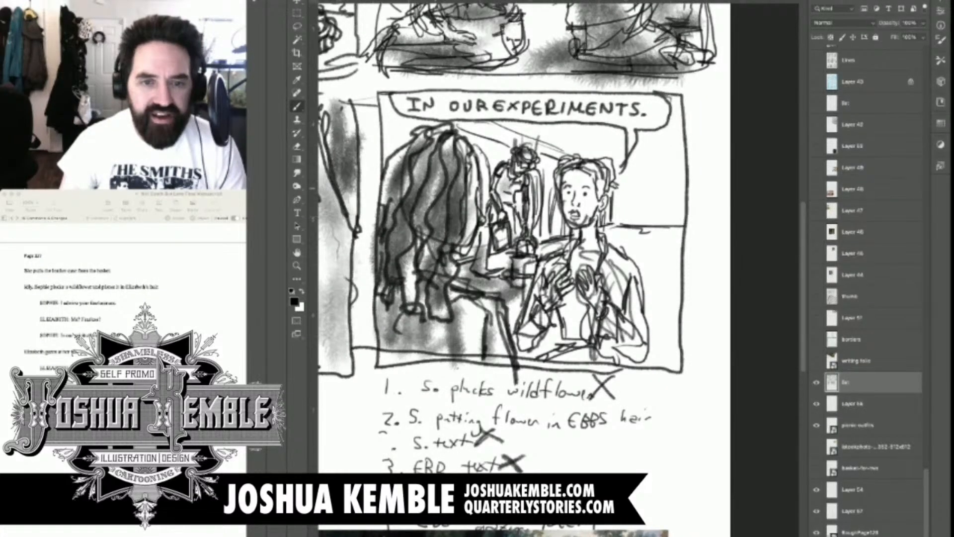
mouse_move(567, 161)
mouse_down()
mouse_move(588, 172)
mouse_move(594, 260)
mouse_up()
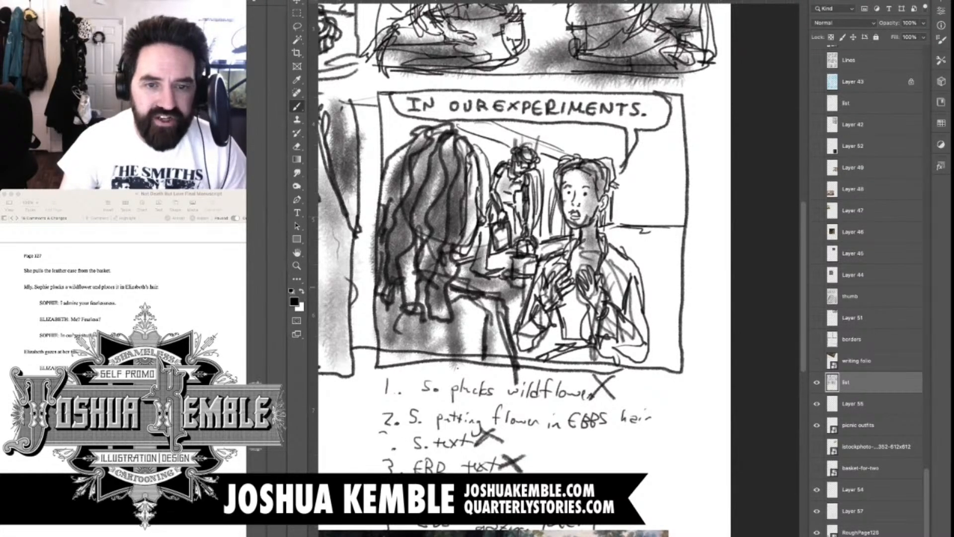
Erase stray sketch lines around the facing figure's raised hand and sleeve
key(e)
mouse_move(543, 305)
mouse_down()
mouse_move(556, 287)
mouse_move(557, 301)
mouse_up()
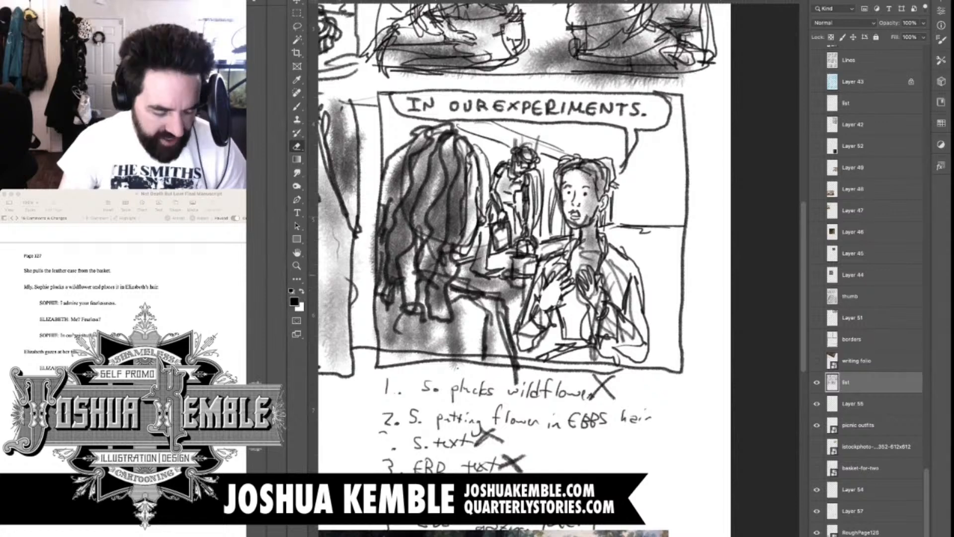
drag(557, 265, 534, 310)
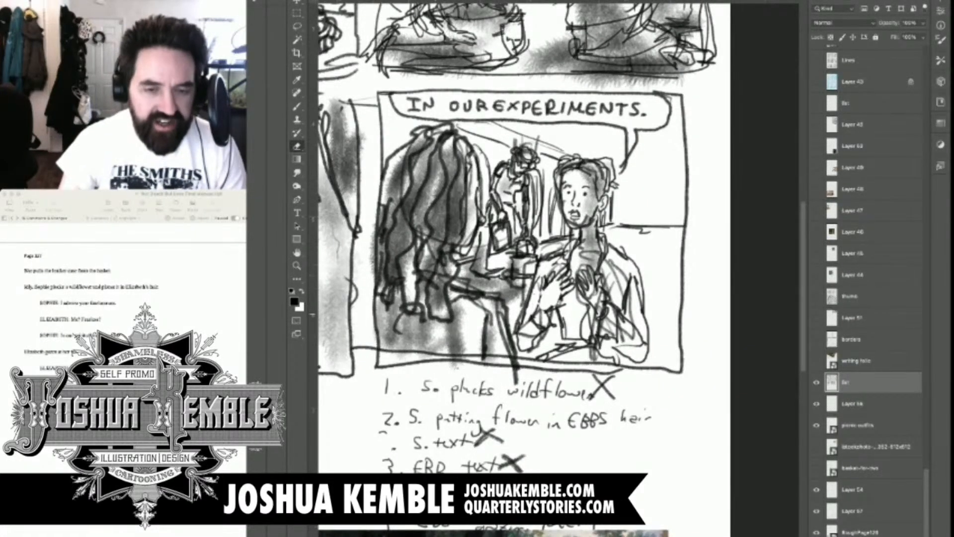
Shade the facing figure's torso, sleeves and lap with grey tone, darkest along the lower forearm
key(b)
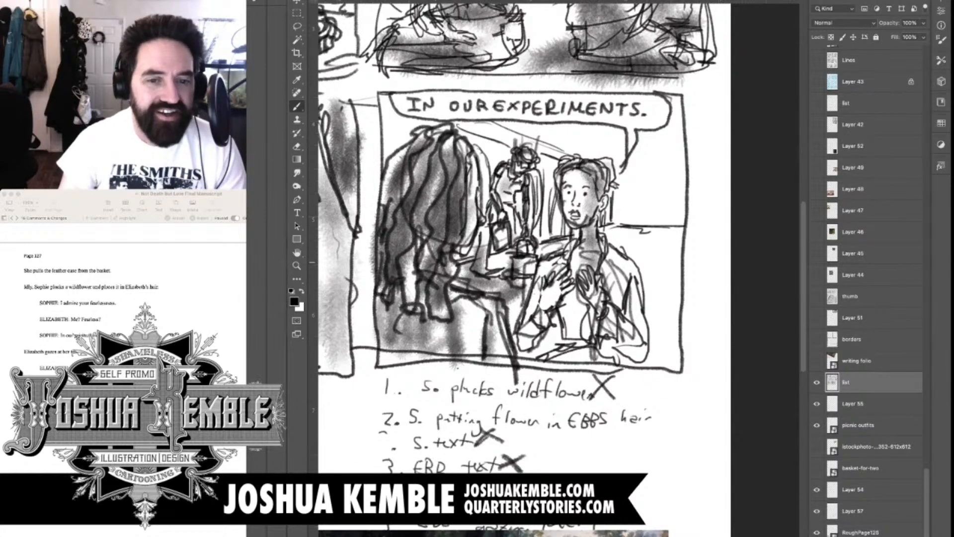
mouse_move(561, 261)
mouse_down()
mouse_move(526, 324)
mouse_move(554, 303)
mouse_move(578, 343)
mouse_up()
drag(594, 286, 619, 328)
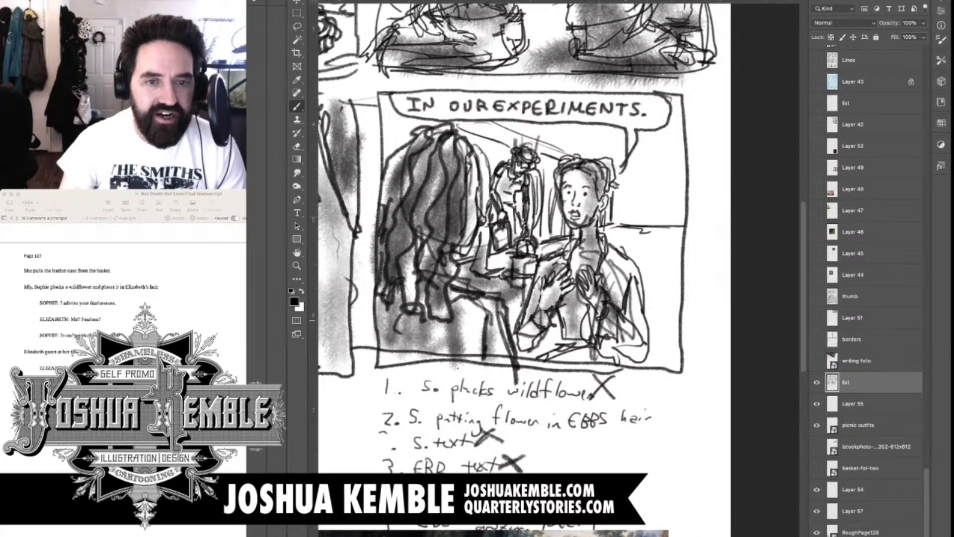
drag(629, 281, 634, 332)
drag(551, 347, 638, 367)
drag(592, 341, 649, 366)
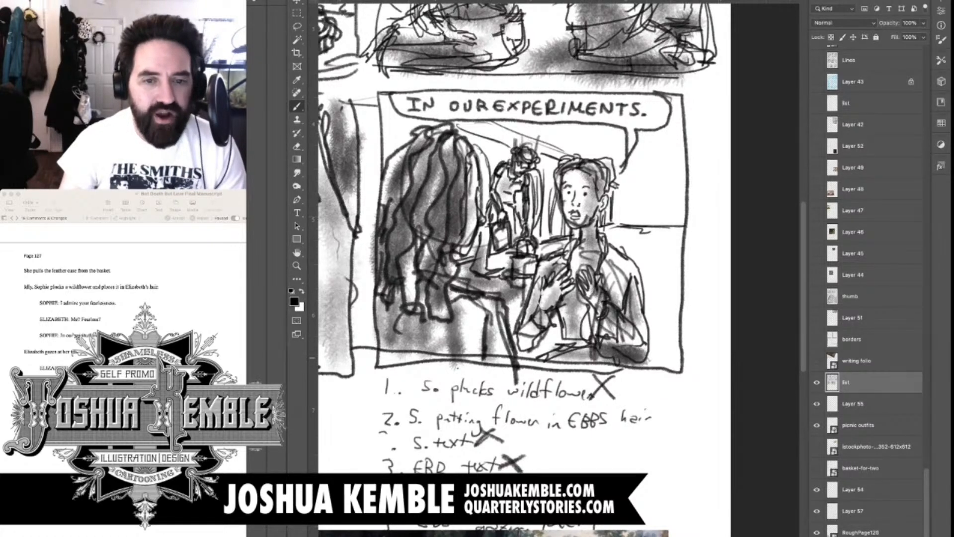
drag(510, 295, 528, 308)
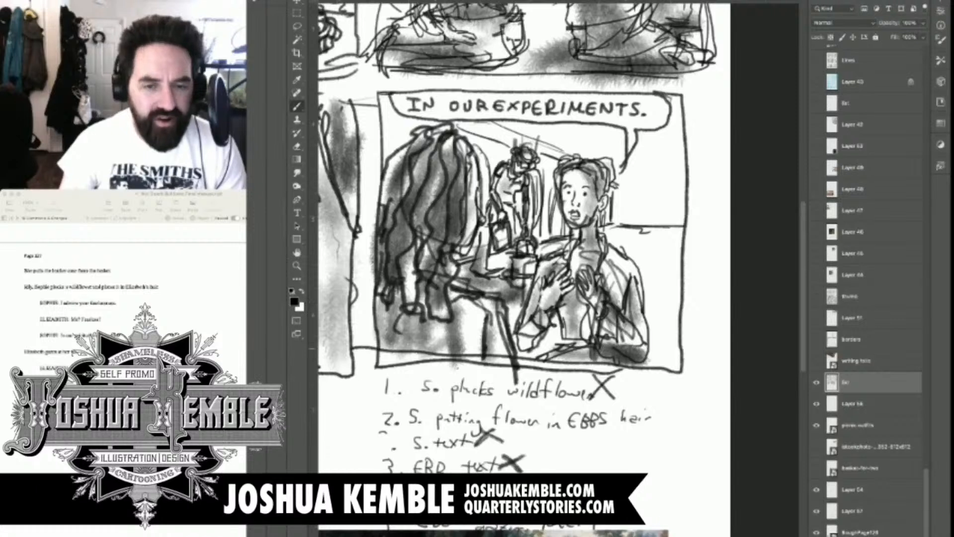
Shade panel four's background beside the facing figure, along the horizon and under the sloping overhead edge
mouse_move(643, 318)
mouse_down()
mouse_move(667, 366)
mouse_move(686, 370)
mouse_up()
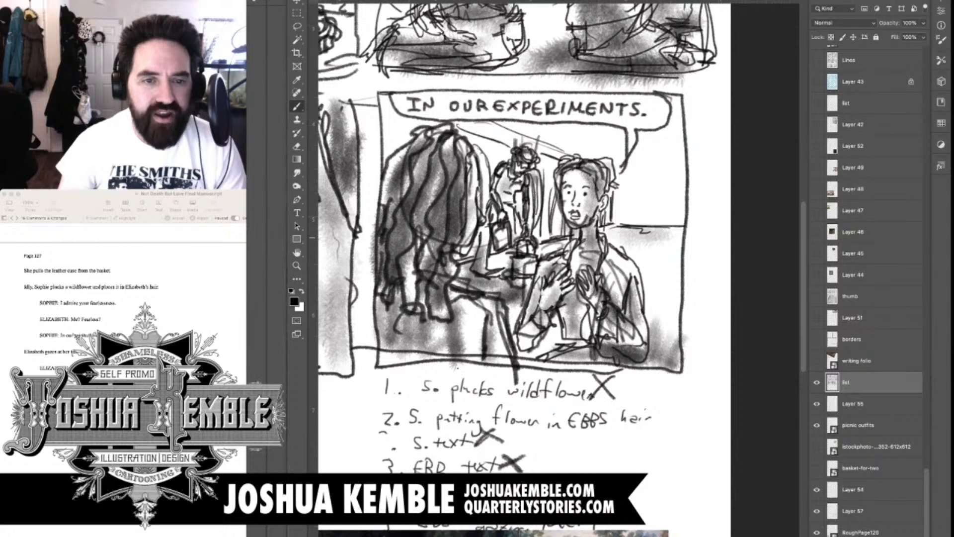
drag(603, 235, 678, 238)
drag(618, 247, 682, 252)
mouse_move(465, 126)
mouse_down()
mouse_move(506, 144)
mouse_move(552, 135)
mouse_move(597, 150)
mouse_move(622, 202)
mouse_up()
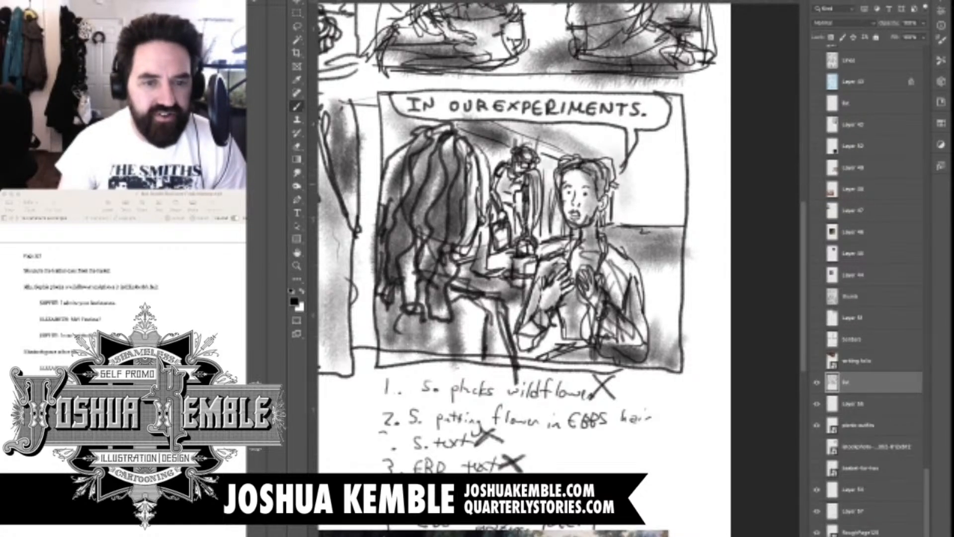
drag(664, 151, 659, 216)
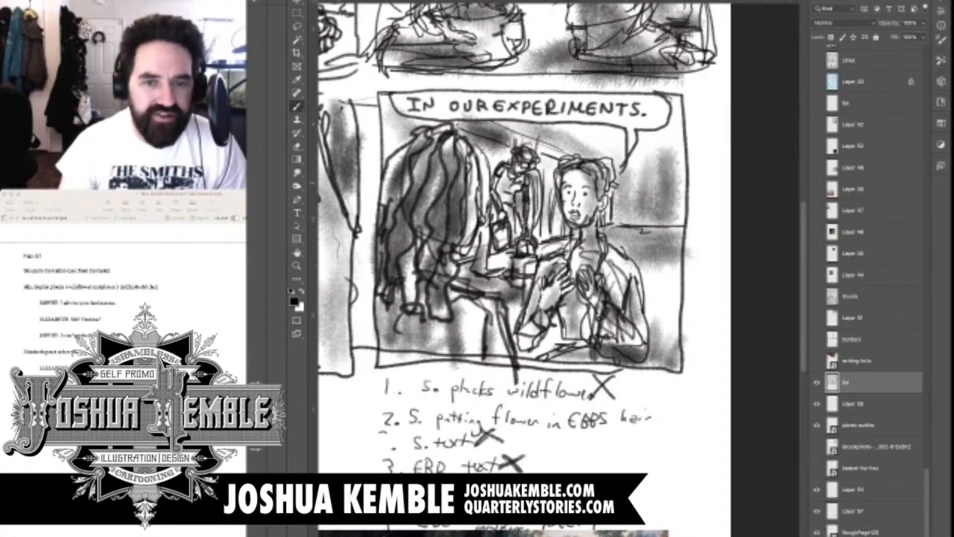
drag(487, 228, 468, 258)
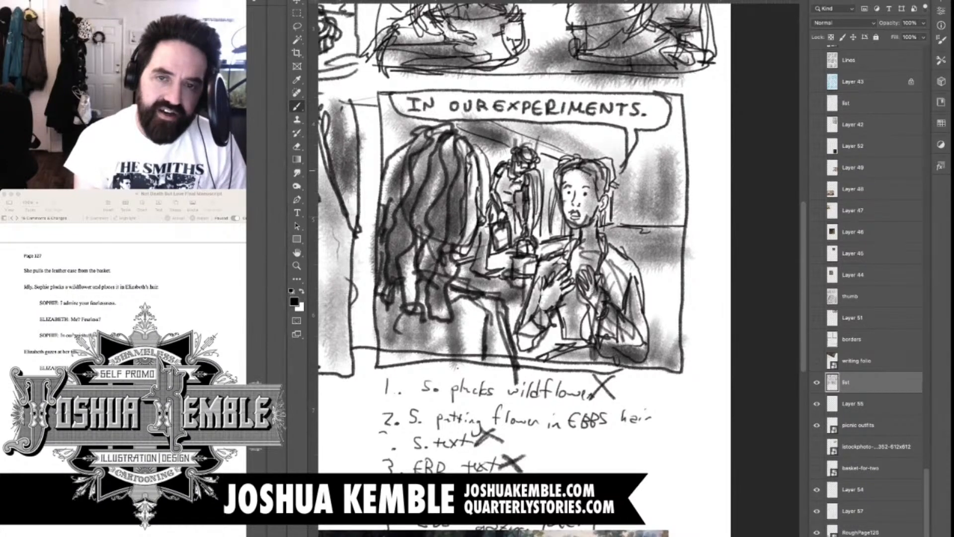
drag(521, 193, 636, 104)
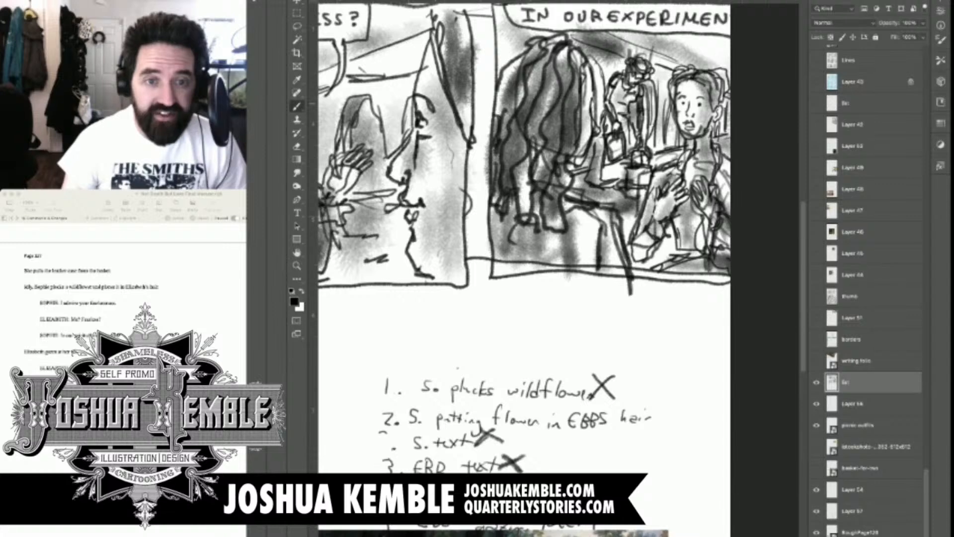
key(super+minus)
key(super+minus)
key(super+minus)
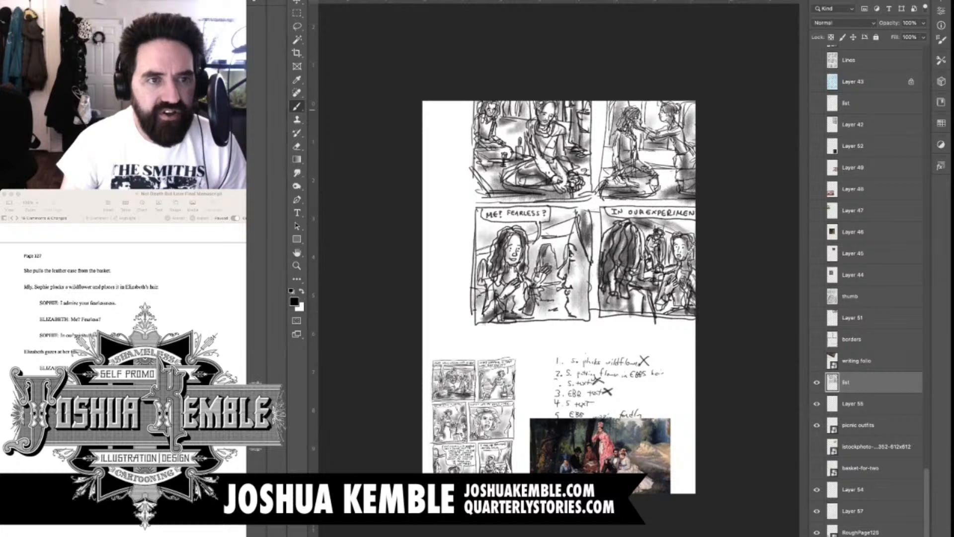
key(super+z)
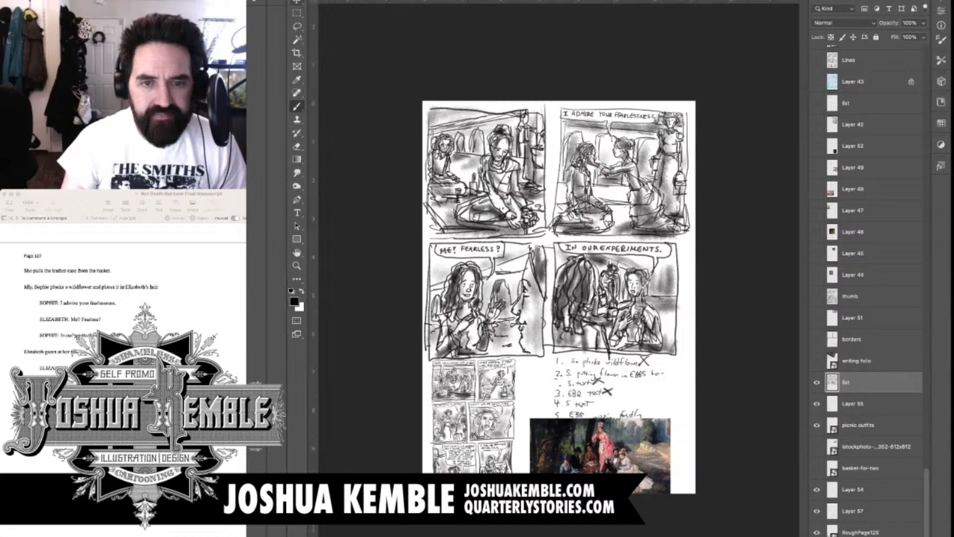
Move the drawn panels up the page to leave empty space below panels three and four
key(v)
drag(559, 231, 559, 113)
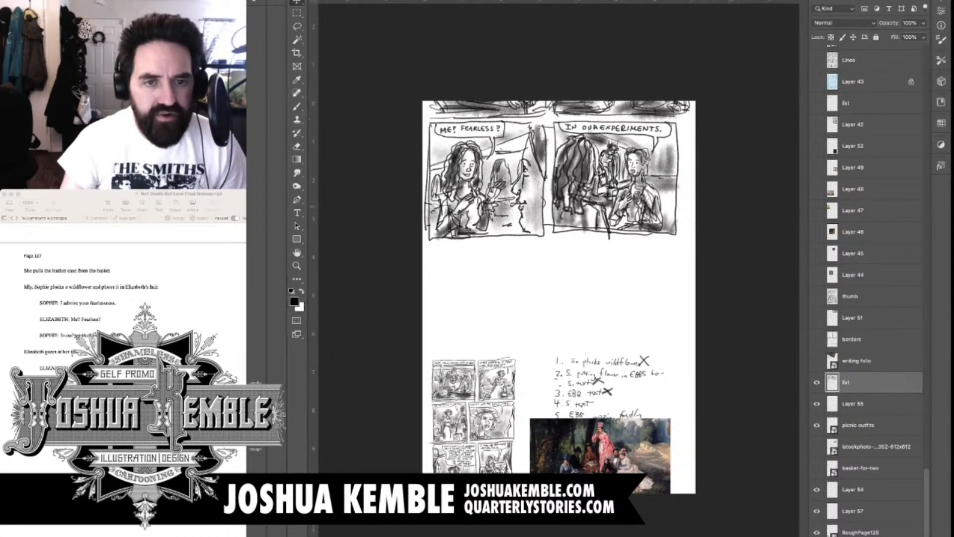
drag(559, 212, 564, 217)
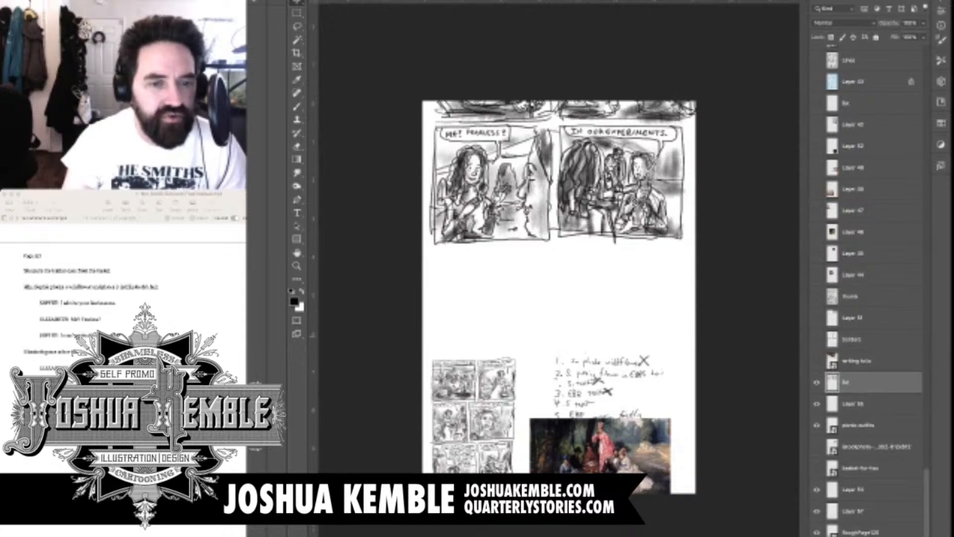
key(super+Tab)
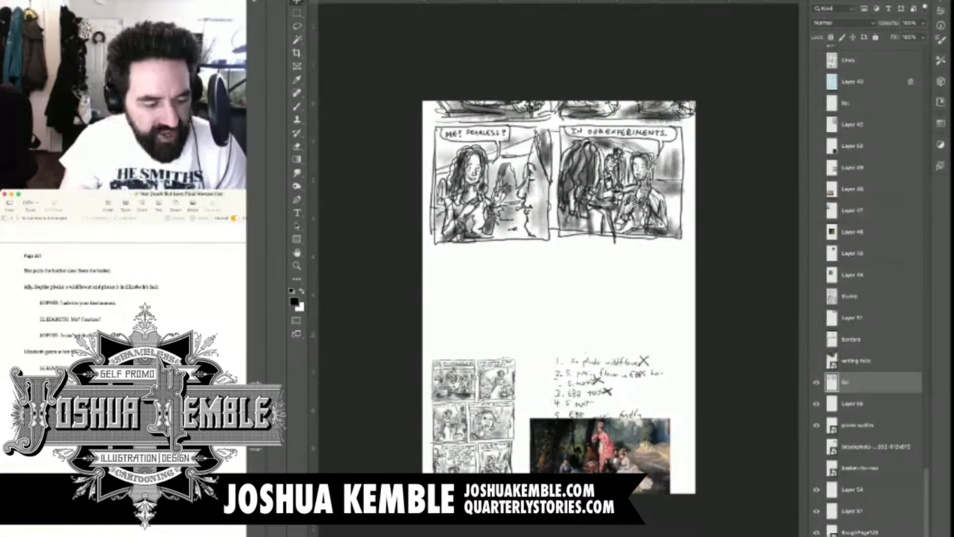
key(super+Tab)
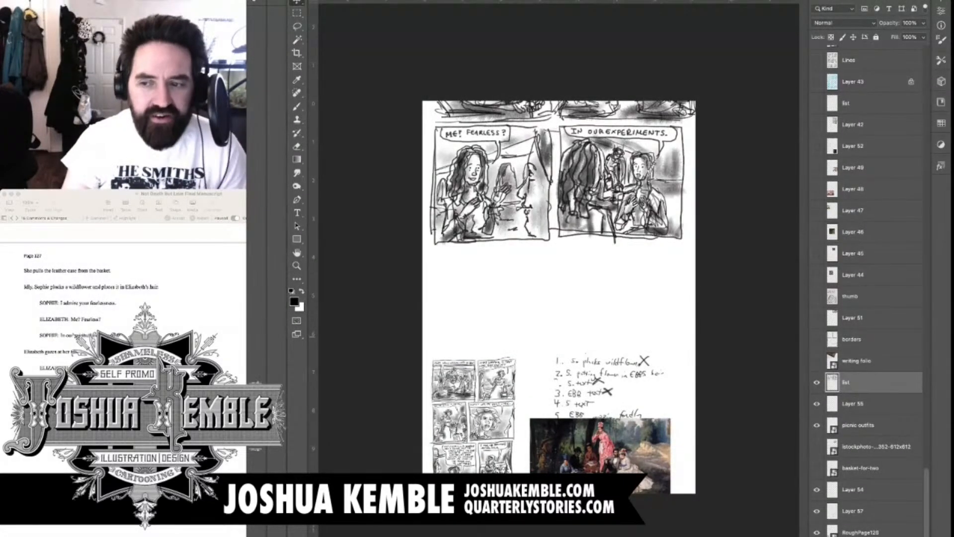
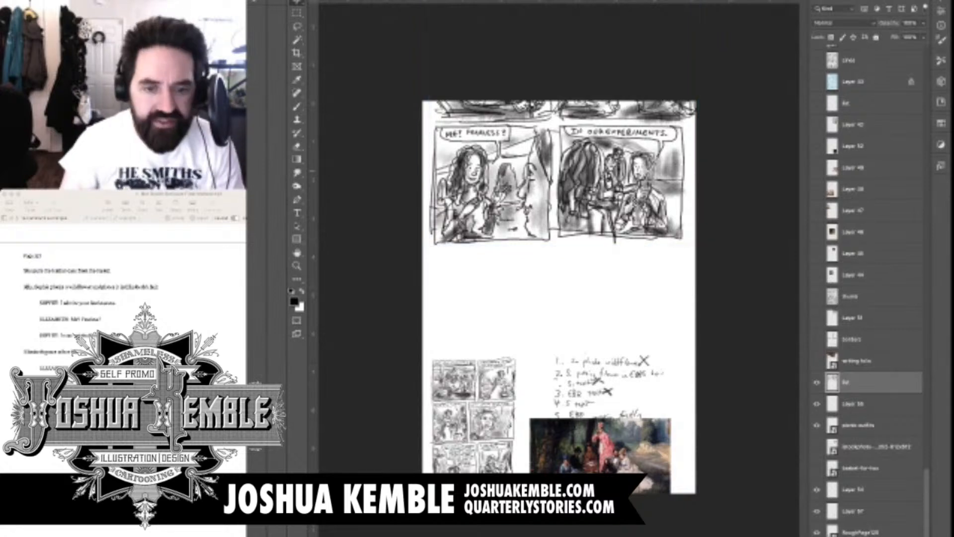
Hand-letter the dialogue line "I AM MORE AFRAID THAN YOU KNOW." in the empty space below panel three
key(b)
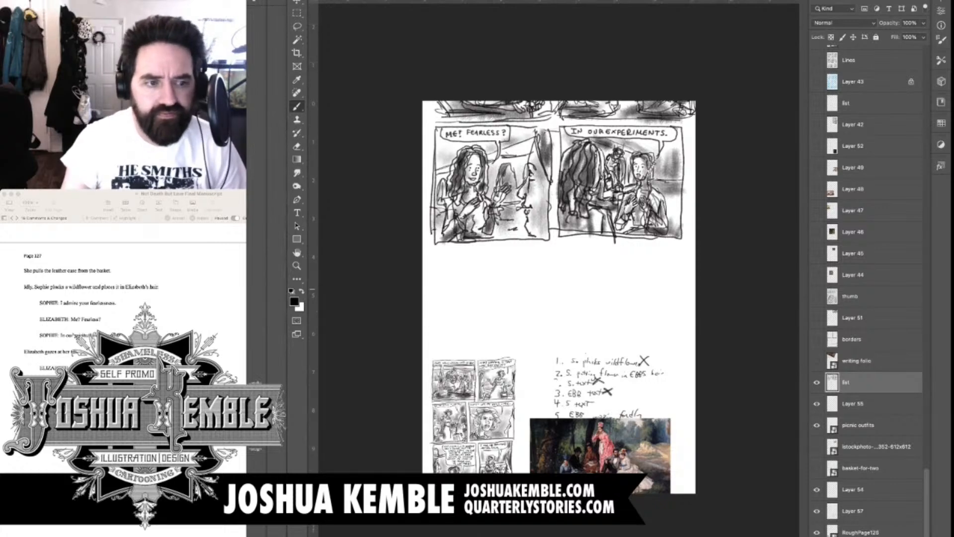
key(super+plus)
key(super+plus)
drag(386, 218, 485, 173)
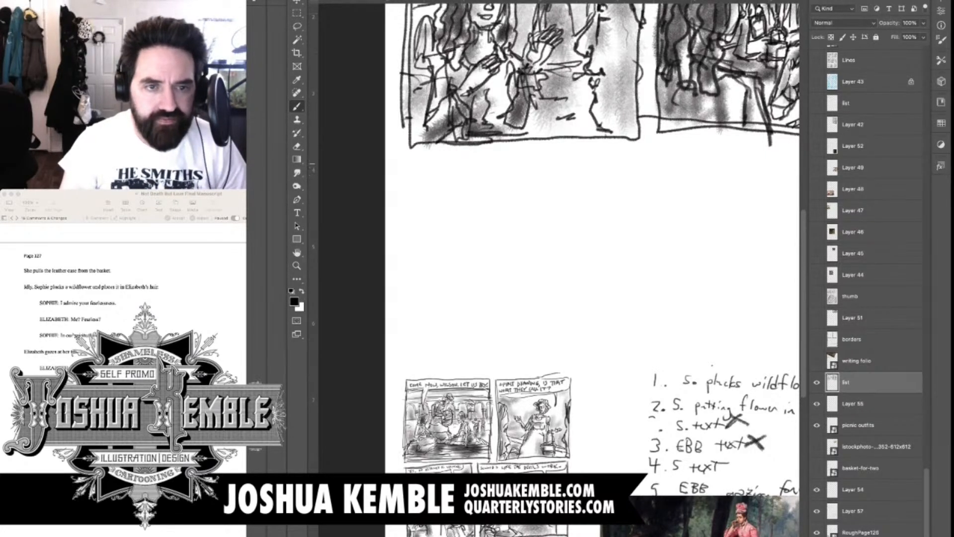
mouse_move(420, 162)
mouse_down()
mouse_move(429, 162)
mouse_move(424, 175)
mouse_move(450, 170)
mouse_up()
mouse_move(454, 175)
mouse_down()
mouse_move(490, 174)
mouse_move(478, 176)
mouse_up()
mouse_move(492, 164)
mouse_down()
mouse_move(503, 176)
mouse_move(510, 169)
mouse_up()
drag(506, 170, 513, 175)
drag(514, 170, 521, 169)
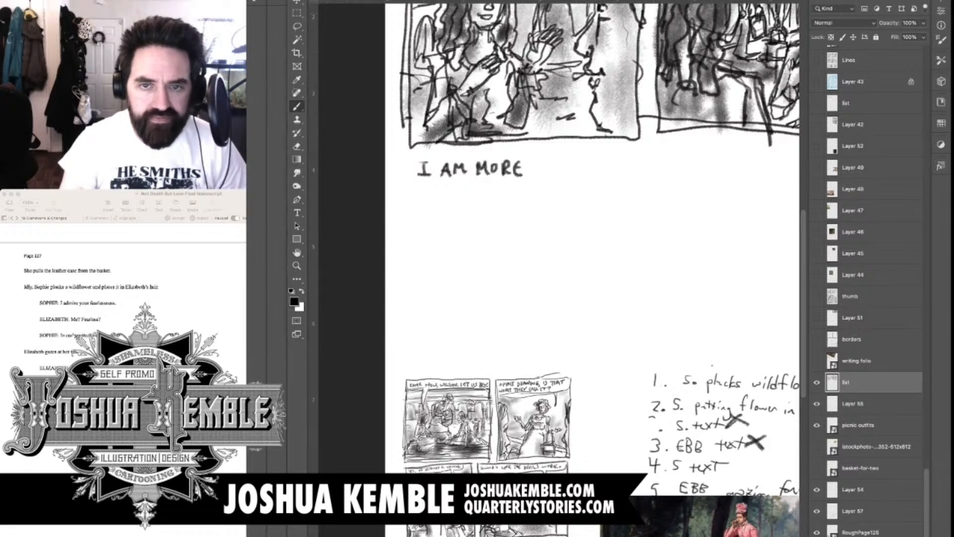
mouse_move(539, 163)
mouse_down()
mouse_move(536, 174)
mouse_move(550, 174)
mouse_up()
drag(550, 168, 559, 176)
drag(560, 160, 569, 175)
drag(575, 161, 580, 175)
drag(571, 169, 582, 175)
drag(591, 161, 590, 175)
drag(591, 161, 591, 175)
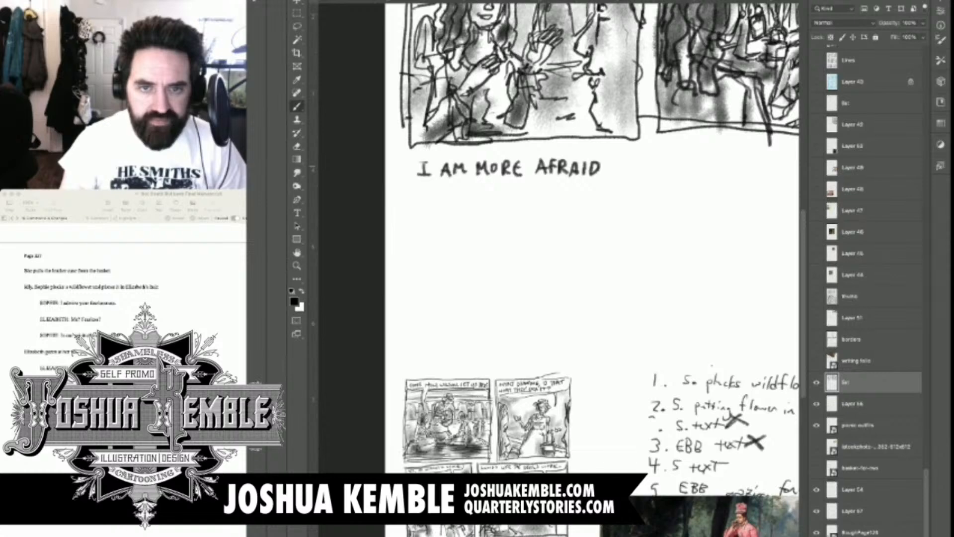
scroll(556, 239, right, 5)
mouse_move(481, 164)
mouse_down()
mouse_move(497, 163)
mouse_move(489, 176)
mouse_up()
mouse_move(499, 164)
mouse_down()
mouse_move(500, 178)
mouse_move(509, 170)
mouse_up()
mouse_move(509, 162)
mouse_down()
mouse_move(509, 177)
mouse_move(535, 174)
mouse_move(540, 161)
mouse_move(556, 179)
mouse_move(565, 167)
mouse_move(592, 179)
mouse_move(622, 166)
mouse_up()
drag(572, 199, 785, 194)
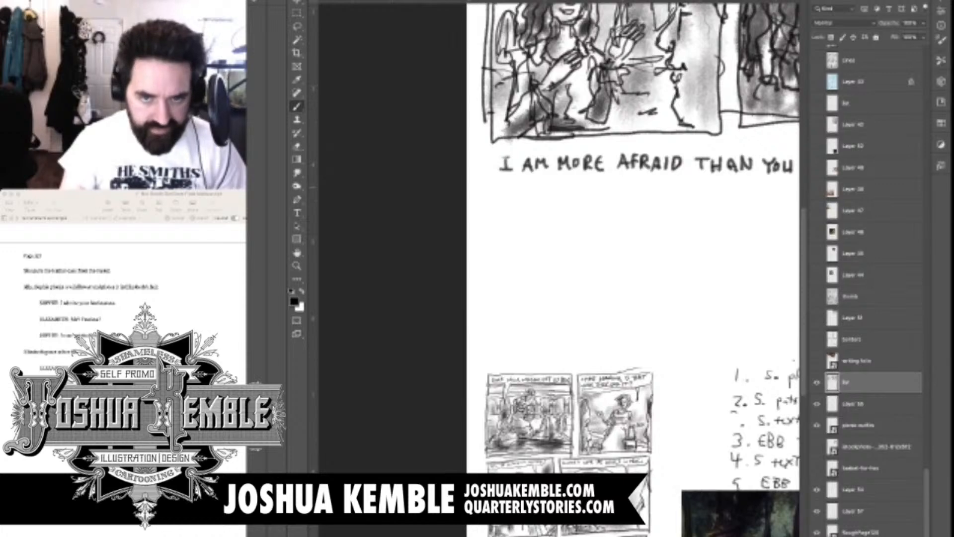
drag(646, 209, 527, 200)
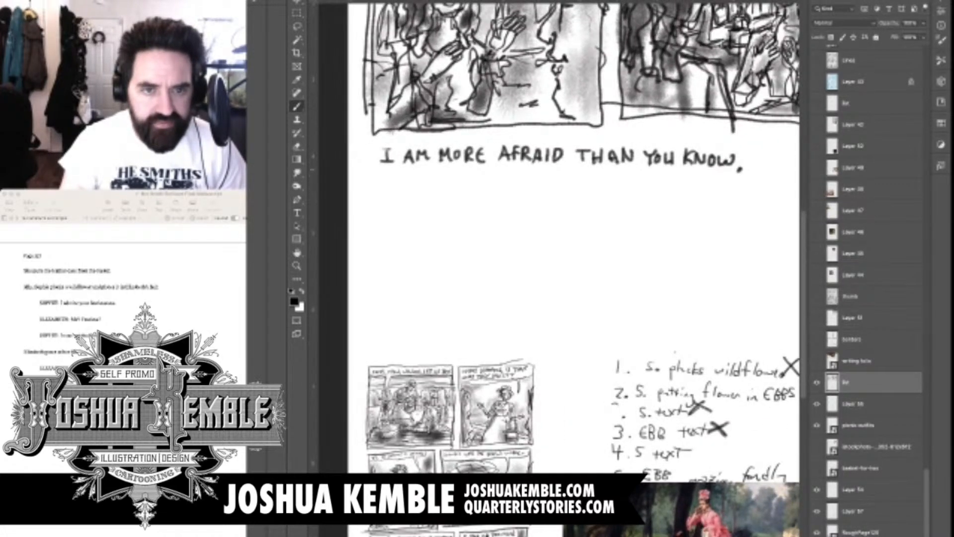
Hand-letter the second dialogue line, "IT IS YOU WHO MAKES ME BRAVE.", directly beneath the first line
mouse_move(381, 169)
mouse_down()
mouse_move(397, 168)
mouse_move(388, 179)
mouse_up()
mouse_move(382, 180)
mouse_down()
mouse_move(405, 171)
mouse_move(400, 180)
mouse_move(424, 179)
mouse_up()
drag(421, 170, 428, 169)
drag(421, 180, 427, 179)
drag(435, 169, 430, 179)
drag(448, 171, 452, 176)
drag(455, 170, 450, 183)
drag(461, 172, 462, 172)
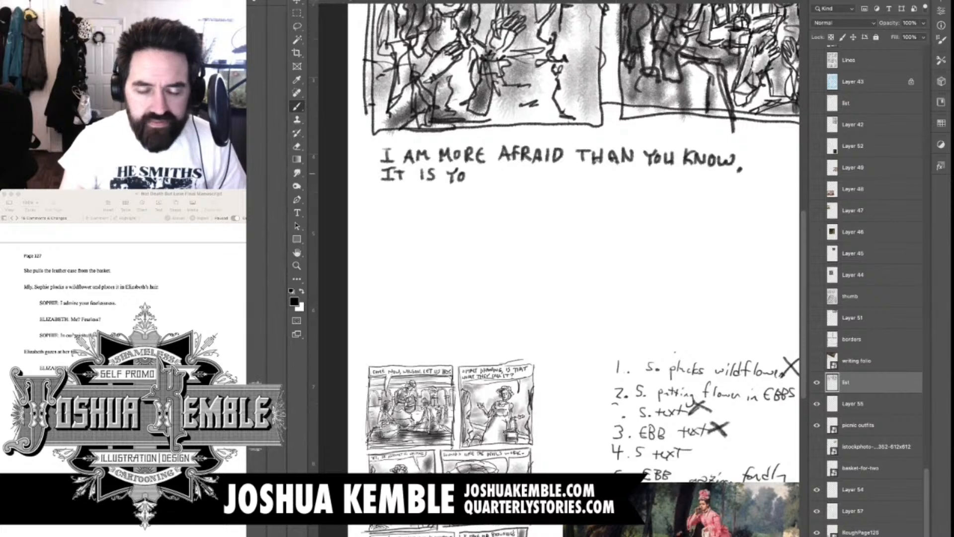
mouse_move(467, 170)
mouse_down()
mouse_move(503, 167)
mouse_move(515, 180)
mouse_up()
drag(507, 174, 521, 169)
mouse_move(534, 169)
mouse_down()
mouse_move(534, 182)
mouse_move(577, 185)
mouse_up()
drag(595, 183, 621, 180)
drag(614, 169, 621, 167)
drag(615, 174, 637, 184)
mouse_move(637, 169)
mouse_down()
mouse_move(637, 184)
mouse_move(647, 183)
mouse_up()
drag(647, 170, 657, 184)
drag(661, 171, 666, 179)
mouse_move(669, 172)
mouse_down()
mouse_move(670, 183)
mouse_move(676, 172)
mouse_up()
drag(682, 173, 681, 185)
drag(682, 172, 689, 172)
drag(683, 179, 689, 178)
drag(682, 184, 690, 184)
click(697, 183)
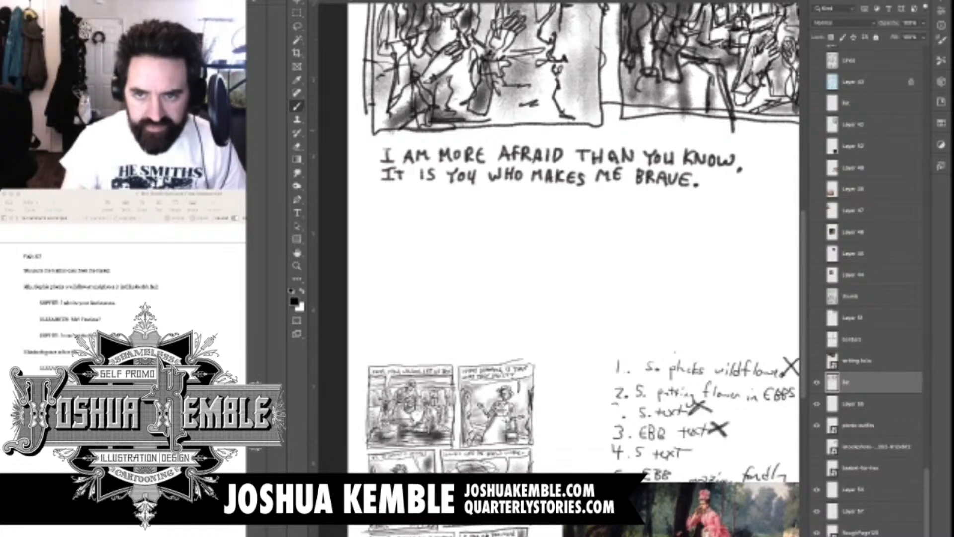
Scale the two lines of dialogue lettering down proportionally to about three quarters of their size, keeping the upper-left corner fixed
key(m)
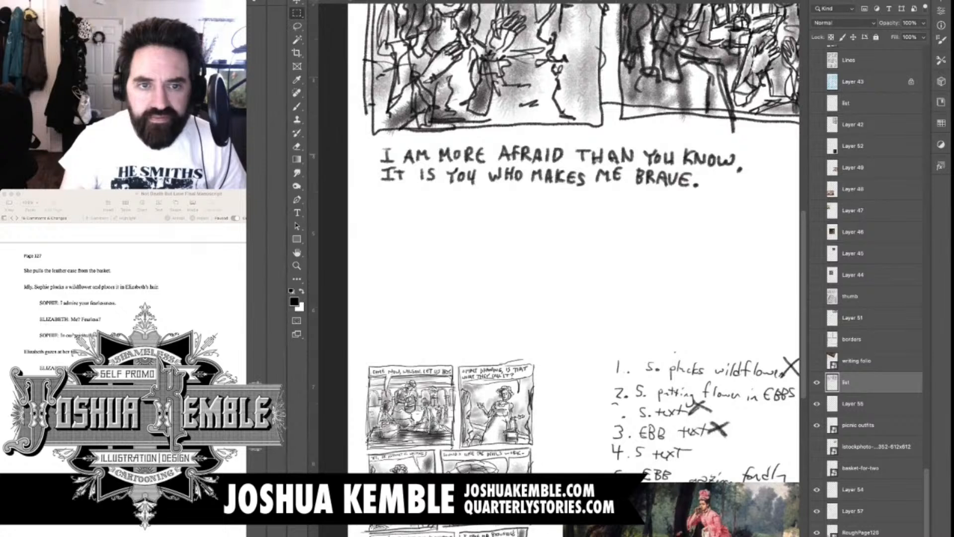
drag(756, 146, 374, 232)
key(super+d)
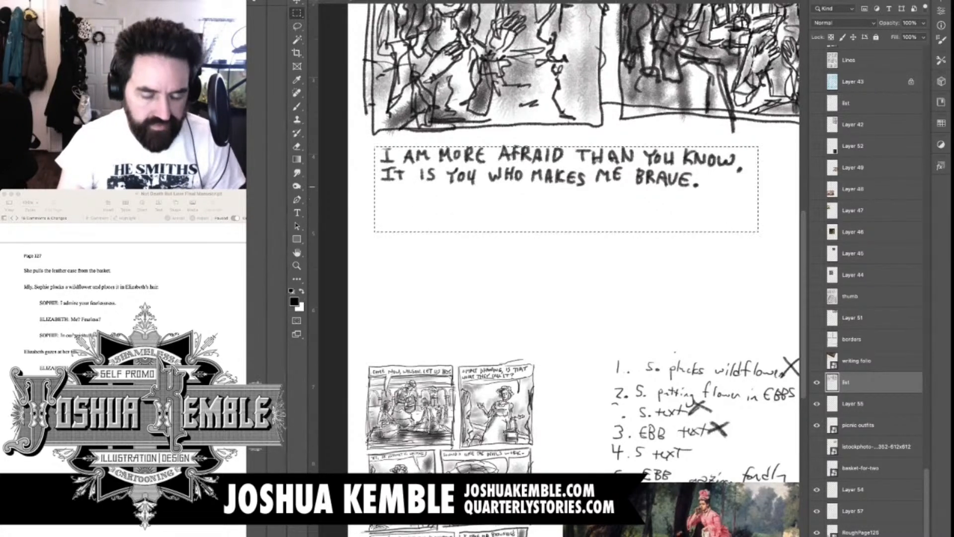
drag(566, 185, 562, 181)
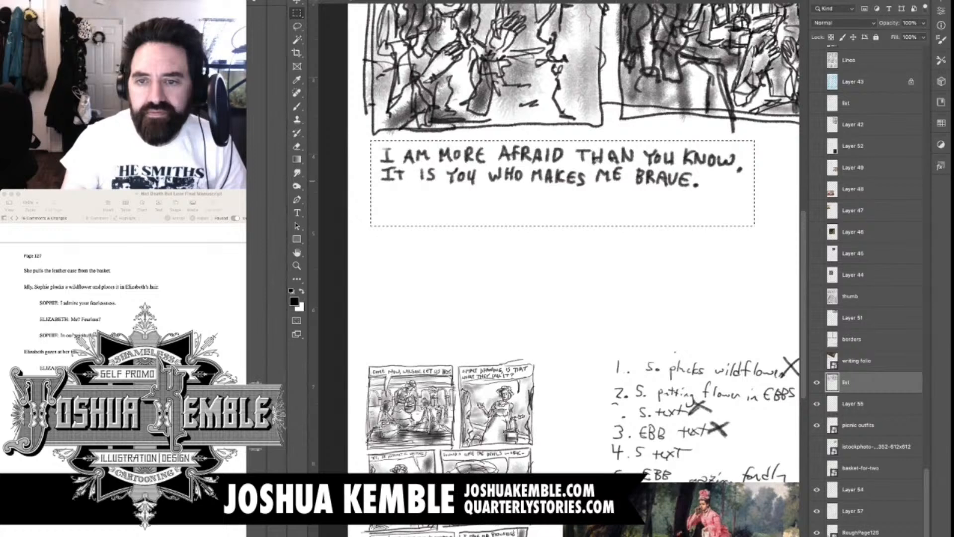
key(super+t)
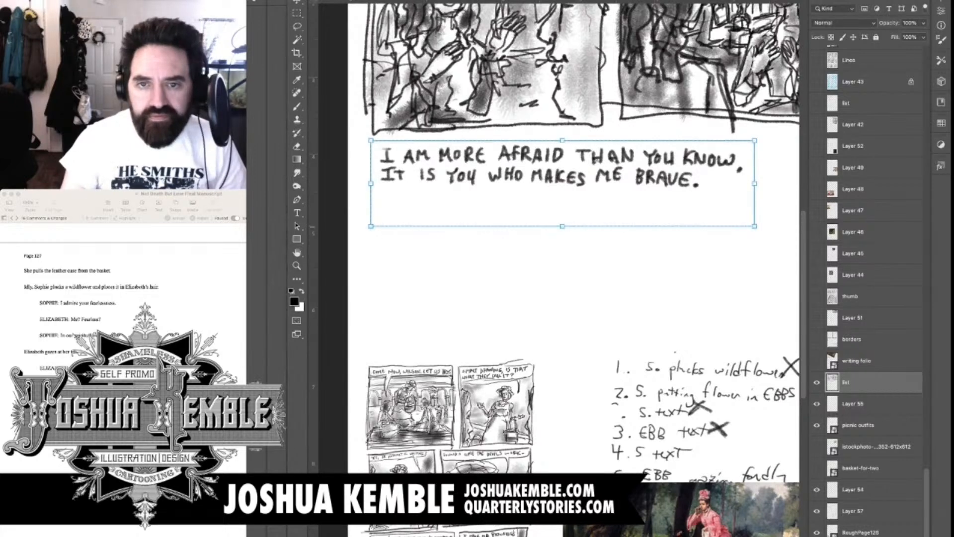
drag(754, 226, 672, 208)
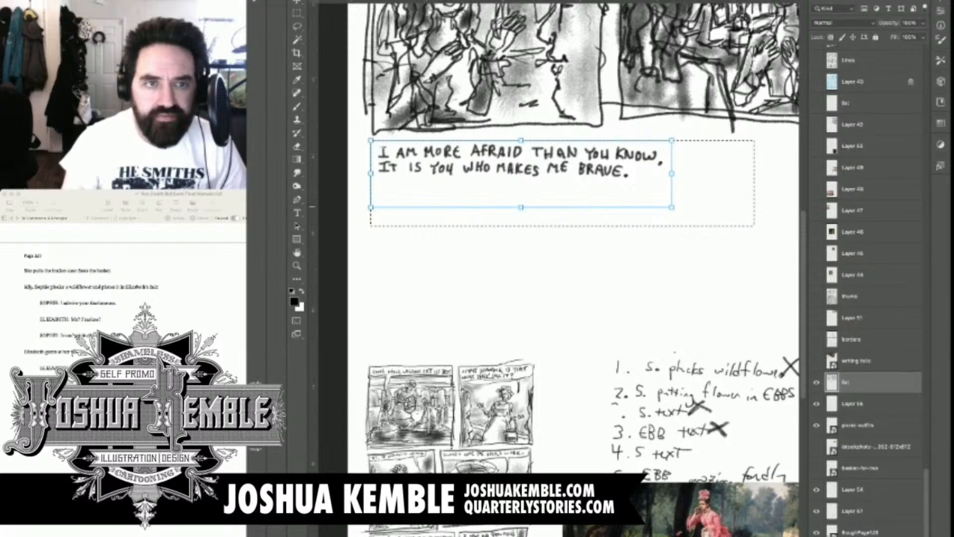
drag(672, 207, 662, 206)
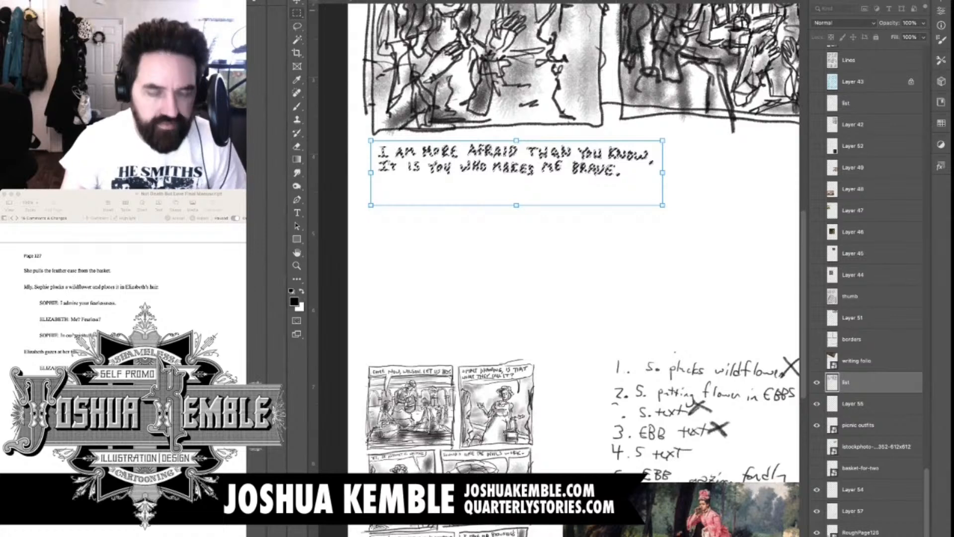
key(Return)
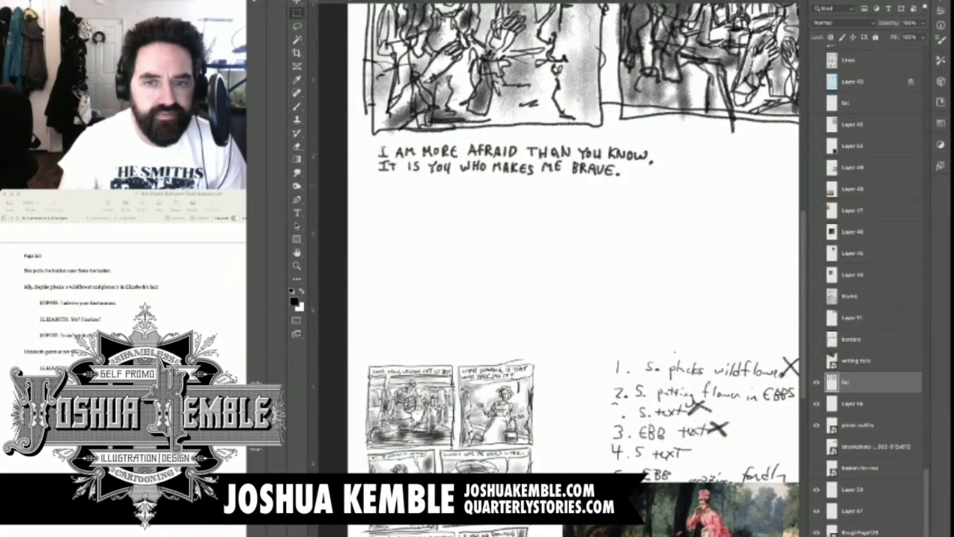
Sketch a kneeling figure in profile below the dialogue, leaning forward with one arm reaching out and the other propped on the ground
key(b)
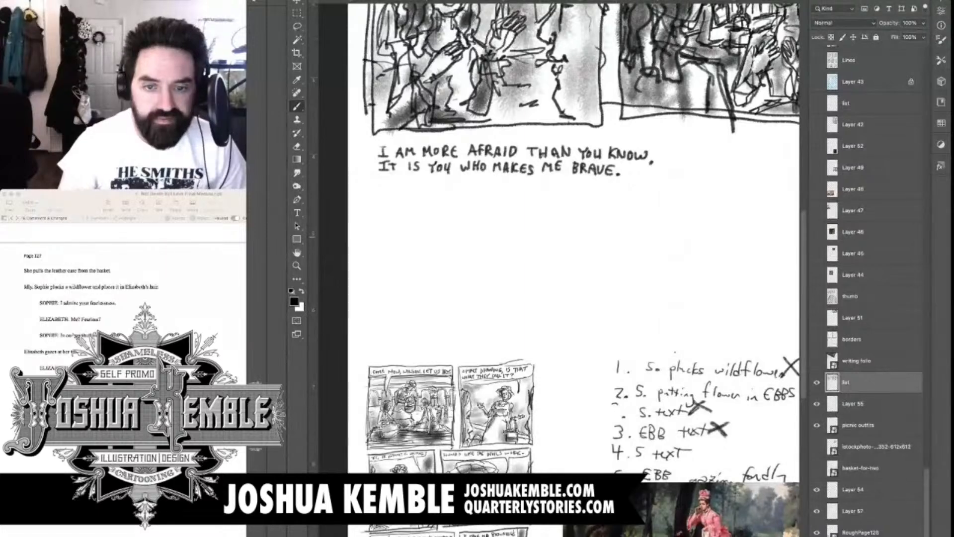
scroll(571, 249, down, 2)
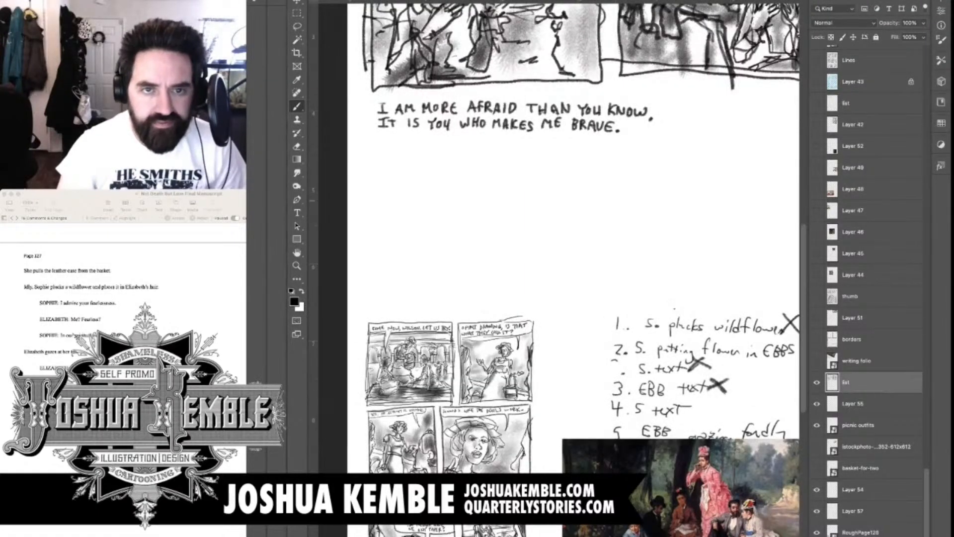
scroll(571, 248, down, 2)
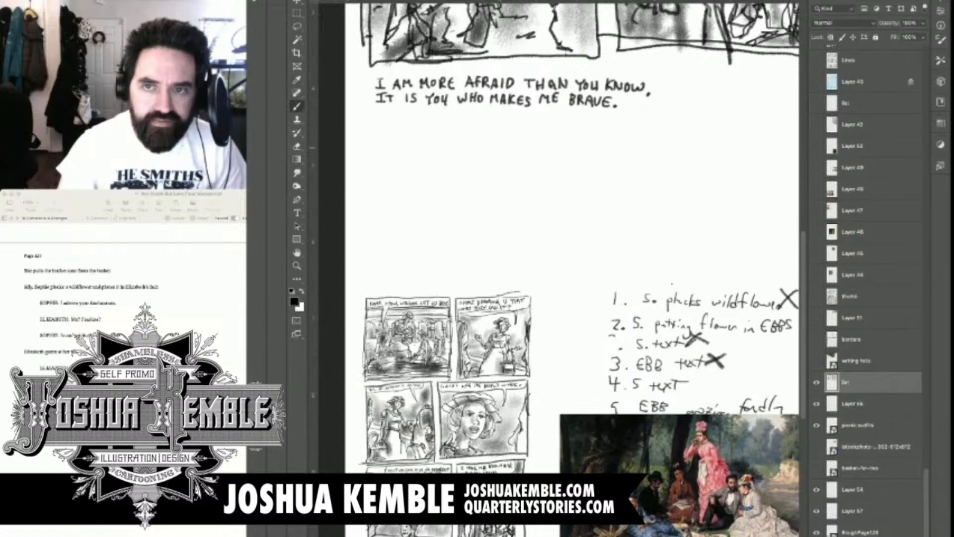
scroll(559, 238, up, 5)
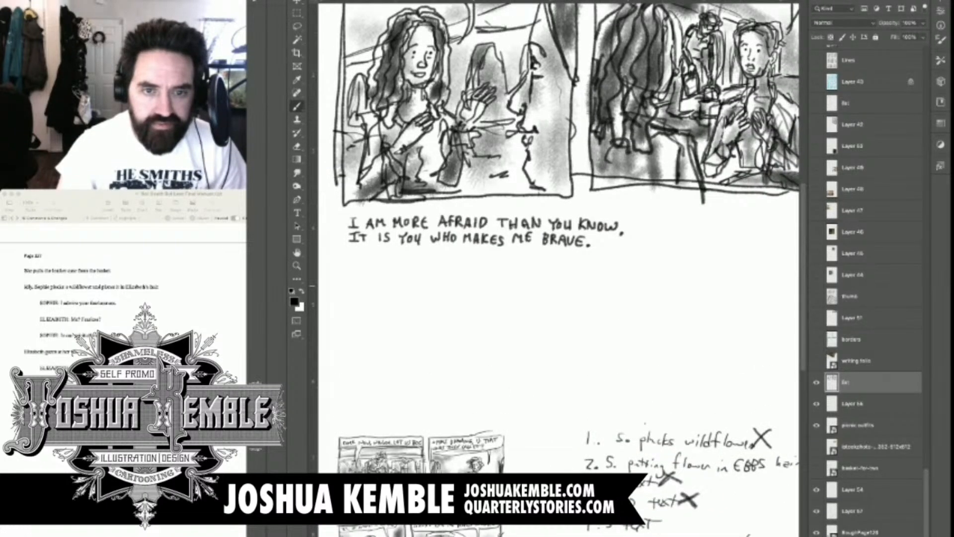
scroll(559, 269, down, 1)
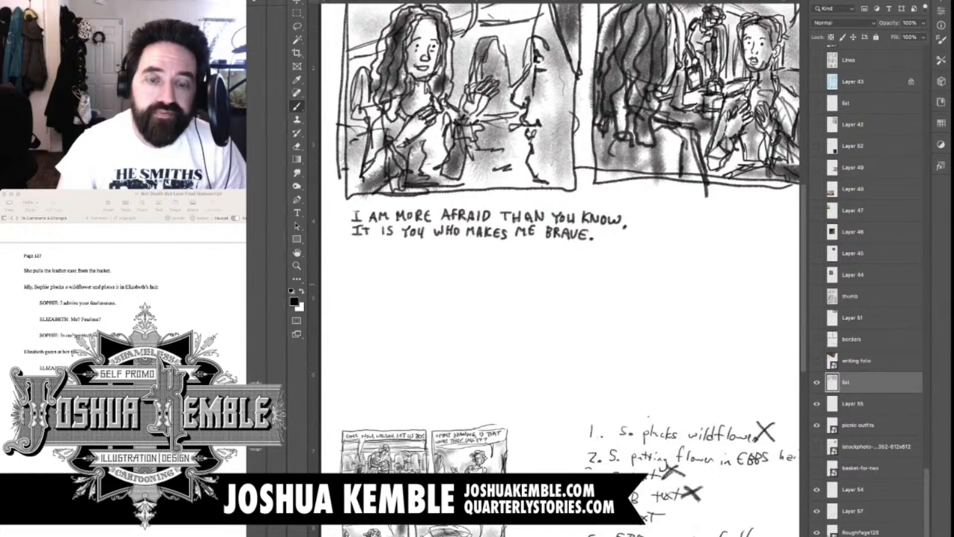
drag(412, 277, 411, 298)
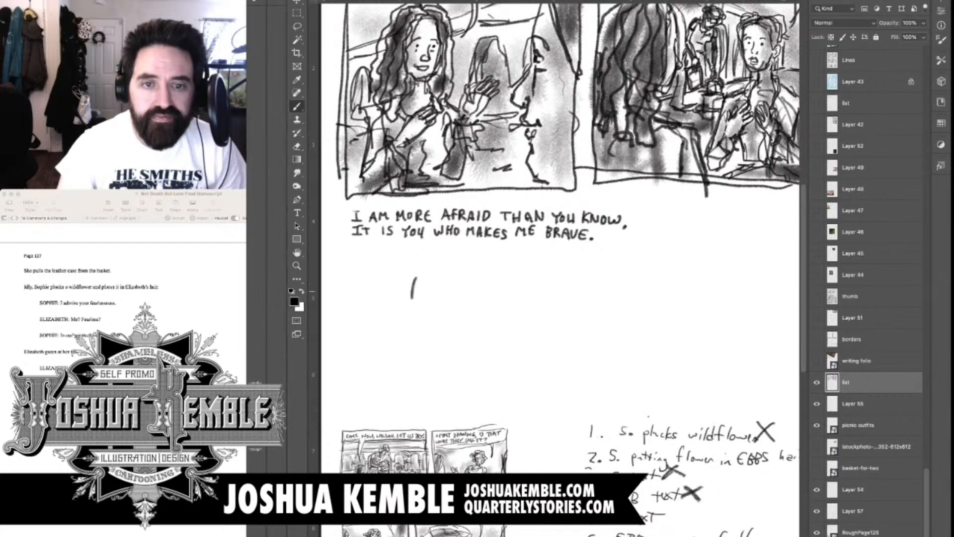
scroll(561, 268, down, 1)
scroll(561, 268, down, 1)
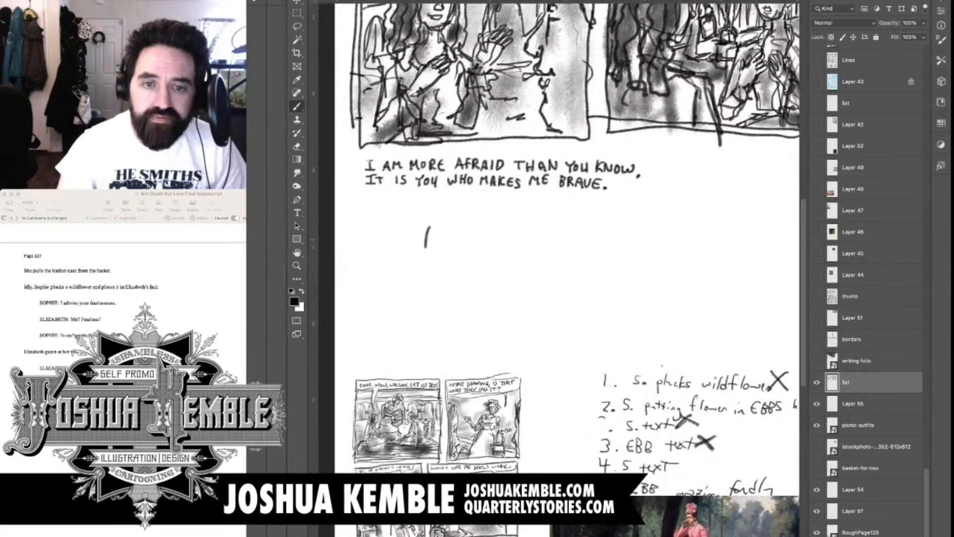
mouse_move(433, 237)
mouse_down()
mouse_move(438, 264)
mouse_move(457, 242)
mouse_move(427, 235)
mouse_move(418, 246)
mouse_move(435, 264)
mouse_move(418, 266)
mouse_move(421, 332)
mouse_move(426, 347)
mouse_move(446, 346)
mouse_up()
mouse_move(430, 282)
mouse_down()
mouse_move(447, 303)
mouse_move(467, 298)
mouse_move(458, 297)
mouse_up()
drag(458, 298, 471, 302)
drag(422, 255, 374, 304)
mouse_move(400, 275)
mouse_down()
mouse_move(361, 316)
mouse_move(357, 338)
mouse_move(419, 336)
mouse_up()
drag(339, 343, 370, 347)
Sketch a second, upright kneeling figure opposite the leaning one, with head, neck, torso, folded legs and a short ground line
drag(524, 236, 522, 253)
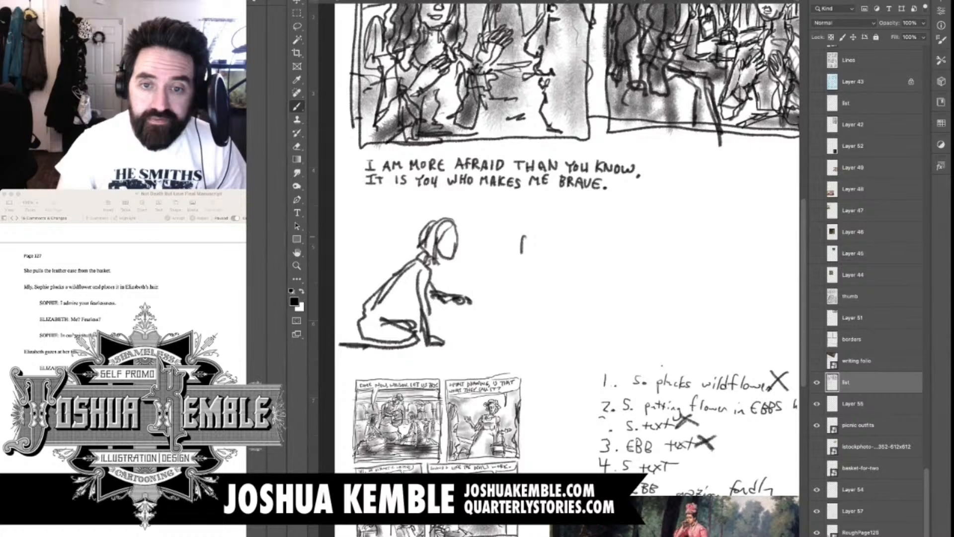
mouse_move(540, 226)
mouse_down()
mouse_move(538, 242)
mouse_move(556, 244)
mouse_up()
mouse_move(555, 209)
mouse_down()
mouse_move(541, 231)
mouse_move(565, 260)
mouse_move(543, 272)
mouse_move(550, 310)
mouse_up()
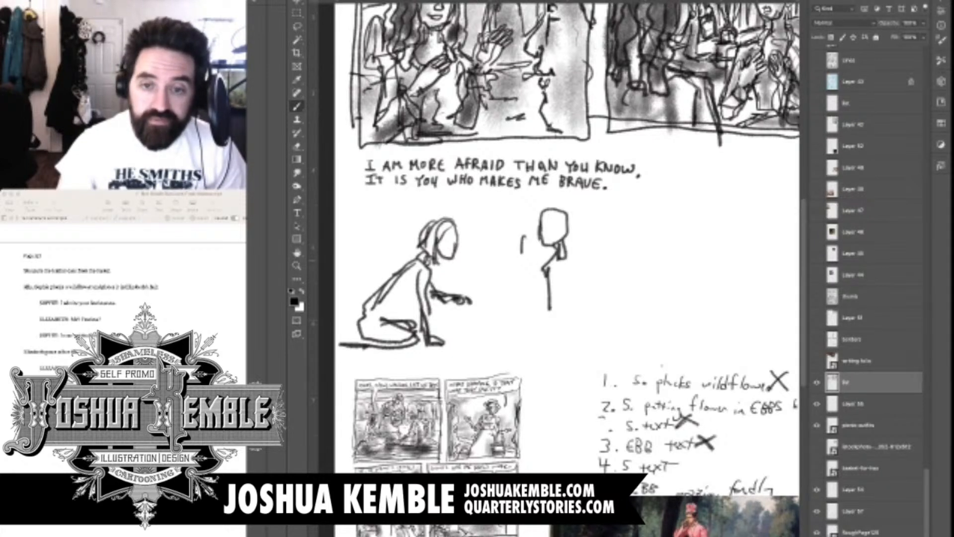
drag(568, 255, 560, 328)
mouse_move(568, 261)
mouse_down()
mouse_move(577, 338)
mouse_move(555, 346)
mouse_move(514, 338)
mouse_move(602, 350)
mouse_up()
drag(582, 328, 584, 338)
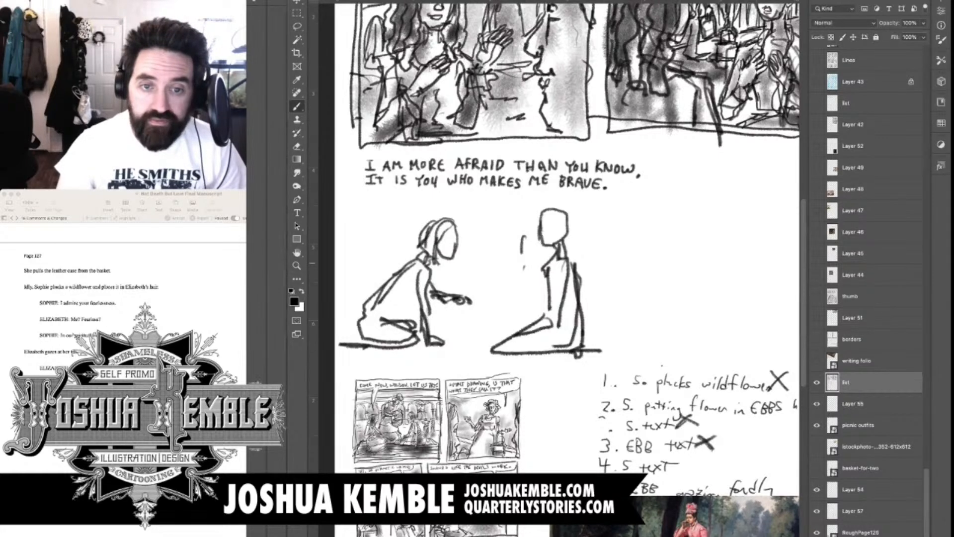
Outline a speech balloon around the dialogue with its tail towards the leaning figure, and draw panel five's top and right borders
mouse_move(479, 217)
mouse_down()
mouse_move(473, 230)
mouse_move(480, 197)
mouse_move(368, 196)
mouse_move(356, 163)
mouse_up()
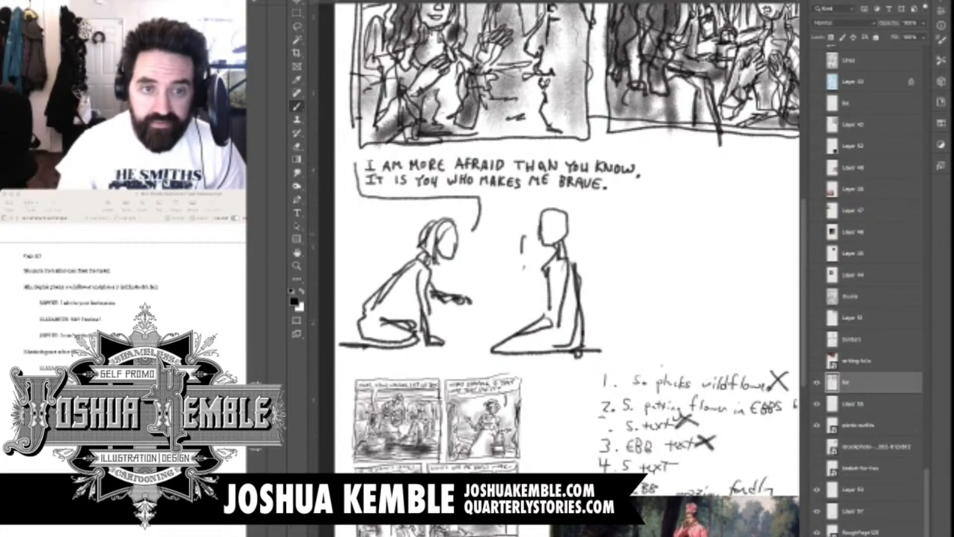
mouse_move(474, 230)
mouse_down()
mouse_move(488, 195)
mouse_move(632, 202)
mouse_move(644, 192)
mouse_up()
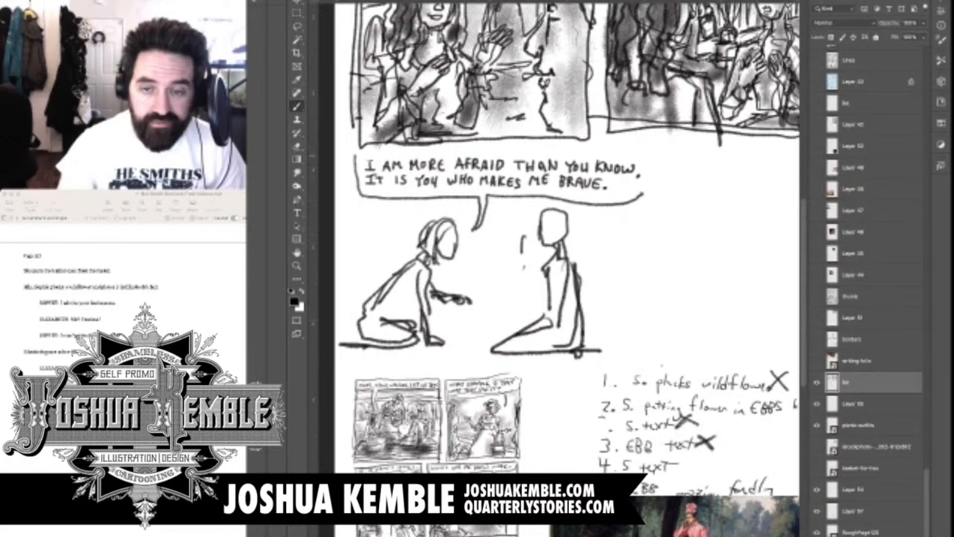
mouse_move(349, 155)
mouse_down()
mouse_move(646, 153)
mouse_move(641, 322)
mouse_up()
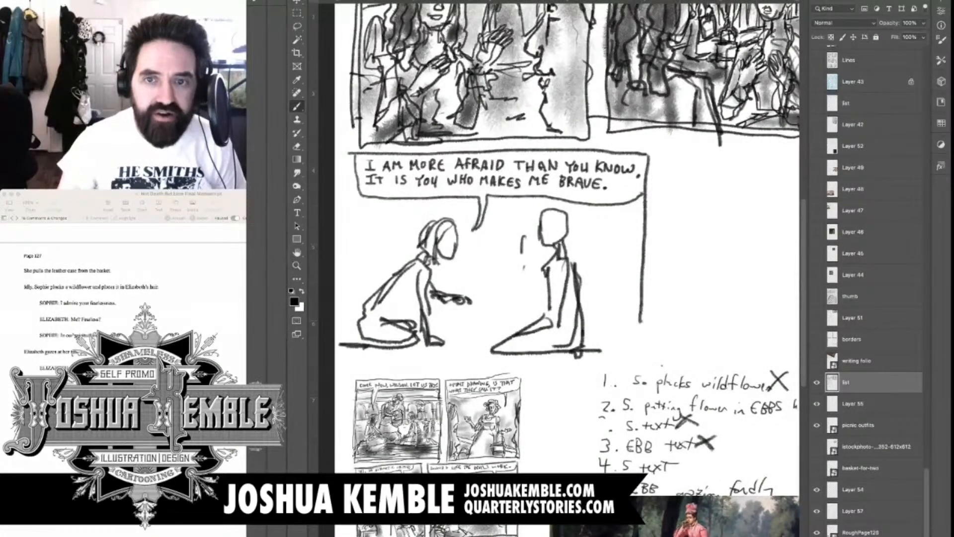
Close panel five's frame by drawing its left border, bottom border and the lower end of its right border
scroll(566, 239, up, 2)
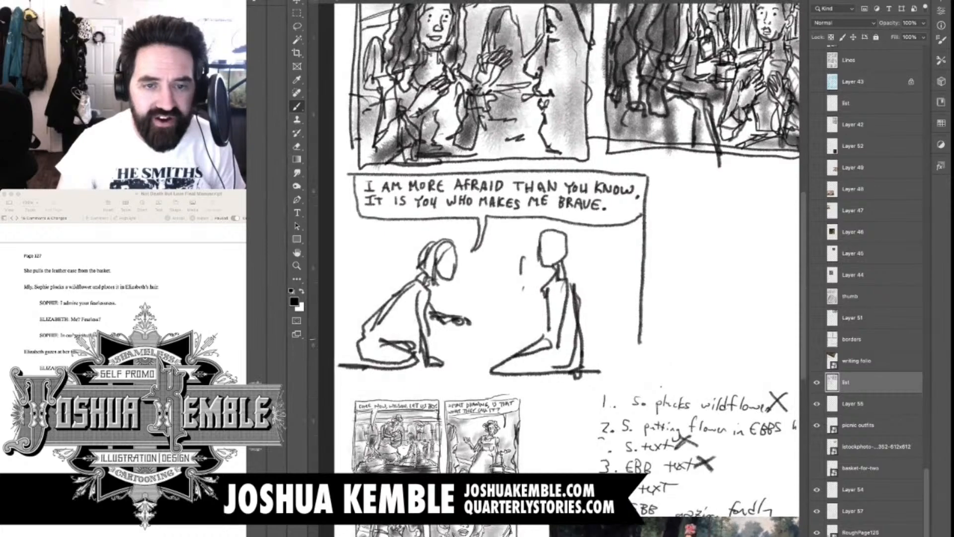
scroll(567, 238, up, 5)
scroll(567, 239, down, 5)
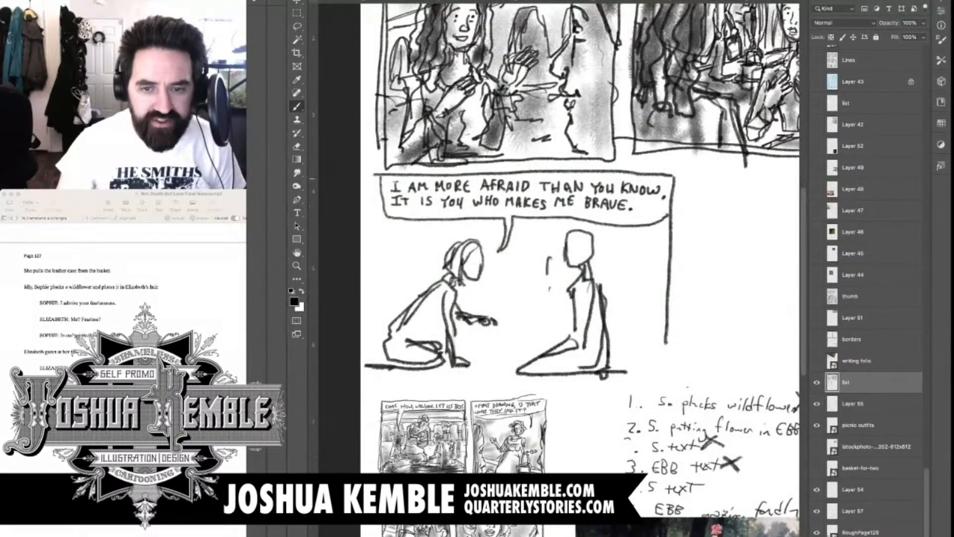
mouse_move(376, 176)
mouse_down()
mouse_move(375, 386)
mouse_move(498, 382)
mouse_up()
mouse_move(393, 384)
mouse_down()
mouse_move(631, 386)
mouse_move(666, 342)
mouse_up()
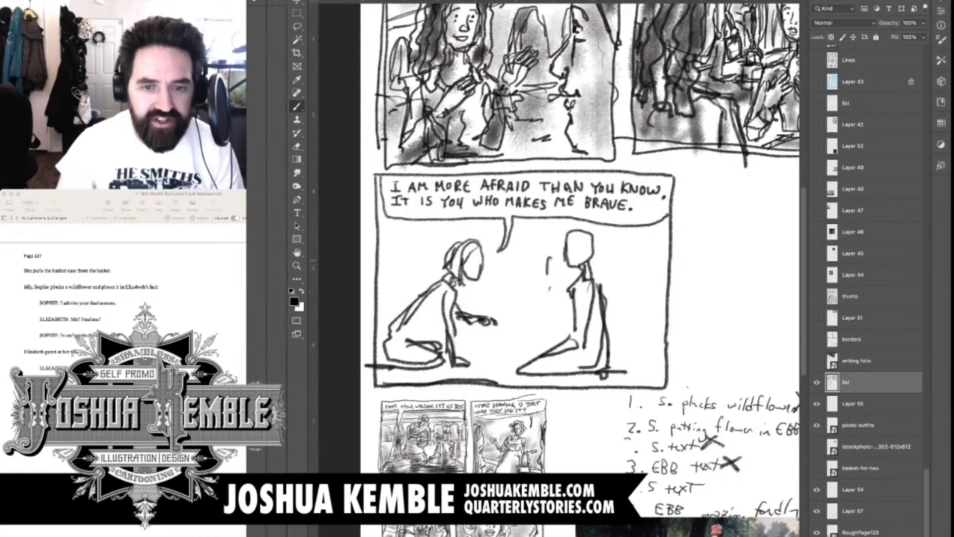
Draw the leaning figure's facial features in profile: a dot eye, eyebrow, pointed nose and small mouth
scroll(480, 242, up, 5)
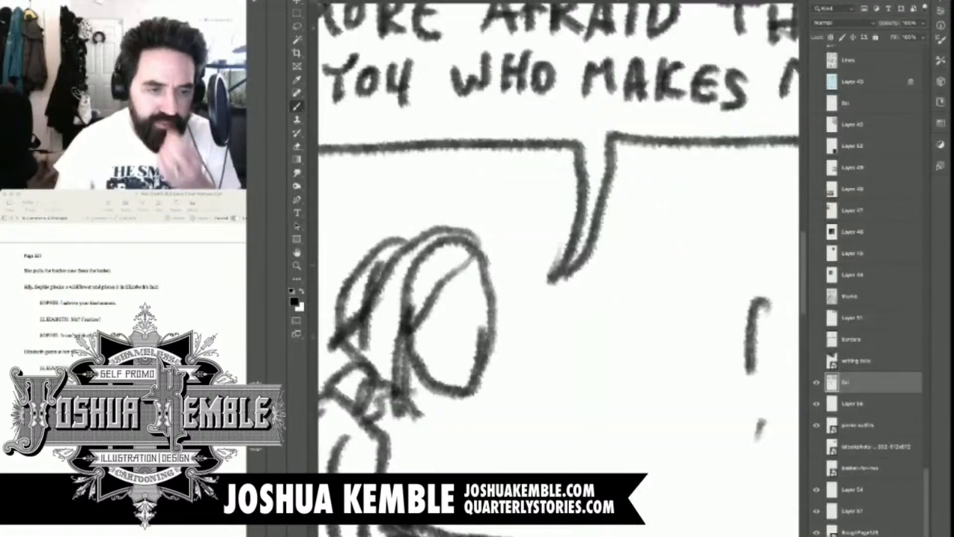
click(467, 308)
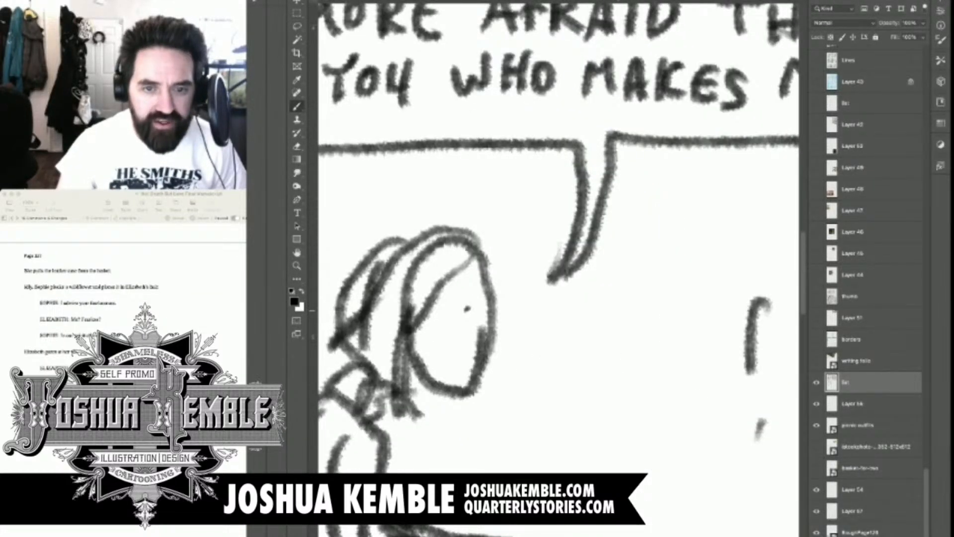
click(467, 310)
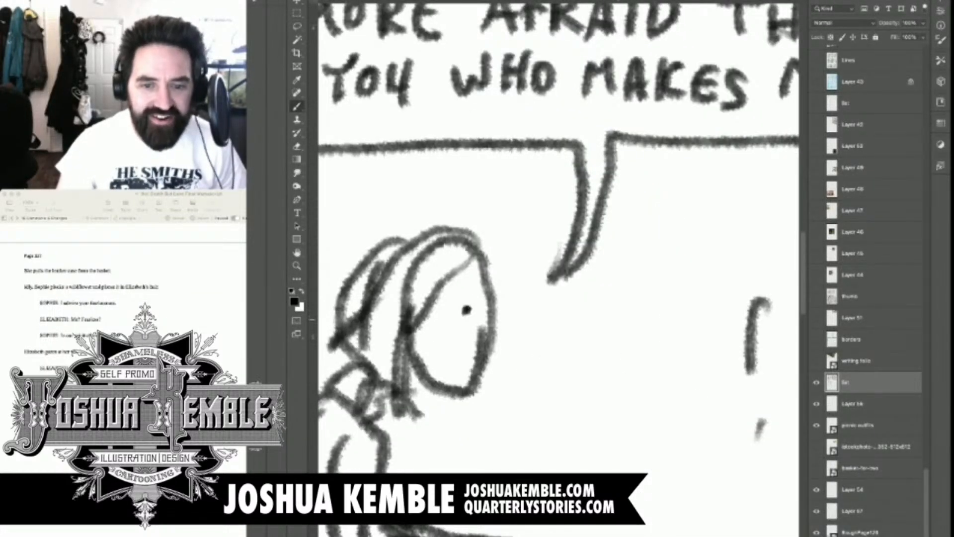
mouse_move(455, 311)
mouse_down()
mouse_move(473, 305)
mouse_move(501, 351)
mouse_move(463, 373)
mouse_move(482, 383)
mouse_up()
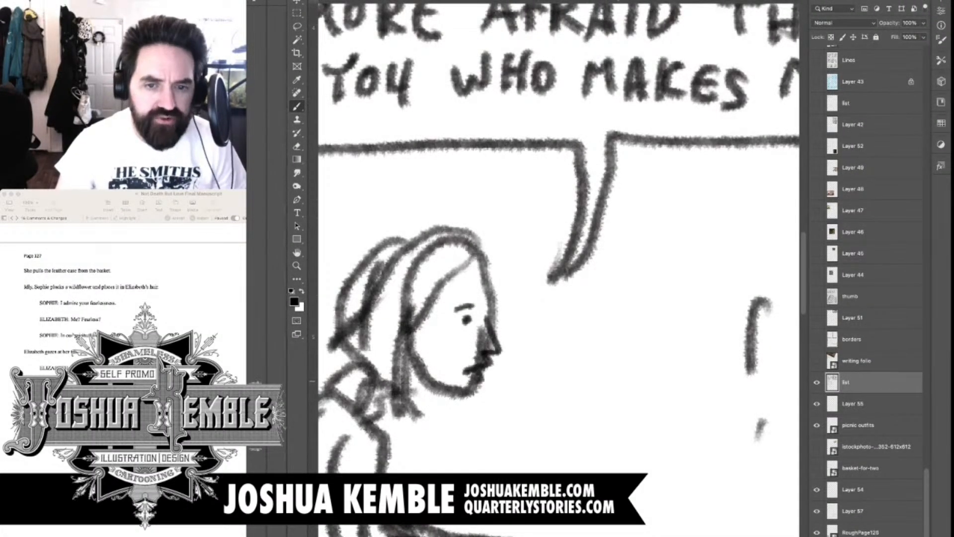
Clean up the leaning figure's profile by erasing smudges around the nose and mouth and redrawing the chin line
key(e)
key(b)
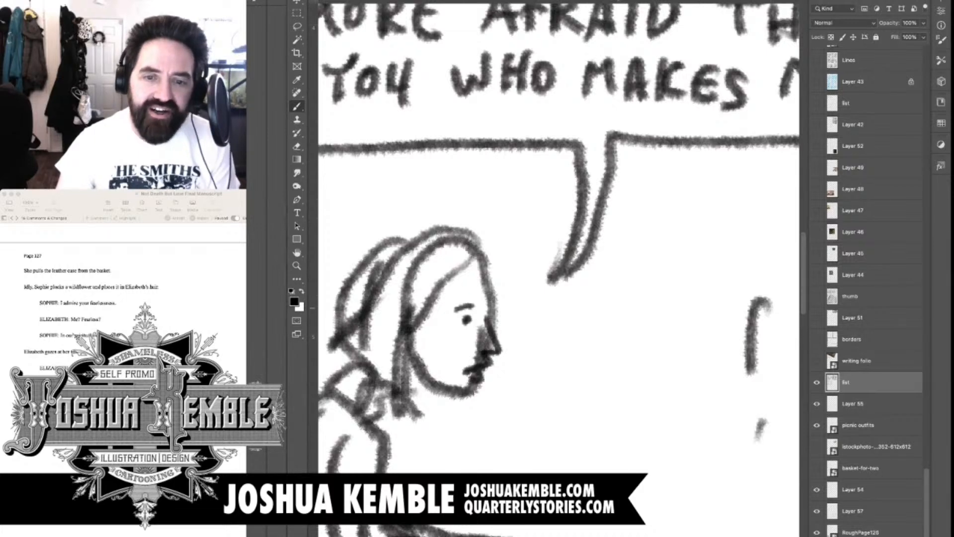
key(e)
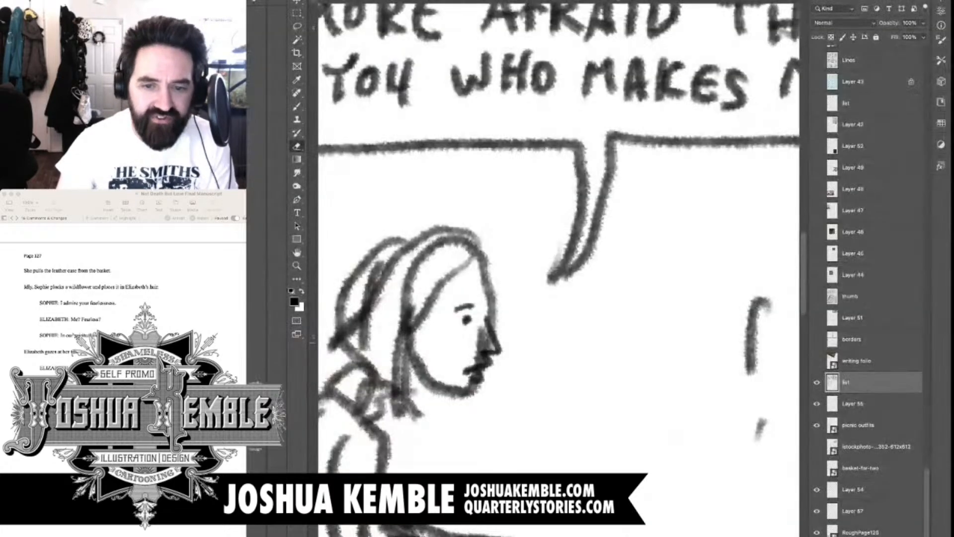
mouse_move(479, 330)
mouse_down()
mouse_move(485, 348)
mouse_move(468, 384)
mouse_up()
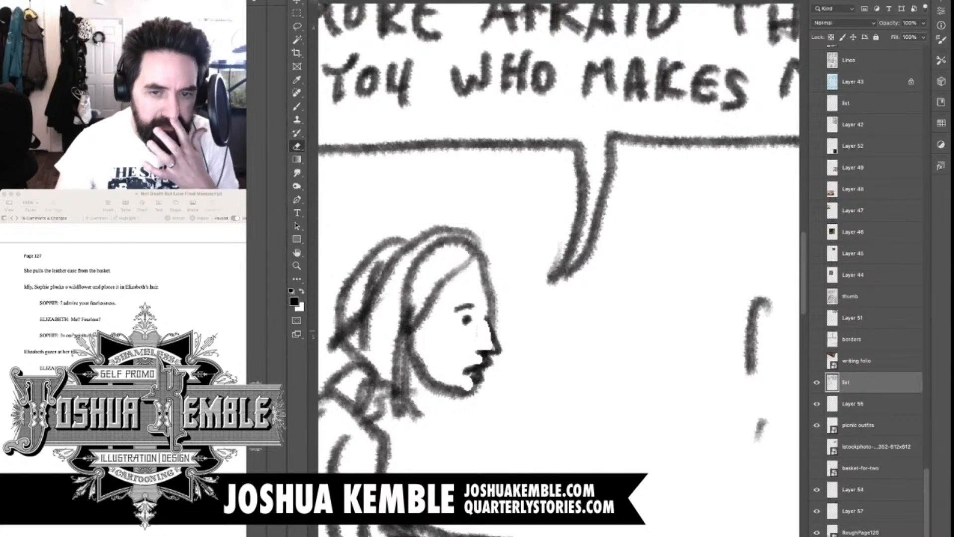
key(b)
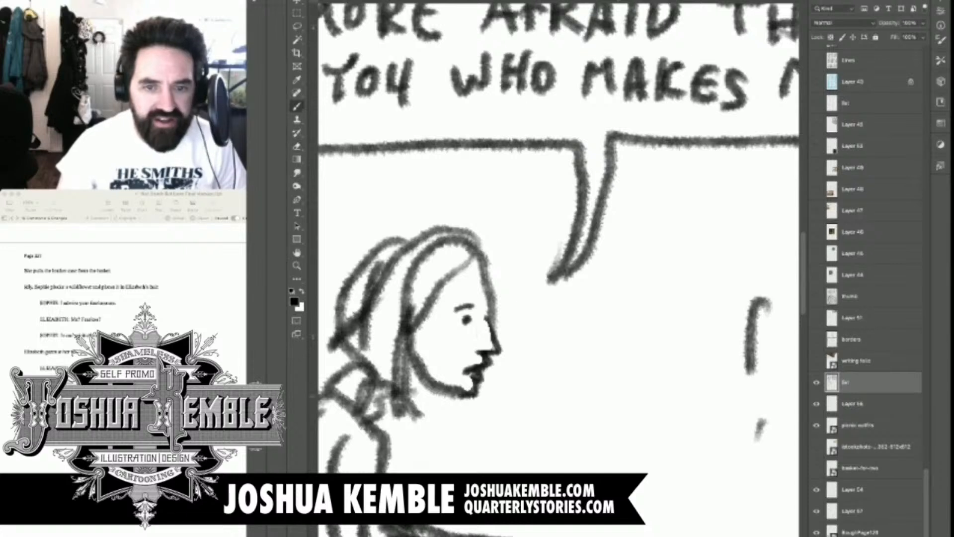
drag(466, 395, 453, 396)
Draw long wavy strands of hair over the leaning figure's head, falling past the cheek and down the back
mouse_move(495, 316)
mouse_down()
mouse_move(479, 255)
mouse_move(439, 291)
mouse_move(400, 352)
mouse_move(415, 458)
mouse_move(397, 462)
mouse_move(400, 304)
mouse_move(479, 255)
mouse_move(375, 322)
mouse_move(381, 433)
mouse_up()
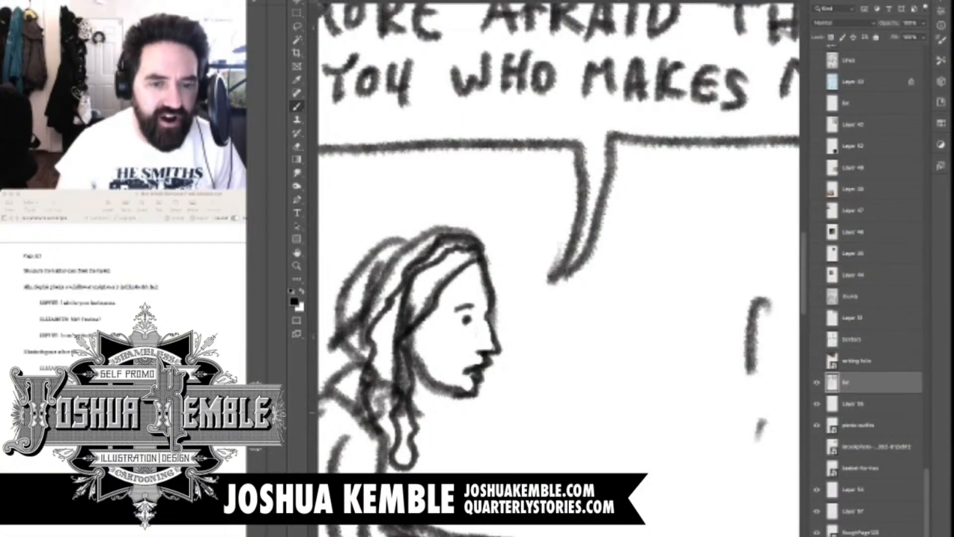
mouse_move(447, 239)
mouse_down()
mouse_move(354, 413)
mouse_move(406, 243)
mouse_move(351, 304)
mouse_move(327, 406)
mouse_move(429, 348)
mouse_move(455, 340)
mouse_move(444, 365)
mouse_move(478, 344)
mouse_up()
drag(448, 344, 488, 181)
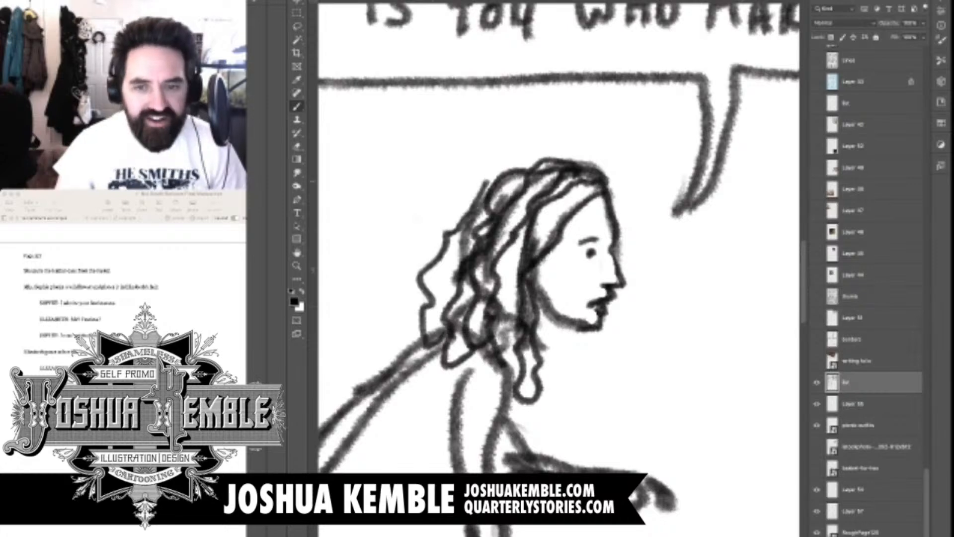
Add a sleeve cuff at the elbow and darker forearm lines to the leaning figure's supporting arm
scroll(549, 269, down, 2)
scroll(549, 269, down, 1)
mouse_move(555, 253)
mouse_down()
mouse_move(540, 267)
mouse_move(511, 209)
mouse_move(459, 314)
mouse_move(457, 358)
mouse_move(448, 355)
mouse_move(470, 467)
mouse_up()
drag(437, 348, 447, 473)
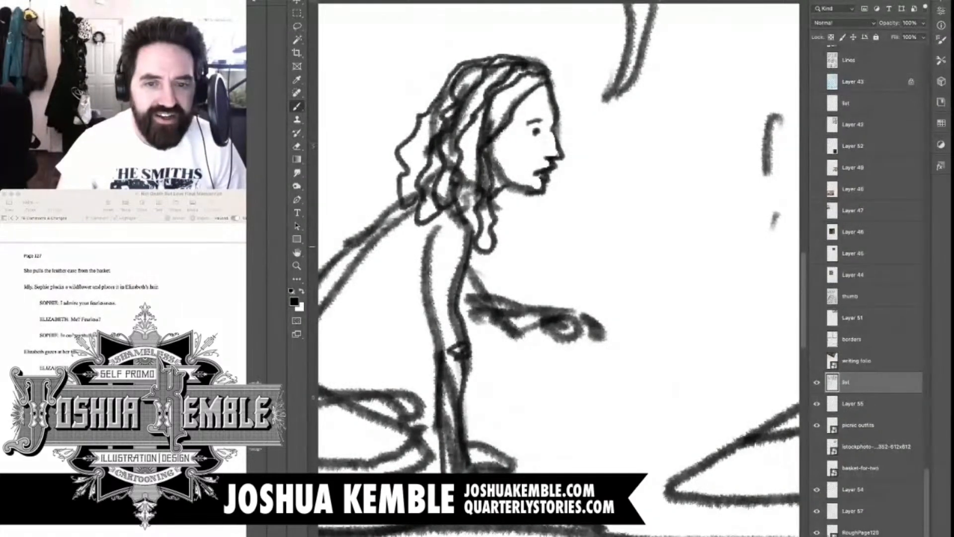
Draw the leaning figure's outstretched forearm with cuff lines and a hand with curled fingers
mouse_move(471, 267)
mouse_down()
mouse_move(490, 298)
mouse_move(471, 319)
mouse_move(545, 359)
mouse_up()
drag(536, 323, 553, 359)
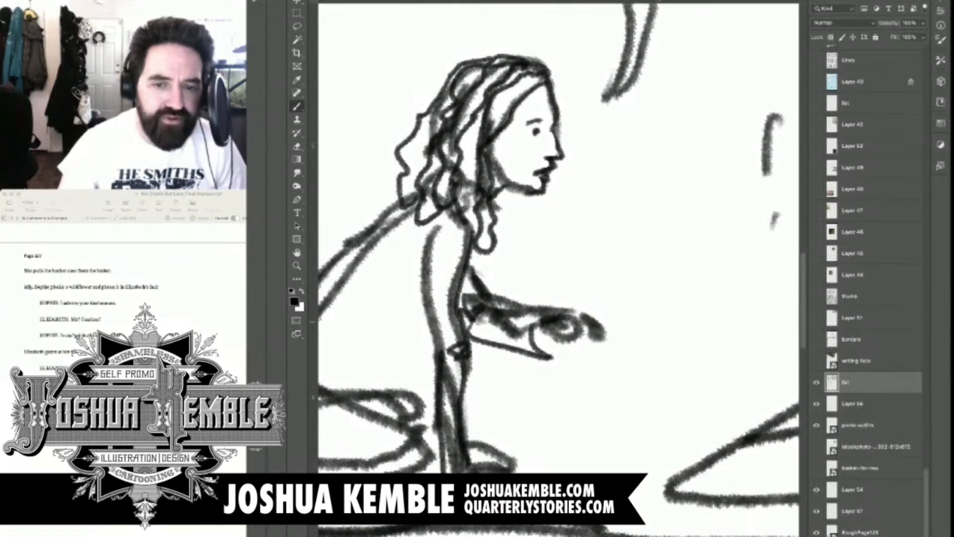
drag(541, 319, 531, 362)
drag(539, 320, 541, 353)
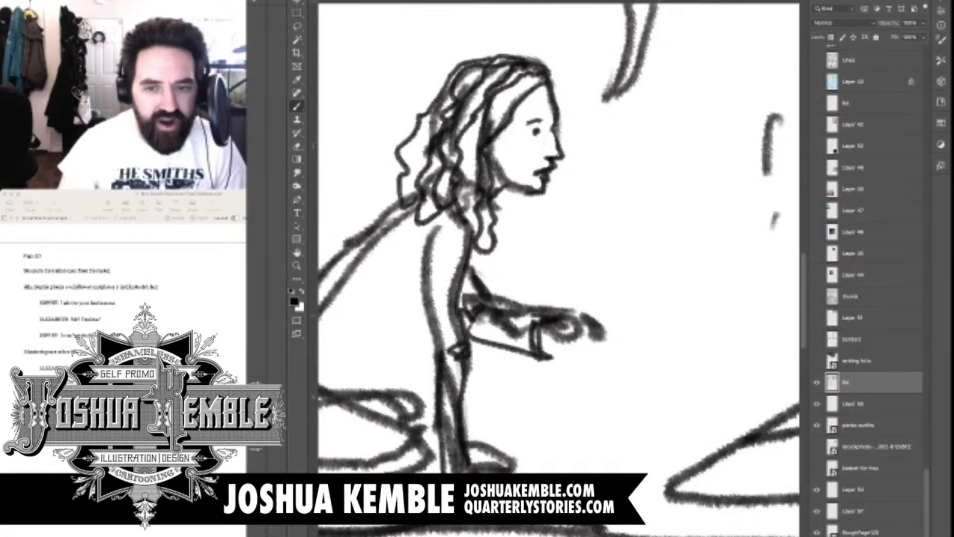
drag(532, 316, 516, 356)
drag(555, 330, 570, 354)
mouse_move(558, 322)
mouse_down()
mouse_move(597, 333)
mouse_move(606, 350)
mouse_move(597, 349)
mouse_up()
mouse_move(580, 337)
mouse_down()
mouse_move(602, 359)
mouse_move(573, 359)
mouse_move(569, 373)
mouse_move(588, 371)
mouse_move(544, 357)
mouse_up()
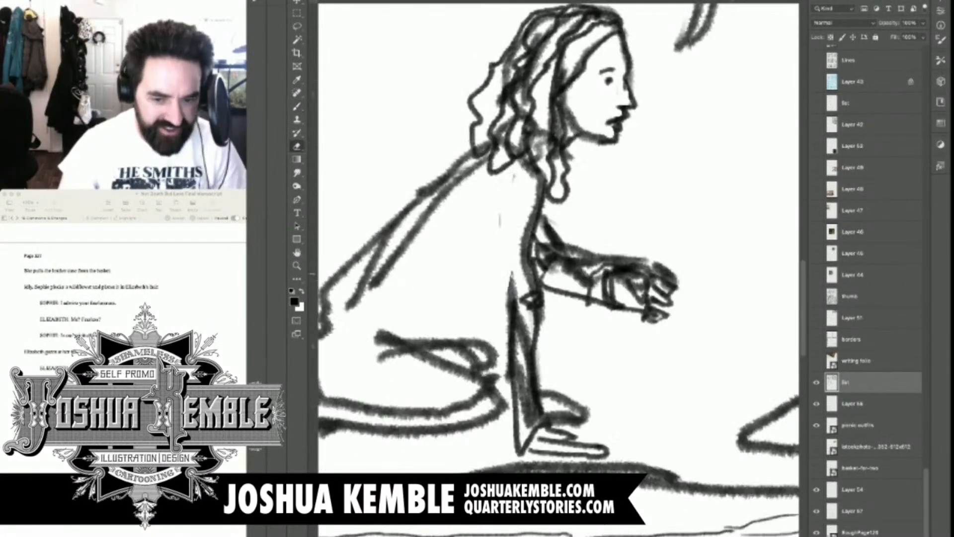
Erase the rough lines of the leaning figure's supporting arm and redraw the upper arm, sleeve edge, forearm and wrist
drag(512, 274, 518, 373)
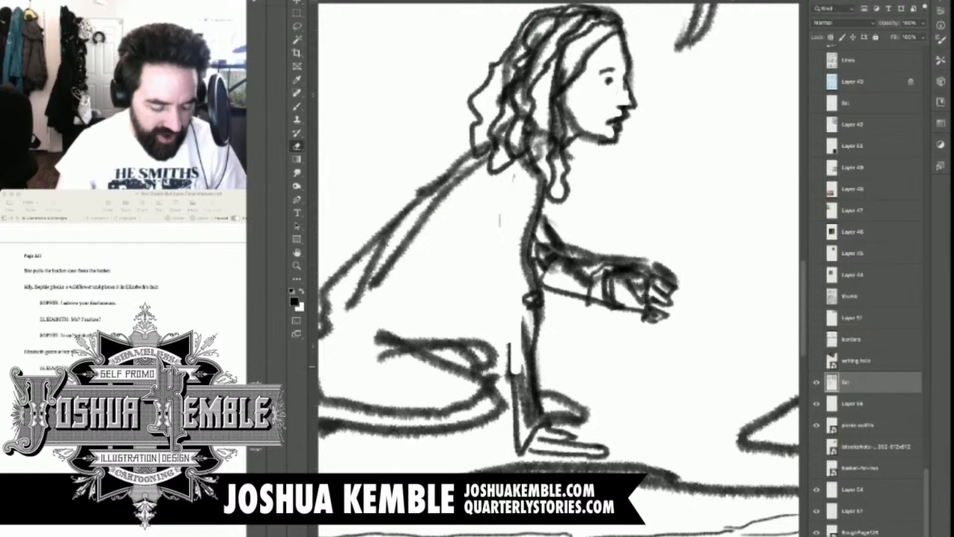
drag(514, 328, 526, 437)
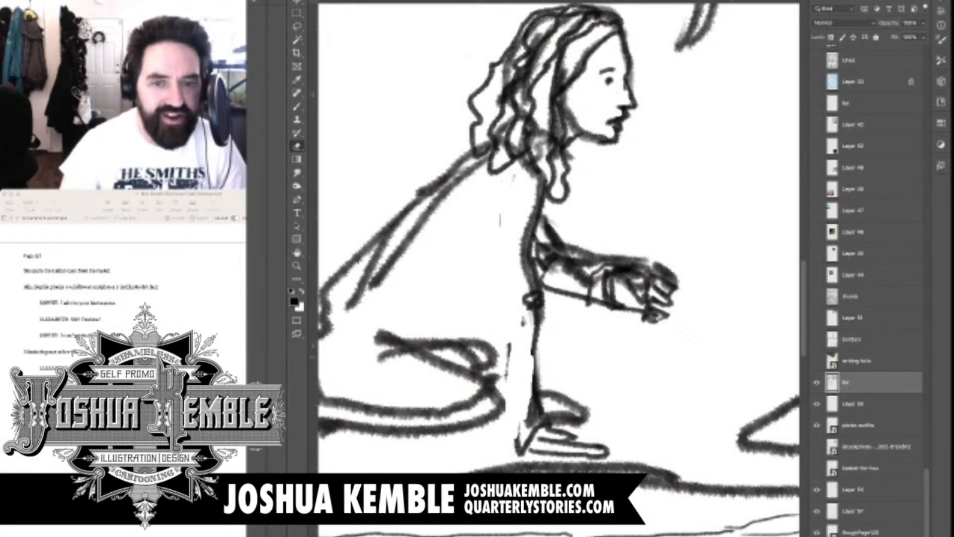
key(b)
key(e)
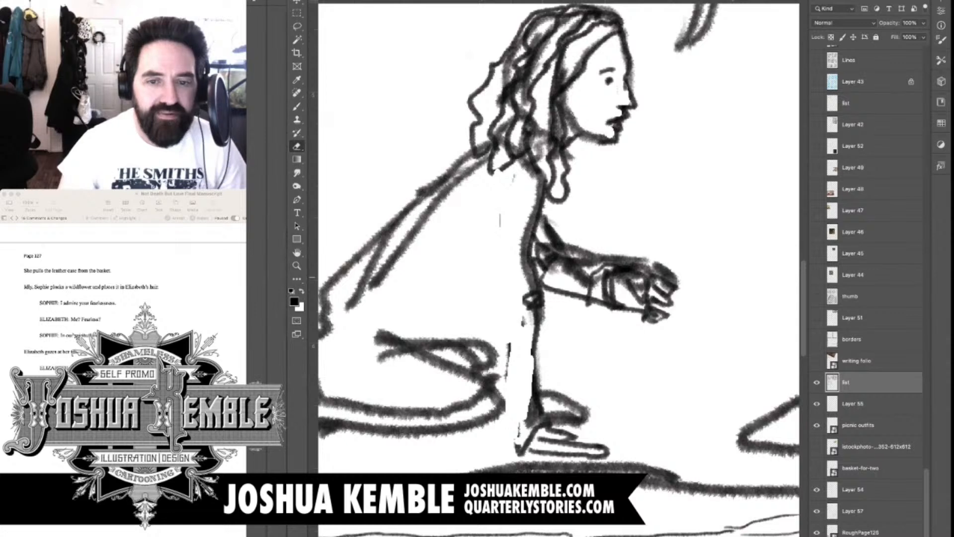
key(b)
mouse_move(502, 179)
mouse_down()
mouse_move(493, 204)
mouse_move(501, 314)
mouse_move(528, 306)
mouse_move(494, 457)
mouse_up()
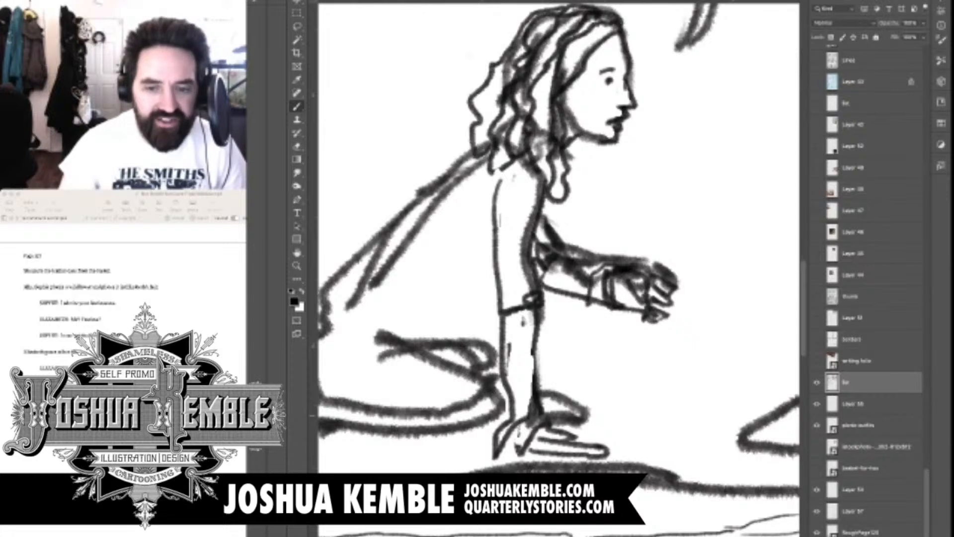
Rework the leaning figure's hand on the ground, darkening the wrist and thumb, then erasing and redrawing the fingers
drag(547, 420, 492, 449)
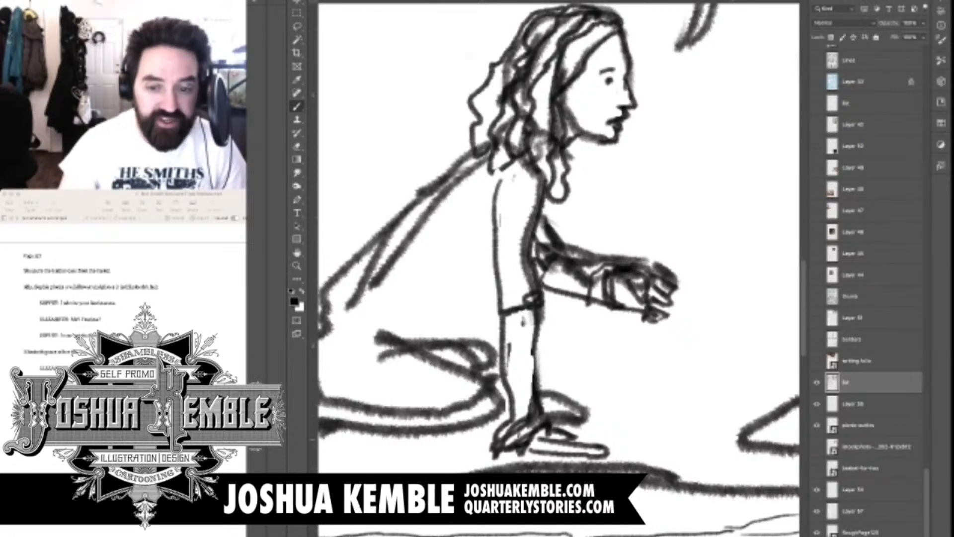
drag(572, 437, 591, 445)
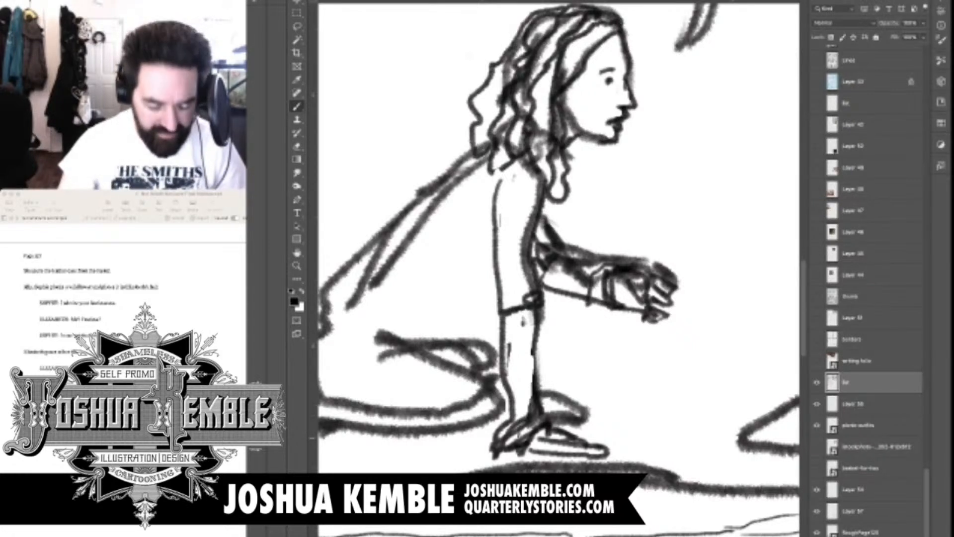
key(e)
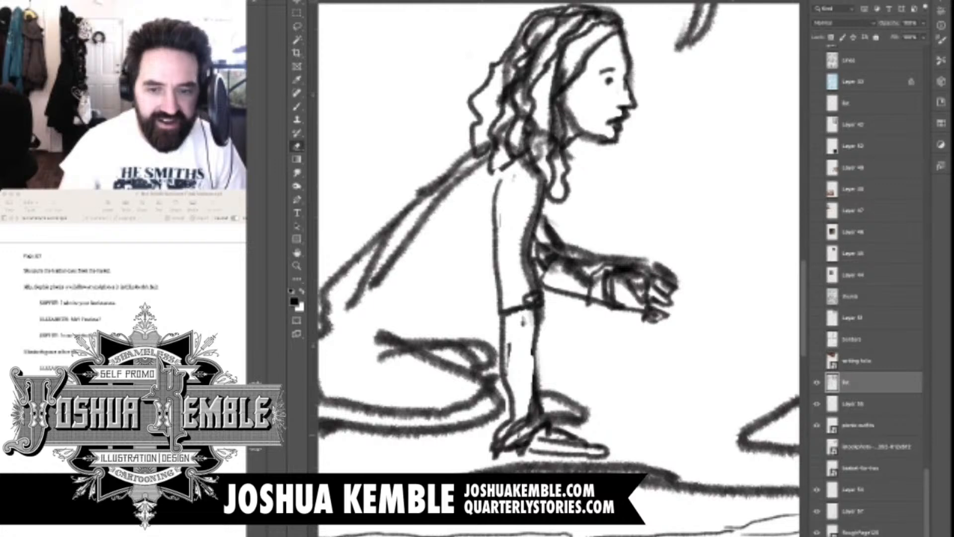
drag(539, 431, 610, 458)
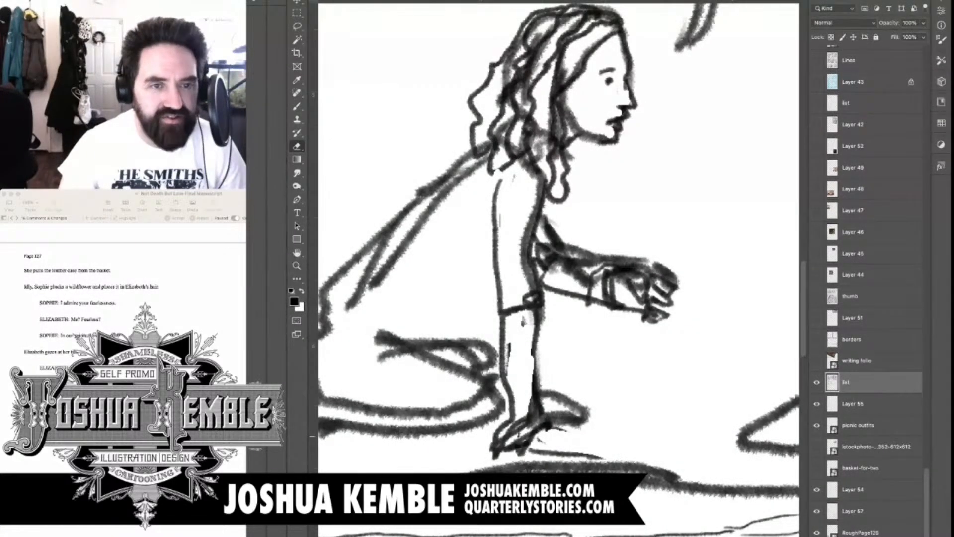
key(b)
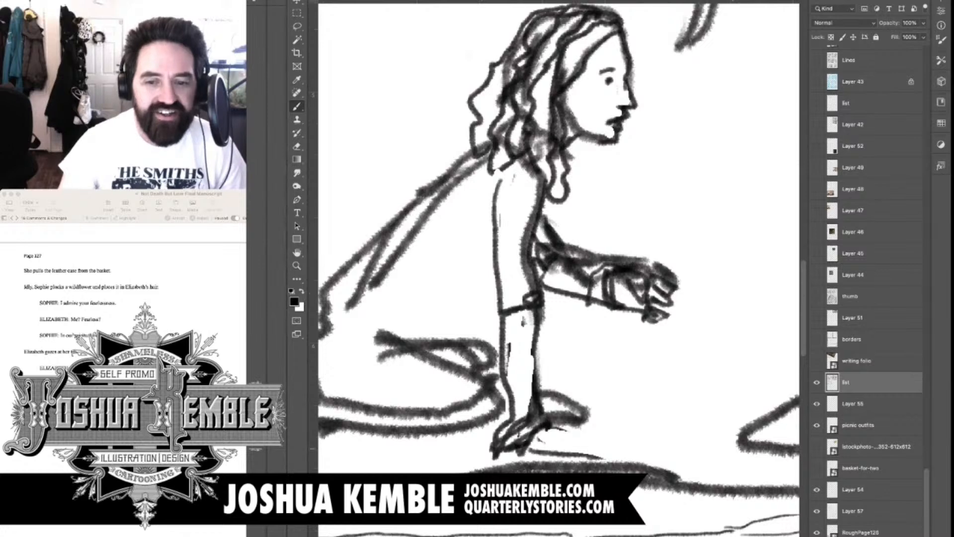
mouse_move(554, 445)
mouse_down()
mouse_move(604, 435)
mouse_move(596, 453)
mouse_up()
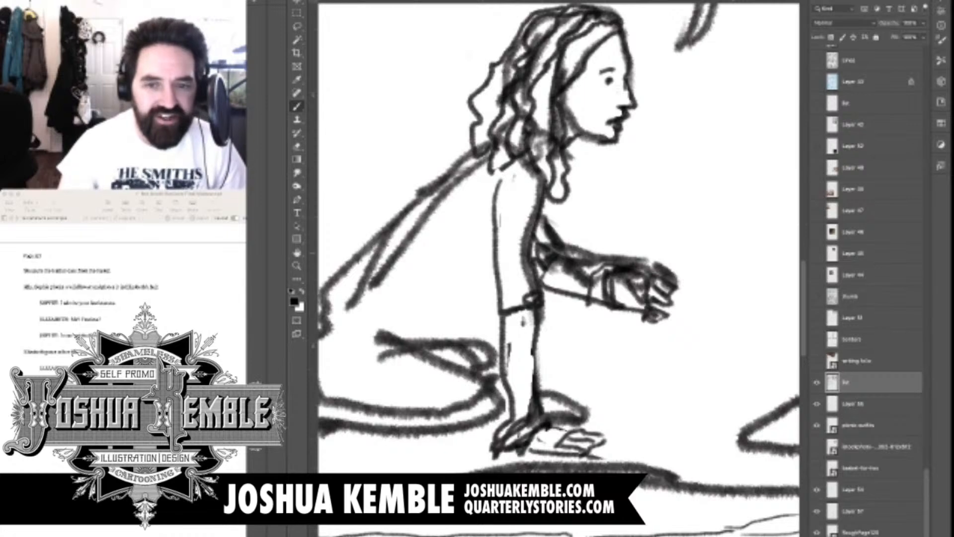
Draw a sash around the leaning figure's waist with a loose end behind, and add skirt folds around the knees and feet
mouse_move(485, 279)
mouse_down()
mouse_move(472, 293)
mouse_move(446, 287)
mouse_move(455, 295)
mouse_up()
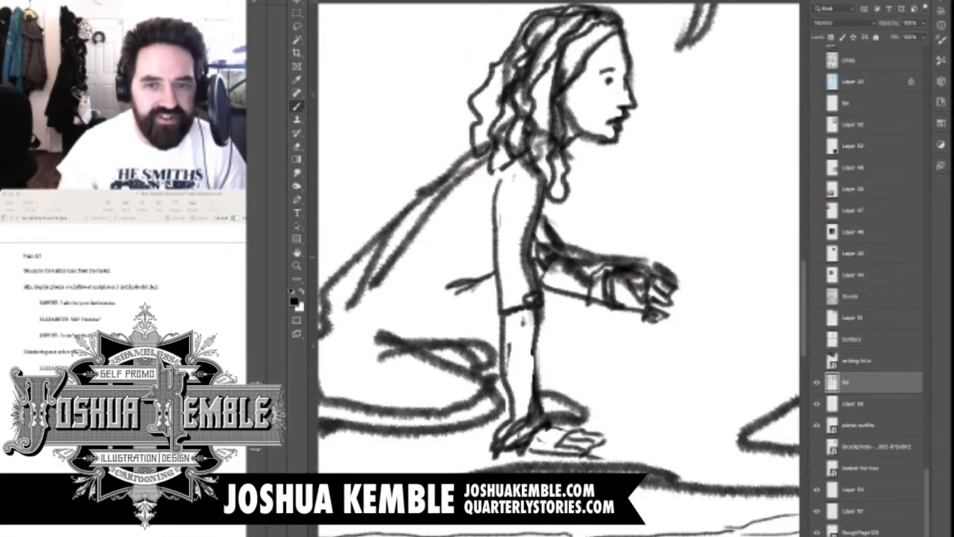
key(super+minus)
scroll(509, 193, up, 2)
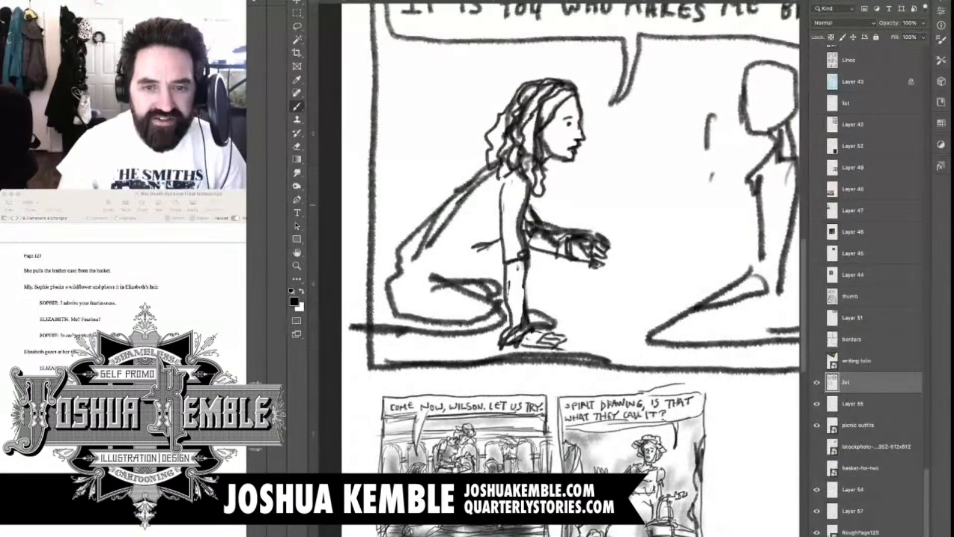
mouse_move(416, 248)
mouse_down()
mouse_move(467, 267)
mouse_move(477, 246)
mouse_up()
mouse_move(412, 261)
mouse_down()
mouse_move(457, 268)
mouse_move(442, 267)
mouse_up()
drag(479, 255, 504, 268)
mouse_move(413, 261)
mouse_down()
mouse_move(405, 277)
mouse_move(377, 276)
mouse_up()
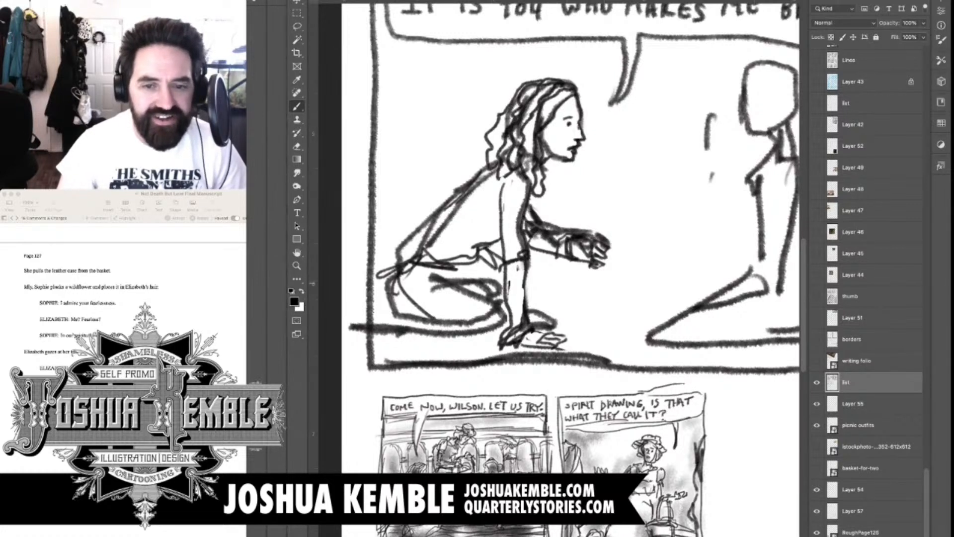
drag(523, 277, 556, 313)
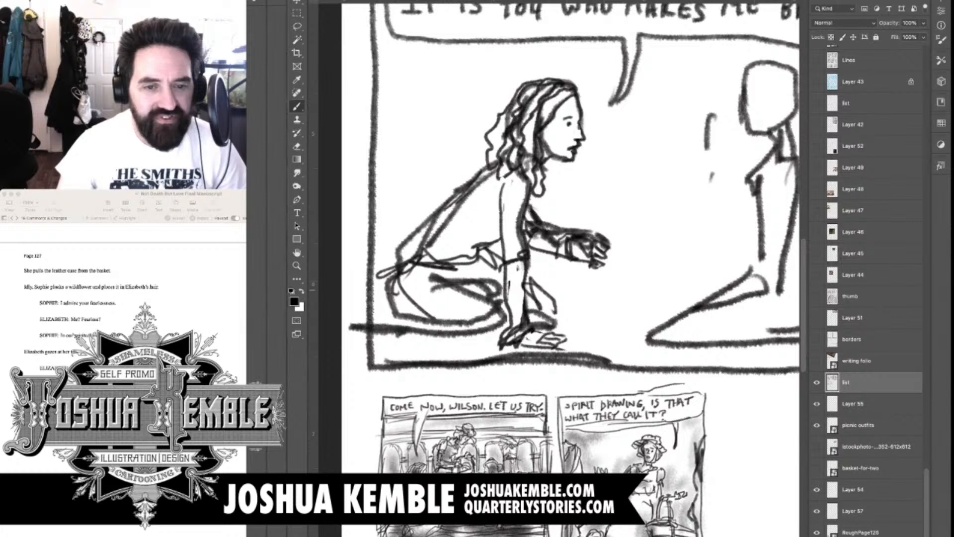
mouse_move(533, 282)
mouse_down()
mouse_move(551, 332)
mouse_move(381, 313)
mouse_up()
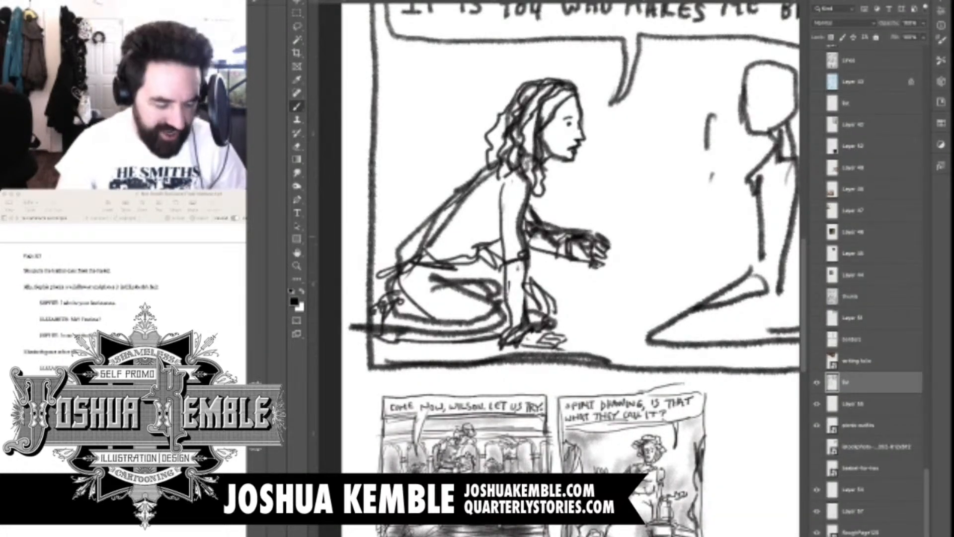
Draw the upright kneeling figure's face in profile with eye, nose and mouth, a hairline, and hair tied in a bun
drag(696, 199, 527, 280)
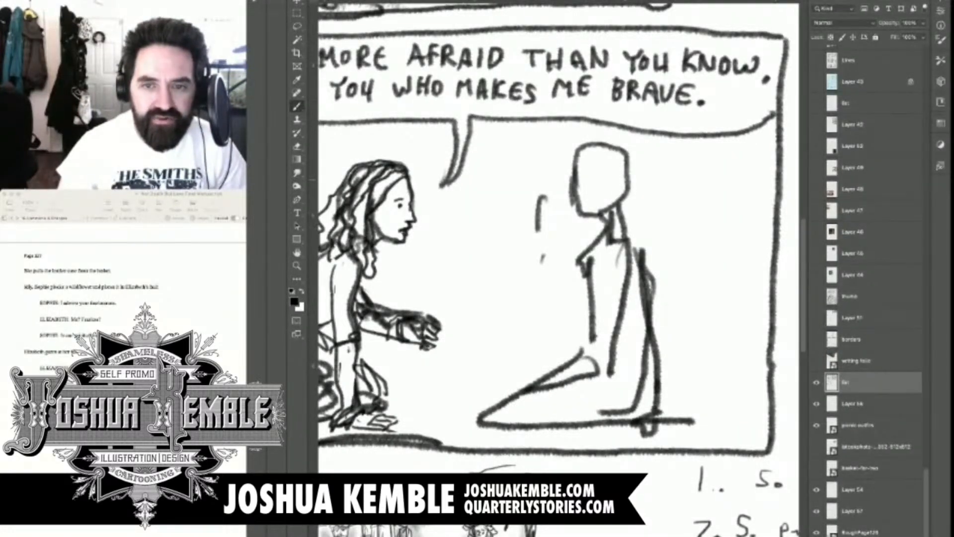
mouse_move(569, 191)
mouse_down()
mouse_move(576, 197)
mouse_move(583, 182)
mouse_up()
click(583, 178)
mouse_move(580, 172)
mouse_down()
mouse_move(634, 203)
mouse_move(637, 151)
mouse_move(575, 152)
mouse_up()
drag(635, 157, 643, 179)
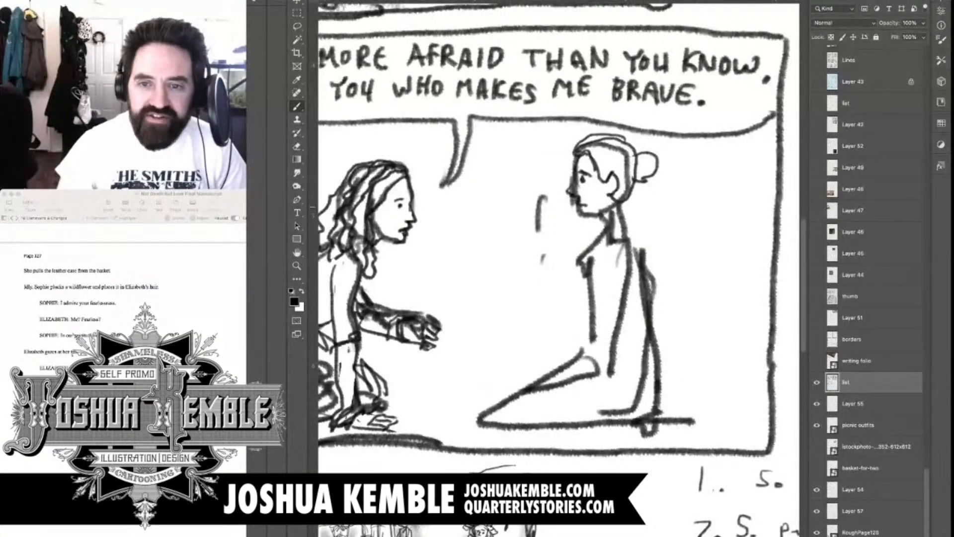
Define the upright figure's jaw and neck, and draw a collar, ruffled bodice front, shoulder and sleeve cuff
drag(579, 206, 606, 208)
mouse_move(608, 216)
mouse_down()
mouse_move(615, 233)
mouse_move(637, 232)
mouse_move(652, 263)
mouse_up()
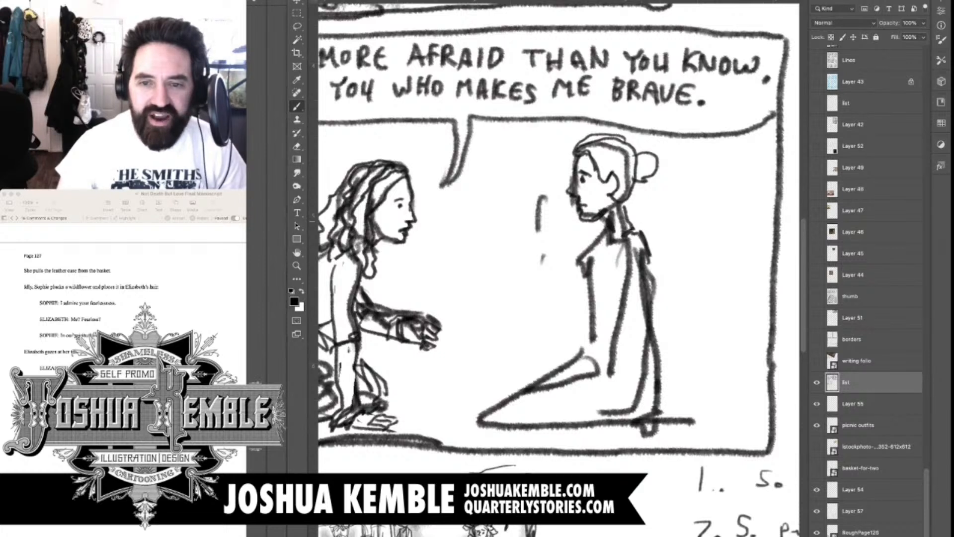
mouse_move(638, 228)
mouse_down()
mouse_move(615, 239)
mouse_move(594, 280)
mouse_up()
mouse_move(608, 243)
mouse_down()
mouse_move(592, 285)
mouse_move(600, 260)
mouse_up()
mouse_move(646, 226)
mouse_down()
mouse_move(651, 261)
mouse_move(649, 217)
mouse_move(582, 261)
mouse_move(581, 283)
mouse_move(605, 307)
mouse_move(584, 338)
mouse_move(613, 331)
mouse_up()
mouse_move(629, 251)
mouse_down()
mouse_move(620, 324)
mouse_move(641, 323)
mouse_up()
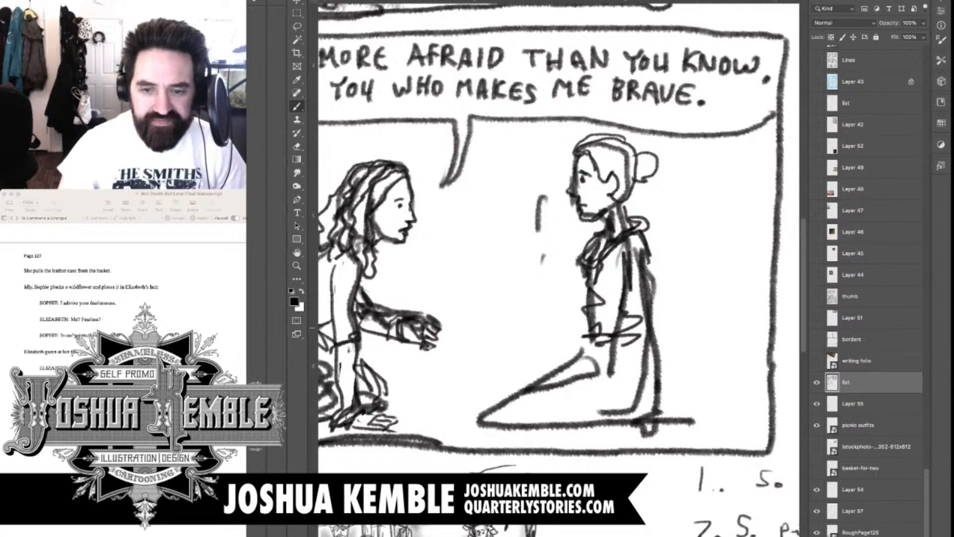
Draw the upright figure's straight arm with its hand on the ground, and refine the thigh and knee outline
drag(646, 266, 627, 405)
mouse_move(620, 338)
mouse_down()
mouse_move(615, 424)
mouse_move(588, 424)
mouse_move(624, 436)
mouse_move(623, 412)
mouse_up()
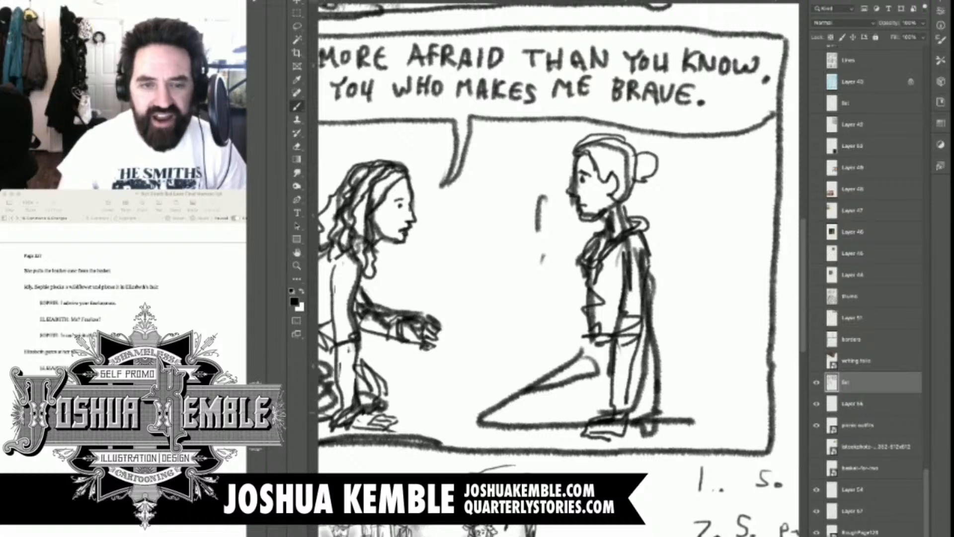
drag(599, 348, 528, 370)
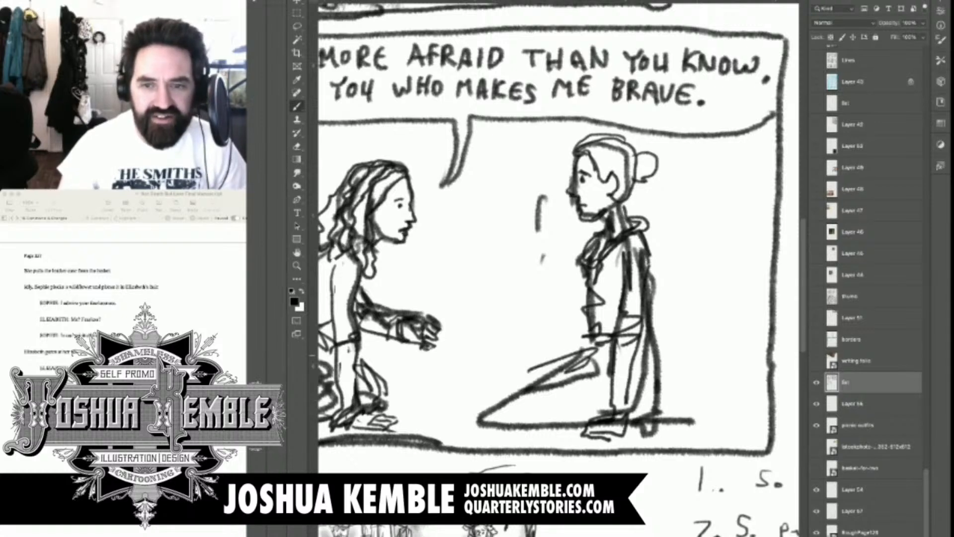
drag(576, 352, 491, 391)
drag(491, 390, 499, 399)
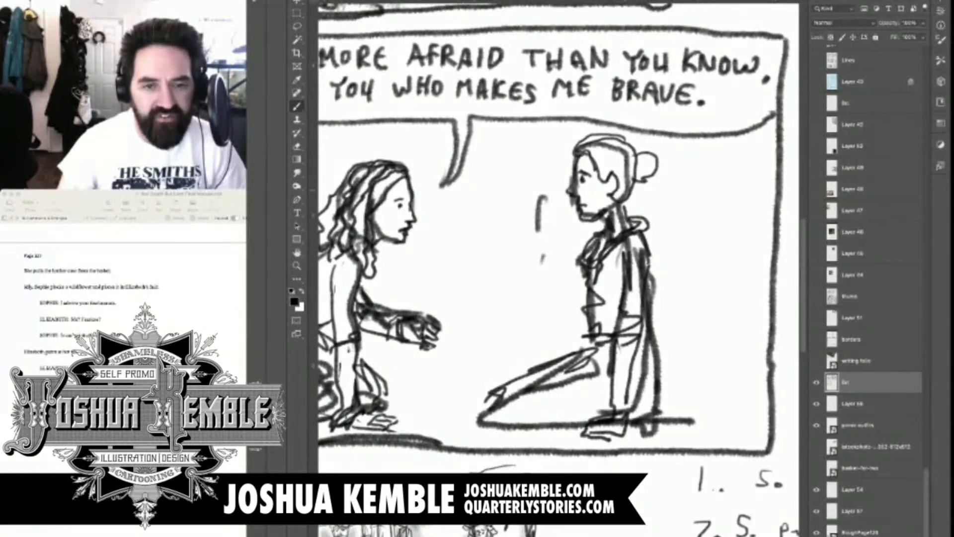
drag(579, 318, 539, 253)
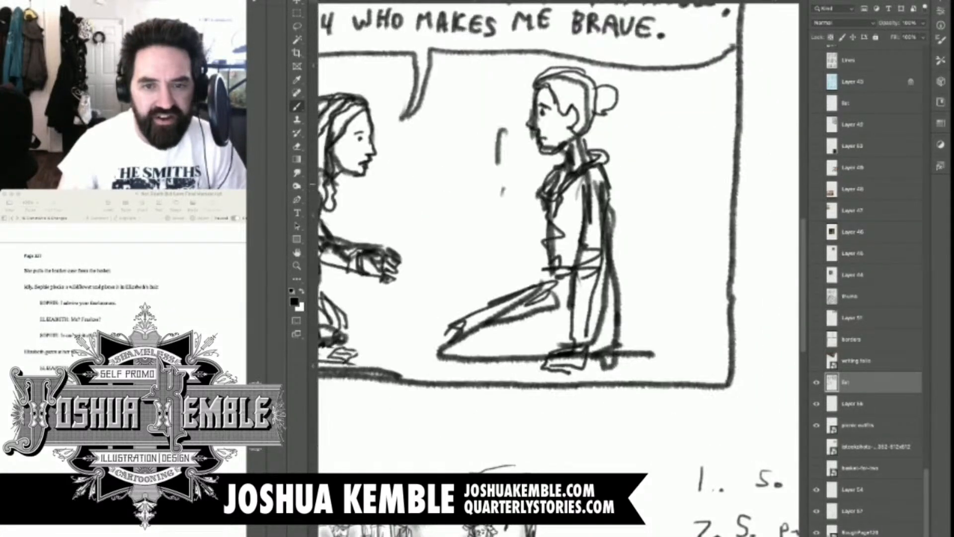
key(super+minus)
key(super+minus)
key(super+minus)
key(super+minus)
key(super+minus)
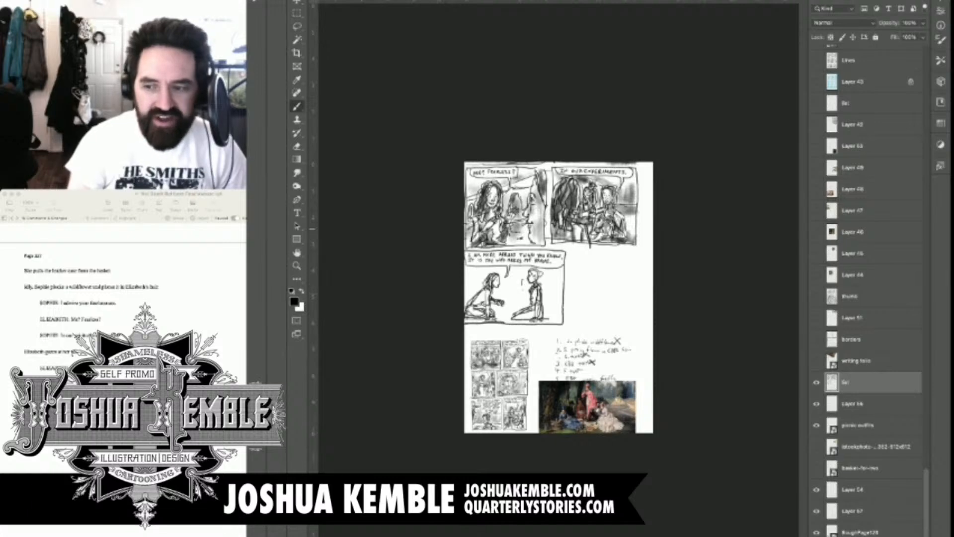
key(super+plus)
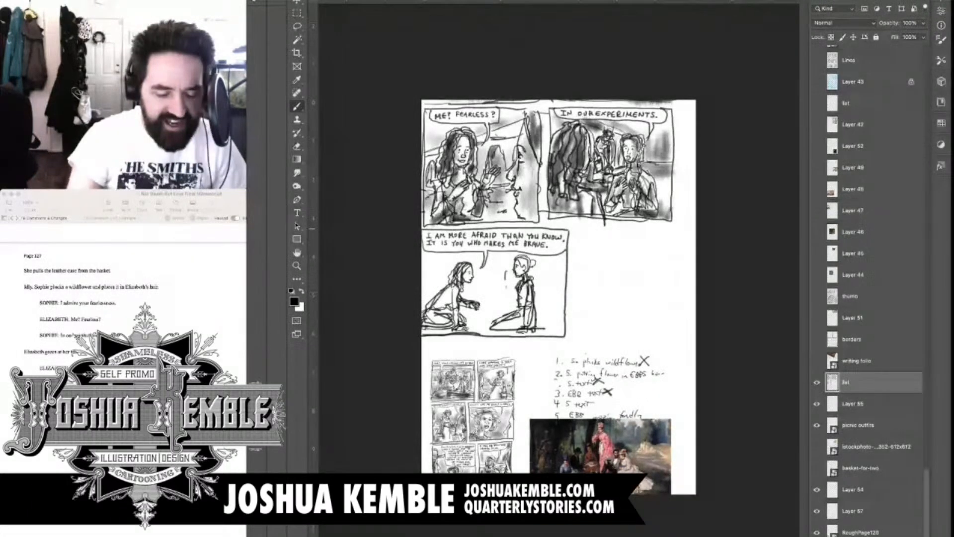
Draw the picnic blanket's far edge between the two kneeling figures in panel five and its outline behind the upright figure
key(super+plus)
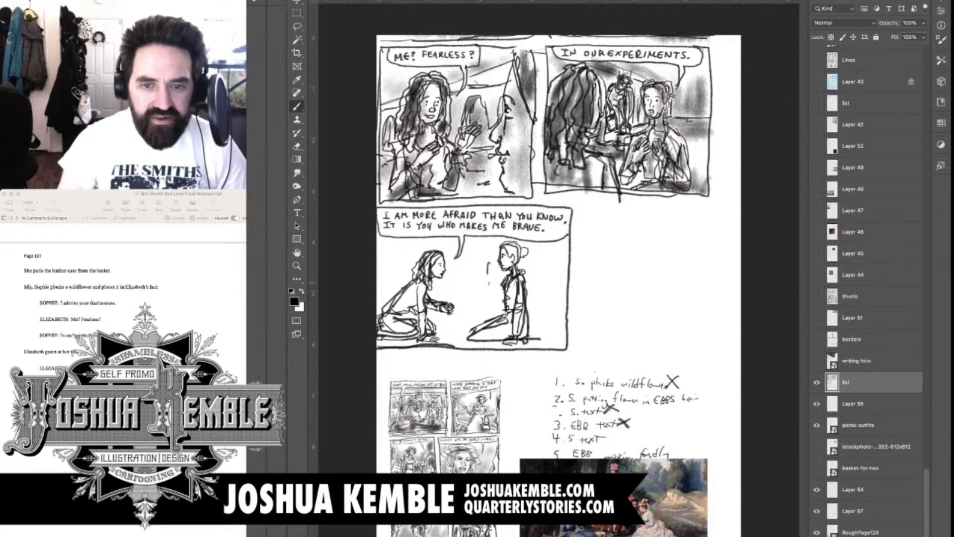
key(super+plus)
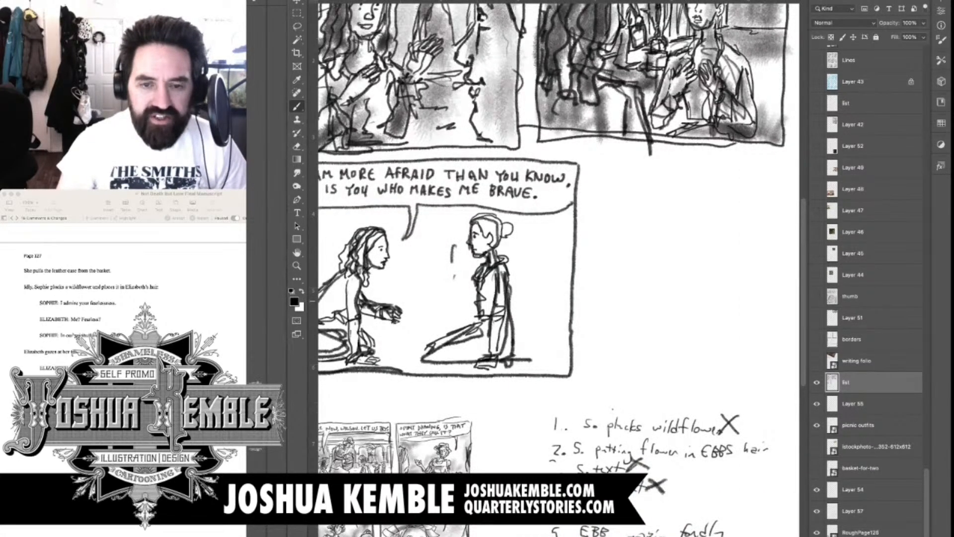
drag(512, 301, 601, 291)
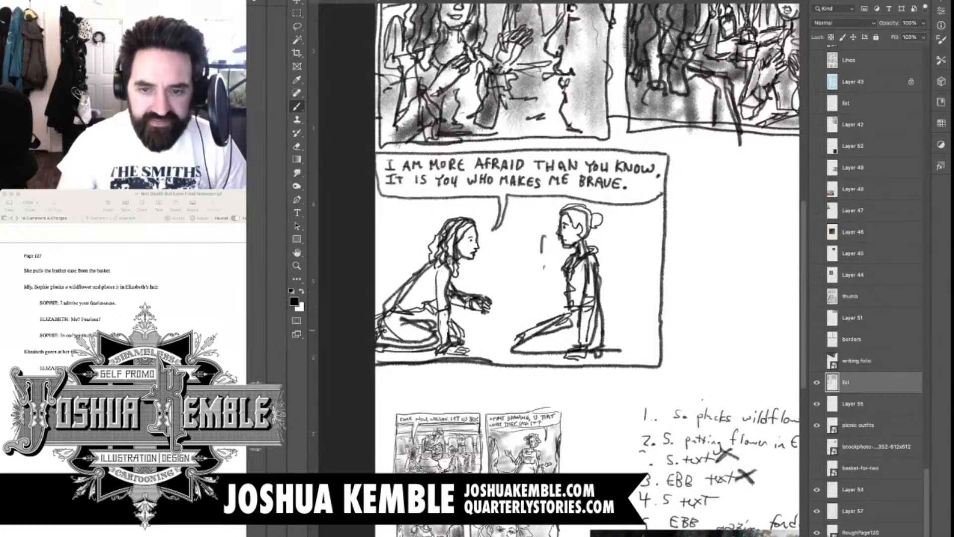
mouse_move(479, 330)
mouse_down()
mouse_move(531, 327)
mouse_move(517, 330)
mouse_up()
drag(576, 343, 635, 358)
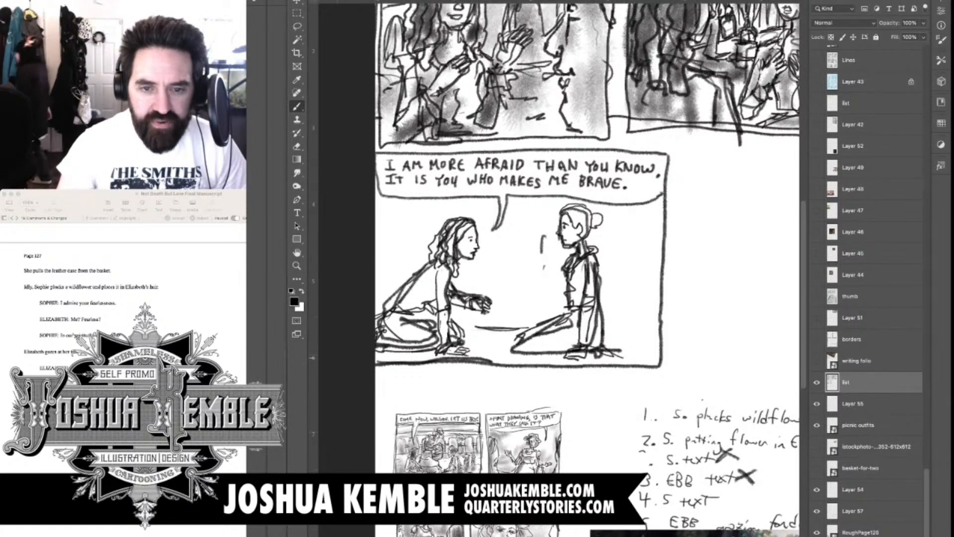
Sketch a bottle and a stemmed glass between the kneeling figures, and extend the blanket's edge to the panel's lower corner
mouse_move(493, 331)
mouse_down()
mouse_move(493, 321)
mouse_move(502, 334)
mouse_up()
mouse_move(502, 313)
mouse_down()
mouse_move(499, 333)
mouse_move(495, 302)
mouse_up()
mouse_move(500, 318)
mouse_down()
mouse_move(500, 300)
mouse_move(505, 340)
mouse_move(484, 337)
mouse_move(477, 354)
mouse_move(518, 338)
mouse_up()
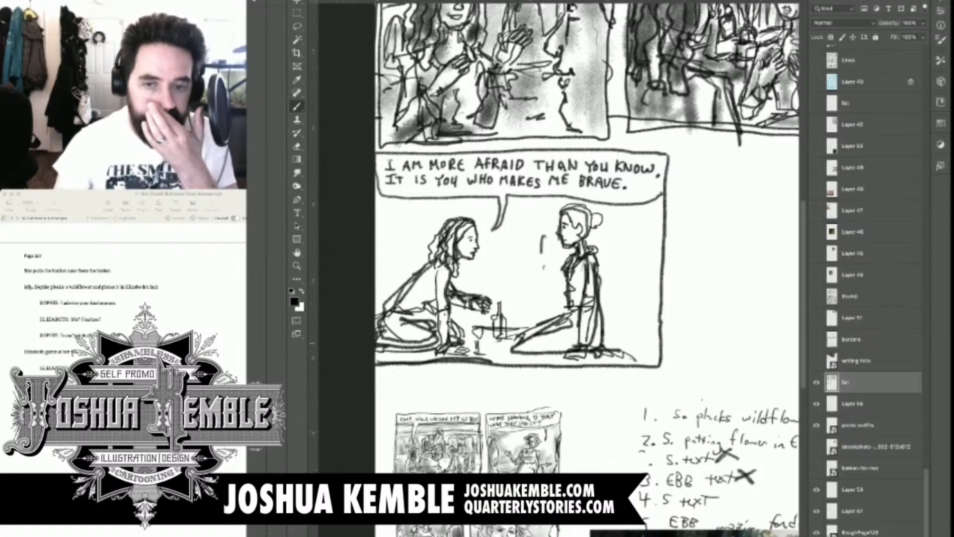
drag(457, 326, 486, 328)
drag(497, 341, 512, 348)
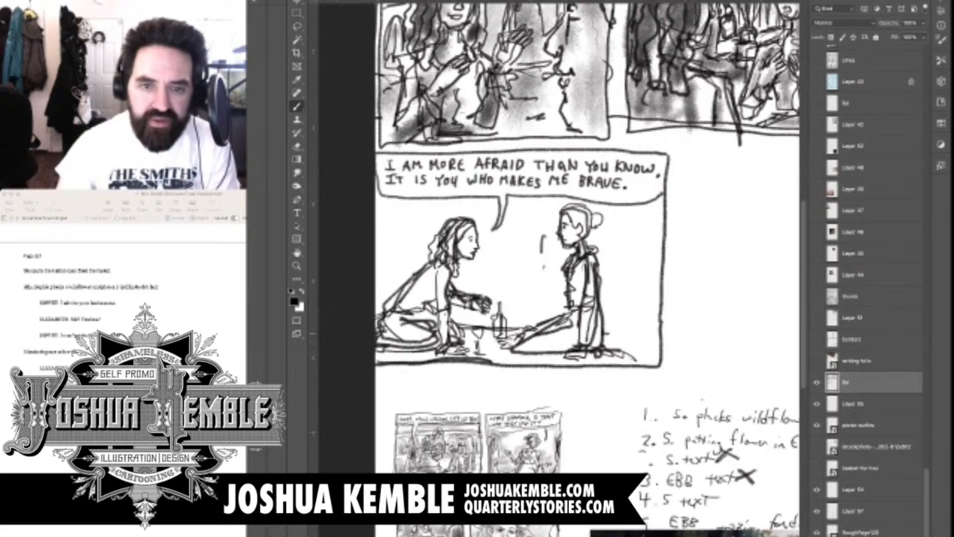
drag(607, 333, 659, 365)
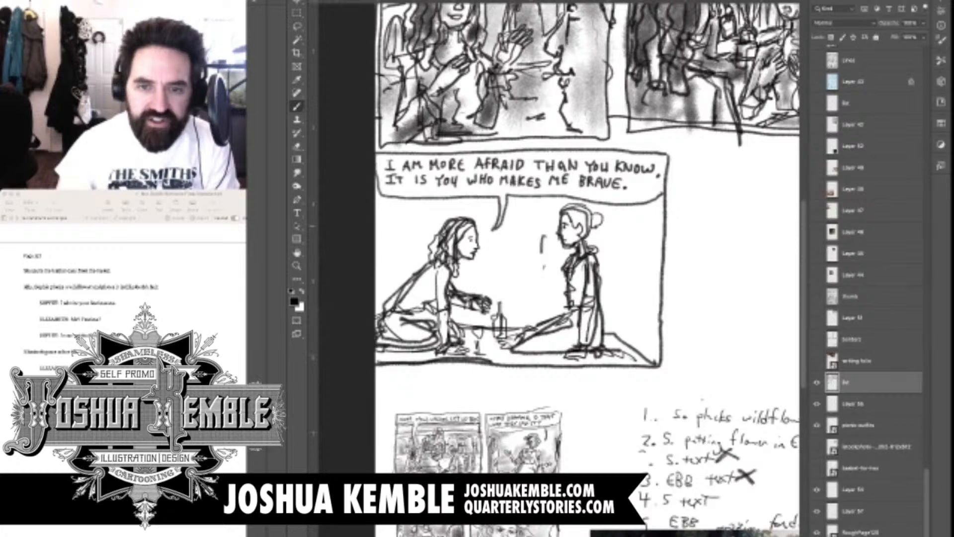
Draw a standing attendant between the kneeling figures in panel five, with a small face, hair, collar and puffed sleeves
mouse_move(525, 204)
mouse_down()
mouse_move(541, 214)
mouse_move(528, 207)
mouse_move(552, 197)
mouse_up()
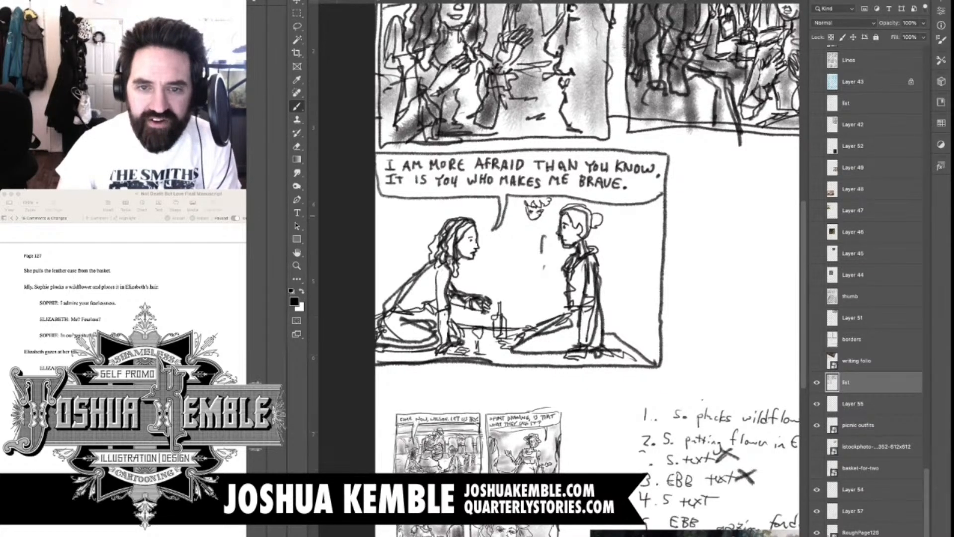
drag(526, 201, 522, 216)
mouse_move(549, 203)
mouse_down()
mouse_move(543, 215)
mouse_move(513, 213)
mouse_move(504, 228)
mouse_move(517, 235)
mouse_move(523, 222)
mouse_move(533, 227)
mouse_up()
mouse_move(540, 218)
mouse_down()
mouse_move(528, 229)
mouse_move(541, 222)
mouse_move(541, 234)
mouse_up()
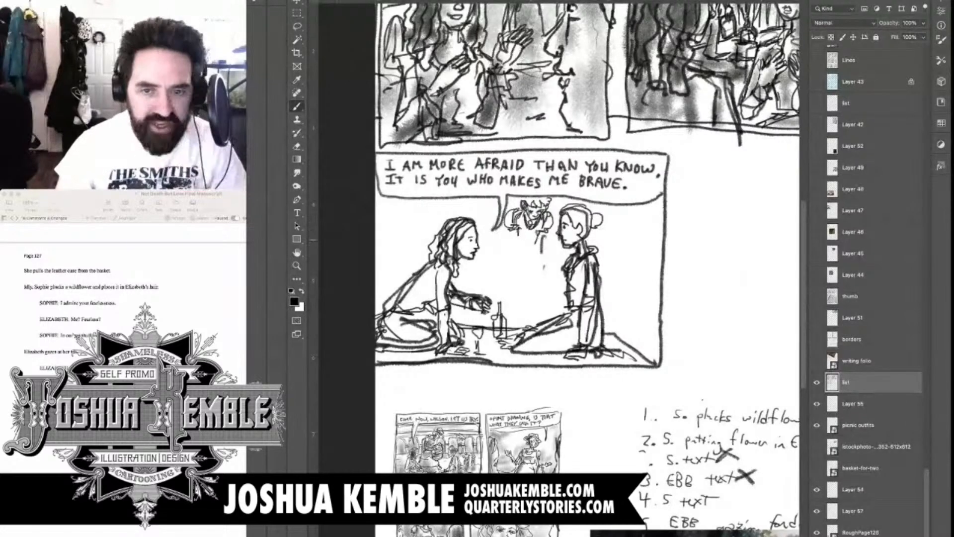
Draw the attendant's torso and lowered forearms, with the hands holding a flat case in front of the waist
mouse_move(542, 231)
mouse_down()
mouse_move(514, 266)
mouse_move(532, 272)
mouse_up()
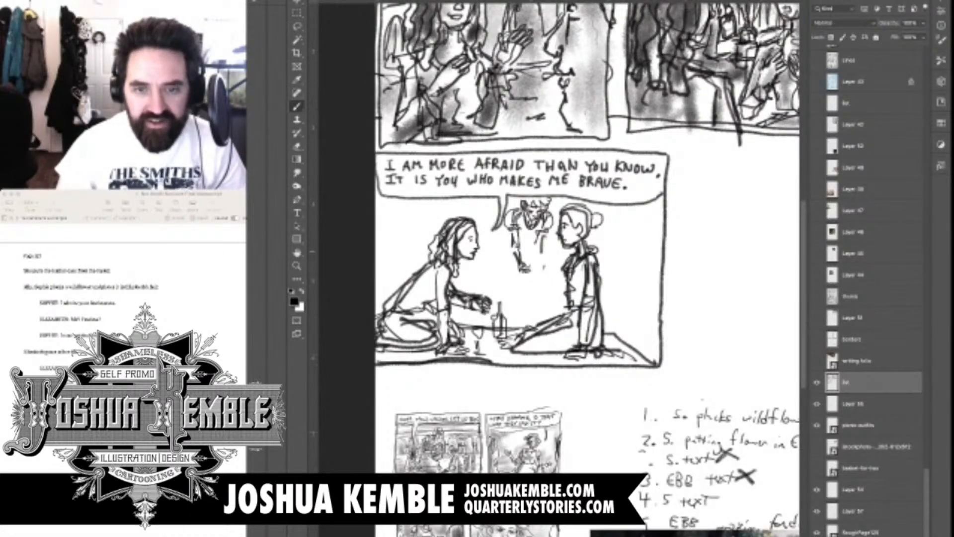
mouse_move(540, 240)
mouse_down()
mouse_move(531, 267)
mouse_move(550, 273)
mouse_move(524, 272)
mouse_move(531, 288)
mouse_move(542, 263)
mouse_up()
mouse_move(540, 264)
mouse_down()
mouse_move(551, 269)
mouse_move(542, 246)
mouse_move(536, 264)
mouse_move(560, 286)
mouse_move(539, 270)
mouse_up()
drag(538, 274, 544, 274)
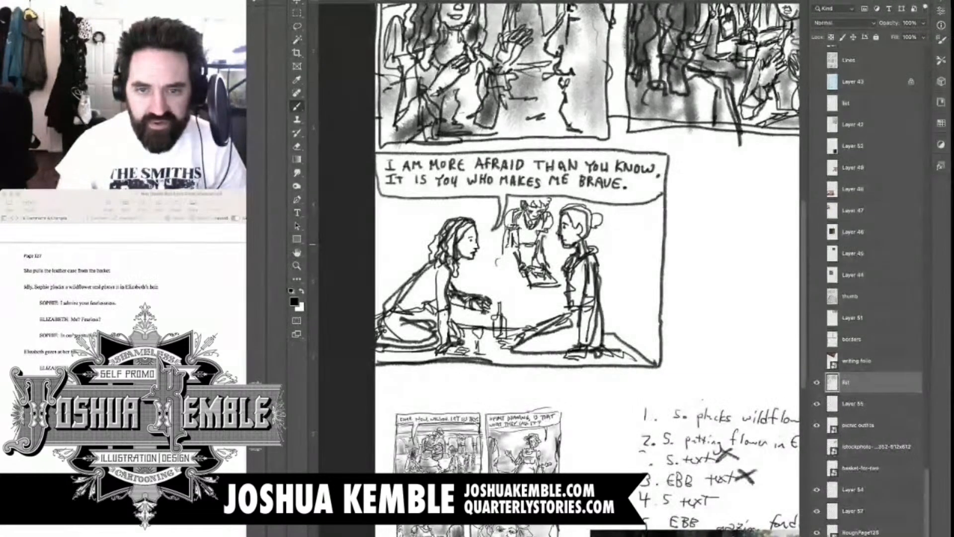
Draw the attendant's long, full skirt with its side contours, hem and vertical folds behind the bottle and glass
drag(506, 247, 497, 281)
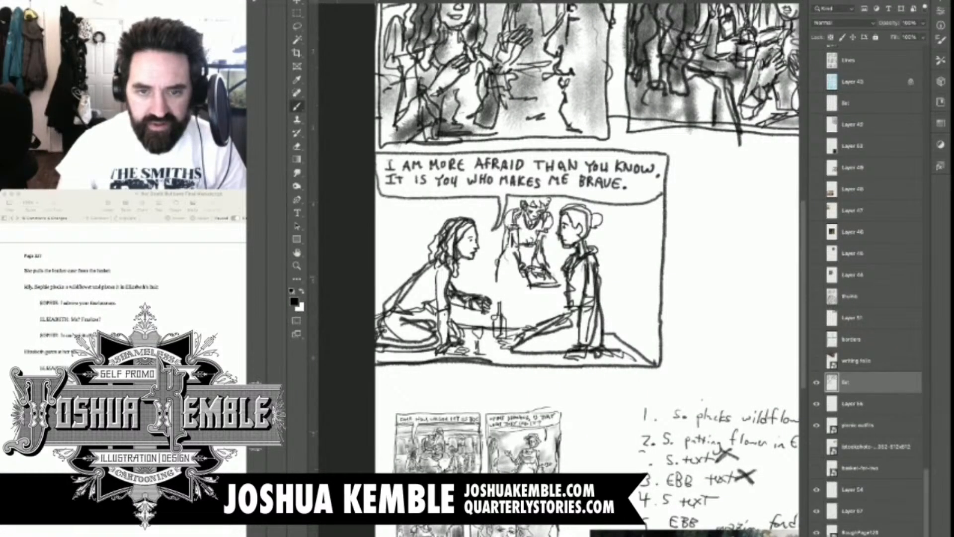
drag(547, 286, 546, 317)
drag(506, 257, 484, 299)
drag(491, 316, 478, 333)
drag(518, 304, 508, 334)
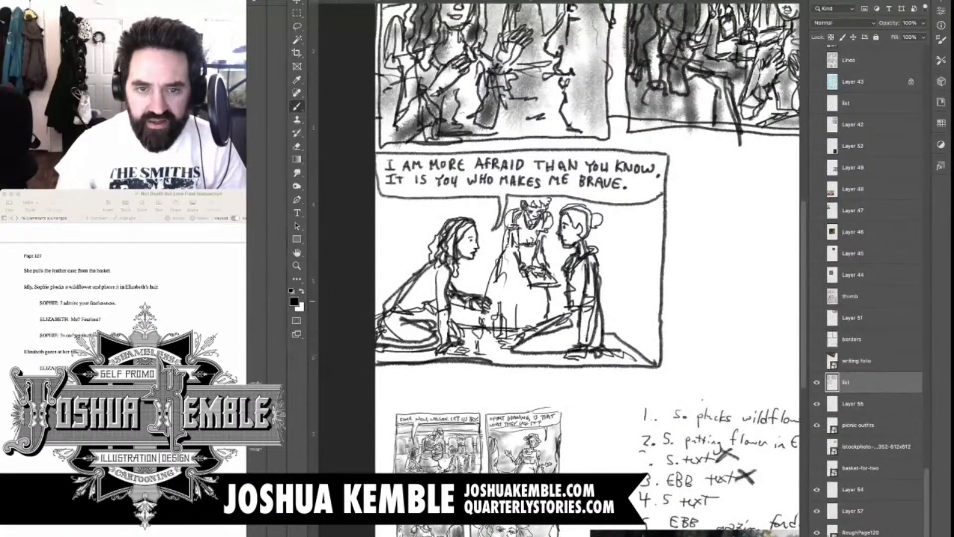
mouse_move(524, 287)
mouse_down()
mouse_move(514, 329)
mouse_move(530, 330)
mouse_up()
drag(556, 285, 548, 315)
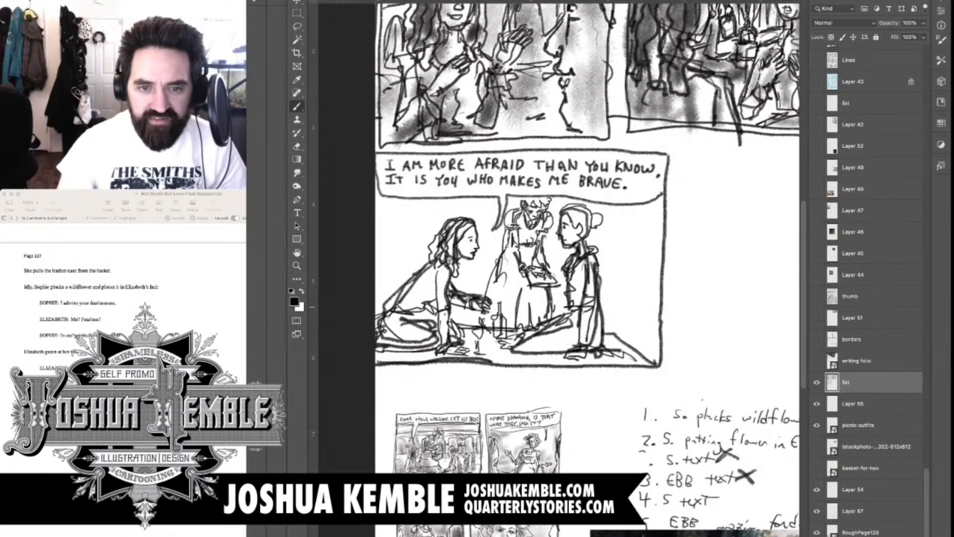
Add panel five's background with a horizon line, a thin ledge line under the speech balloon and arches on both sides
drag(413, 273, 376, 271)
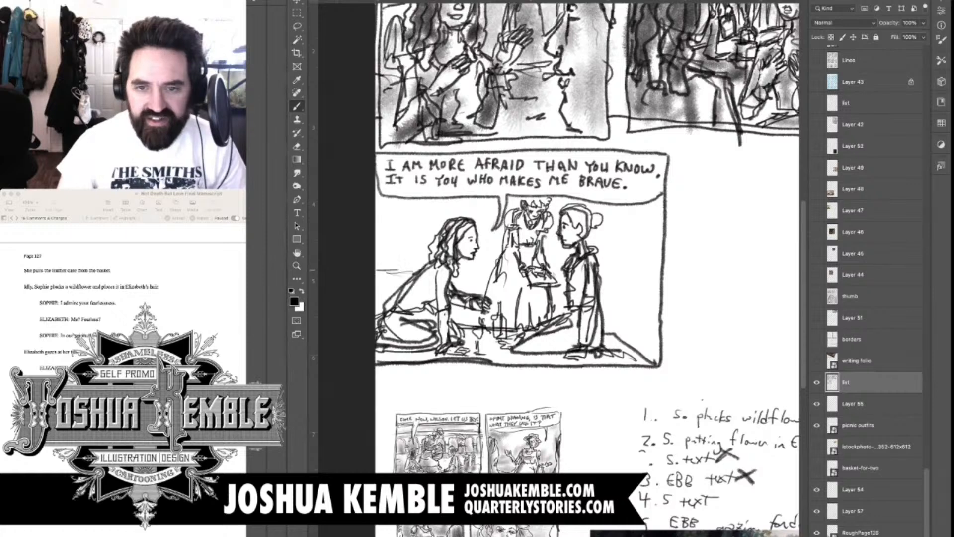
drag(492, 269, 454, 269)
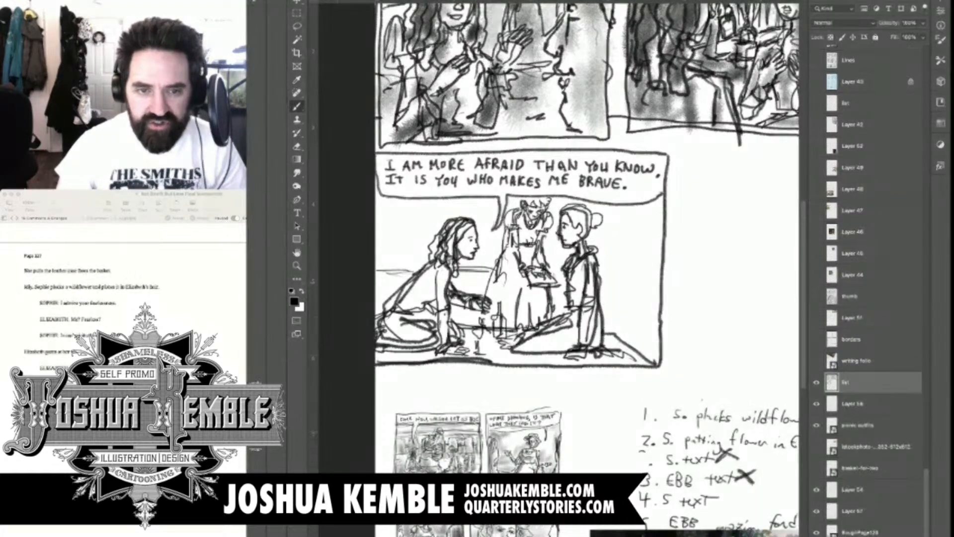
mouse_move(637, 277)
mouse_down()
mouse_move(551, 274)
mouse_move(636, 270)
mouse_up()
mouse_move(405, 208)
mouse_down()
mouse_move(391, 268)
mouse_move(432, 230)
mouse_move(431, 242)
mouse_move(493, 214)
mouse_up()
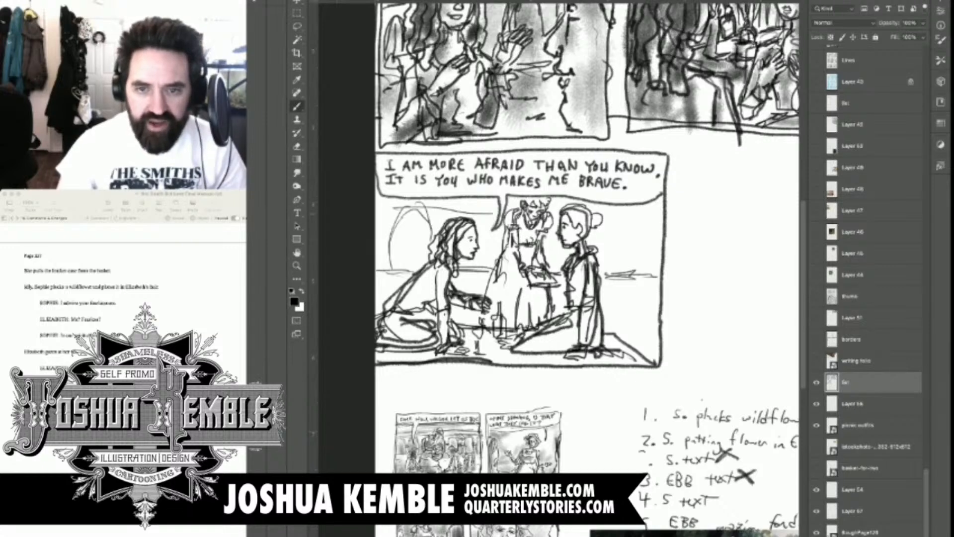
drag(433, 204, 663, 211)
mouse_move(456, 214)
mouse_down()
mouse_move(483, 207)
mouse_move(485, 259)
mouse_up()
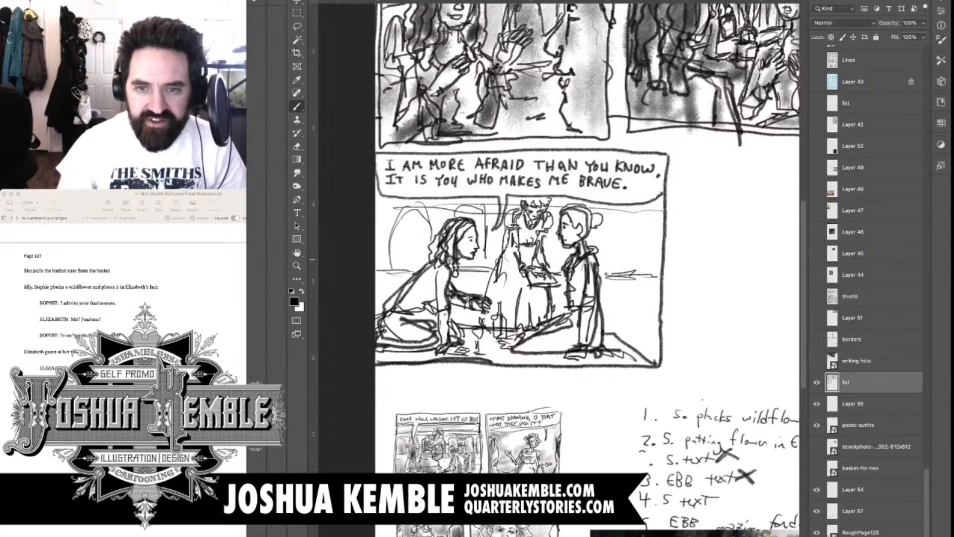
mouse_move(621, 214)
mouse_down()
mouse_move(608, 269)
mouse_move(641, 267)
mouse_move(646, 276)
mouse_up()
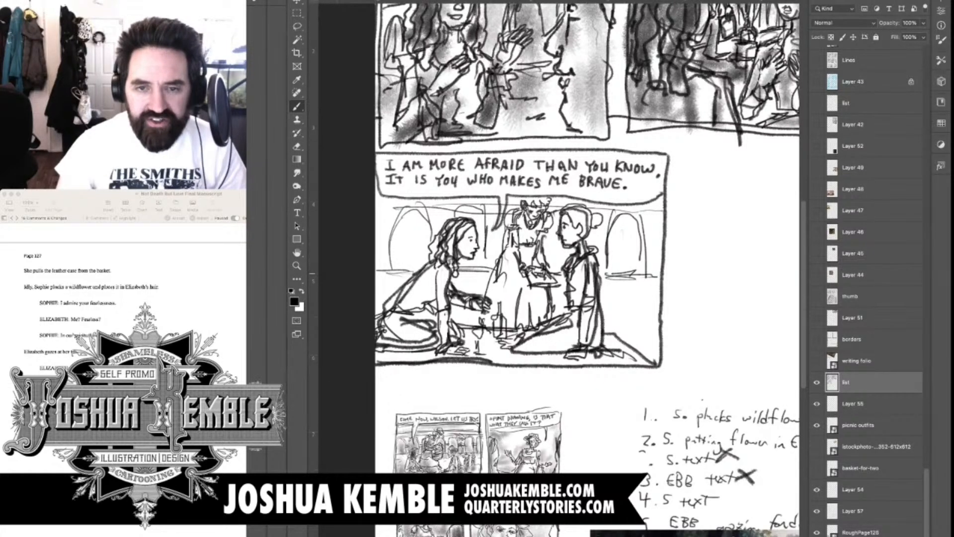
Shift the sketched panels right and slightly down so that panel five's left border lies inside the page
scroll(557, 238, up, 5)
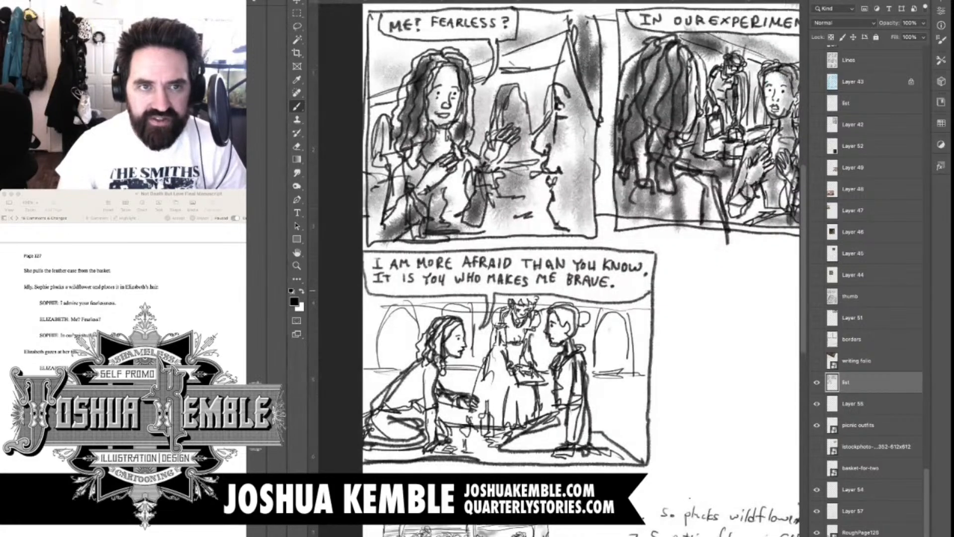
drag(556, 291, 590, 273)
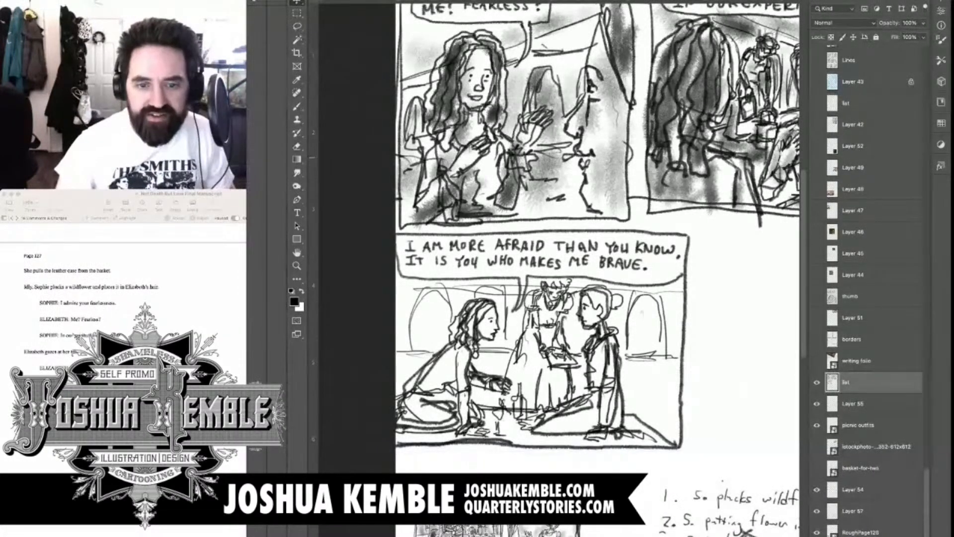
mouse_move(557, 290)
mouse_down()
mouse_move(588, 297)
mouse_move(496, 353)
mouse_up()
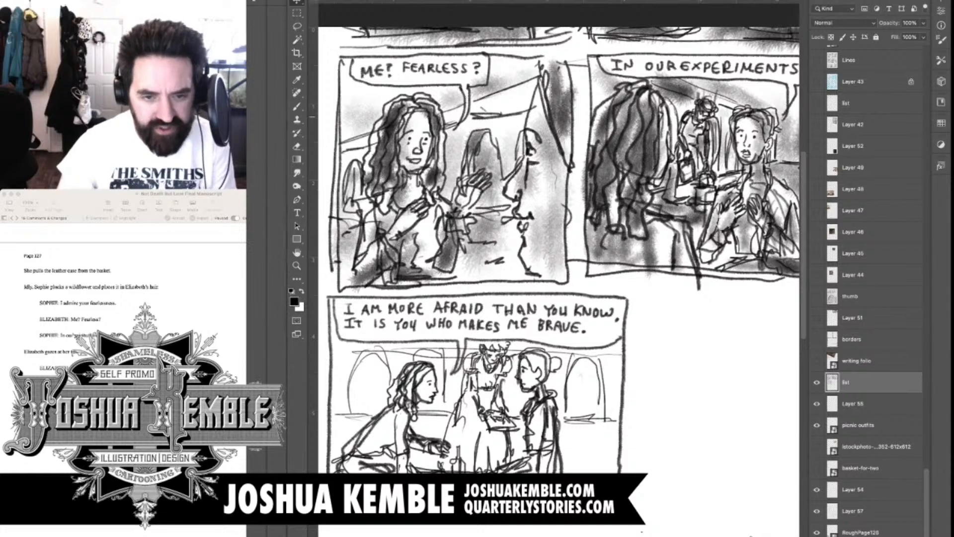
Shade the upright figure's hair and clothing, the attendant's dress and the background arches in panel five with soft grey tones
key(b)
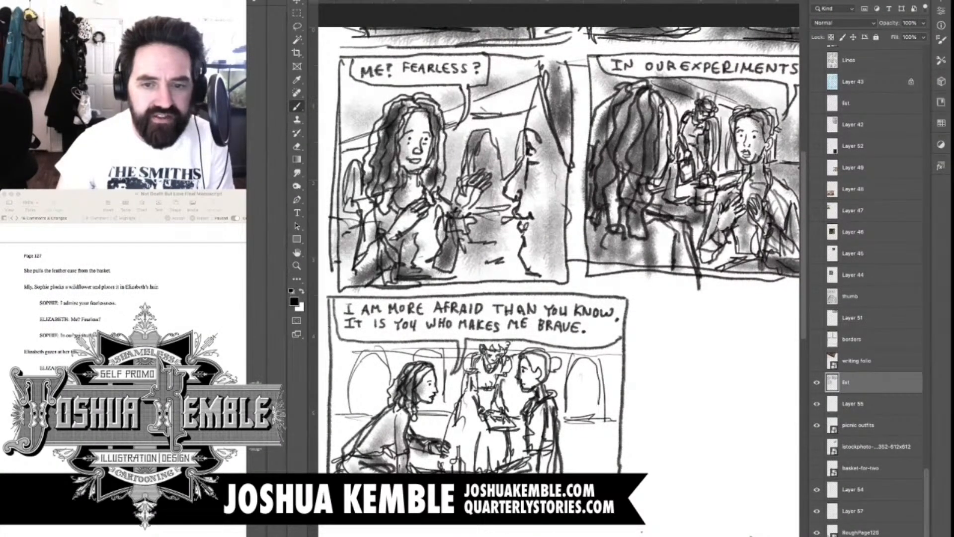
mouse_move(533, 360)
mouse_down()
mouse_move(545, 376)
mouse_move(558, 367)
mouse_up()
drag(531, 372, 546, 387)
mouse_move(541, 400)
mouse_down()
mouse_move(550, 412)
mouse_move(542, 458)
mouse_up()
drag(540, 420, 543, 470)
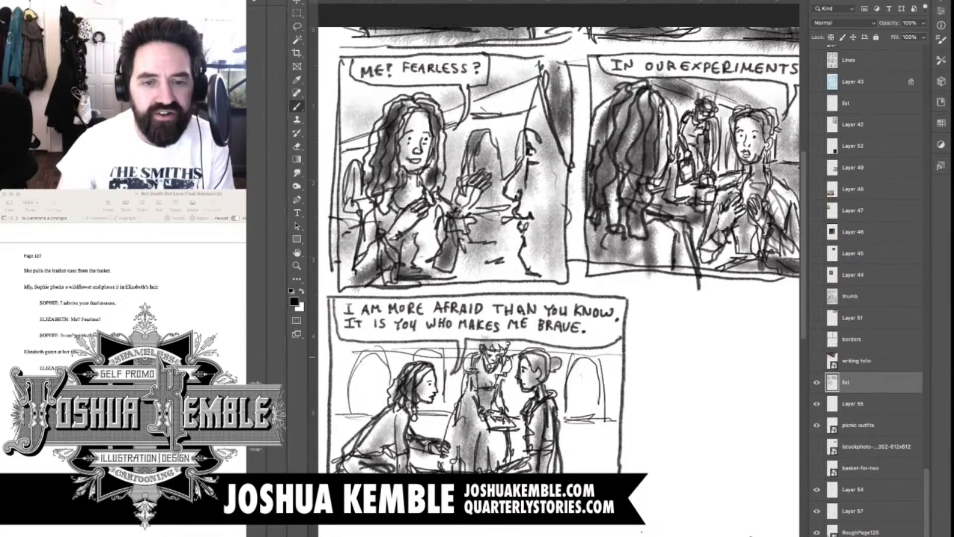
drag(343, 355, 341, 382)
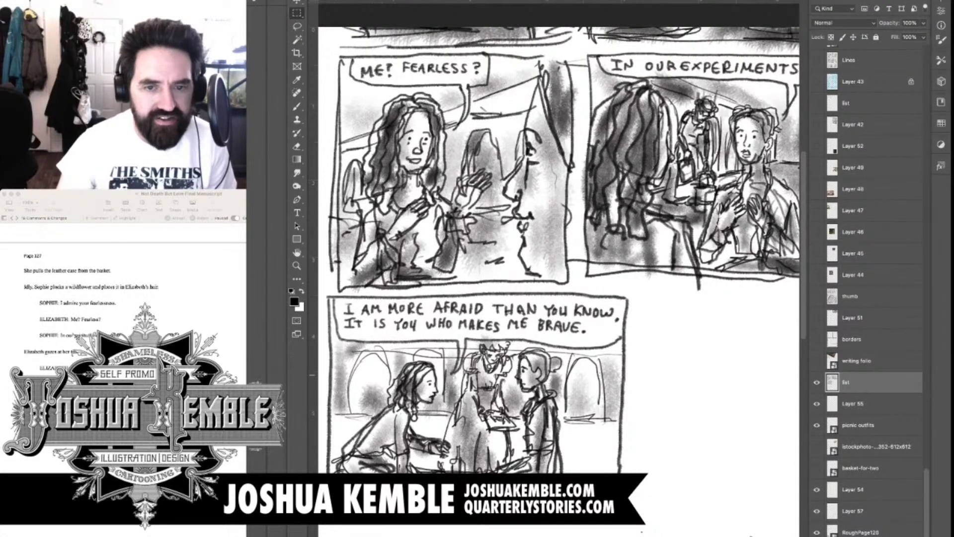
Shade the kneeling figures' skirts, the blanket and the ground along panel five's lower edge
key(b)
key(m)
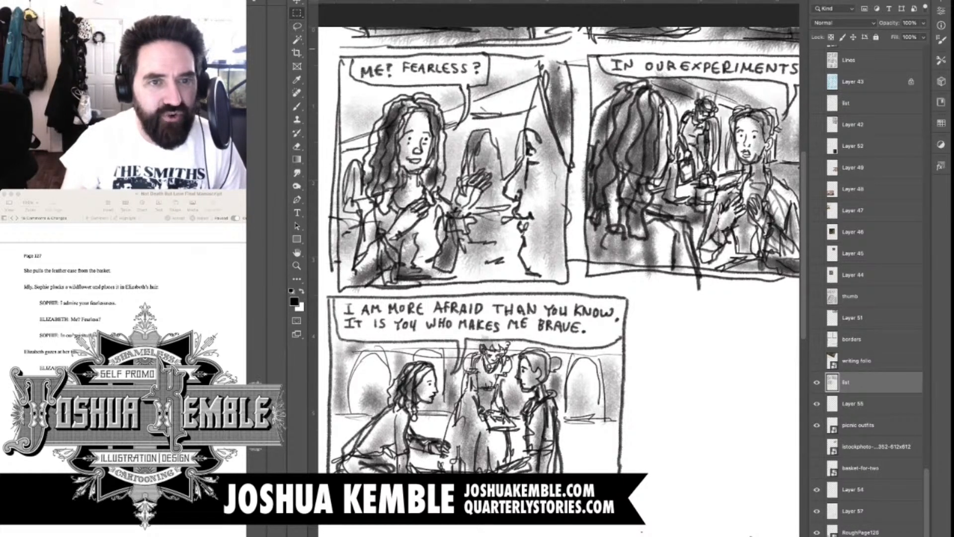
key(b)
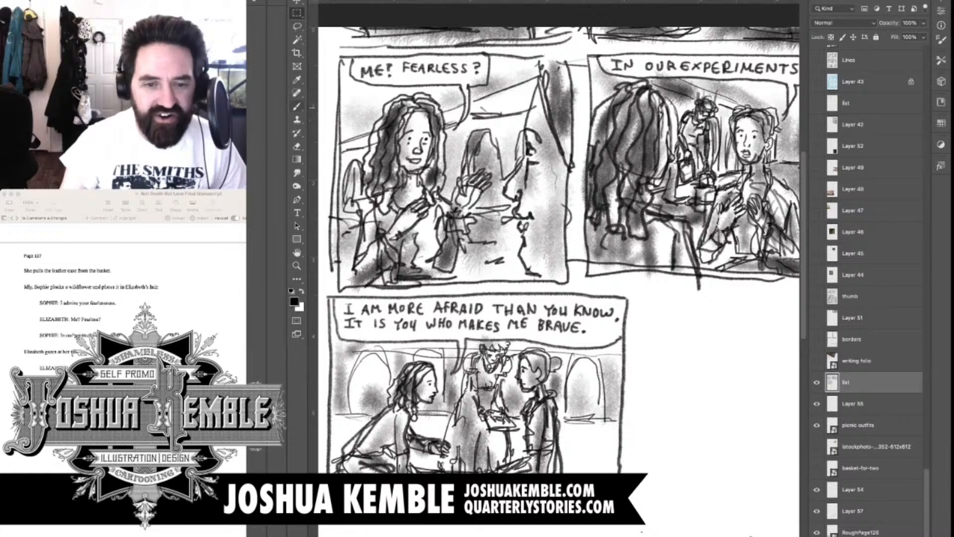
key(b)
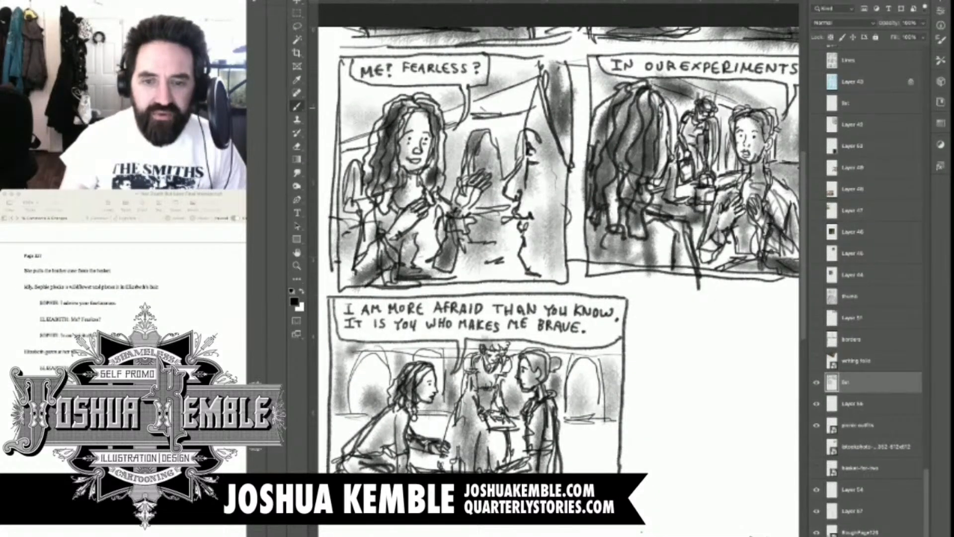
scroll(557, 248, down, 3)
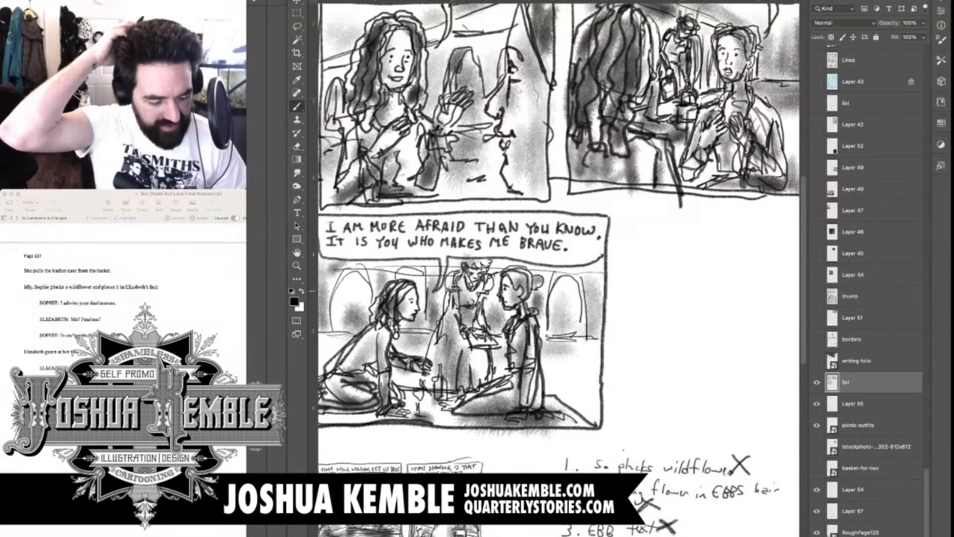
Select the handwritten breakdown's layer and move the list up and left, to just below panel five
key(super+0)
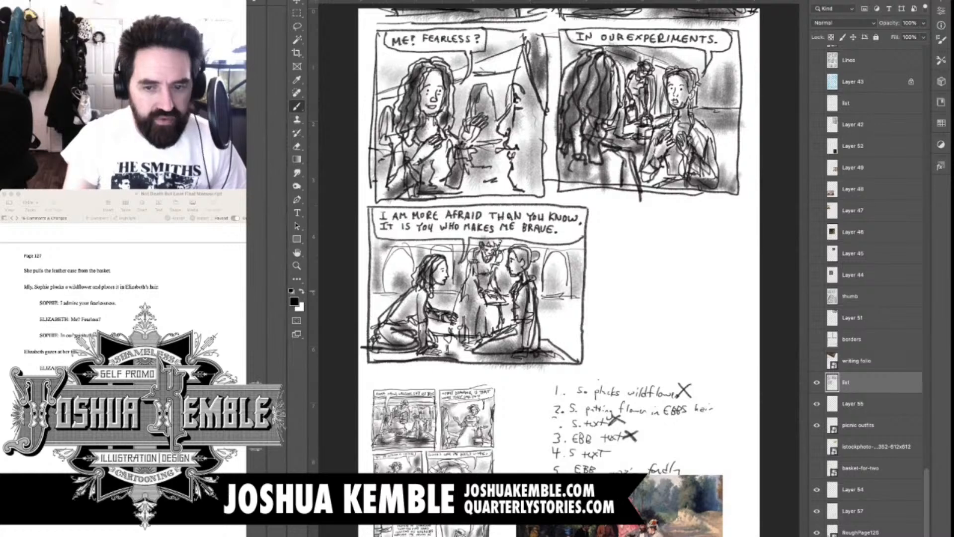
key(super+minus)
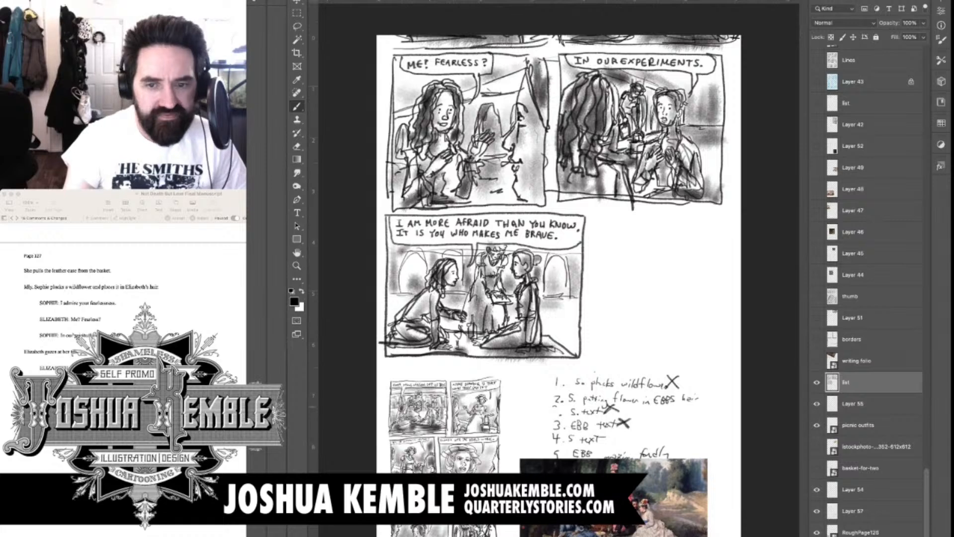
click(853, 403)
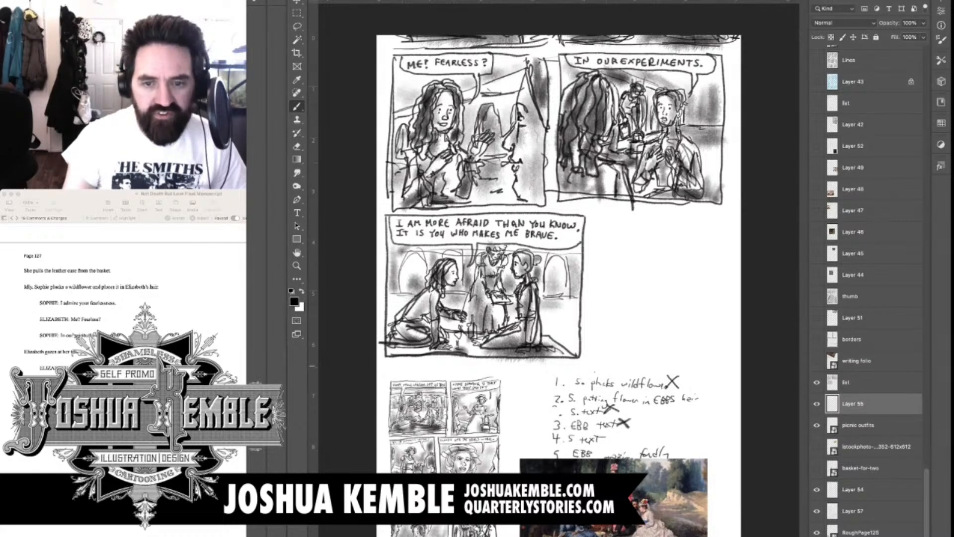
key(v)
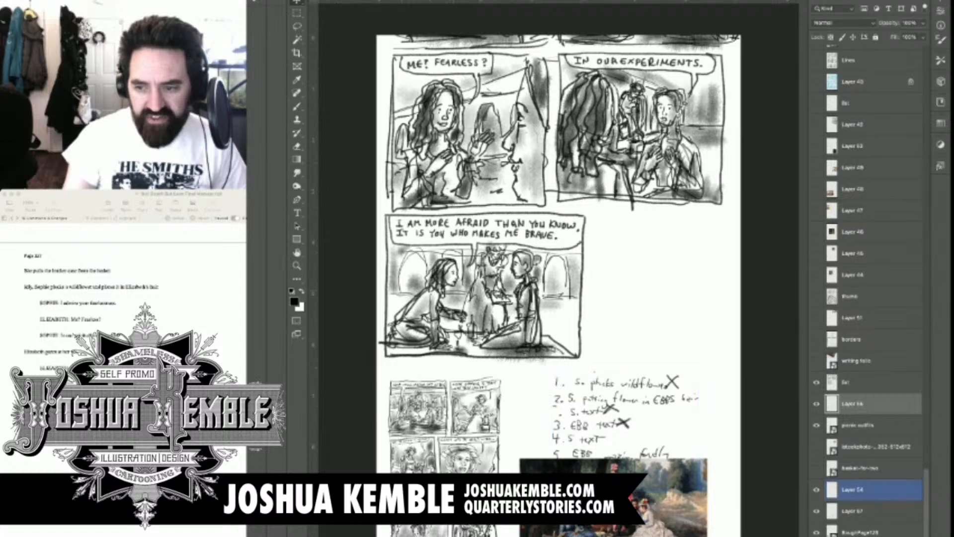
click(853, 489)
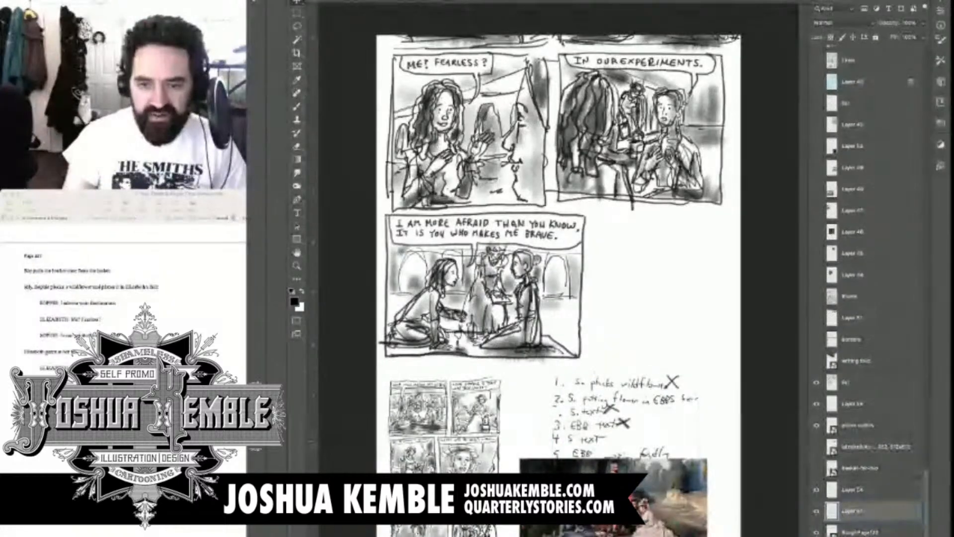
drag(616, 417, 539, 385)
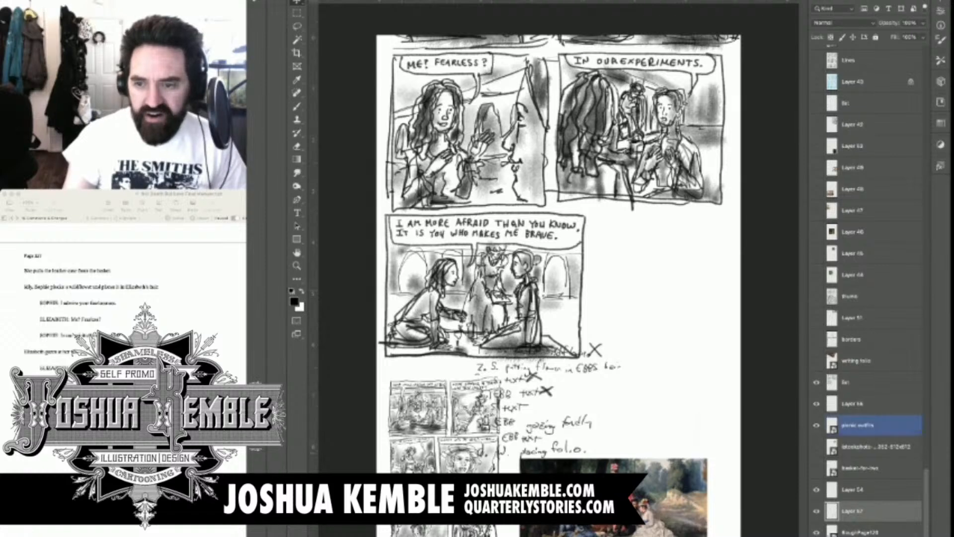
Select the list layer and move the sketched panels up and left so that panel five sits clear above the handwritten breakdown
click(862, 382)
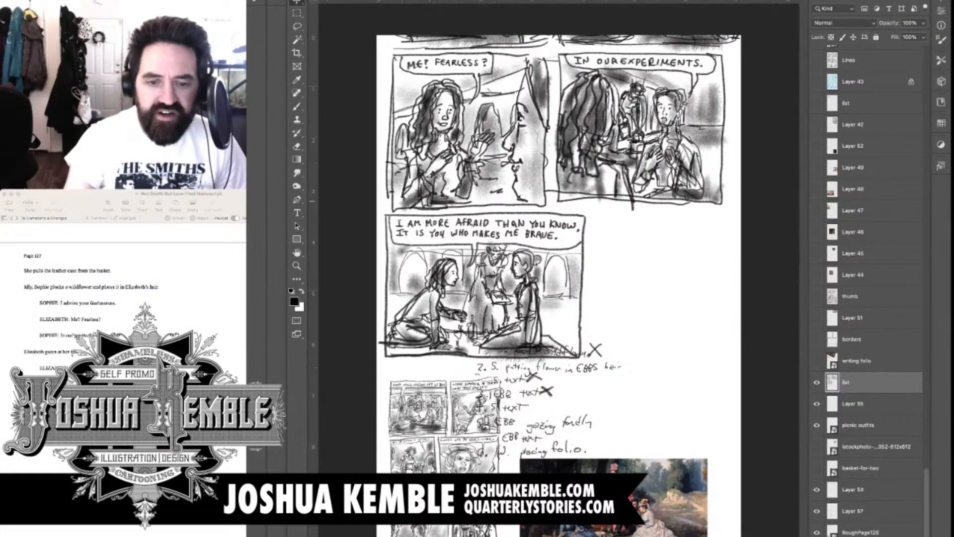
key(ctrl+equal)
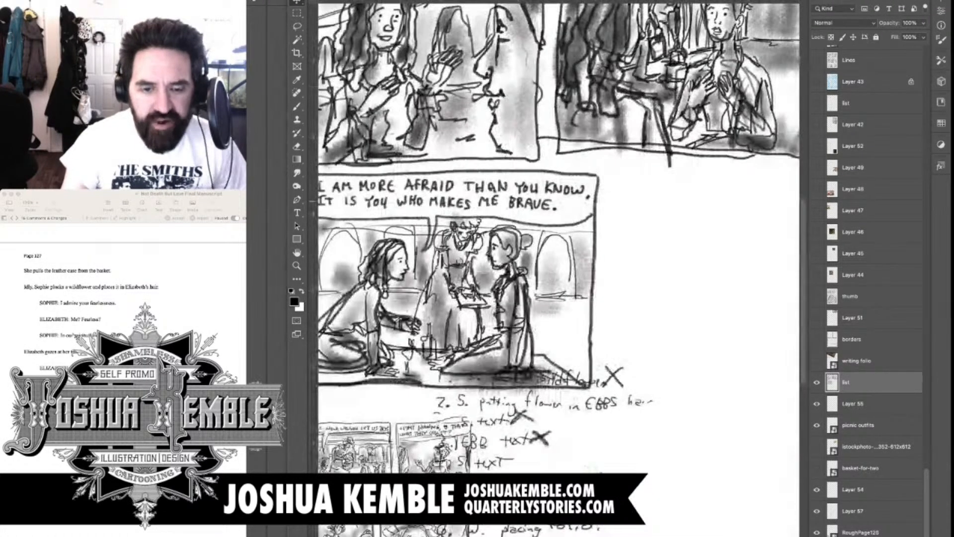
drag(586, 298, 510, 260)
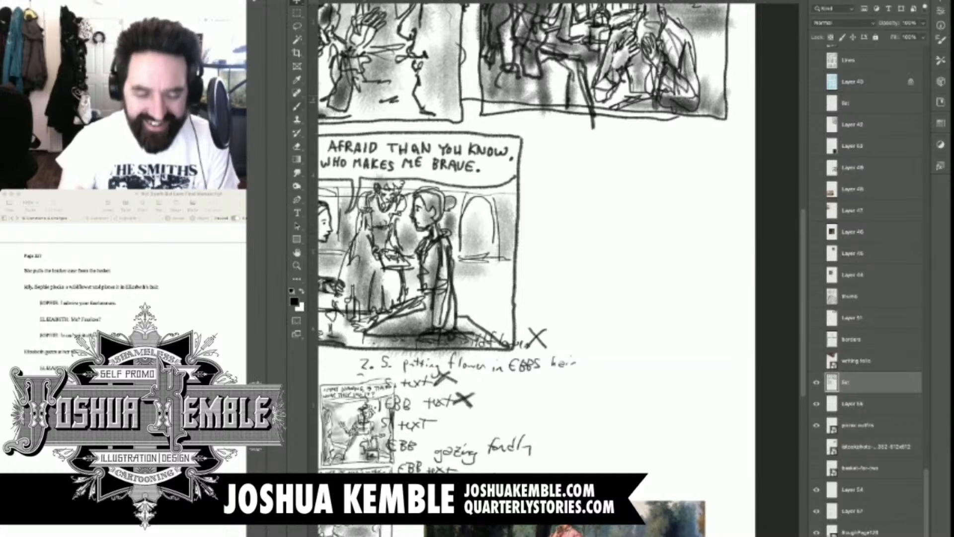
key(b)
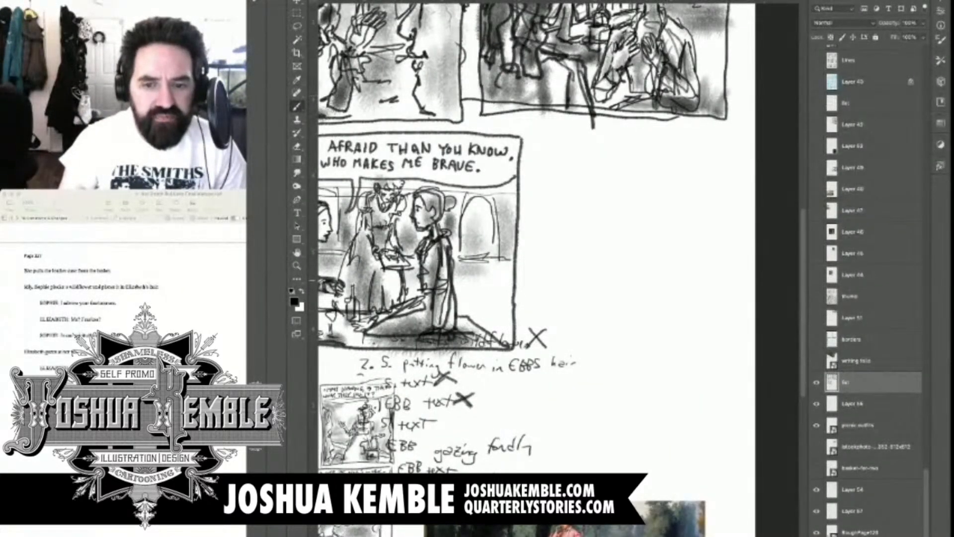
drag(422, 248, 480, 351)
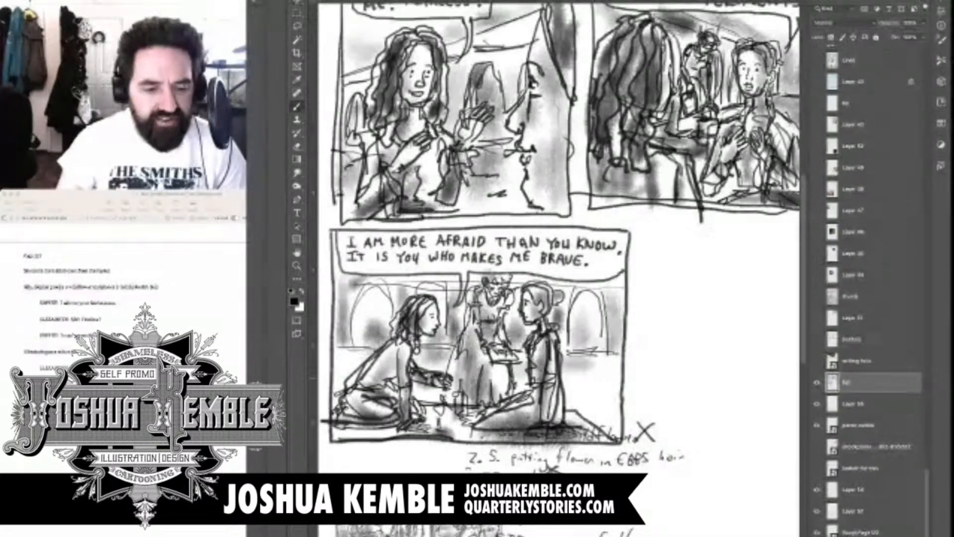
drag(546, 278, 480, 252)
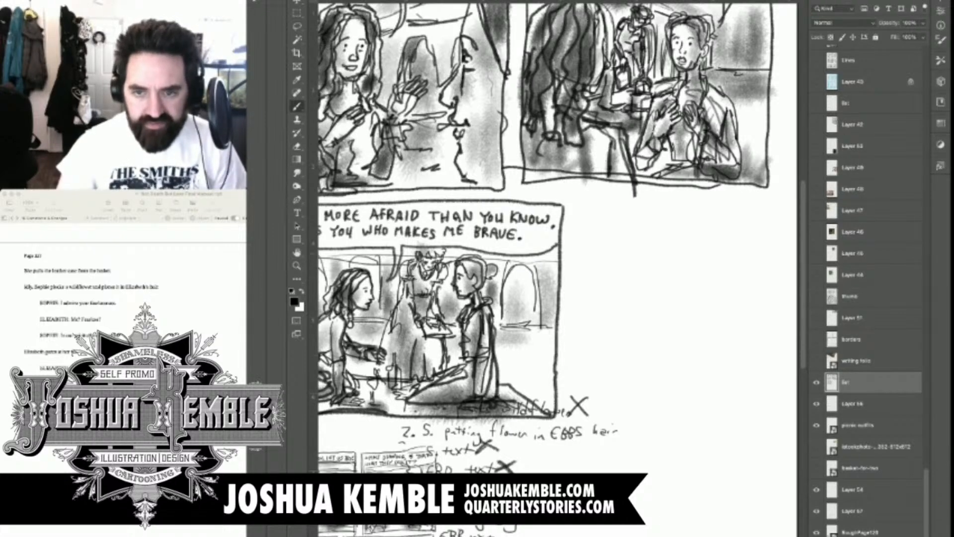
drag(586, 268, 530, 275)
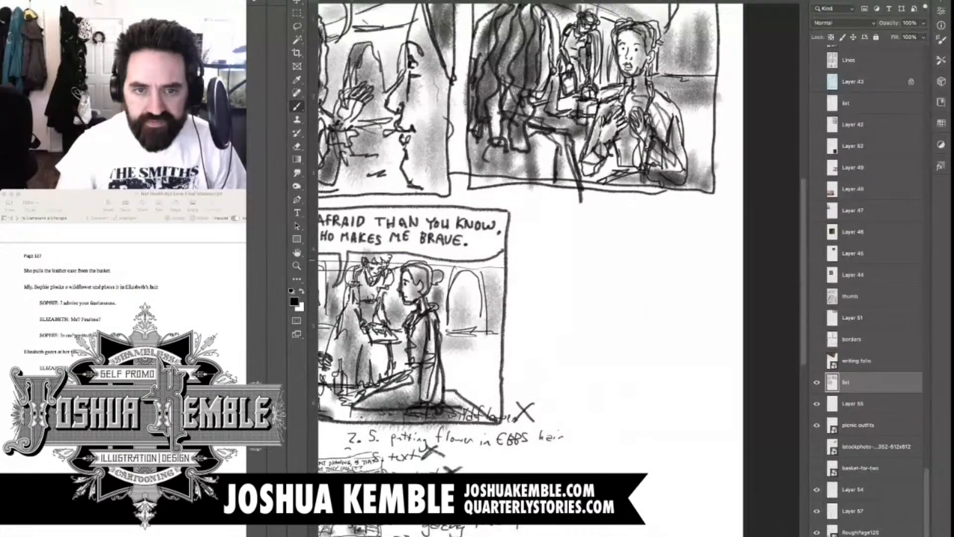
key(super+minus)
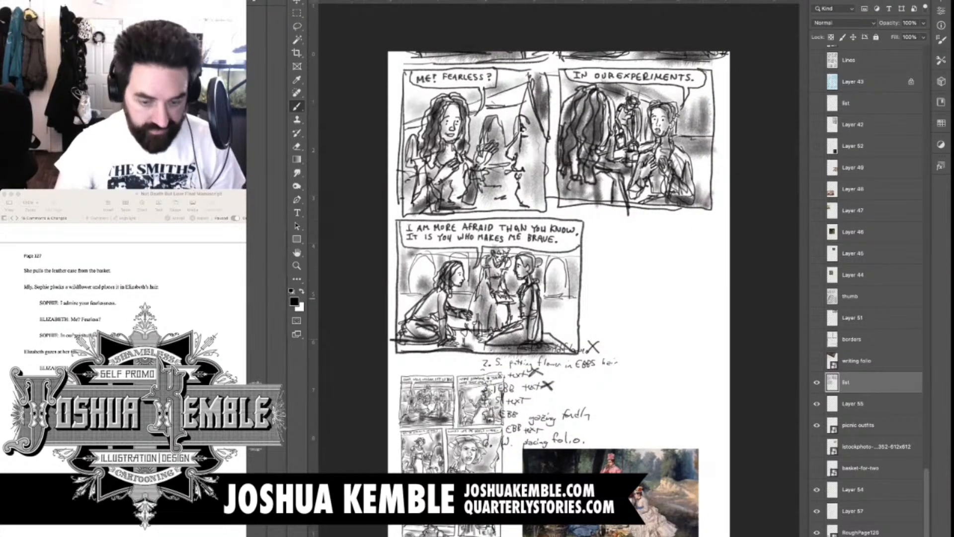
key(super+plus)
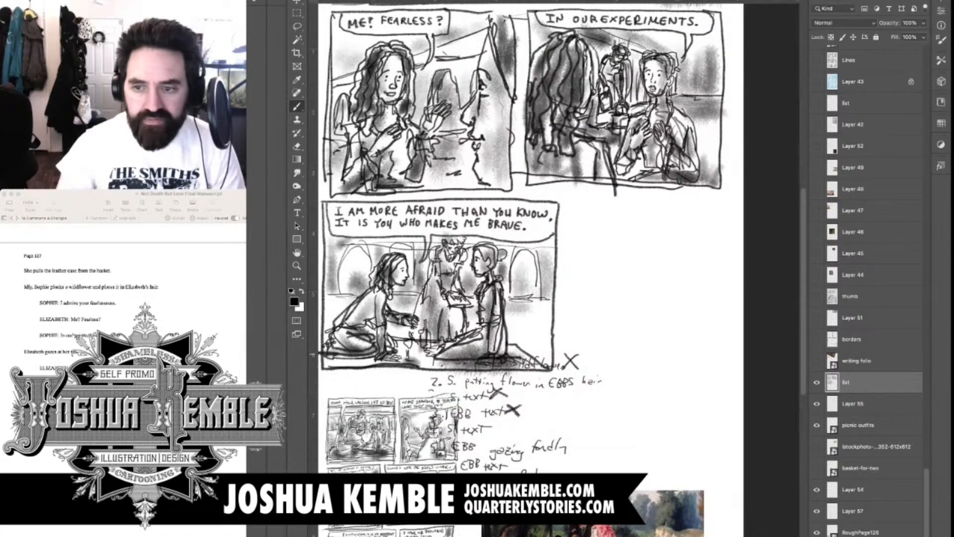
scroll(527, 268, down, 2)
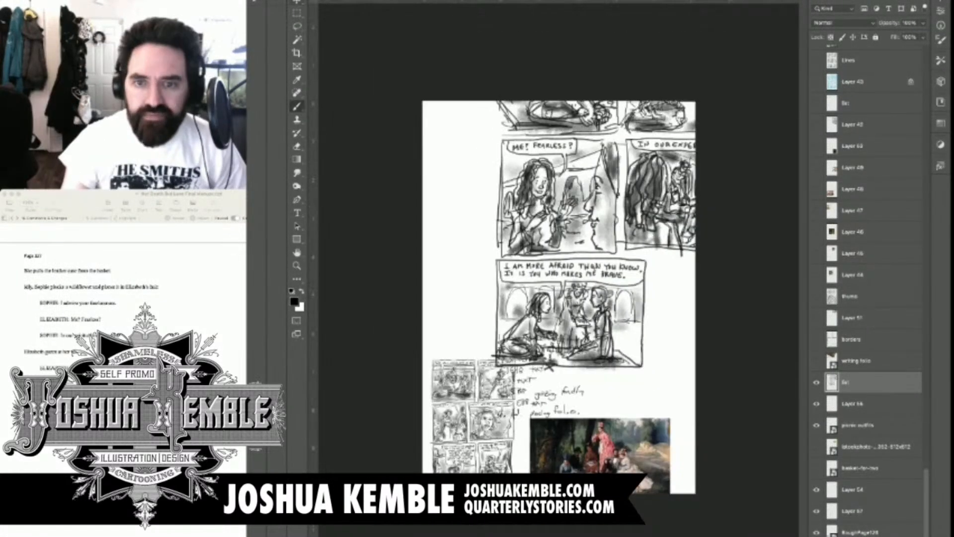
key(v)
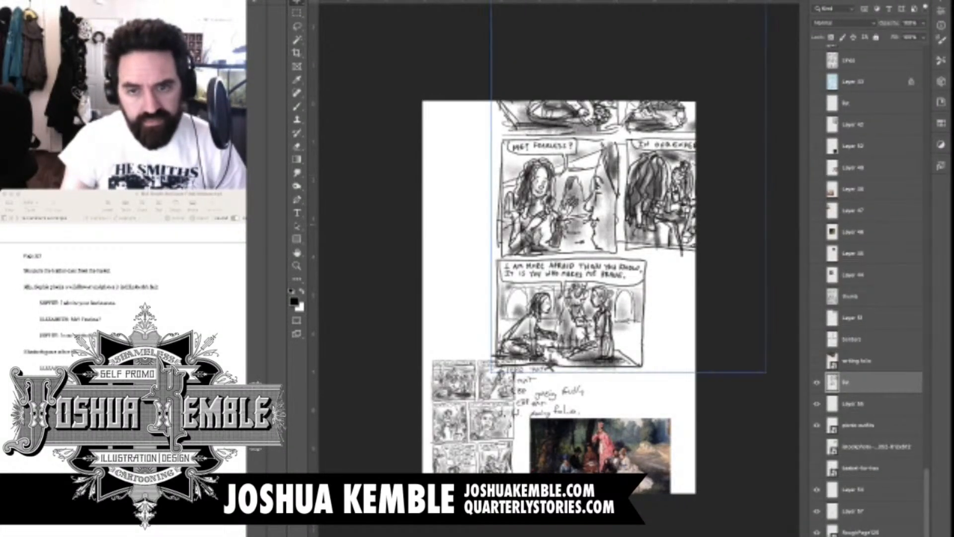
drag(591, 196, 524, 150)
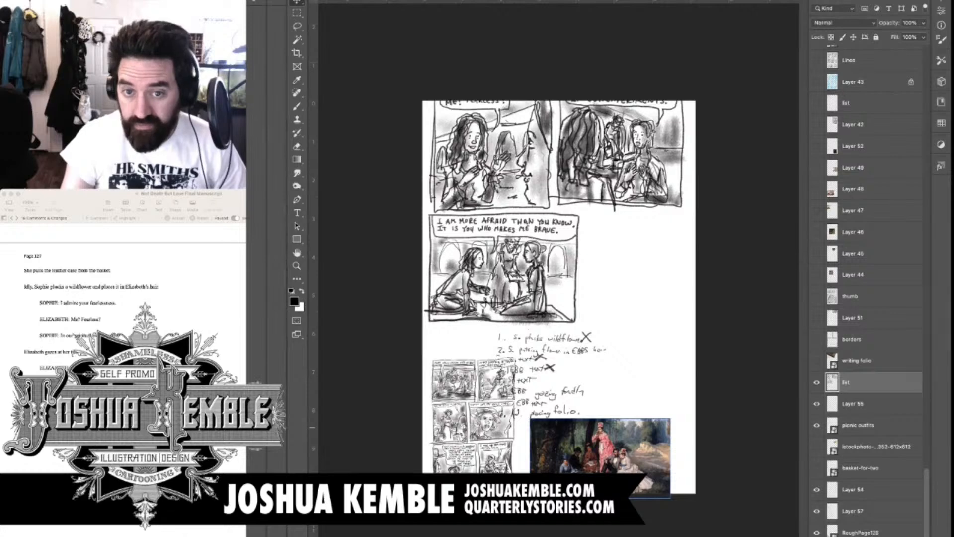
Show the writing folio reference photo, scale it down and place it beside the handwritten breakdown, above the picnic painting
click(816, 360)
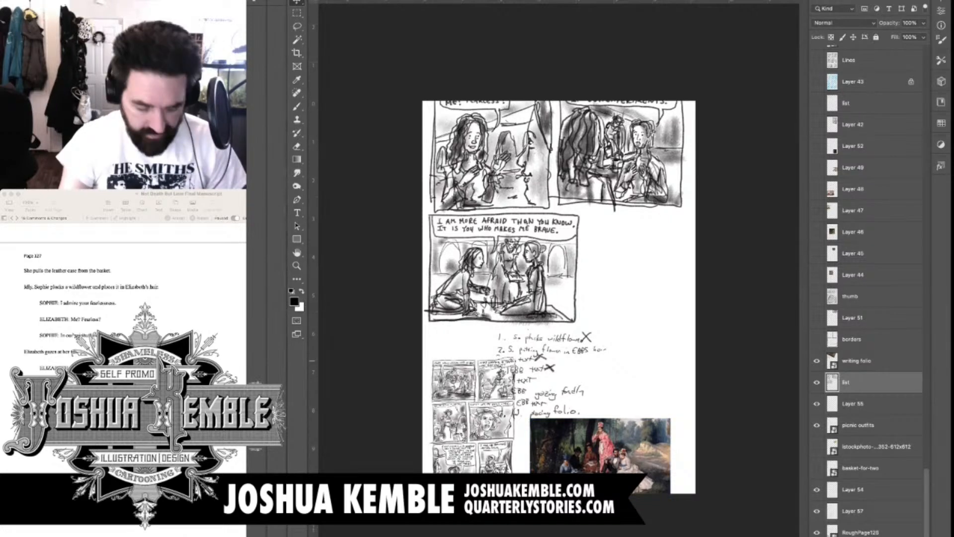
click(856, 361)
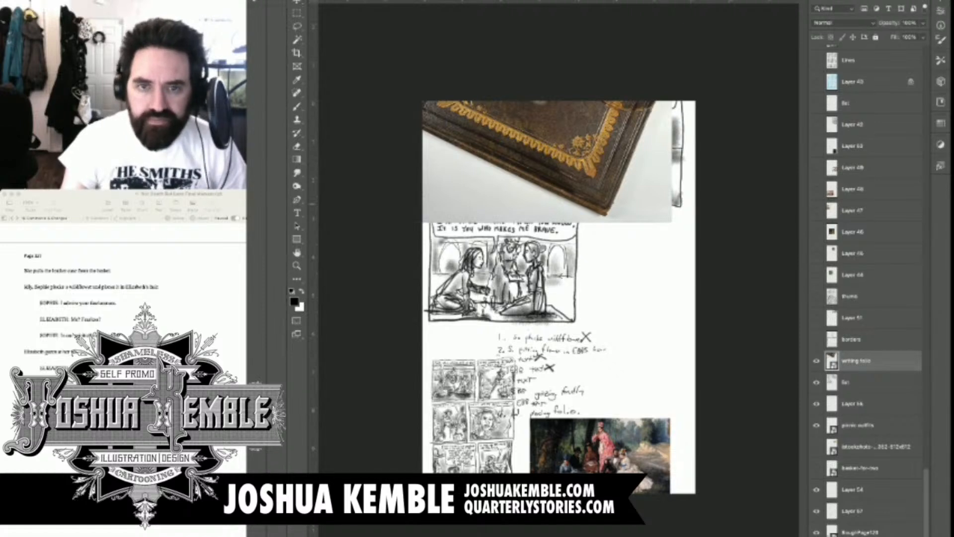
key(ctrl+t)
drag(672, 222, 556, 105)
drag(517, 74, 652, 444)
drag(533, 315, 611, 396)
drag(649, 434, 647, 378)
key(Return)
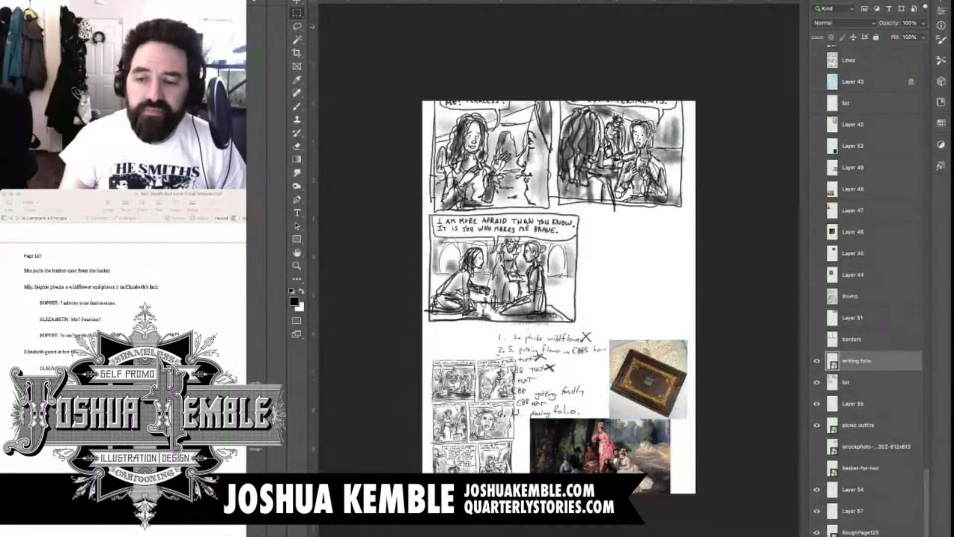
On the list layer, draw panel six's roughly square border with the brush in the blank space beside panel five
click(846, 382)
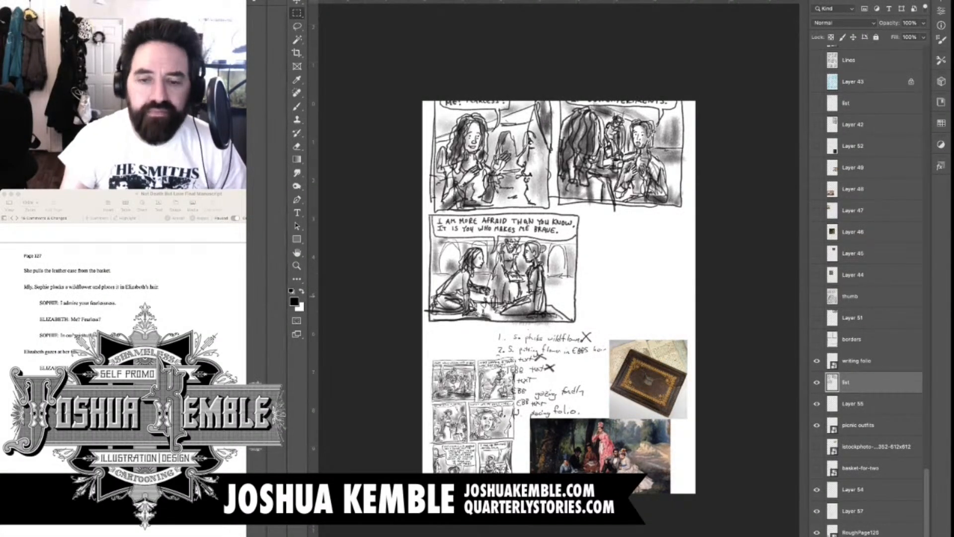
key(super+plus)
key(super+plus)
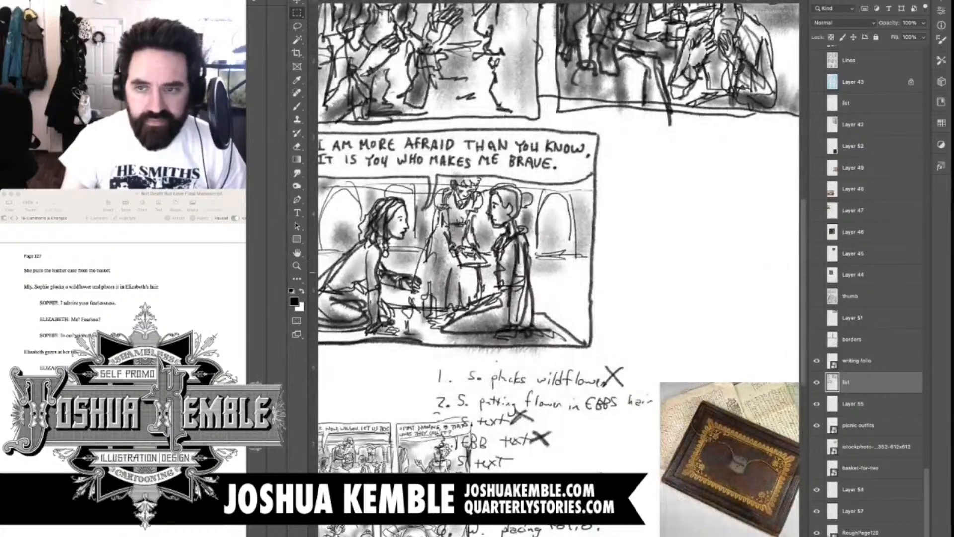
drag(616, 318, 478, 228)
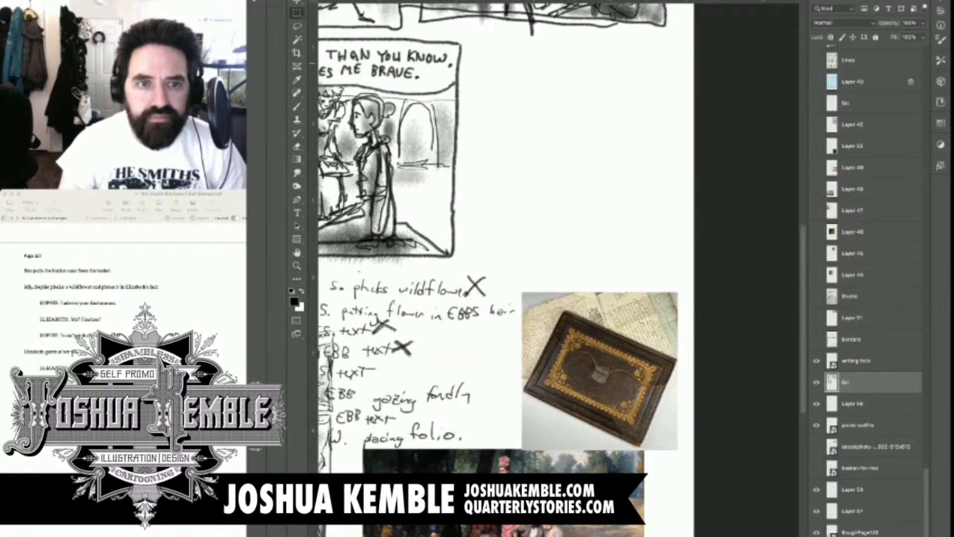
key(b)
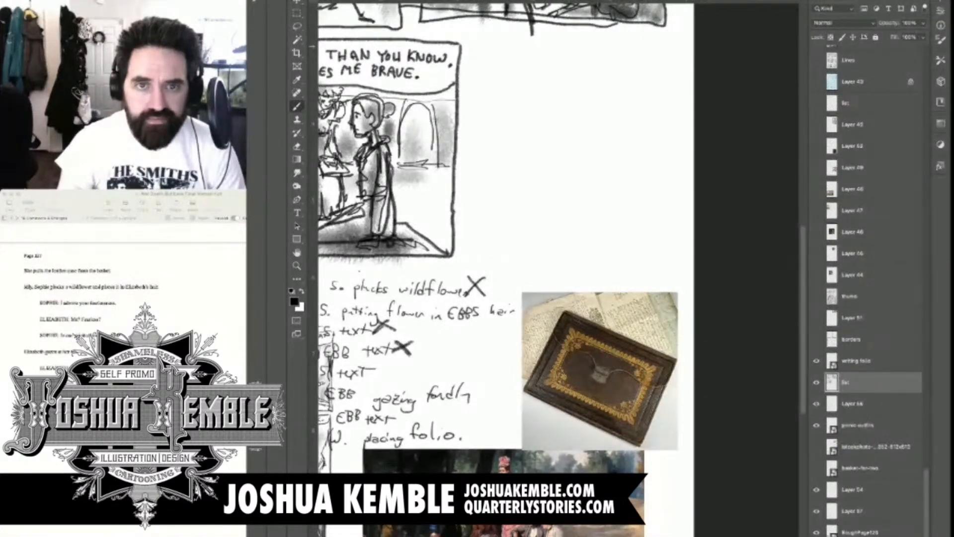
mouse_move(476, 43)
mouse_down()
mouse_move(468, 252)
mouse_move(668, 251)
mouse_up()
mouse_move(476, 38)
mouse_down()
mouse_move(664, 38)
mouse_move(672, 252)
mouse_up()
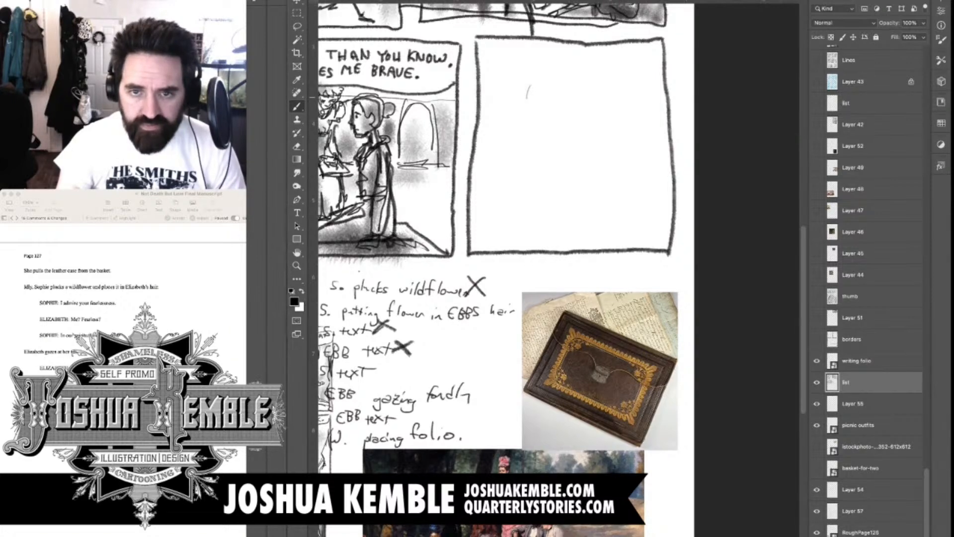
drag(527, 148, 567, 147)
drag(527, 150, 554, 189)
drag(570, 145, 590, 167)
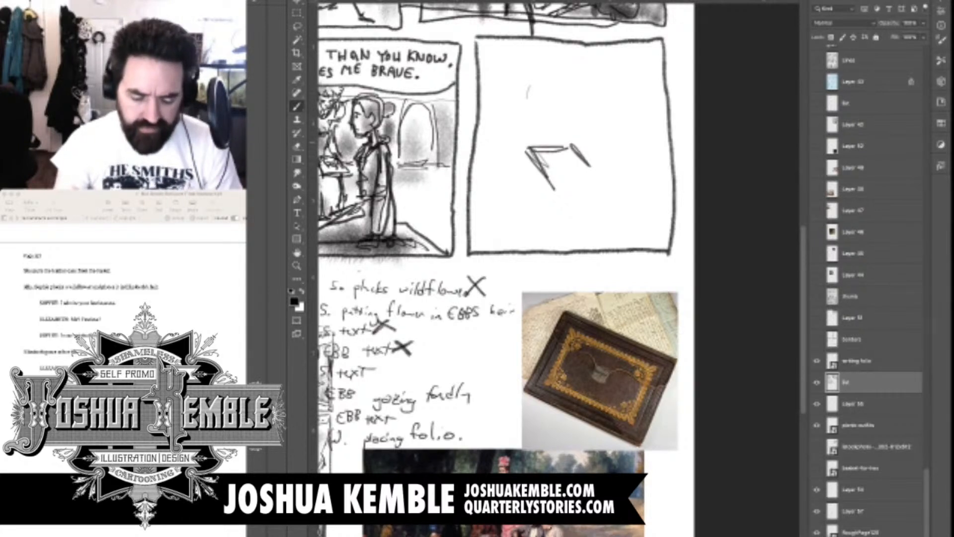
key(e)
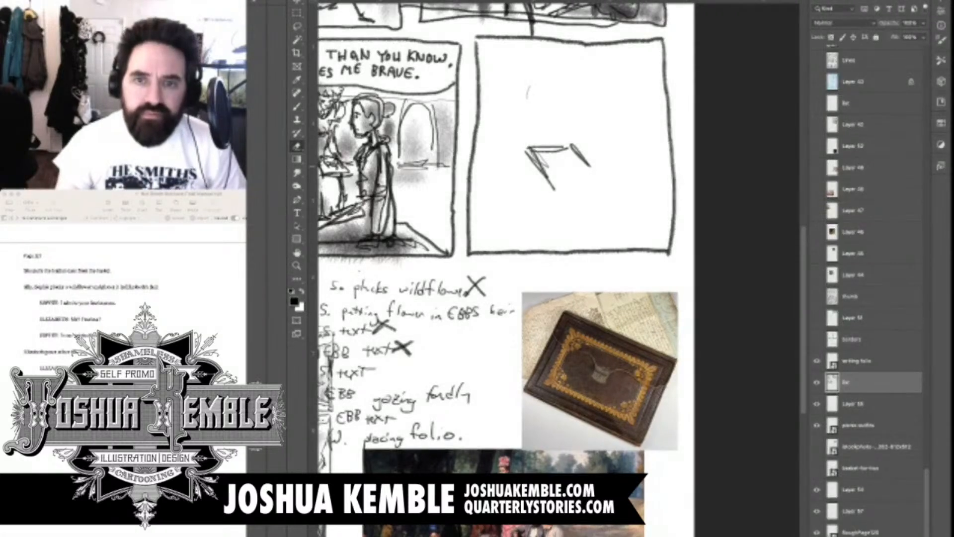
mouse_move(590, 166)
mouse_down()
mouse_move(579, 154)
mouse_move(551, 186)
mouse_up()
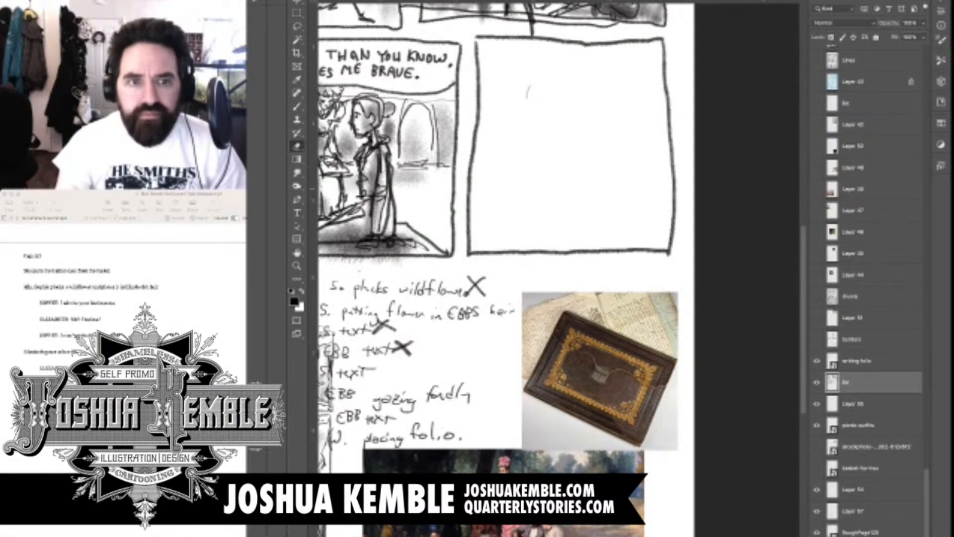
key(b)
key(e)
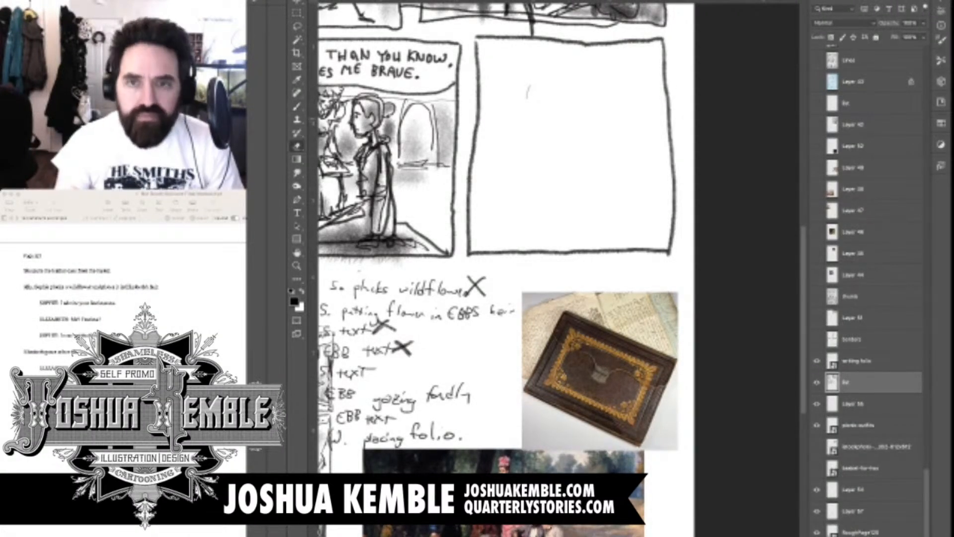
Sketch a seated figure in panel six's right half, with a tilted head, sloping back and arm, and legs stretched toward the left
key(b)
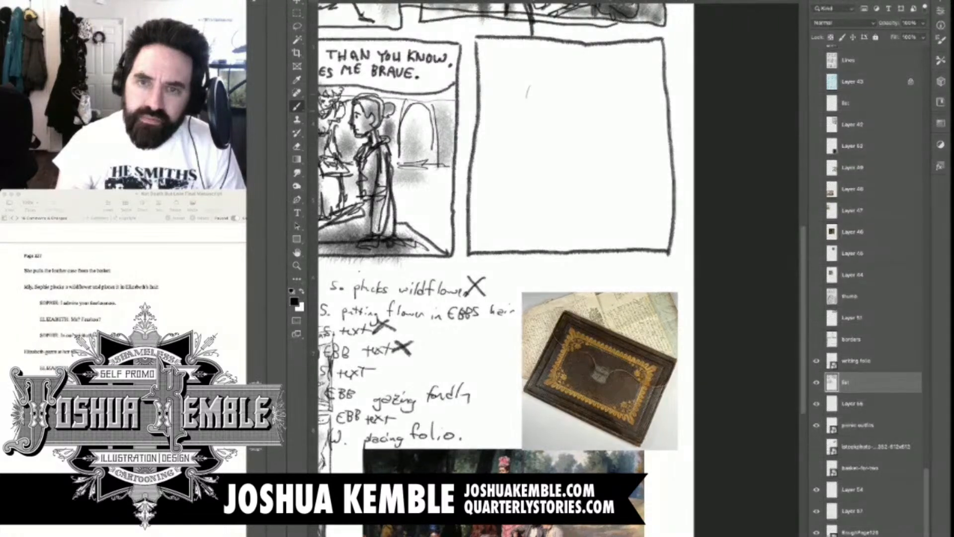
drag(607, 93, 610, 131)
mouse_move(589, 76)
mouse_down()
mouse_move(625, 65)
mouse_move(595, 86)
mouse_move(620, 116)
mouse_move(633, 93)
mouse_move(644, 118)
mouse_move(631, 130)
mouse_up()
mouse_move(641, 117)
mouse_down()
mouse_move(656, 131)
mouse_move(657, 159)
mouse_move(630, 212)
mouse_up()
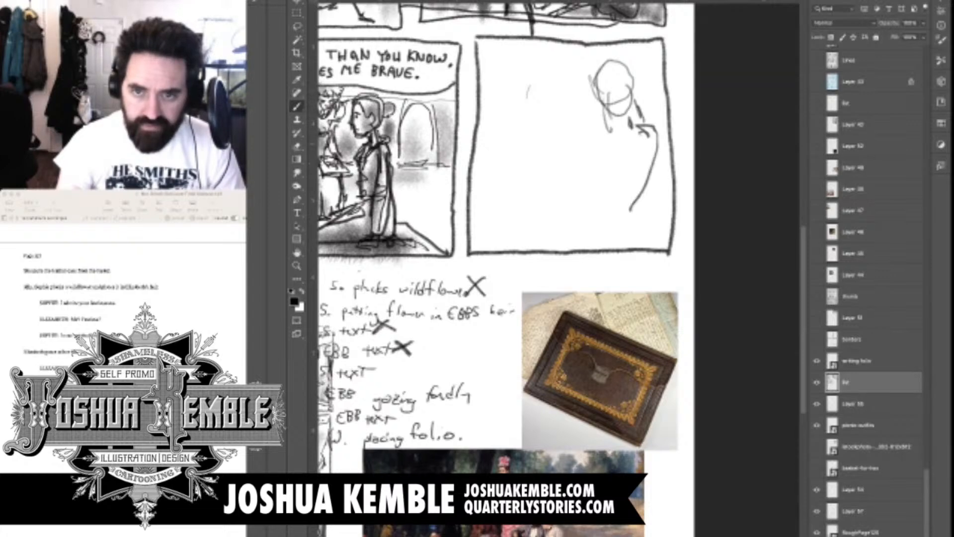
drag(629, 122, 595, 199)
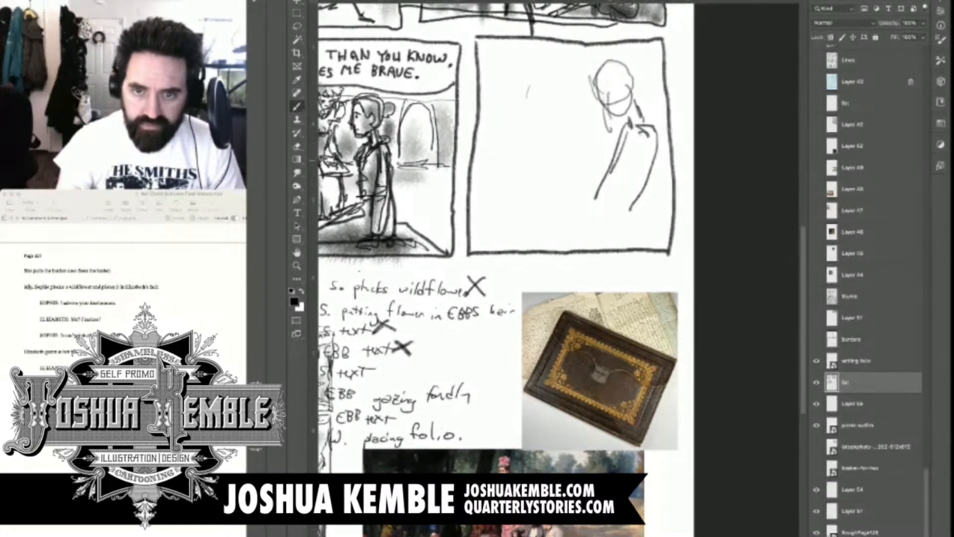
drag(657, 153, 609, 247)
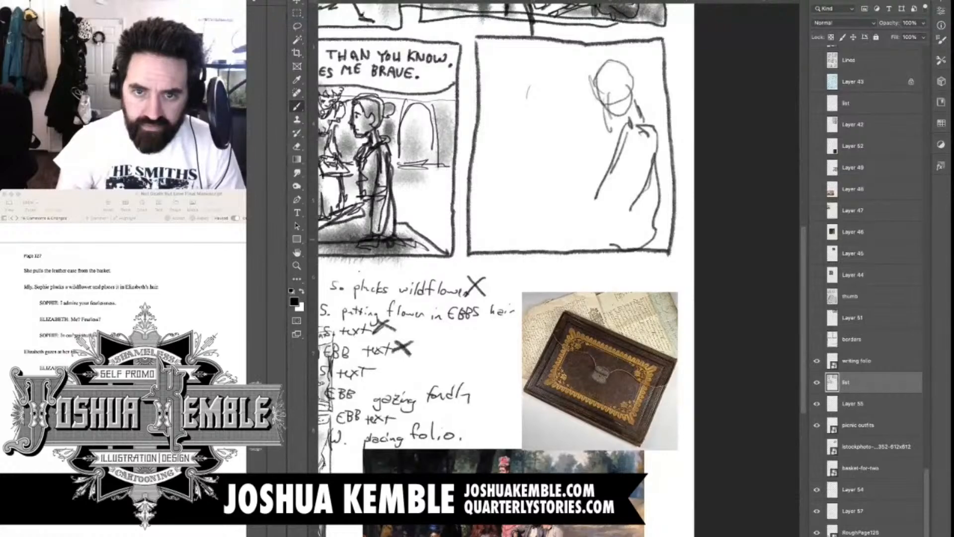
drag(547, 242, 631, 227)
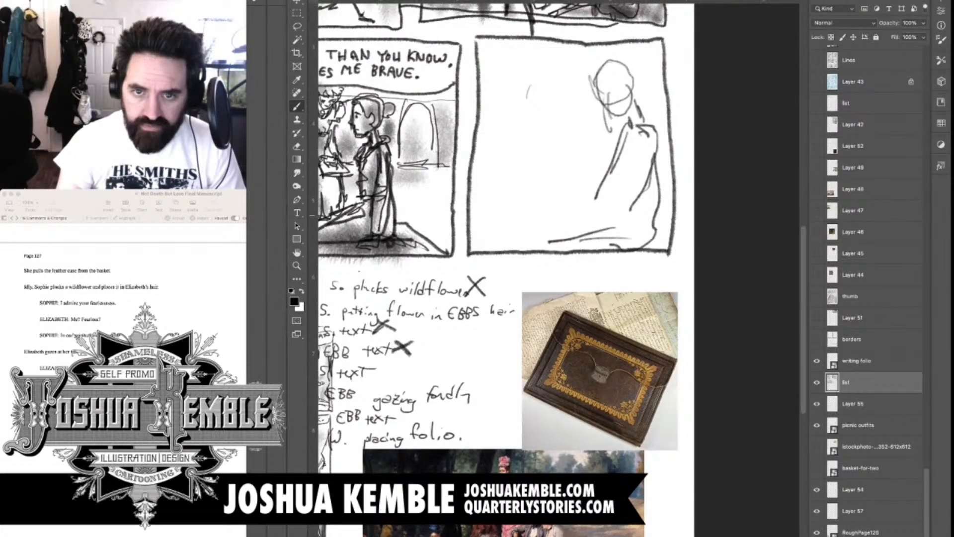
mouse_move(522, 203)
mouse_down()
mouse_move(564, 224)
mouse_move(618, 220)
mouse_up()
Sketch an open folio resting on the seated figure's lap in panel six, with small hands at its two upper corners
drag(496, 149, 527, 203)
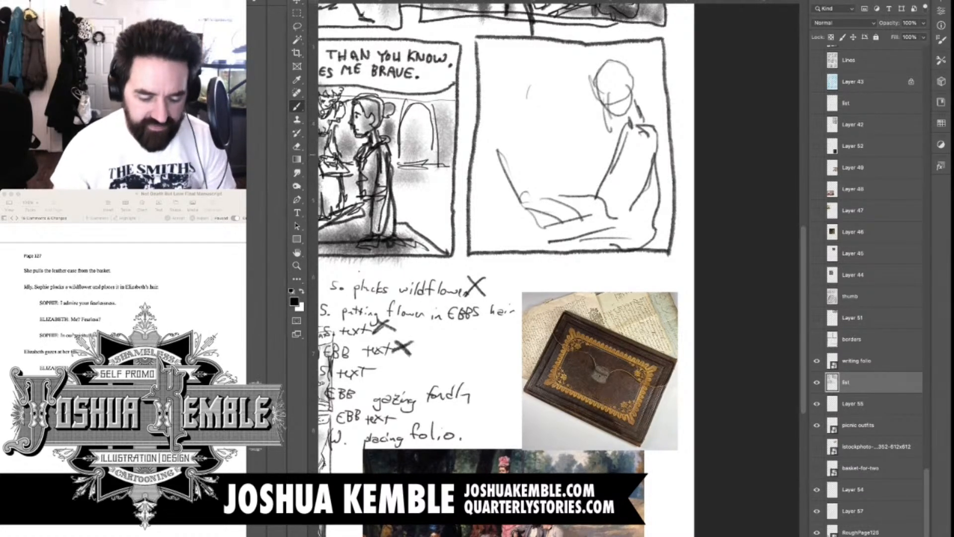
scroll(562, 268, up, 5)
scroll(561, 268, left, 3)
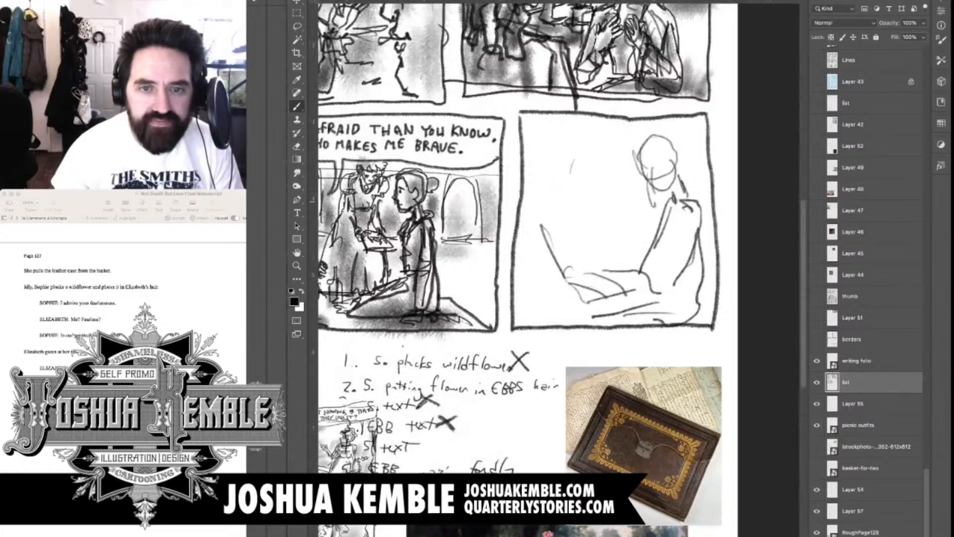
scroll(561, 268, right, 1)
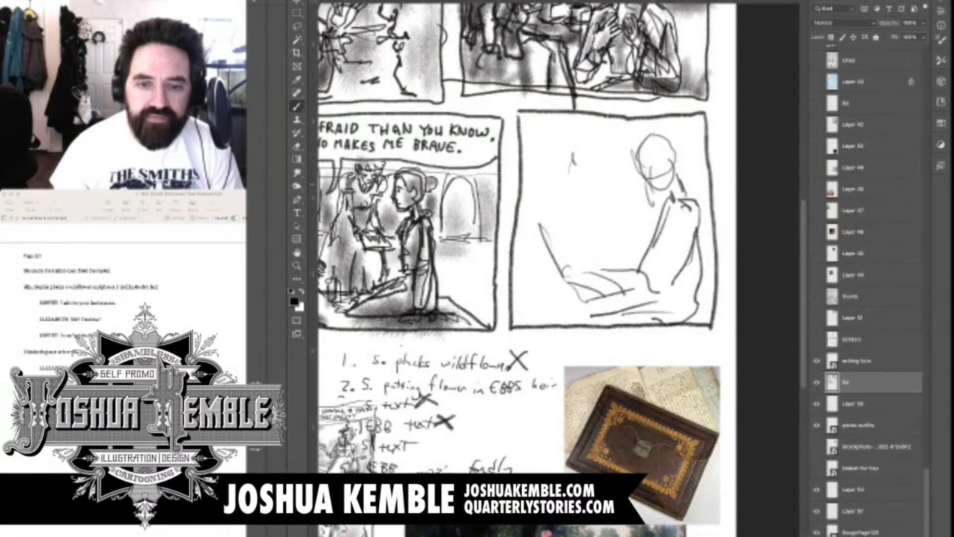
drag(538, 226, 638, 264)
drag(541, 245, 560, 276)
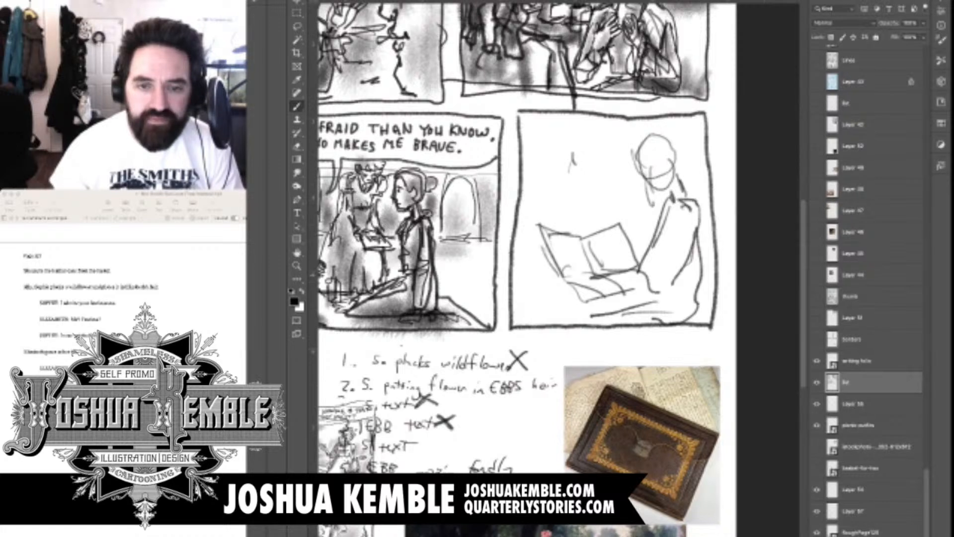
drag(546, 228, 540, 219)
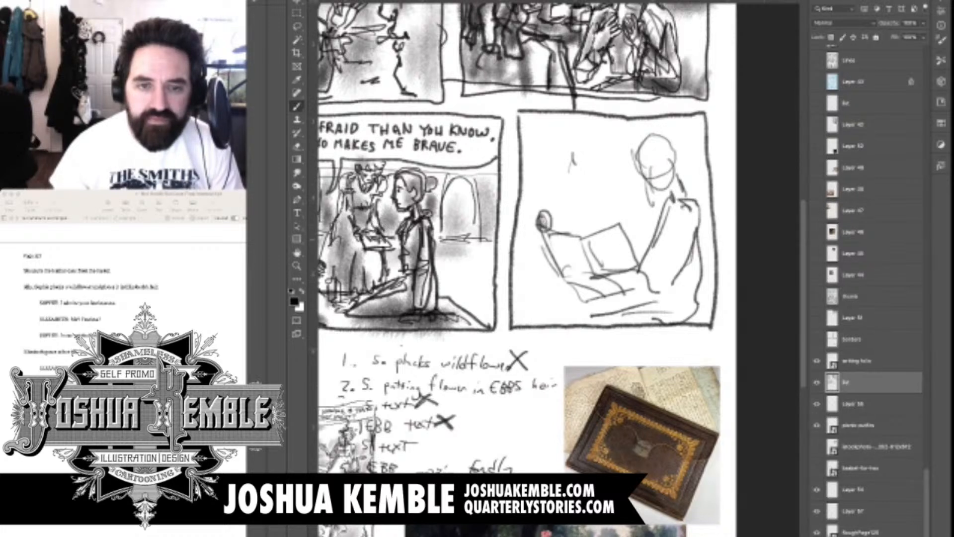
drag(616, 220, 612, 233)
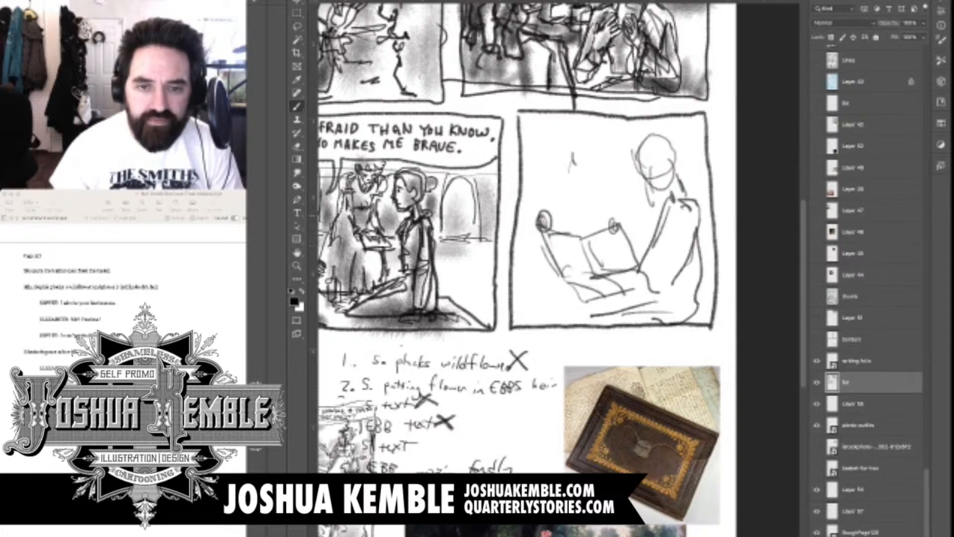
Rough in a second figure in panel six's left half, leaning forward with bent arms reaching down to the folio's corners
mouse_move(570, 156)
mouse_down()
mouse_move(585, 185)
mouse_move(604, 156)
mouse_move(605, 164)
mouse_move(556, 163)
mouse_move(538, 216)
mouse_up()
drag(589, 184, 612, 221)
drag(575, 185, 611, 227)
drag(578, 179, 549, 192)
mouse_move(547, 148)
mouse_down()
mouse_move(520, 149)
mouse_move(555, 186)
mouse_up()
drag(556, 186, 558, 213)
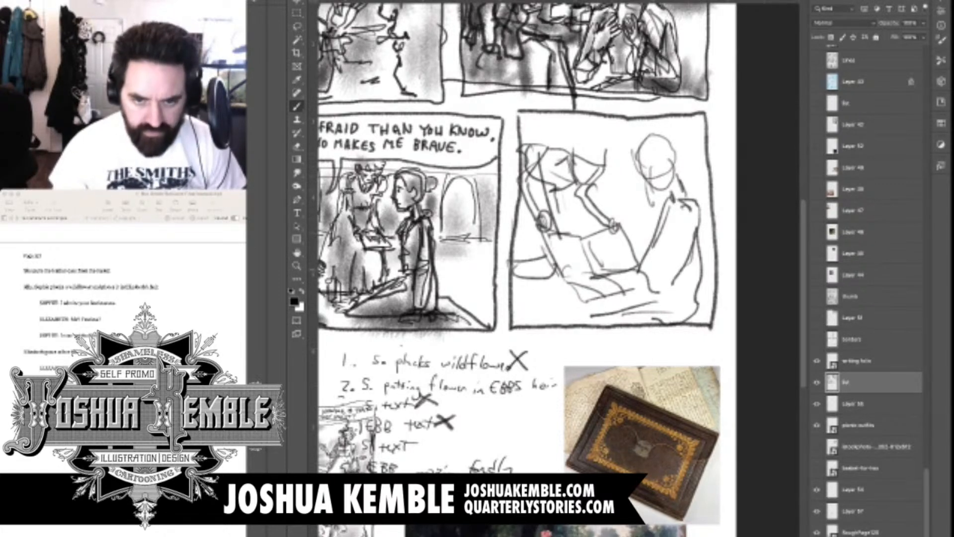
Draw the seated woman's downturned face with eye, nose, mouth and jaw, and add her ear
scroll(671, 123, up, 5)
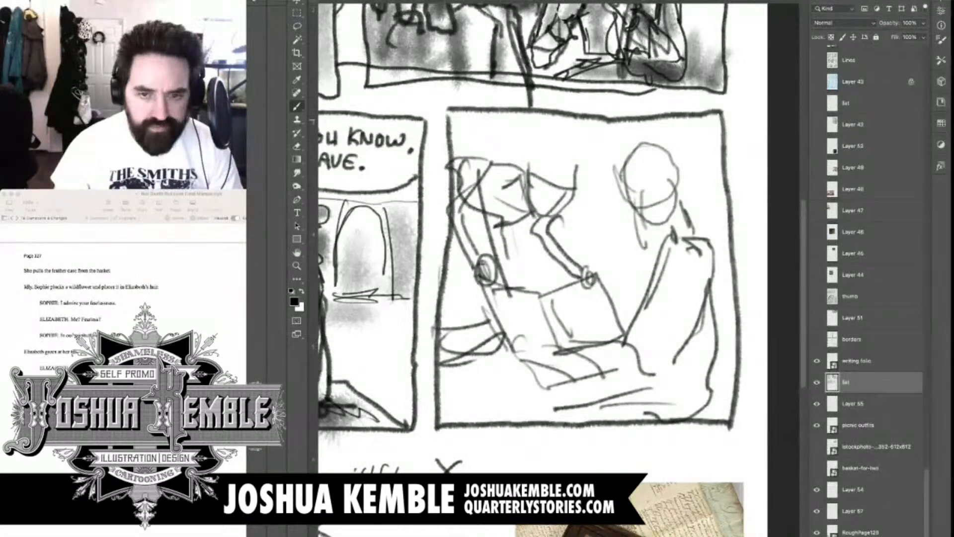
scroll(647, 191, up, 1)
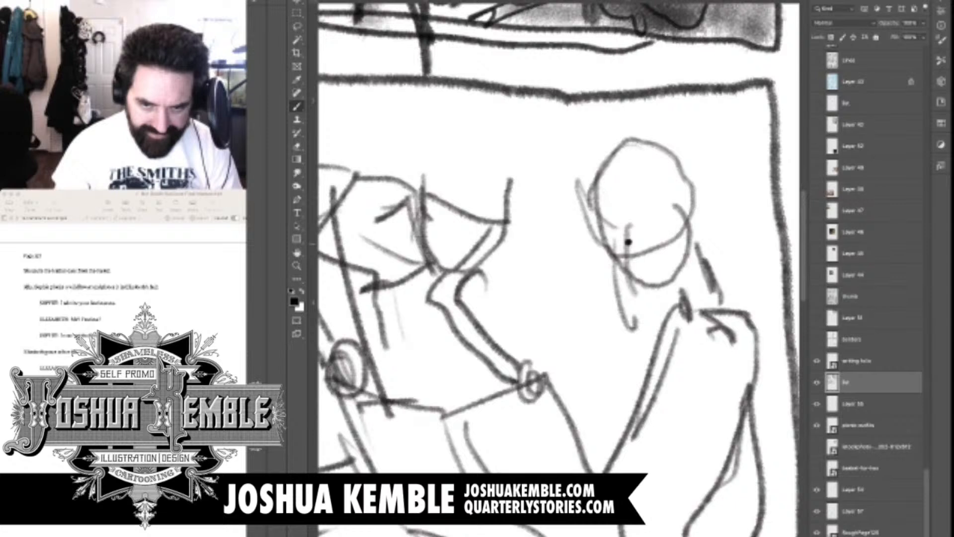
mouse_move(619, 237)
mouse_down()
mouse_move(643, 230)
mouse_move(642, 243)
mouse_move(609, 267)
mouse_move(637, 265)
mouse_move(649, 274)
mouse_move(650, 296)
mouse_move(668, 292)
mouse_up()
drag(680, 253, 666, 298)
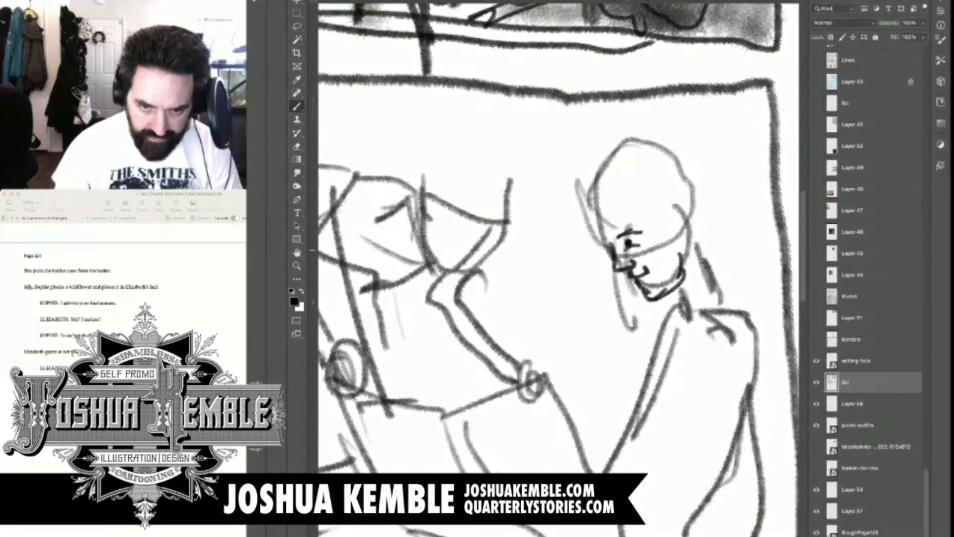
mouse_move(672, 217)
mouse_down()
mouse_move(666, 207)
mouse_move(679, 232)
mouse_up()
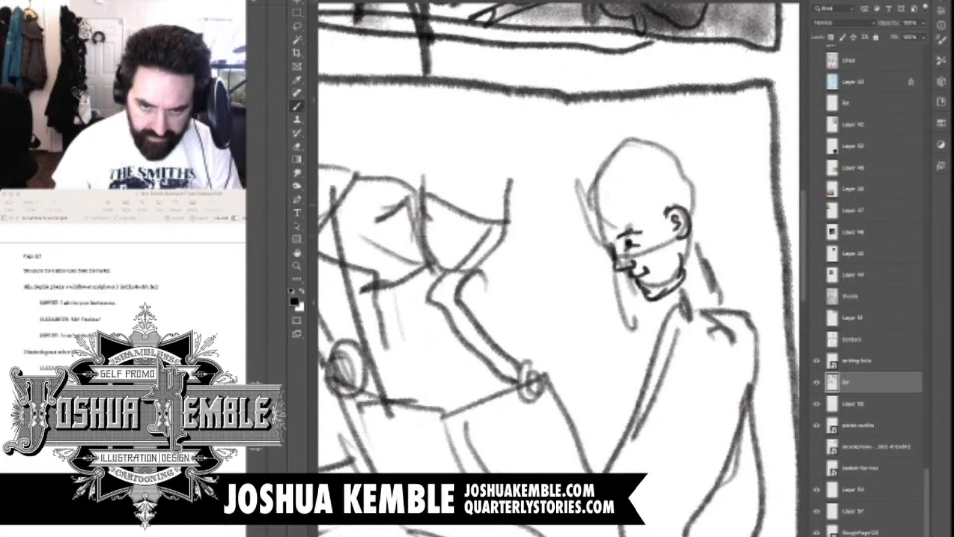
Draw the seated woman's swept hairline and back hair, with curls at the far temple and a round bun
mouse_move(614, 190)
mouse_down()
mouse_move(664, 234)
mouse_move(710, 234)
mouse_up()
drag(690, 164, 713, 219)
mouse_move(631, 182)
mouse_down()
mouse_move(695, 149)
mouse_move(623, 208)
mouse_up()
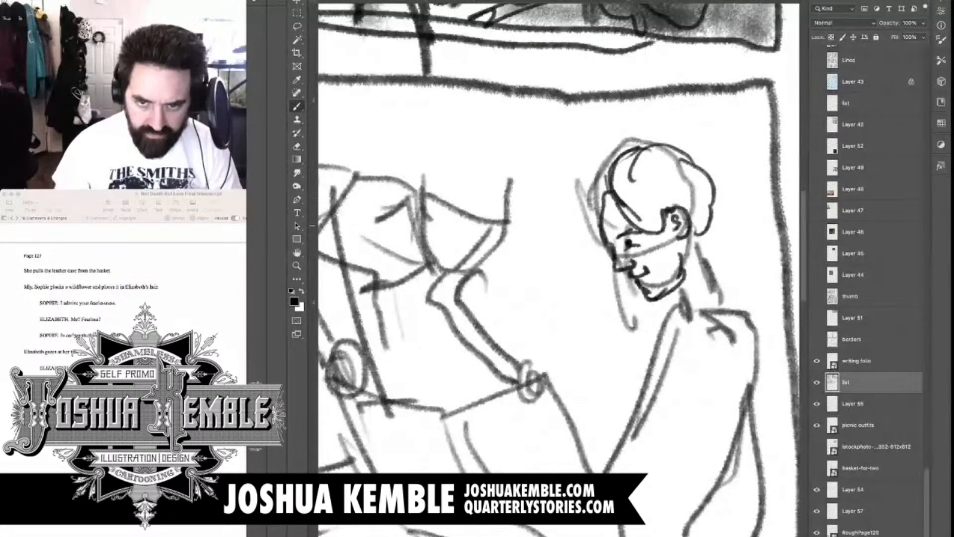
drag(611, 152, 582, 191)
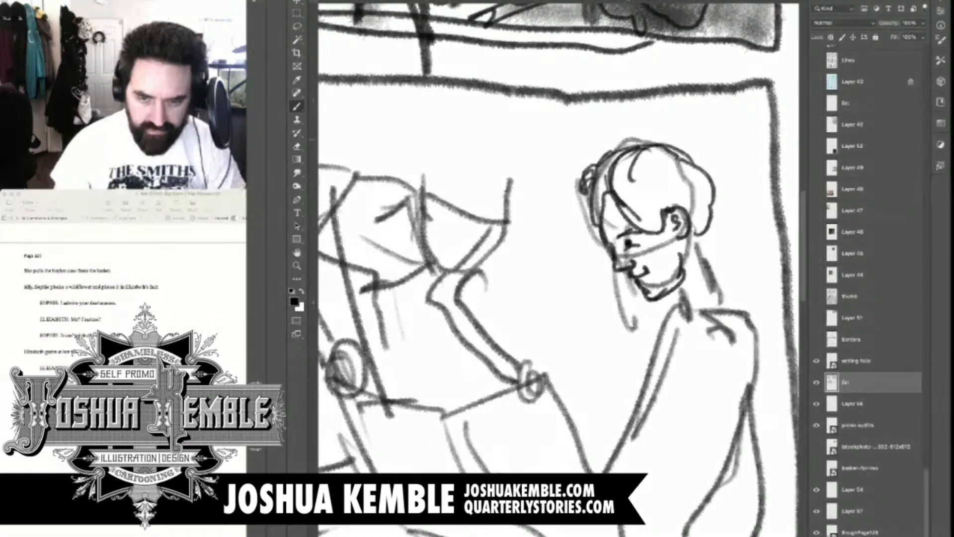
mouse_move(678, 149)
mouse_down()
mouse_move(733, 173)
mouse_move(712, 184)
mouse_up()
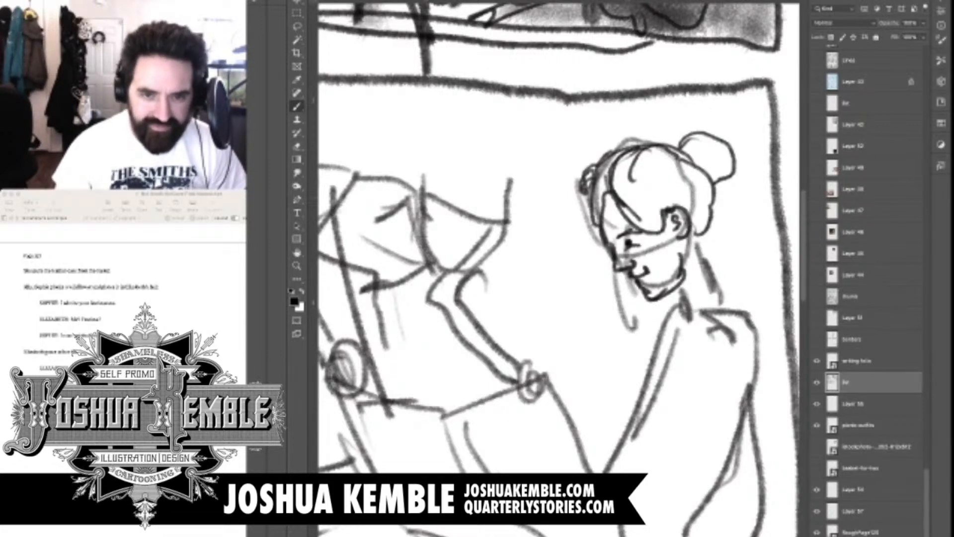
Darken the seated woman's neck and draw a ruffled collar and a short puffed sleeve on her shoulder
drag(616, 318, 502, 194)
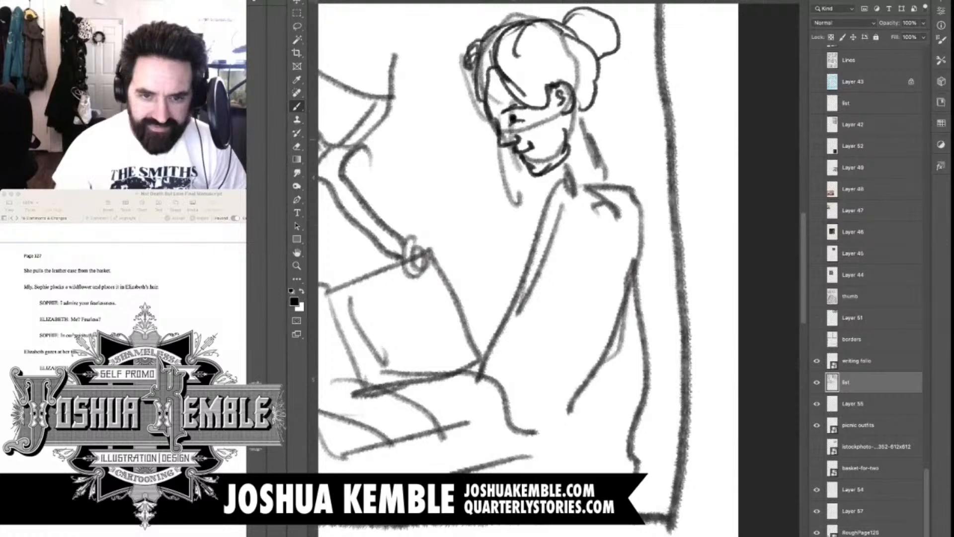
drag(582, 111, 609, 164)
mouse_move(558, 169)
mouse_down()
mouse_move(571, 192)
mouse_move(558, 225)
mouse_move(610, 170)
mouse_move(582, 222)
mouse_up()
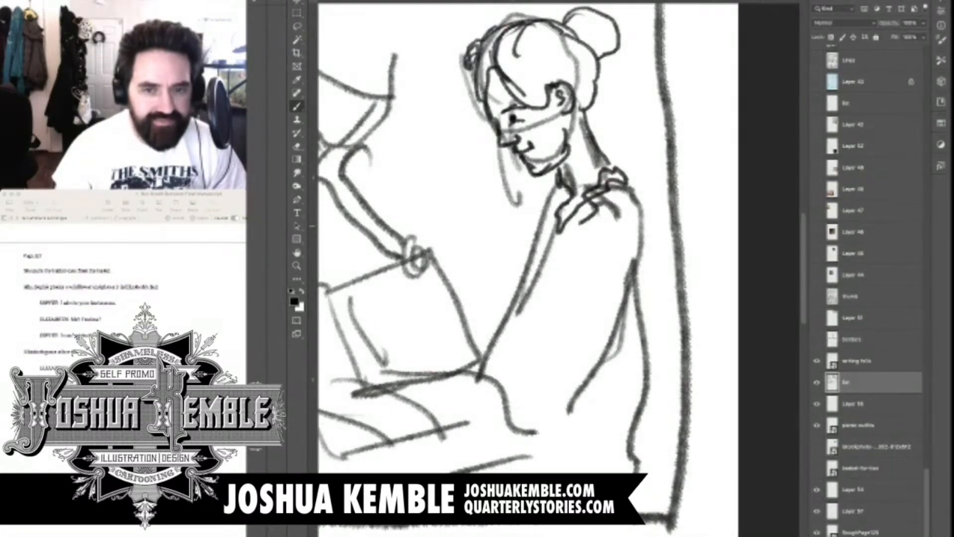
drag(558, 189, 582, 223)
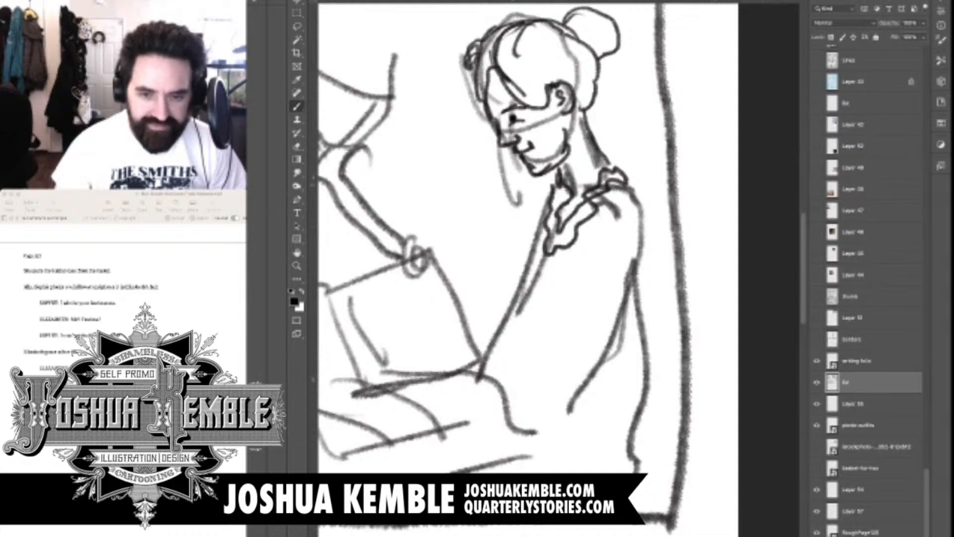
drag(555, 176, 549, 186)
mouse_move(605, 211)
mouse_down()
mouse_move(586, 257)
mouse_move(640, 271)
mouse_move(655, 253)
mouse_up()
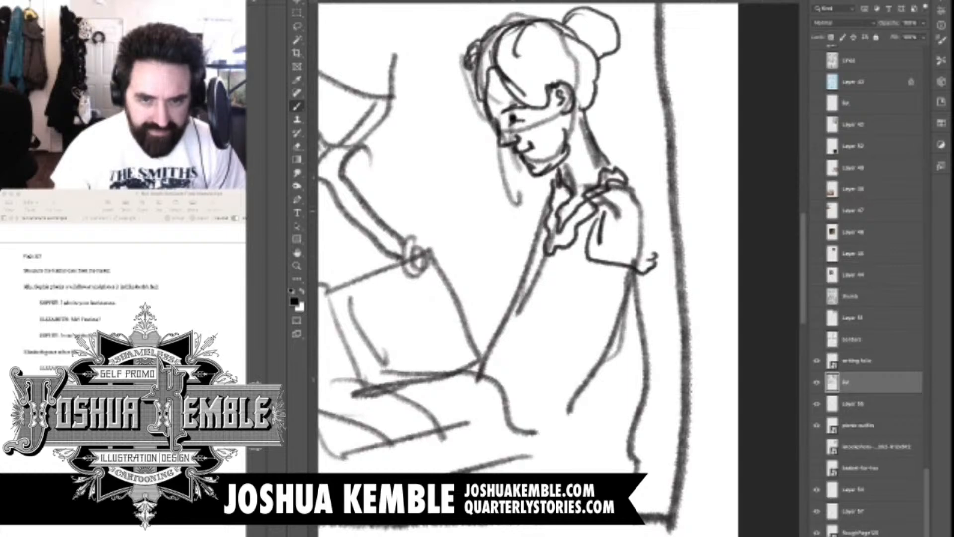
Sketch the front of the seated woman's bodice below the collar and the edges of her upper arm
scroll(629, 211, down, 5)
scroll(630, 212, up, 3)
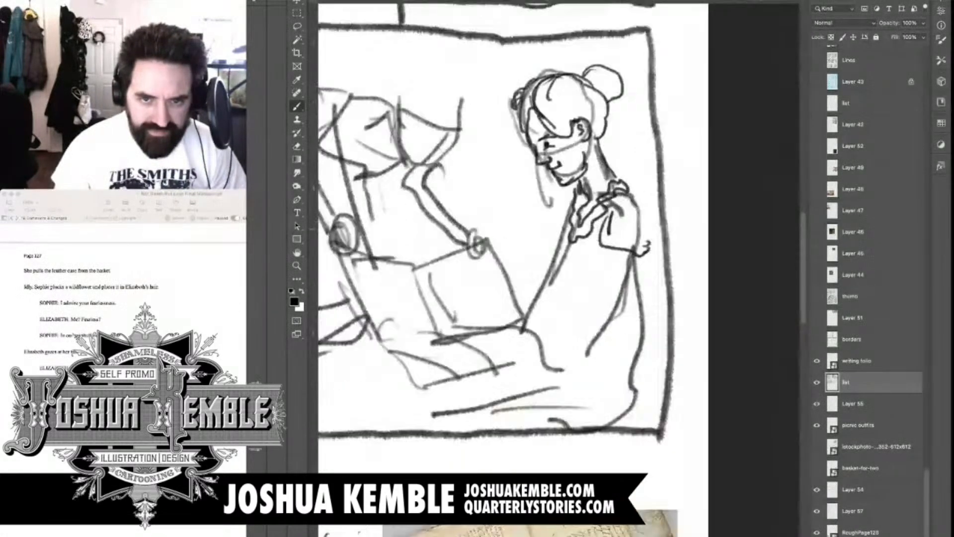
drag(522, 331, 580, 199)
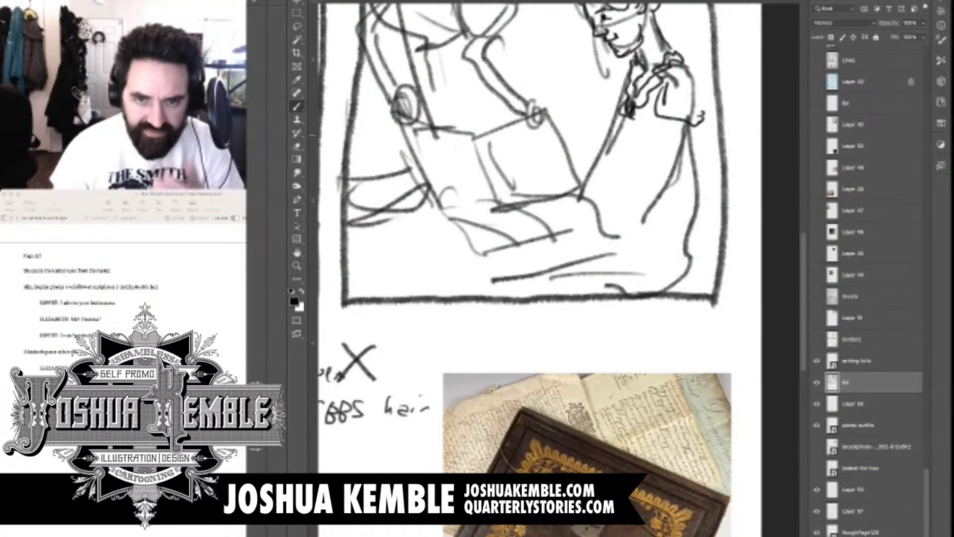
scroll(646, 164, down, 2)
scroll(647, 164, down, 2)
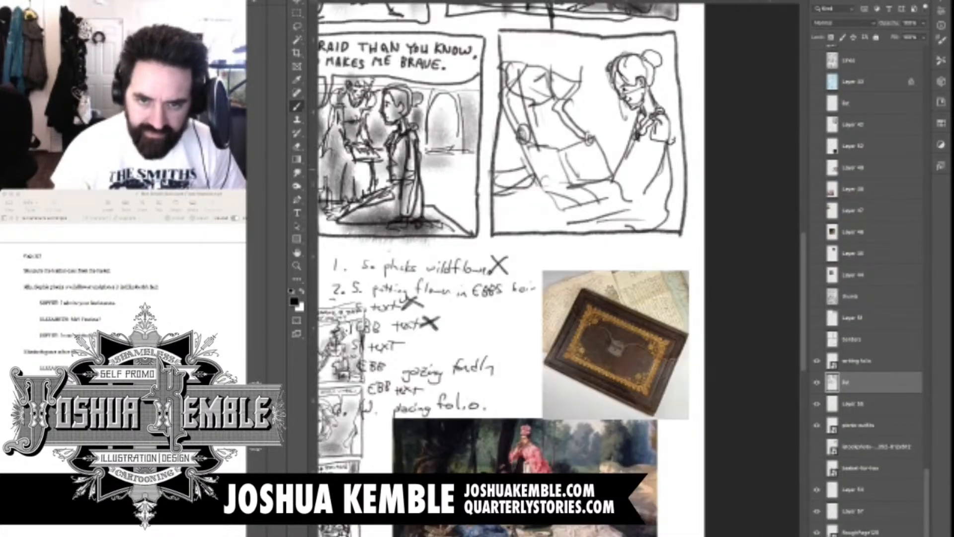
scroll(648, 165, up, 1)
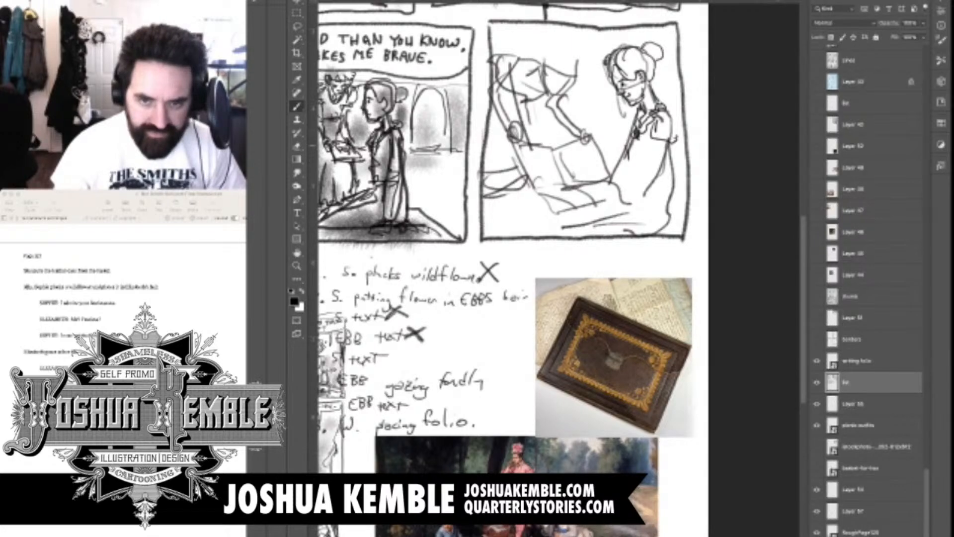
drag(628, 145, 635, 172)
mouse_move(635, 144)
mouse_down()
mouse_move(648, 166)
mouse_move(638, 177)
mouse_up()
drag(653, 139, 651, 167)
drag(667, 145, 658, 199)
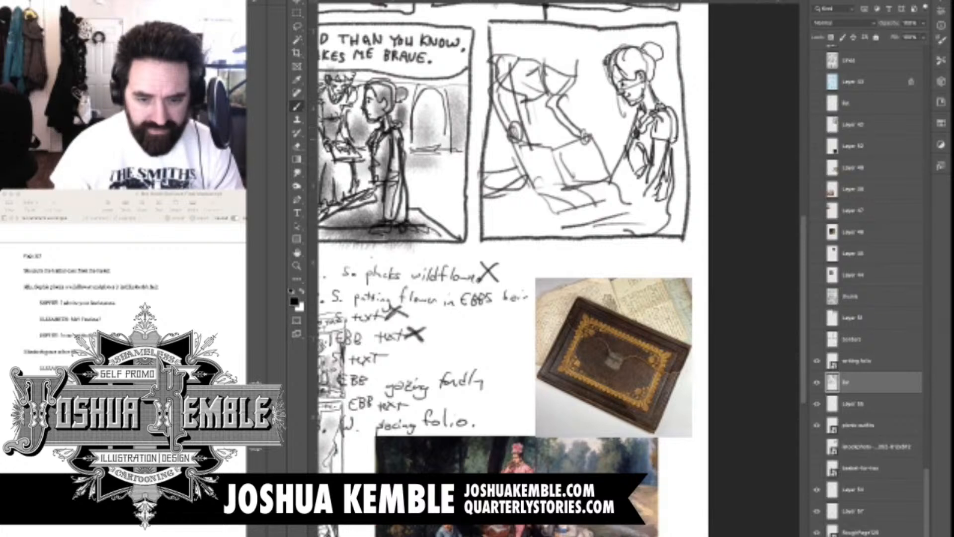
Draw the seated woman's bent forearm with both hands resting at the folio's near edge, and add folds at her hip
mouse_move(674, 111)
mouse_down()
mouse_move(657, 212)
mouse_move(610, 185)
mouse_up()
mouse_move(620, 201)
mouse_down()
mouse_move(656, 194)
mouse_move(595, 208)
mouse_move(619, 220)
mouse_up()
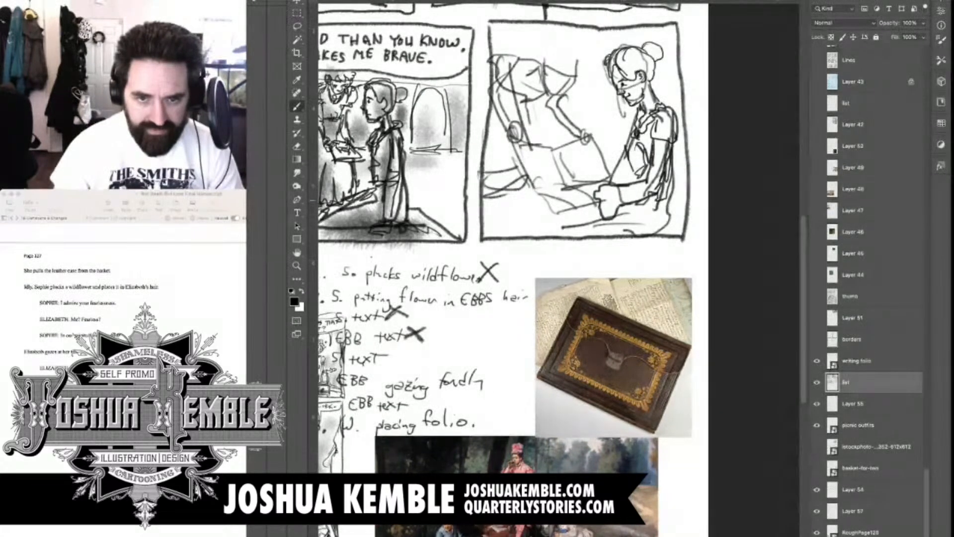
drag(665, 187, 669, 213)
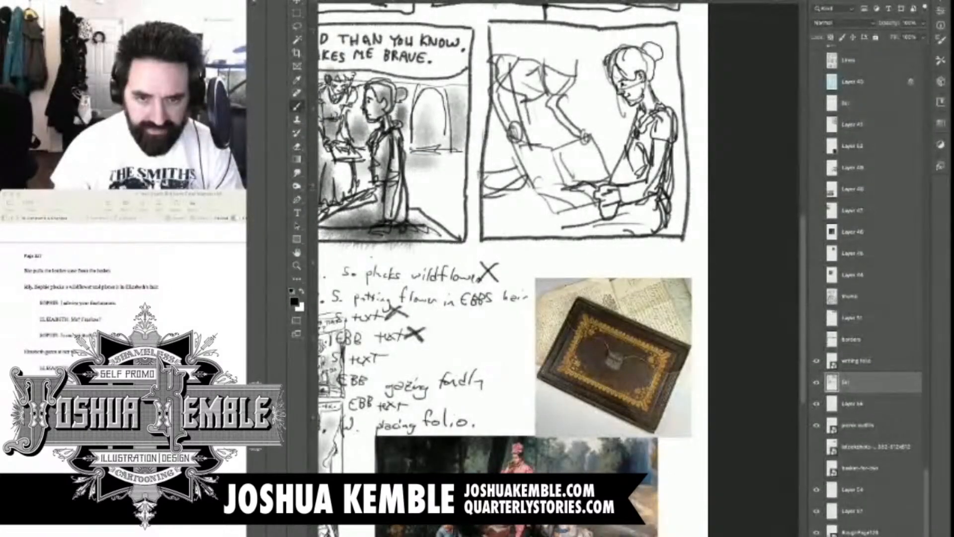
mouse_move(585, 189)
mouse_down()
mouse_move(573, 194)
mouse_move(586, 201)
mouse_up()
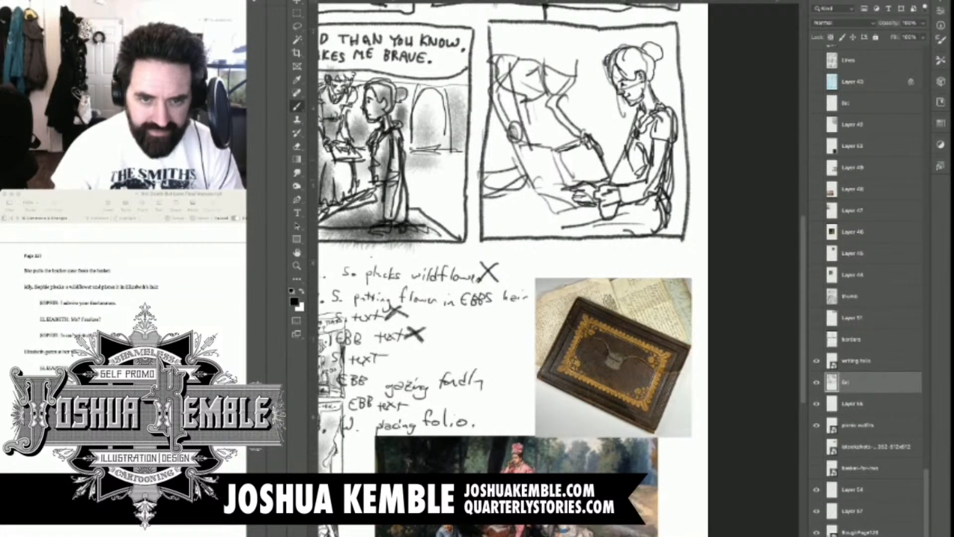
Darken the open folio's edges, centre fold and page lines, define the hand gripping its far corner, and outline the knees beneath
drag(558, 149, 572, 184)
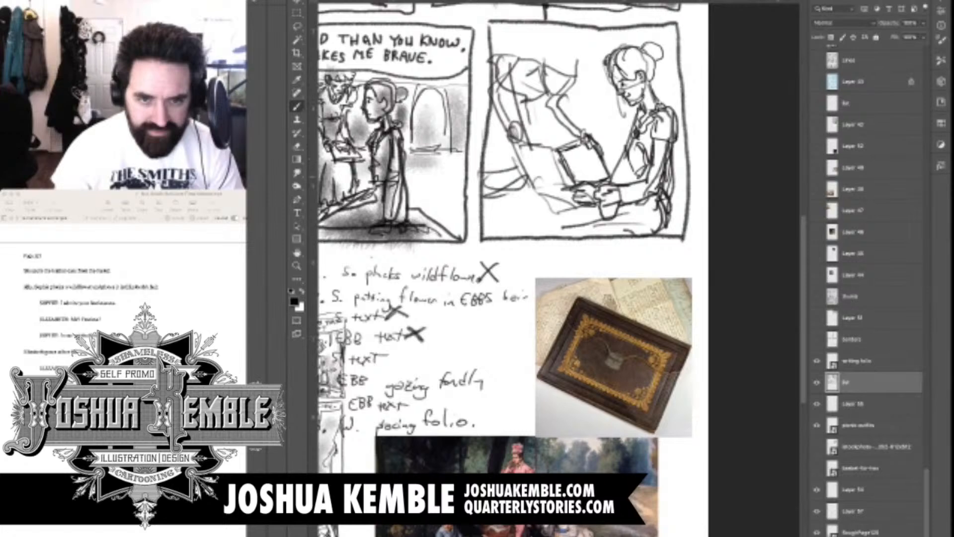
drag(514, 130, 538, 201)
mouse_move(524, 157)
mouse_down()
mouse_move(540, 187)
mouse_move(572, 193)
mouse_up()
drag(529, 144, 555, 156)
drag(536, 182, 575, 195)
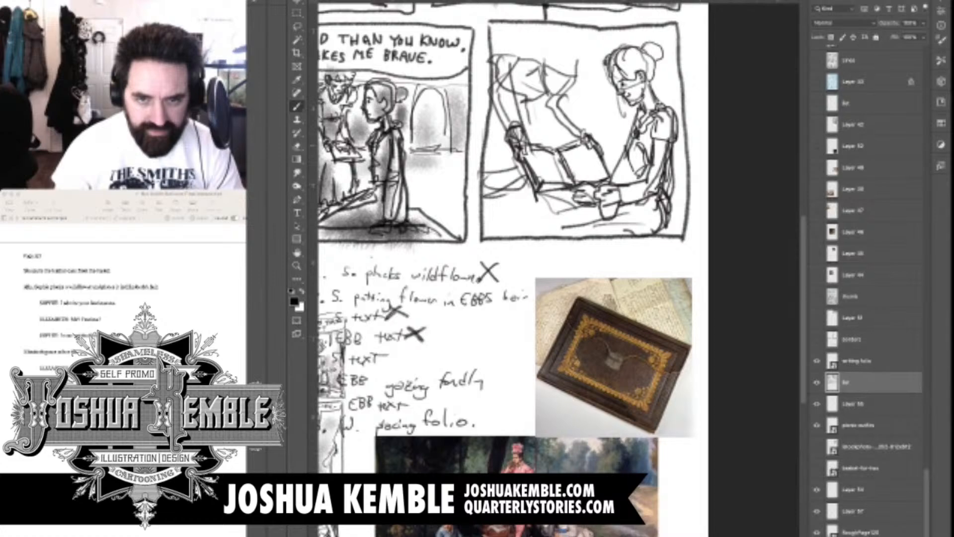
drag(531, 152, 559, 164)
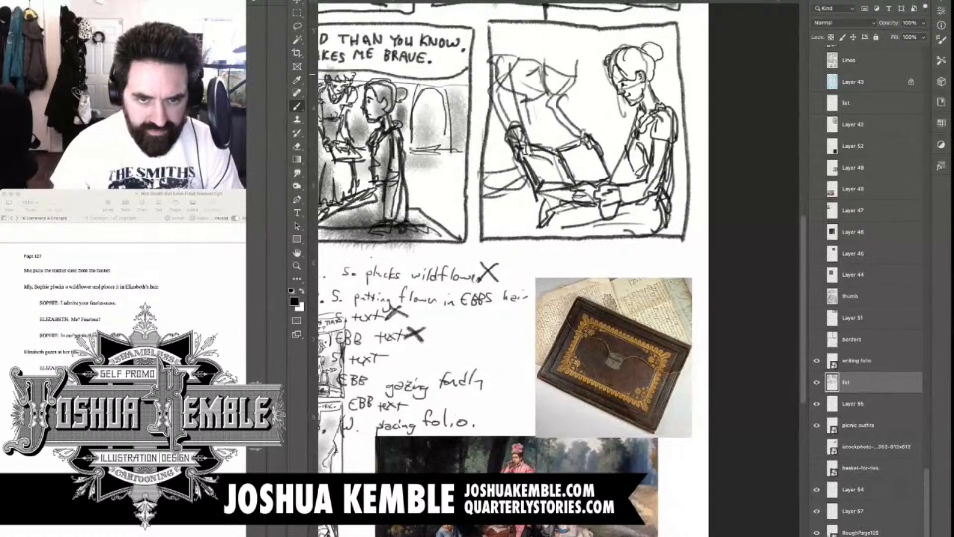
Draw the leaning figure's face with eyes, nose, mouth and jaw, and start the cap's lower edge above the brow
scroll(566, 58, up, 5)
scroll(572, 53, up, 1)
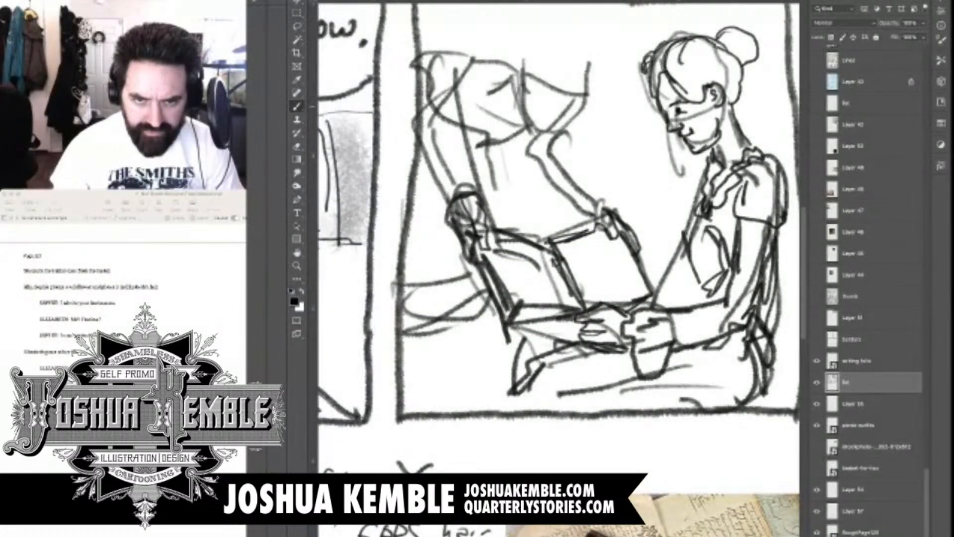
mouse_move(548, 105)
mouse_down()
mouse_move(579, 111)
mouse_move(552, 98)
mouse_move(563, 108)
mouse_move(585, 103)
mouse_move(563, 129)
mouse_up()
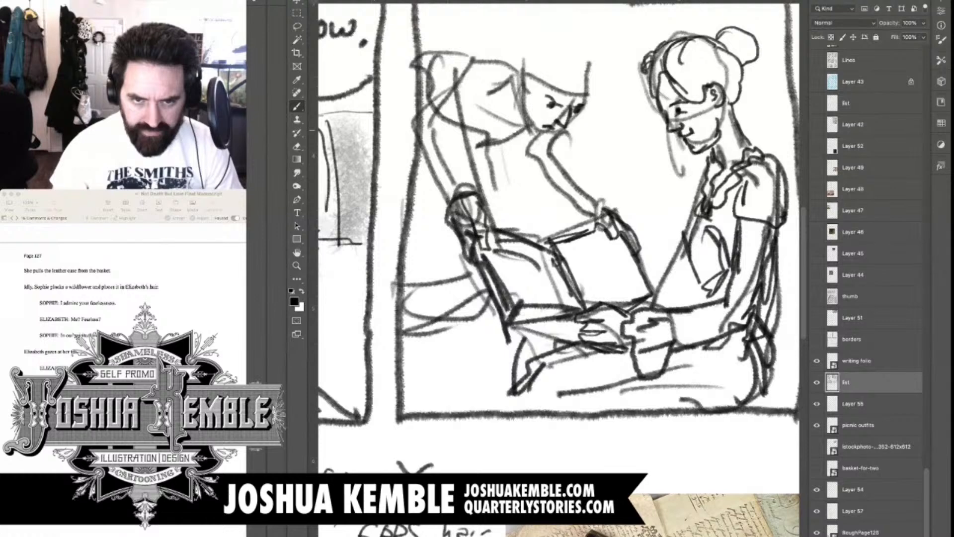
mouse_move(562, 127)
mouse_down()
mouse_move(524, 143)
mouse_move(522, 134)
mouse_up()
mouse_move(587, 107)
mouse_down()
mouse_move(571, 122)
mouse_move(586, 107)
mouse_up()
mouse_move(540, 71)
mouse_down()
mouse_move(530, 79)
mouse_move(570, 98)
mouse_move(625, 106)
mouse_up()
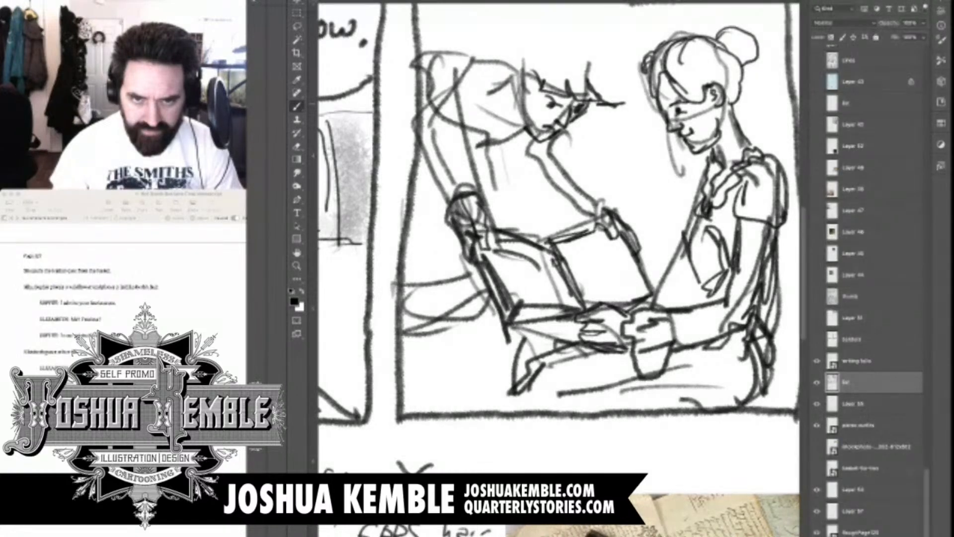
Draw the leaning figure's rounded cap with a band and ruffled edge, and add hair beside the face
drag(599, 73, 630, 90)
mouse_move(528, 55)
mouse_down()
mouse_move(605, 79)
mouse_move(610, 64)
mouse_up()
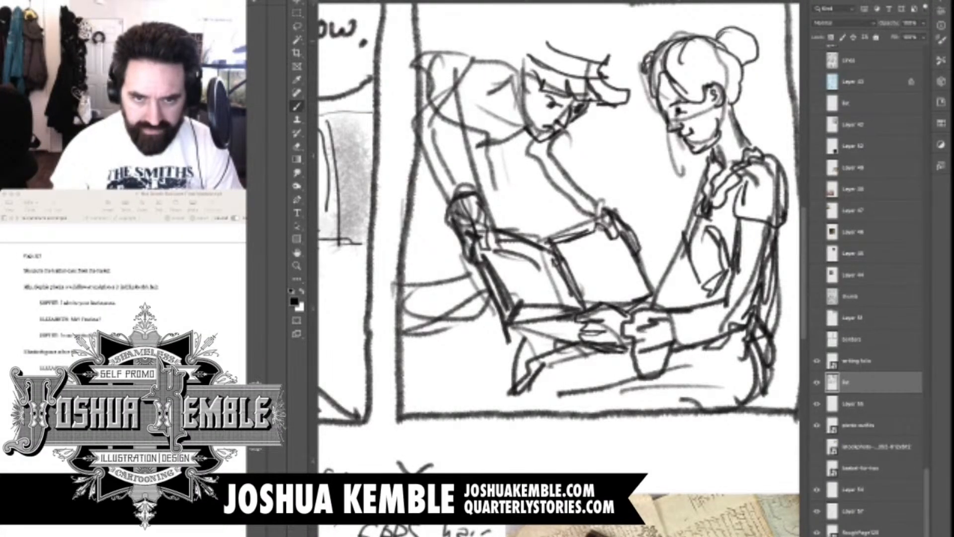
drag(526, 19, 528, 53)
mouse_move(541, 17)
mouse_down()
mouse_move(548, 44)
mouse_move(611, 33)
mouse_move(626, 91)
mouse_move(624, 68)
mouse_up()
mouse_move(524, 40)
mouse_down()
mouse_move(505, 39)
mouse_move(523, 52)
mouse_move(503, 88)
mouse_up()
drag(519, 83, 516, 108)
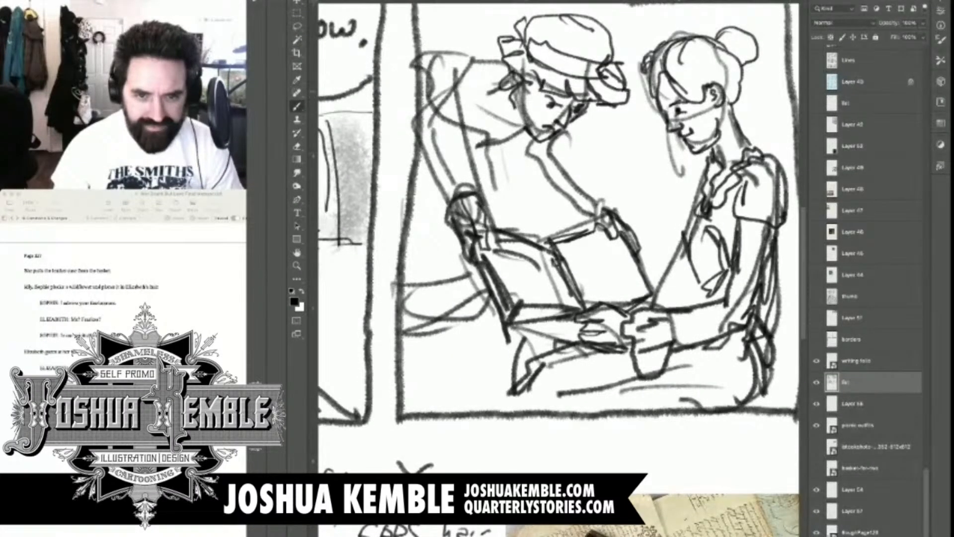
Add the leaning figure's side curls and collar, darken the arm reaching to the folio, and define the near shoulder and upper body
mouse_move(508, 63)
mouse_down()
mouse_move(491, 106)
mouse_move(519, 119)
mouse_move(525, 161)
mouse_move(538, 145)
mouse_up()
mouse_move(538, 147)
mouse_down()
mouse_move(555, 138)
mouse_move(560, 162)
mouse_move(596, 205)
mouse_up()
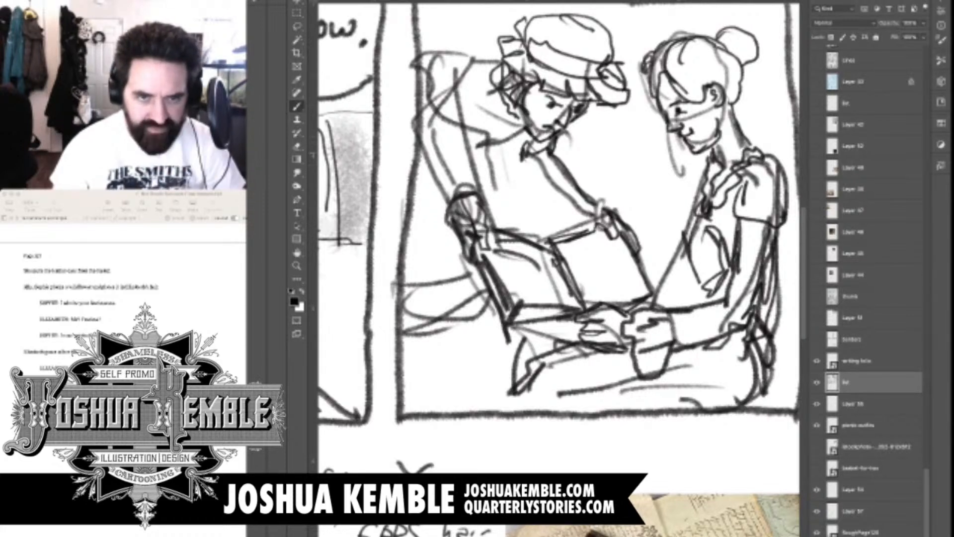
drag(526, 157, 594, 225)
drag(438, 112, 417, 118)
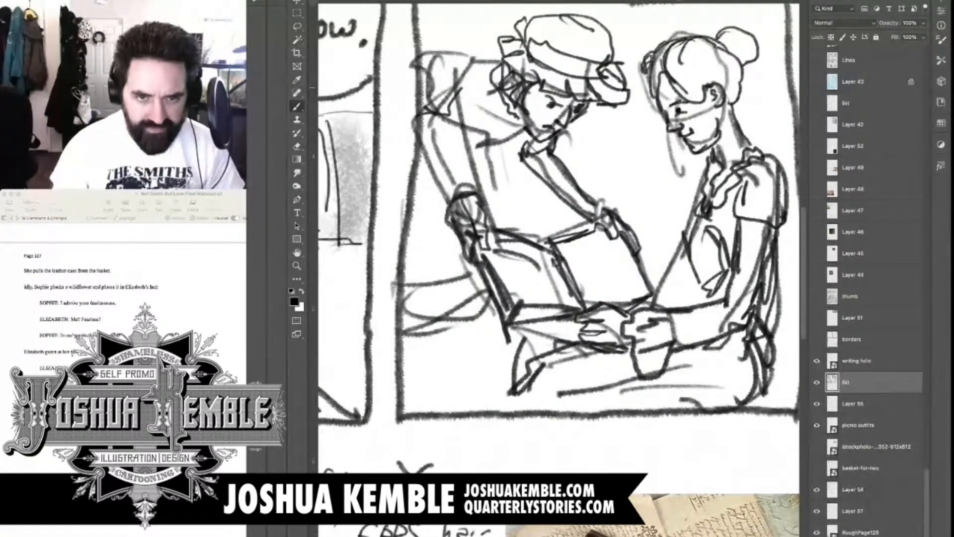
mouse_move(418, 49)
mouse_down()
mouse_move(463, 85)
mouse_move(478, 124)
mouse_move(517, 134)
mouse_move(522, 122)
mouse_up()
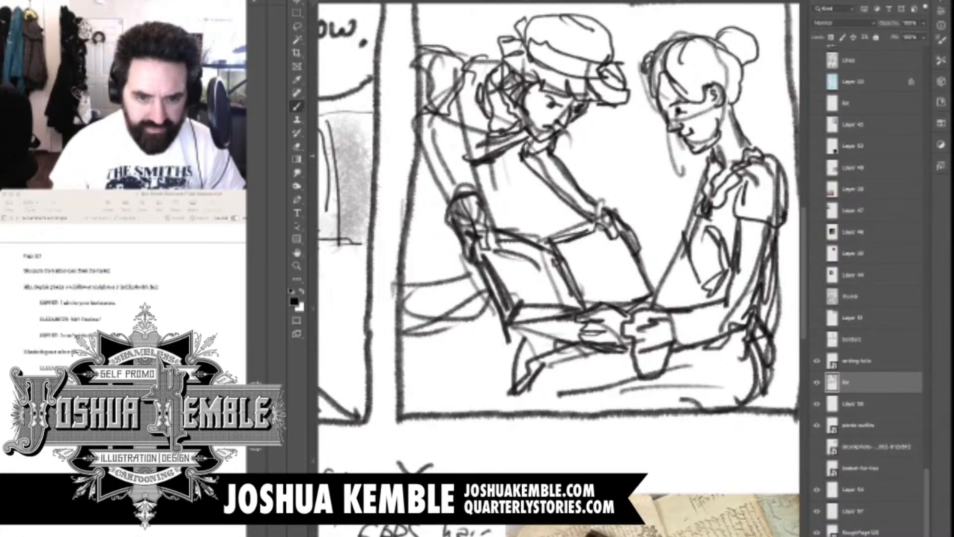
Sketch the leaning figure's clothing folds and lower body in panel six's lower left, and darken the near arm
drag(429, 227, 422, 235)
drag(421, 258, 419, 294)
drag(485, 292, 442, 334)
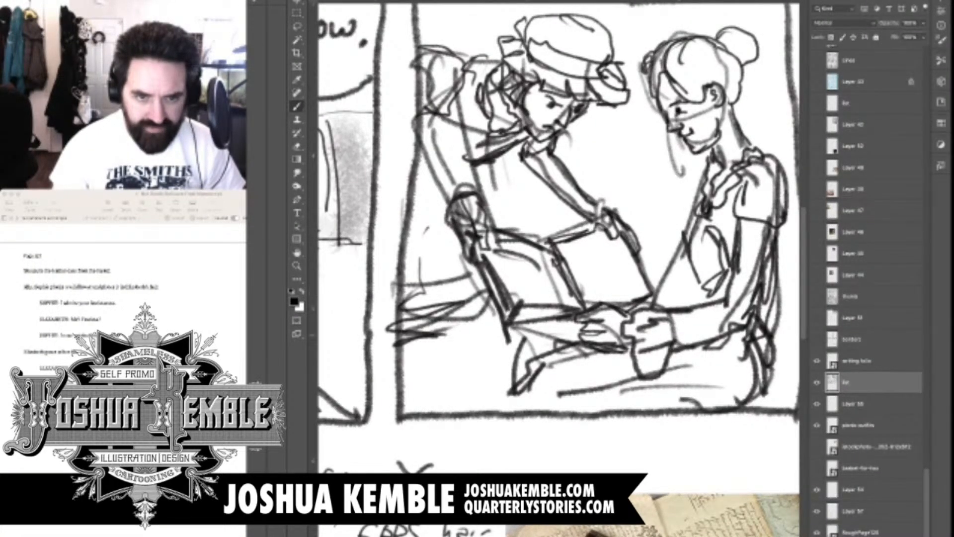
drag(503, 329, 467, 396)
drag(422, 348, 447, 376)
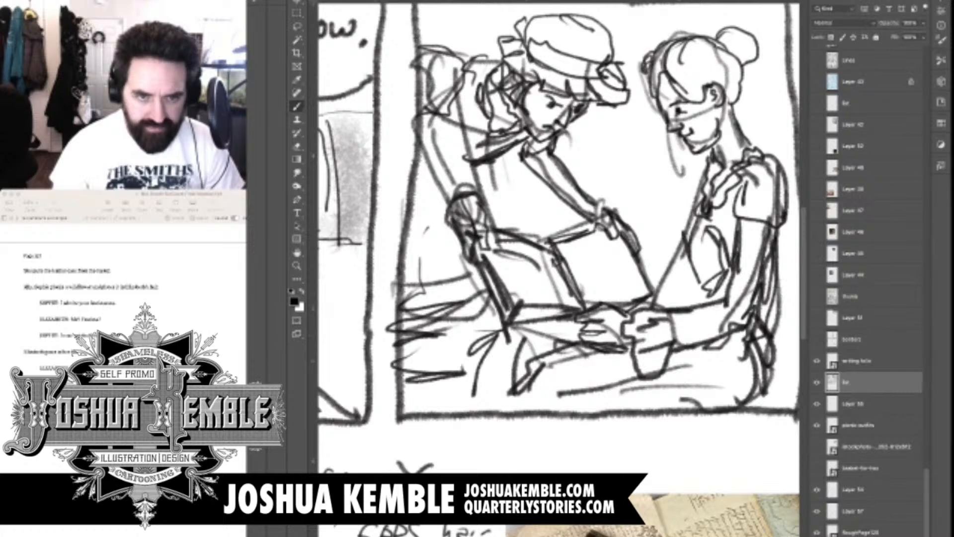
drag(440, 141, 466, 179)
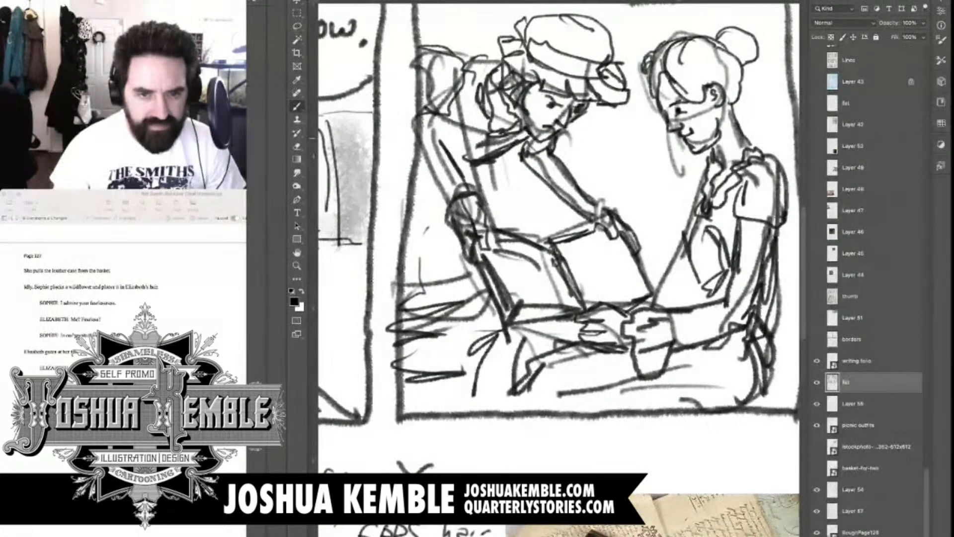
Erase the leaning figure's old near upper arm and side lines in panel six, and redraw the sleeve and shoulder edge
key(e)
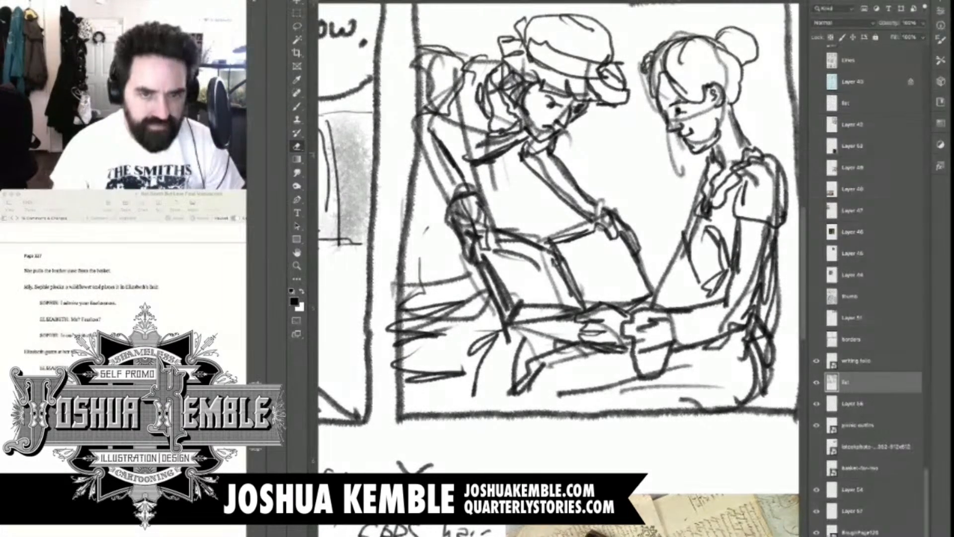
drag(453, 162, 463, 183)
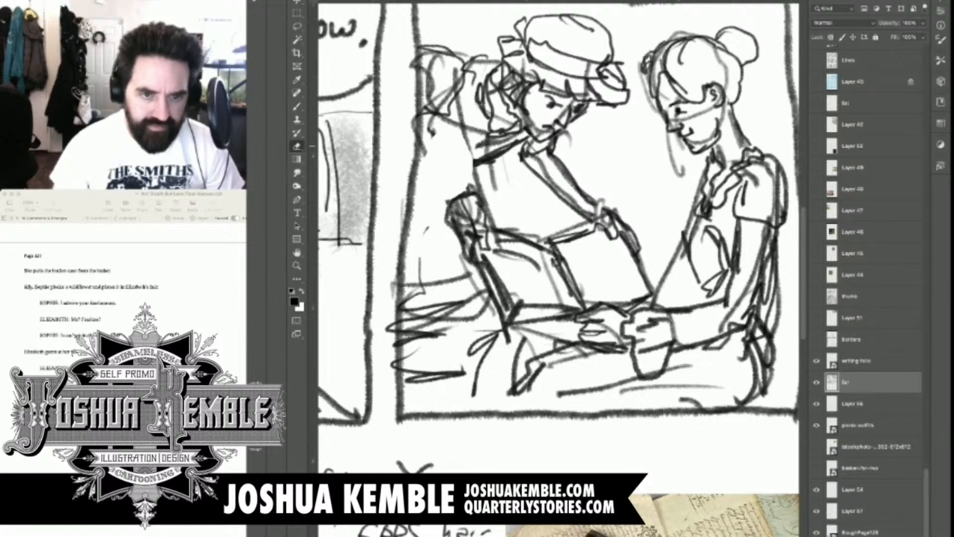
drag(428, 147, 423, 139)
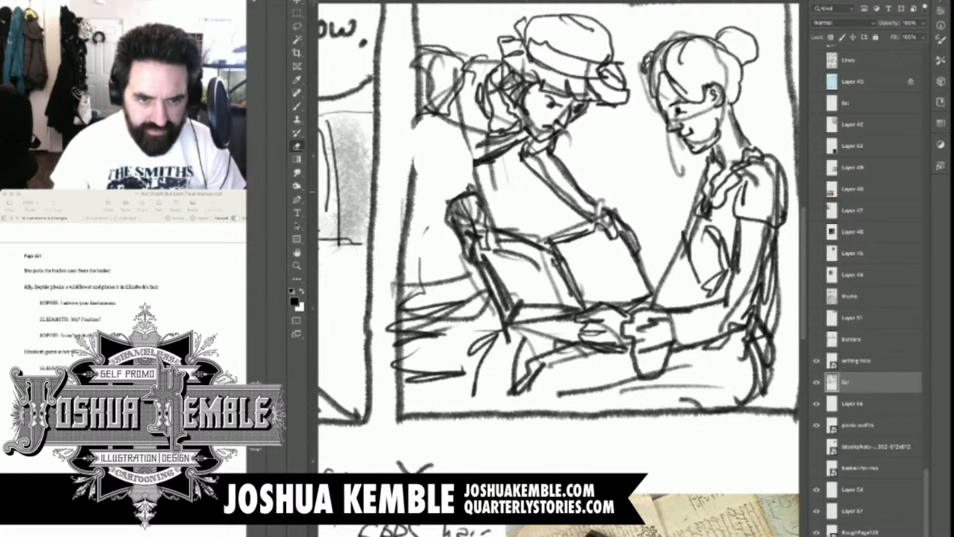
key(b)
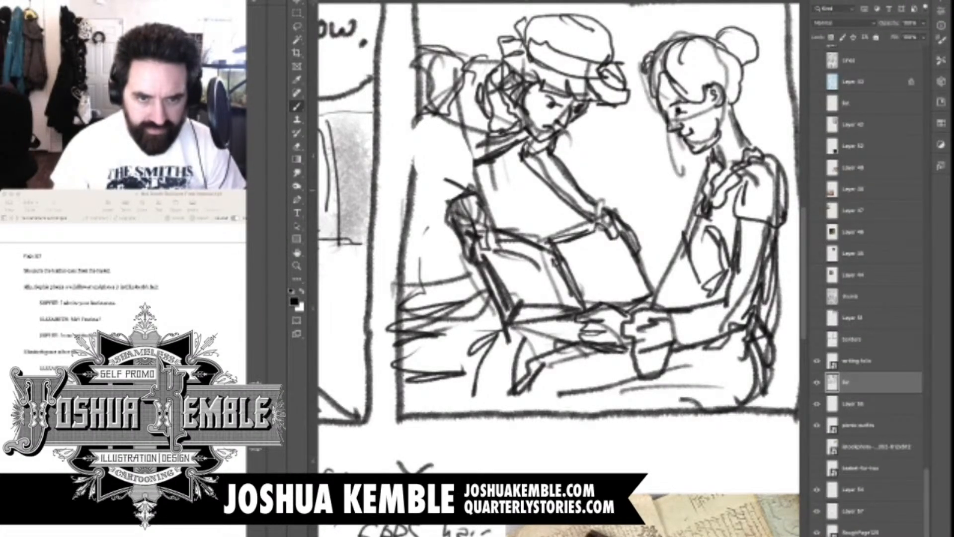
drag(419, 164, 460, 187)
drag(414, 203, 450, 214)
mouse_move(430, 117)
mouse_down()
mouse_move(414, 169)
mouse_move(480, 170)
mouse_move(492, 148)
mouse_up()
Shade panel six's figures with soft gray tone: the seated woman's hair and dress, the leaning figure's cap, hair and torso, and the folio
scroll(577, 151, down, 4)
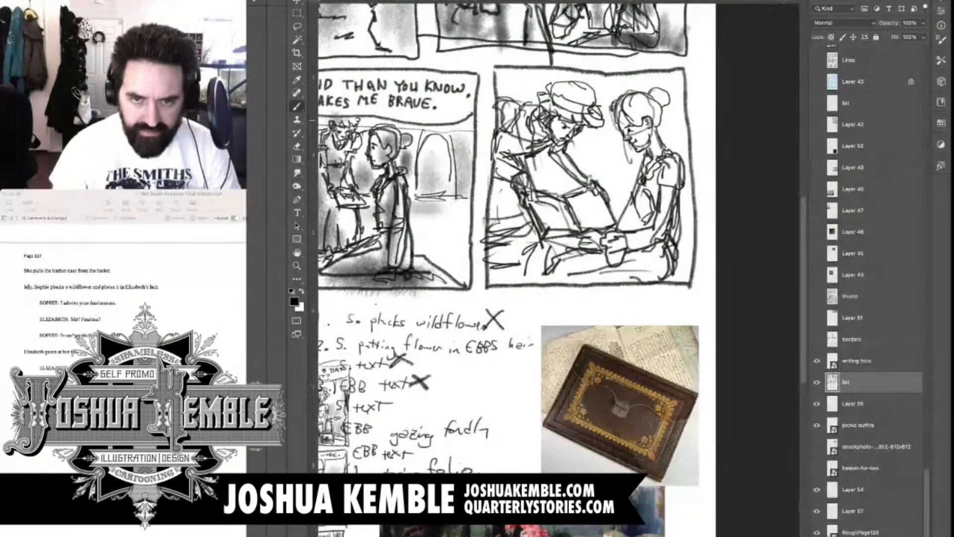
drag(632, 114, 638, 104)
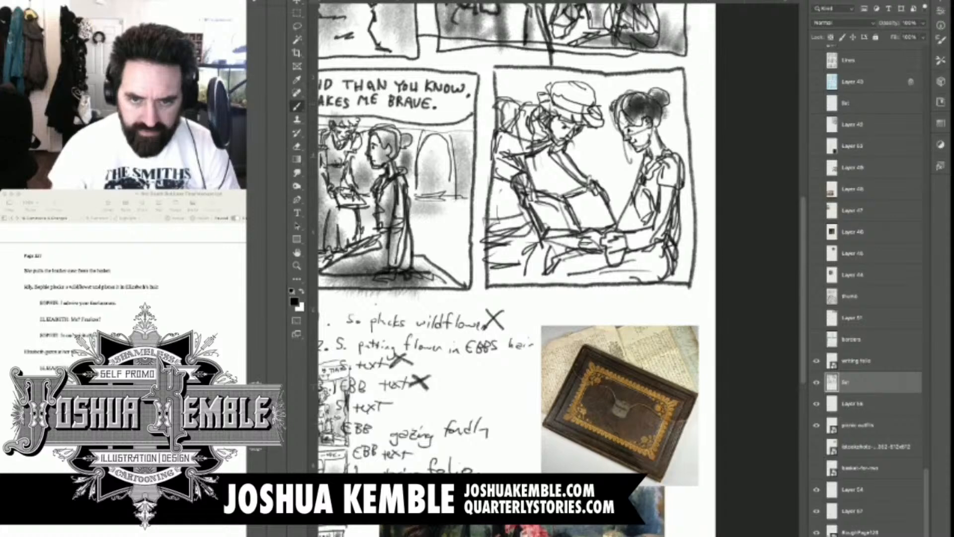
mouse_move(662, 149)
mouse_down()
mouse_move(646, 231)
mouse_move(625, 228)
mouse_move(644, 251)
mouse_move(551, 278)
mouse_up()
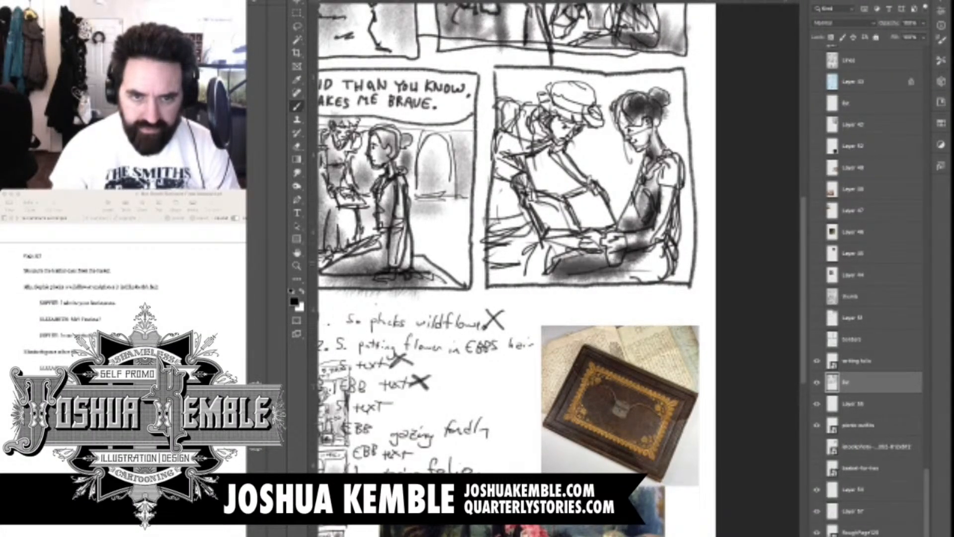
drag(581, 196, 594, 203)
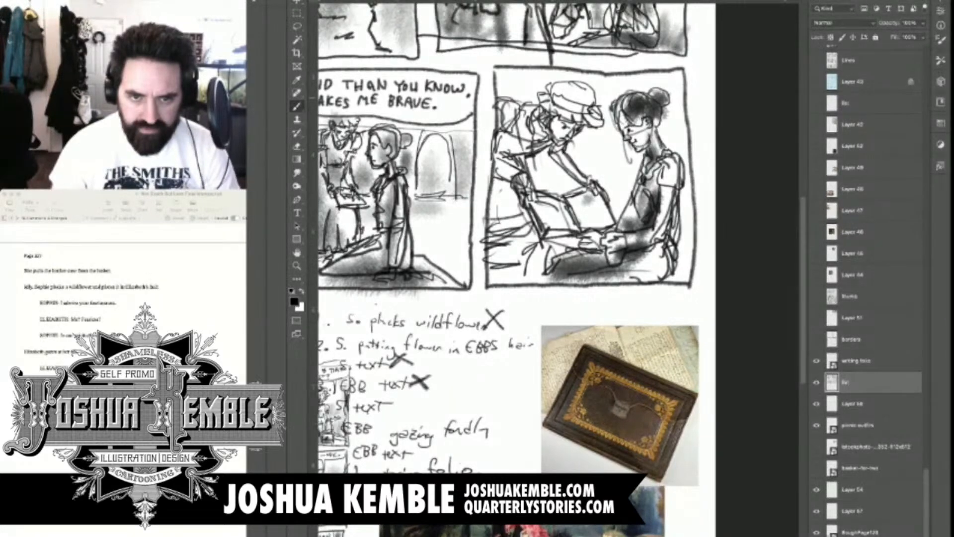
mouse_move(555, 92)
mouse_down()
mouse_move(586, 104)
mouse_move(552, 120)
mouse_up()
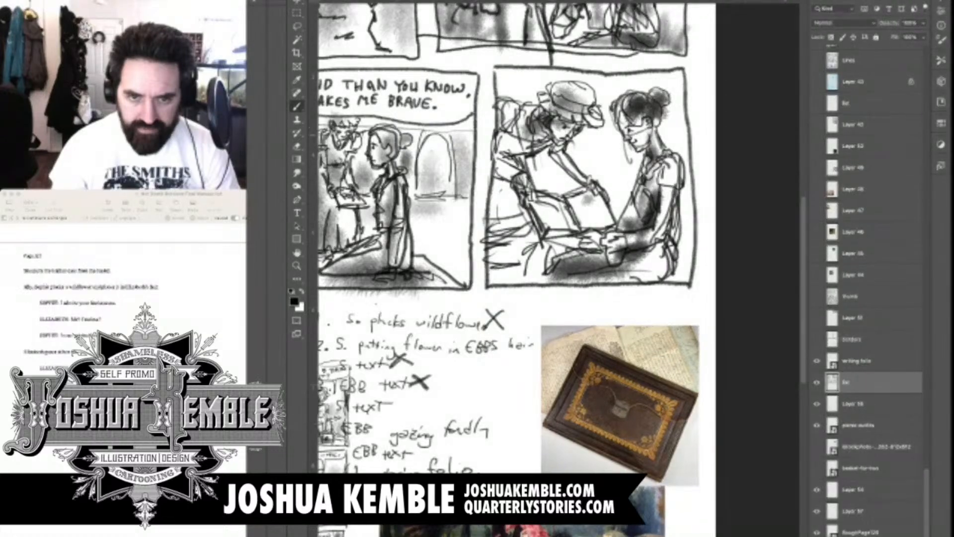
drag(508, 117, 514, 144)
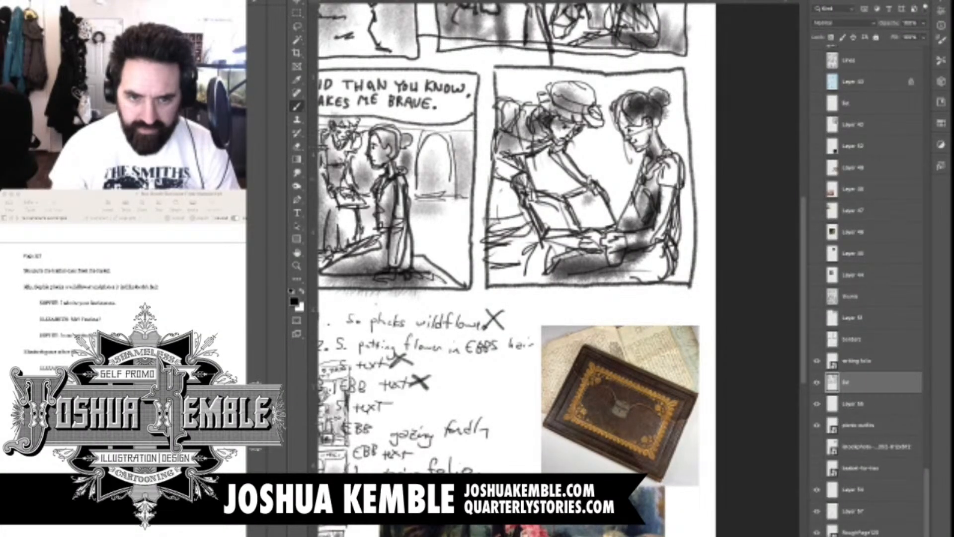
mouse_move(588, 200)
mouse_down()
mouse_move(593, 193)
mouse_move(590, 217)
mouse_move(544, 222)
mouse_up()
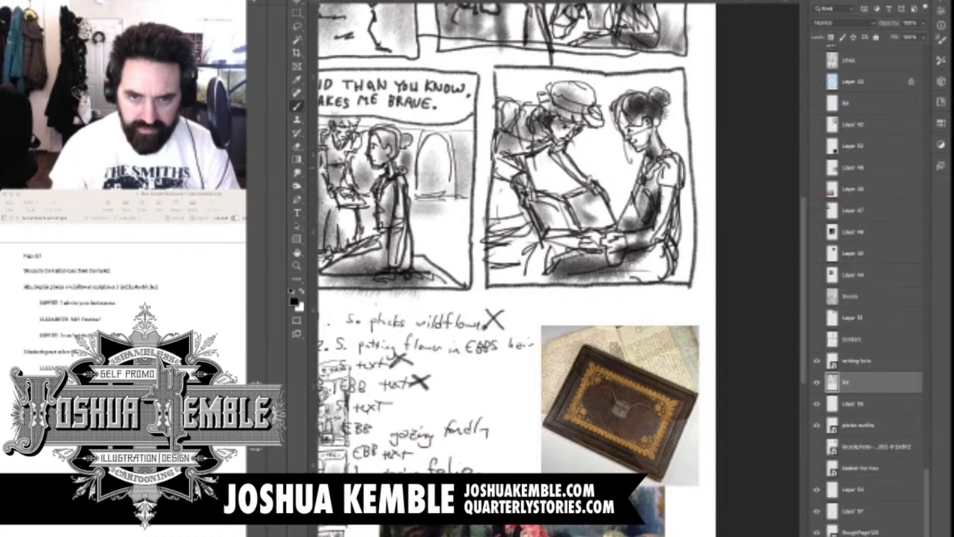
Add soft background shading in panel six around the leaning figure's lower body, between the two women and along the panel's edges
mouse_move(502, 166)
mouse_down()
mouse_move(497, 268)
mouse_move(547, 271)
mouse_up()
drag(617, 180, 630, 208)
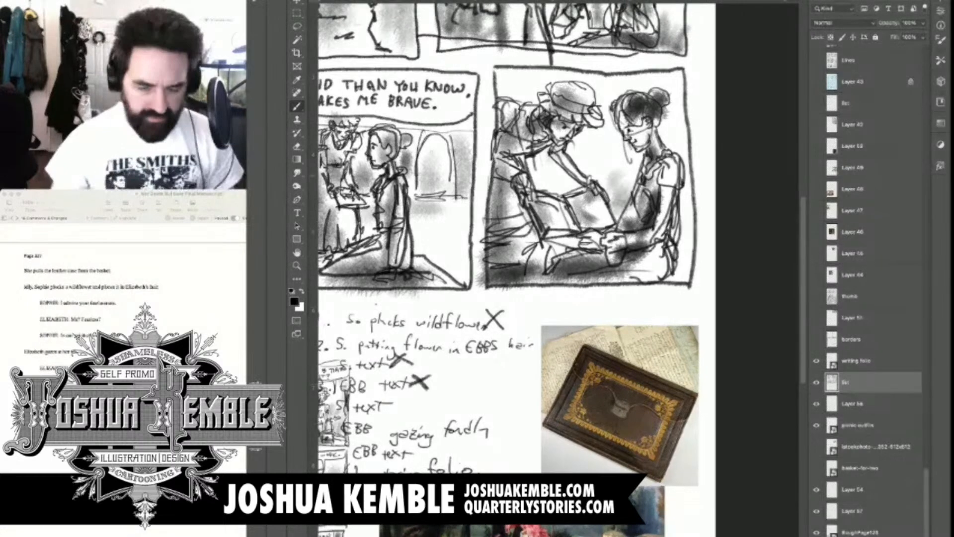
drag(588, 147, 594, 155)
drag(556, 181, 545, 187)
drag(514, 81, 525, 85)
drag(686, 222, 682, 266)
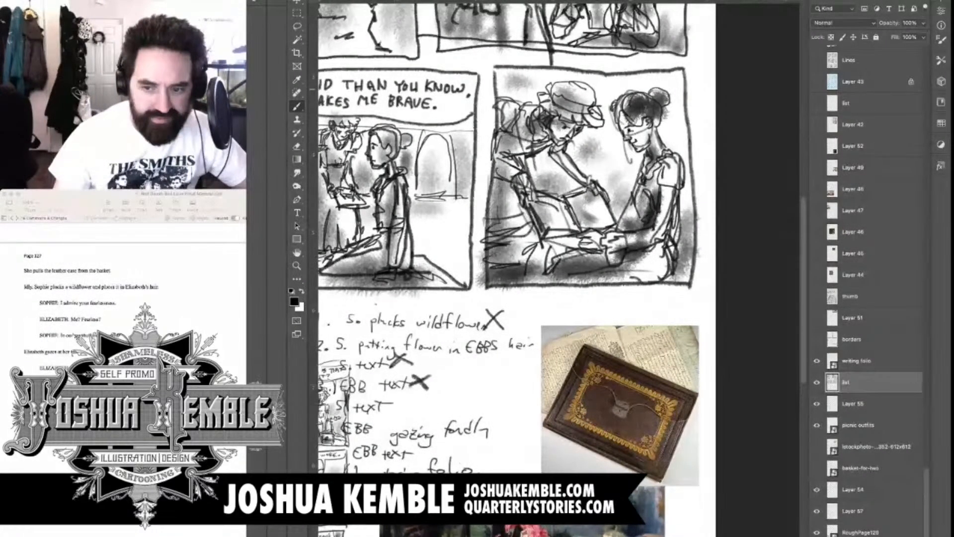
Hide the reference images, handwritten notes and thumbnails, leaving only the panel sketch layer, and move the sketch down to fit the page
key(ctrl+minus)
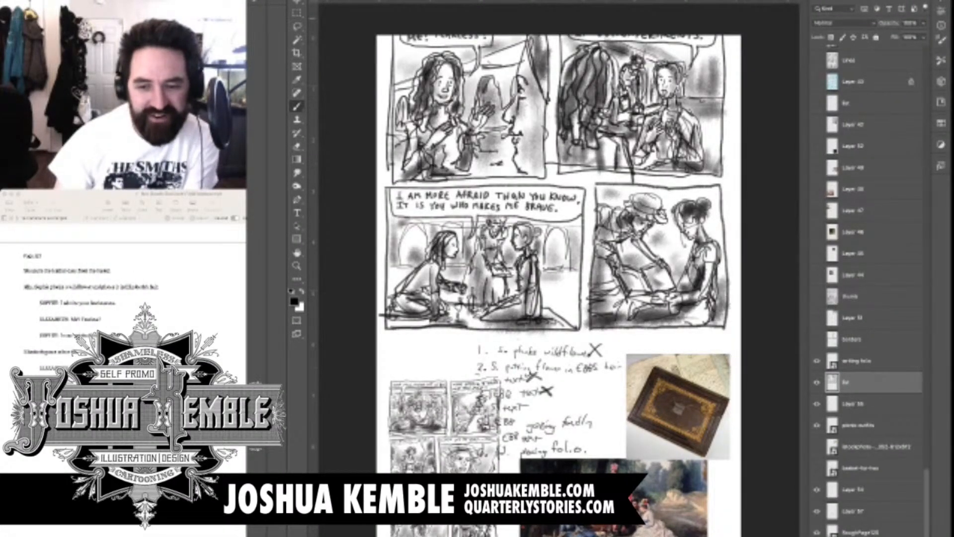
key(ctrl+minus)
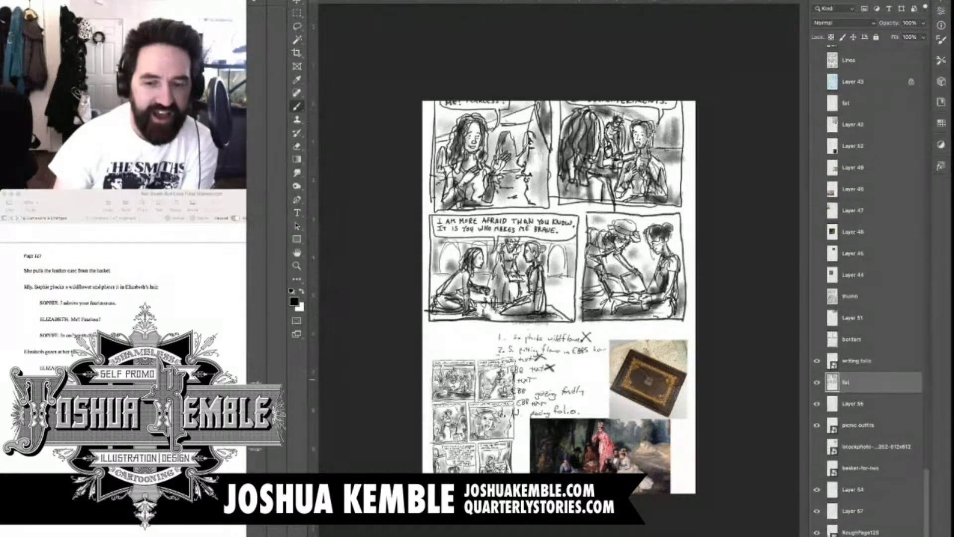
click(816, 361)
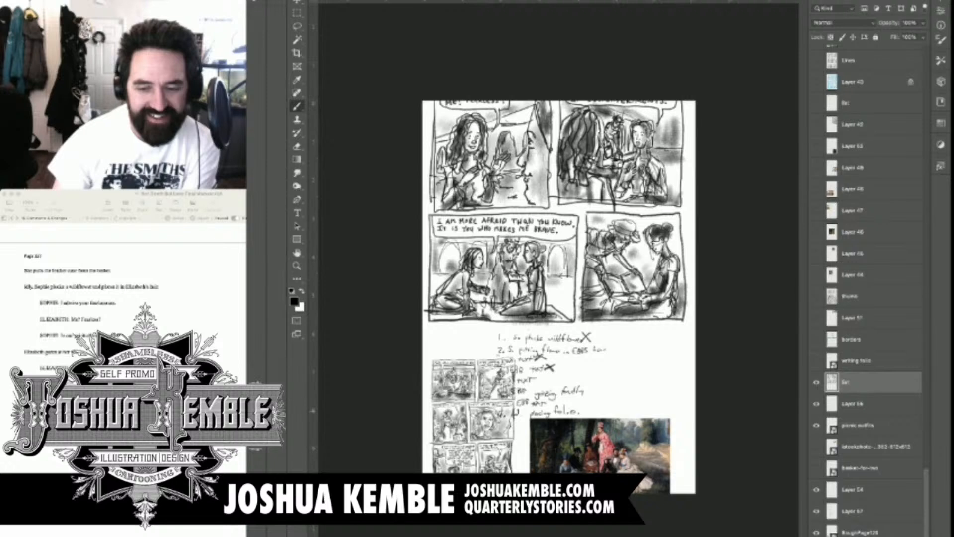
drag(816, 404, 816, 511)
click(816, 532)
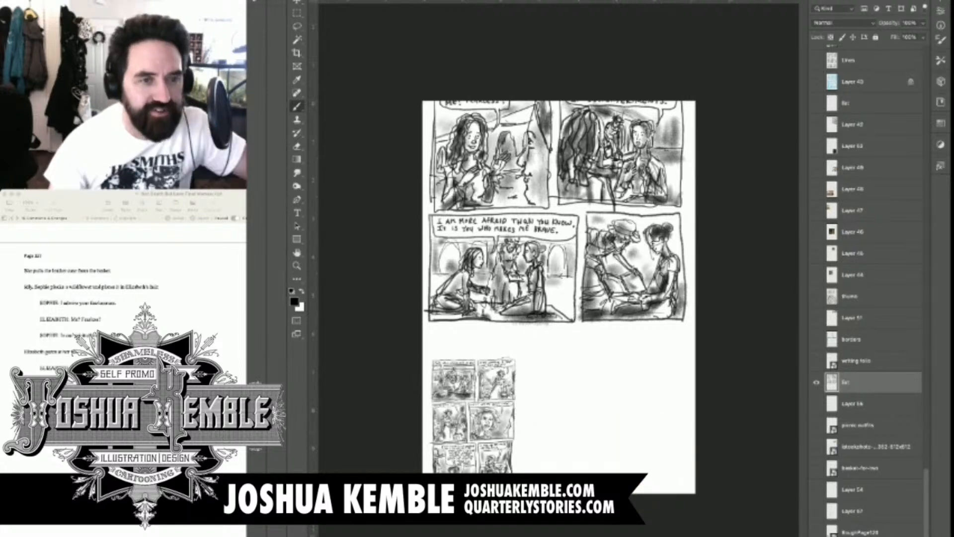
click(816, 536)
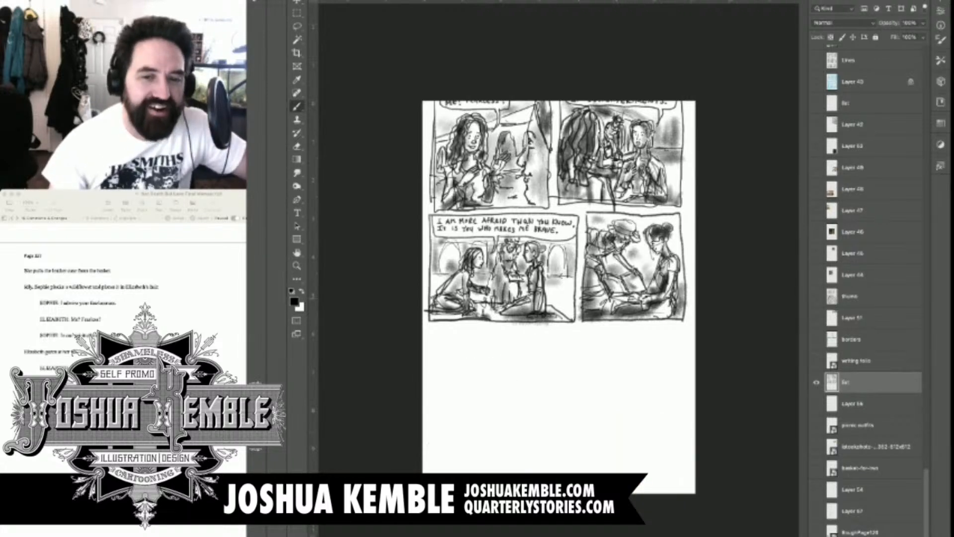
key(v)
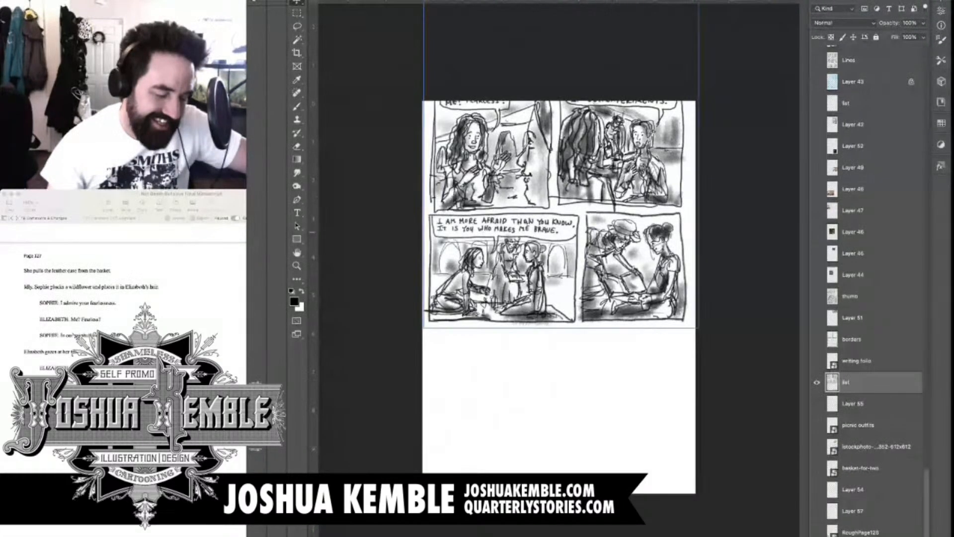
mouse_move(562, 238)
mouse_down()
mouse_move(560, 403)
mouse_move(561, 386)
mouse_up()
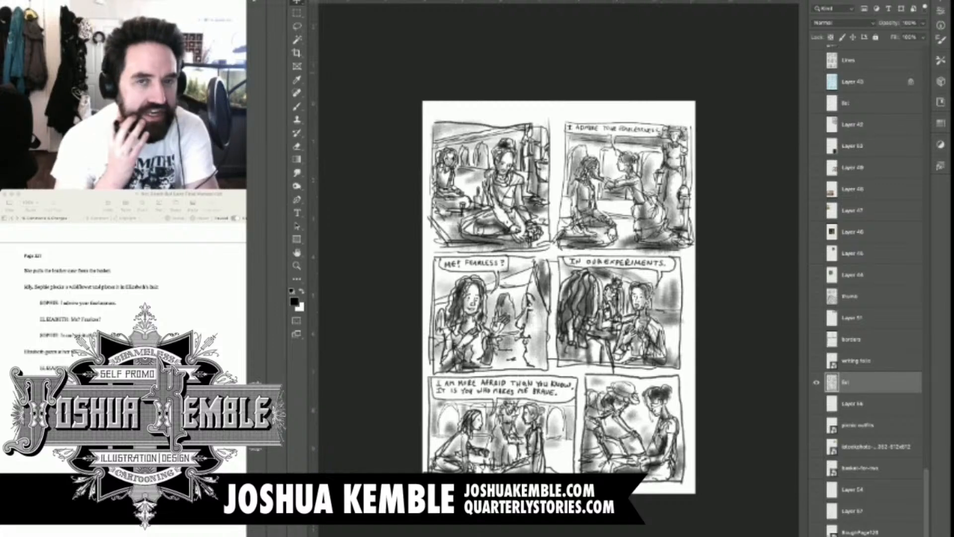
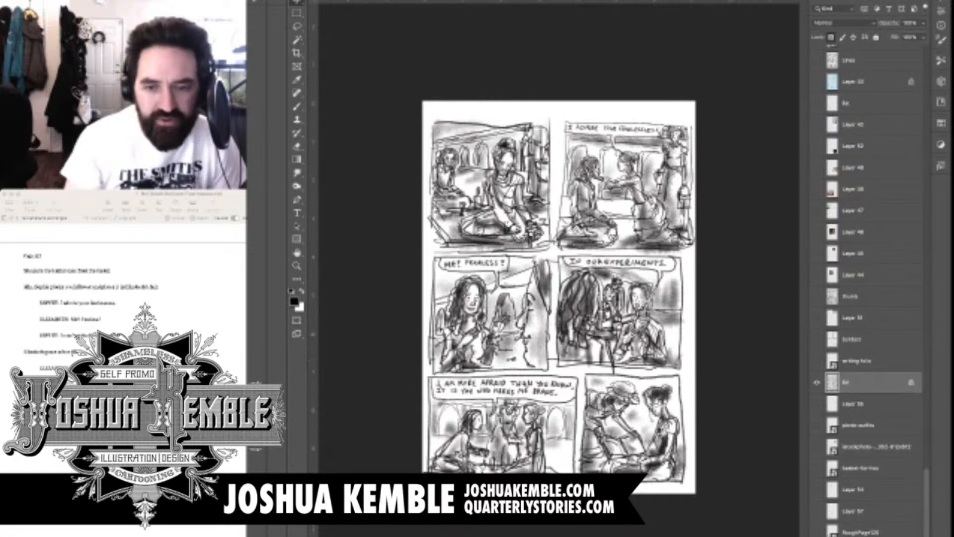
Show the borders layer over the page sketch and lower the sketch layer's opacity to 26%
click(817, 339)
click(853, 340)
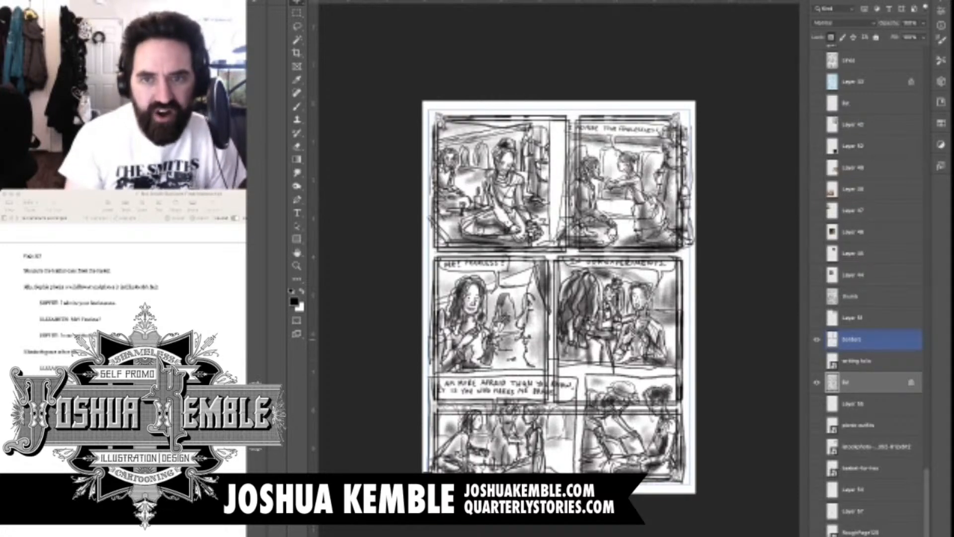
click(853, 382)
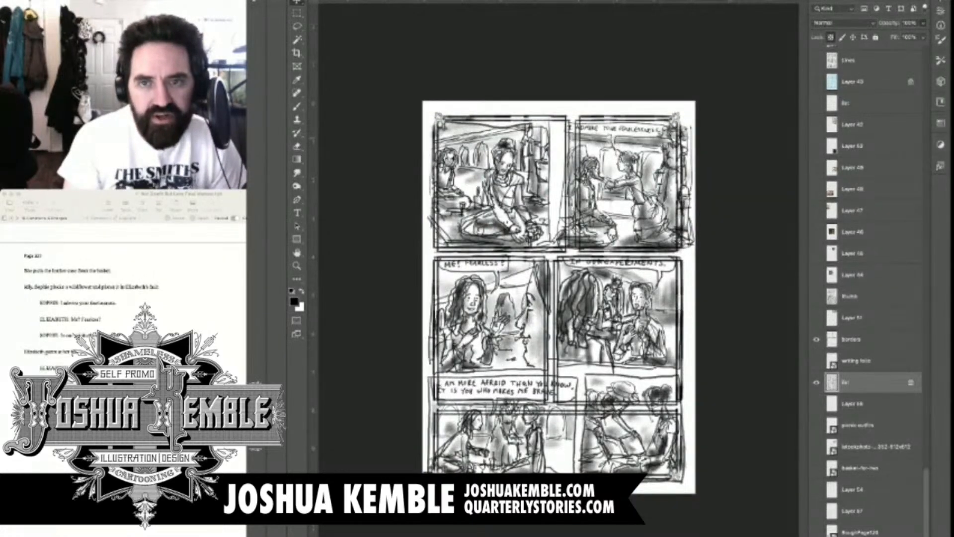
key(5)
key(4)
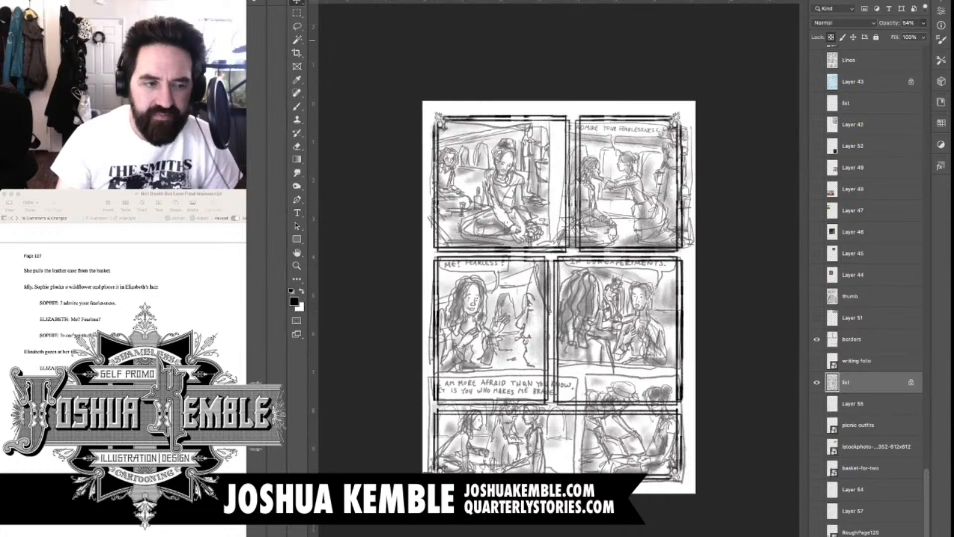
key(2)
key(6)
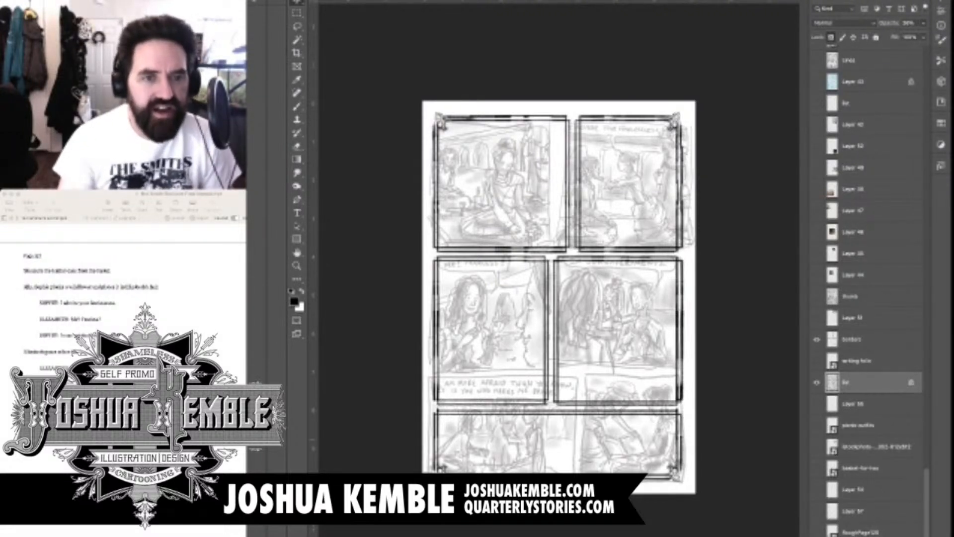
On the borders layer, select the border section around the gutter between panels one and two and shift it left to match the sketch
click(864, 339)
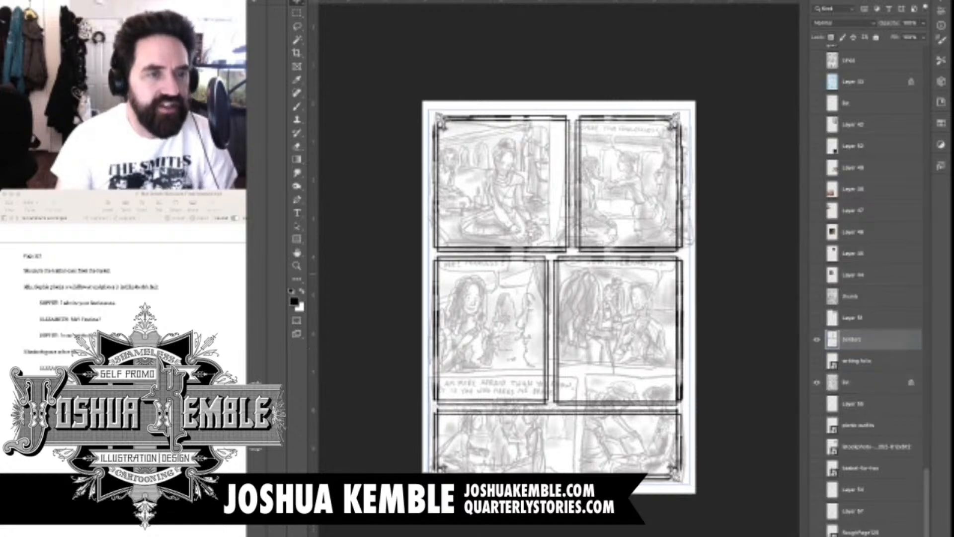
key(super+plus)
key(super+plus)
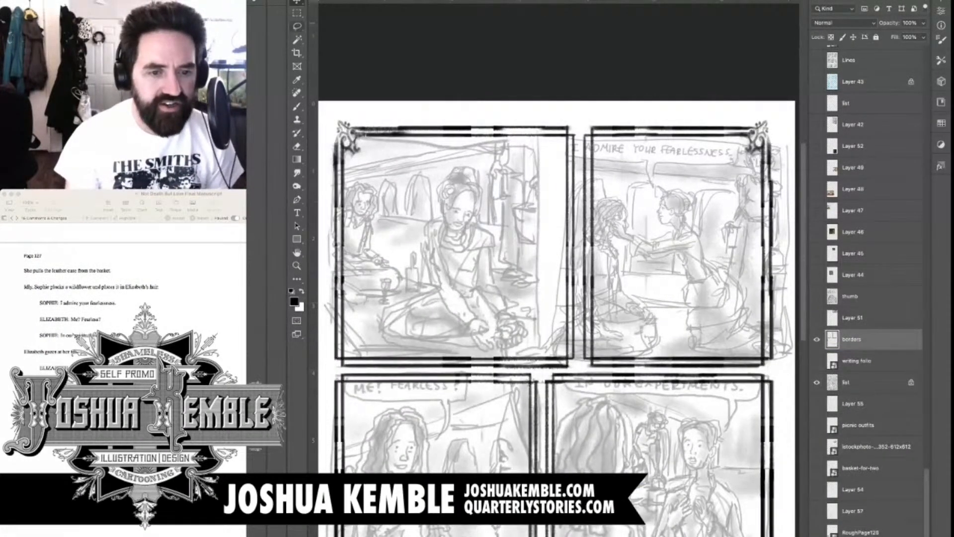
key(m)
drag(485, 118, 655, 370)
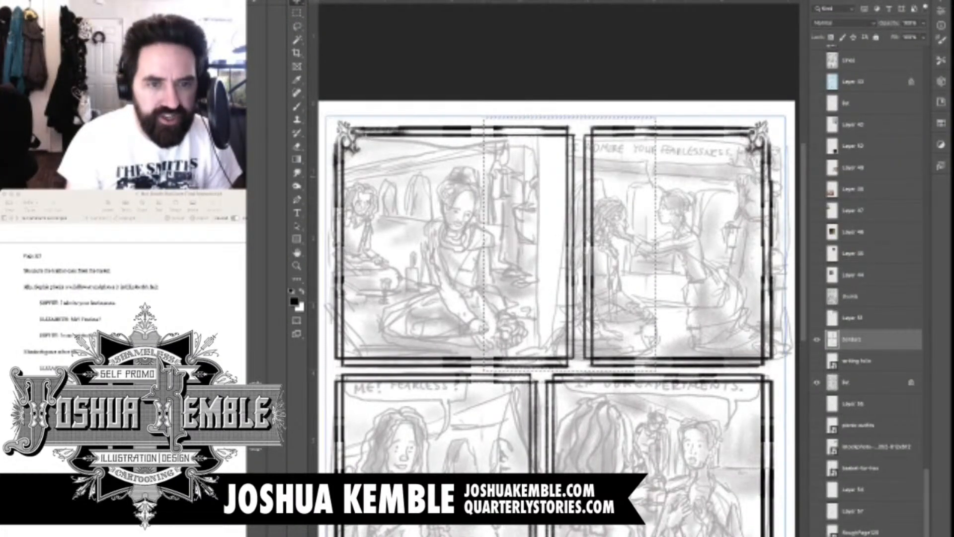
drag(580, 249, 526, 248)
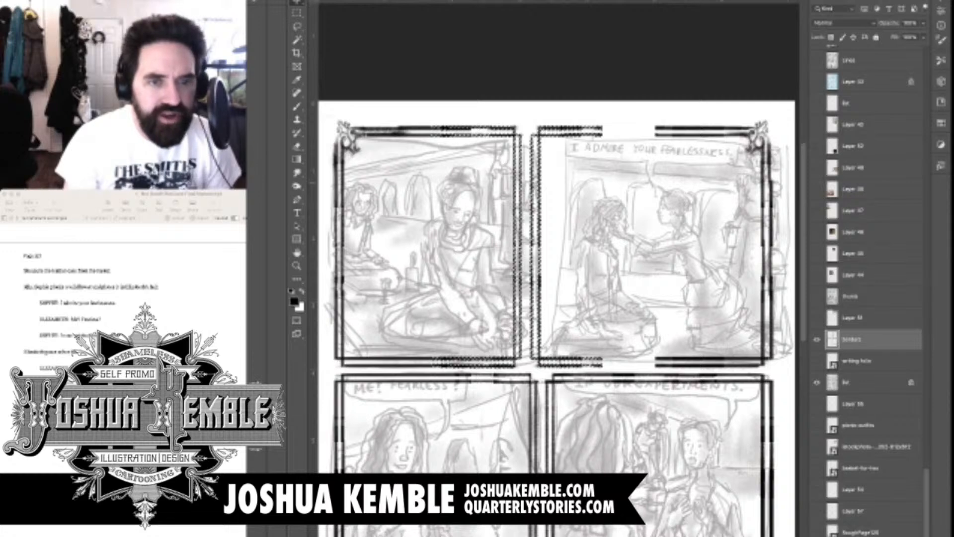
drag(526, 183, 536, 184)
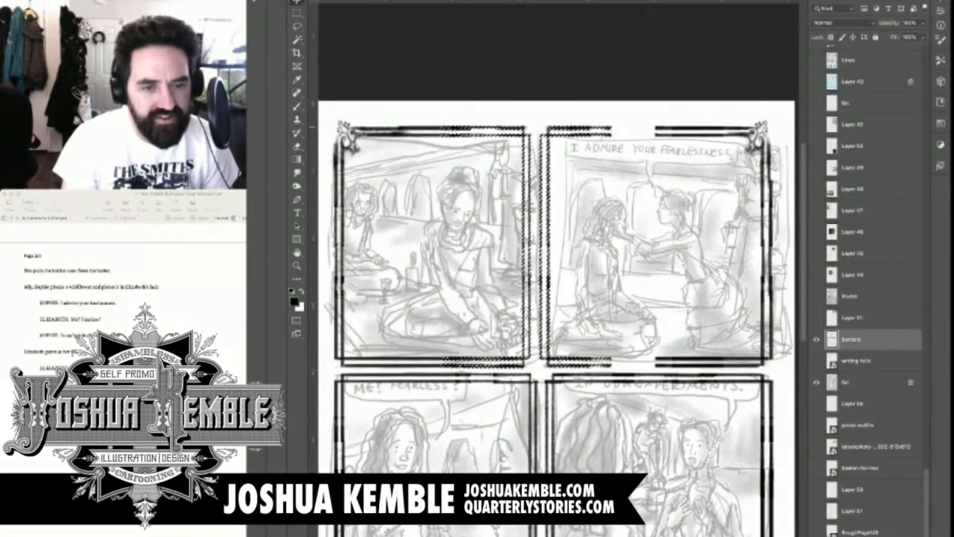
key(super+d)
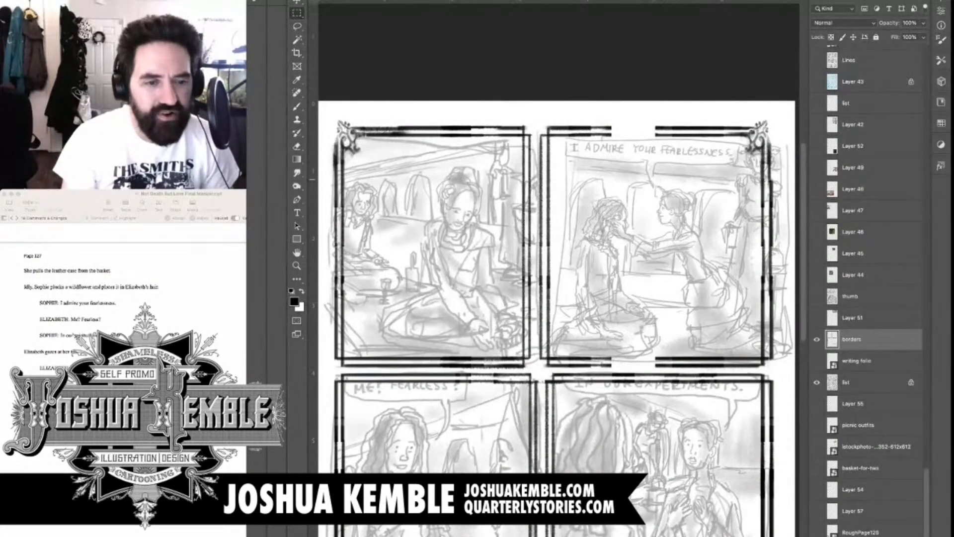
Move the borders between the middle and bottom rows up to match the sketch's row division, nudging them down slightly to fit
scroll(557, 268, down, 5)
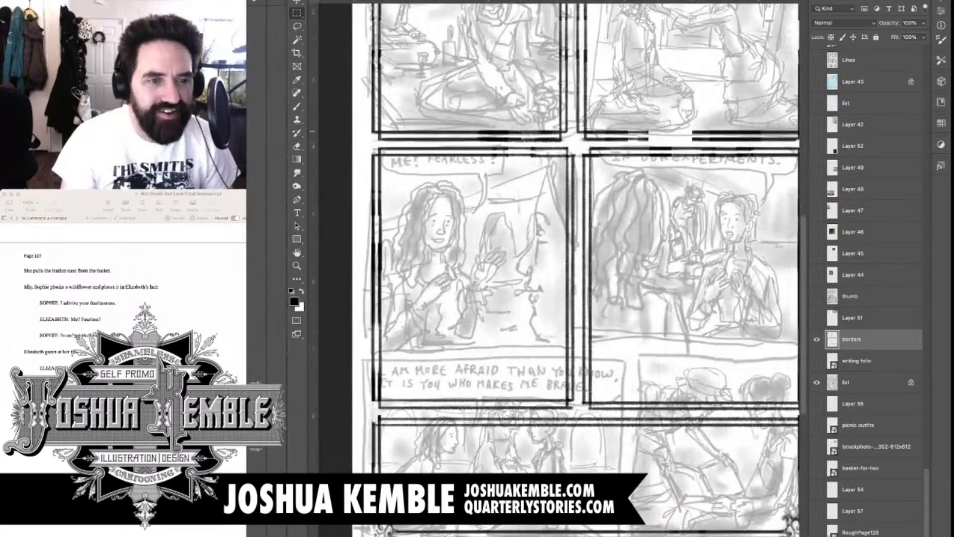
scroll(556, 268, down, 3)
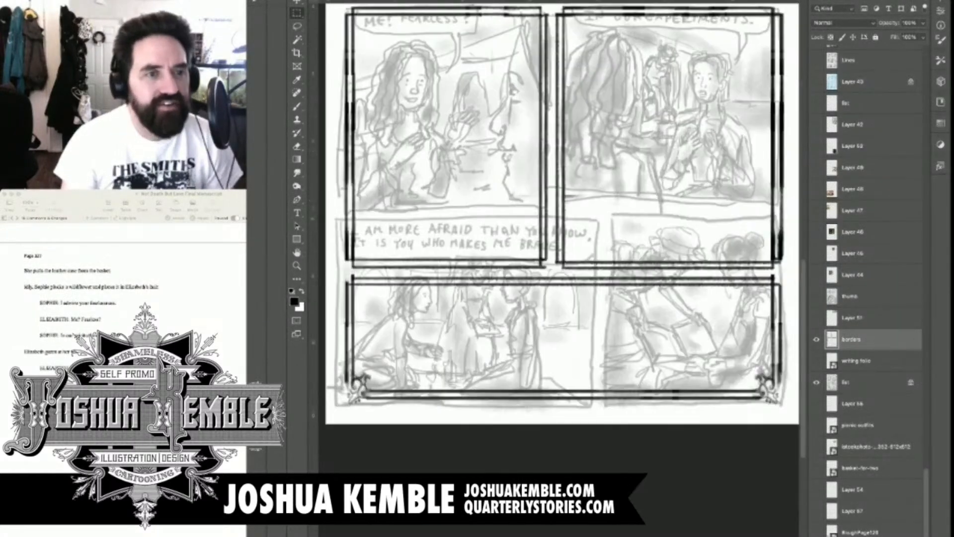
drag(337, 180, 791, 326)
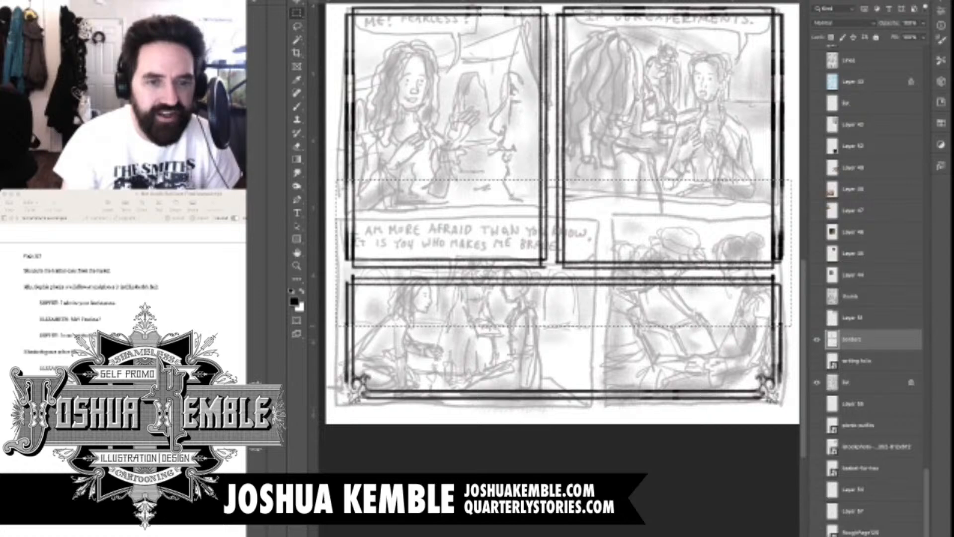
key(ctrl+d)
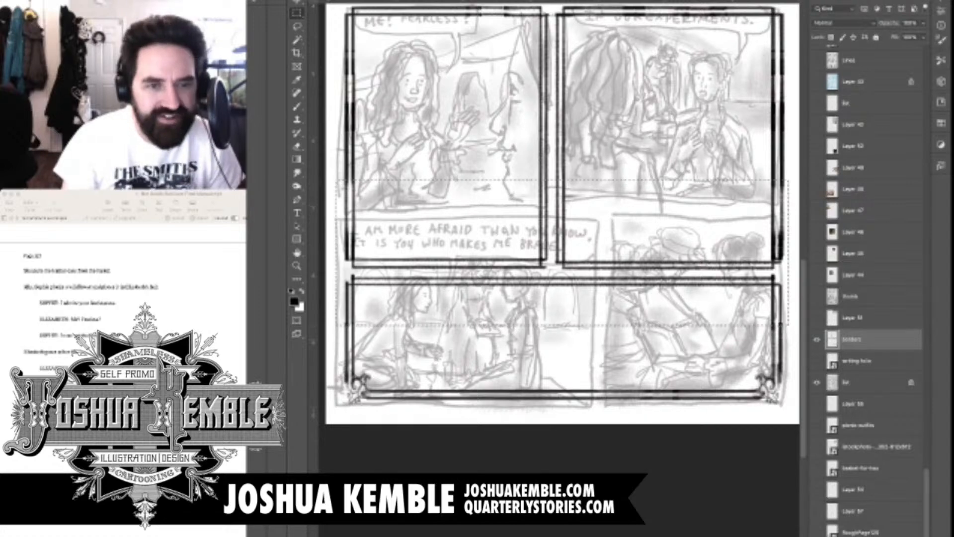
key(v)
drag(561, 254, 562, 180)
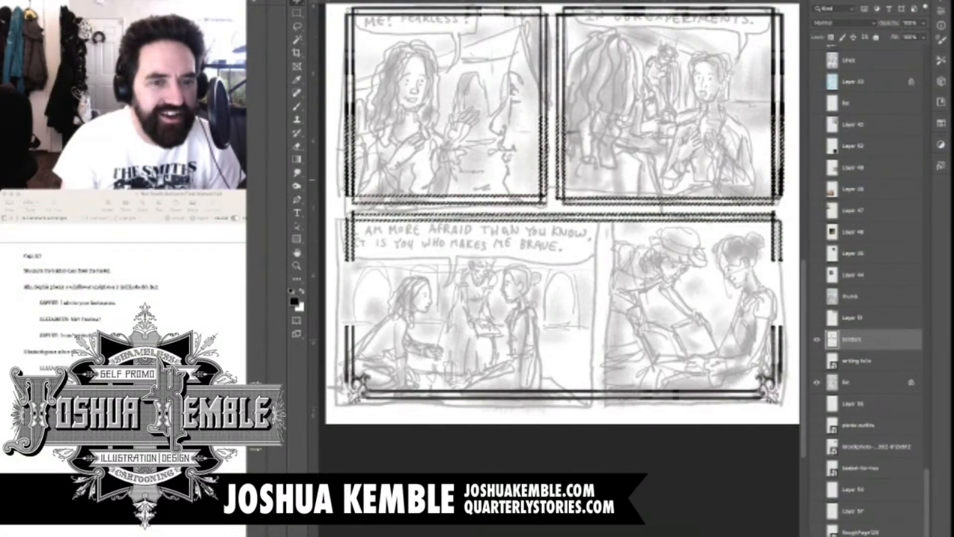
key(shift+Down)
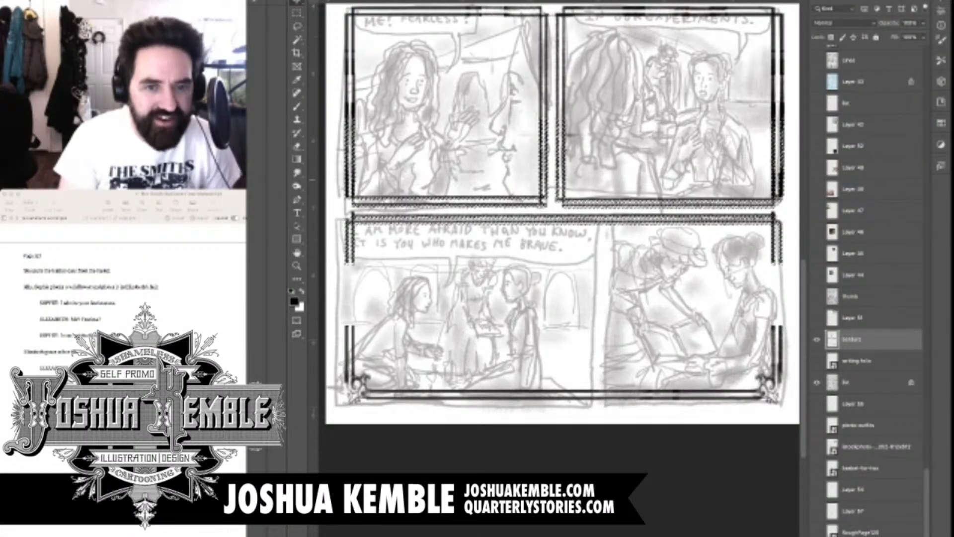
key(shift+Down)
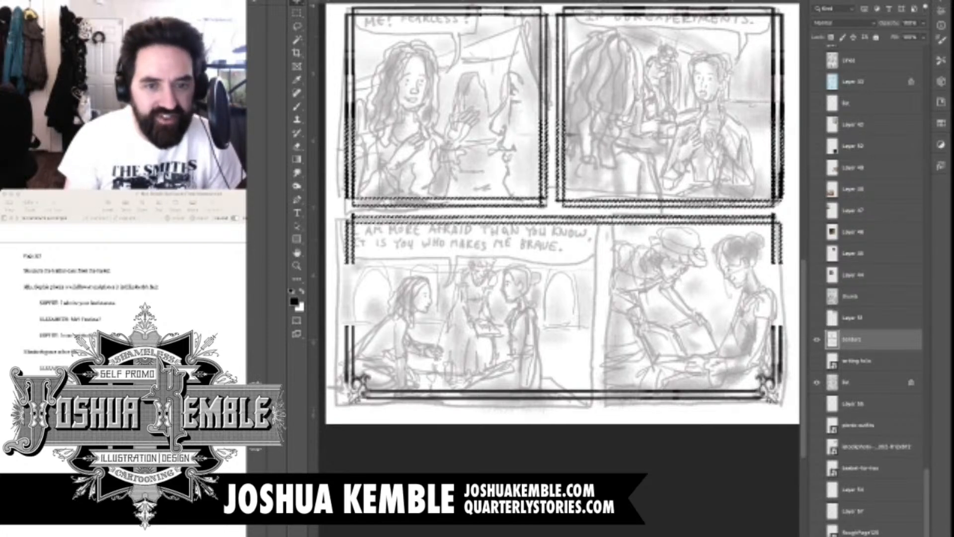
key(m)
key(ctrl+d)
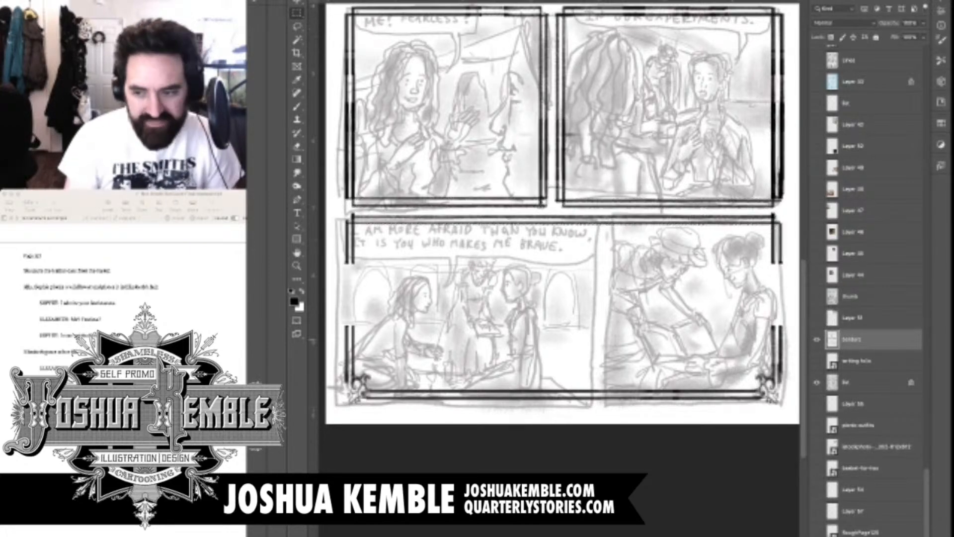
Cut a vertical gutter through the bottom row's border to separate panels five and six, widening it to the right
drag(595, 212, 604, 408)
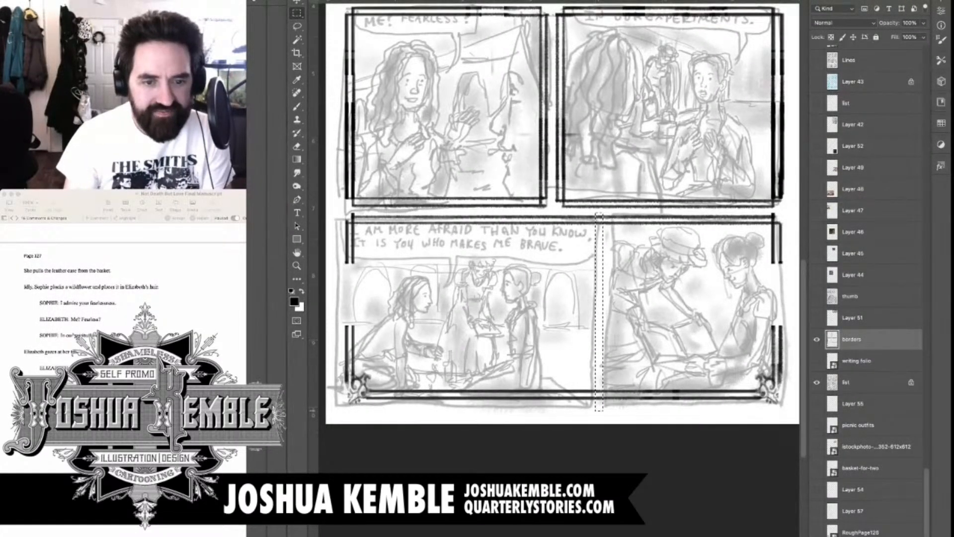
key(shift+Left)
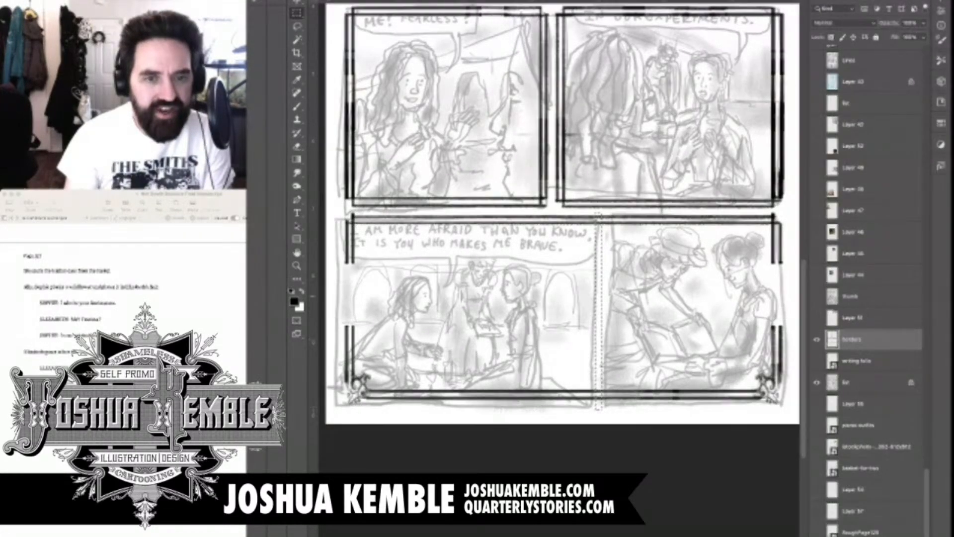
key(Delete)
key(ctrl+d)
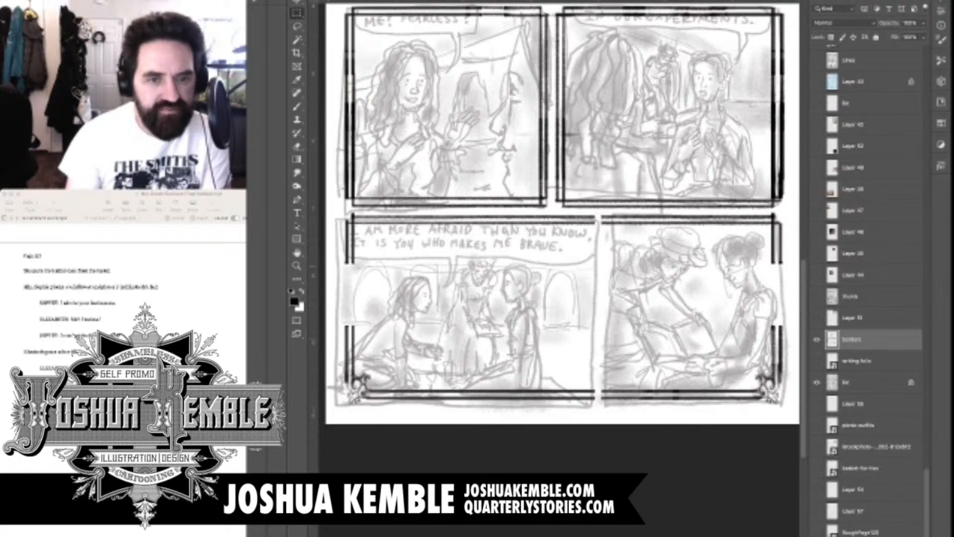
key(ctrl+shift+d)
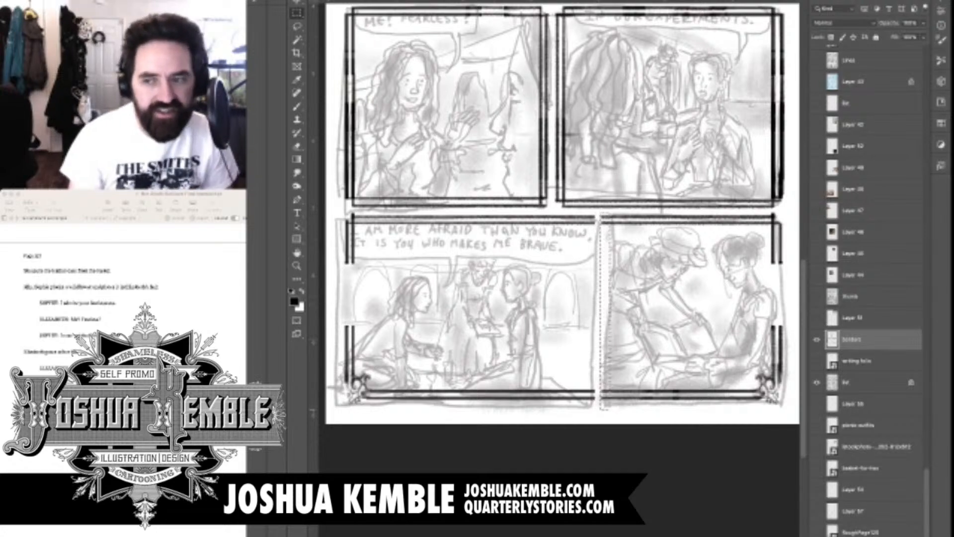
key(ctrl+d)
key(ctrl+shift+d)
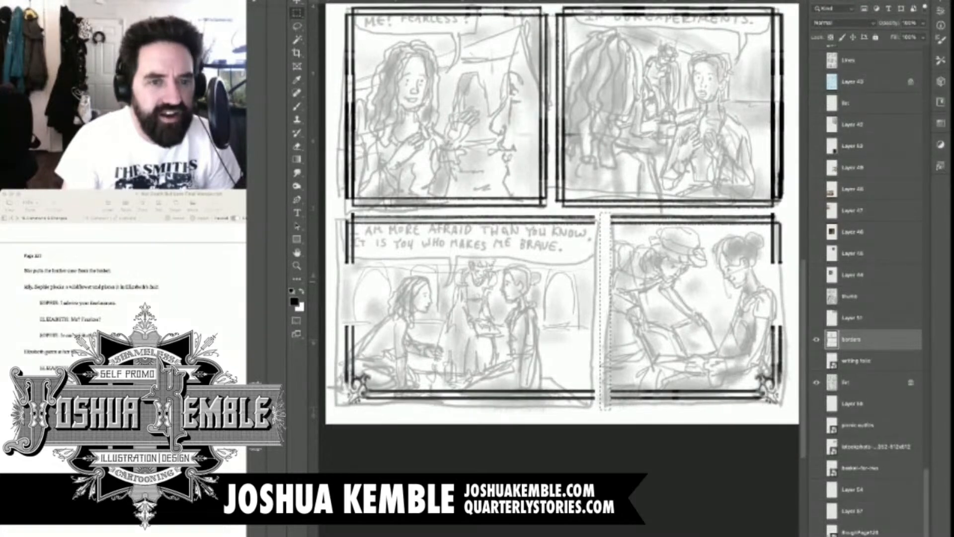
Select the whole canvas and brush in panel five's missing border lines along its left edge and its new right edge
scroll(547, 268, up, 5)
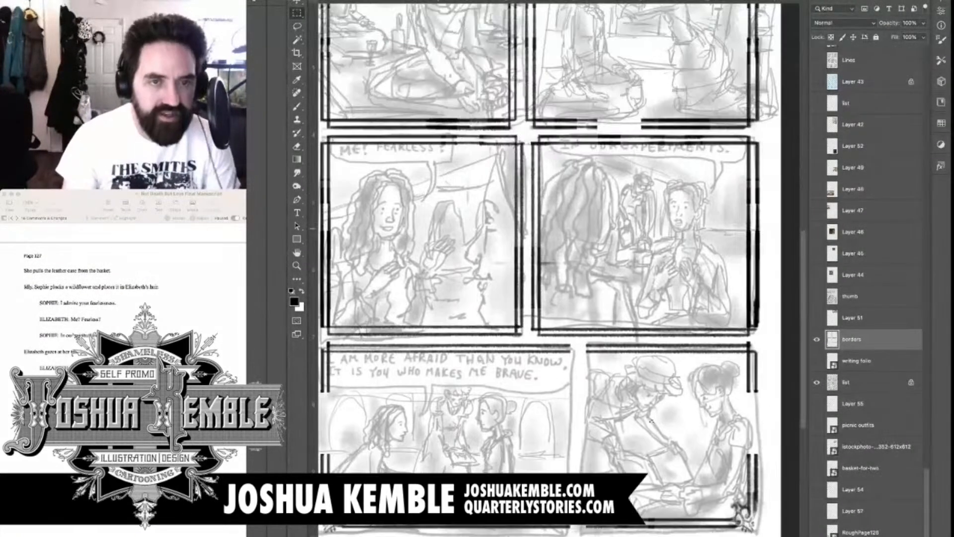
scroll(547, 268, up, 4)
scroll(546, 269, up, 1)
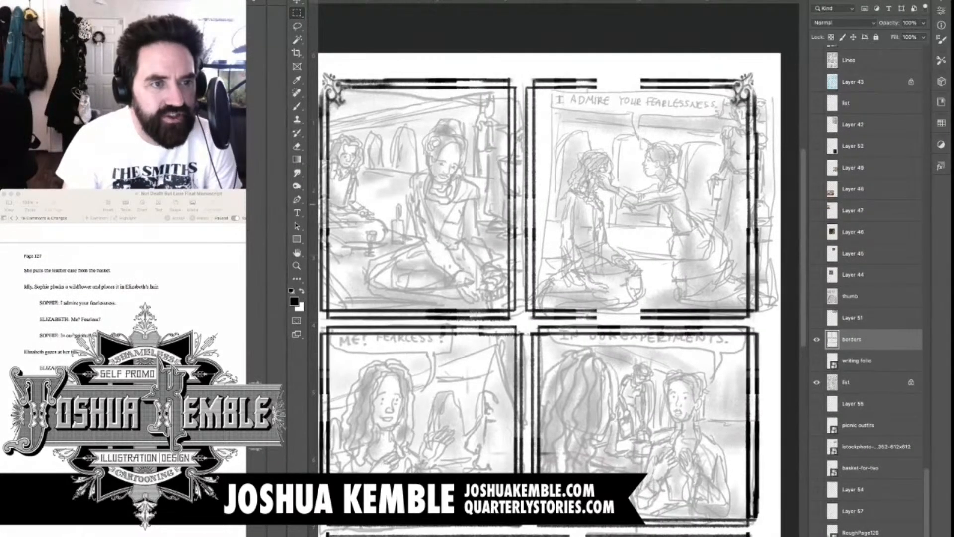
key(b)
key(m)
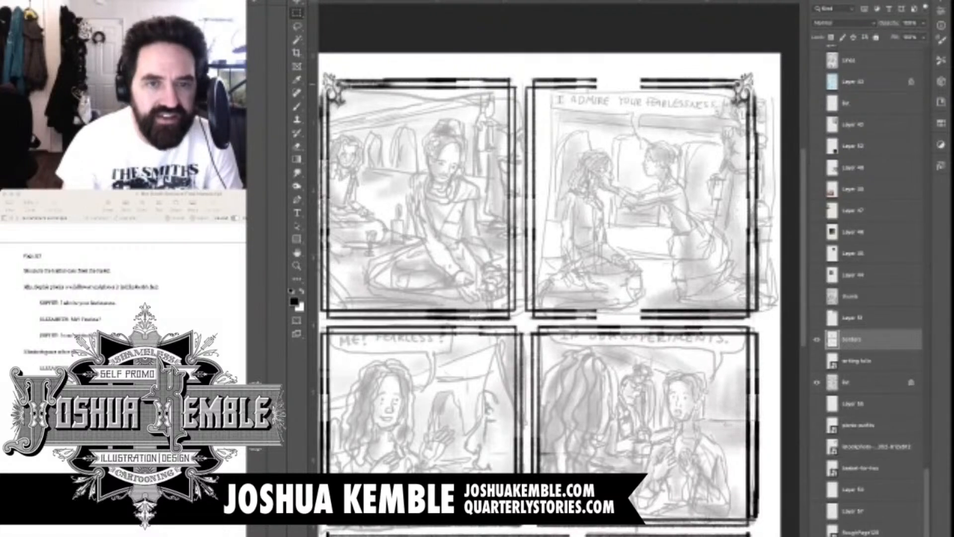
key(b)
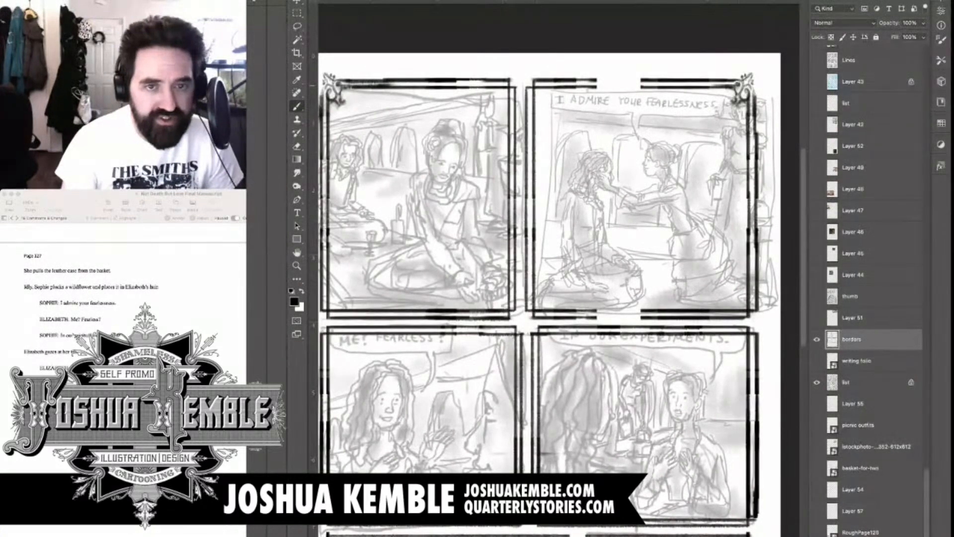
key(ctrl+a)
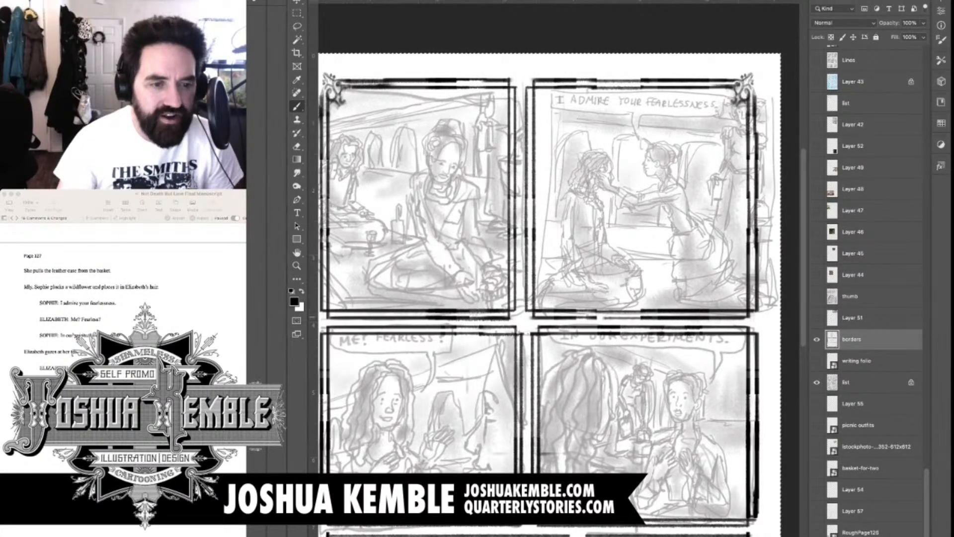
drag(504, 282, 521, 176)
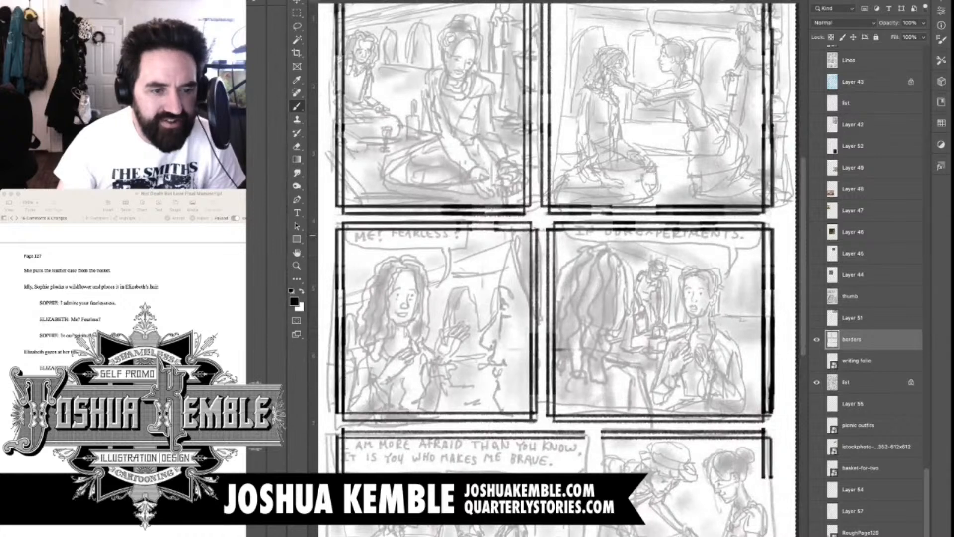
drag(576, 228, 627, 83)
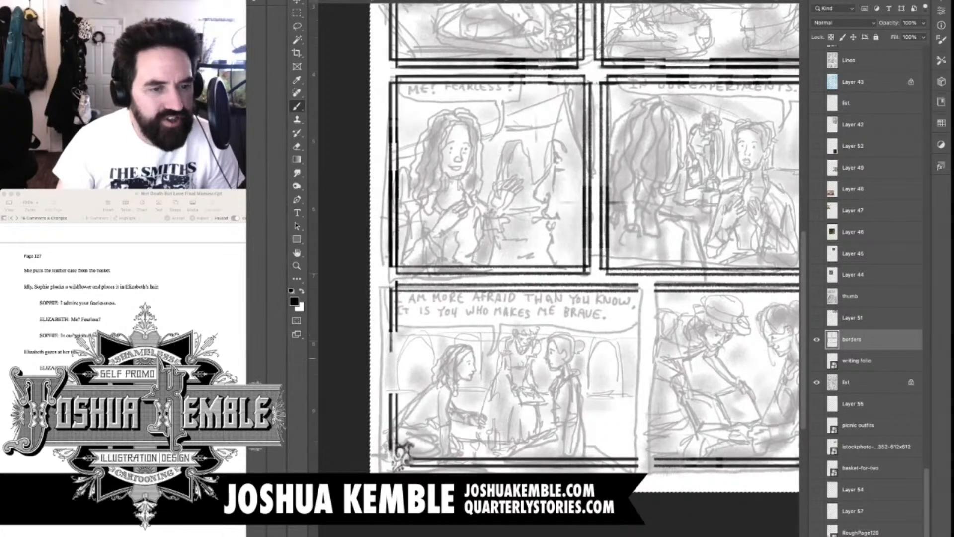
mouse_move(391, 358)
mouse_down()
mouse_move(391, 340)
mouse_move(391, 389)
mouse_move(397, 335)
mouse_up()
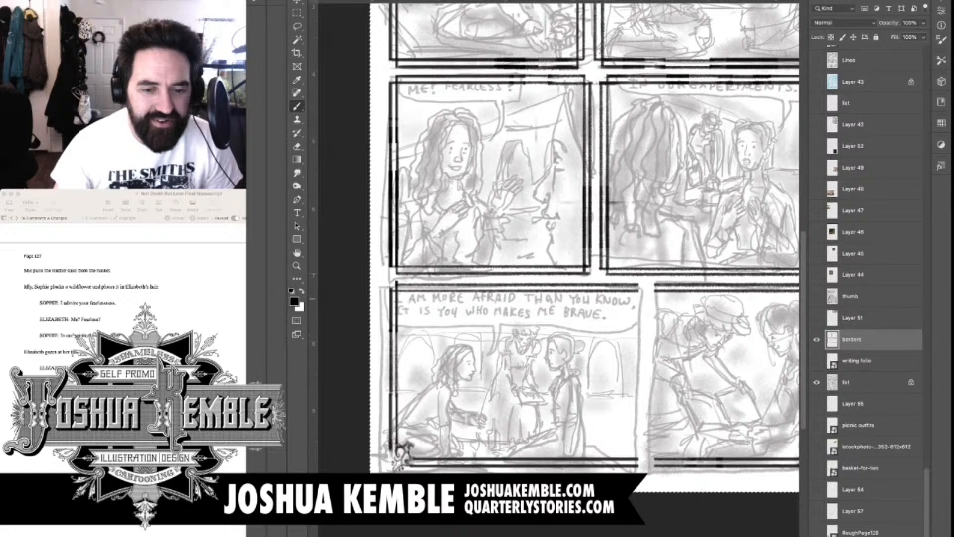
drag(636, 288, 636, 464)
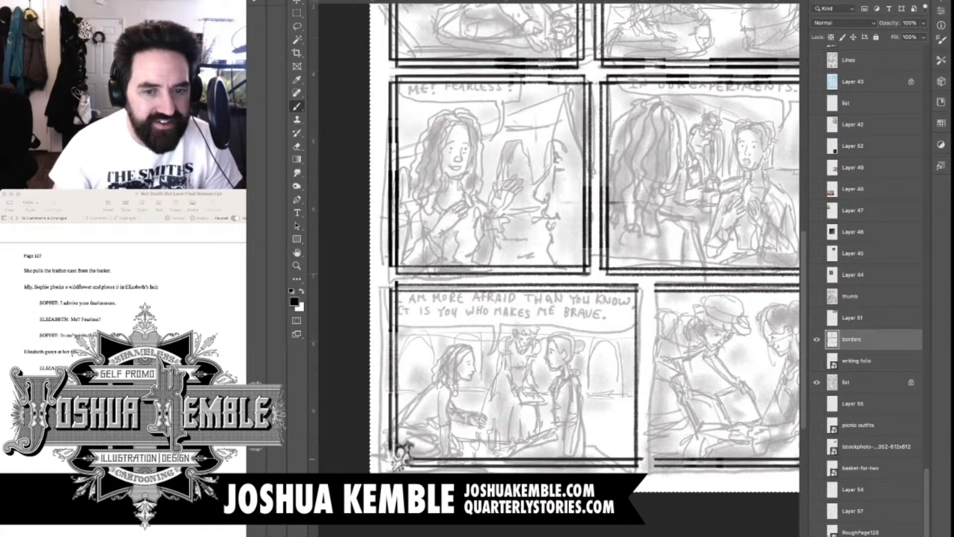
Brush in panel six's double border line along its left edge and fill the gap in its right edge
mouse_move(641, 460)
mouse_down()
mouse_move(641, 291)
mouse_move(525, 245)
mouse_move(532, 415)
mouse_up()
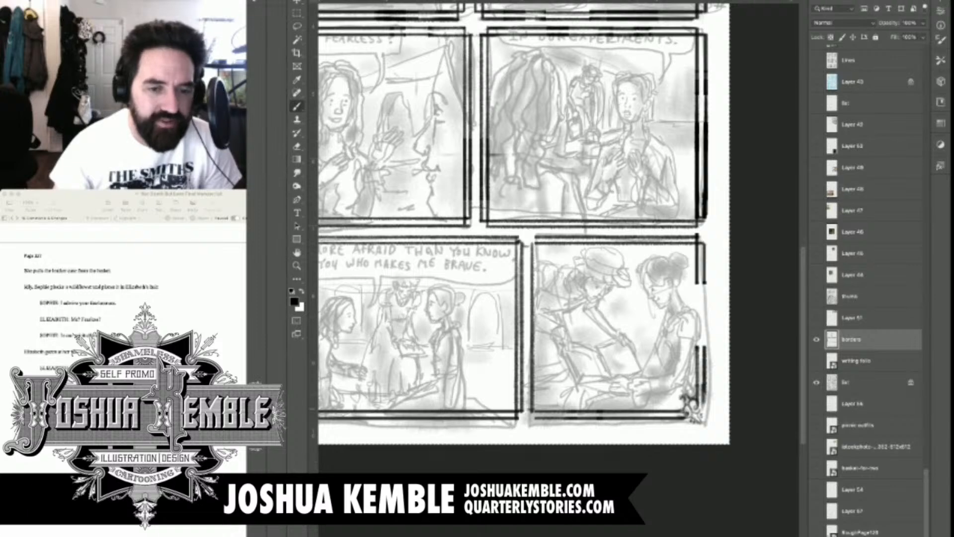
drag(539, 237, 540, 417)
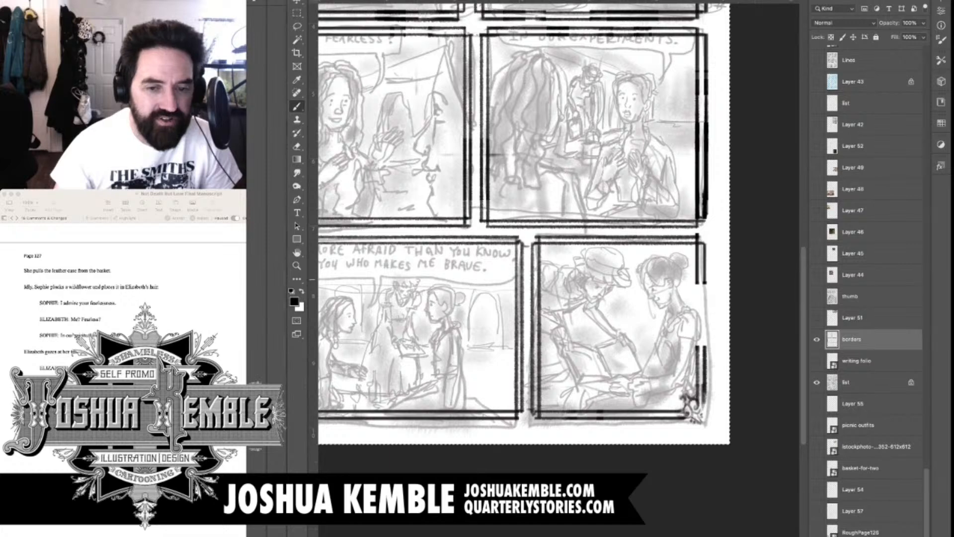
mouse_move(697, 280)
mouse_down()
mouse_move(697, 351)
mouse_move(705, 347)
mouse_up()
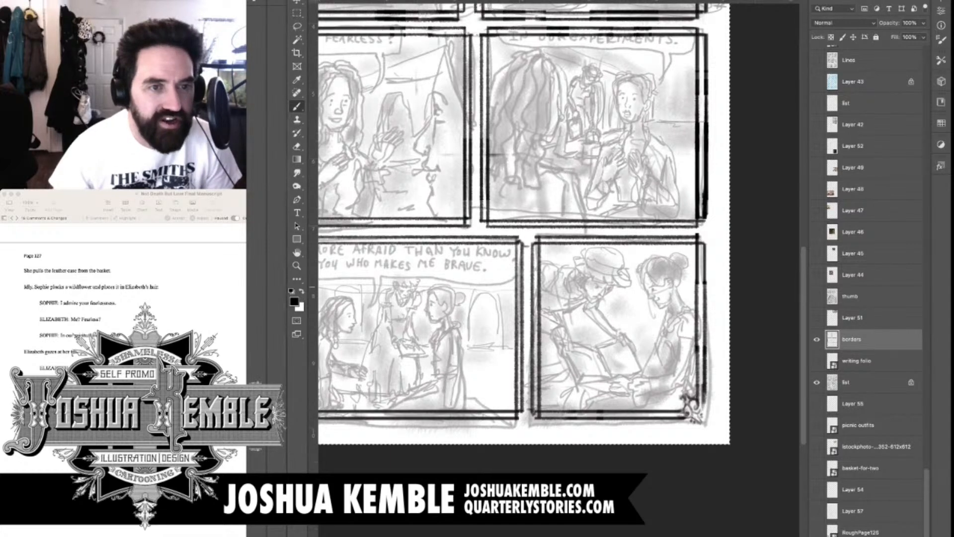
Lock the transparent pixels of the borders layer, and unlock the transparent pixels of the faded sketch layer
key(super+minus)
key(m)
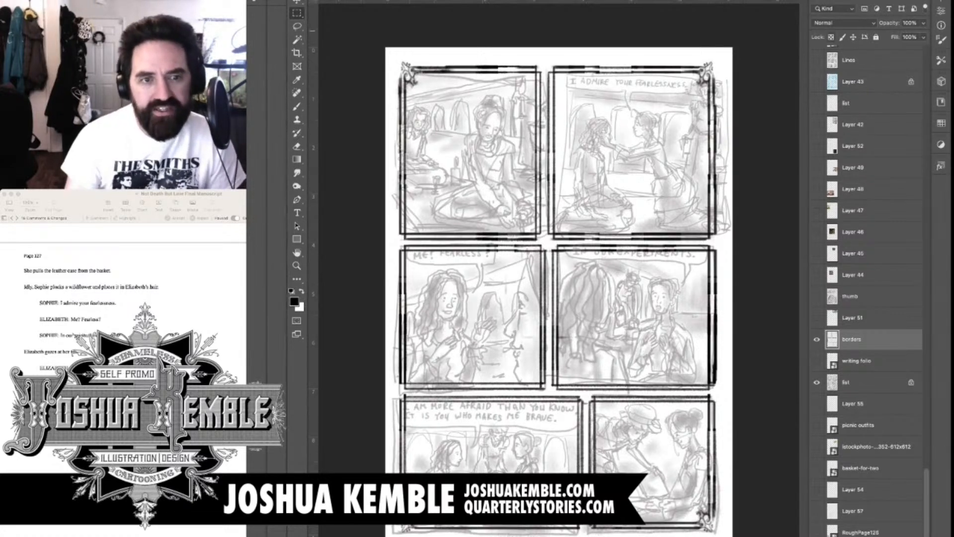
key(slash)
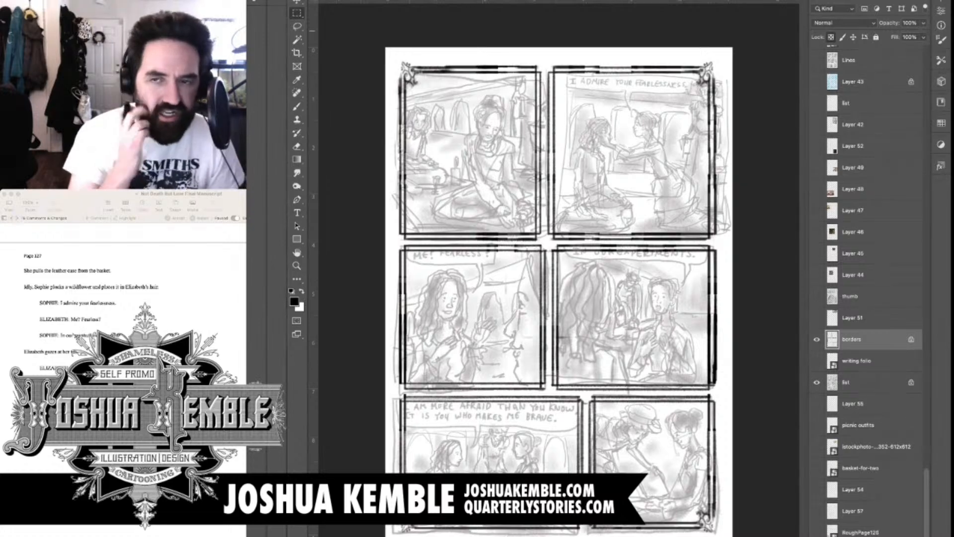
click(858, 382)
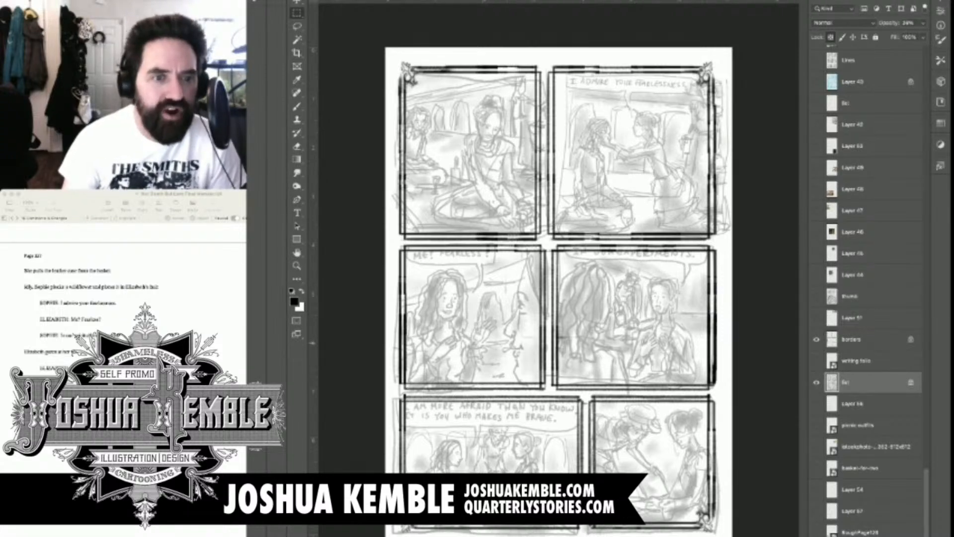
click(829, 35)
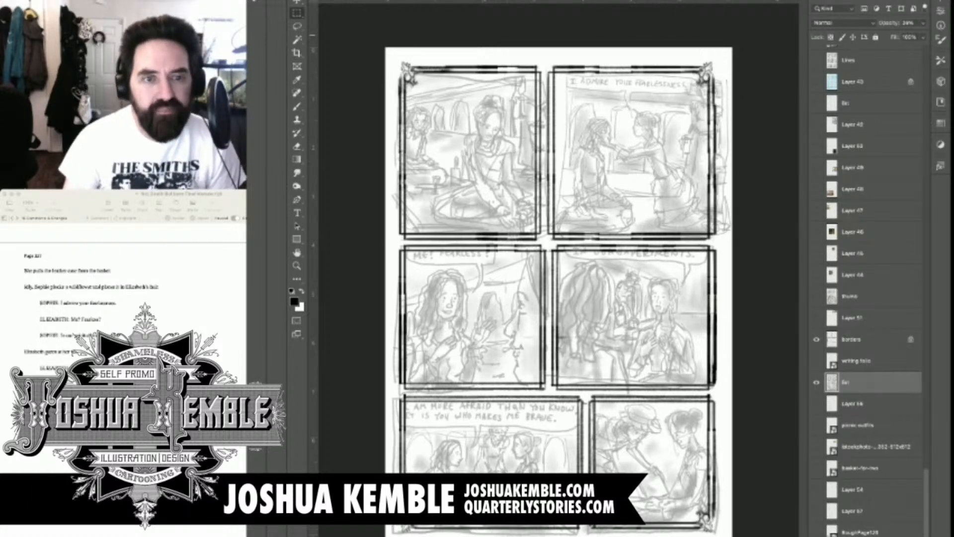
Select panel one's sketch, scale it down and shift it up so the drawing fits inside the panel border
scroll(562, 296, up, 1)
scroll(553, 298, up, 3)
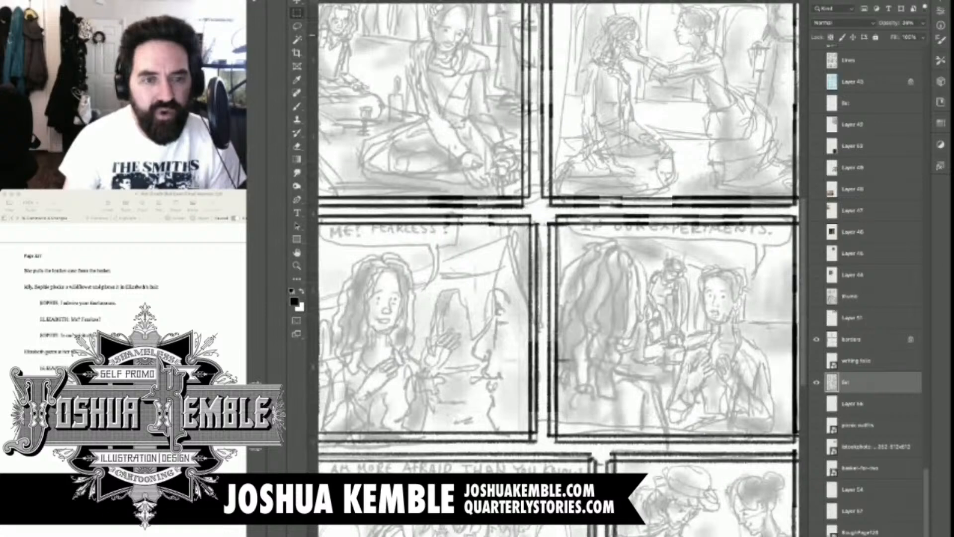
drag(512, 199, 612, 386)
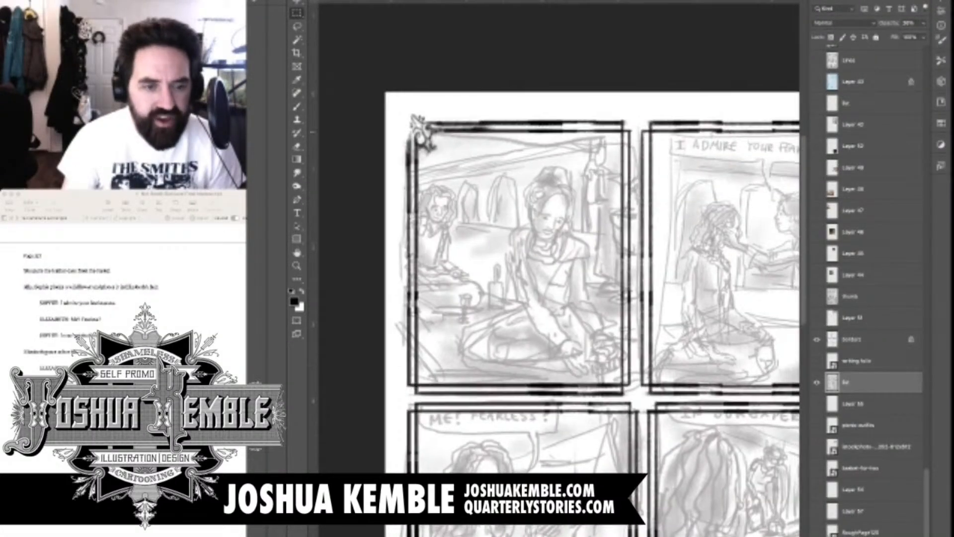
drag(644, 124, 388, 397)
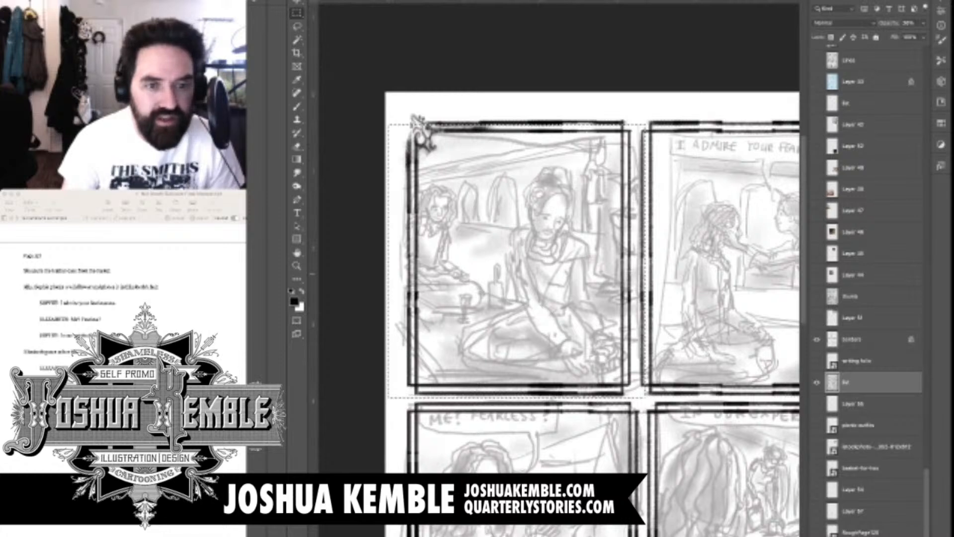
key(ctrl+t)
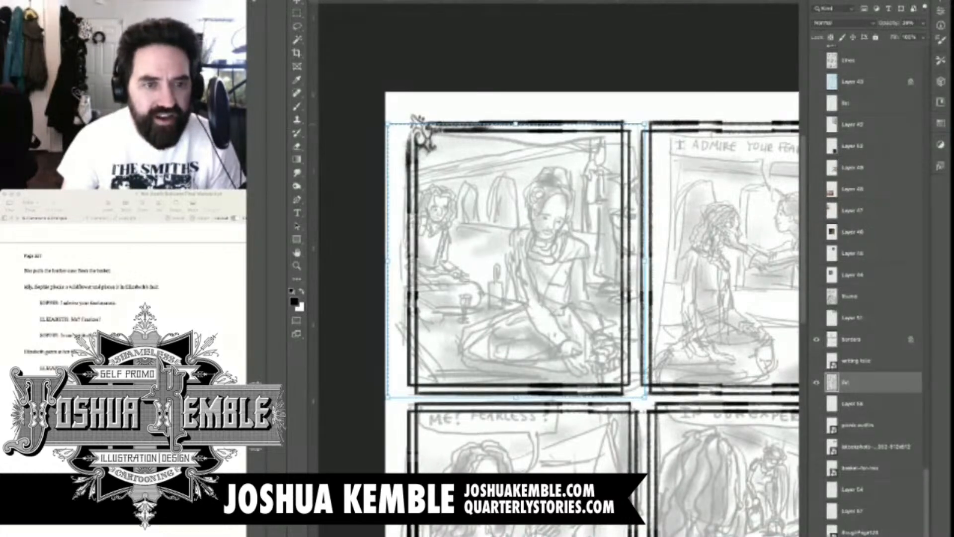
drag(388, 124, 402, 138)
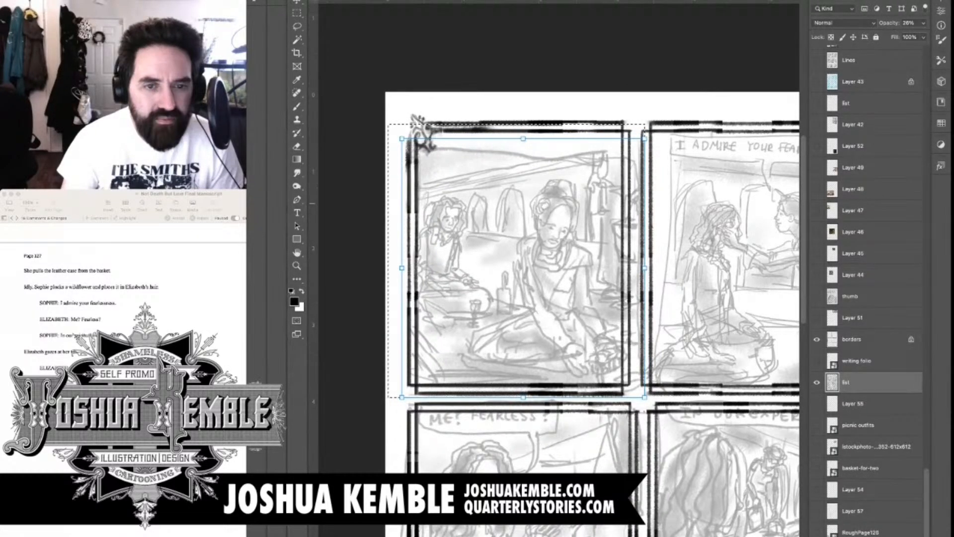
drag(522, 268, 523, 255)
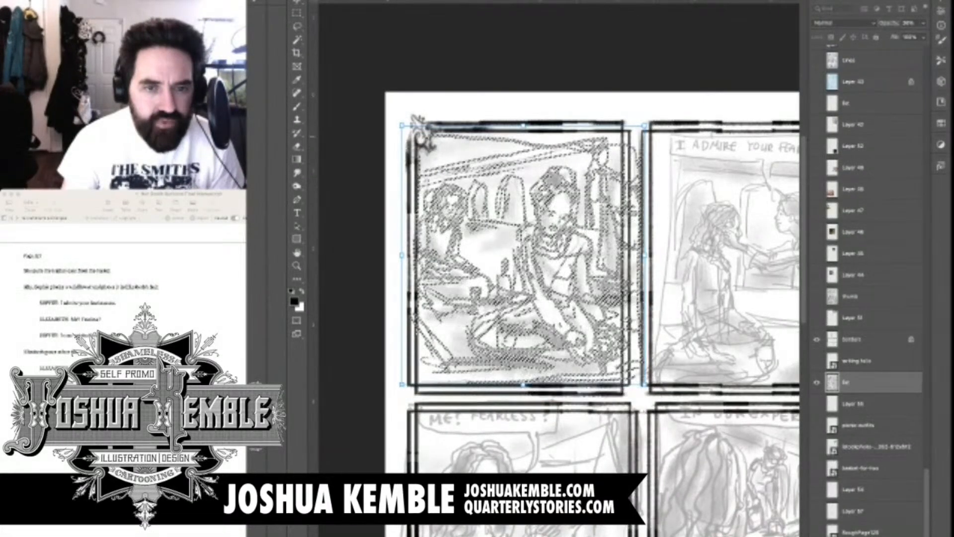
mouse_move(645, 125)
mouse_down()
mouse_move(628, 143)
mouse_move(633, 133)
mouse_up()
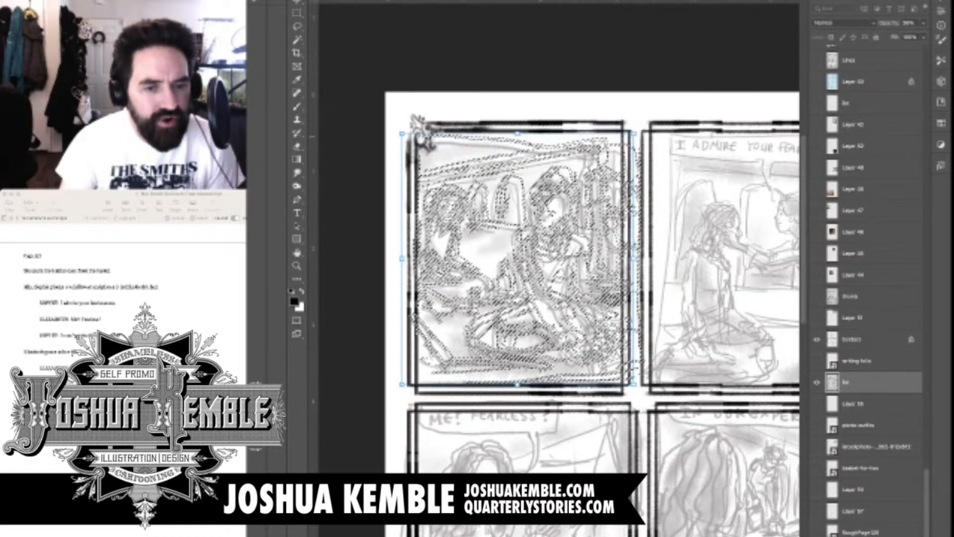
key(Return)
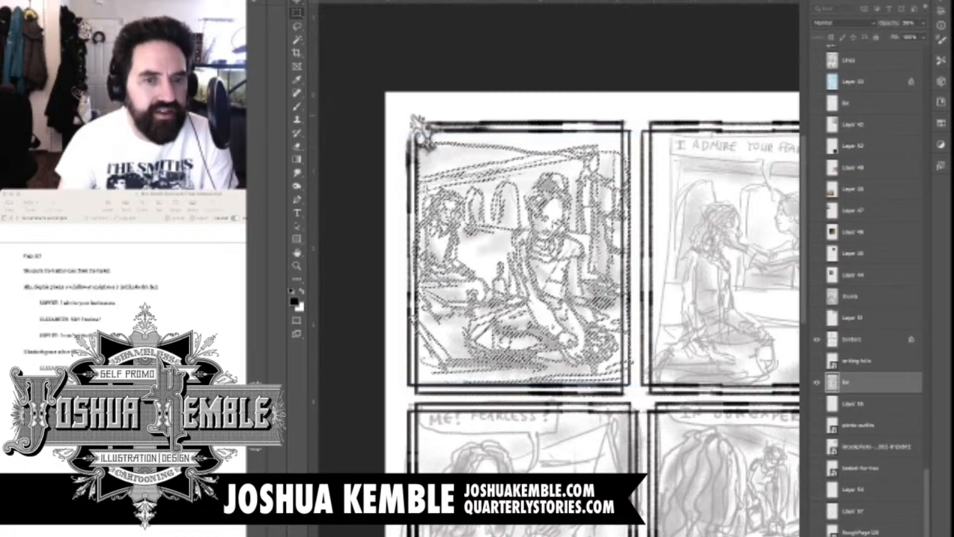
key(ctrl+d)
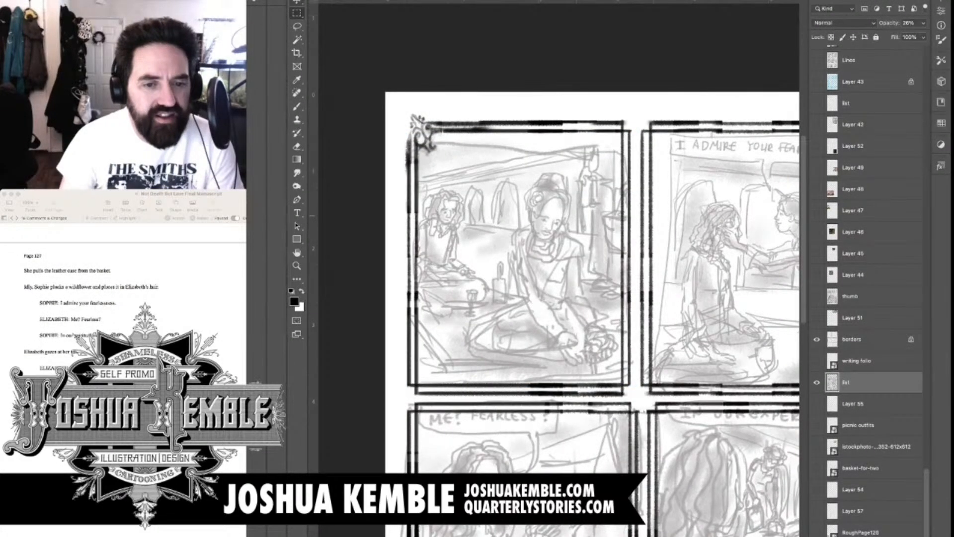
Clear the sketch marks spilling into the gutter between panels one and two
drag(626, 216, 596, 214)
drag(590, 117, 609, 387)
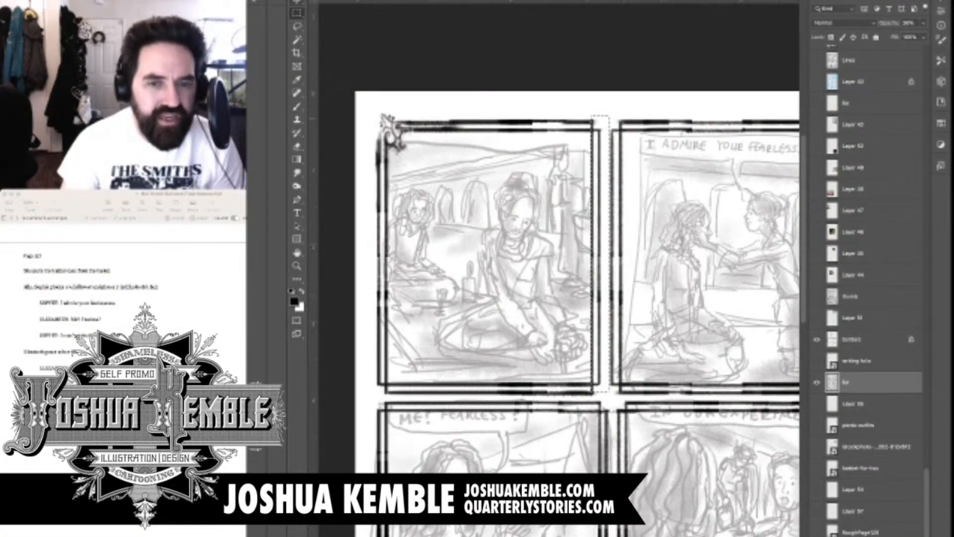
key(ctrl+d)
Select panel two's sketch, including the parts that extend past its border
scroll(558, 278, right, 3)
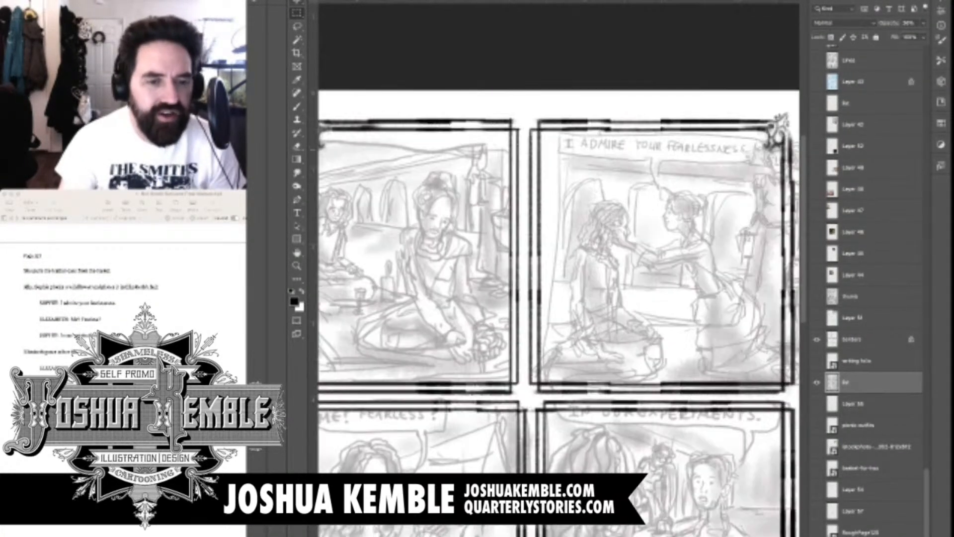
scroll(559, 278, right, 3)
drag(460, 97, 749, 395)
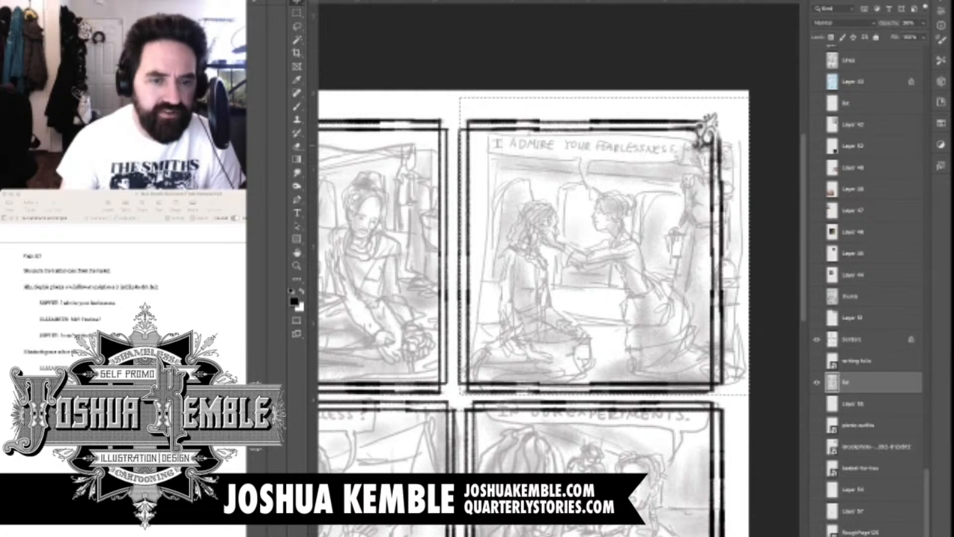
drag(581, 249, 713, 205)
key(ctrl+t)
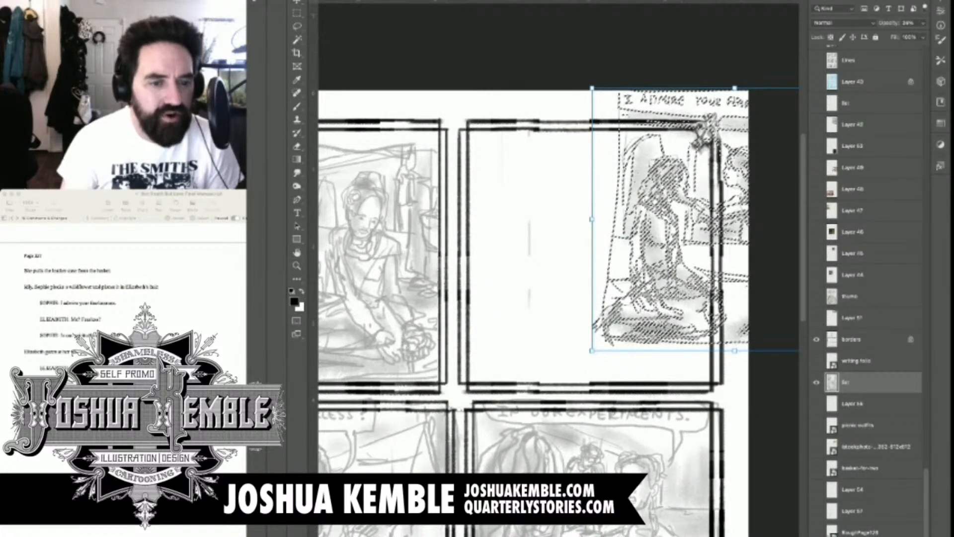
key(Escape)
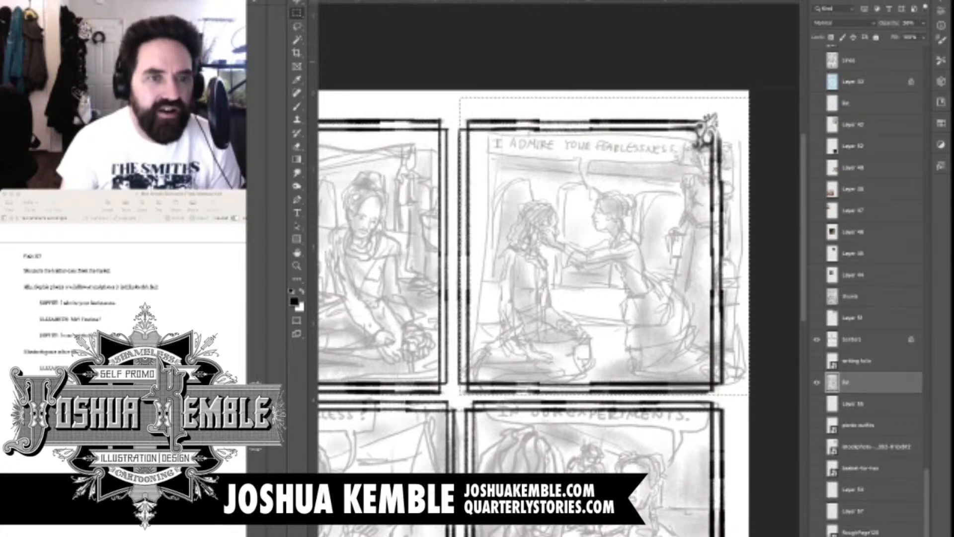
Distort panel two's sketch to fit its border, stretching the top corners outward and narrowing the right side, and clear the overhang below
key(ctrl+t)
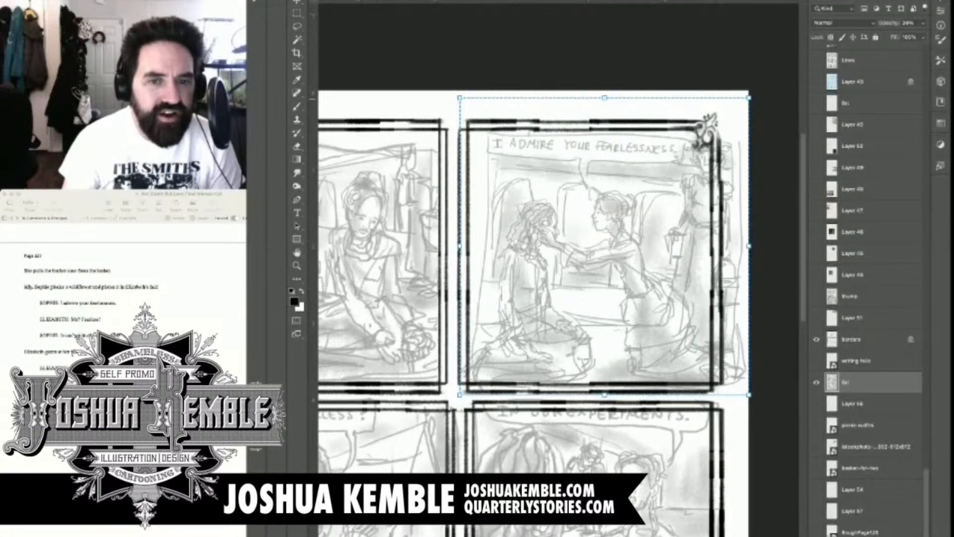
drag(460, 98, 433, 98)
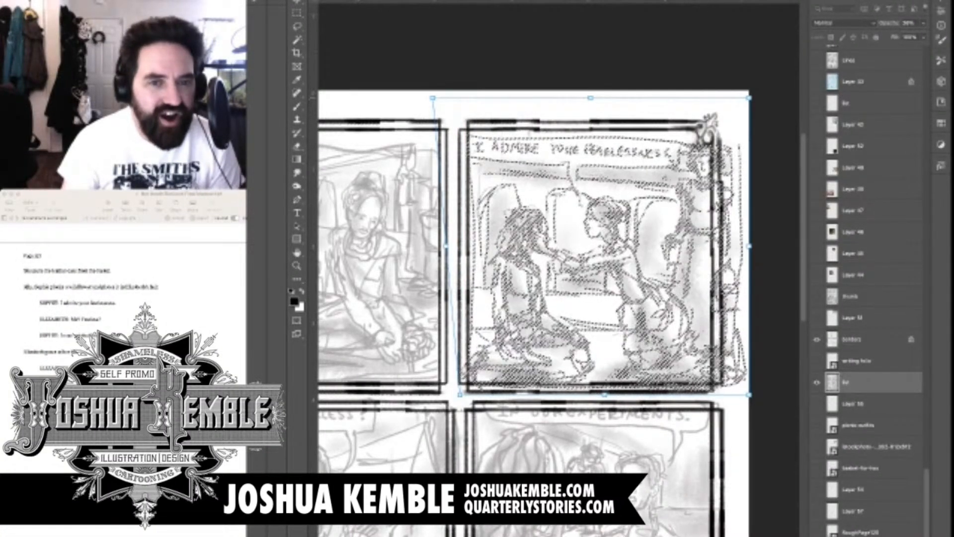
drag(750, 98, 749, 83)
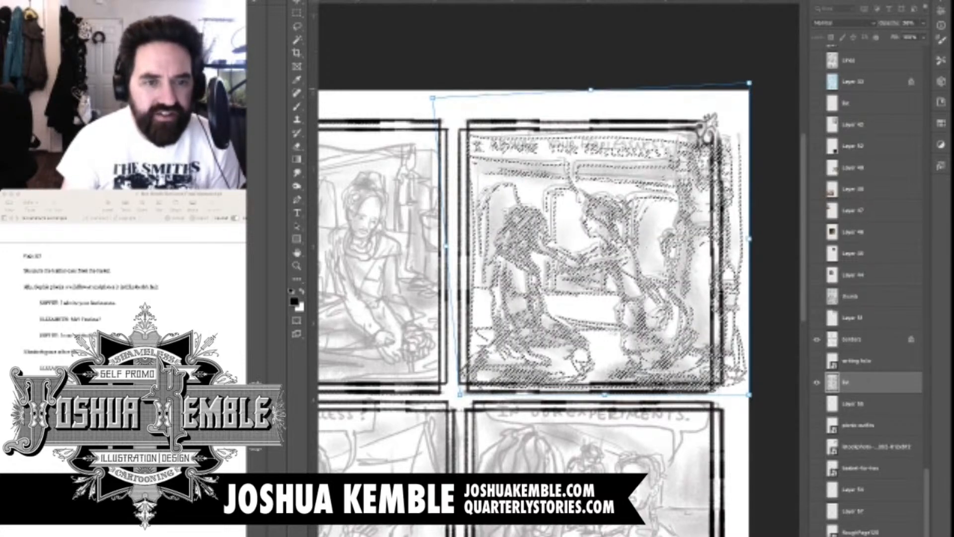
drag(749, 239, 725, 239)
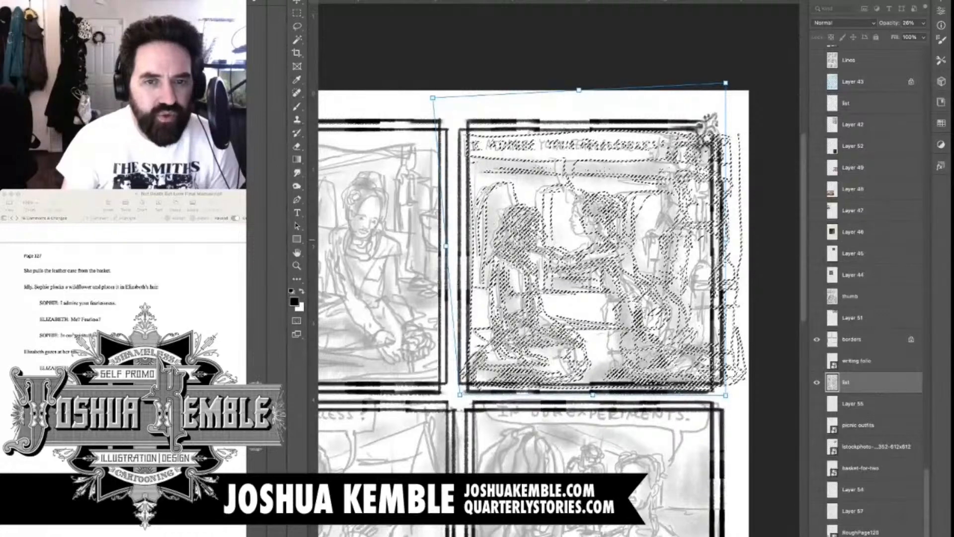
drag(726, 239, 721, 239)
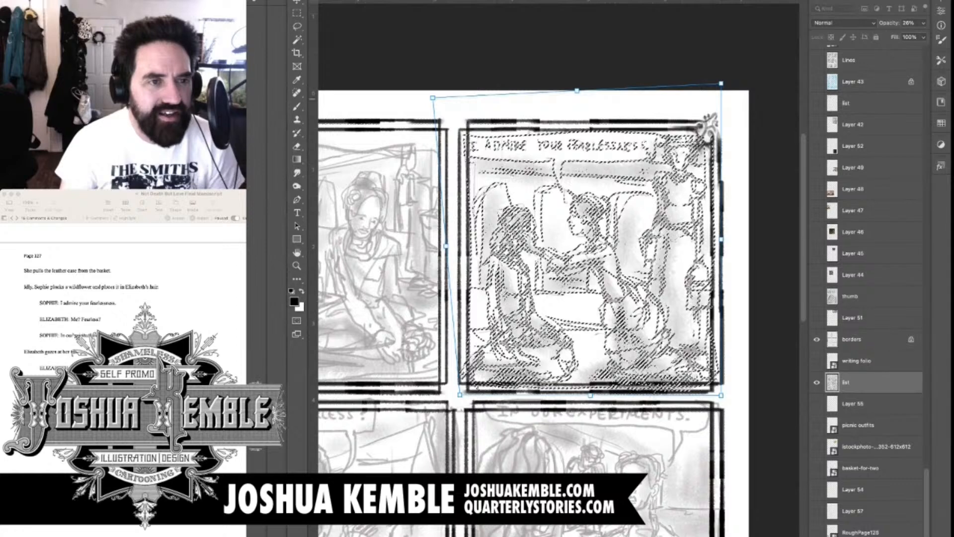
drag(433, 98, 437, 90)
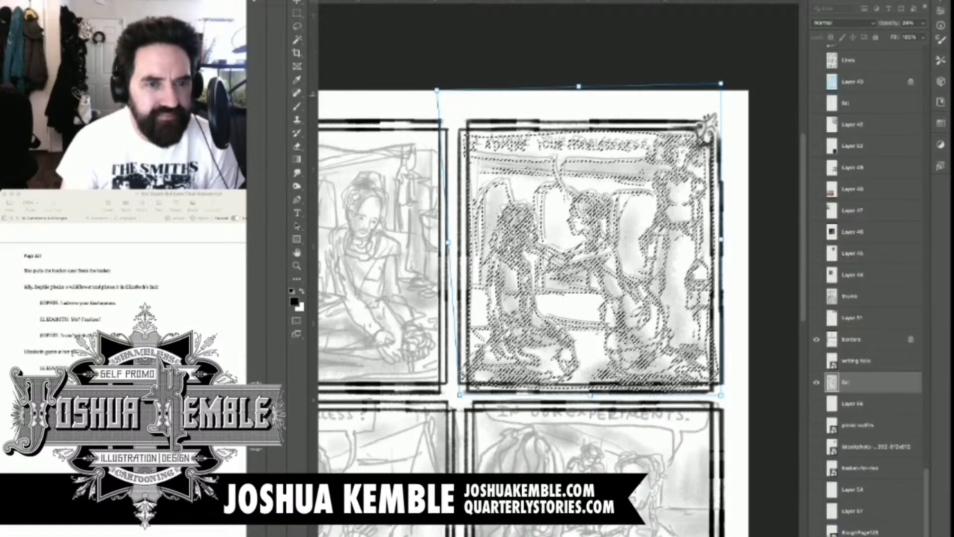
key(Return)
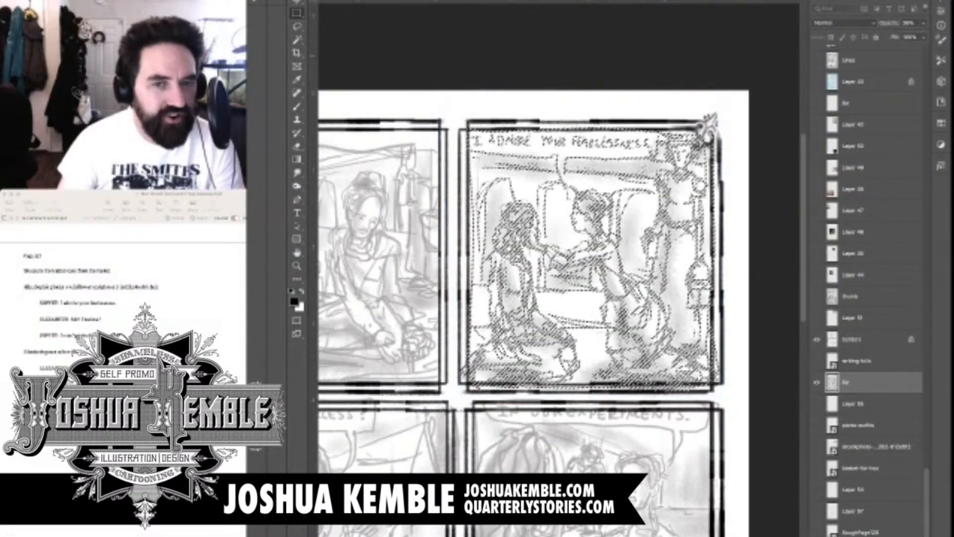
key(ctrl+d)
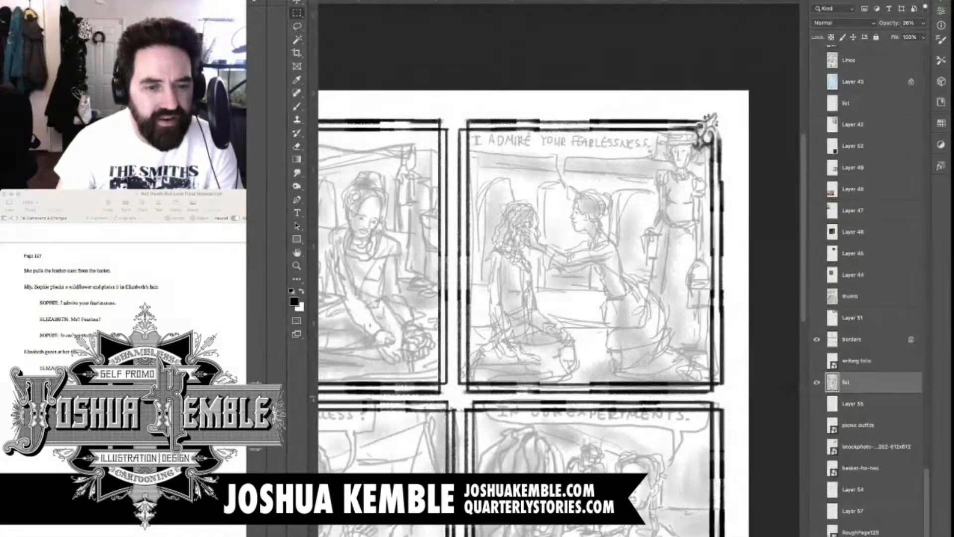
drag(456, 396, 740, 376)
key(super+d)
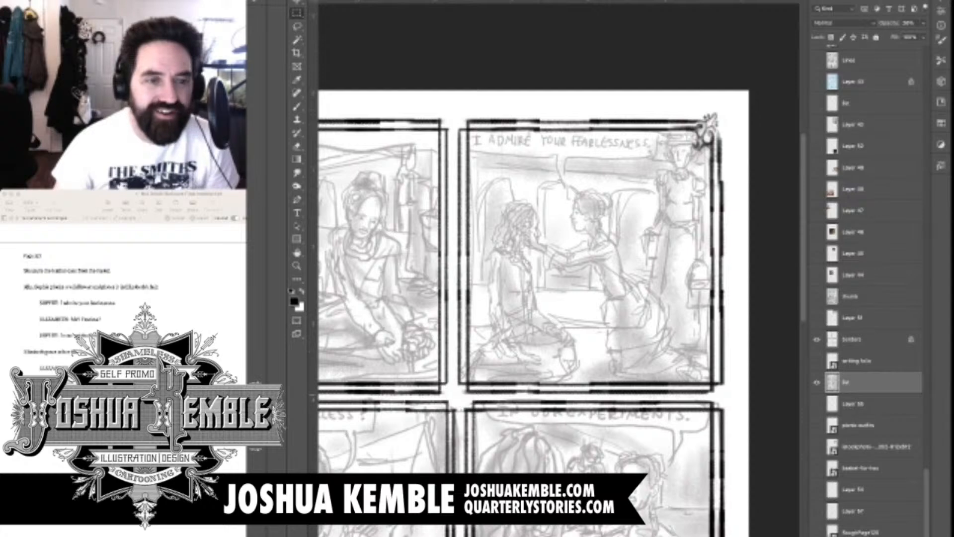
Select panel three's sketch and scale it down from opposite corners so the balloon and figures fit inside the border
drag(559, 348, 729, 107)
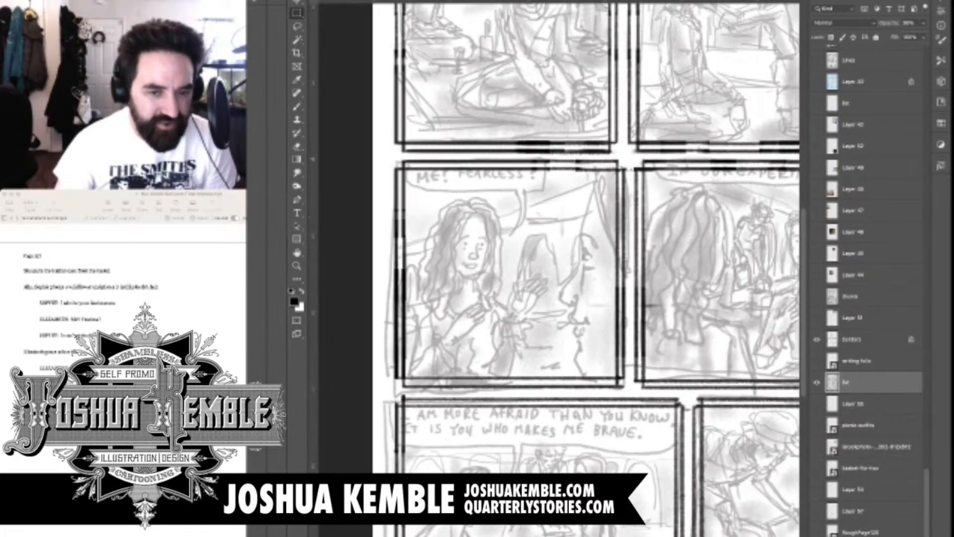
drag(381, 156, 625, 392)
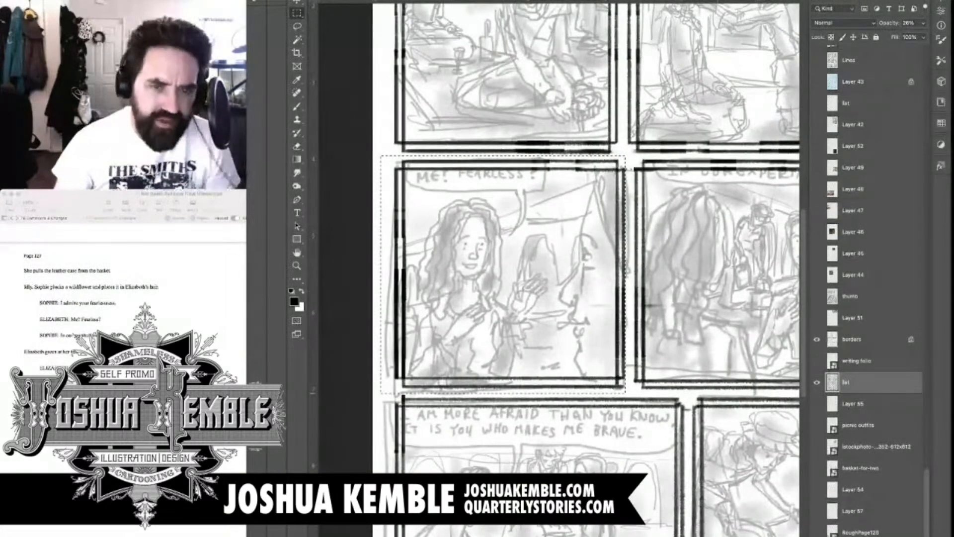
key(ctrl+d)
key(ctrl+z)
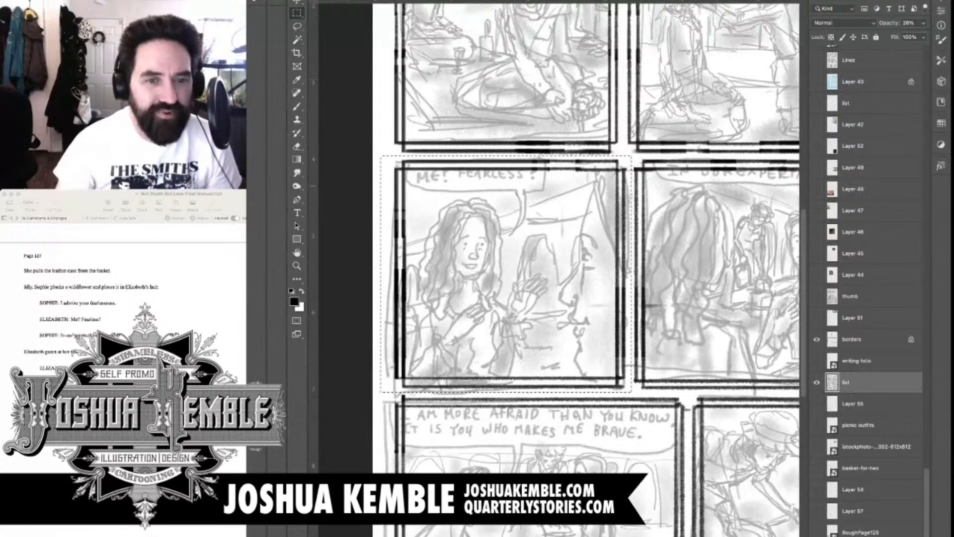
key(ctrl+t)
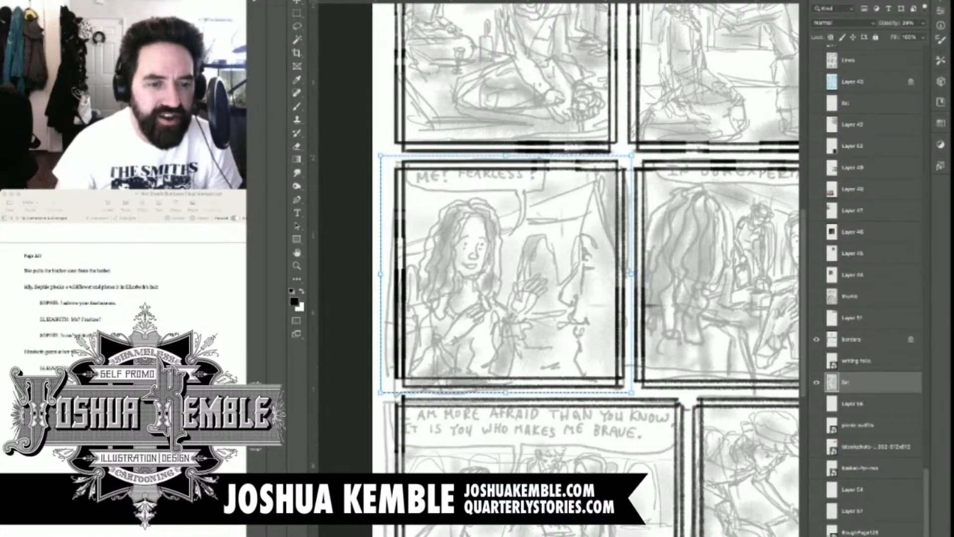
drag(632, 156, 622, 164)
key(Return)
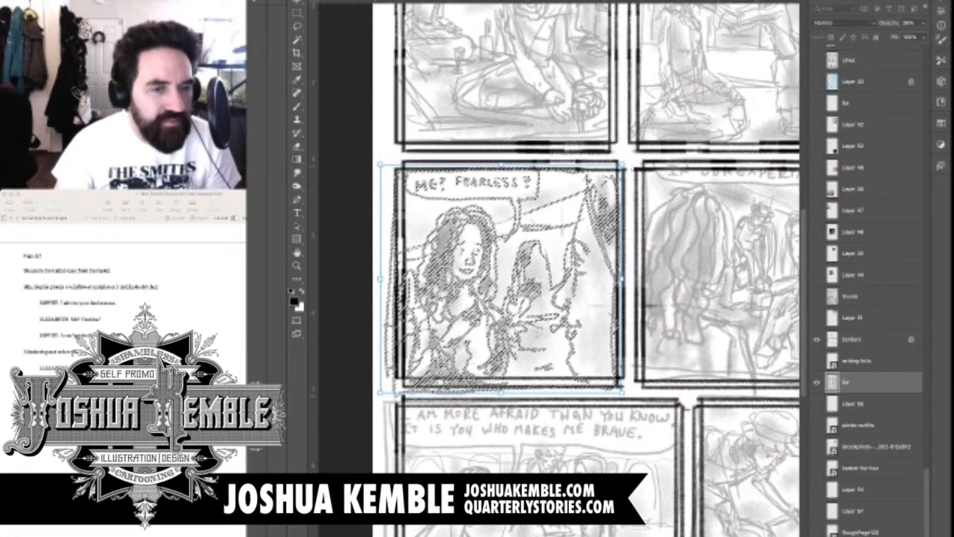
drag(381, 392, 392, 381)
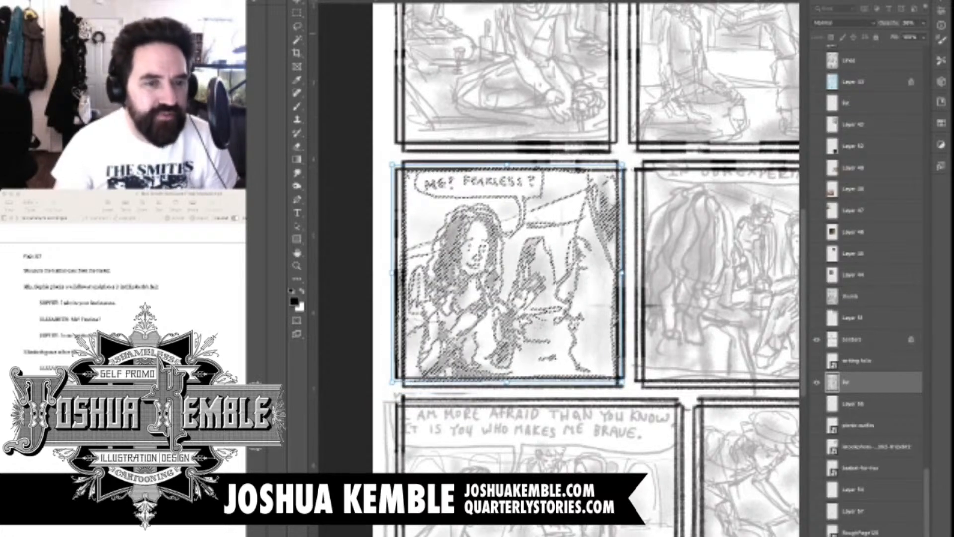
key(Return)
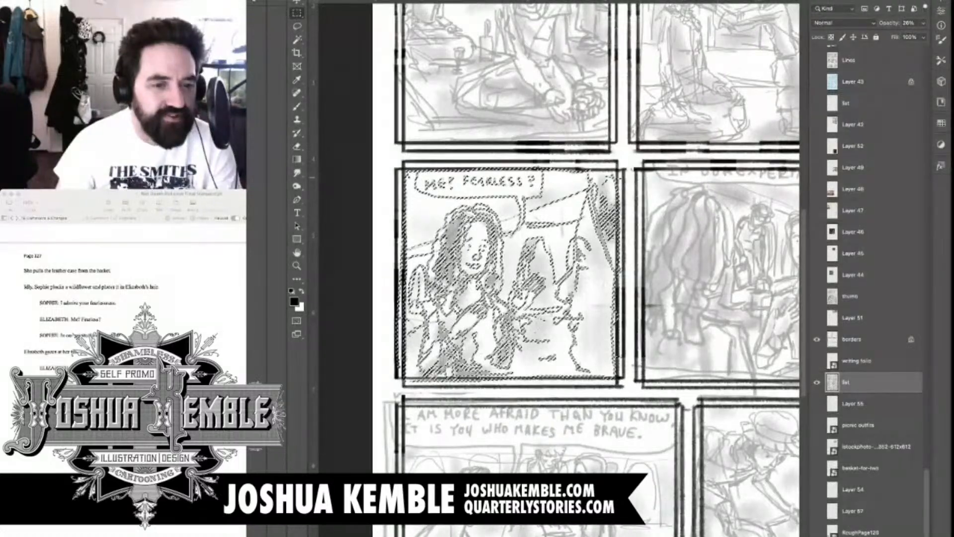
key(ctrl+d)
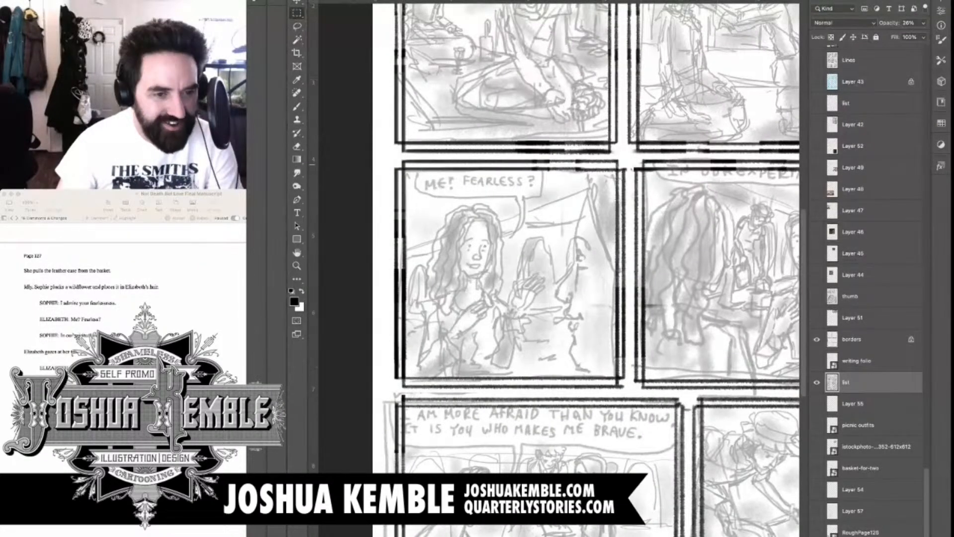
Clear the sketch marks spilling past panel three's border on its left side, in the gutter below and along its right side
drag(404, 166, 366, 383)
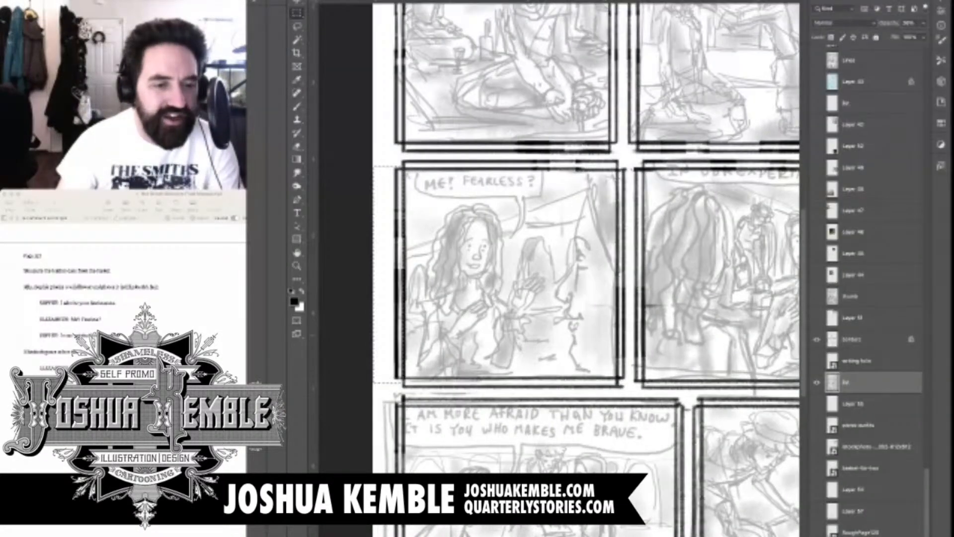
key(Delete)
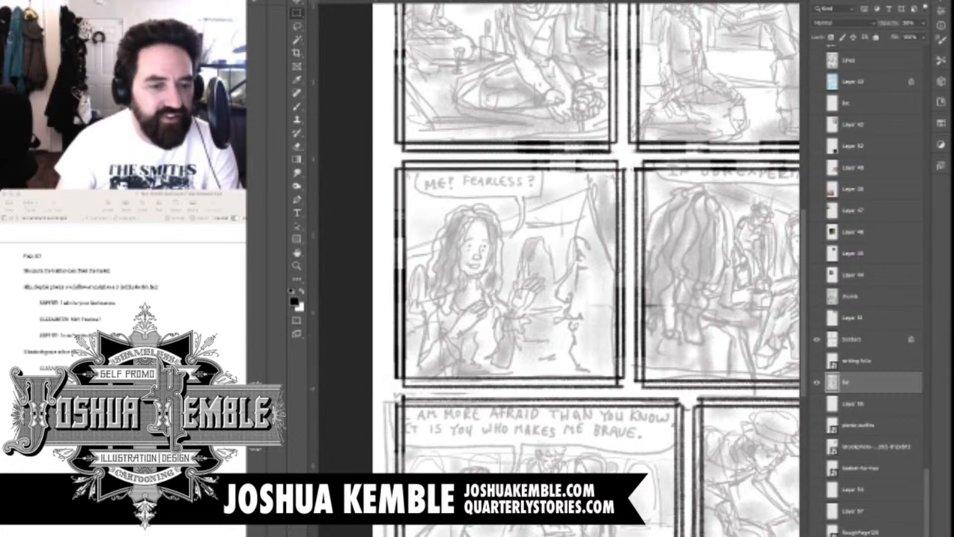
drag(393, 394, 630, 377)
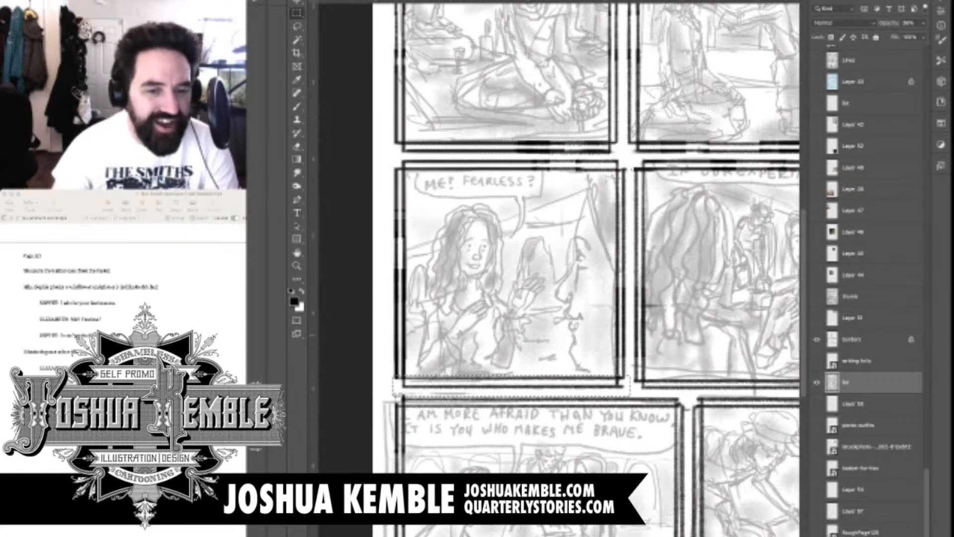
key(Delete)
drag(627, 160, 610, 398)
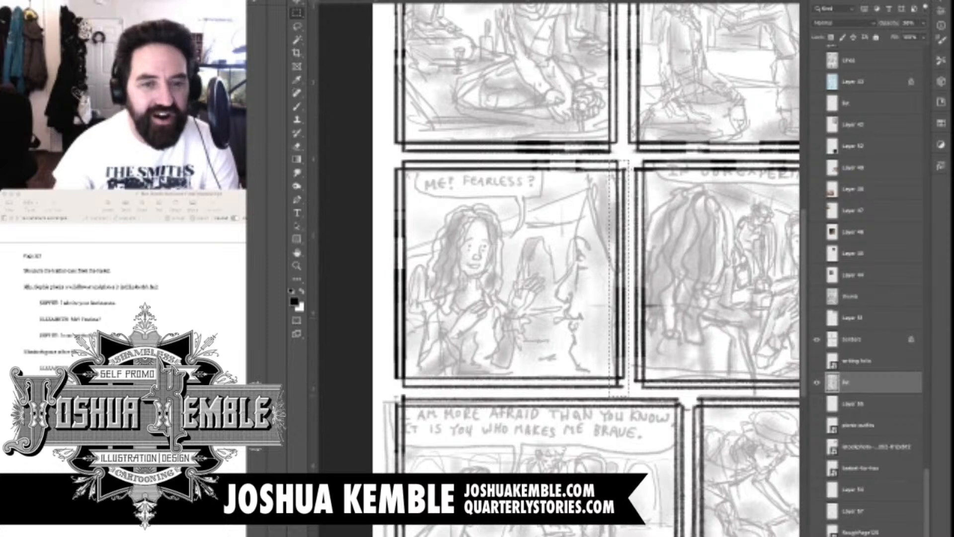
key(Delete)
key(super+d)
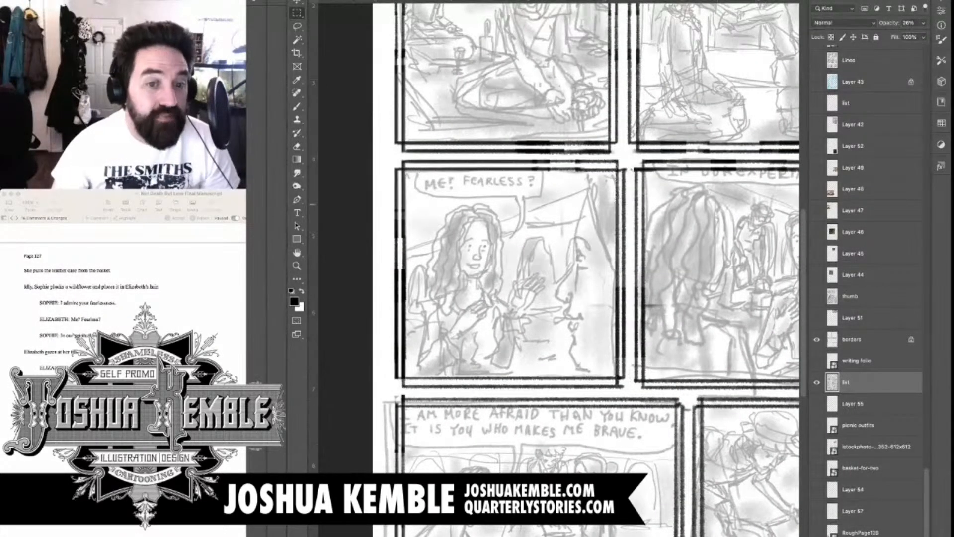
Select panel four's sketch and nudge it down until the "In our experiments" balloon sits inside the border
drag(616, 226, 475, 245)
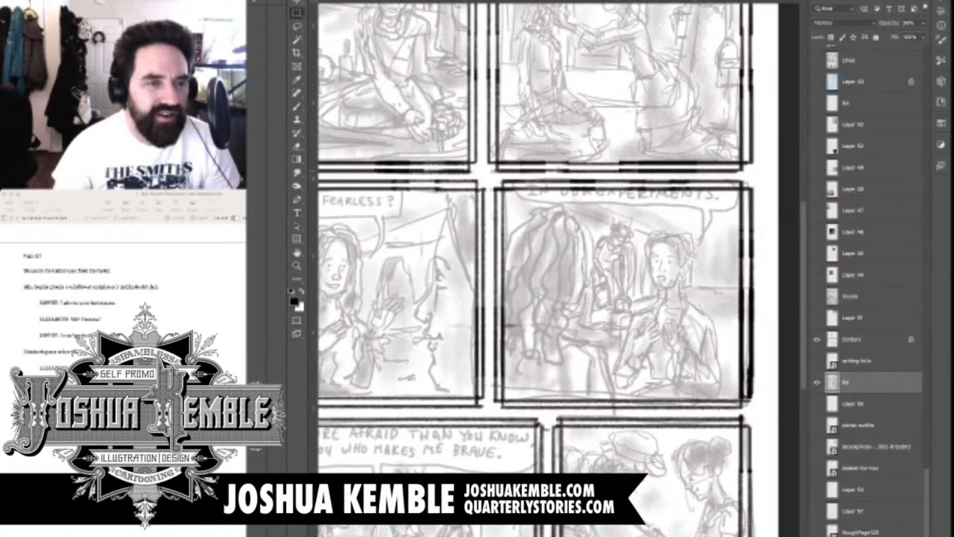
drag(492, 175, 754, 413)
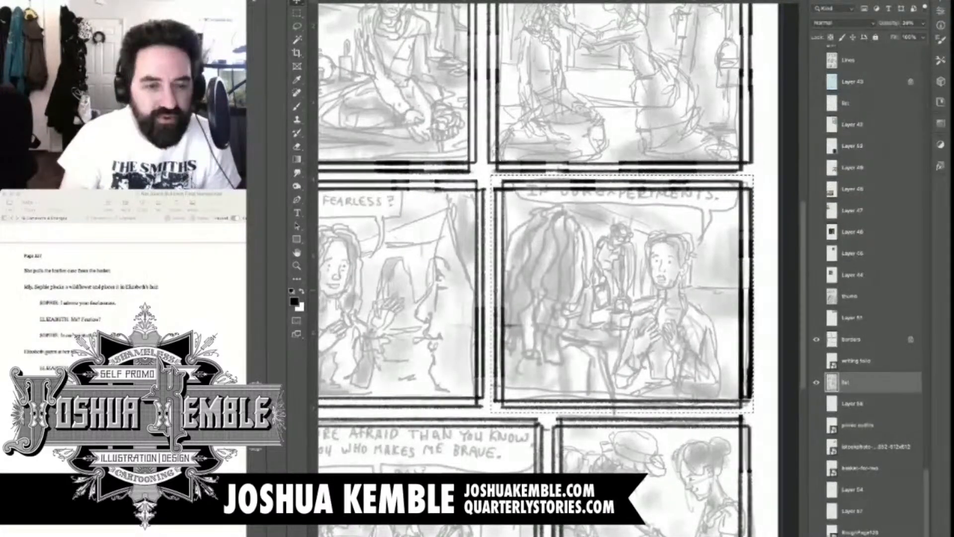
drag(621, 224, 622, 247)
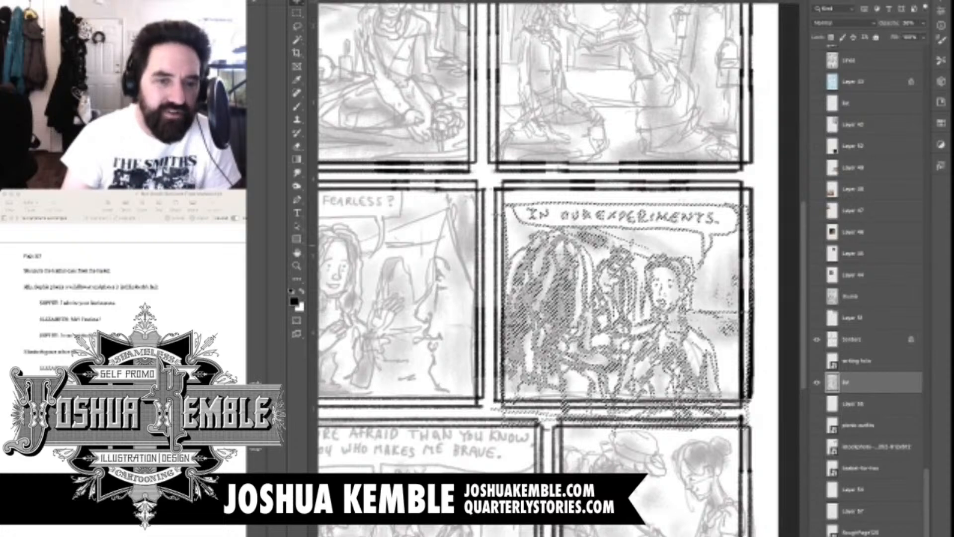
key(ctrl+z)
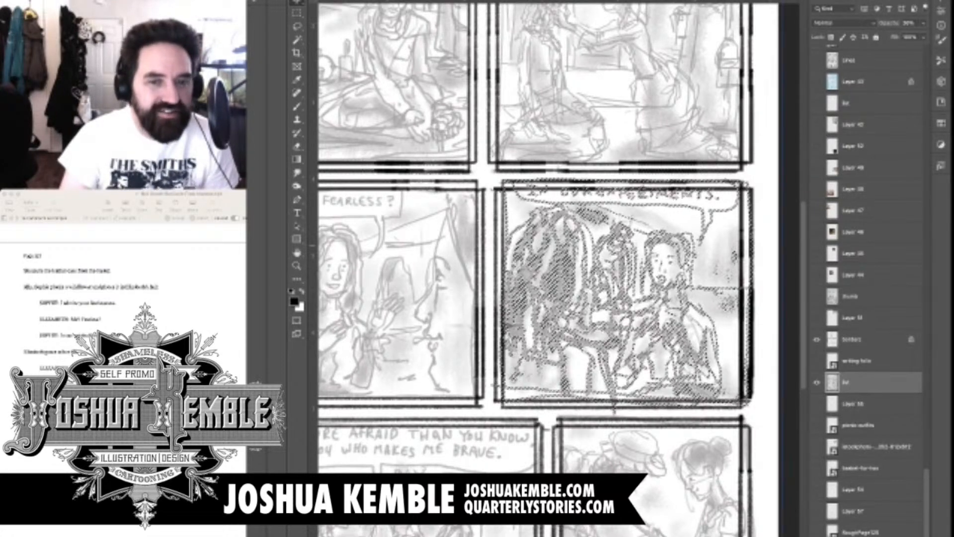
key(shift+Down)
key(shift+Down)
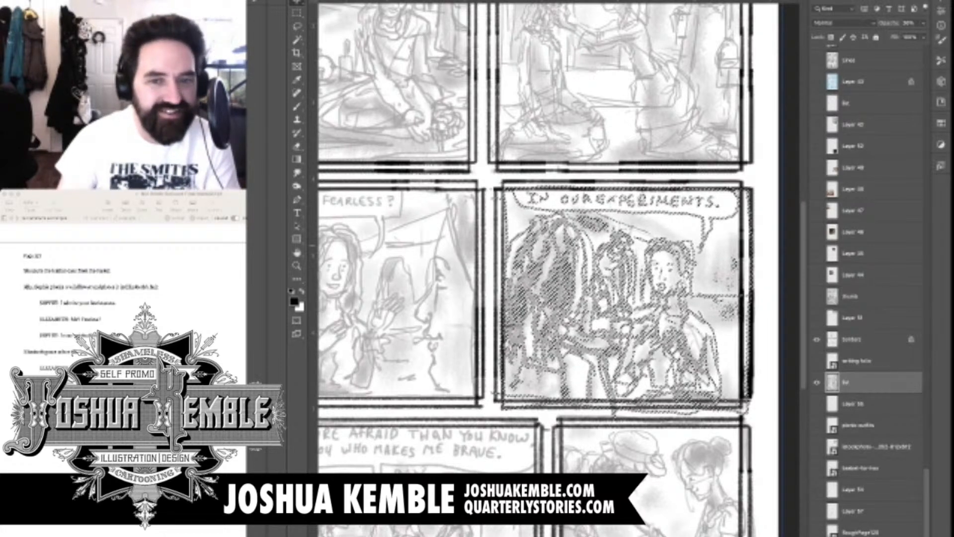
key(shift+Down)
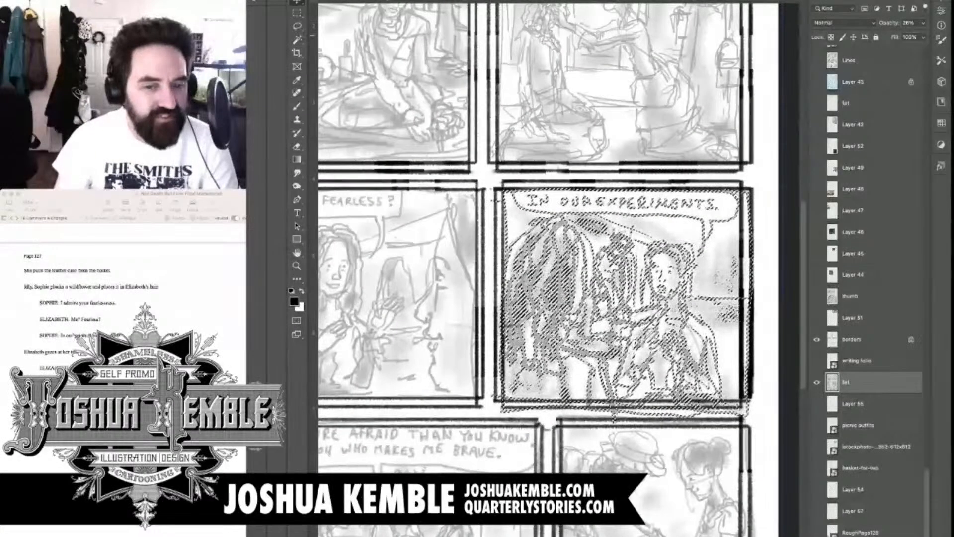
key(shift+Down)
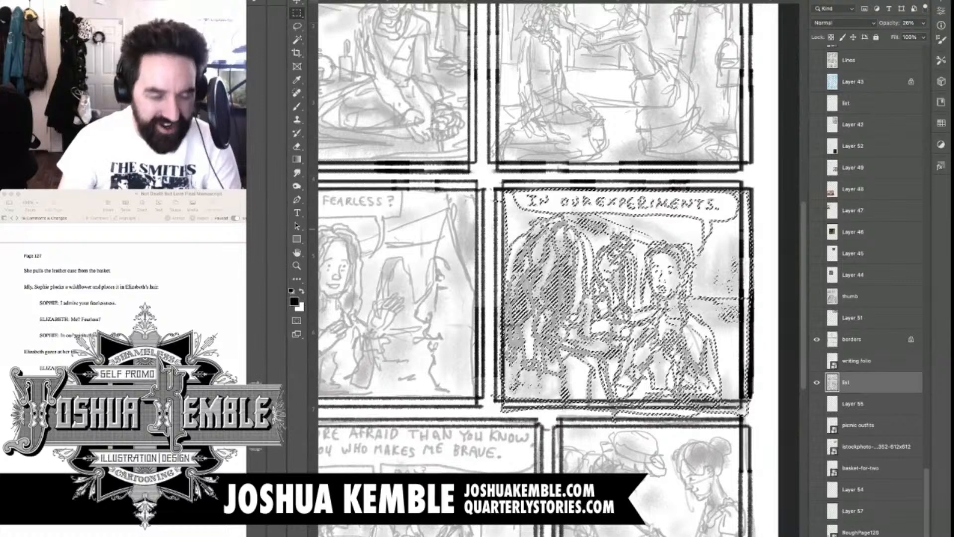
Clear the parts of panel four's sketch that overhang the right and lower borders, and drop the selection
mouse_move(769, 182)
mouse_down()
mouse_move(742, 328)
mouse_move(740, 412)
mouse_up()
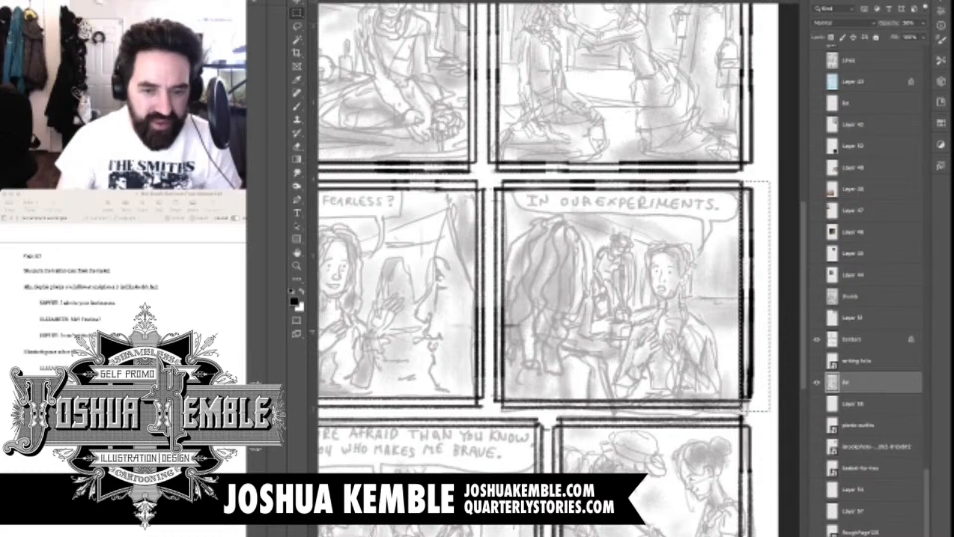
drag(490, 399, 763, 415)
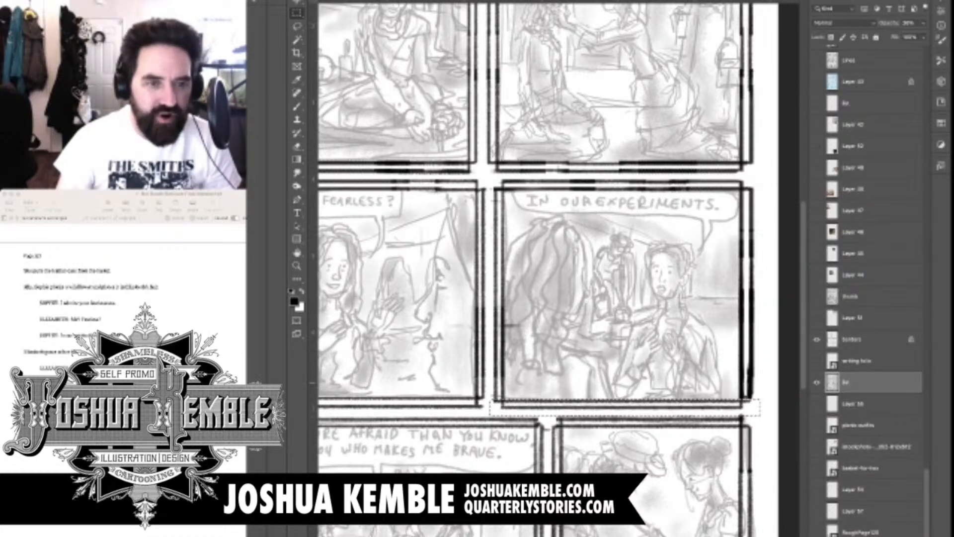
key(super+d)
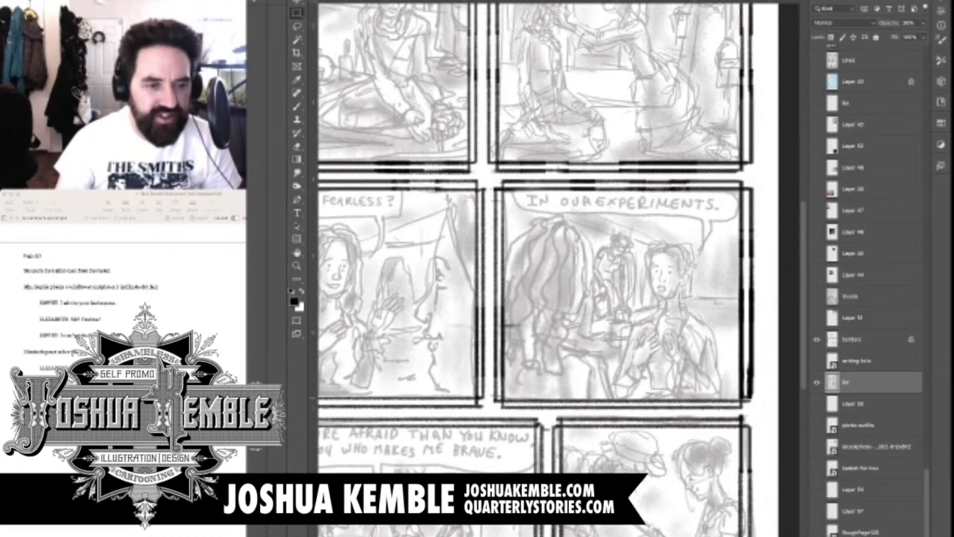
Select panel five's sketch and scale it down from the lower-left and upper-right corners to fit inside its border
scroll(557, 269, down, 5)
scroll(557, 268, left, 4)
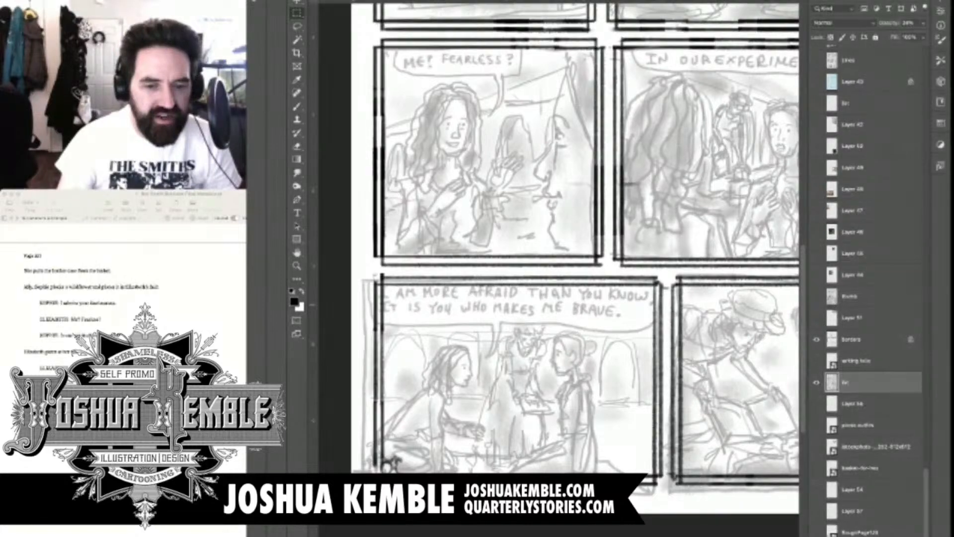
drag(363, 269, 664, 501)
key(ctrl+t)
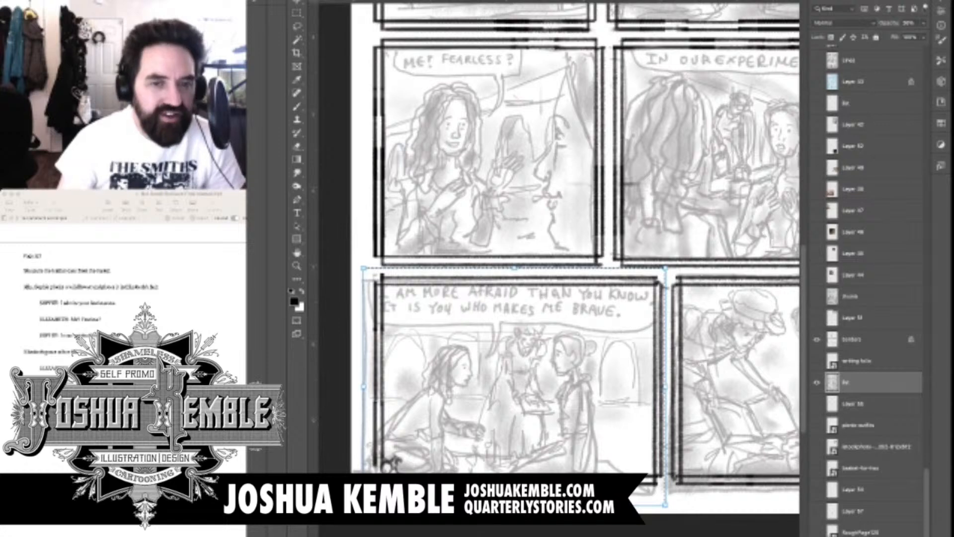
mouse_move(363, 505)
mouse_down()
mouse_move(398, 478)
mouse_move(373, 497)
mouse_up()
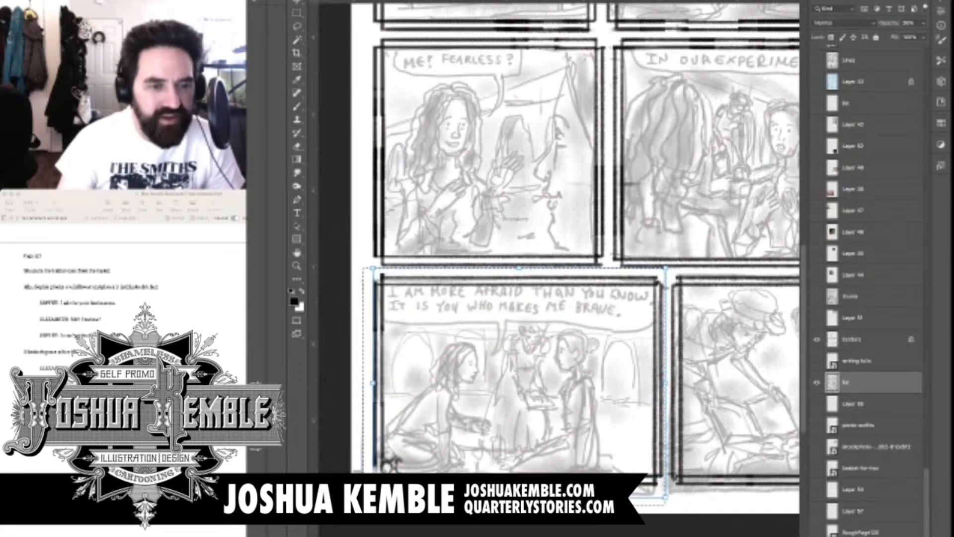
drag(385, 465, 389, 463)
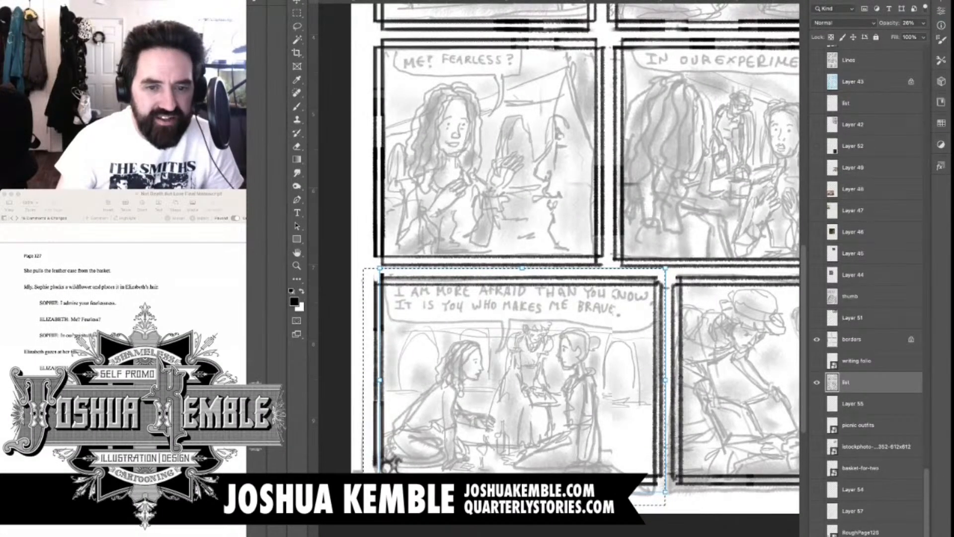
key(super+t)
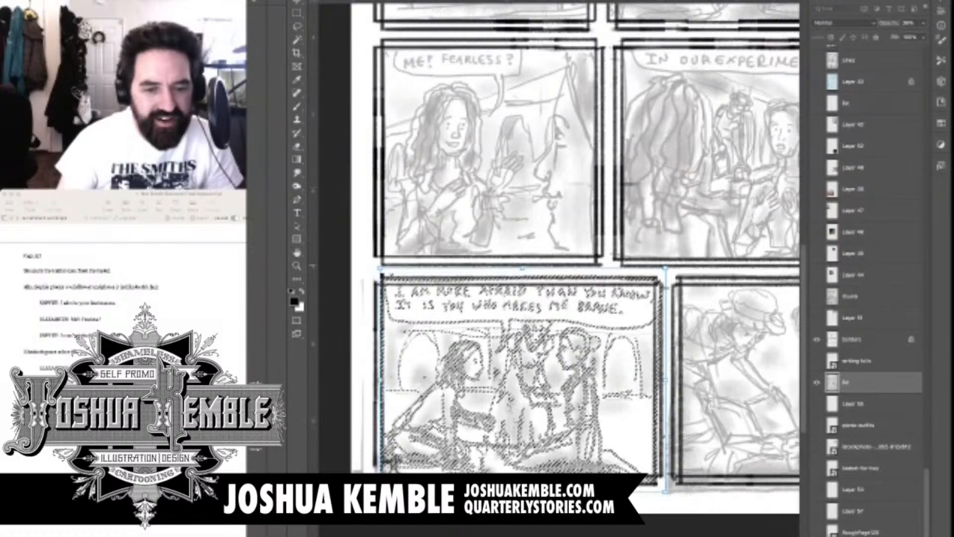
drag(666, 269, 658, 276)
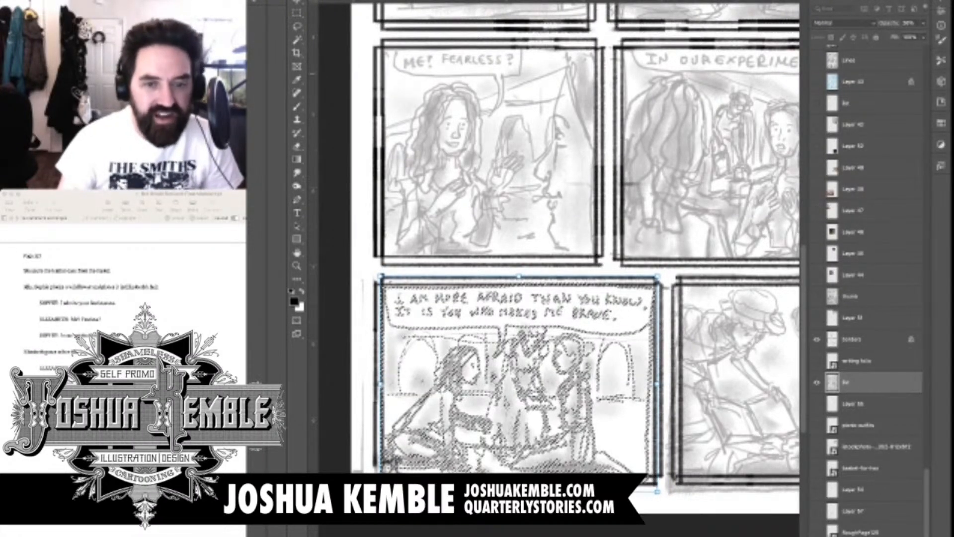
key(Return)
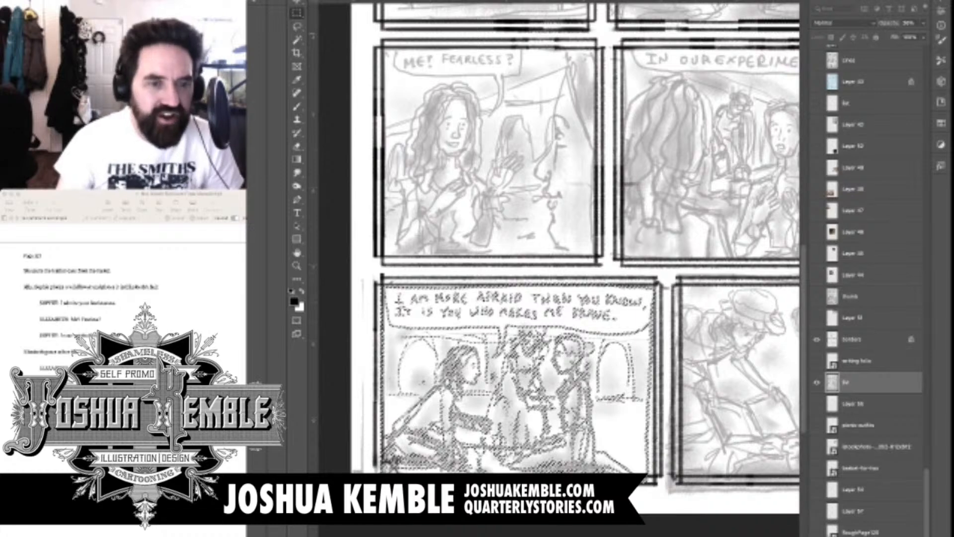
key(ctrl+d)
Select panel six's sketch and scale it down from the lower-left and upper-right corners to fit its border
drag(667, 272, 488, 253)
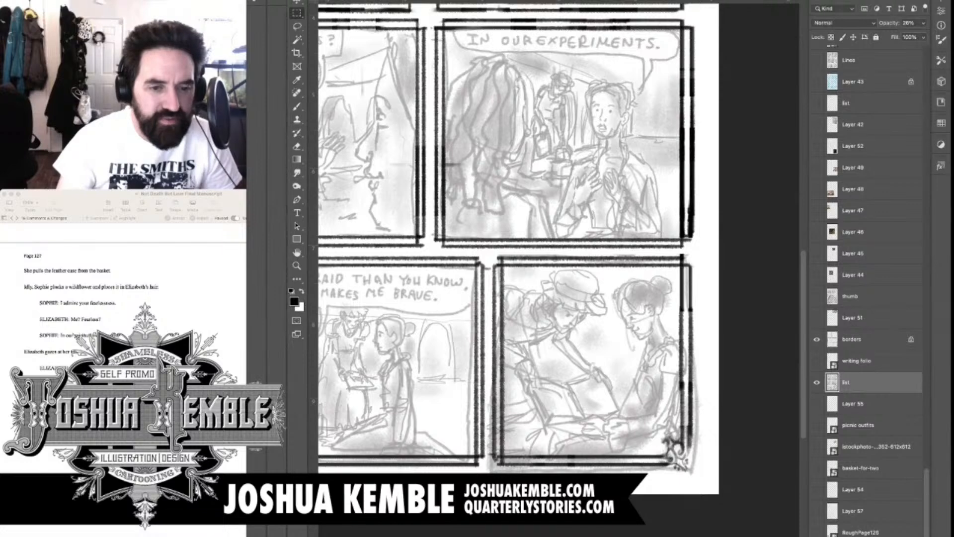
drag(488, 244, 719, 492)
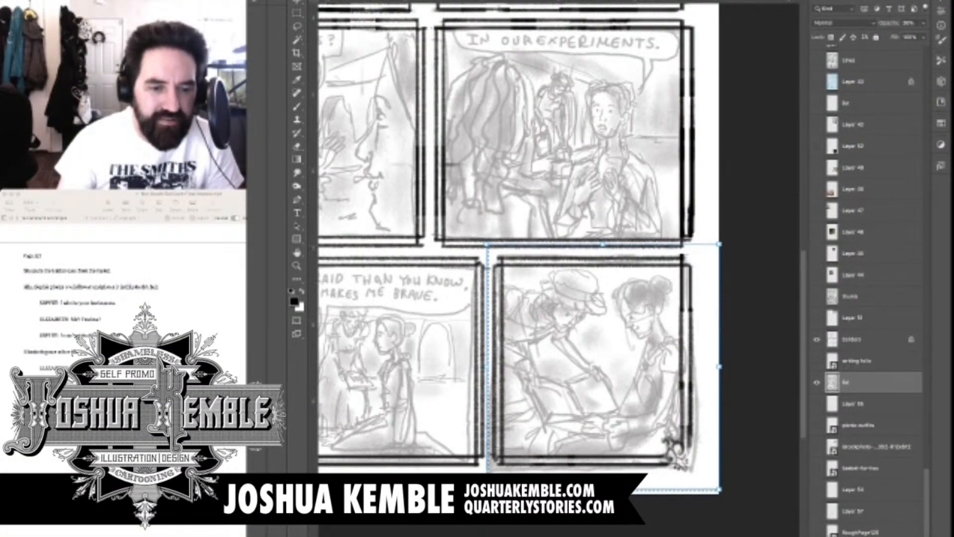
drag(487, 489, 501, 475)
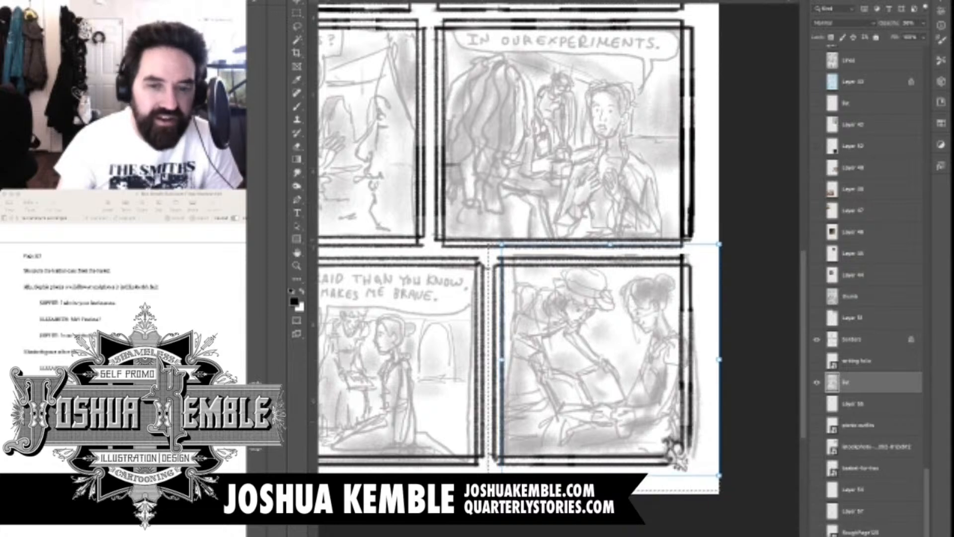
key(Return)
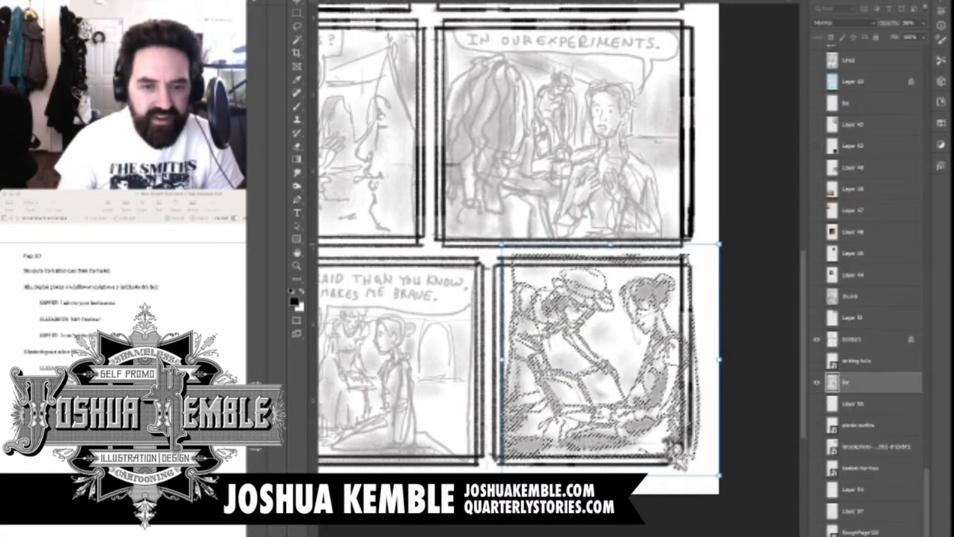
drag(719, 244, 704, 257)
key(Return)
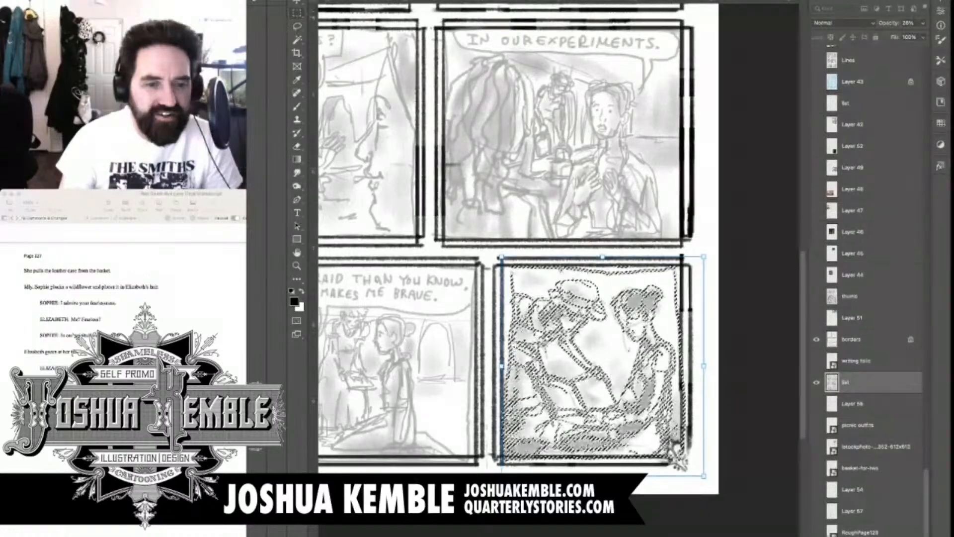
key(ctrl+d)
Erase the stray vertical sketch line in the page margin to the left of panel five
drag(502, 294, 623, 248)
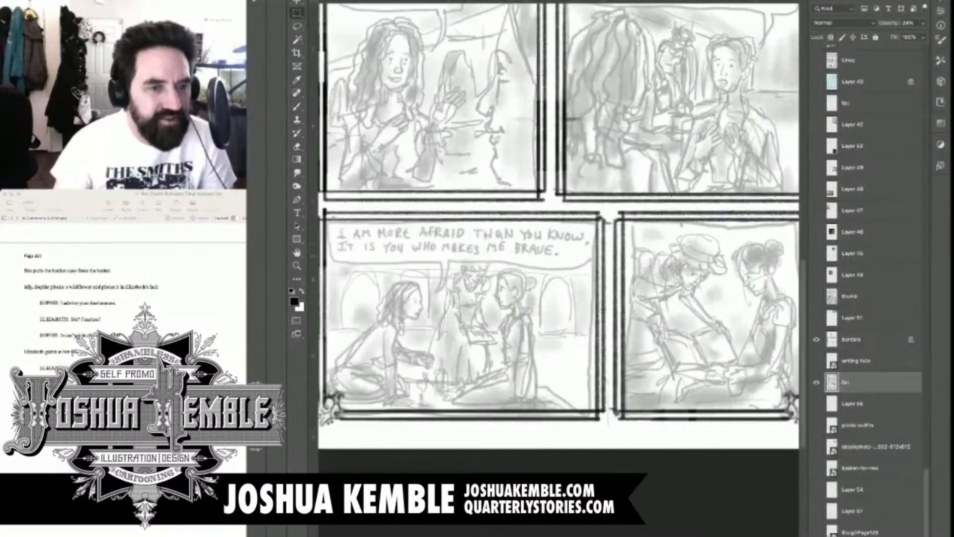
drag(502, 293, 578, 271)
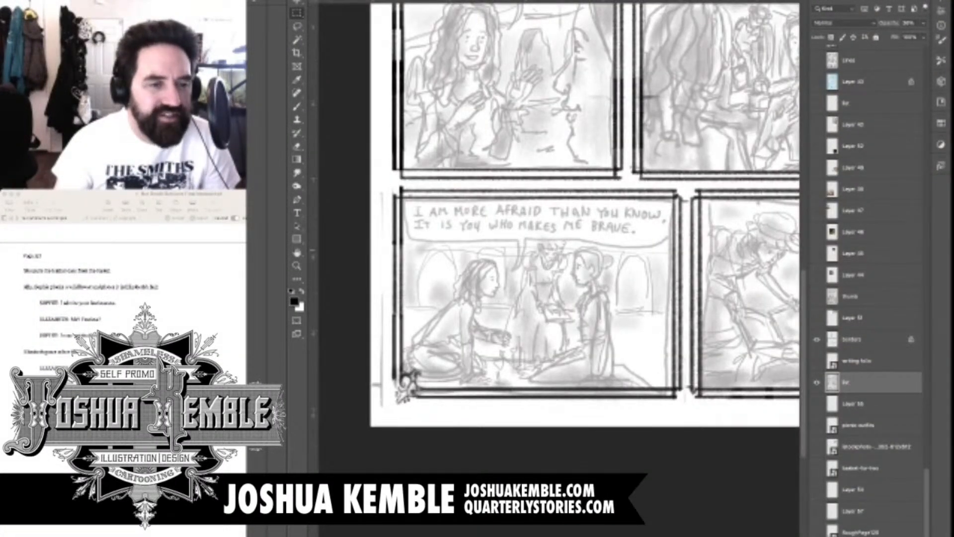
key(e)
key(e)
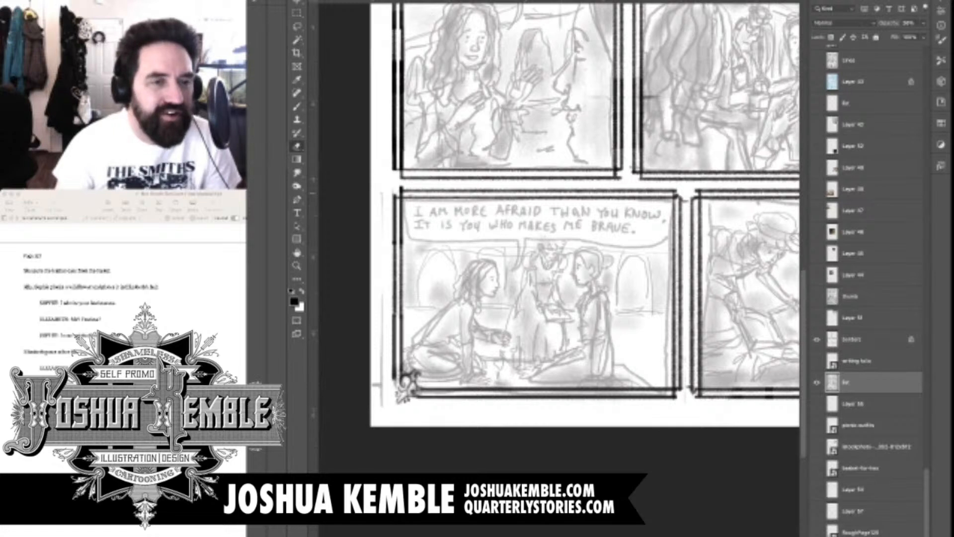
key(m)
drag(379, 192, 382, 229)
key(e)
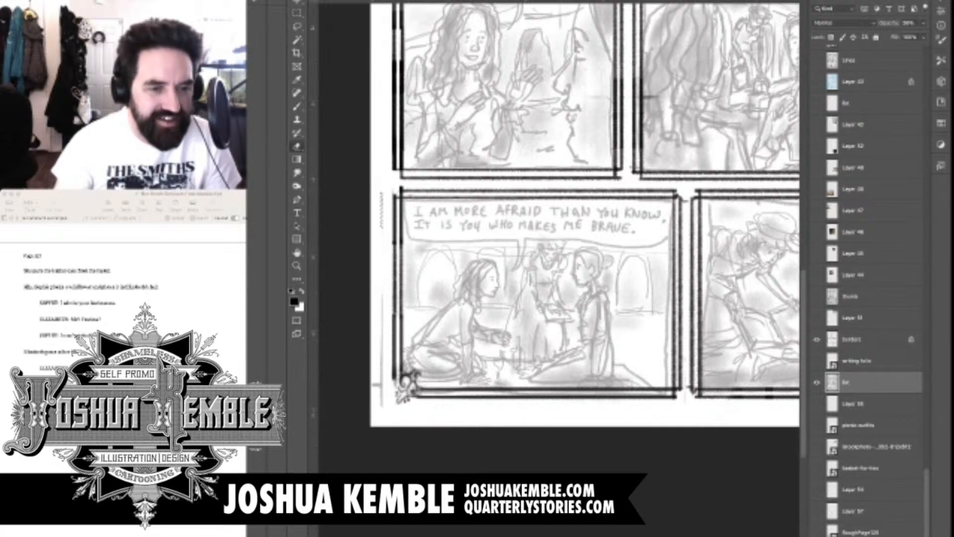
key(m)
key(super+d)
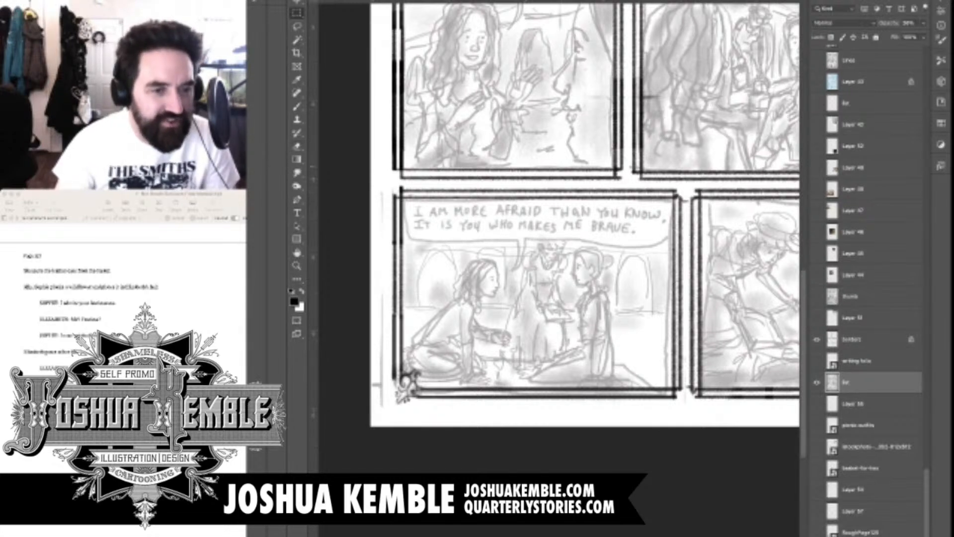
key(e)
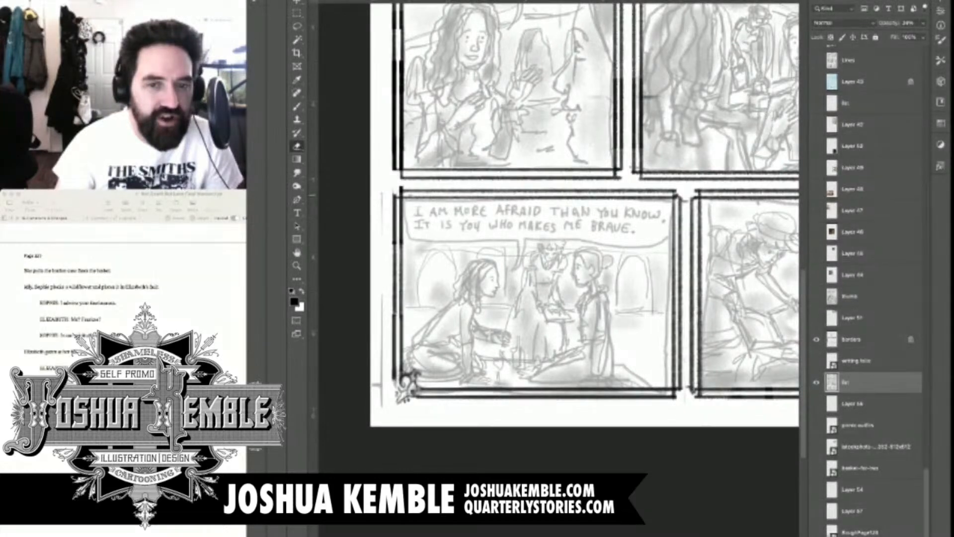
drag(381, 198, 382, 360)
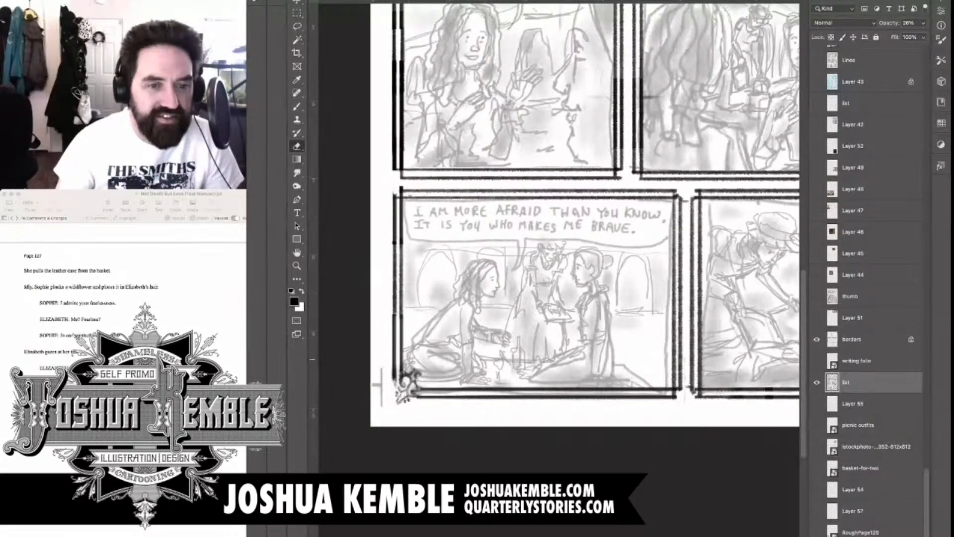
Erase the stray edge lines around panel six's sketch and raise the sketch layer's opacity to 100% for the whole page
scroll(546, 298, right, 5)
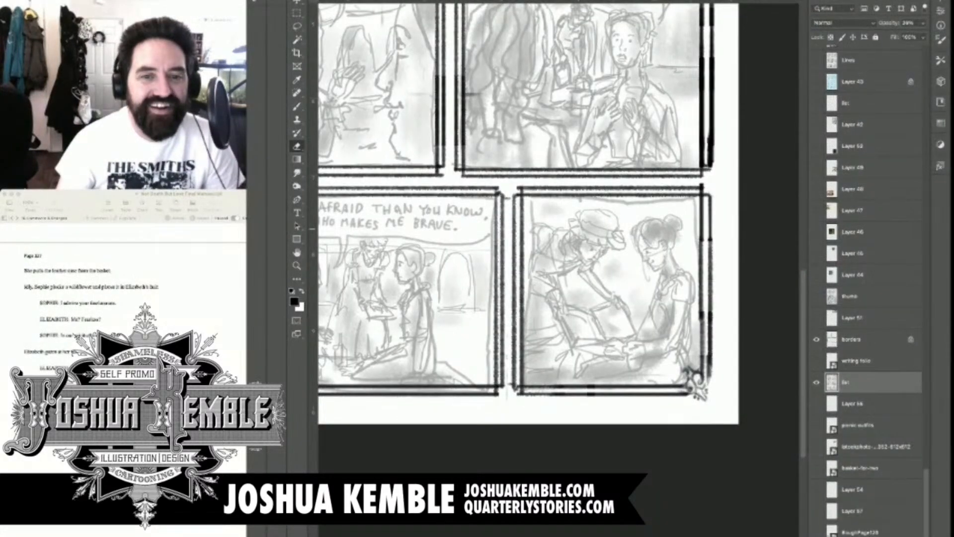
mouse_move(553, 200)
mouse_down()
mouse_move(694, 201)
mouse_move(703, 388)
mouse_up()
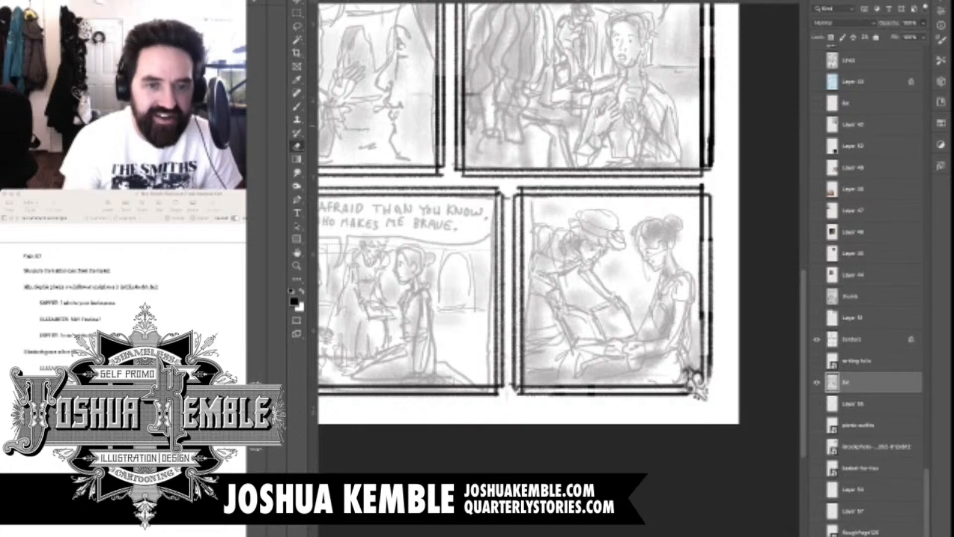
scroll(559, 303, down, 1)
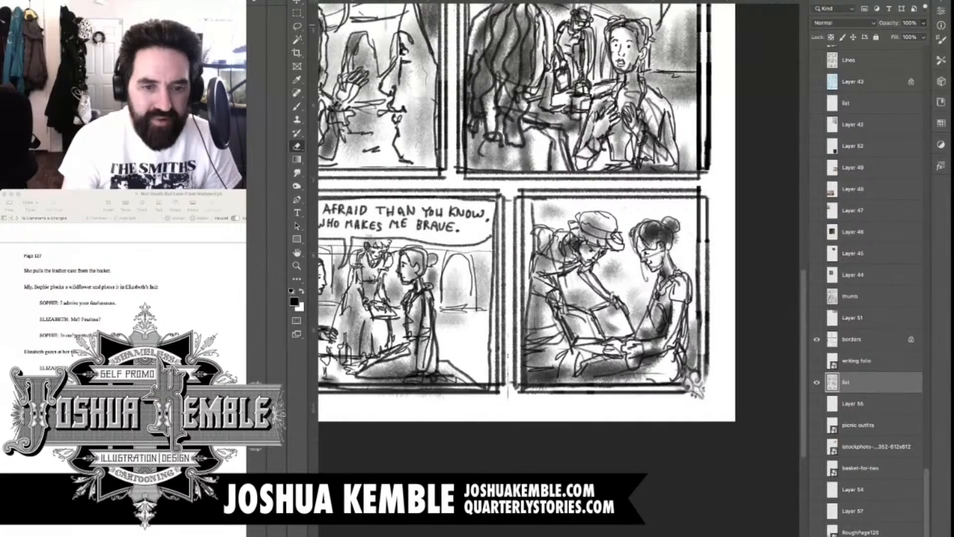
key(super+minus)
key(super+minus)
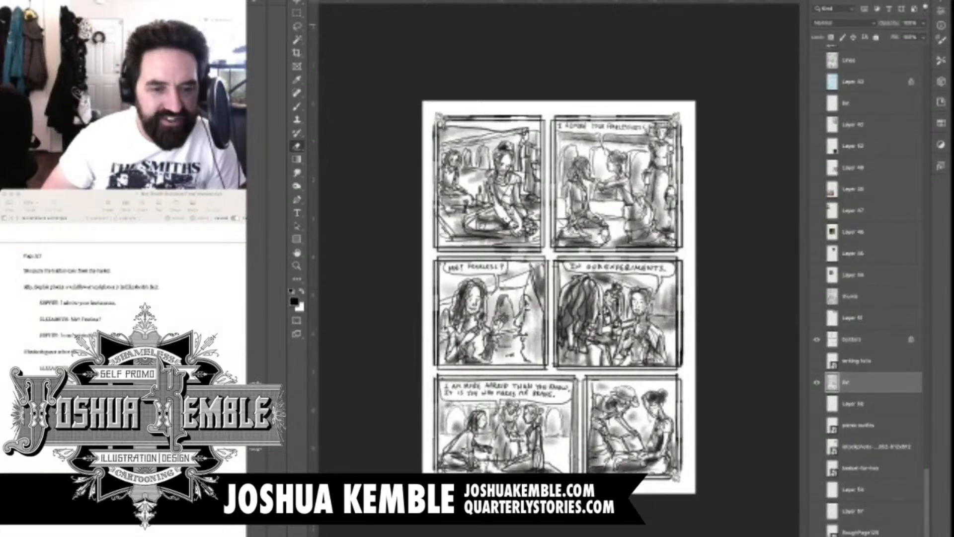